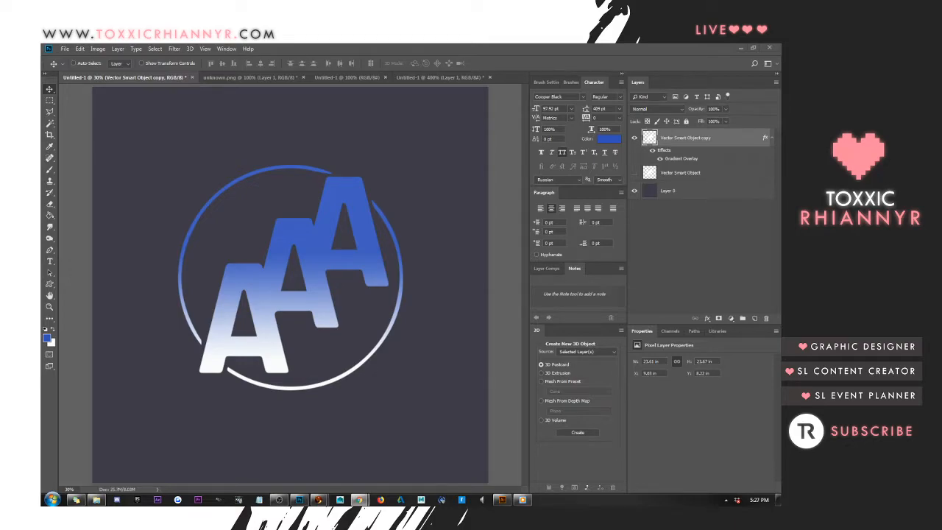
Switch to the browser and review the channel membership price, loyalty badges and perks of The Lion Whisperer on YouTube
click(359, 500)
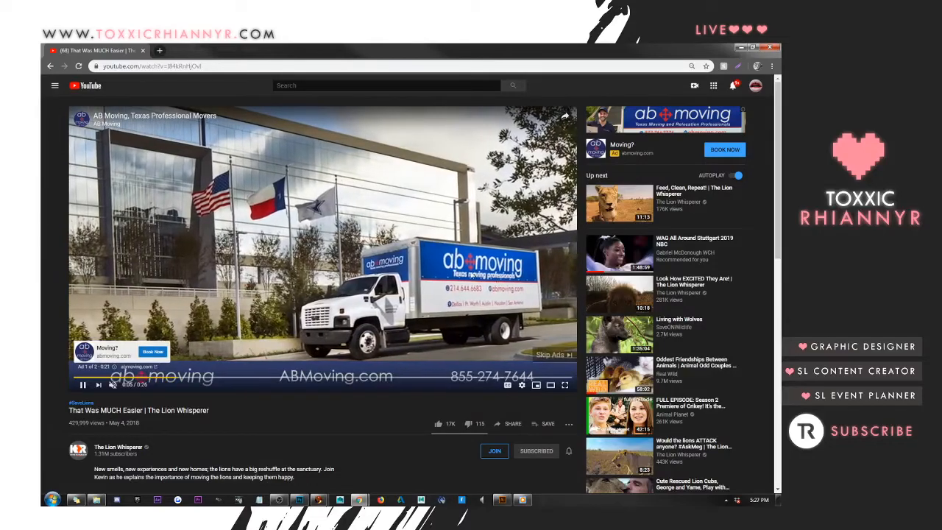
click(550, 355)
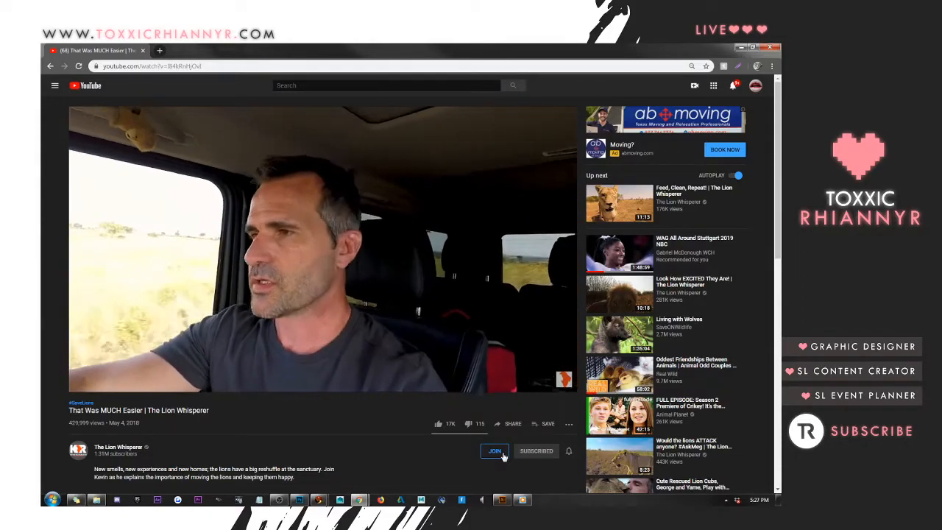
click(504, 455)
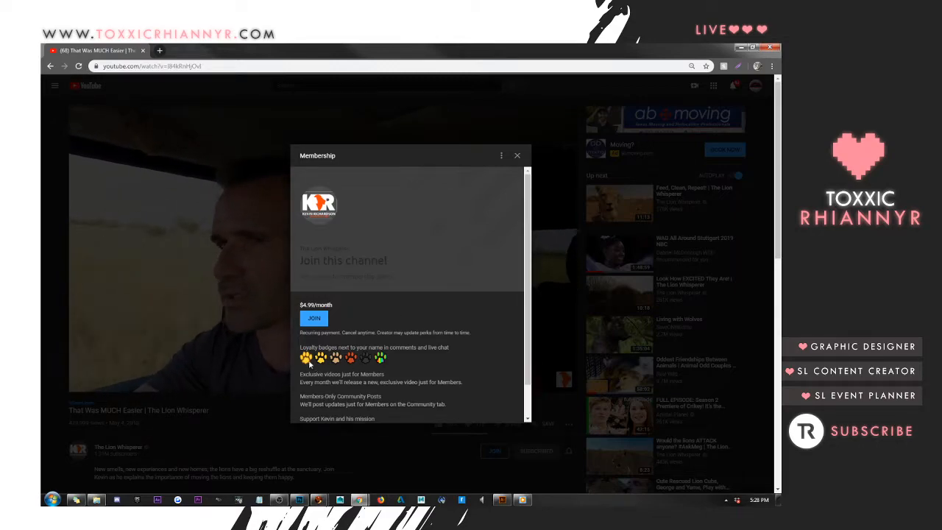
scroll(416, 366, down, 1)
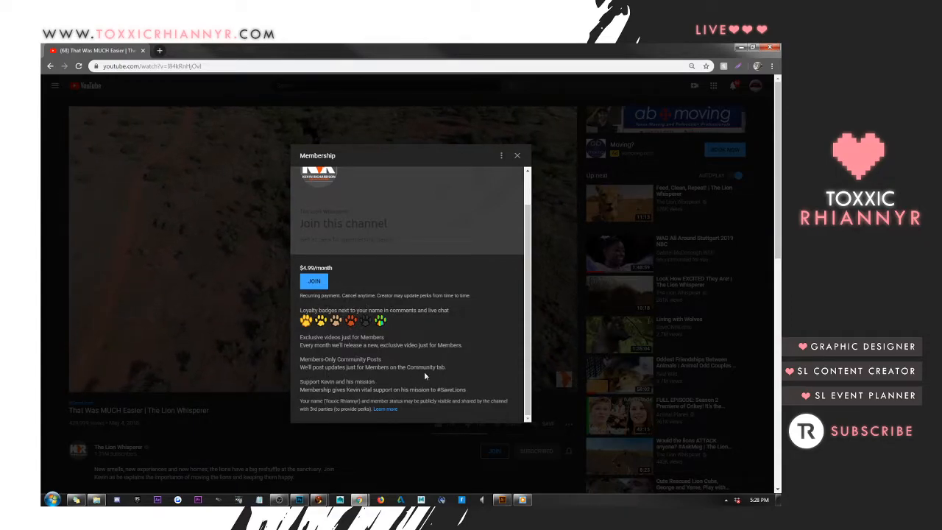
scroll(428, 371, up, 1)
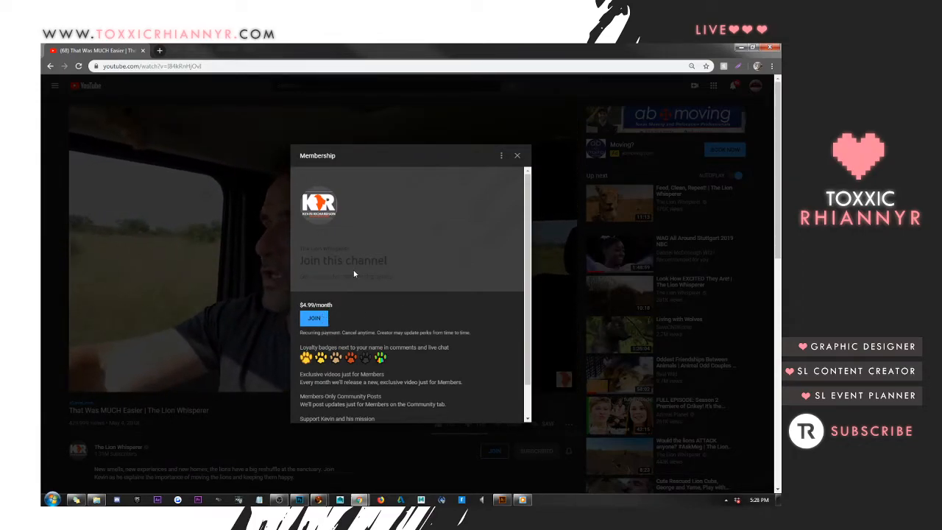
click(518, 155)
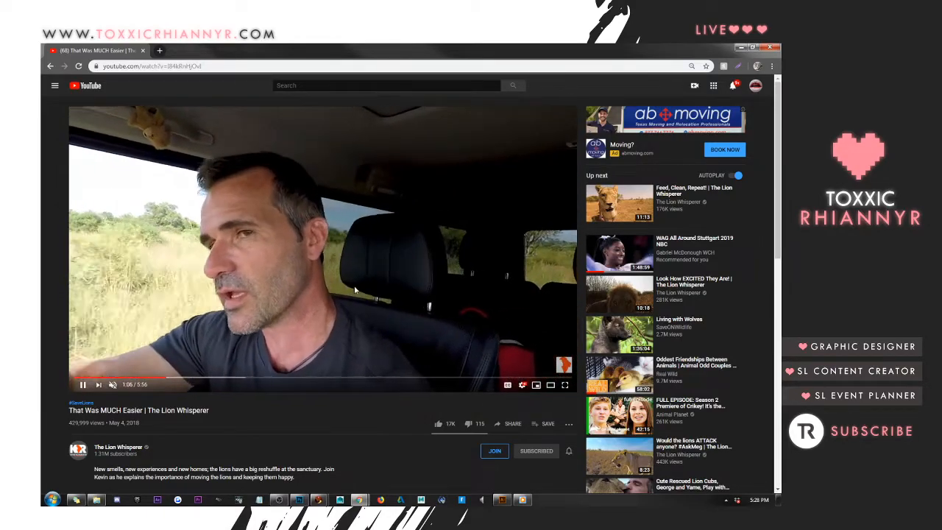
Search YouTube for "asmr glow" and open the ASMR Glow channel
click(313, 84)
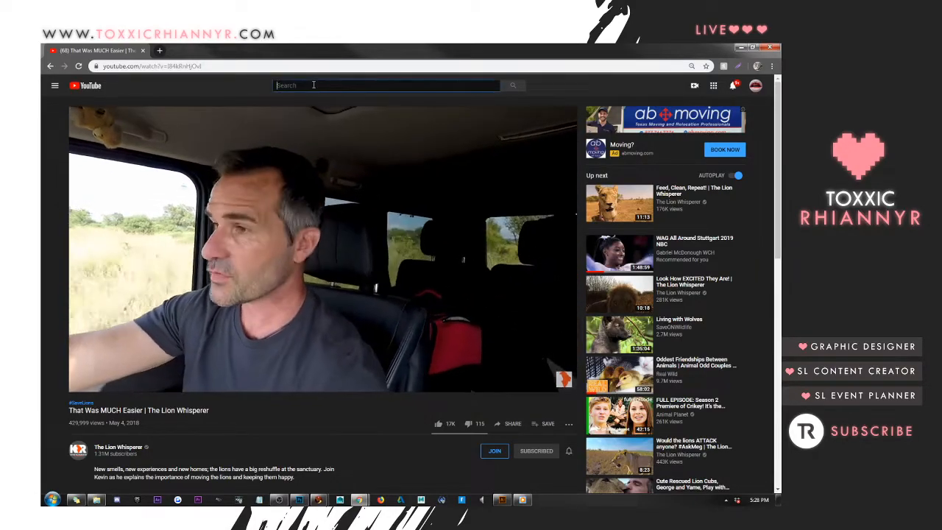
text(asmr glow)
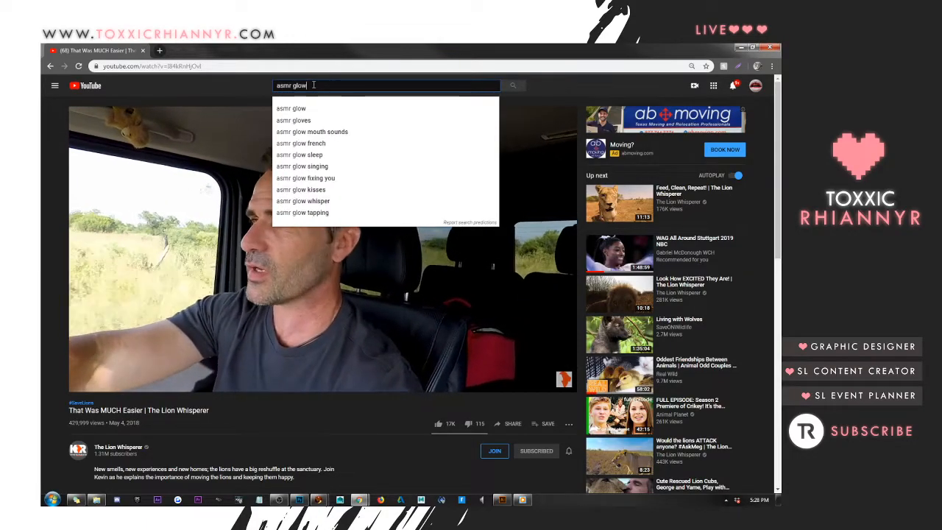
key(Return)
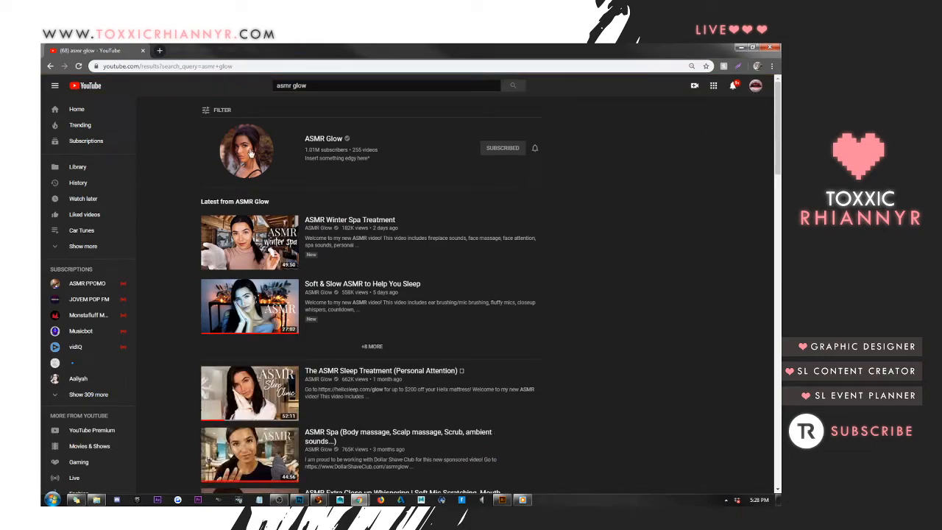
click(328, 143)
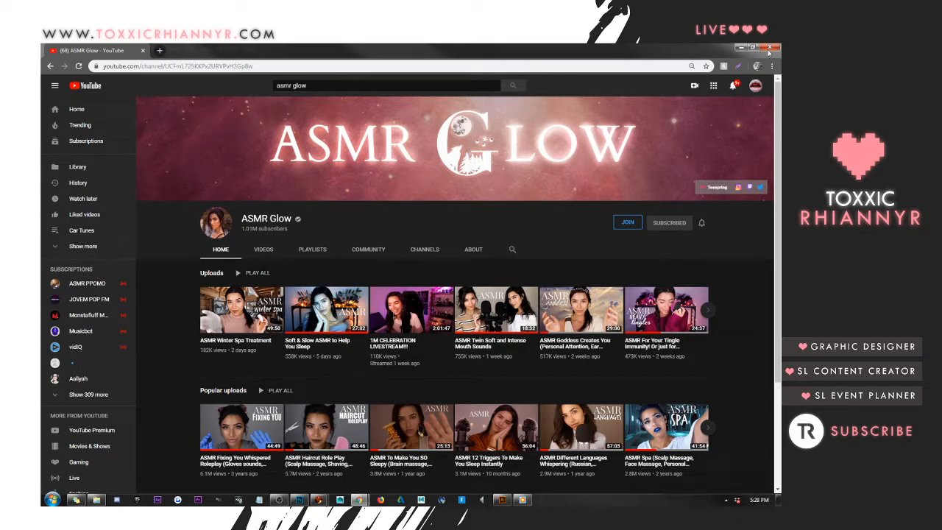
Examine the ASMR Glow channel's membership badges, custom emoji and home page, and close the browser
click(628, 222)
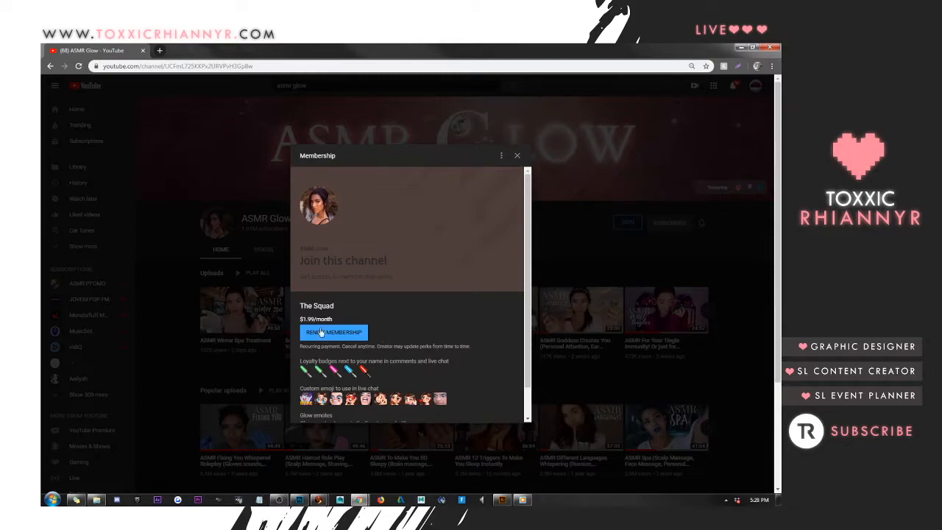
scroll(433, 346, down, 1)
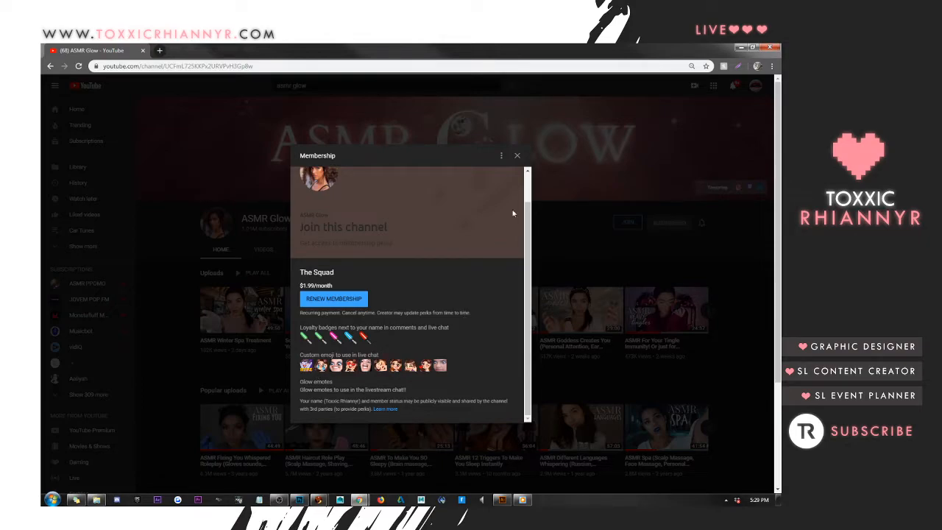
click(517, 155)
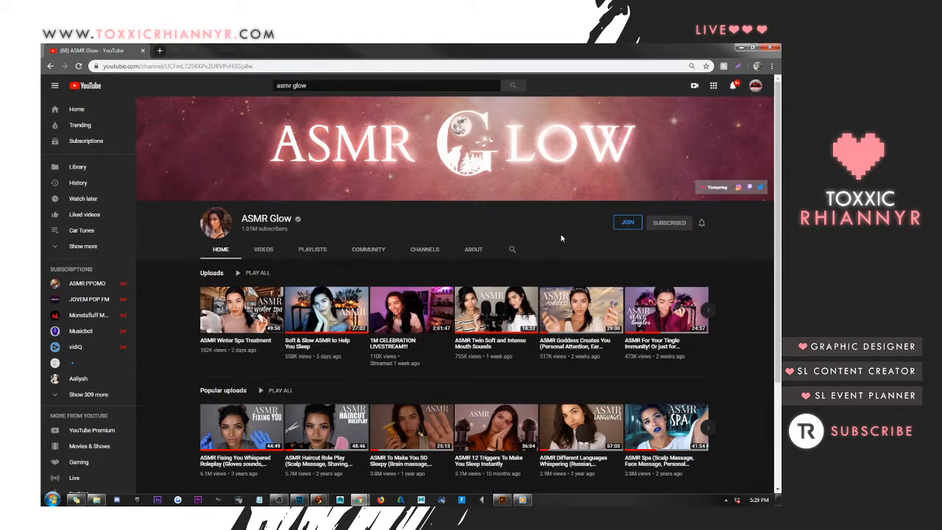
scroll(561, 235, down, 2)
scroll(414, 311, up, 2)
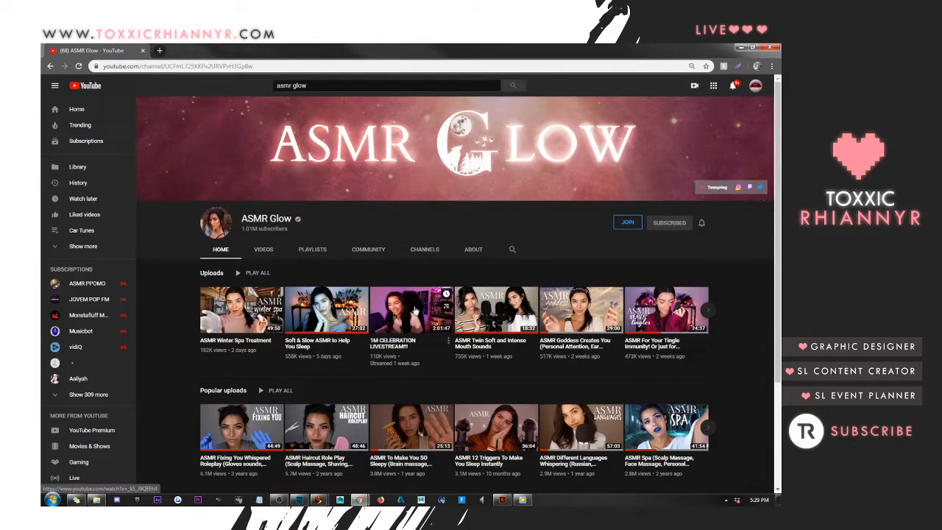
scroll(415, 315, down, 2)
scroll(416, 318, up, 1)
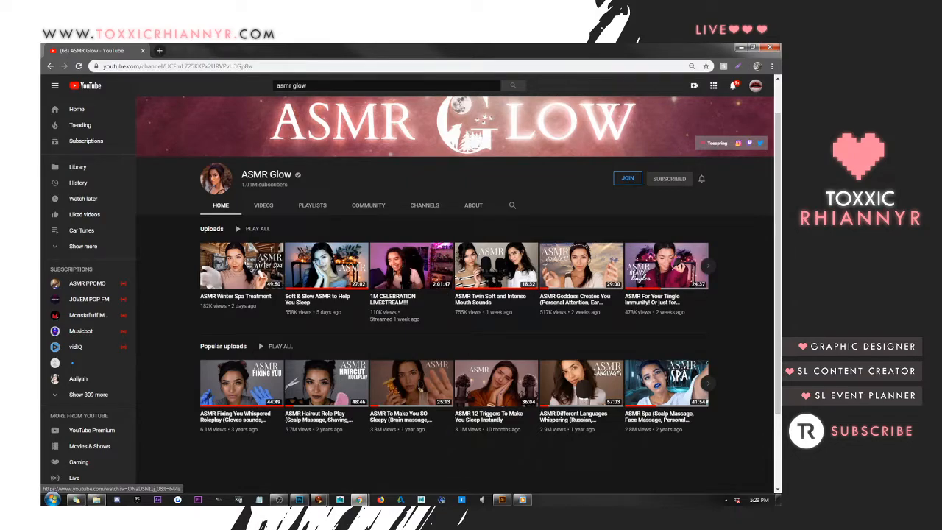
click(769, 47)
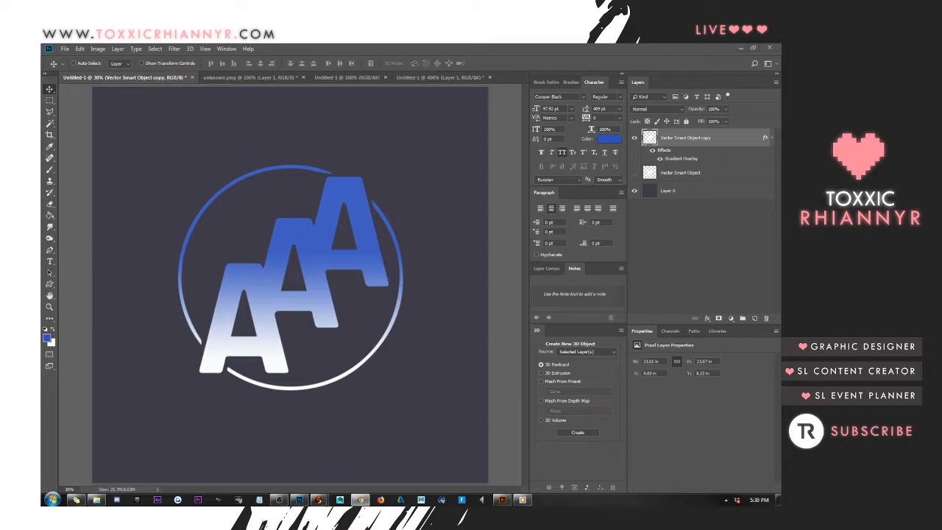
Open 2457470.psd from the 80s music festival Instagram stories template in Photoshop, dismissing the missing-fonts prompt
click(214, 193)
click(502, 499)
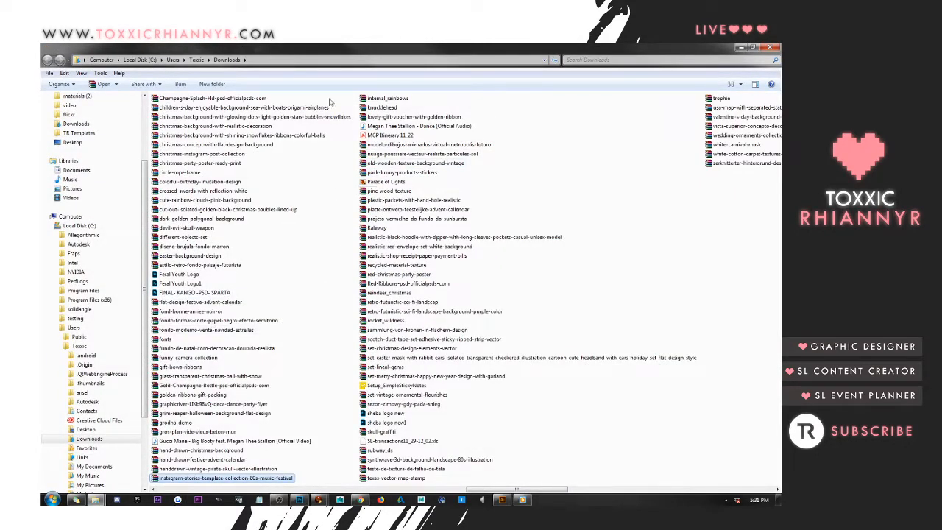
drag(305, 48, 810, 82)
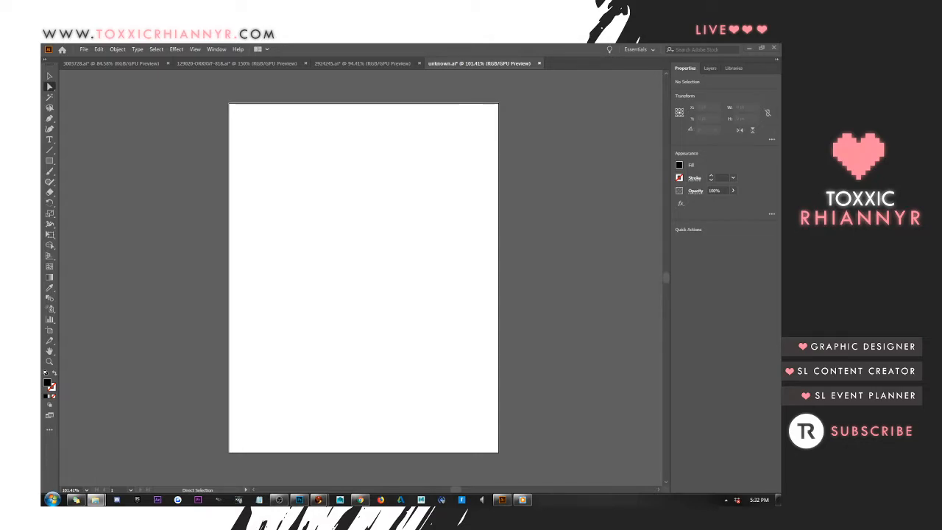
key(alt+Tab)
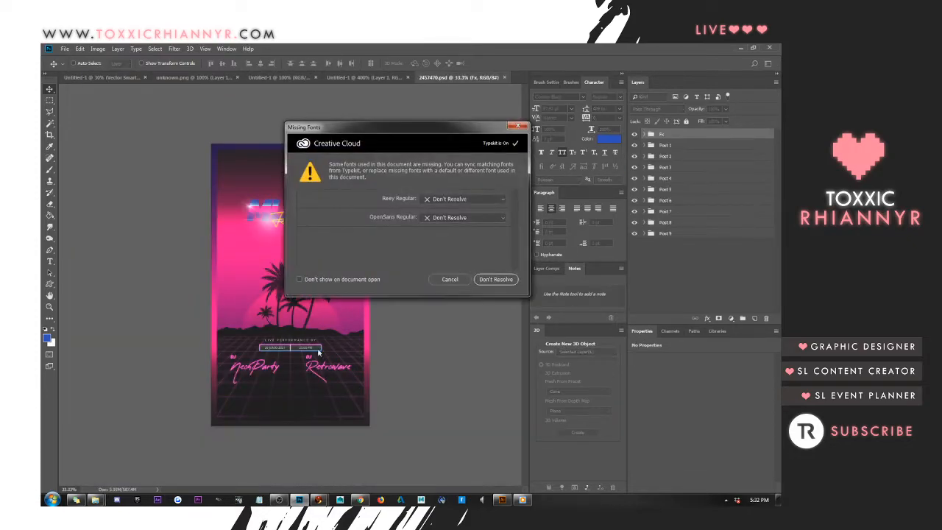
click(444, 280)
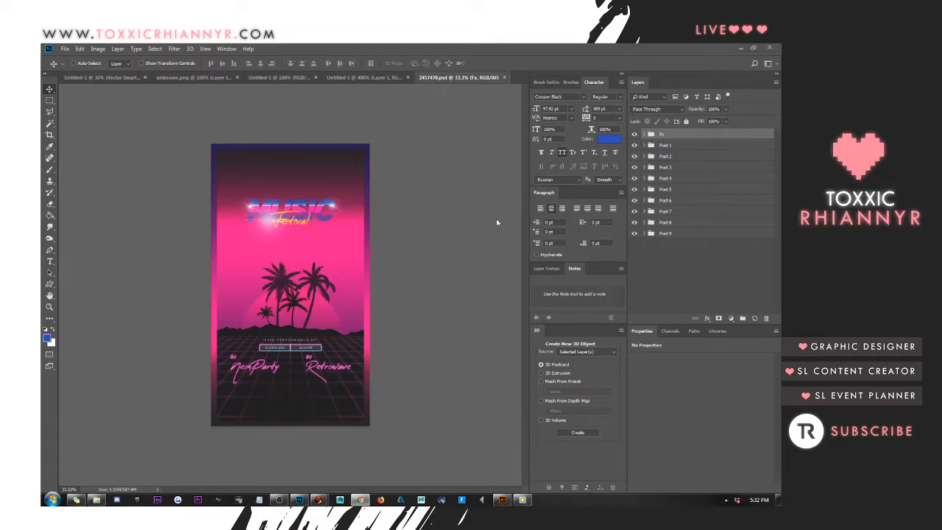
Hide the Fx group and the frame, text and palm tree groups inside the Post 1 group
right_click(321, 342)
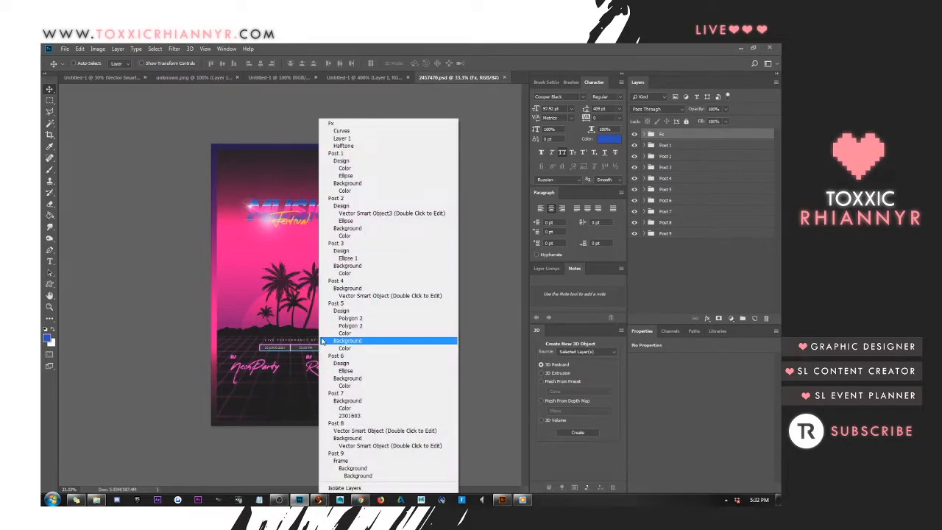
click(646, 141)
click(636, 134)
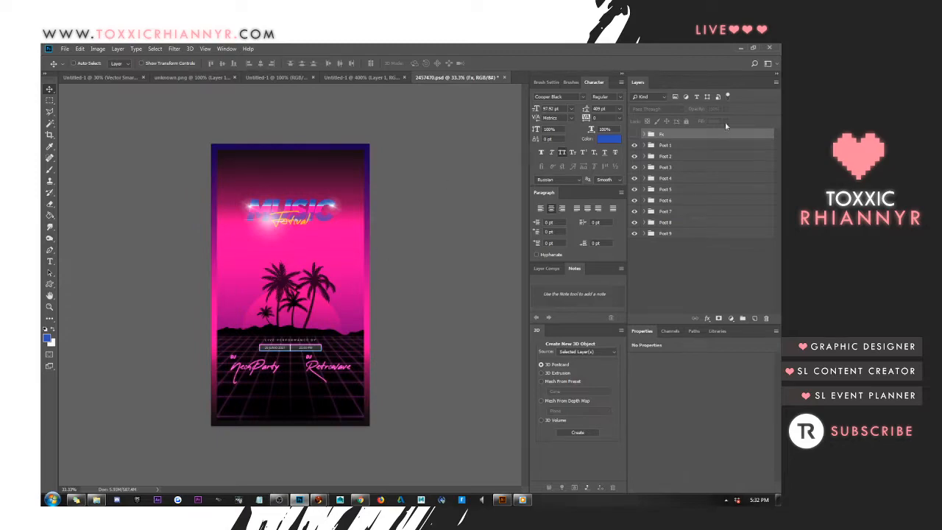
click(645, 146)
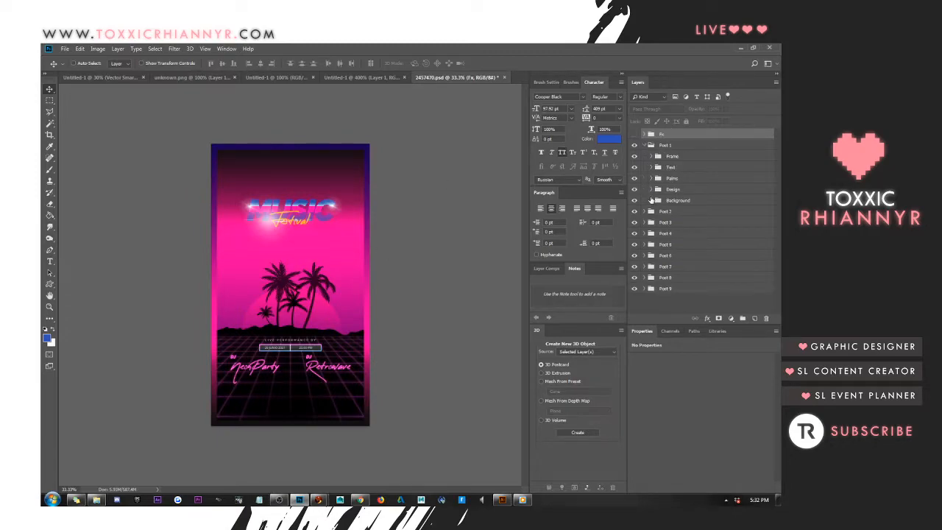
click(635, 157)
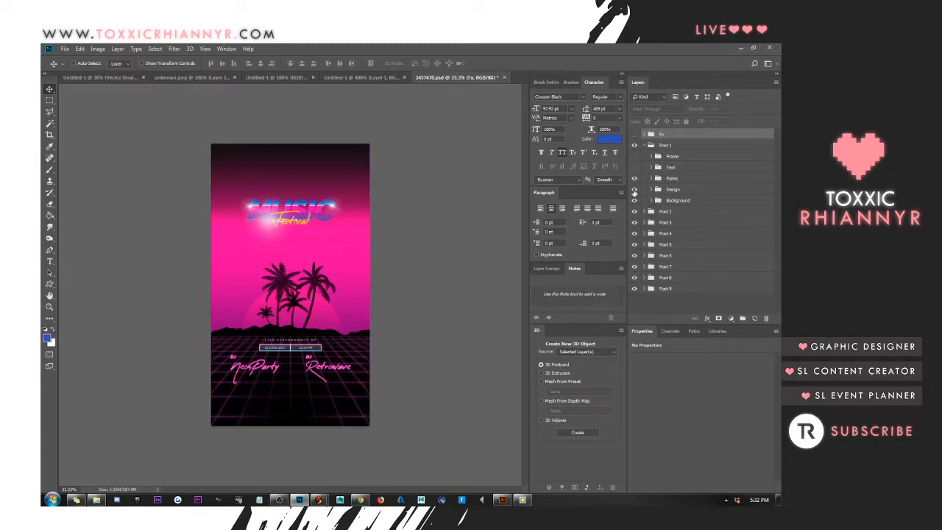
click(634, 178)
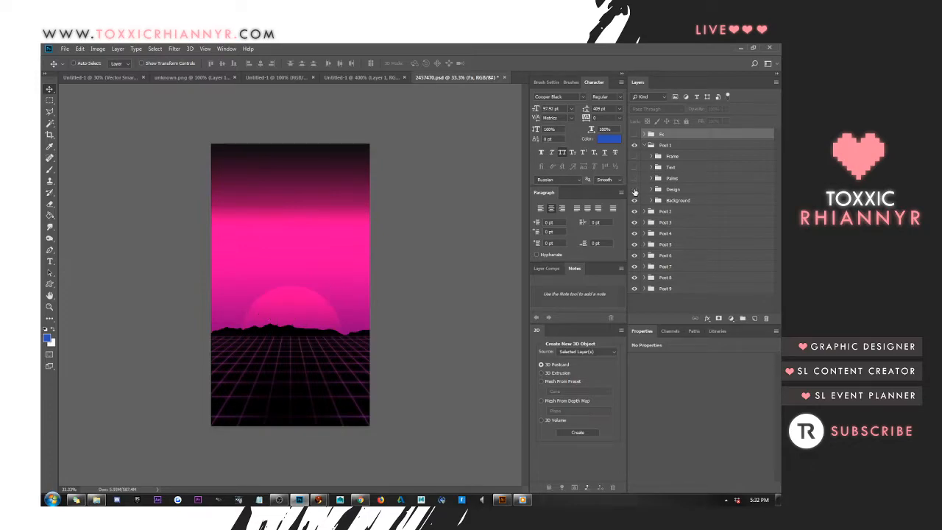
Keep the Design group of Post 1 visible and hide its "Place Your Image Here" grid layer
click(634, 189)
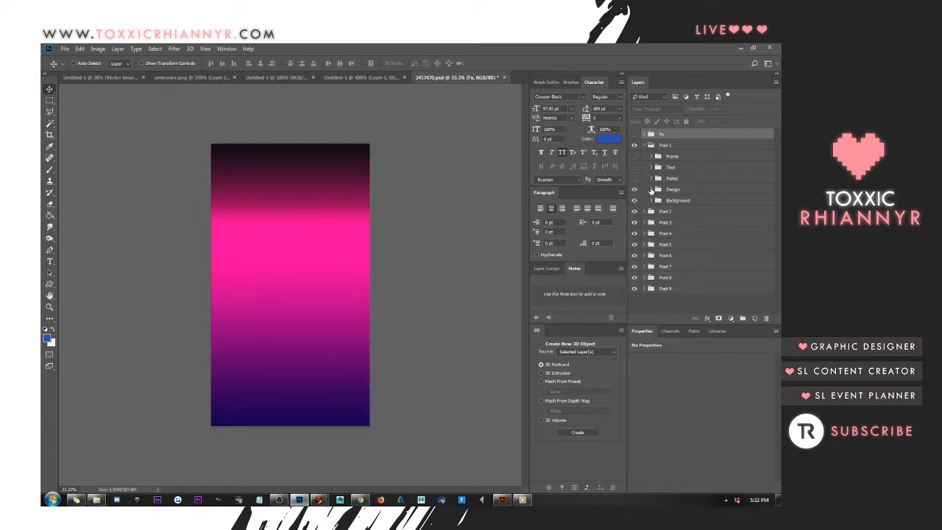
click(651, 190)
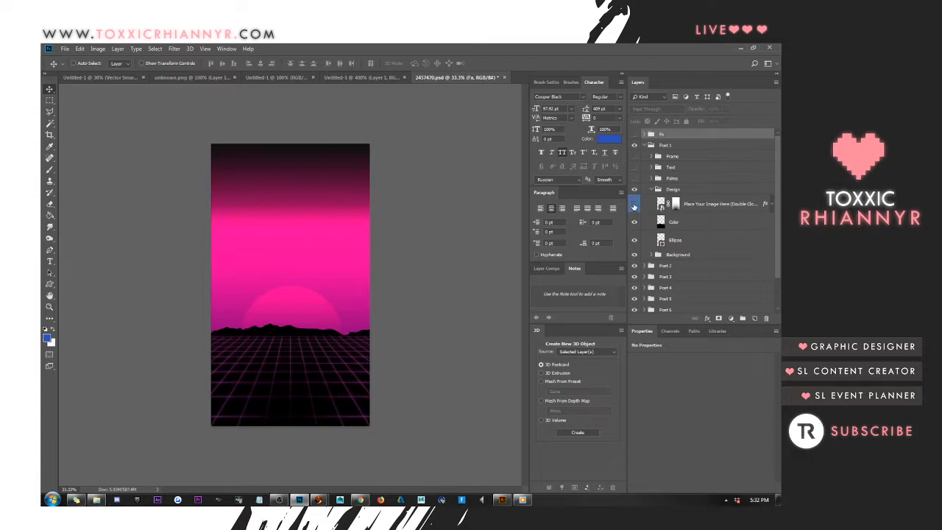
click(635, 206)
Copy the black mountain silhouette layer Color into the AAA logo document and minimize the floating template window
click(698, 223)
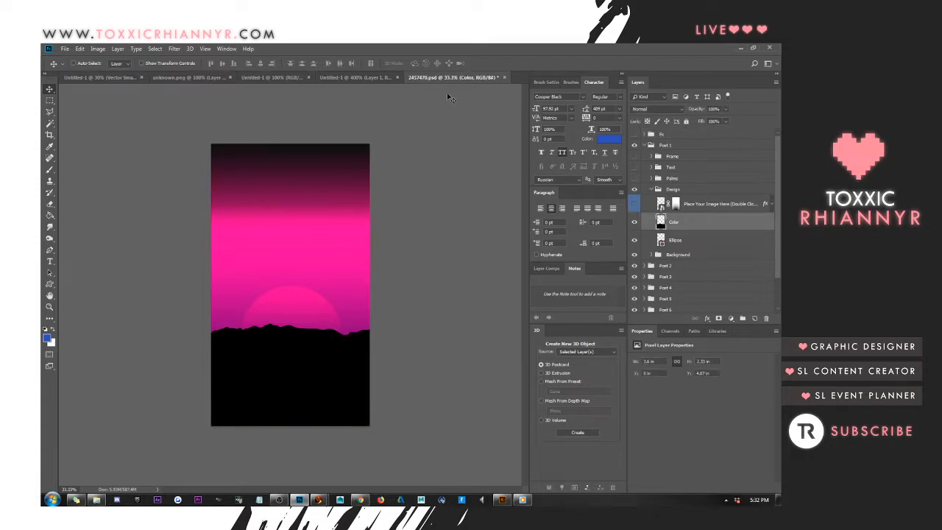
drag(443, 78, 515, 106)
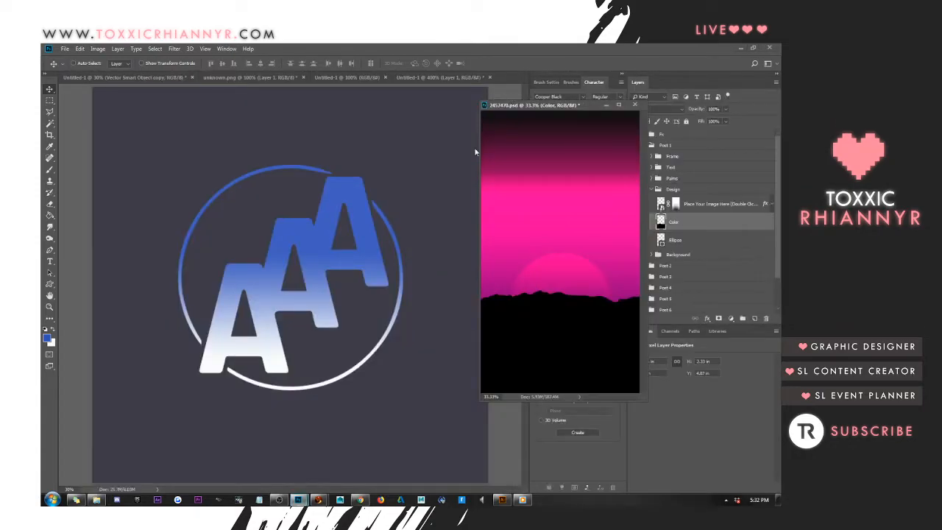
drag(544, 310, 274, 321)
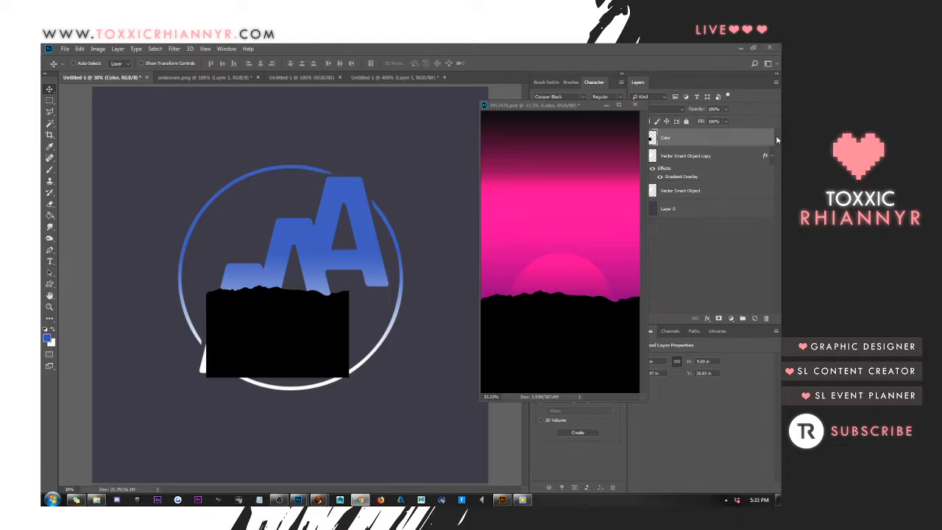
click(608, 105)
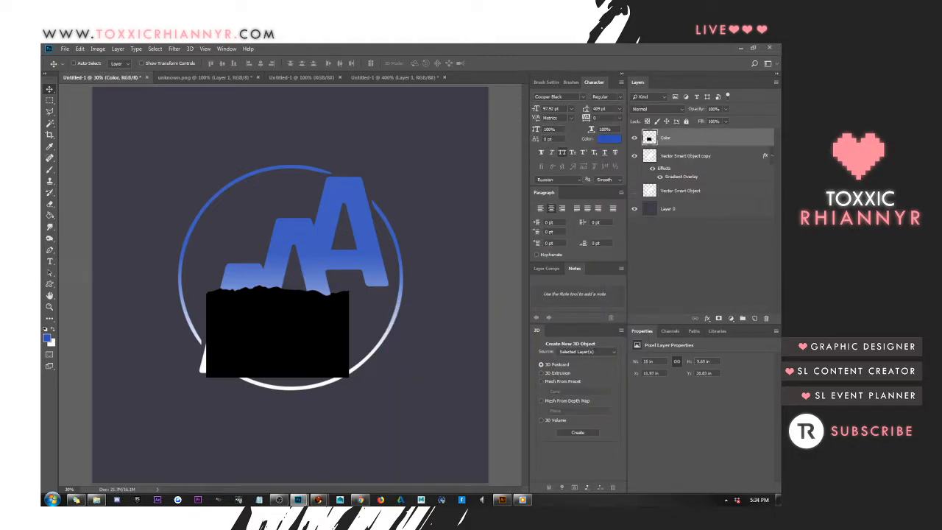
key(alt+Tab)
click(279, 500)
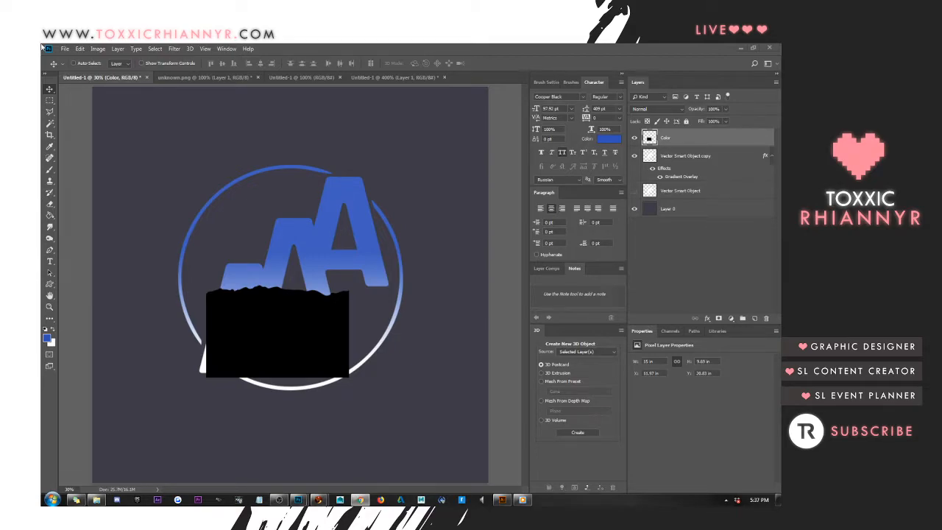
Position the black mountain layer over the logo's lower half and enlarge it to about 25.5 by 16.4 in, covering the circle's width
click(228, 171)
drag(330, 276, 316, 261)
key(ctrl+t)
drag(336, 362, 457, 392)
drag(398, 371, 381, 383)
key(Return)
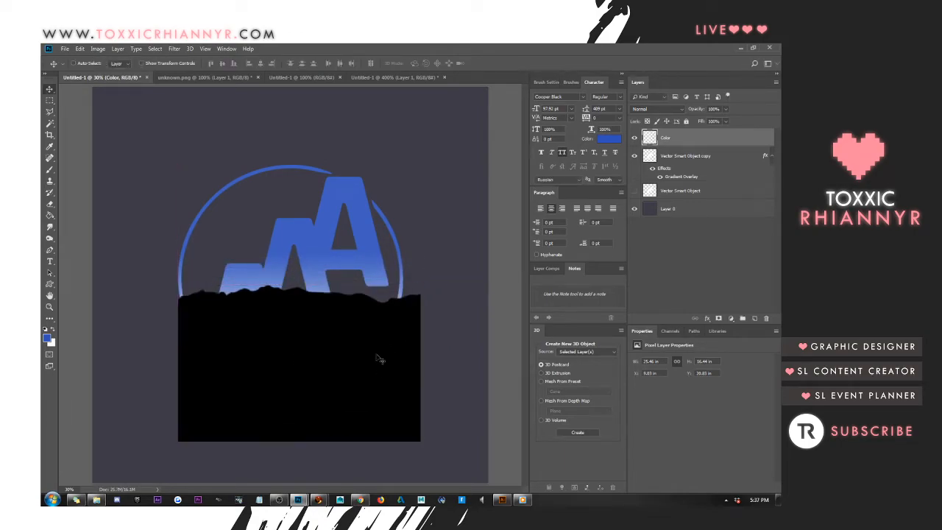
Clip the Color mountain layer to the Vector Smart Object copy logo layer and select the logo layer
alt+click(692, 145)
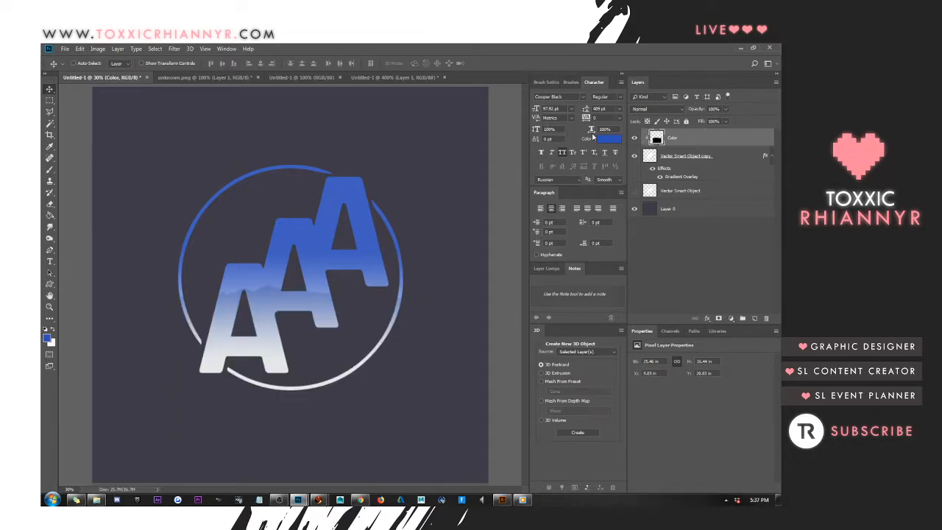
click(735, 156)
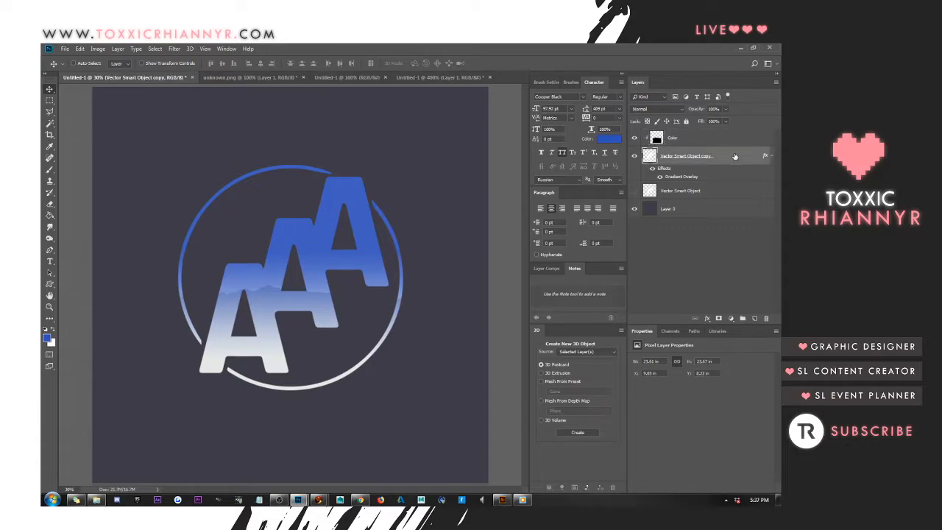
Convert the Vector Smart Object copy logo layer to a smart object and rasterize it, baking in its gradient overlay
right_click(725, 151)
click(673, 243)
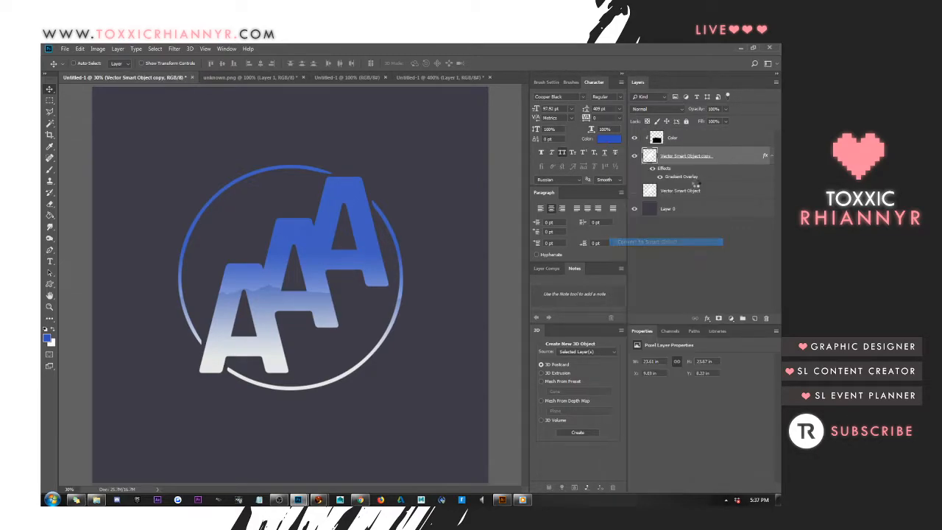
right_click(720, 153)
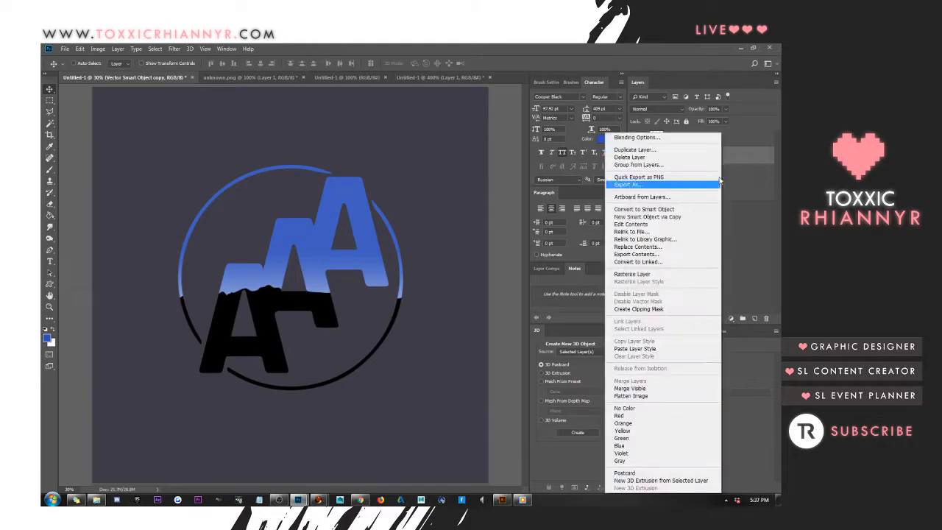
click(663, 274)
Move the clipped Color mountain layer up so the ridge crosses the middle of the logo, at Y about 18.9 in
click(689, 140)
drag(446, 269, 452, 251)
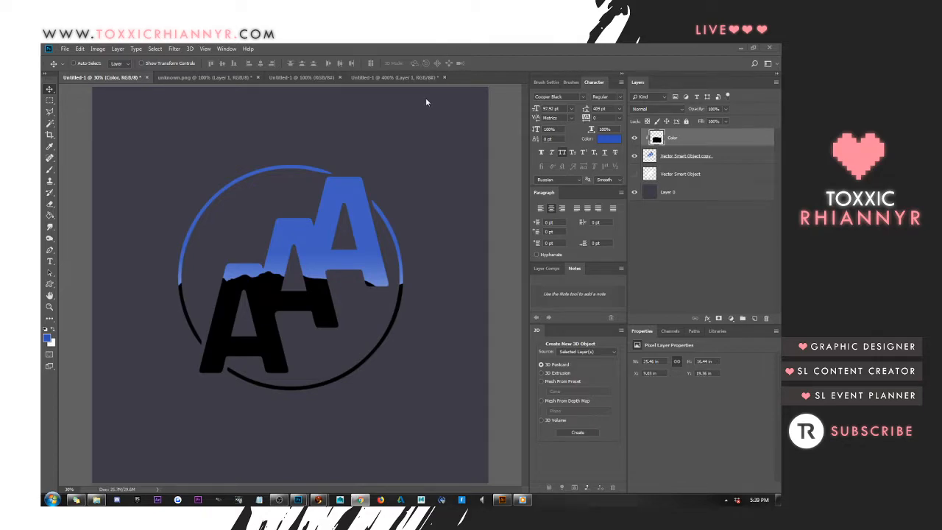
click(343, 161)
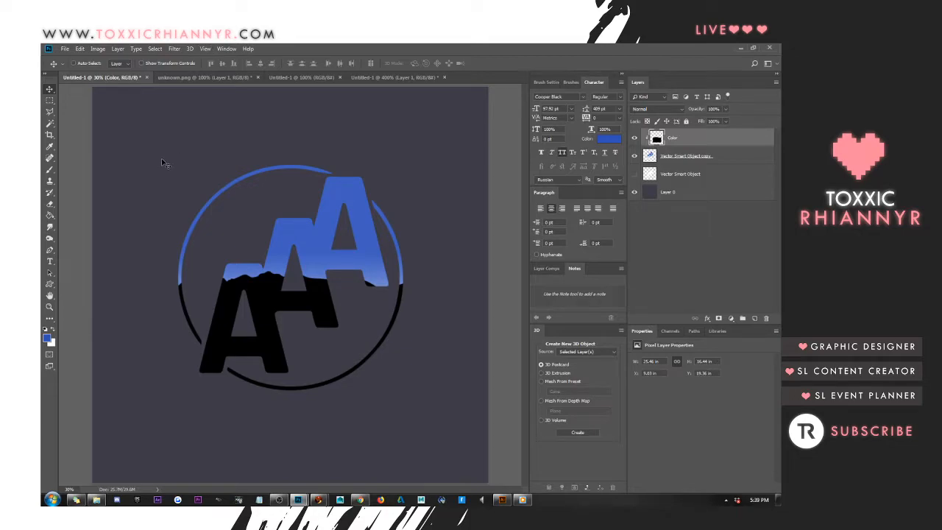
mouse_move(300, 223)
mouse_down()
mouse_move(327, 204)
mouse_move(308, 212)
mouse_up()
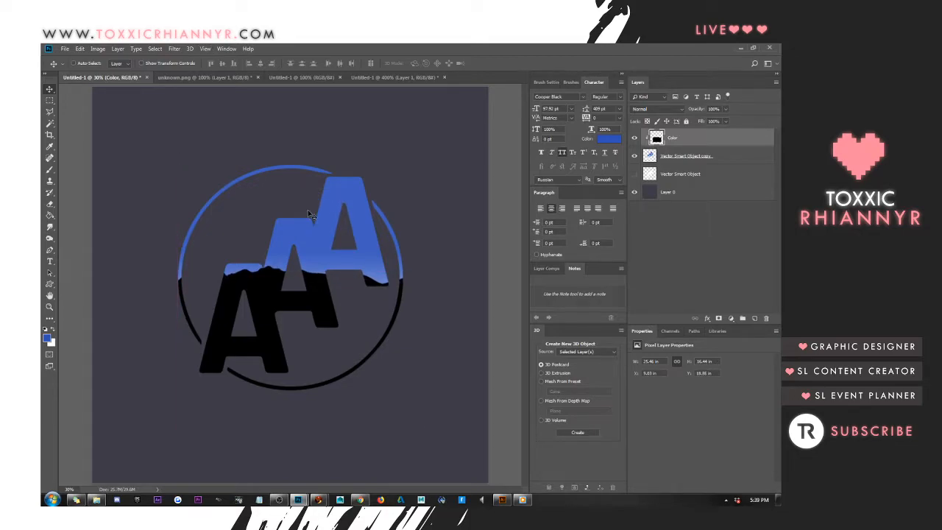
Add a layer mask to the Color layer and fade the mountains out toward the logo's bottom with a vertical black gradient
right_click(728, 141)
click(725, 131)
click(718, 319)
drag(49, 213, 97, 217)
drag(290, 386, 305, 241)
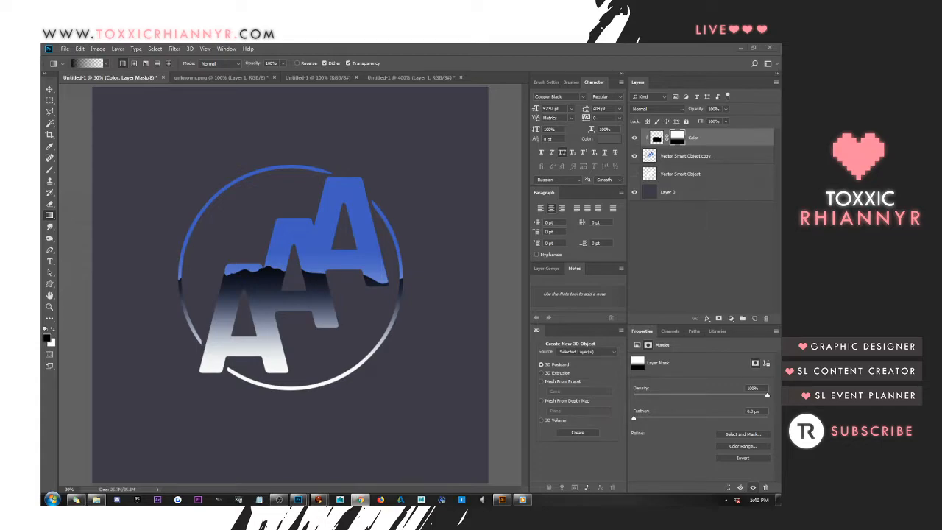
drag(780, 55, 362, 47)
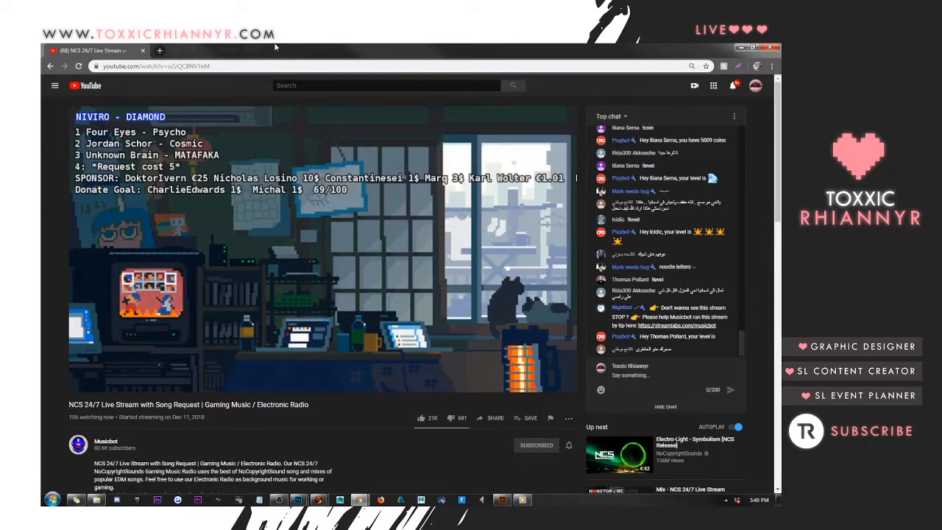
drag(439, 49, 941, 49)
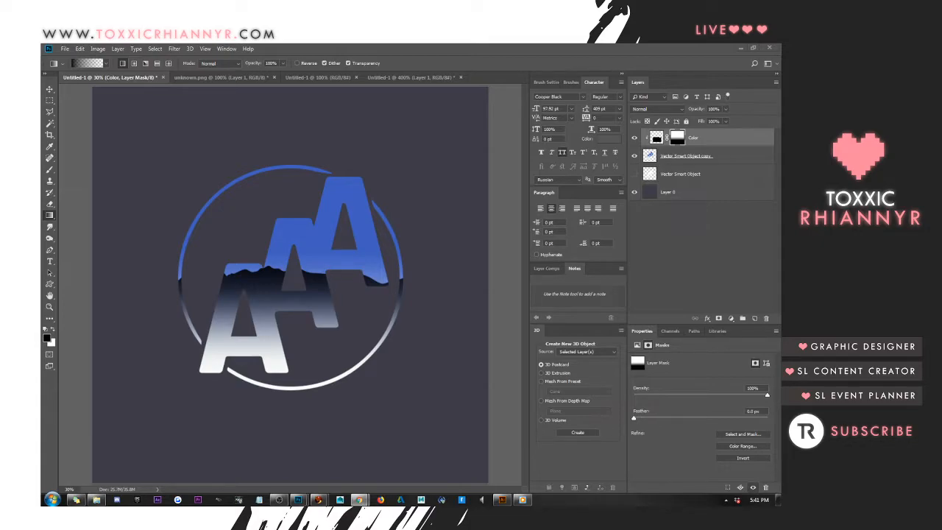
click(202, 209)
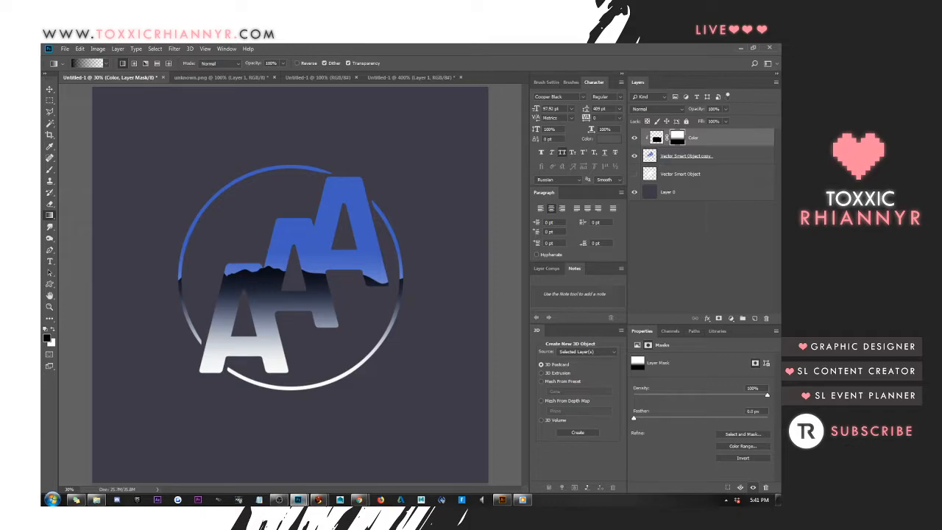
Check the blue chrome lettering reference document, return to the logo and apply the Color layer's mask
click(417, 75)
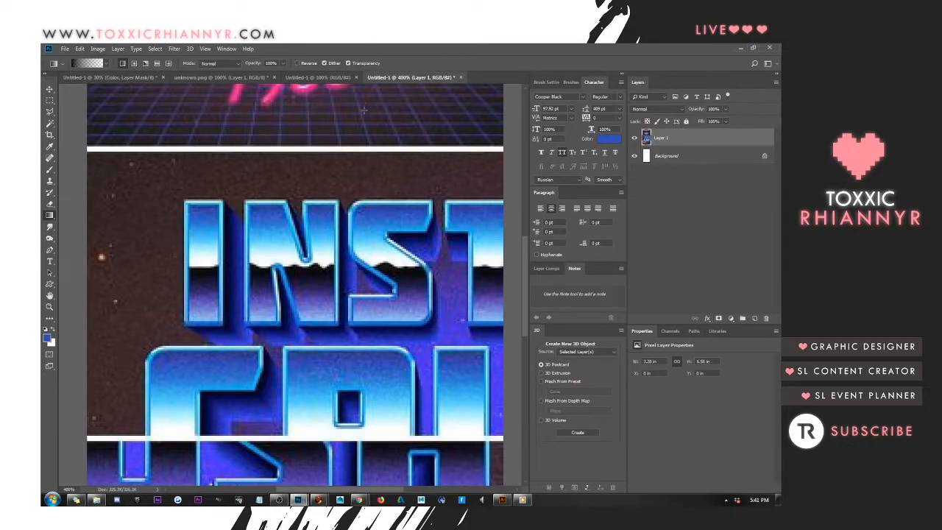
click(96, 77)
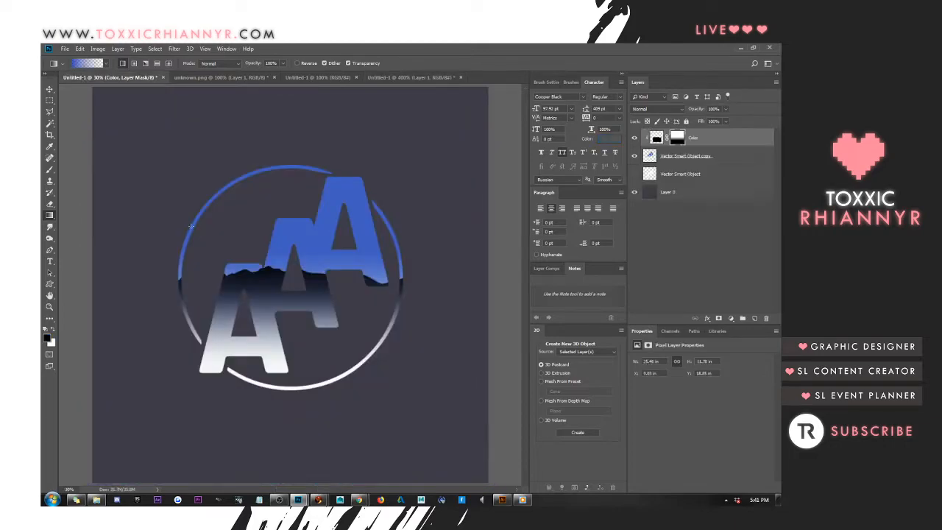
right_click(681, 139)
click(699, 168)
Add a Gradient Overlay to the Color layer with the gradient's first stop set to dark purple, RGB 43, 32, 57
right_click(684, 135)
click(688, 140)
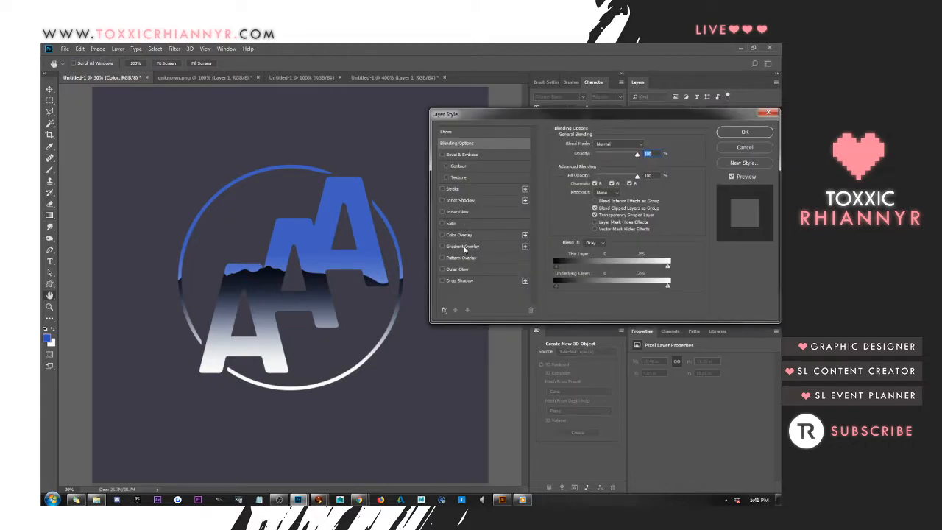
click(464, 246)
click(610, 165)
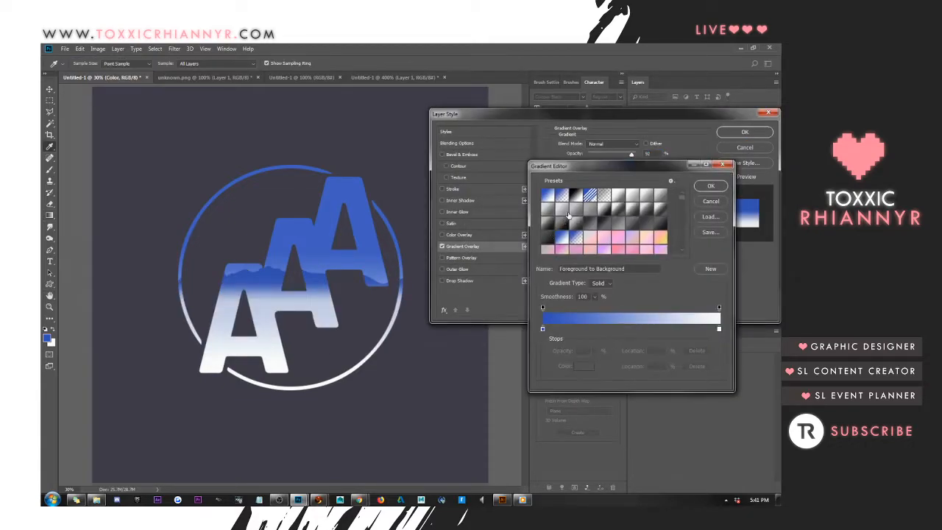
click(542, 329)
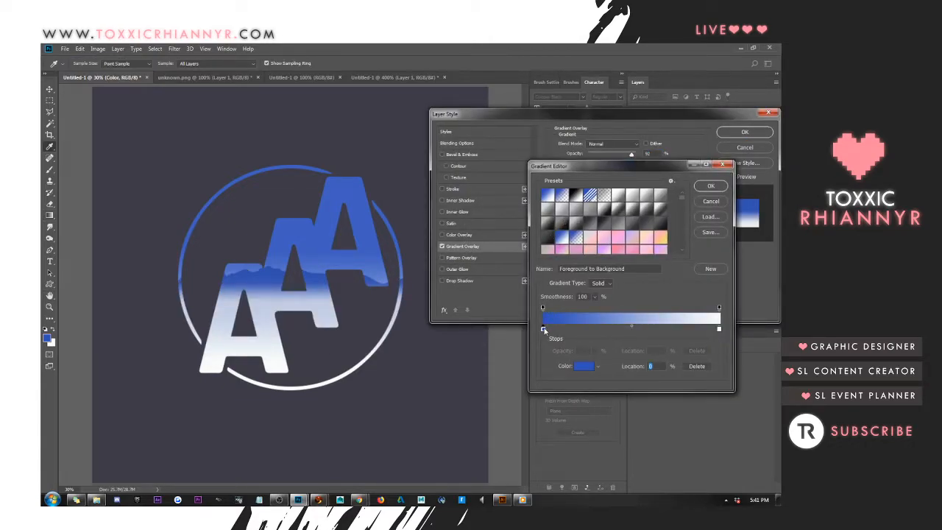
click(578, 365)
drag(633, 289, 632, 277)
mouse_move(580, 294)
mouse_down()
mouse_move(552, 341)
mouse_move(560, 332)
mouse_up()
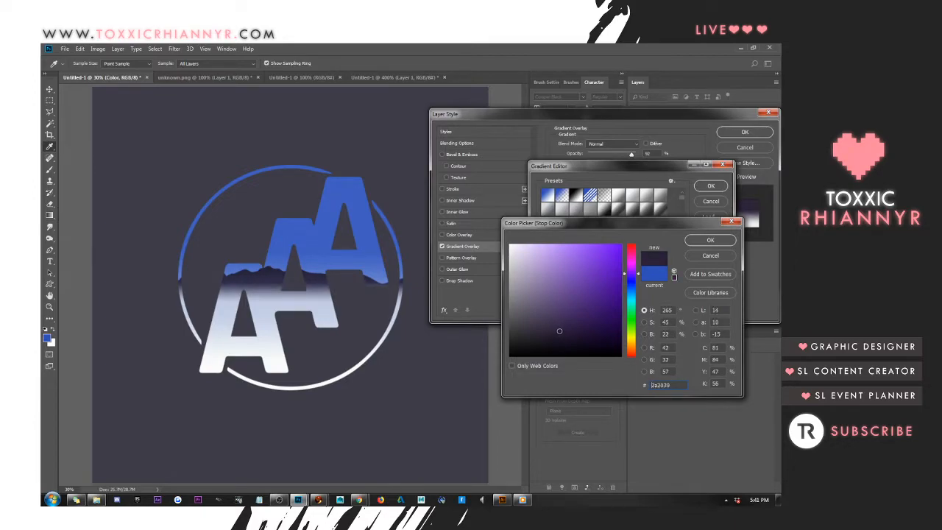
click(710, 240)
click(705, 187)
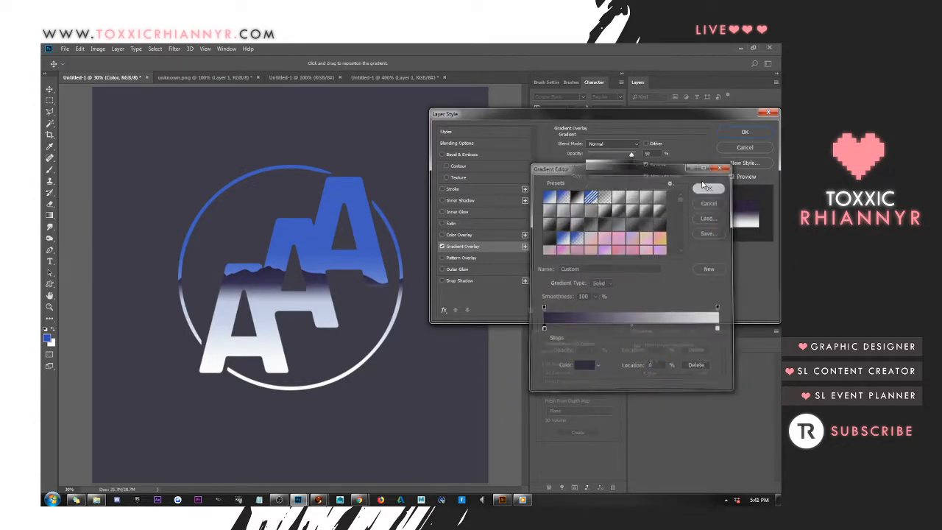
click(745, 132)
After checking the lettering reference, give the Color layer's overlay gradient a black first stop and a dark purple stop at 53%
click(362, 79)
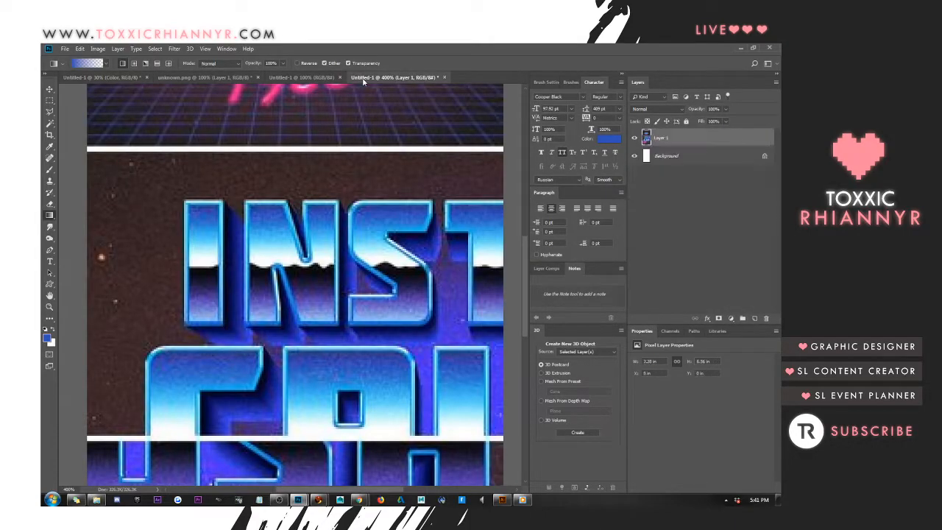
click(103, 78)
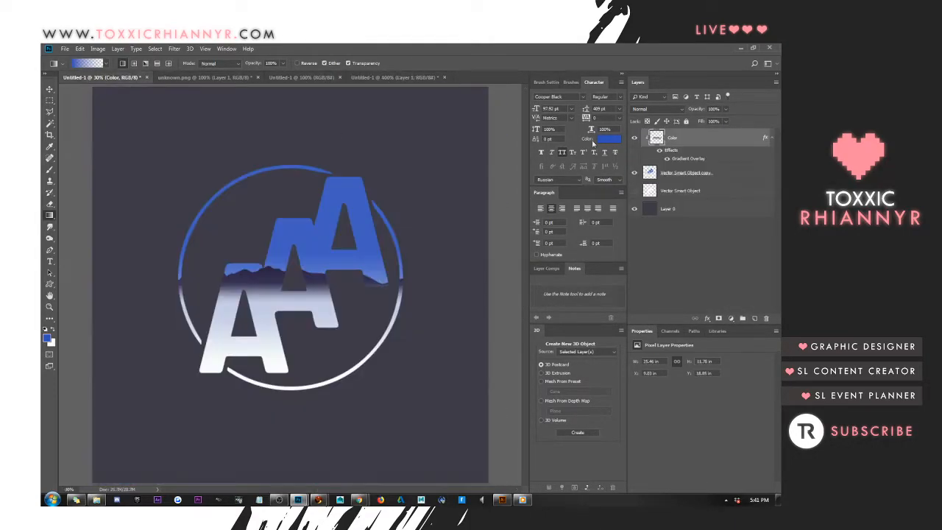
right_click(694, 138)
click(699, 142)
click(500, 245)
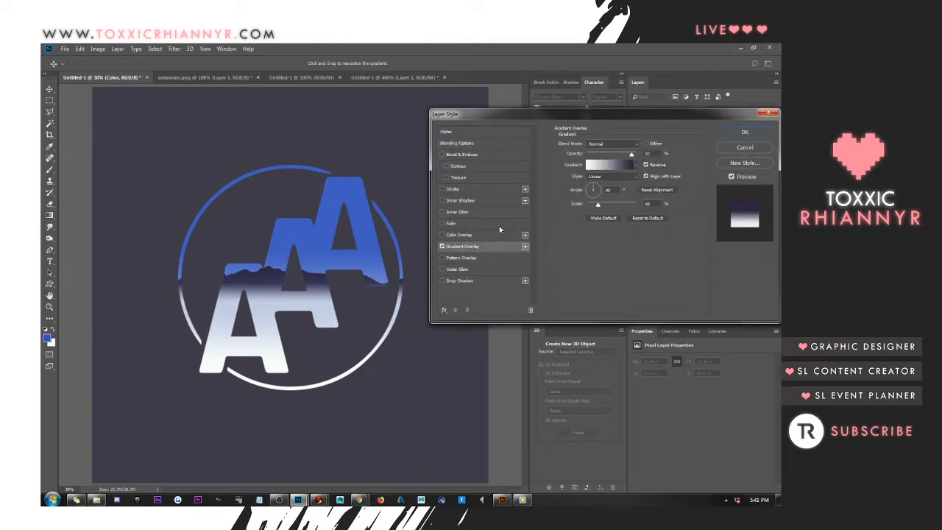
click(611, 165)
mouse_move(544, 330)
mouse_down()
mouse_move(610, 330)
mouse_move(542, 330)
mouse_up()
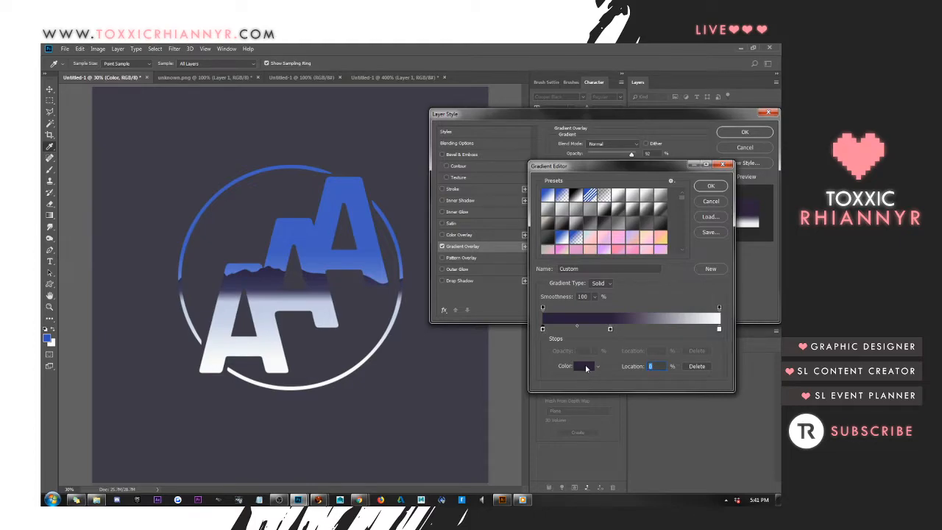
click(587, 367)
click(710, 241)
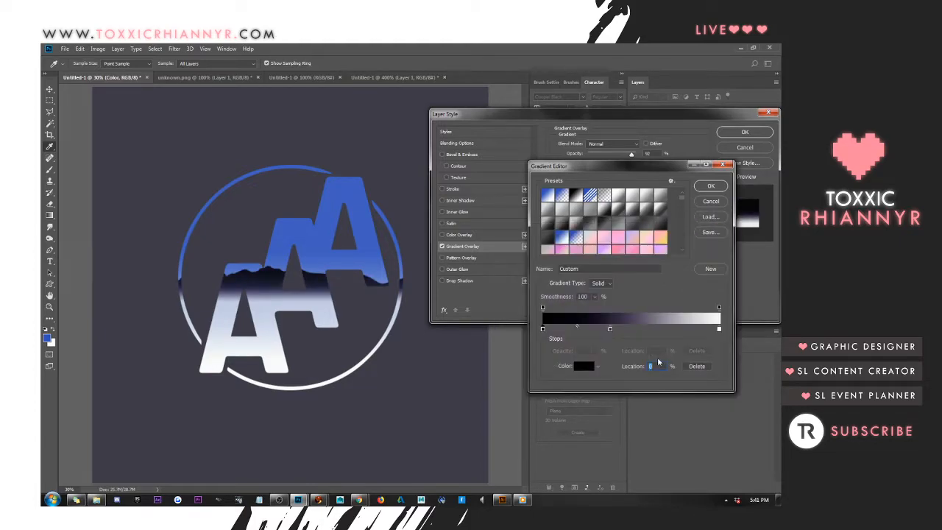
drag(610, 329, 636, 330)
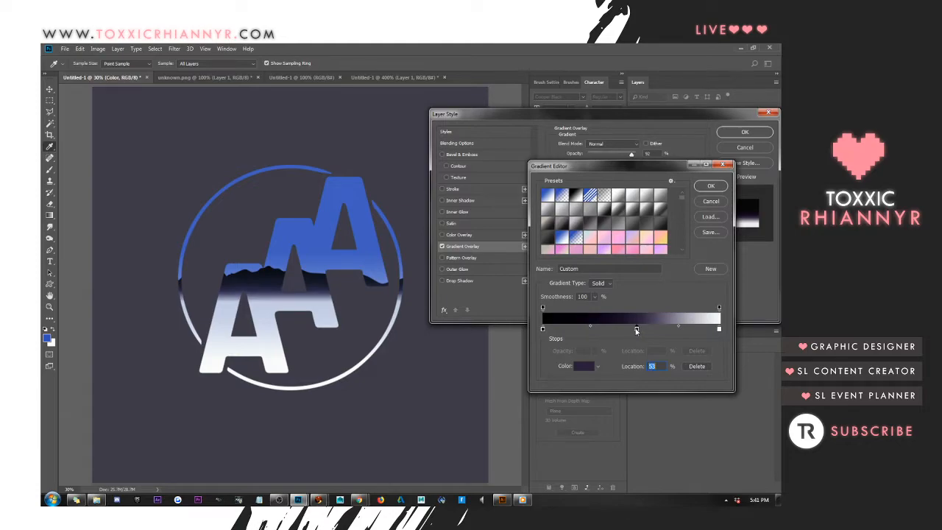
Set the overlay gradient's end stop to blue 3f5ebe sampled from the logo, and close the lettering reference document
click(719, 329)
click(586, 367)
click(353, 192)
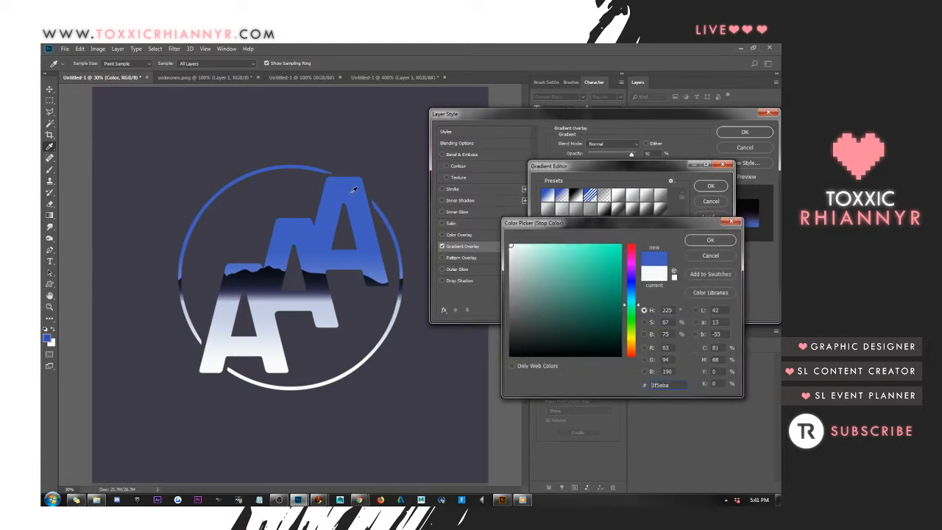
click(709, 240)
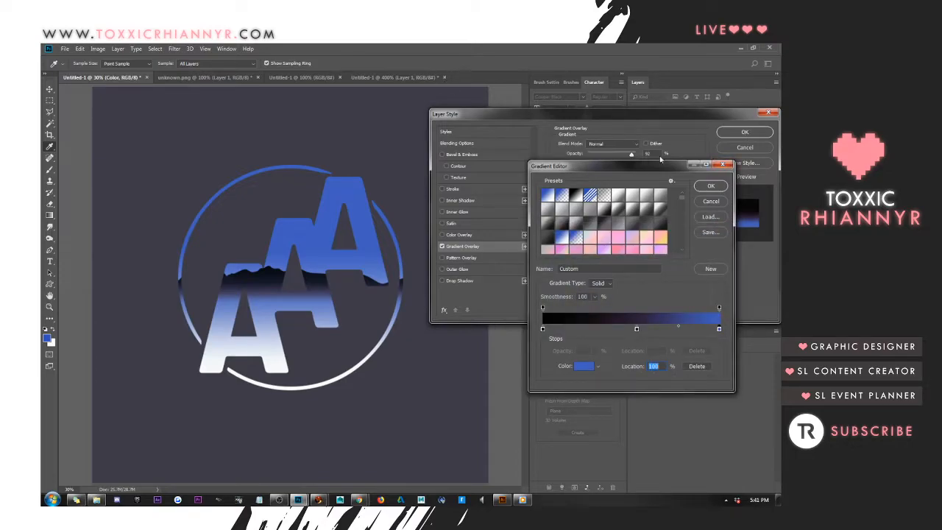
click(711, 186)
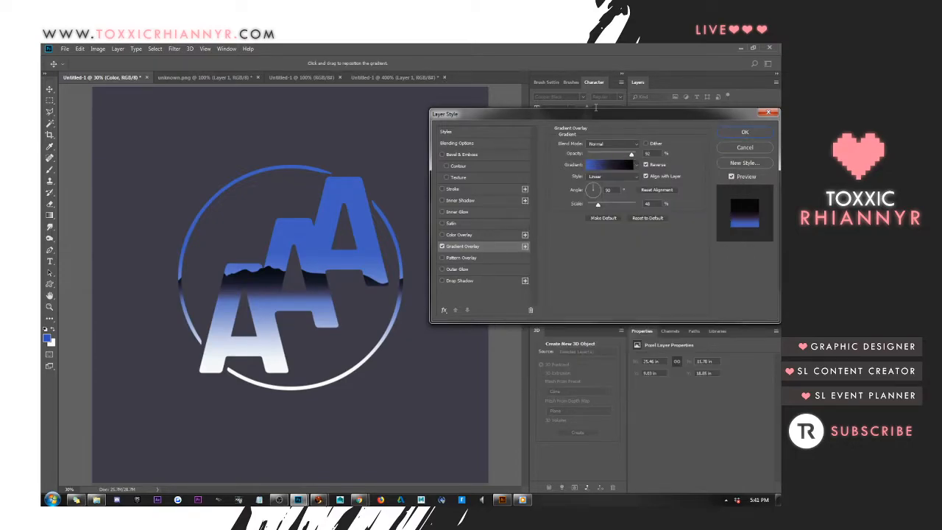
click(745, 132)
click(394, 77)
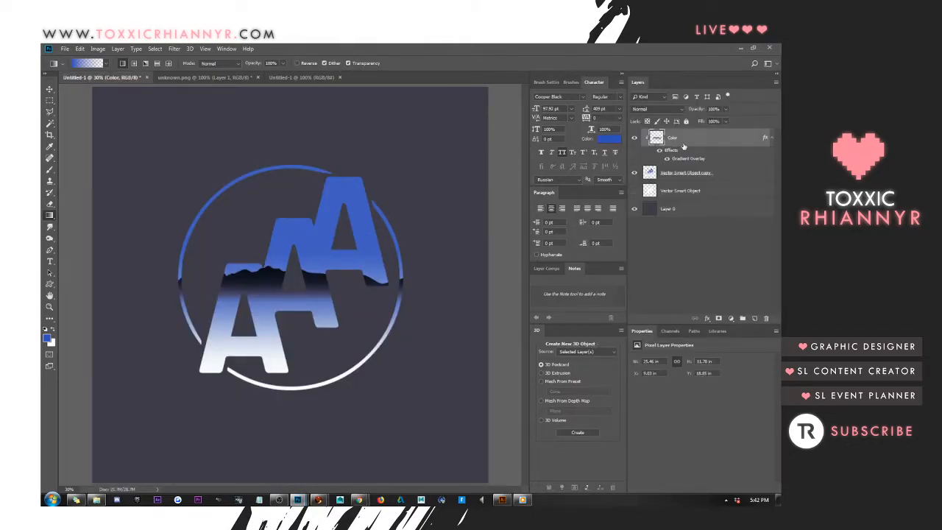
Set the Color layer's Gradient Overlay scale to 150% and lower its opacity slightly
right_click(701, 142)
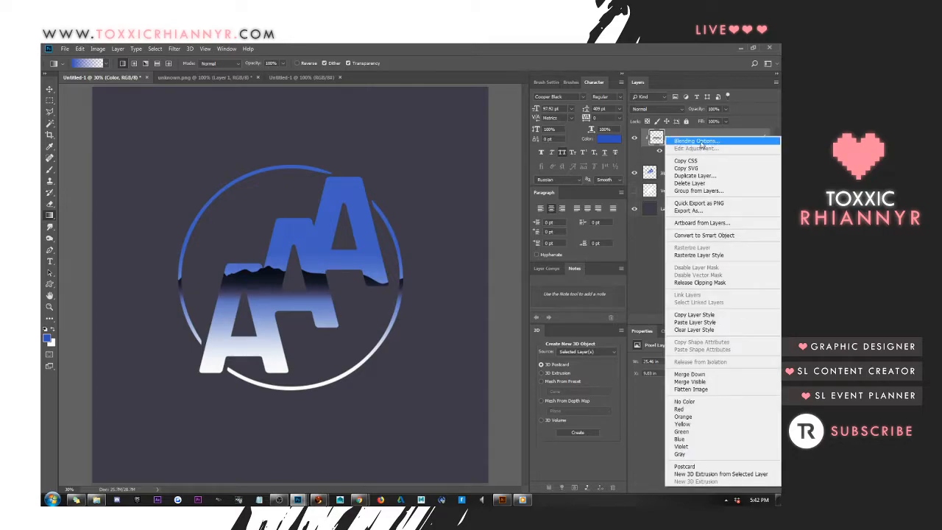
click(702, 144)
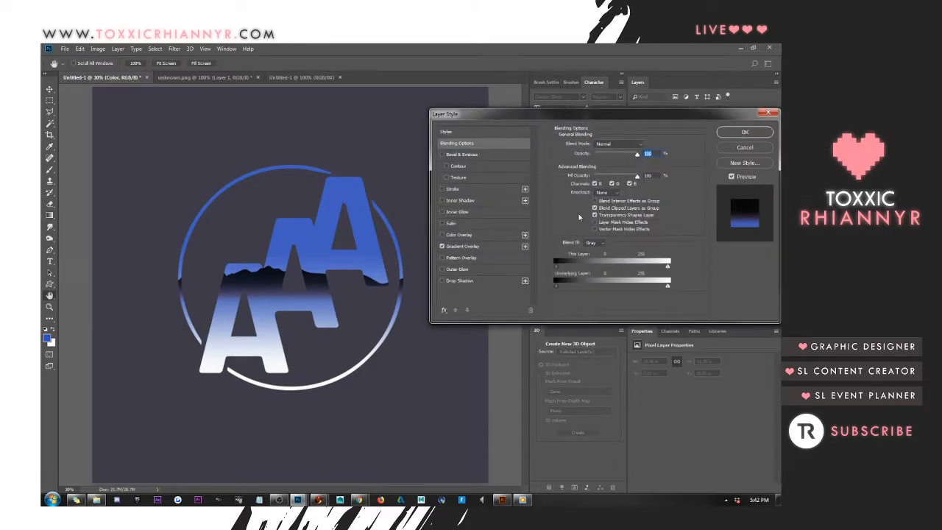
click(462, 246)
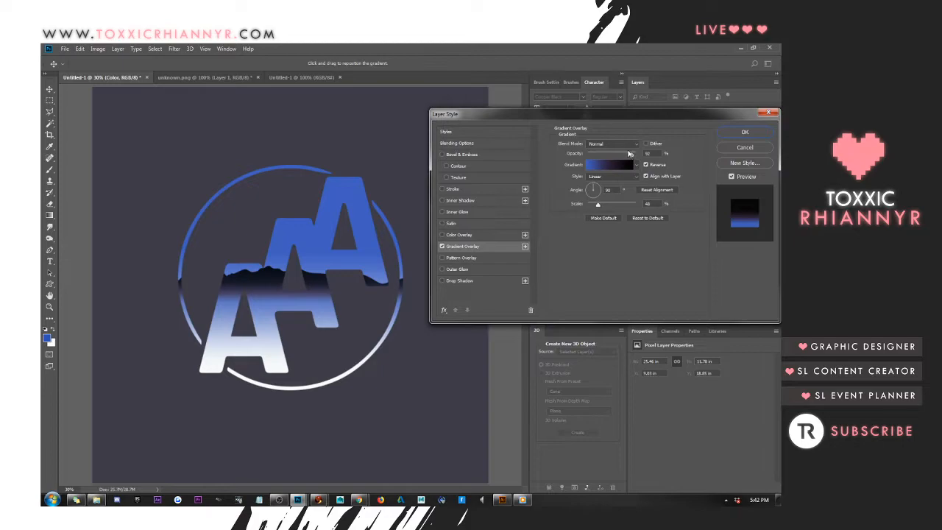
drag(600, 205, 647, 204)
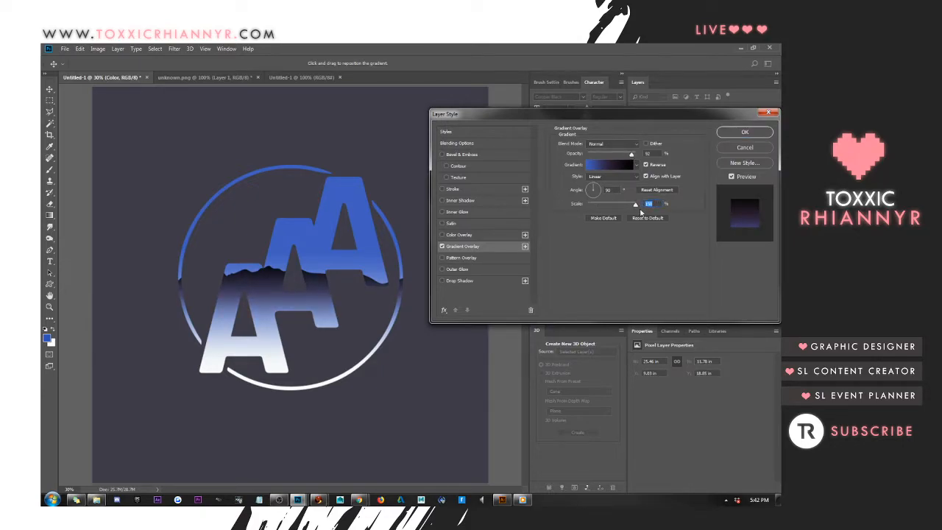
mouse_move(631, 154)
mouse_down()
mouse_move(603, 157)
mouse_move(626, 155)
mouse_up()
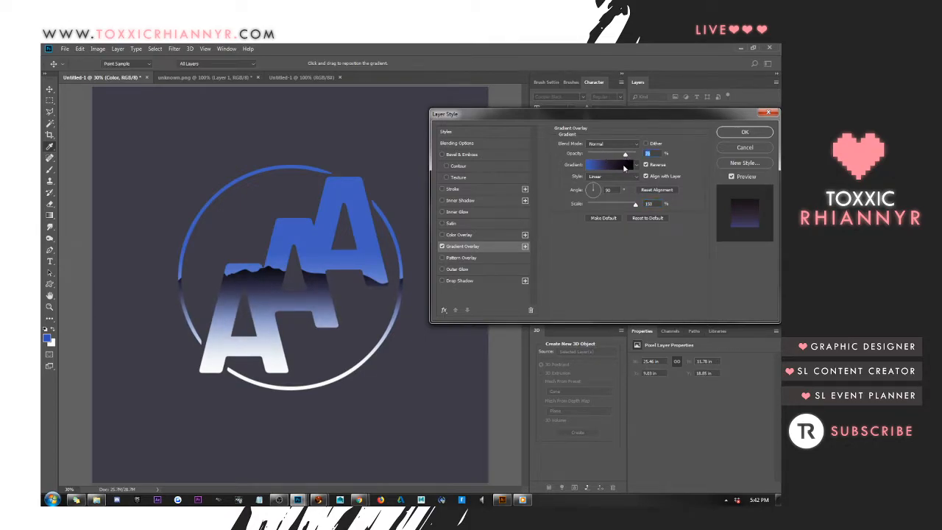
Change the overlay gradient's middle stop to purple 4a3468 and apply the layer style
click(625, 166)
click(637, 328)
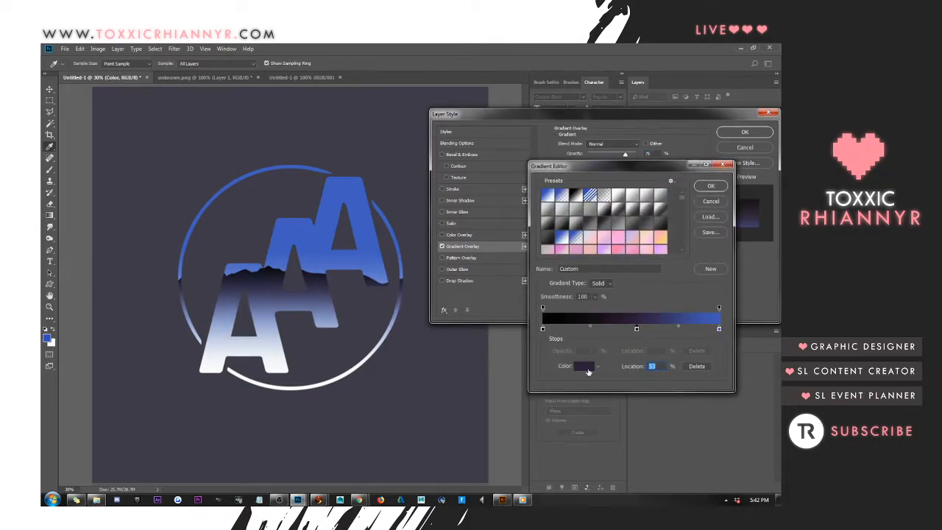
click(584, 366)
mouse_move(558, 329)
mouse_down()
mouse_move(568, 298)
mouse_move(565, 310)
mouse_up()
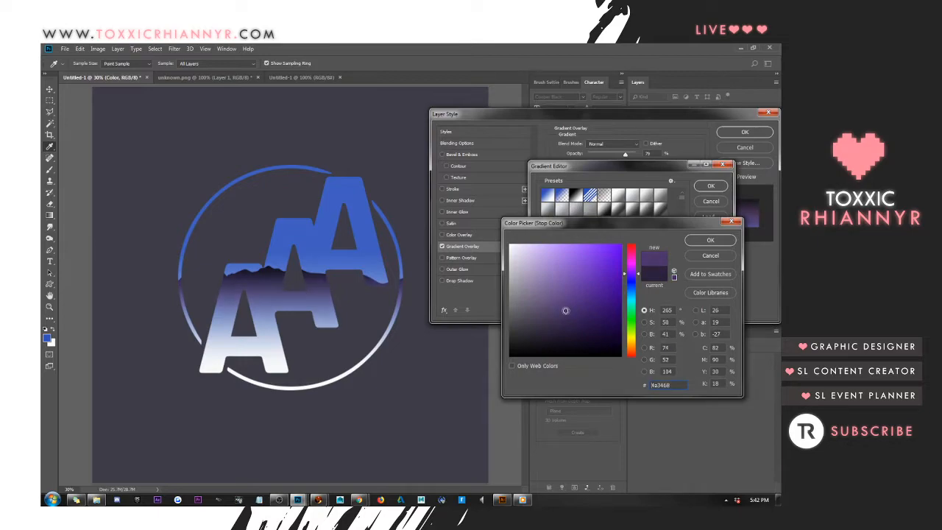
click(709, 242)
click(711, 186)
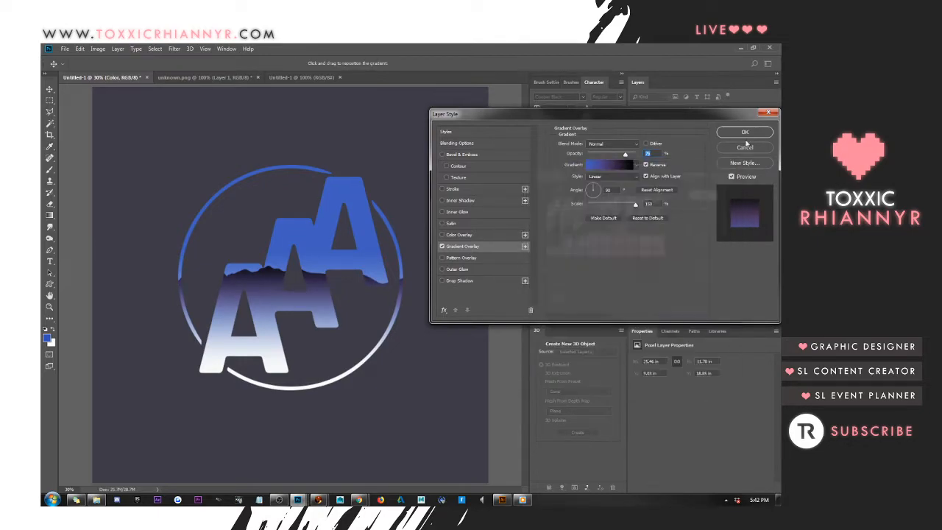
click(745, 133)
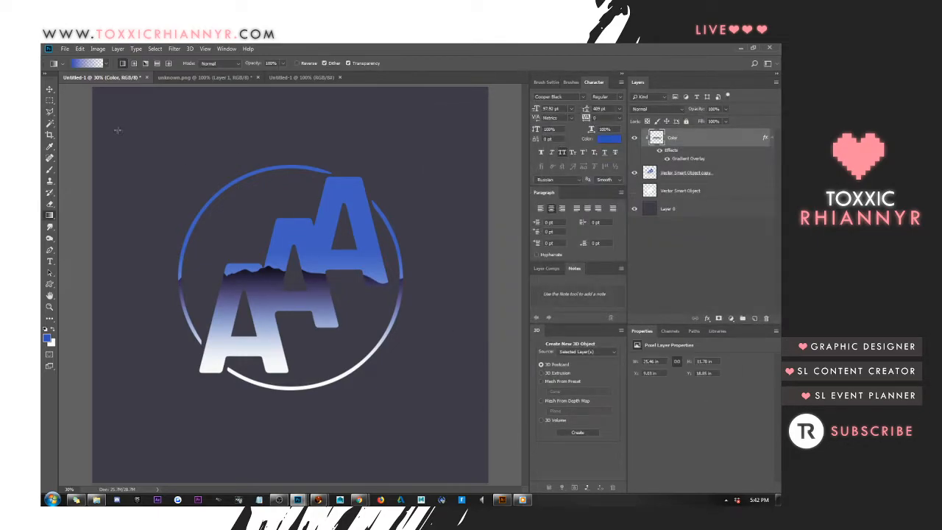
Load the Vector Smart Object copy layer's outline as a selection and add a new layer above it
click(50, 89)
drag(350, 225, 333, 241)
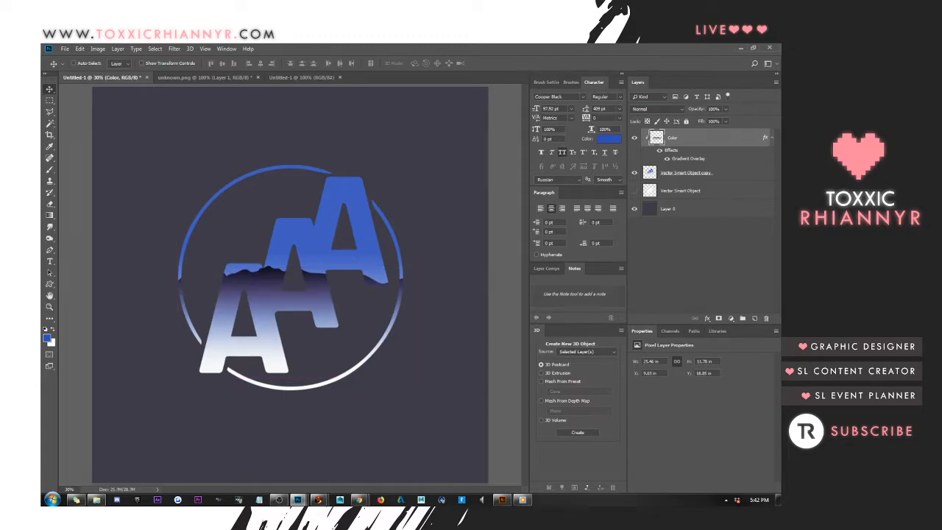
click(771, 138)
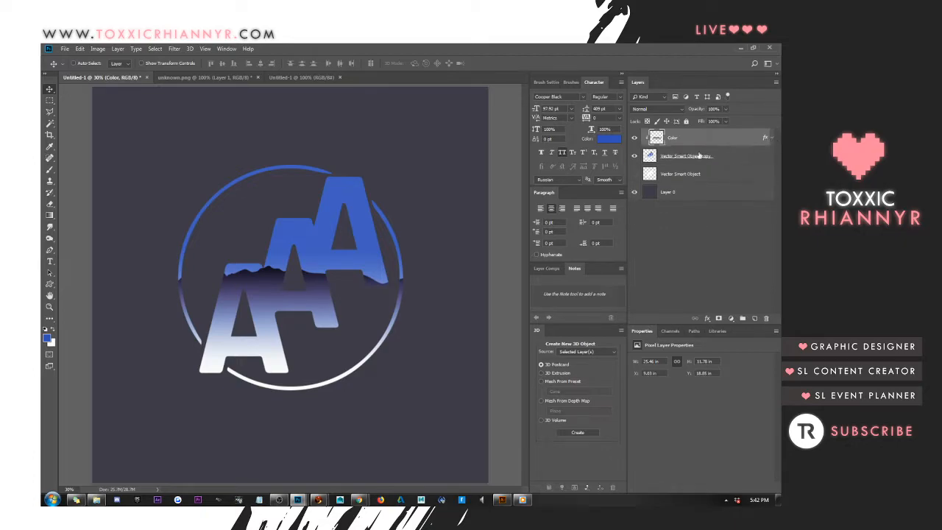
click(650, 156)
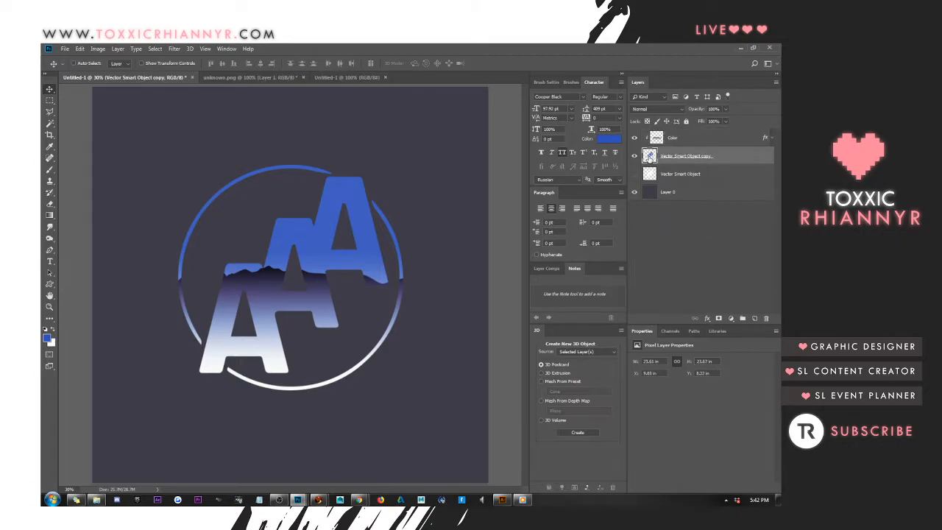
ctrl+click(650, 156)
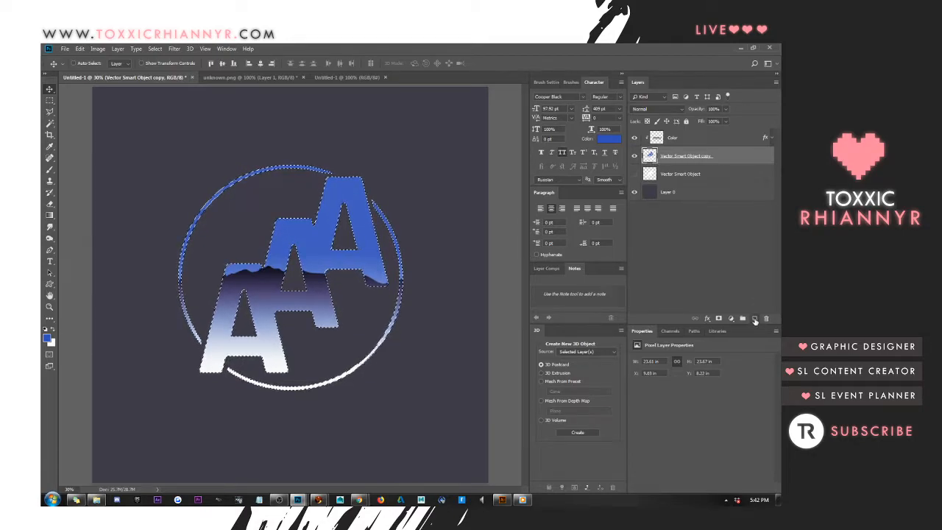
click(755, 320)
Set the foreground colour to light blue 7addfd, draw a gradient from the circle's lower edge up to the logo's middle, and deselect
key(i)
click(47, 339)
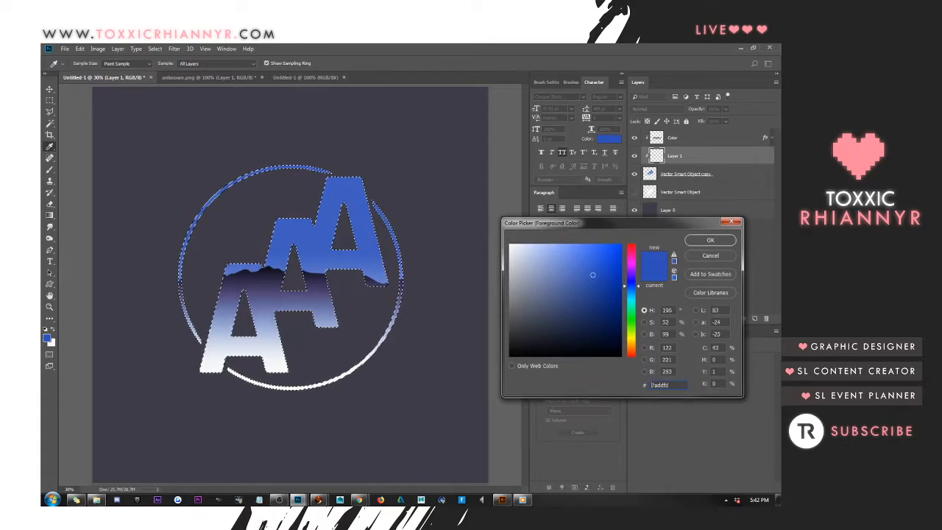
click(696, 243)
key(v)
click(49, 215)
drag(296, 401, 297, 285)
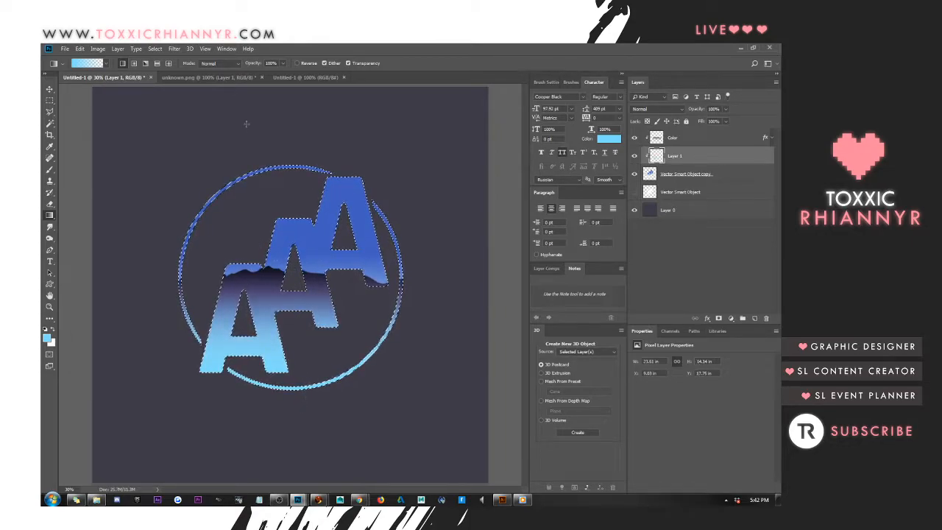
click(49, 99)
click(117, 103)
click(49, 89)
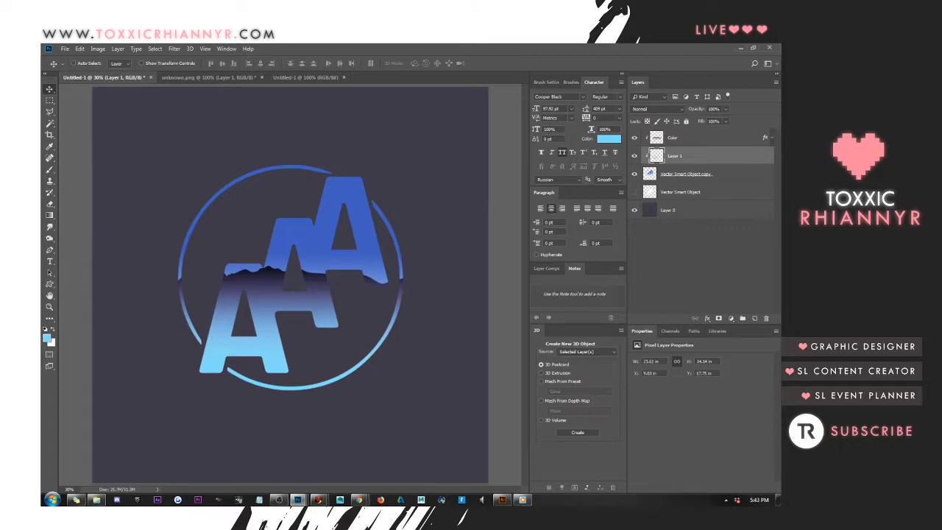
Add a Color Overlay to Layer 1 using periwinkle blue 6c76cd sampled from the logo, and apply the layer style
key(ctrl+Tab)
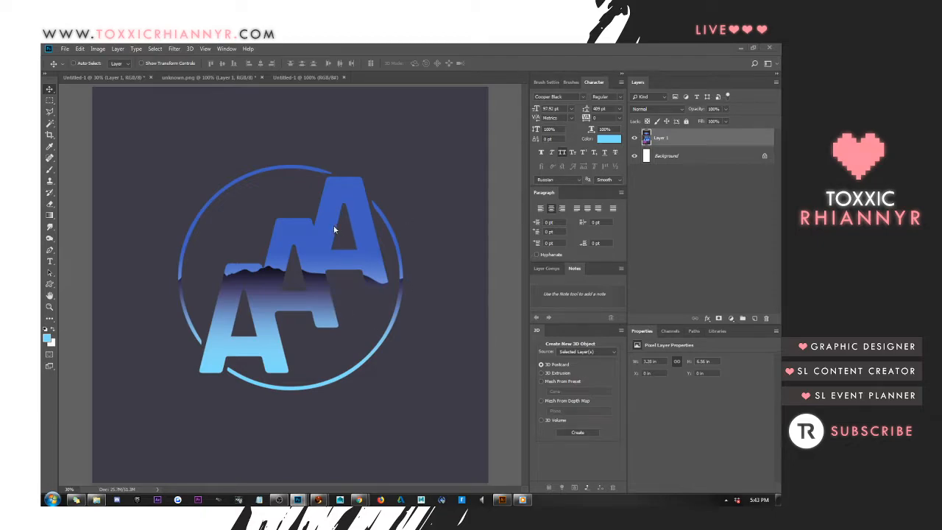
right_click(678, 158)
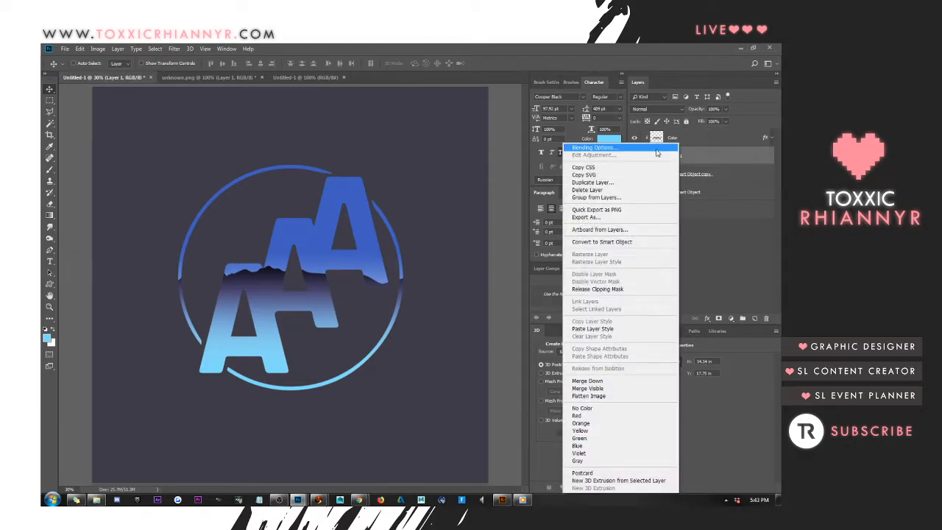
click(656, 147)
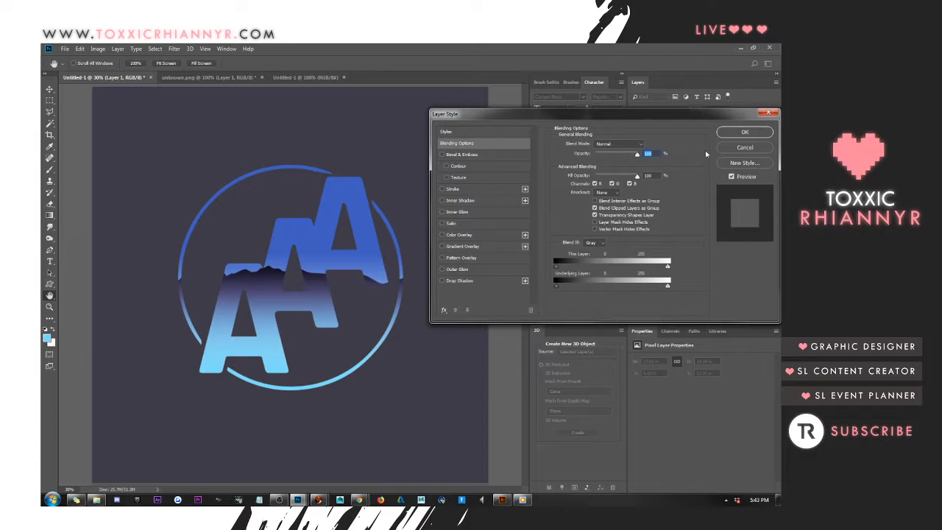
click(486, 232)
click(646, 145)
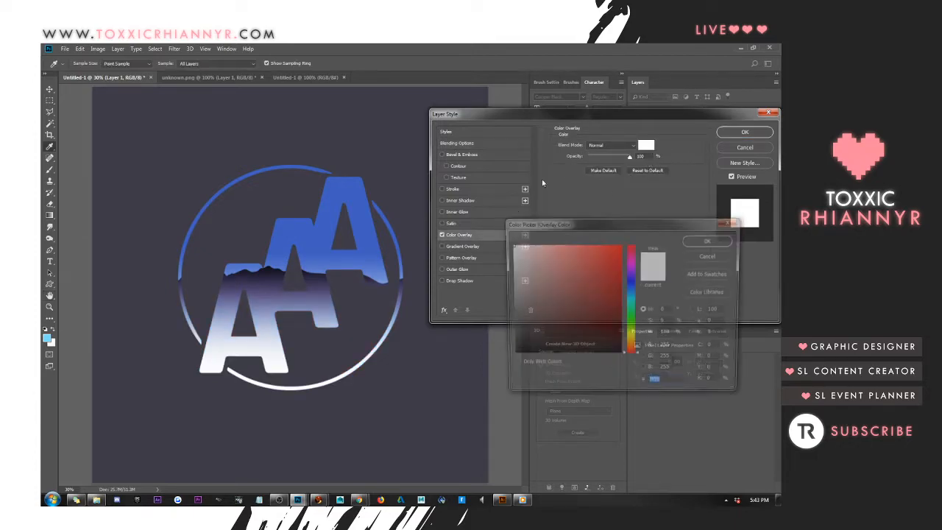
text(369ee5)
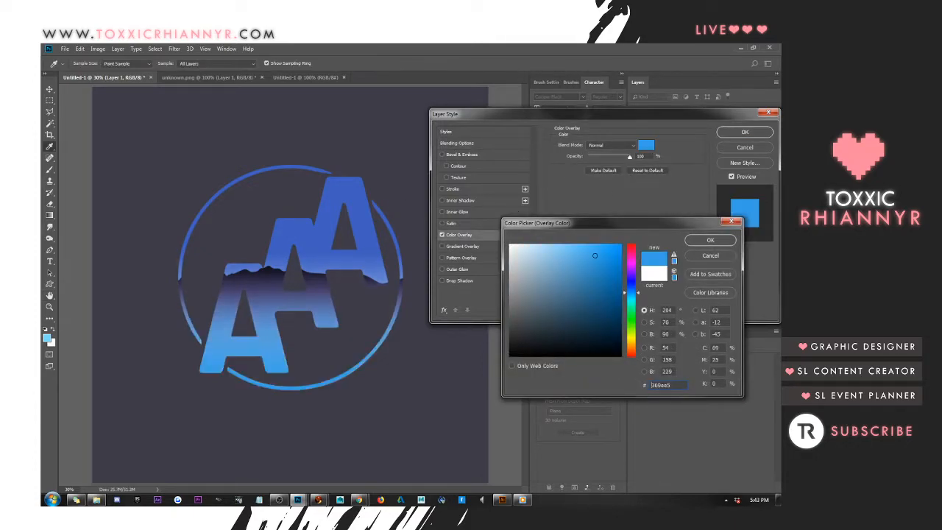
click(368, 270)
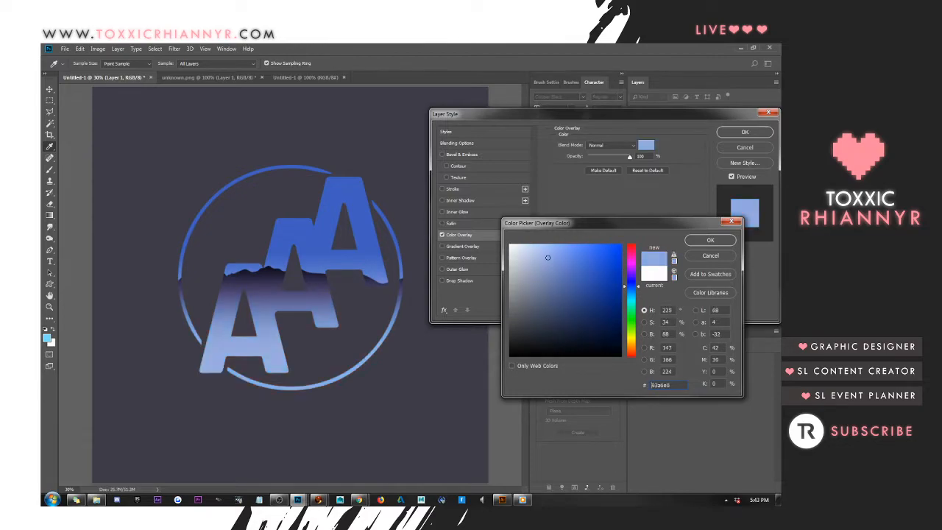
click(377, 276)
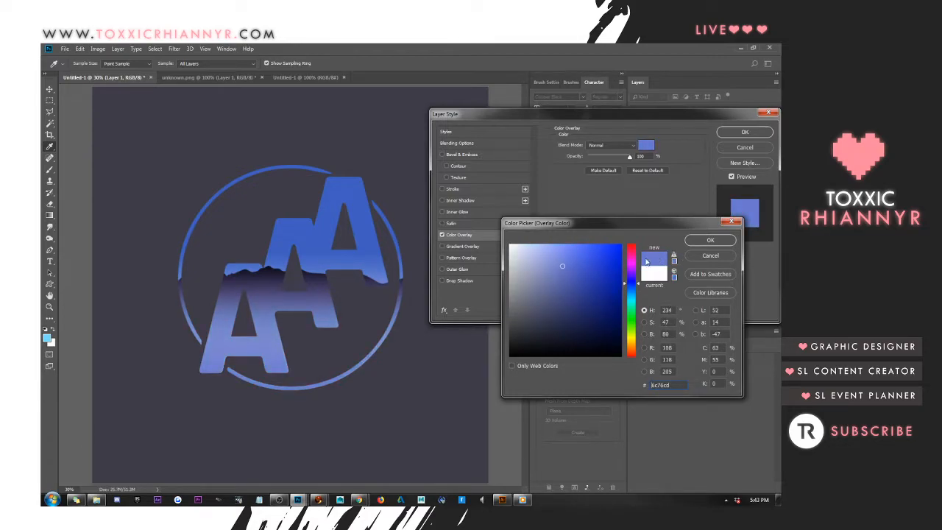
click(710, 240)
click(737, 133)
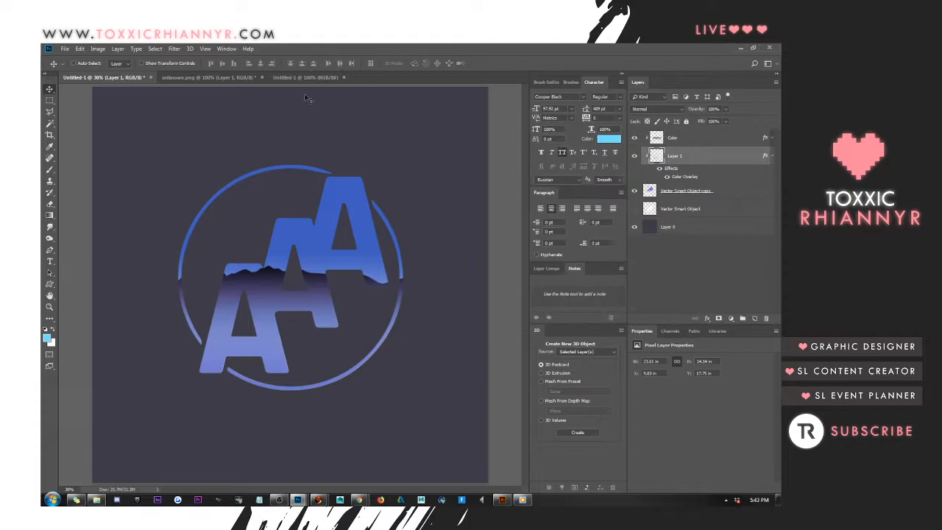
Add a Gradient Overlay with the Foreground to Background preset to the Vector Smart Object copy layer
right_click(731, 193)
click(670, 149)
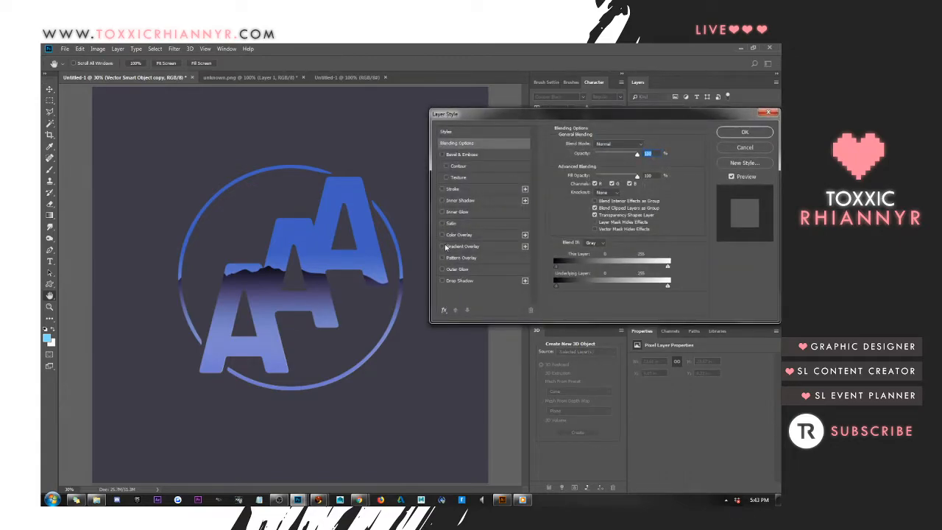
click(442, 247)
click(468, 249)
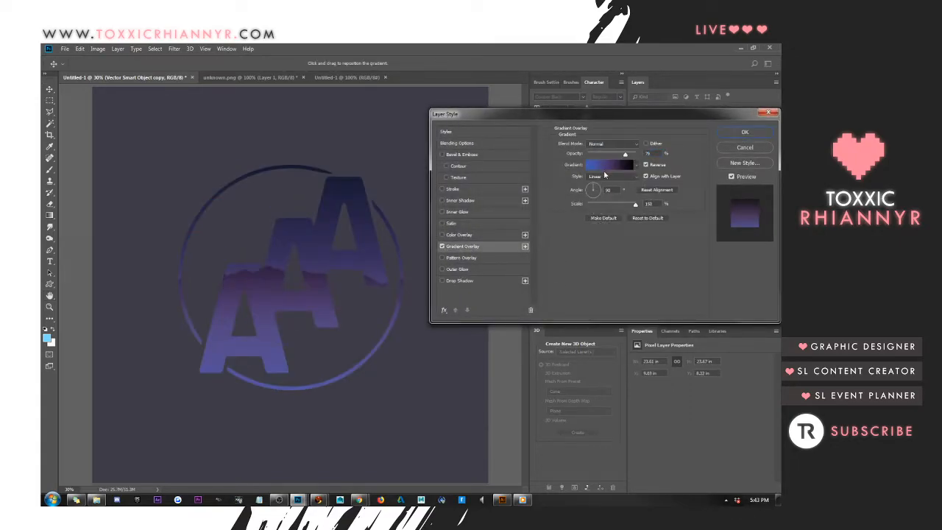
click(604, 167)
click(548, 194)
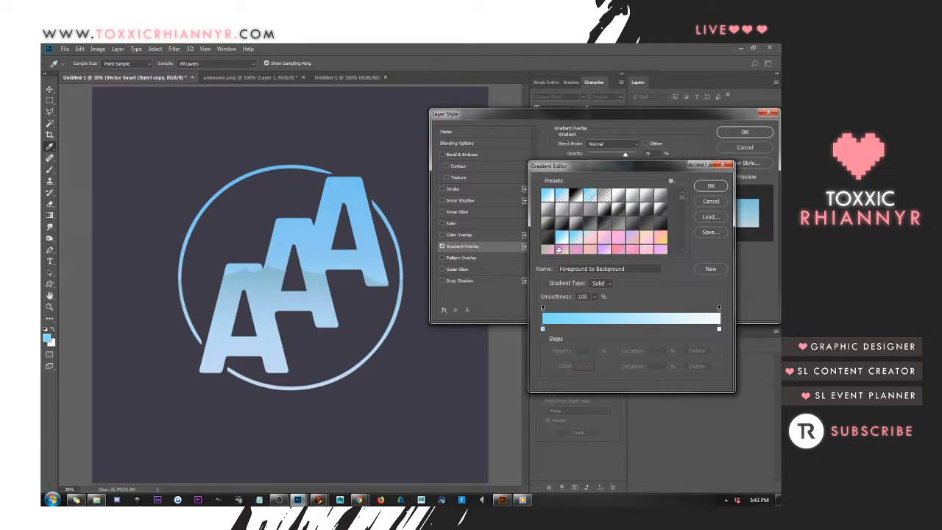
click(712, 187)
click(744, 132)
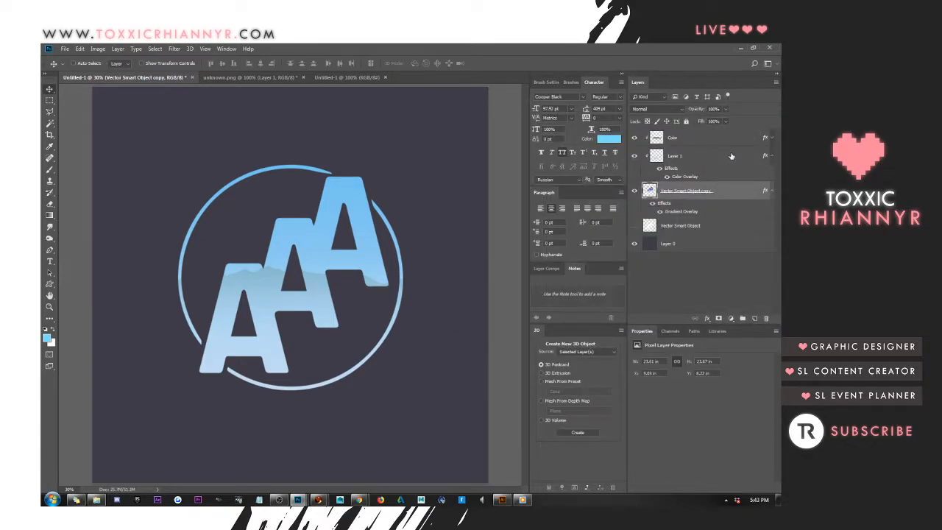
Change the first colour stop of the Vector Smart Object copy layer's overlay gradient to blue 335bb6
right_click(726, 197)
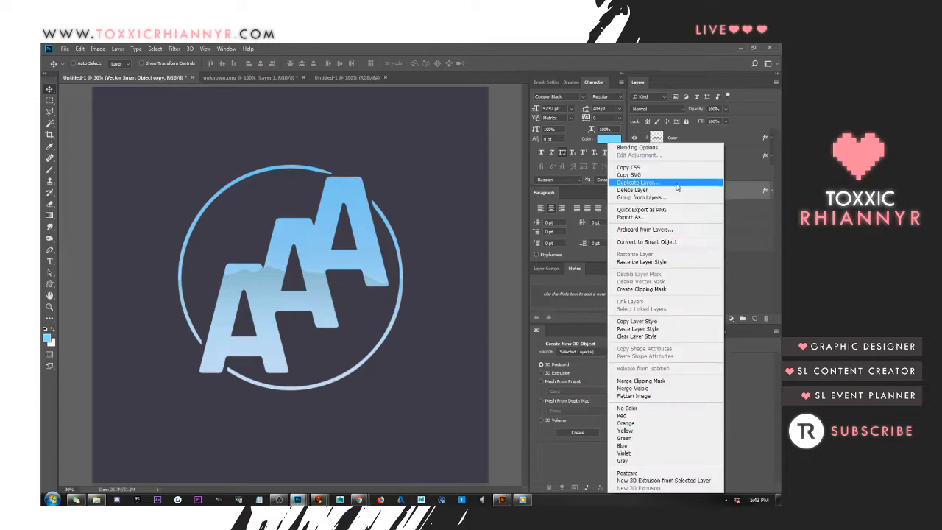
click(666, 149)
click(461, 247)
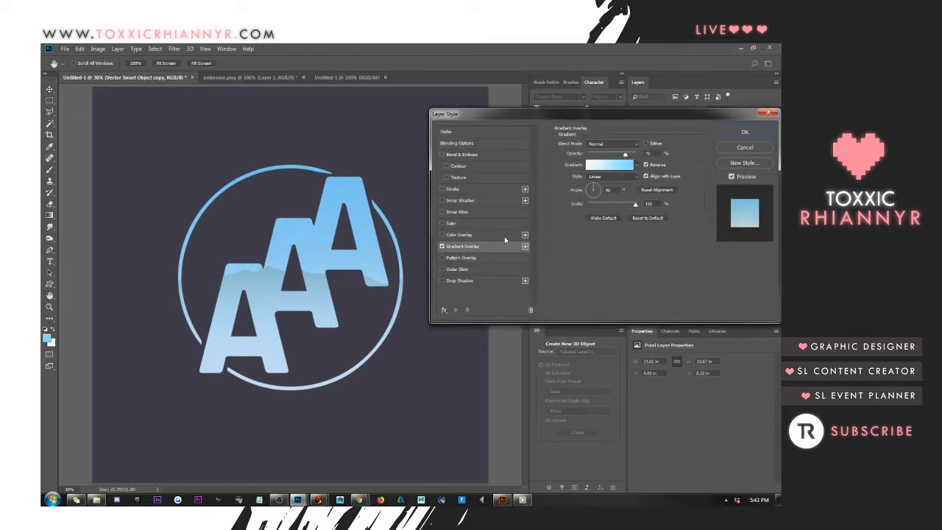
click(624, 165)
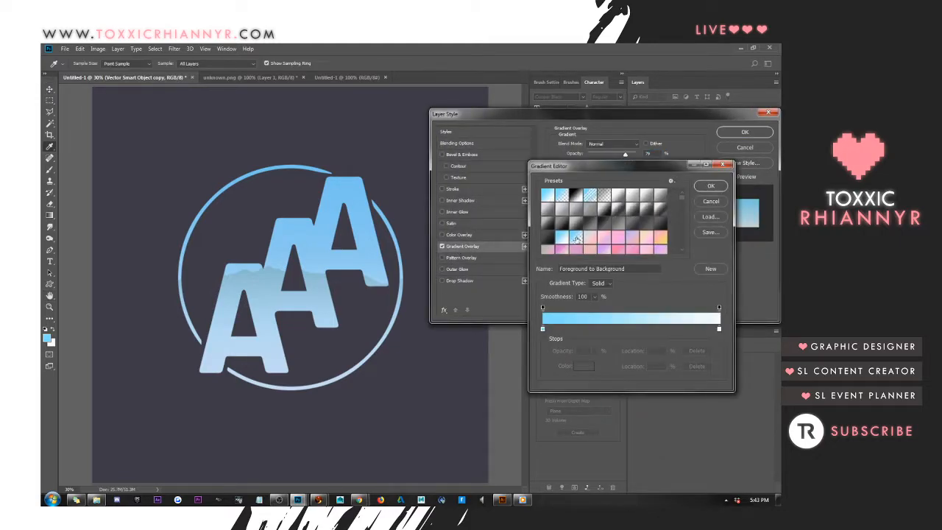
click(543, 329)
click(584, 365)
click(569, 283)
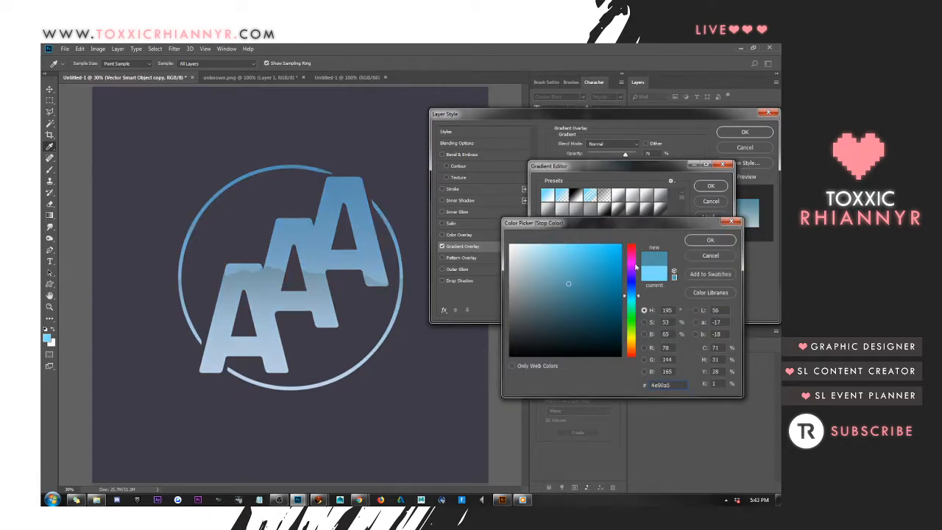
click(635, 275)
mouse_move(635, 279)
mouse_down()
mouse_move(636, 288)
mouse_move(600, 265)
mouse_move(590, 276)
mouse_up()
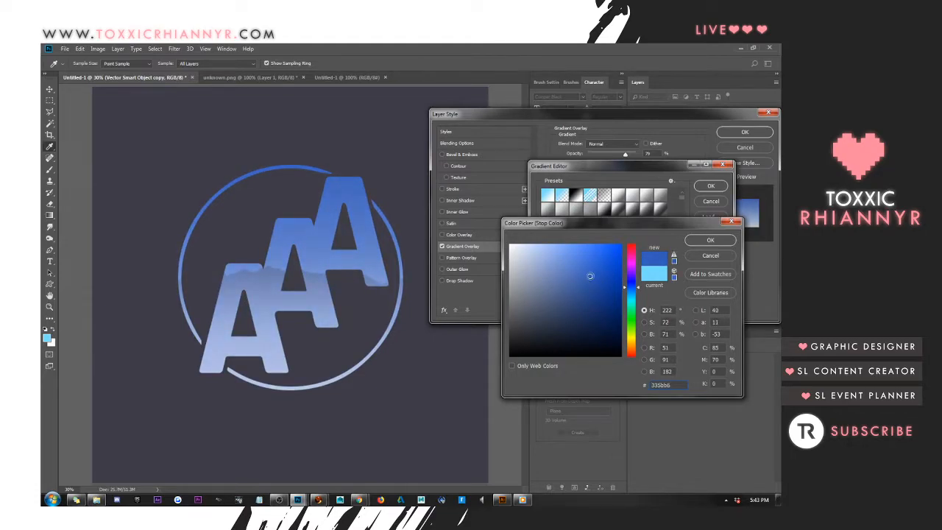
click(704, 242)
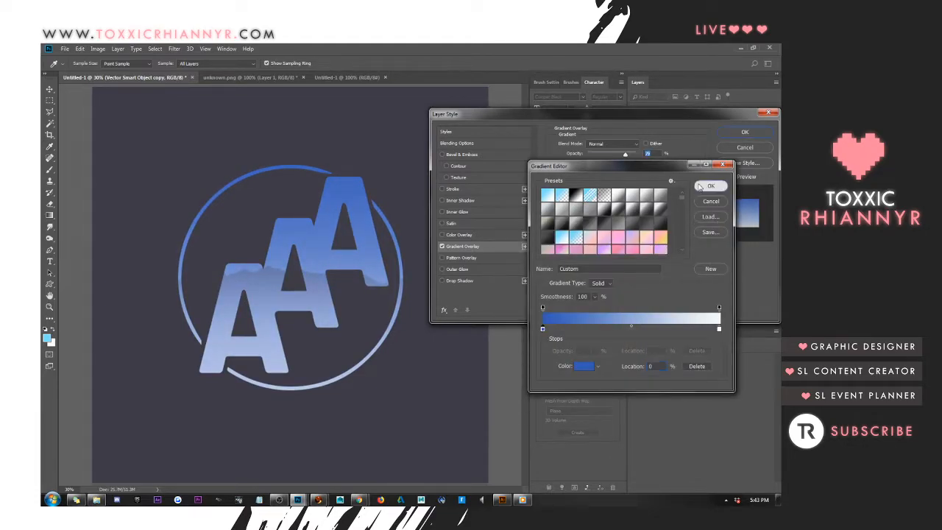
click(710, 186)
Reduce and reposition the overlay gradient on the logo, and give it a light blue middle stop at 49%
drag(635, 204, 598, 205)
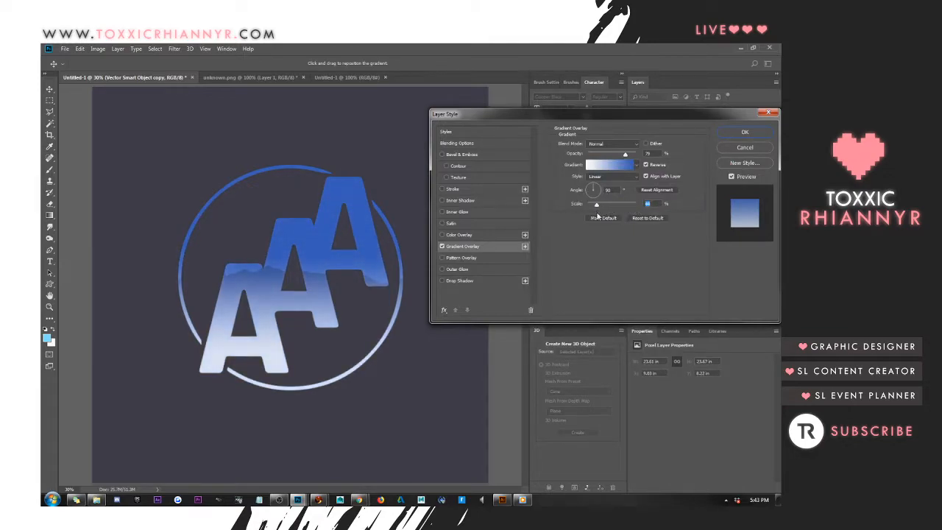
mouse_move(358, 245)
mouse_down()
mouse_move(347, 222)
mouse_move(352, 200)
mouse_move(354, 228)
mouse_up()
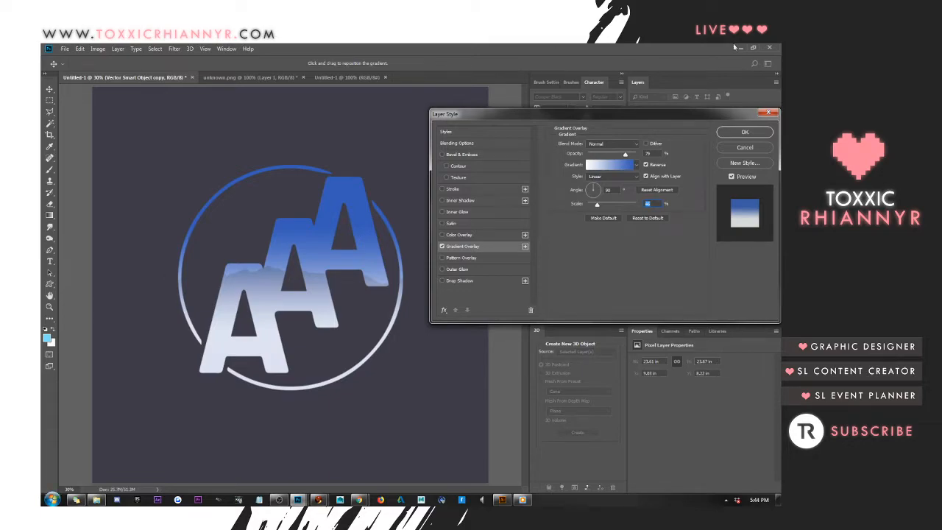
click(595, 165)
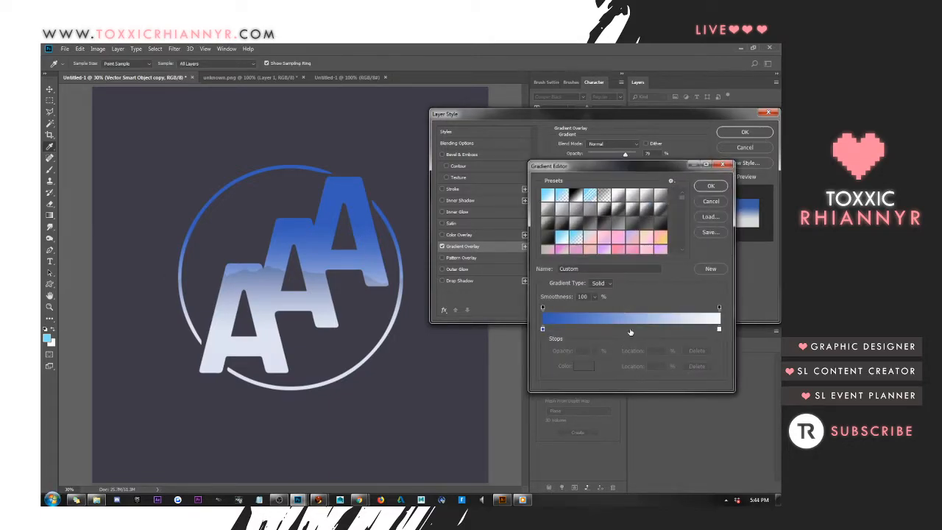
click(630, 329)
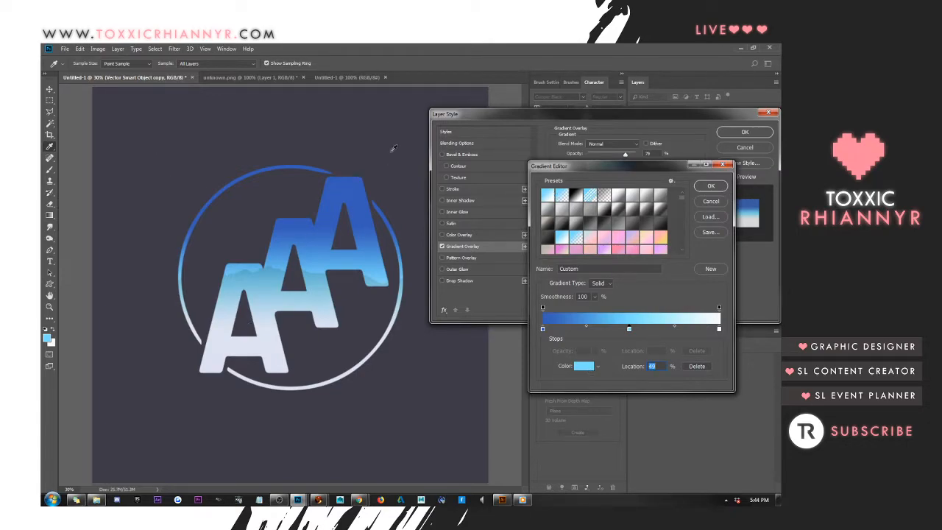
click(713, 187)
click(745, 133)
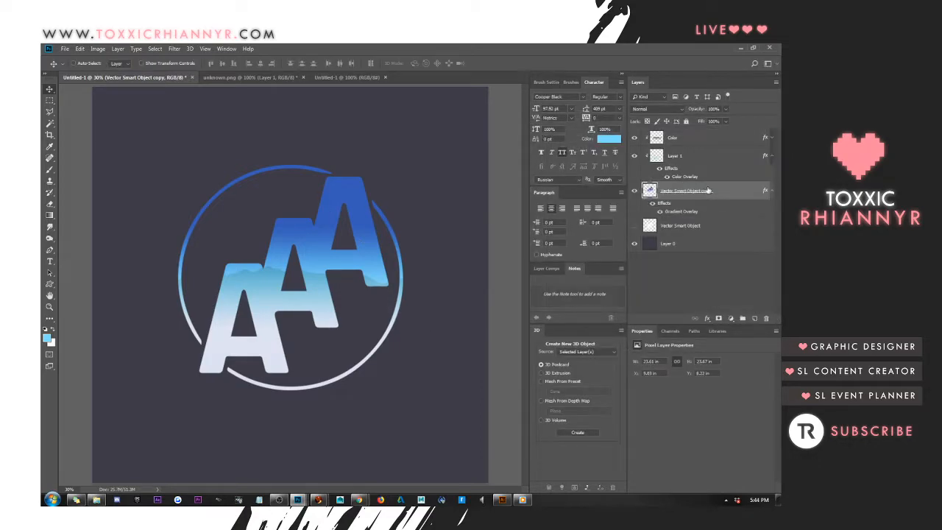
Collapse the effects lists of the Vector Smart Object copy layer and Layer 1
click(770, 192)
click(686, 139)
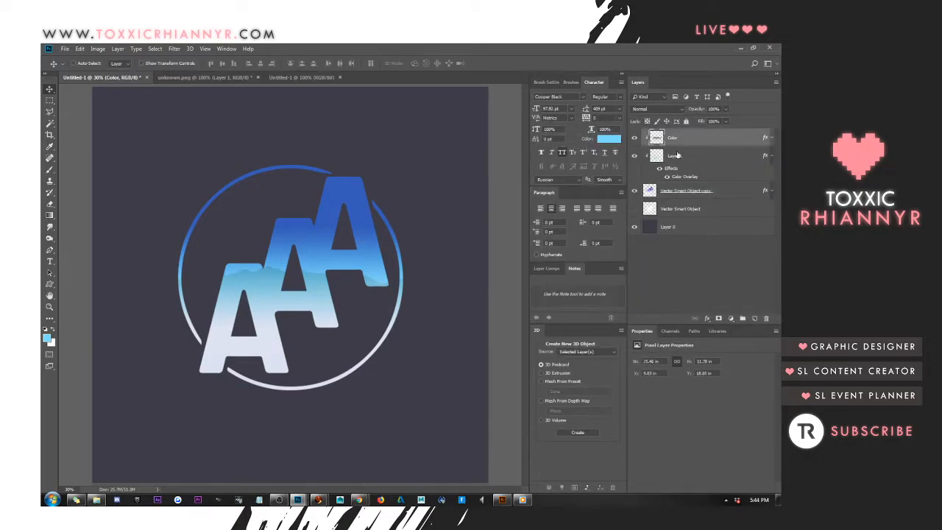
click(685, 157)
click(770, 155)
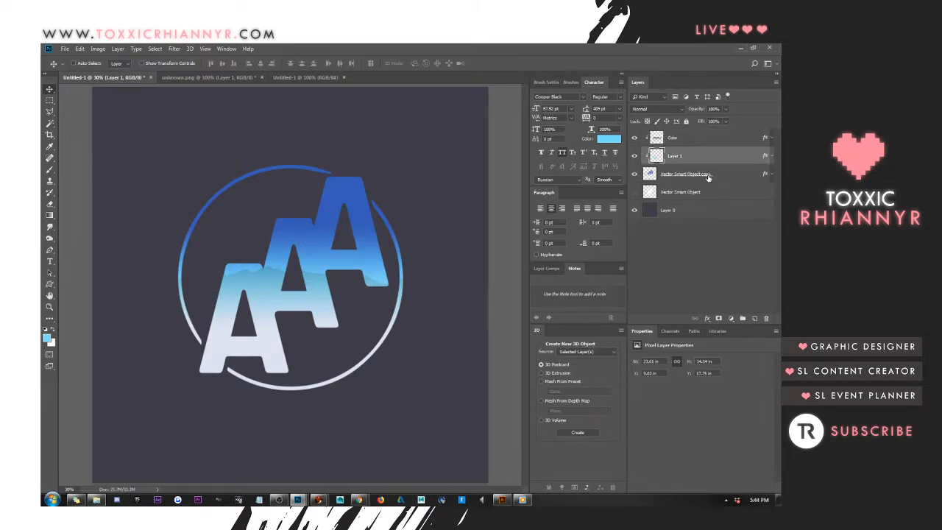
Reposition the Vector Smart Object copy layer's overlay gradient on the logo, reduce its scale slightly, and apply the layer style
right_click(708, 176)
click(747, 175)
right_click(747, 175)
click(699, 149)
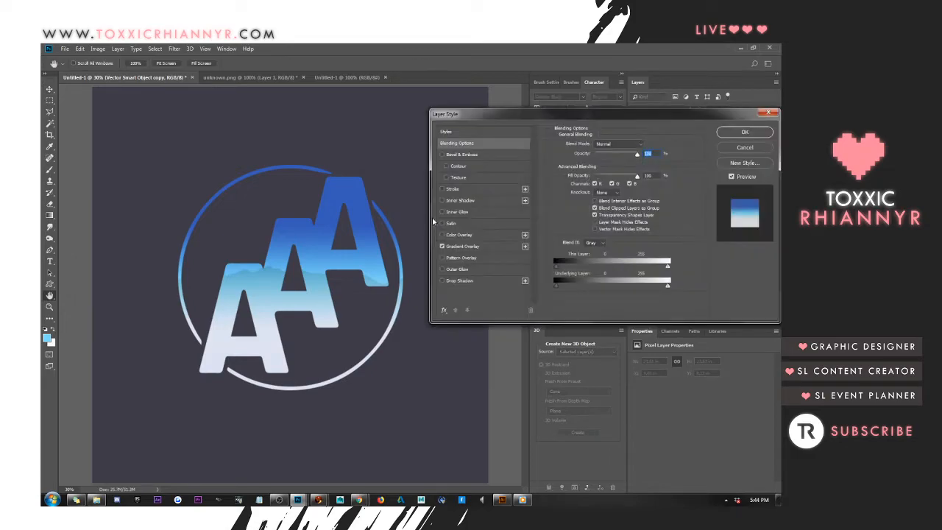
click(463, 246)
drag(341, 248, 306, 245)
drag(597, 204, 595, 207)
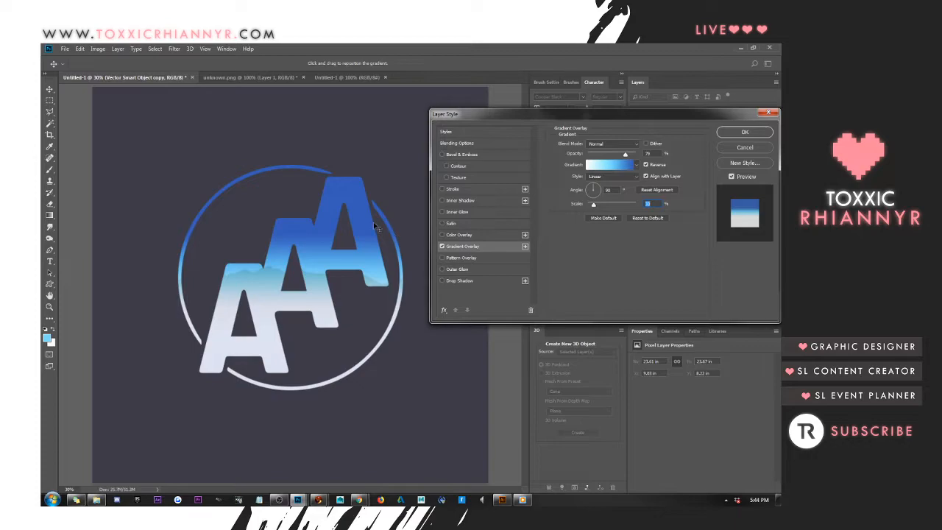
click(724, 132)
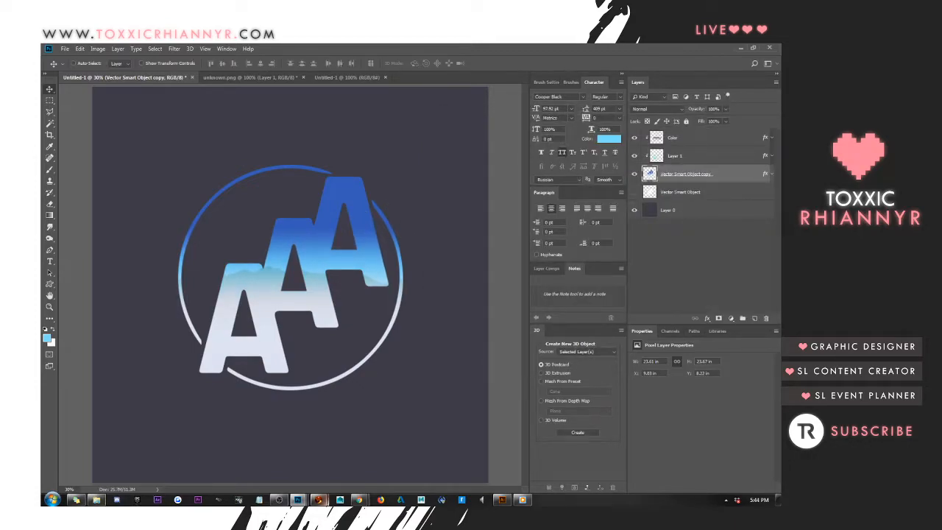
Convert the Vector Smart Object copy layer to a smart object and rasterize it to bake in its gradient overlay
mouse_move(359, 500)
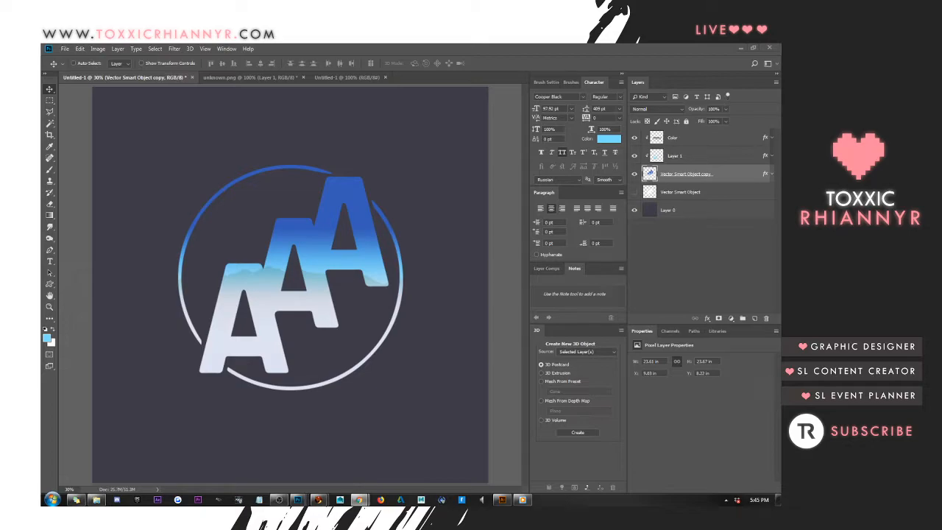
click(157, 168)
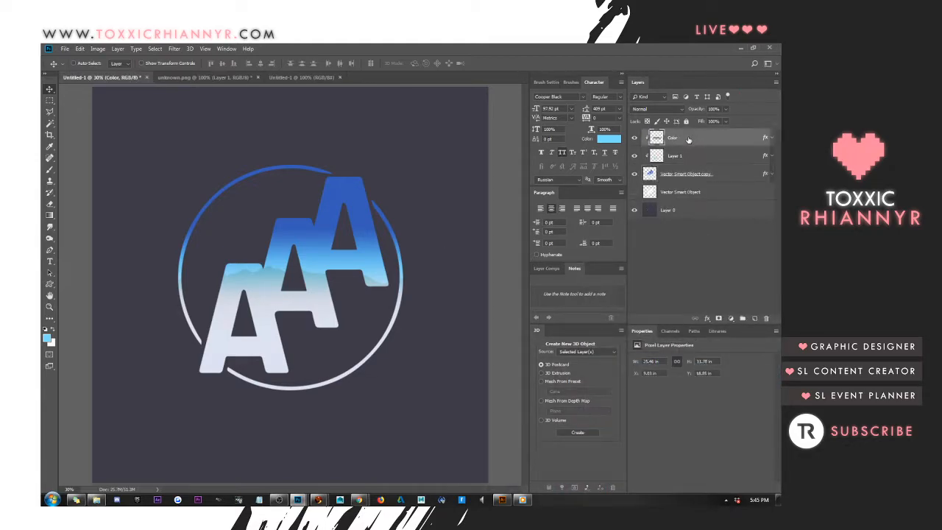
right_click(696, 177)
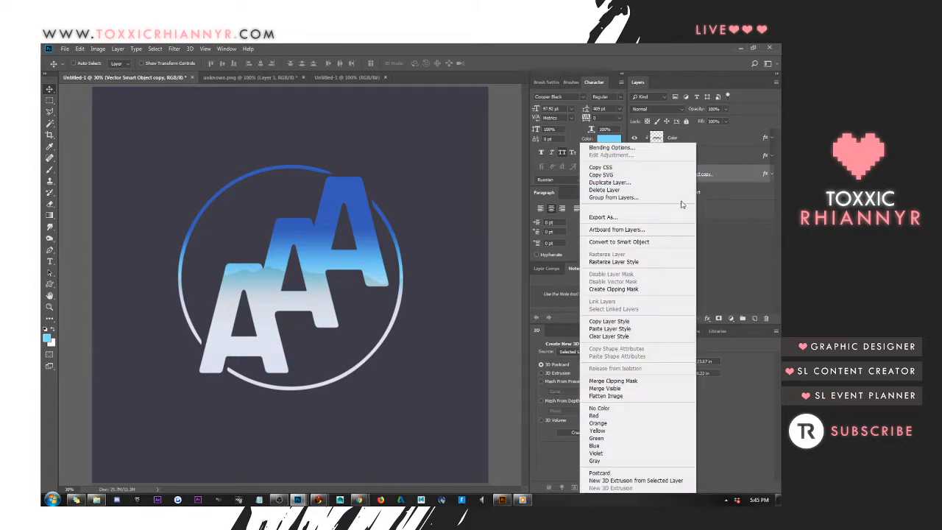
click(662, 240)
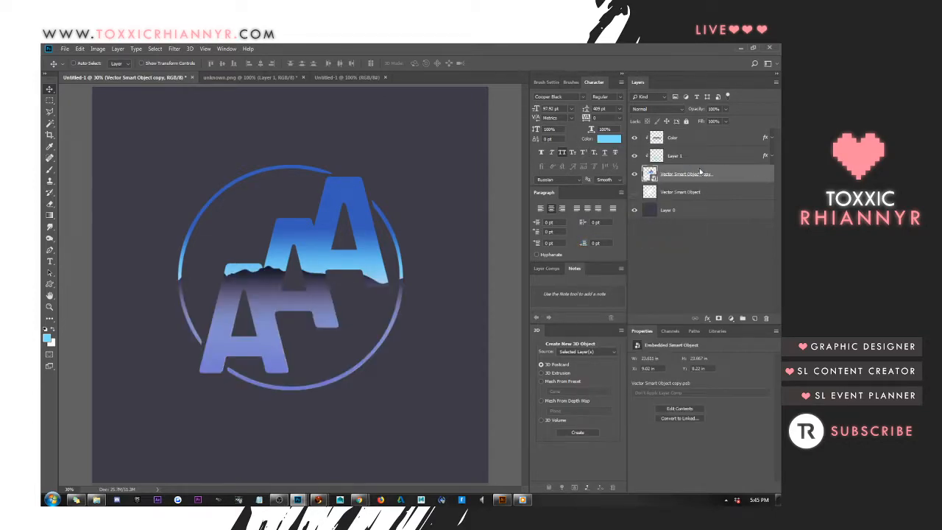
right_click(699, 170)
click(648, 276)
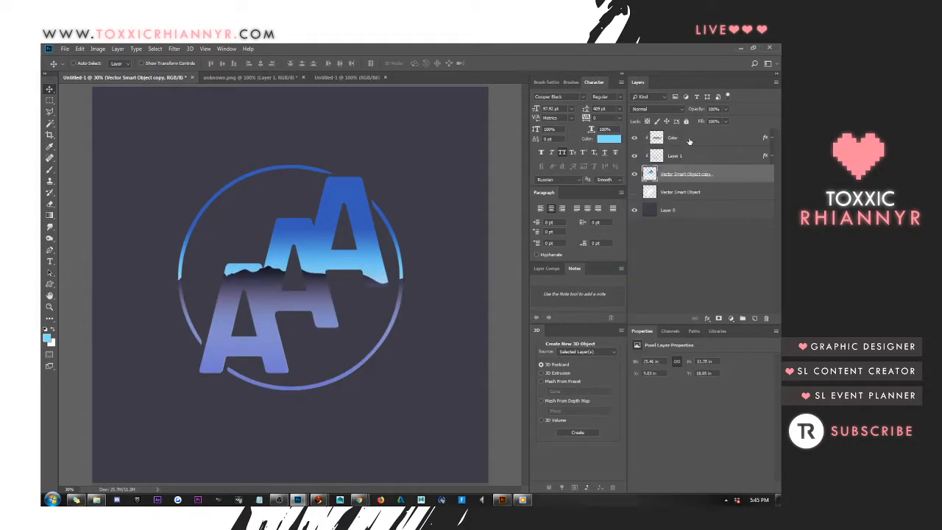
click(689, 137)
shift+click(689, 155)
drag(395, 243, 401, 229)
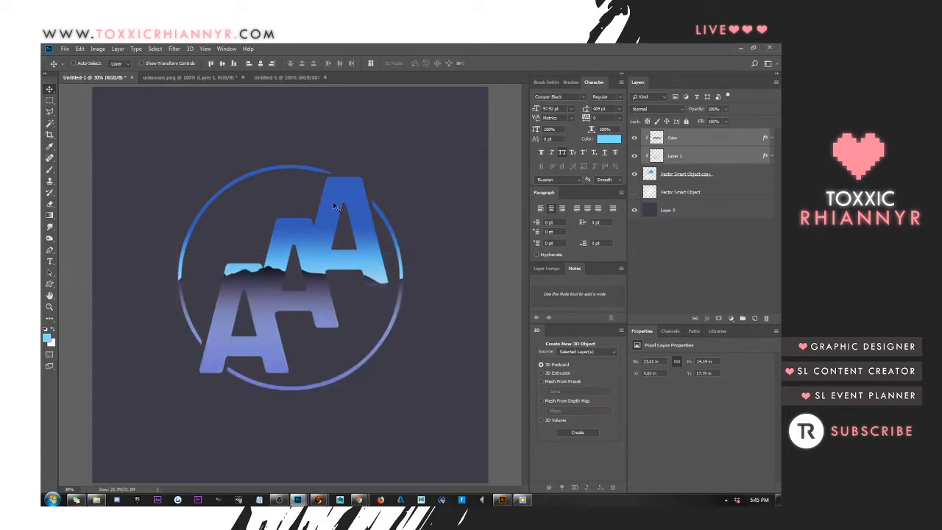
click(728, 173)
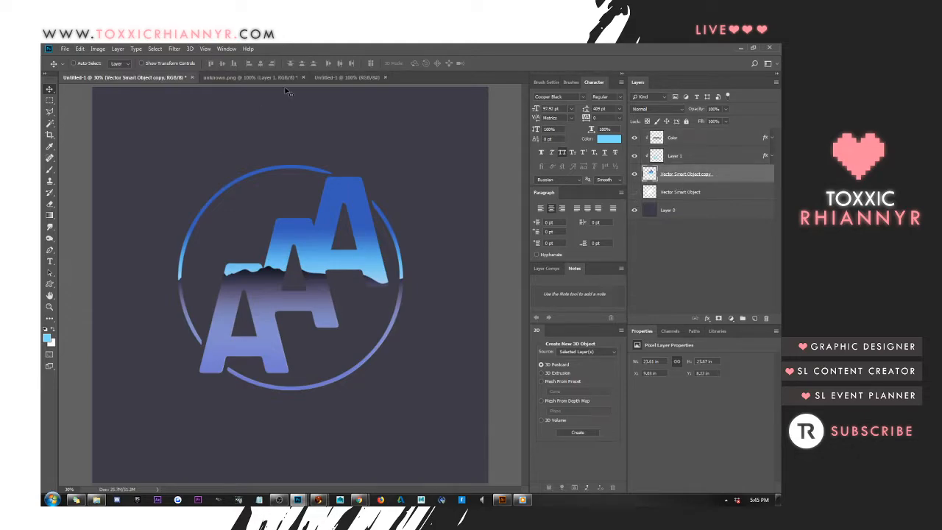
click(263, 77)
click(345, 77)
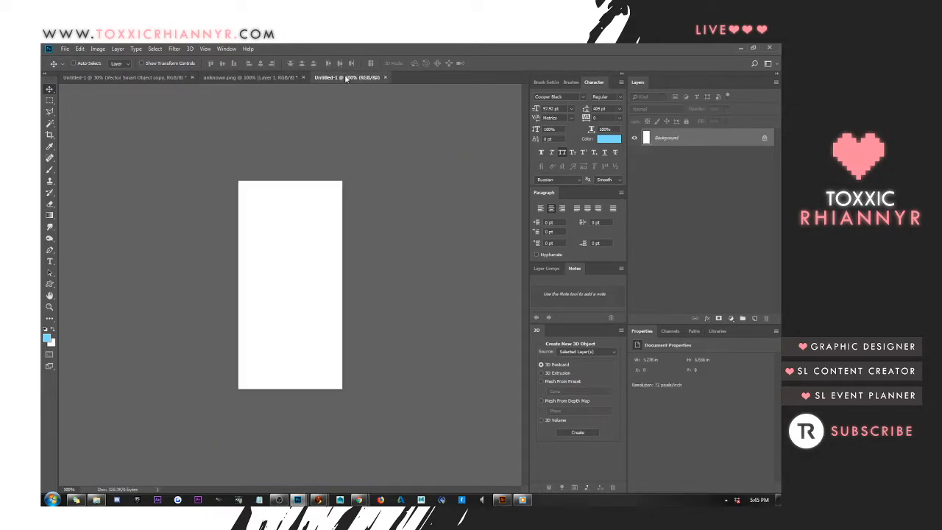
click(125, 78)
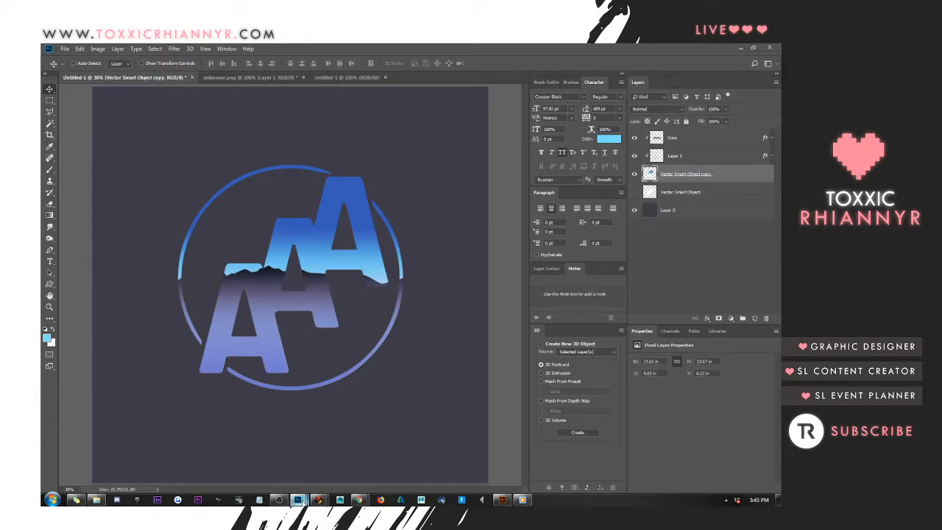
key(ctrl+Tab)
Duplicate the Color layer and clip the copy to the logo layers below it
click(680, 137)
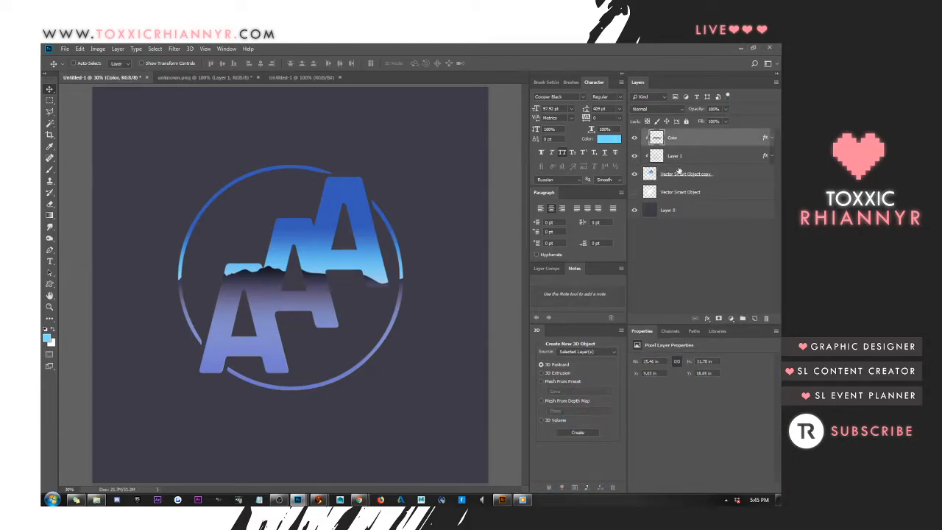
key(ctrl+j)
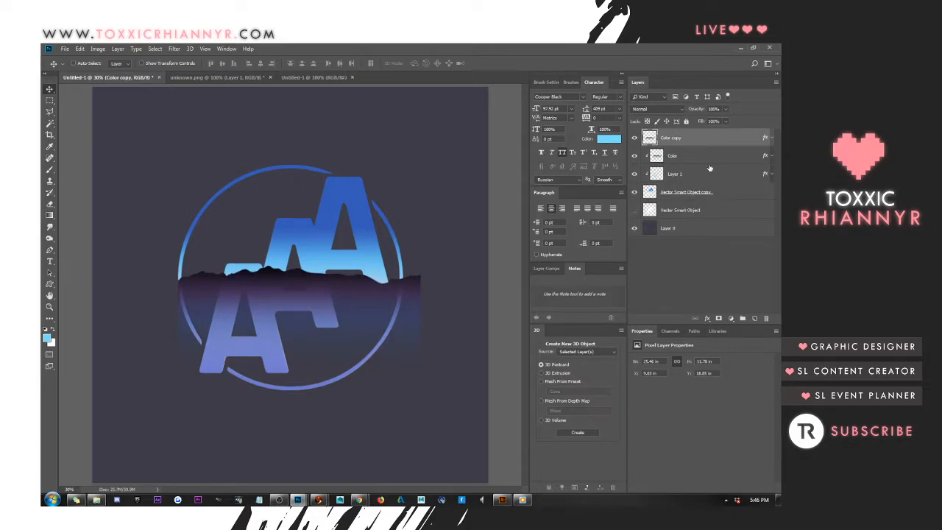
alt+click(706, 143)
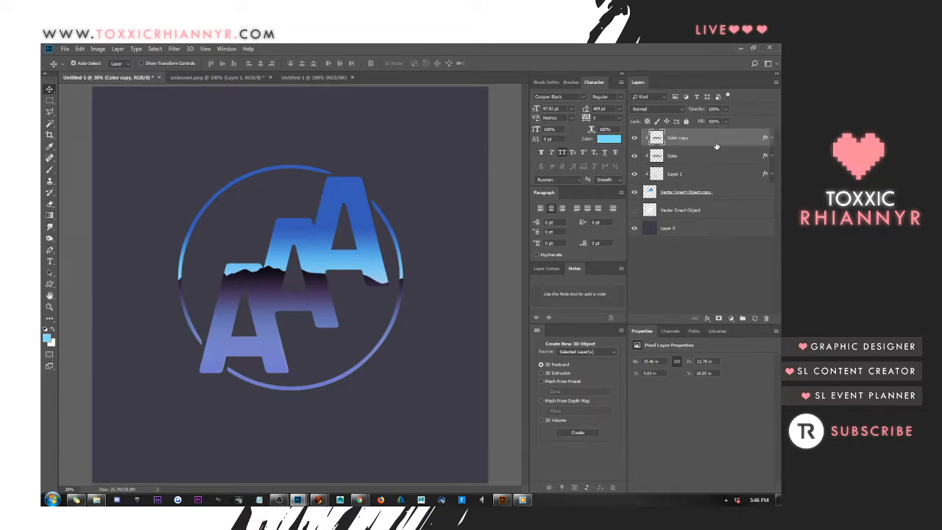
Lower the fill of the Color copy and Color layers to 38%
shift+click(707, 156)
click(725, 121)
drag(727, 133, 702, 137)
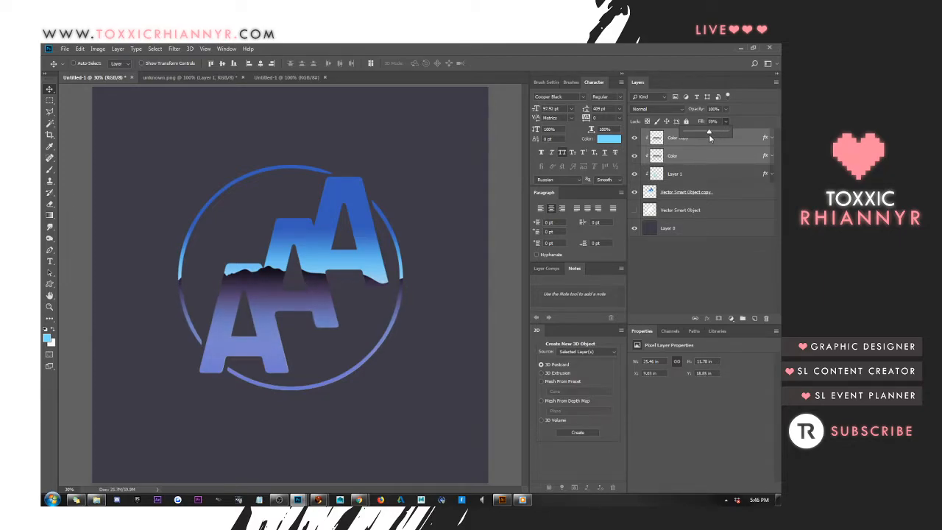
mouse_move(711, 138)
mouse_down()
mouse_move(680, 142)
mouse_move(703, 141)
mouse_up()
mouse_move(316, 500)
click(397, 451)
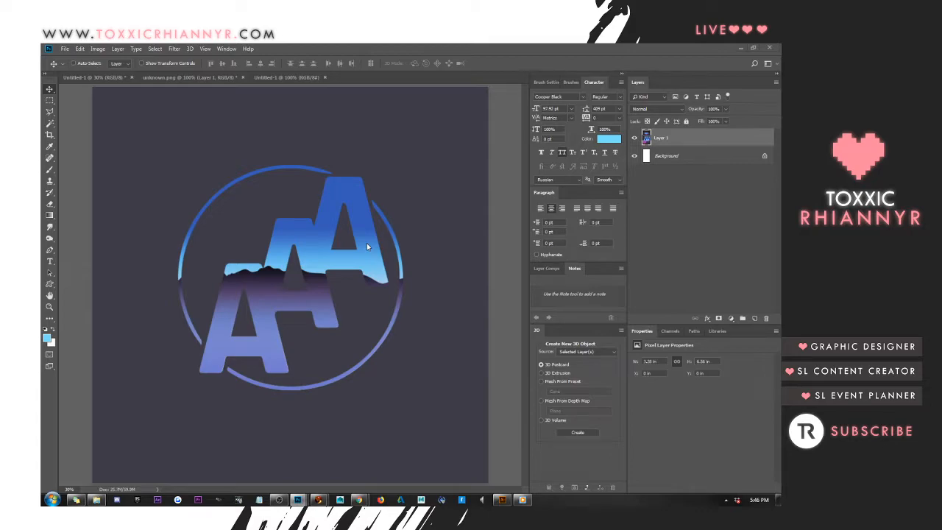
click(455, 72)
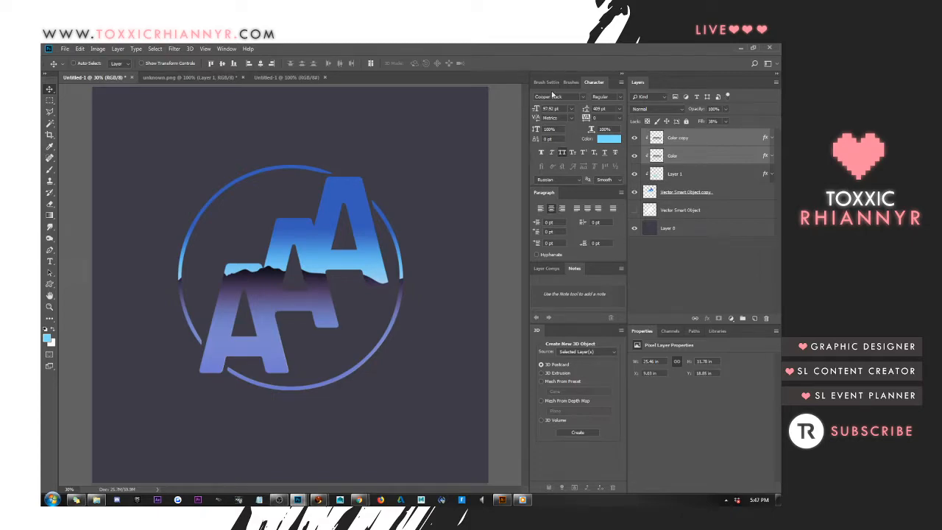
Load the Vector Smart Object copy layer's outline as a selection and add a new layer above Color copy
click(721, 191)
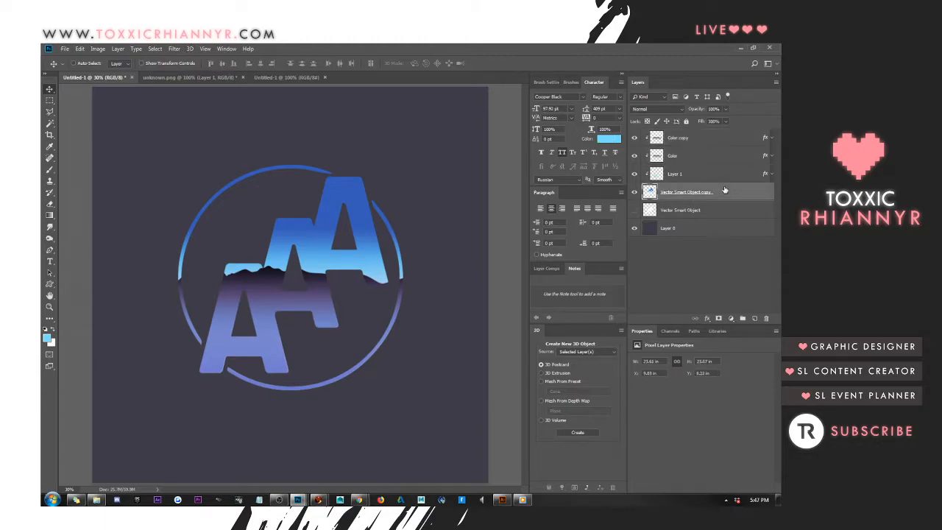
ctrl+click(650, 191)
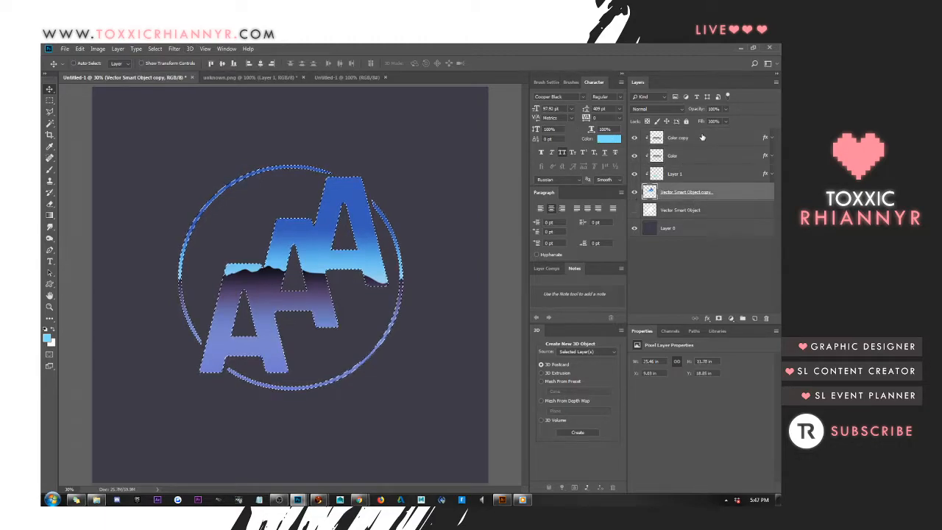
click(702, 138)
click(754, 318)
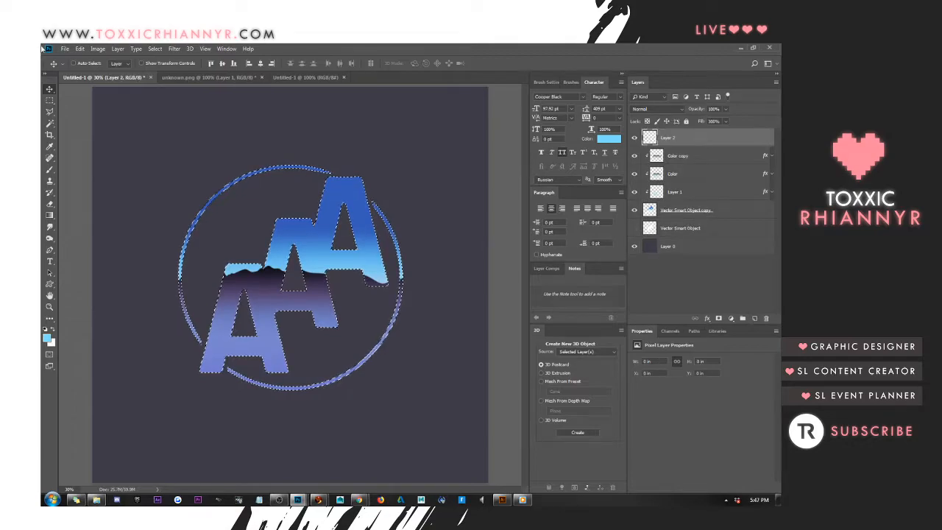
Stroke the logo selection on Layer 2 with a 10 px light blue line located outside, and deselect
click(94, 51)
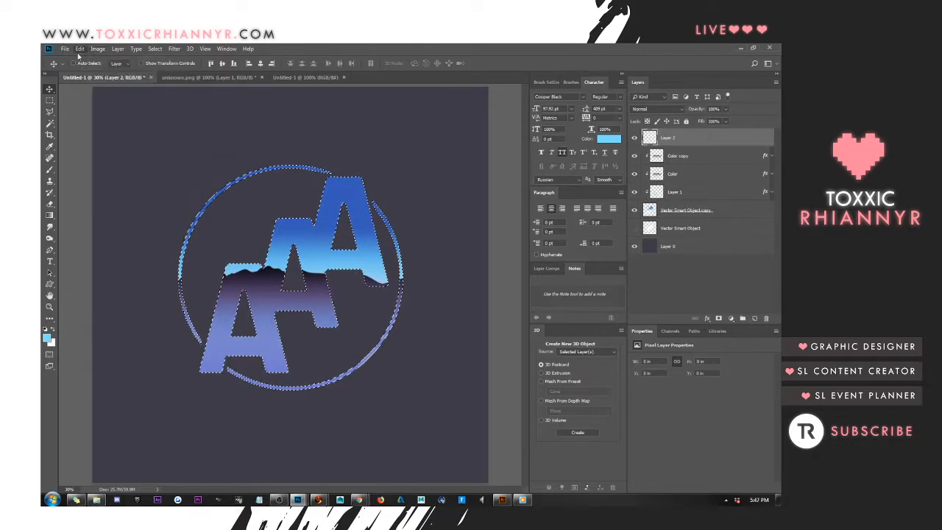
click(79, 55)
click(97, 195)
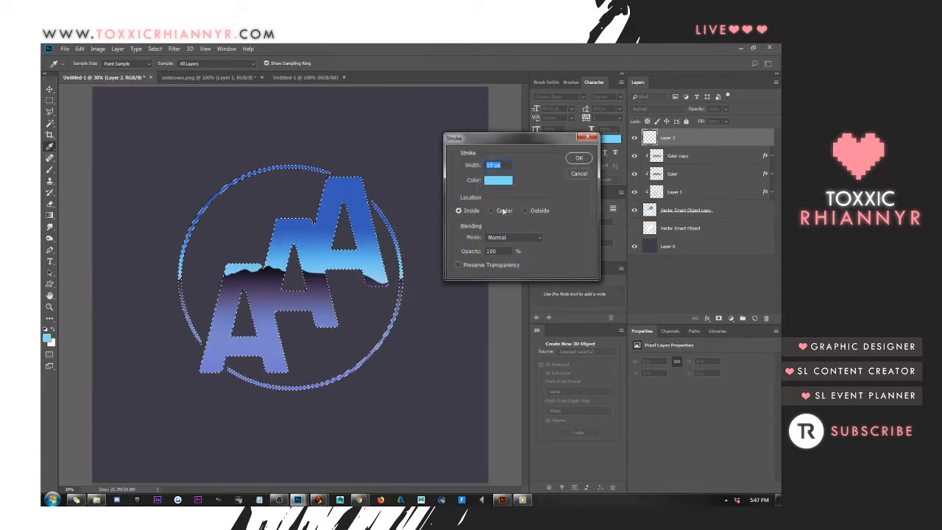
click(526, 210)
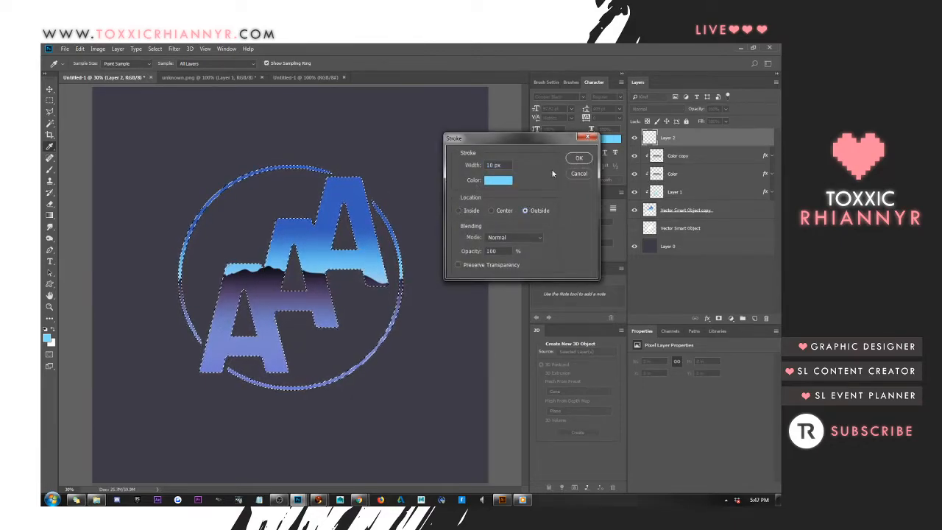
click(578, 157)
key(v)
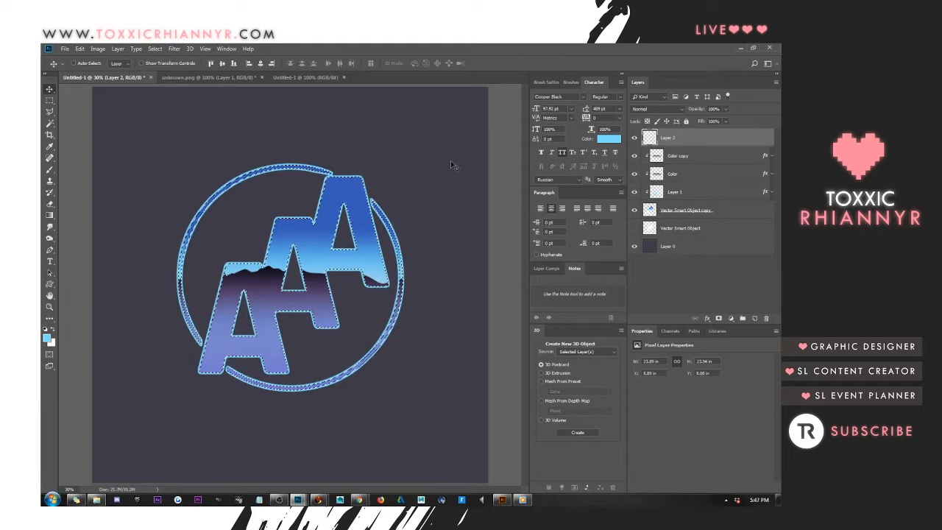
click(50, 99)
click(186, 145)
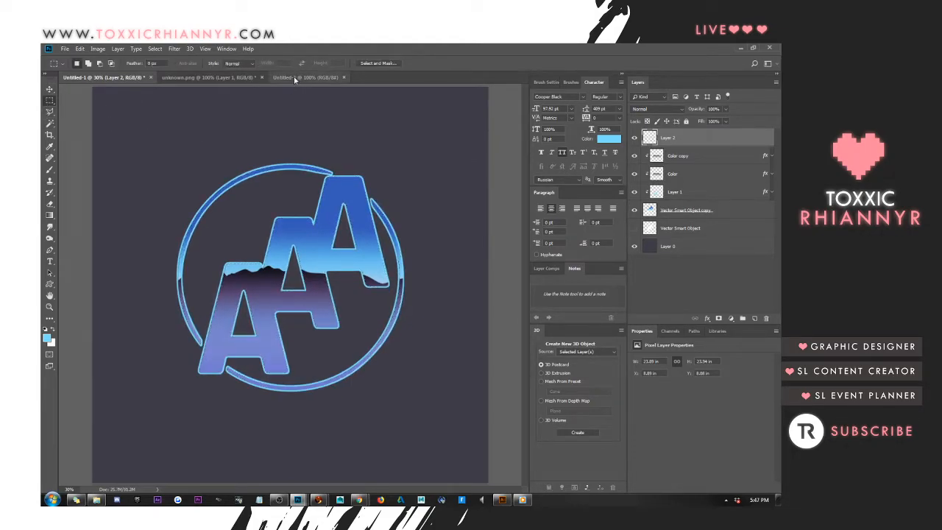
click(294, 76)
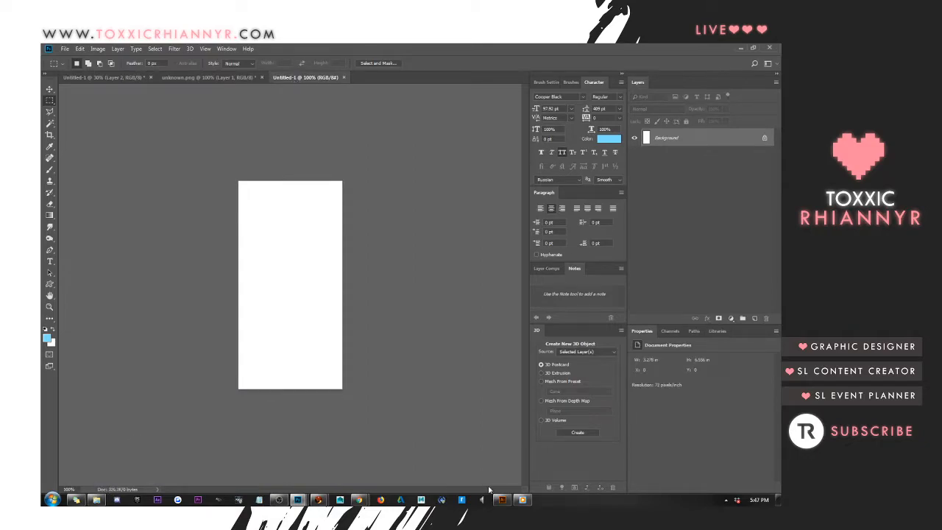
click(520, 501)
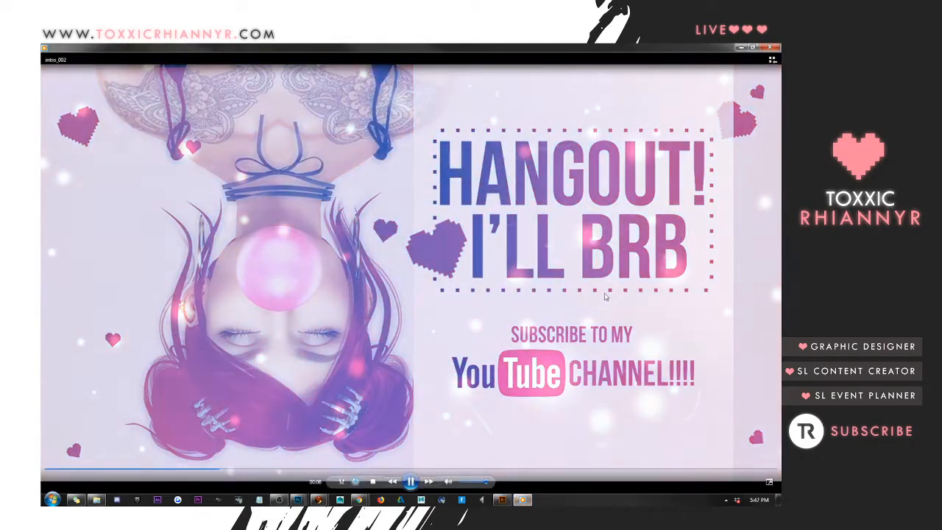
click(739, 48)
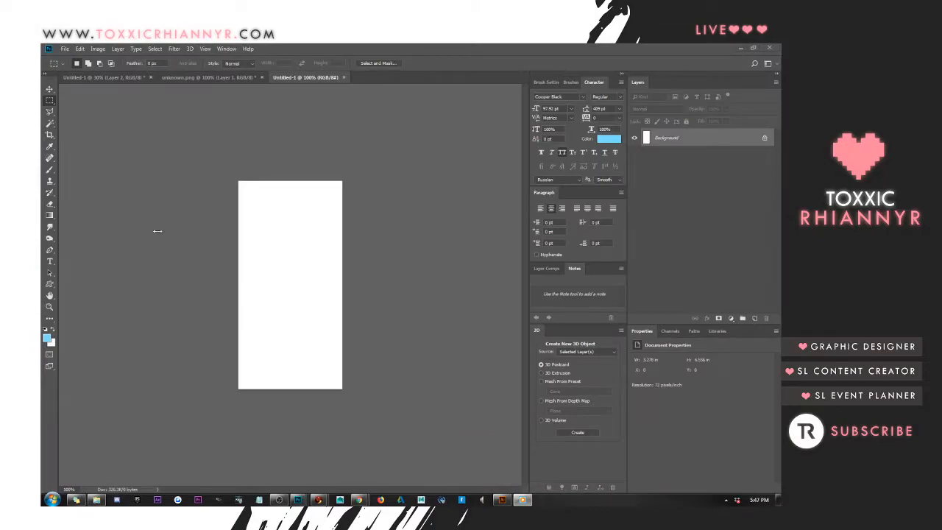
mouse_move(299, 500)
click(392, 432)
click(221, 79)
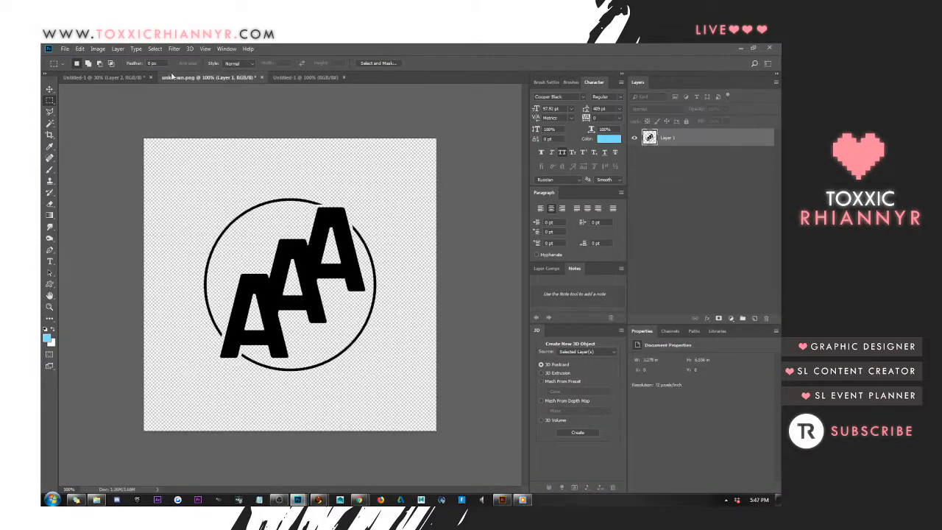
click(132, 78)
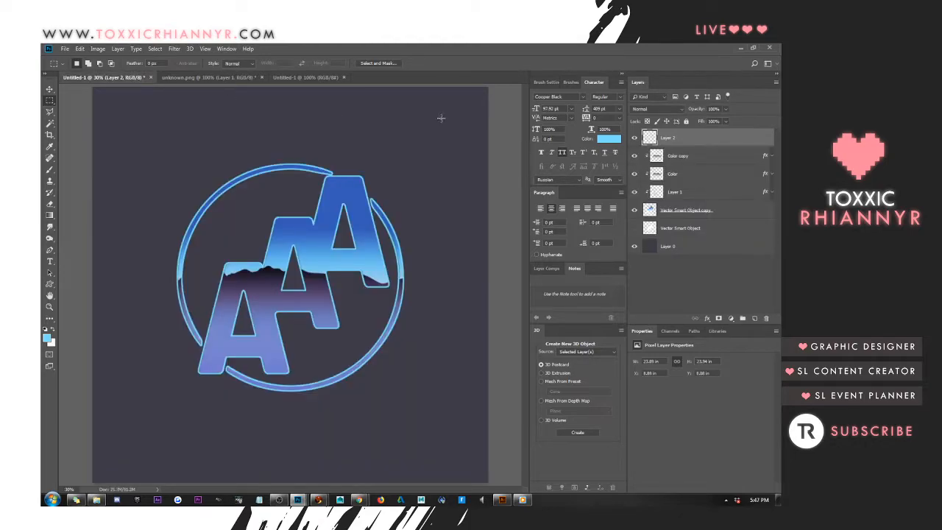
Open the layer style settings of Layer 2 and enable Bevel & Emboss
right_click(700, 139)
click(700, 137)
click(474, 156)
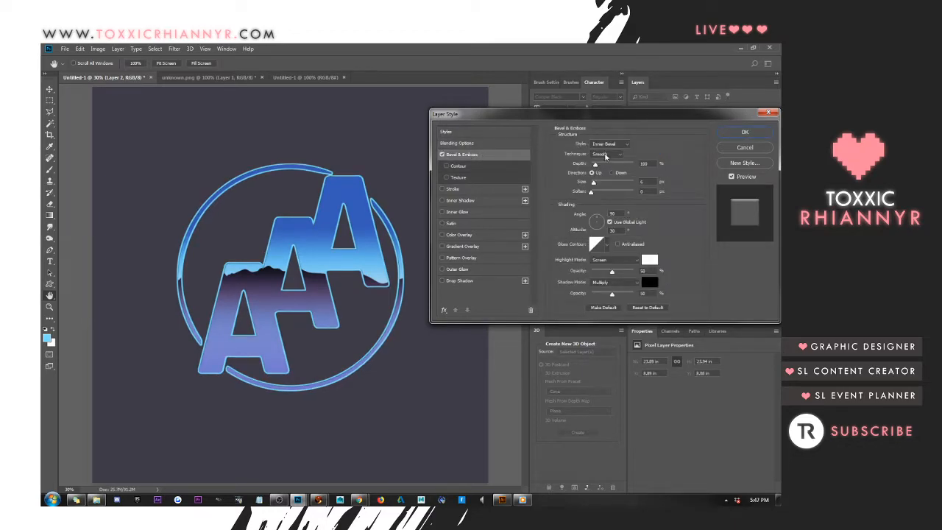
Keep the Inner Bevel style for Layer 2's bevel and increase its size slightly
click(617, 144)
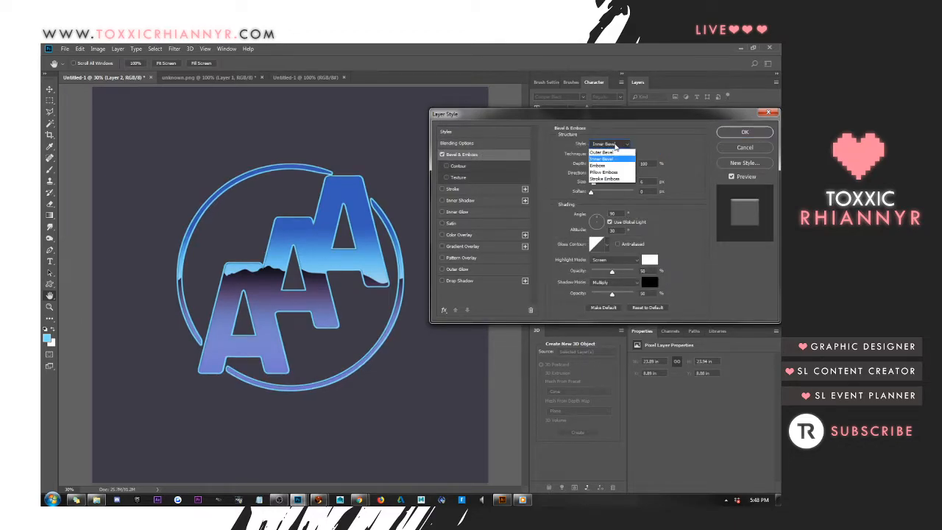
click(612, 145)
click(611, 144)
click(615, 162)
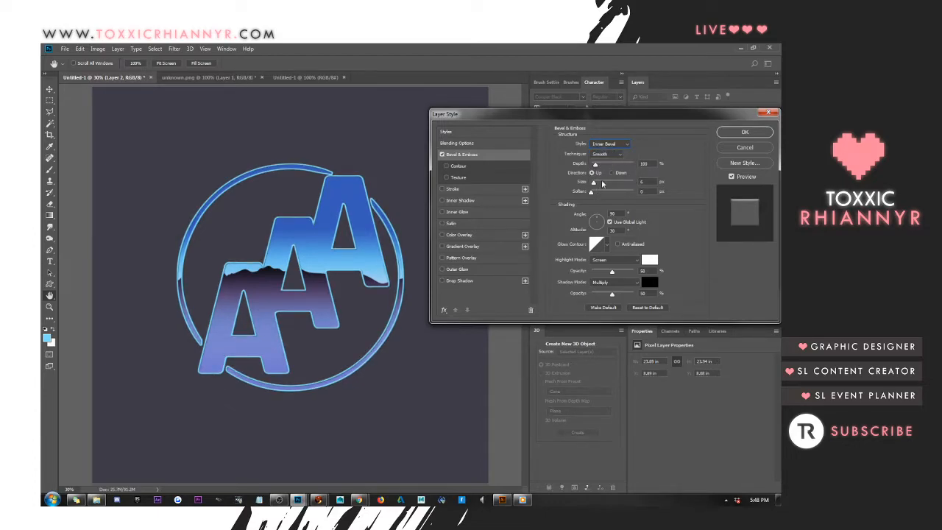
drag(595, 183, 596, 183)
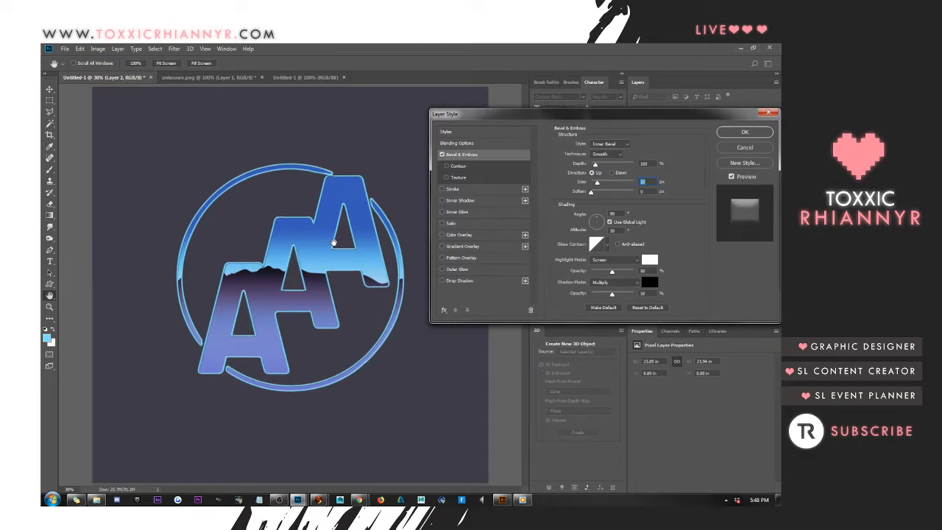
Apply the third preset in the fourth row of the Styles collection to Layer 2 and view its blending options
click(457, 133)
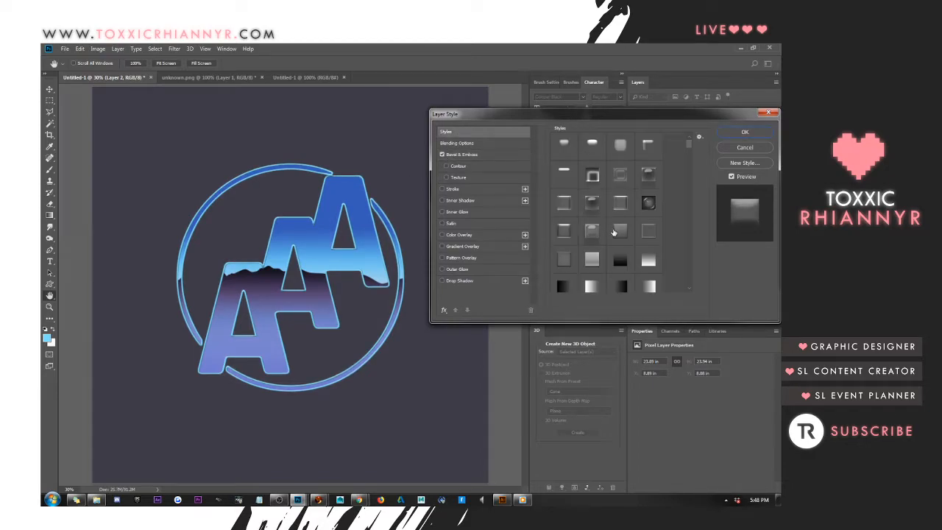
click(615, 233)
click(481, 143)
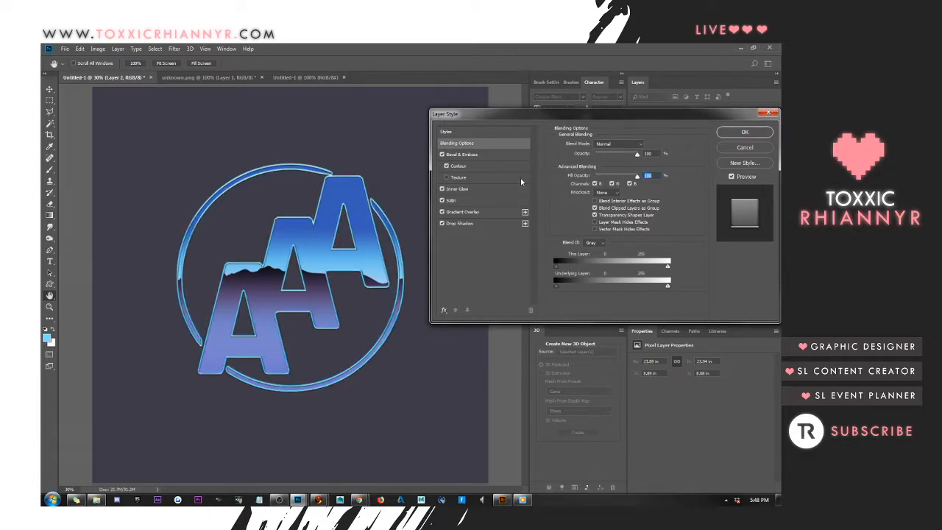
Increase Layer 2's Inner Glow size to 53 px and lower the glow's opacity slightly
click(457, 189)
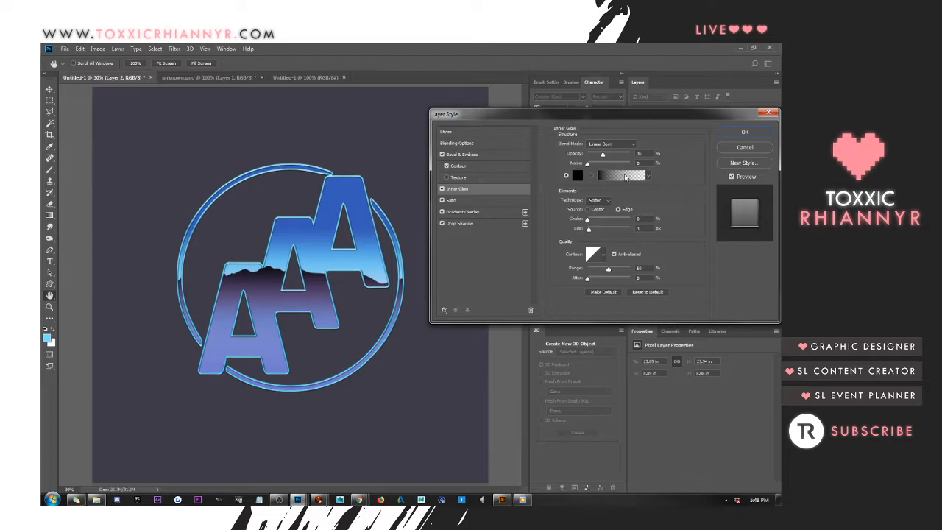
drag(647, 229, 545, 228)
key(Up)
key(Up)
key(Up)
key(Up)
key(Up)
key(Up)
key(Up)
key(Up)
key(Up)
key(Up)
key(Up)
key(Up)
key(Up)
key(Up)
key(Up)
key(Up)
key(Up)
key(Up)
key(Up)
key(Up)
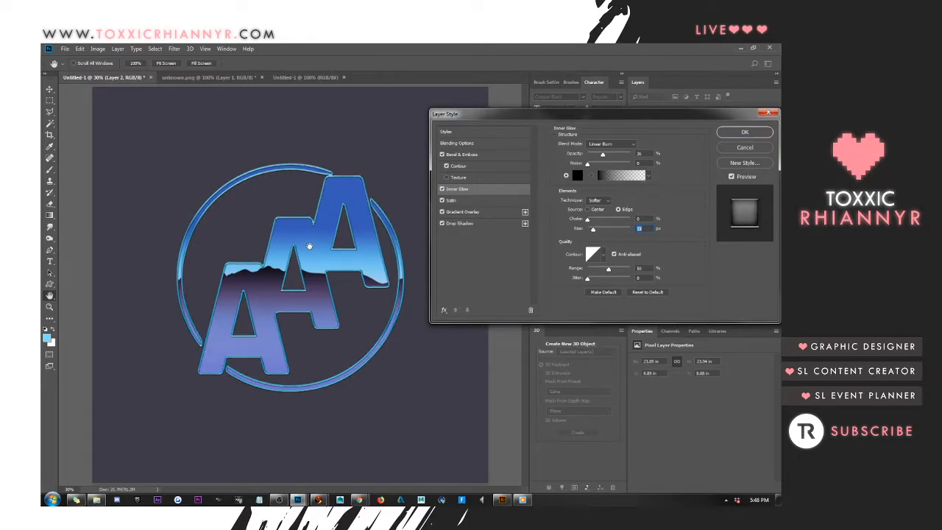
key(Up)
key(Up)
key(Up)
key(Up)
key(Up)
key(Up)
key(Up)
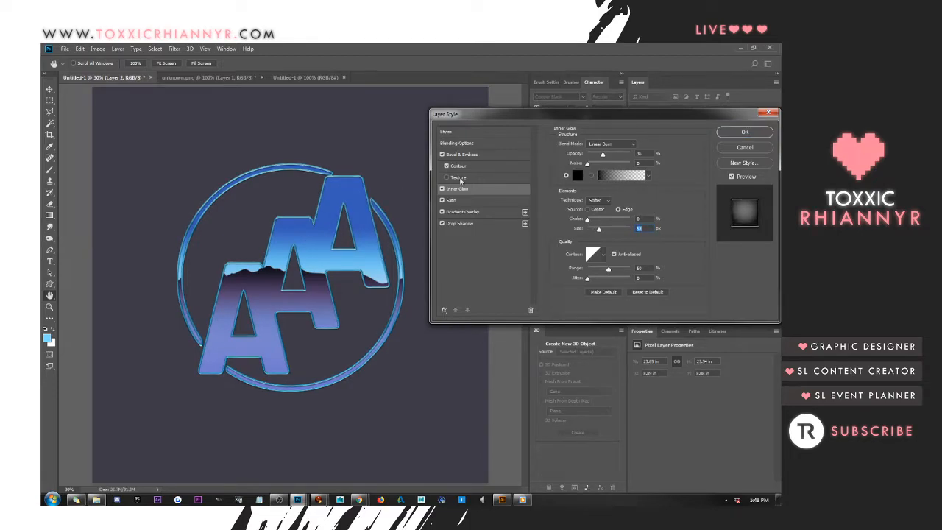
drag(604, 155, 602, 156)
Add an Outer Glow effect to Layer 2 and set its colour to black
click(444, 311)
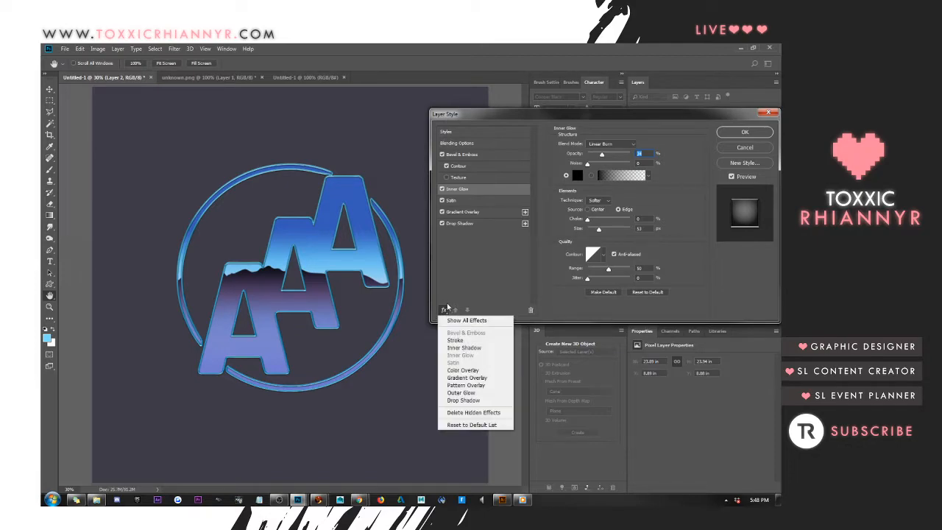
click(463, 394)
click(578, 175)
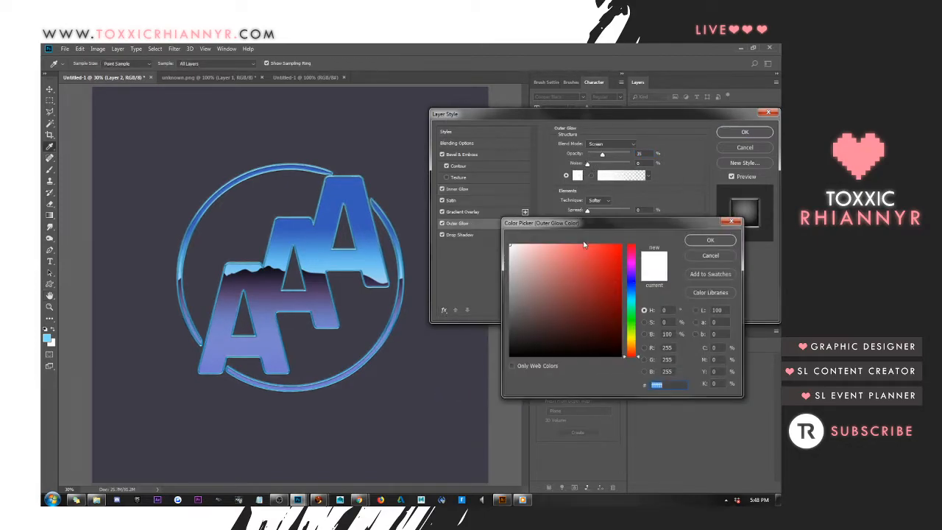
click(710, 241)
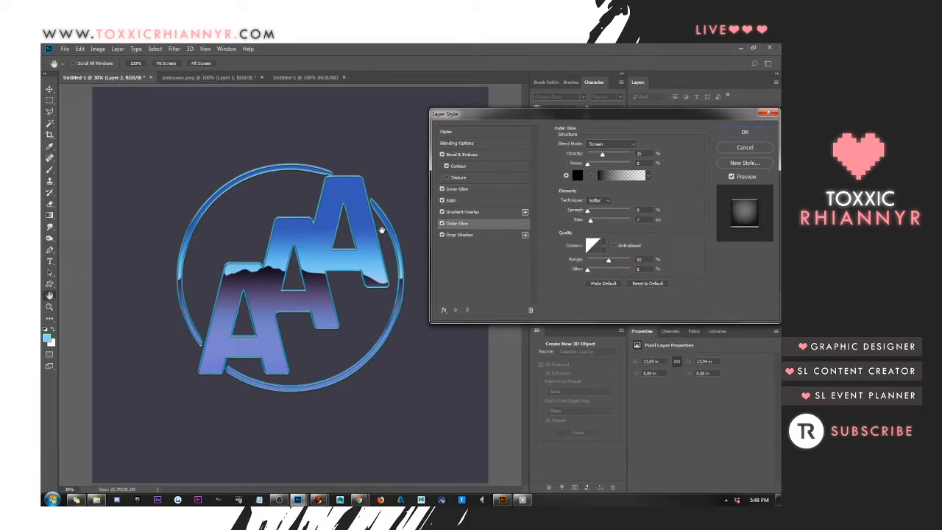
Increase the Outer Glow's size and raise its opacity to 100%
double_click(640, 219)
key(Up)
key(Up)
key(Up)
key(Up)
key(Up)
key(Up)
key(Up)
double_click(645, 153)
key(shift+Up)
key(shift+Up)
key(shift+Up)
drag(614, 155, 628, 154)
Try the Outer Glow at 76 px in Normal blend mode, and reduce its size to 35 px
double_click(643, 220)
text(43)
key(shift+Up)
key(shift+Up)
key(shift+Up)
click(608, 145)
click(600, 147)
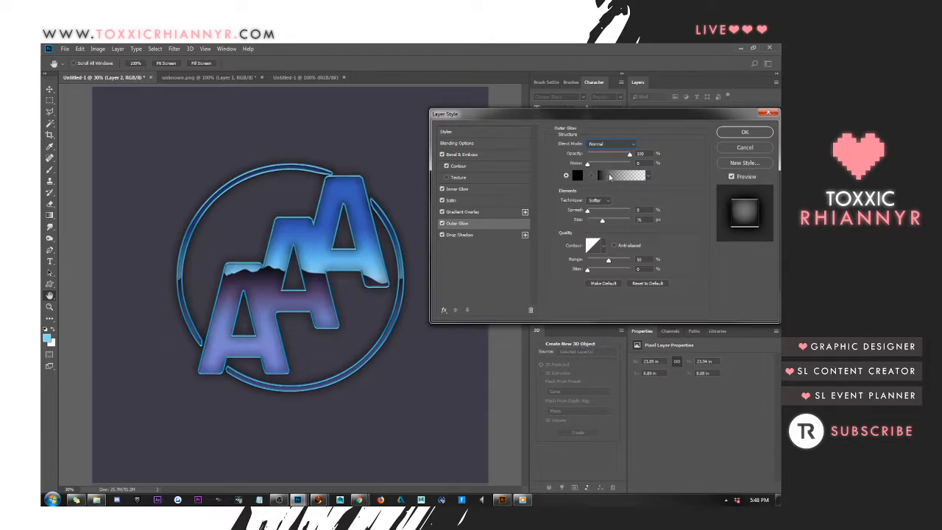
drag(602, 223, 597, 222)
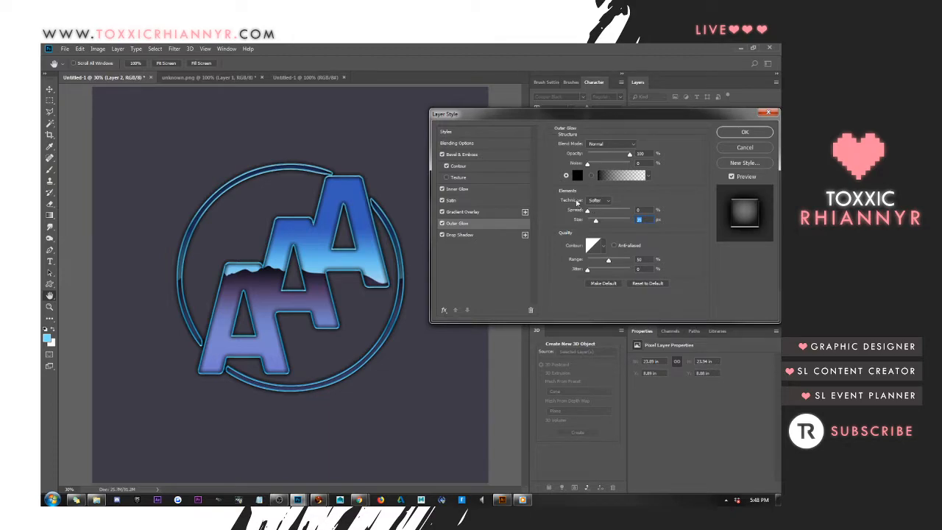
Set the Outer Glow's blend mode to Soft Light and reduce its size slightly
click(609, 144)
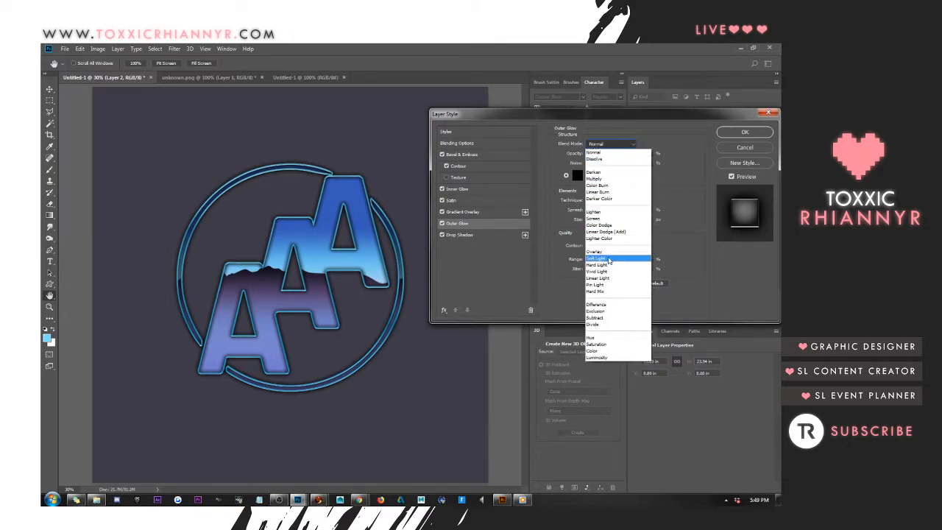
click(609, 254)
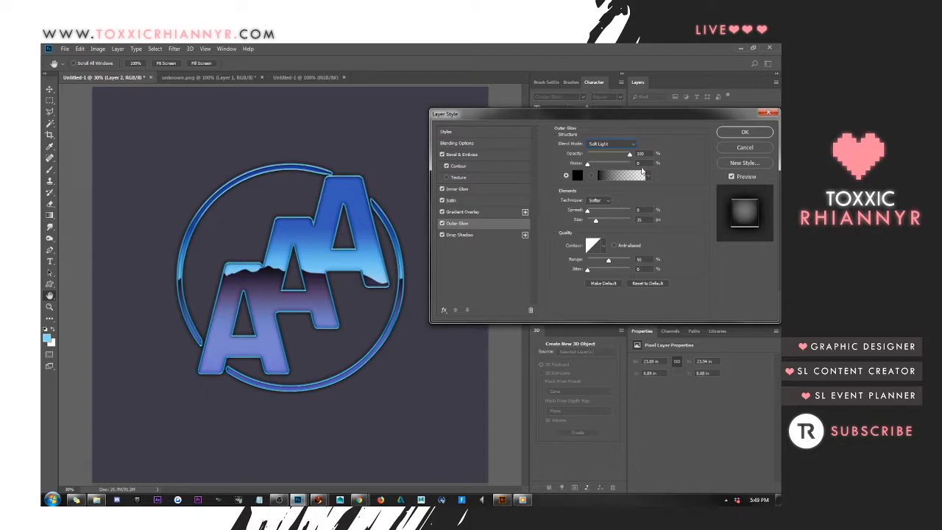
click(639, 219)
Change the Outer Glow colour to dark blue 163a8f, based on the letter's blue, and apply Layer 2's layer style
click(578, 176)
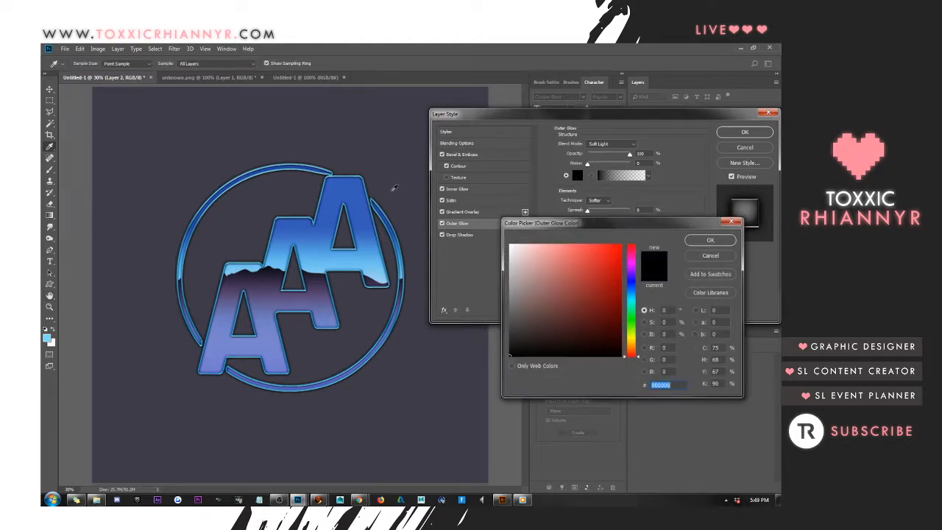
click(352, 184)
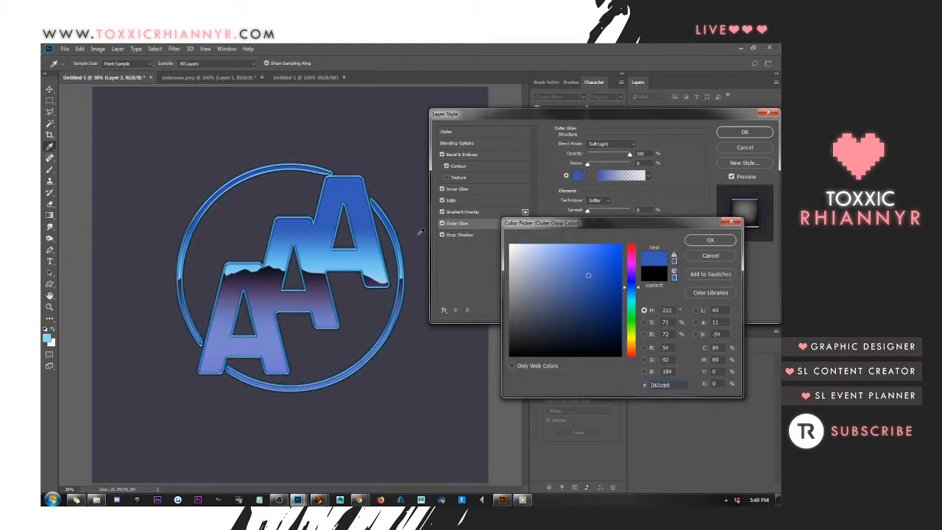
click(598, 296)
click(603, 293)
click(725, 239)
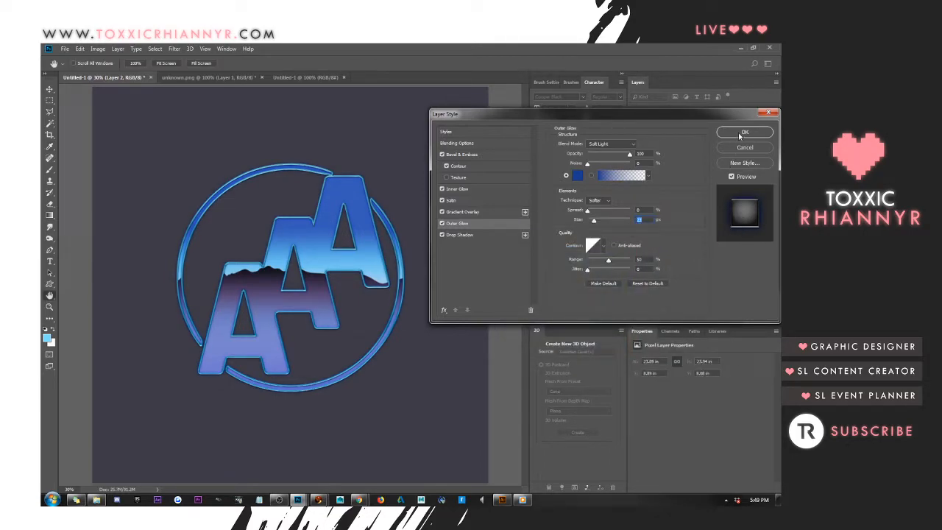
click(753, 136)
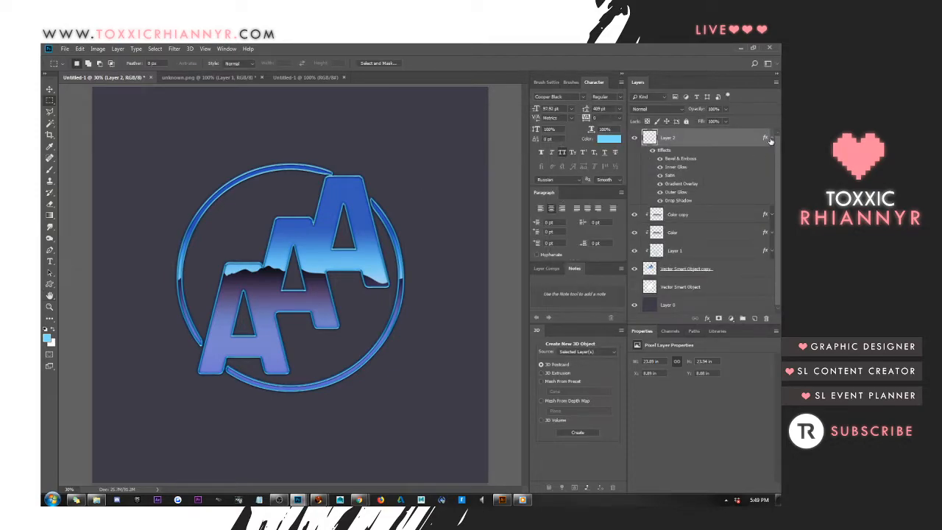
Collapse Layer 2's effects list and add a Satin effect with adjusted opacity to the Color copy layer
click(771, 140)
right_click(700, 156)
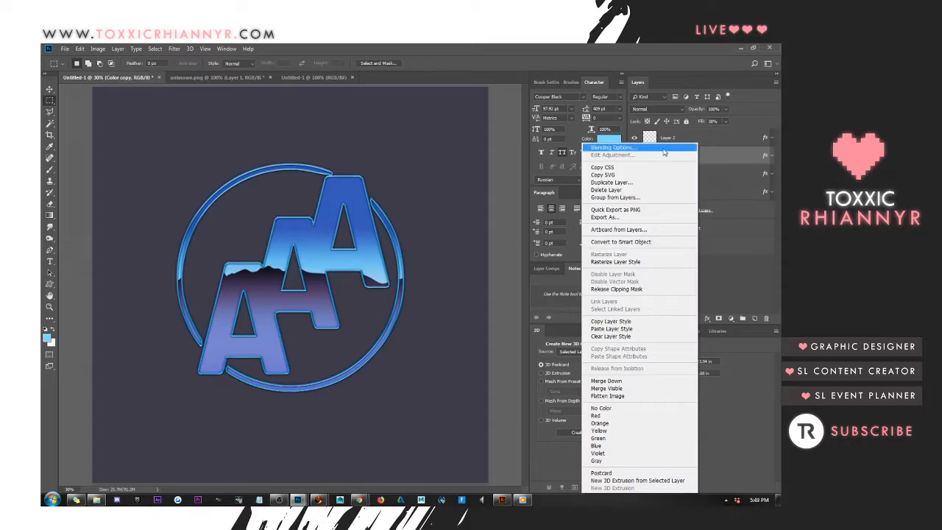
click(662, 148)
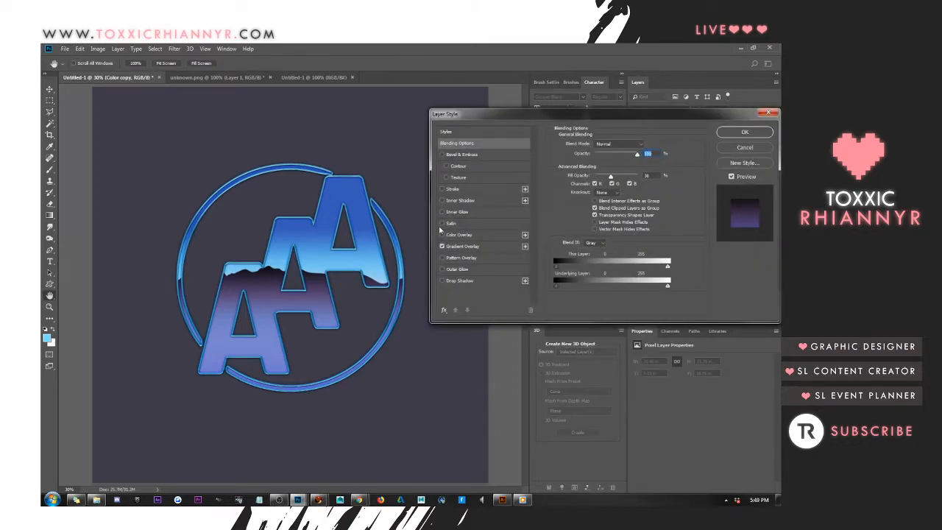
click(444, 224)
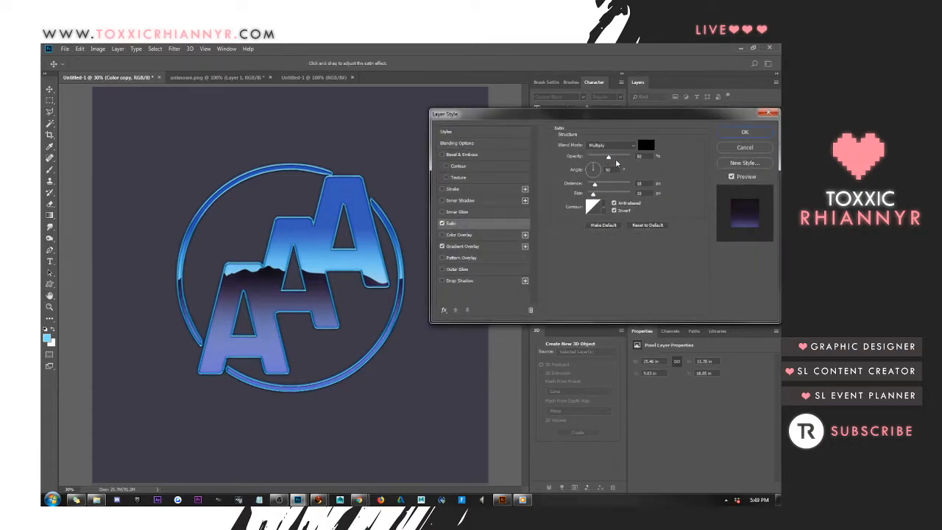
mouse_move(608, 159)
mouse_down()
mouse_move(623, 159)
mouse_move(606, 166)
mouse_up()
click(743, 132)
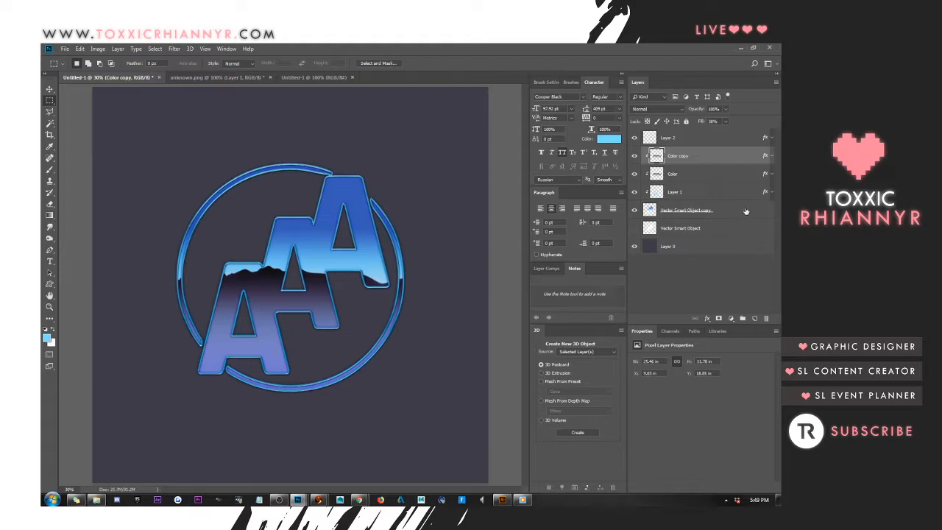
Review the layer style settings of the Color copy layer again and accept them
right_click(733, 213)
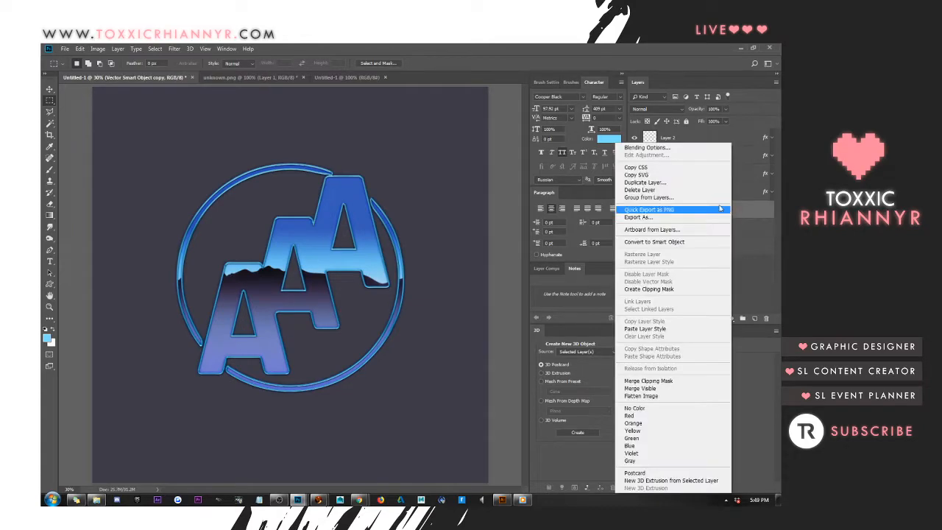
click(747, 211)
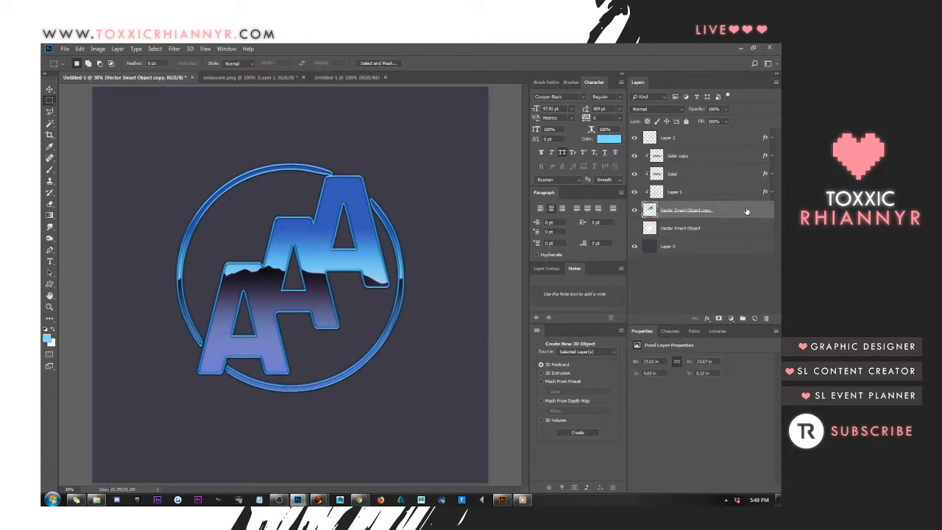
right_click(688, 155)
click(647, 149)
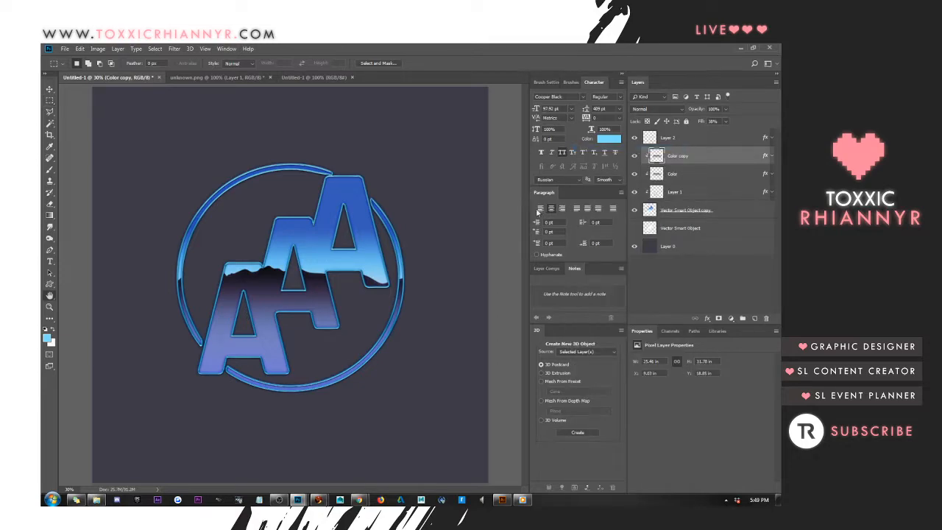
click(744, 132)
Draw a light blue rectangle about 1794 by 2304 px over the logo, directly above the Vector Smart Object copy layer
click(731, 209)
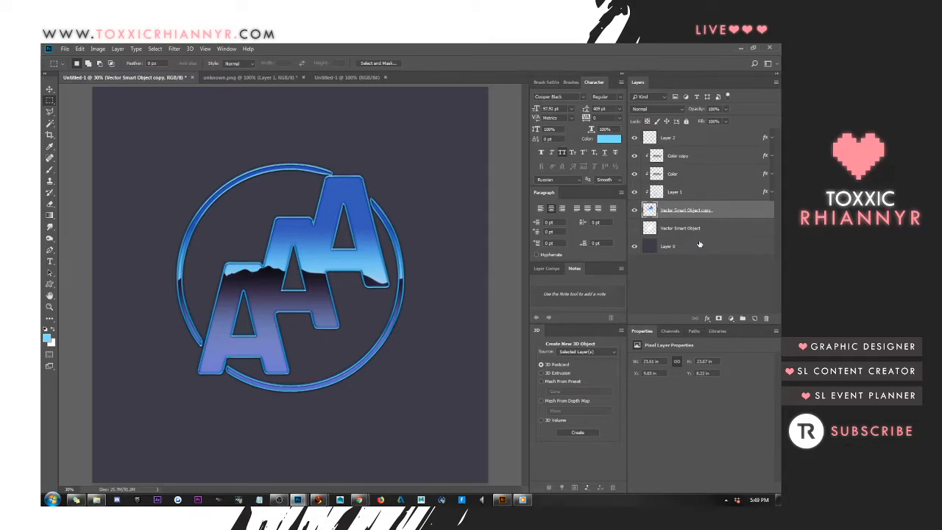
click(50, 284)
drag(50, 284, 81, 285)
drag(203, 198, 440, 498)
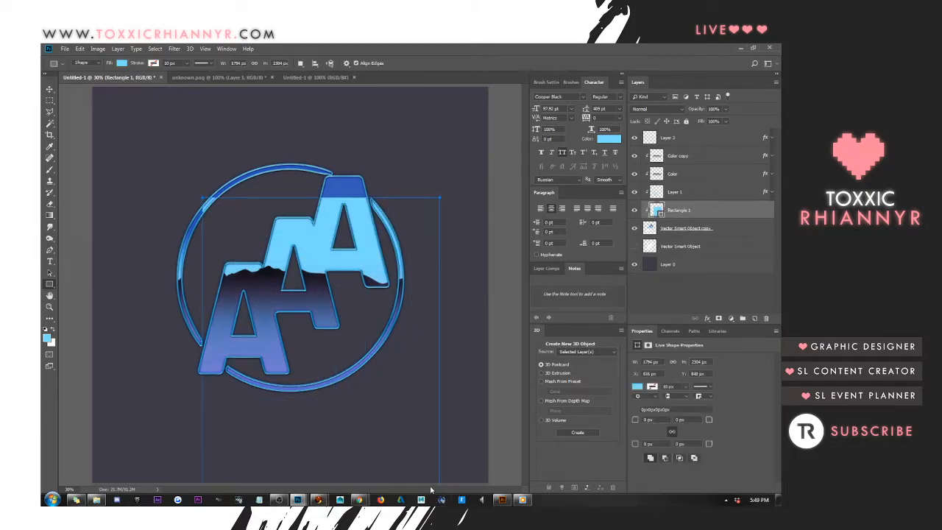
Move the Rectangle 1 layer to the top of the layer stack, above Layer 2
key(ctrl+t)
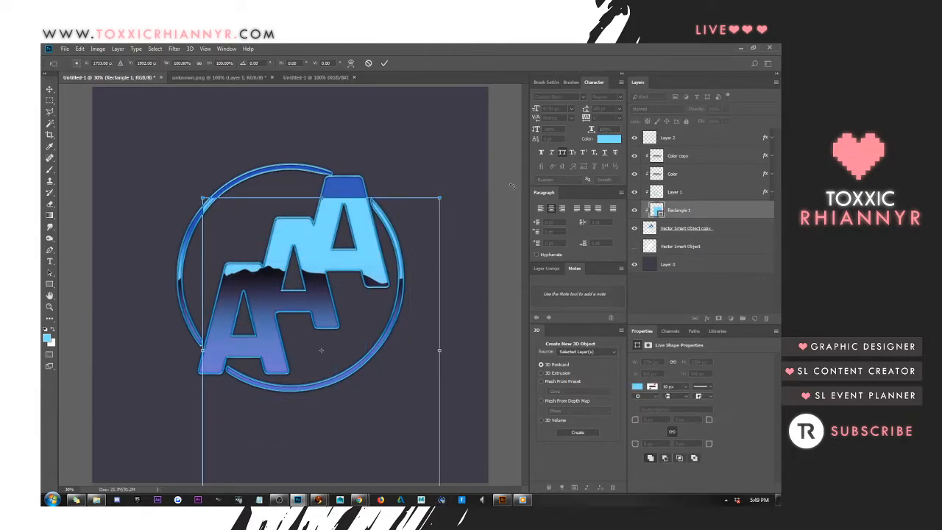
key(Return)
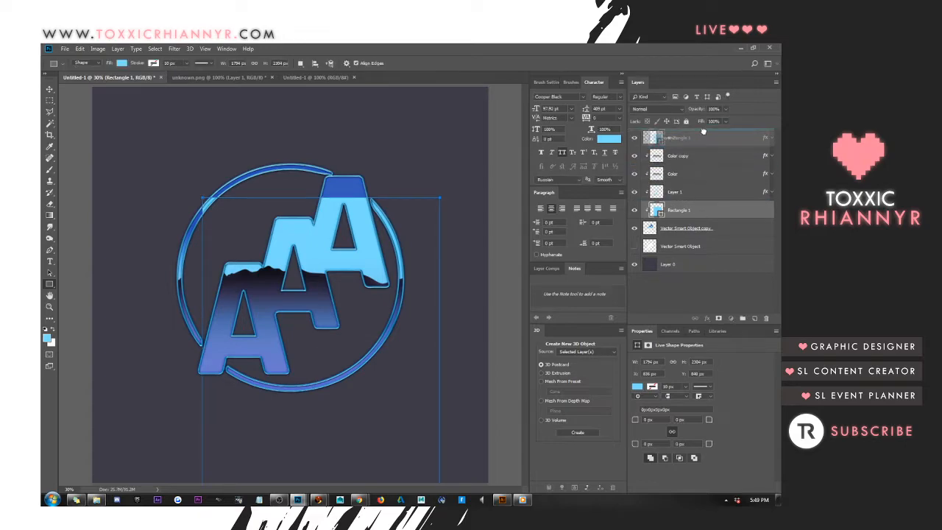
key(ctrl+shift+bracketright)
Rotate Rectangle 1 by -45°, then reposition and resize it so its upper edge crosses the three letters diagonally
key(ctrl+t)
drag(396, 146, 229, 153)
drag(304, 255, 368, 269)
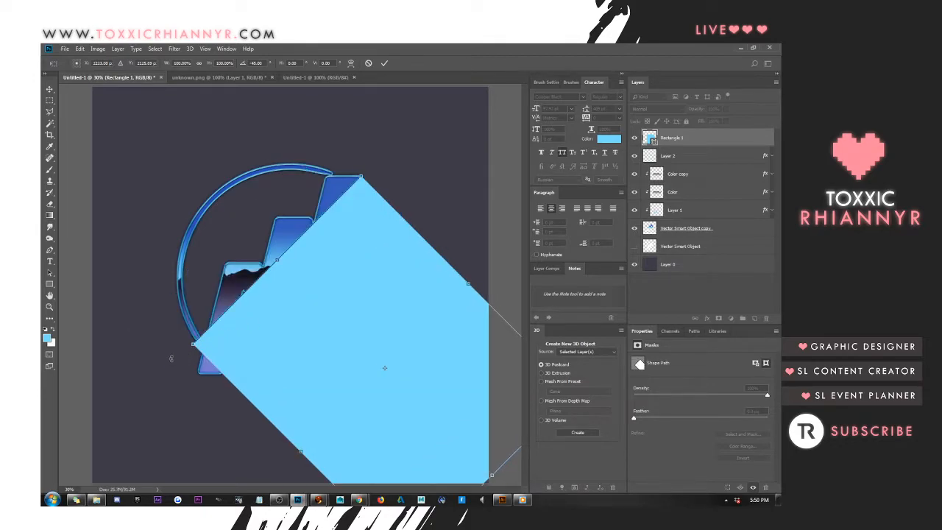
drag(191, 345, 167, 340)
drag(256, 251, 280, 287)
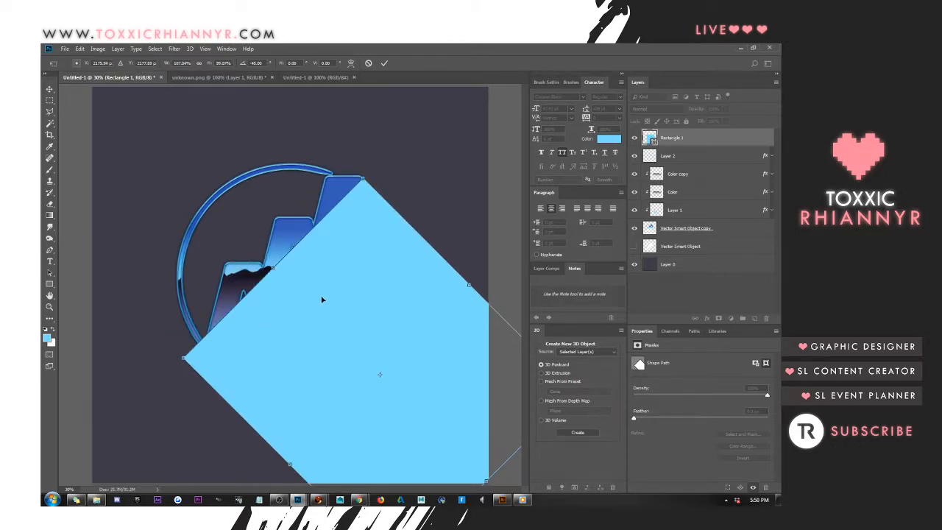
key(Return)
Set Rectangle 1's blend mode to Overlay, rotate it about -5.1° more and align its edge with the first and last letters' outer corners
click(667, 109)
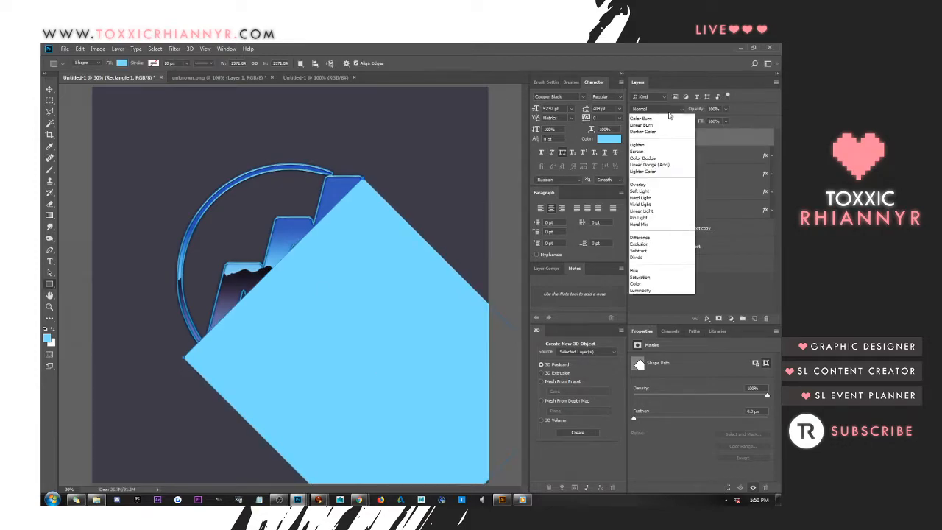
click(662, 219)
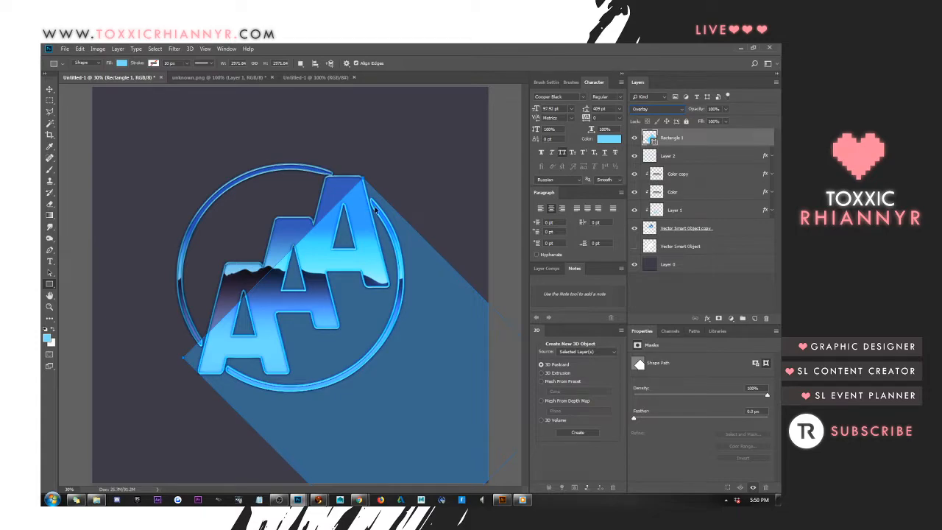
key(ctrl+t)
mouse_move(372, 147)
mouse_down()
mouse_move(359, 83)
mouse_move(361, 141)
mouse_up()
drag(359, 250, 376, 247)
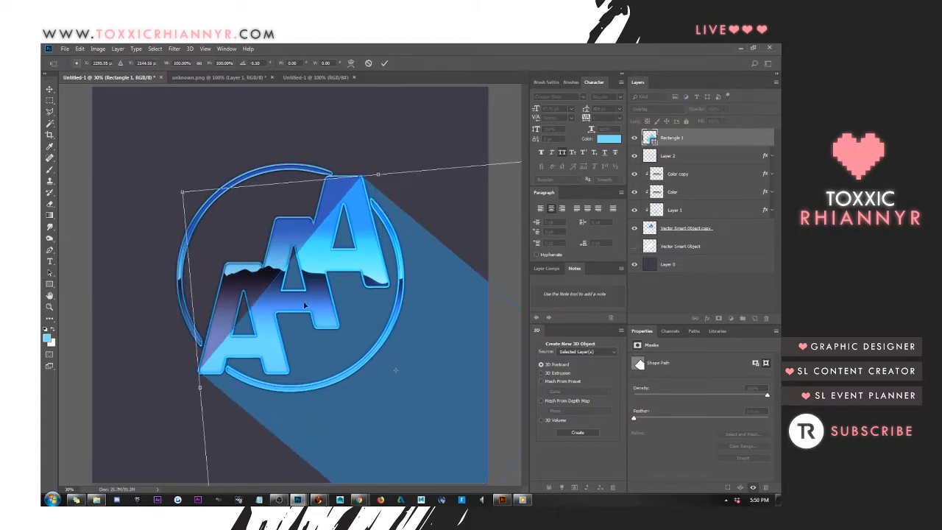
drag(252, 351, 249, 353)
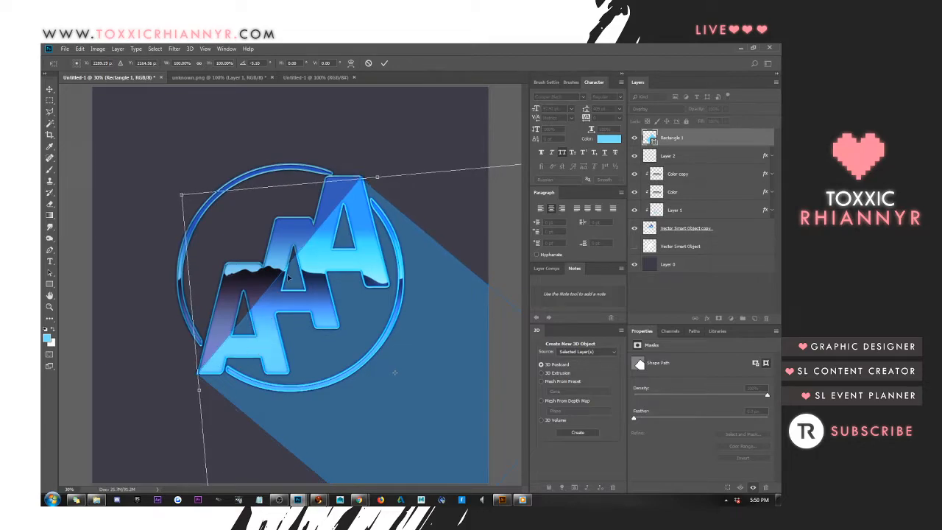
drag(377, 178, 377, 174)
key(Return)
Delete the Rectangle 1 light overlay layer from the top of the layer stack
key(u)
click(290, 200)
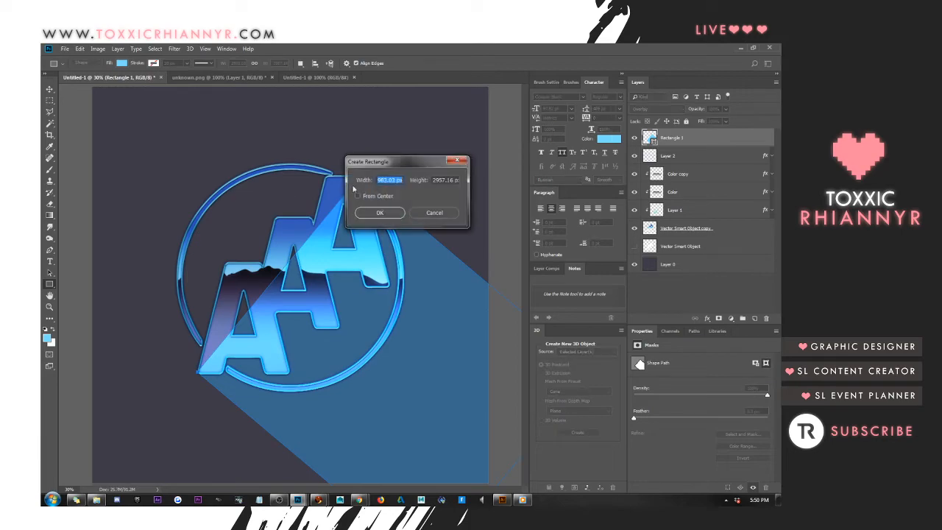
click(430, 213)
key(v)
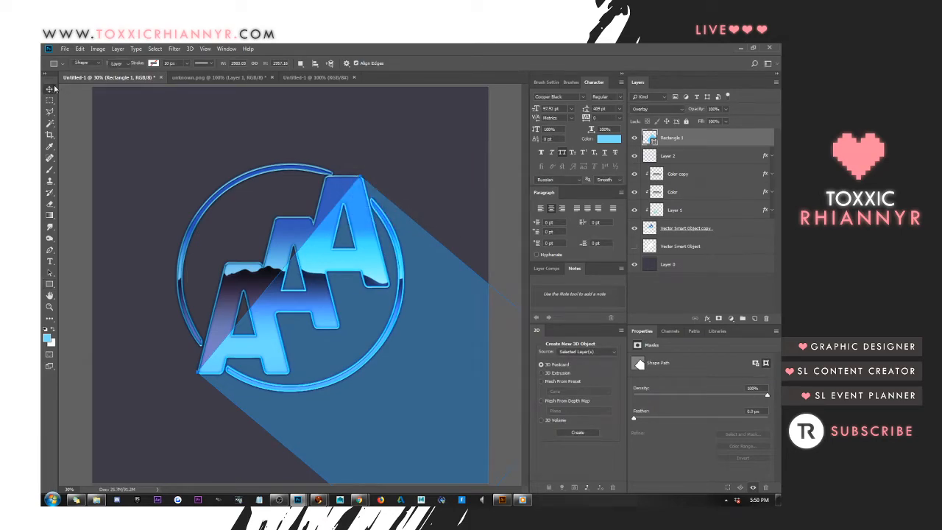
key(Delete)
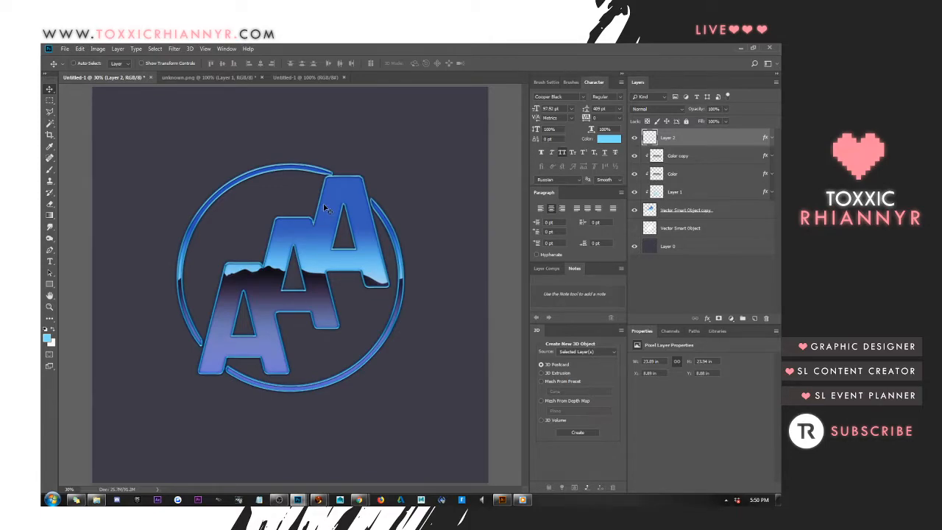
Duplicate the Vector Smart Object copy layer 17 times, nudging each duplicate slightly upward to build an extruded stack
click(727, 209)
key(alt+Down)
key(alt+Down)
key(alt+Down)
key(alt+Down)
key(alt+Down)
key(alt+Down)
key(alt+Down)
key(alt+Down)
key(alt+Down)
key(alt+Down)
key(alt+Down)
key(alt+Down)
key(alt+Down)
key(alt+Down)
key(alt+Down)
key(alt+Down)
key(alt+Down)
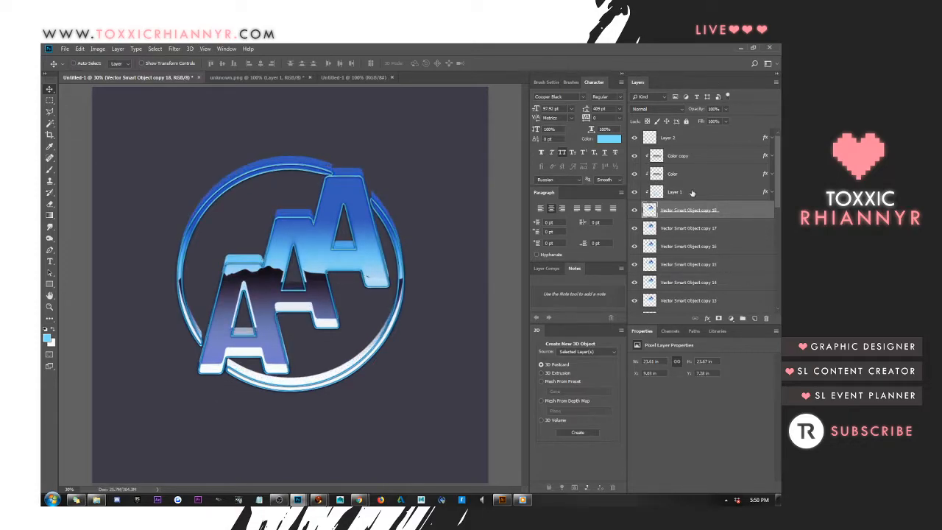
Move the Vector Smart Object copy layer above its duplicates and shift the stack down so the extrusion hangs below the letters
scroll(743, 228, down, 3)
scroll(743, 236, down, 2)
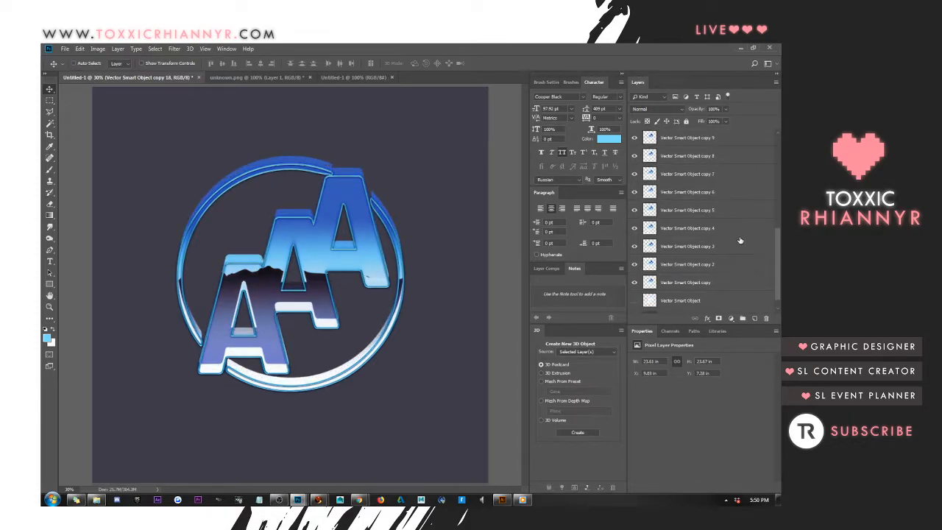
shift+click(703, 266)
scroll(700, 268, down, 1)
drag(693, 251, 692, 278)
mouse_move(400, 270)
mouse_down()
mouse_move(400, 288)
mouse_move(385, 276)
mouse_up()
scroll(667, 255, up, 2)
scroll(667, 252, up, 3)
click(673, 214)
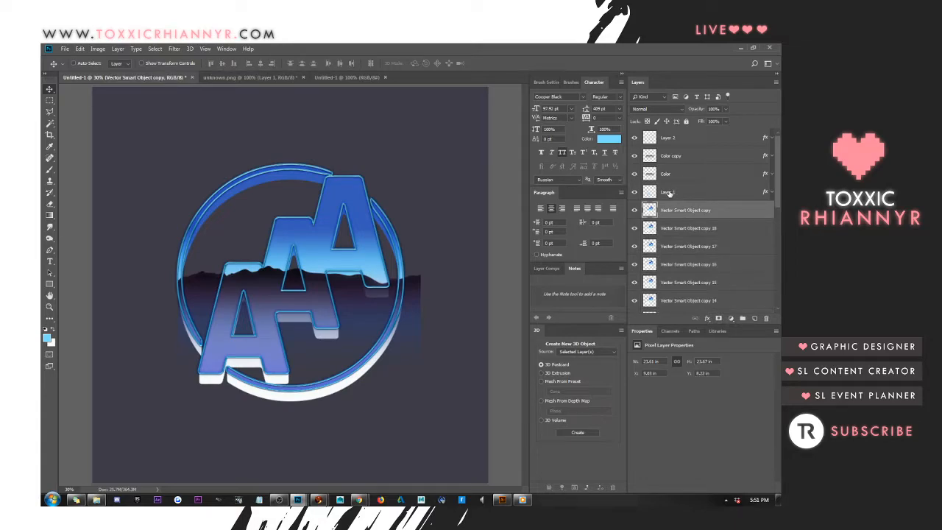
Clip Layer 1, Color and Color copy to the Vector Smart Object copy layer again
click(679, 156)
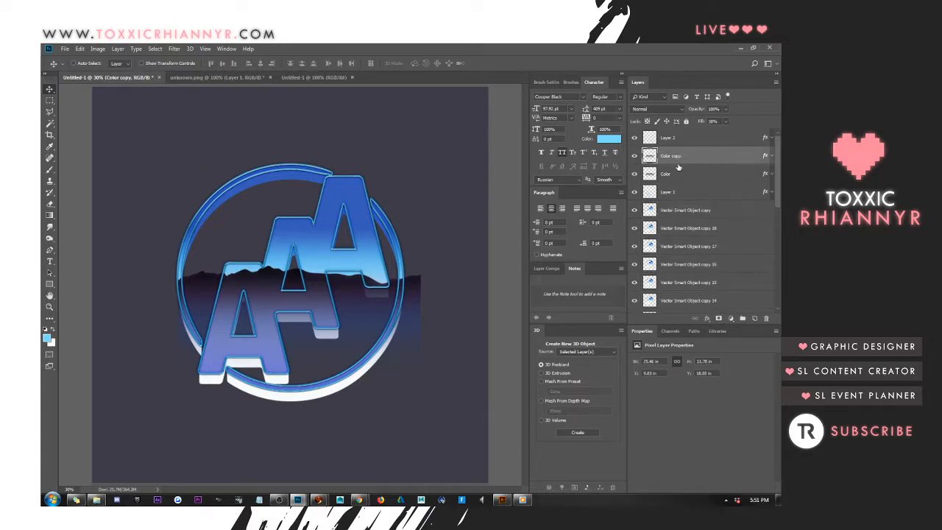
ctrl+click(678, 180)
ctrl+click(678, 194)
alt+click(676, 201)
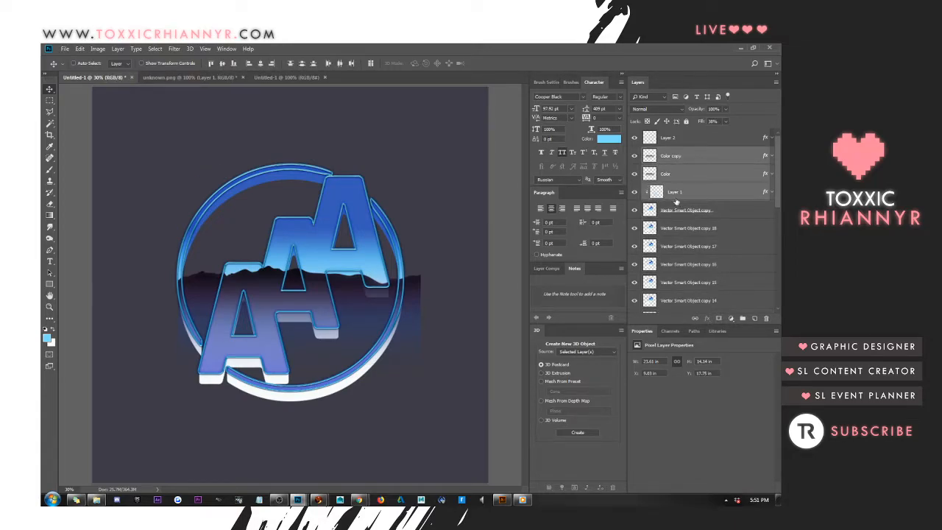
click(688, 178)
alt+click(689, 183)
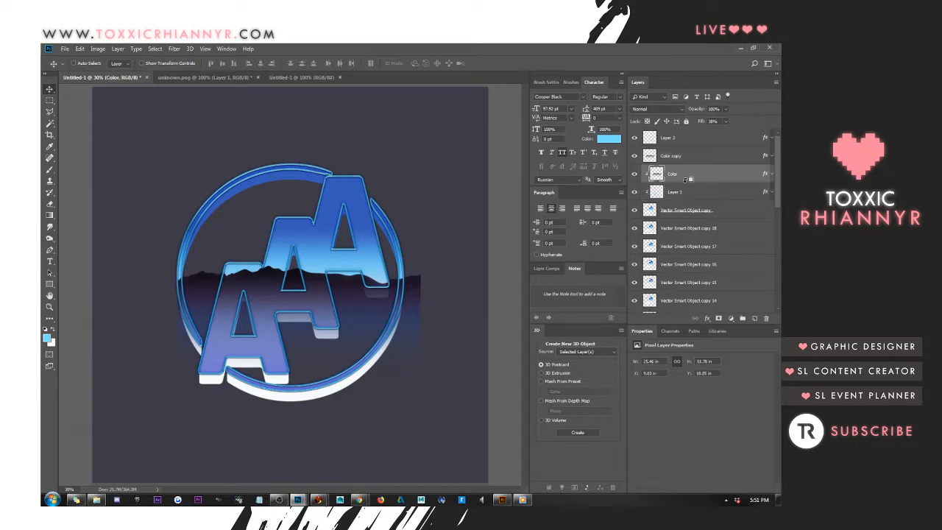
click(679, 156)
alt+click(681, 165)
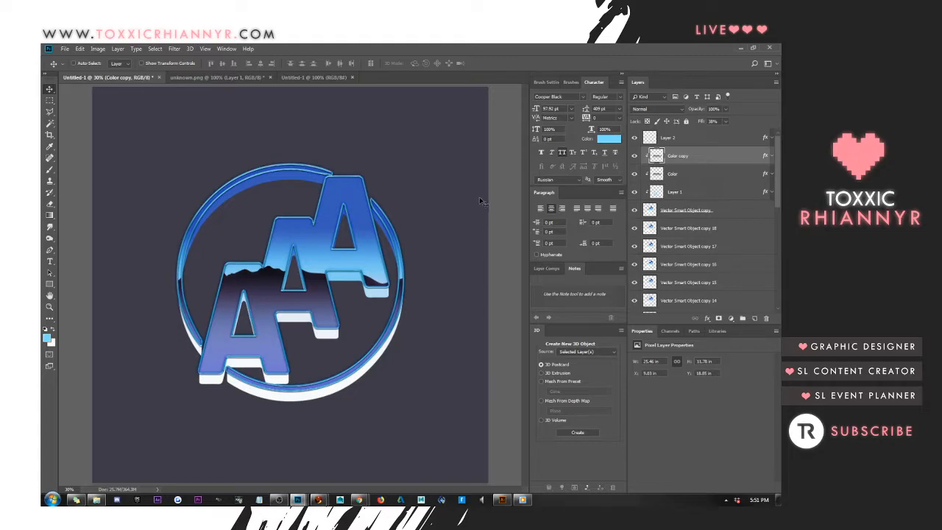
Merge the duplicates Vector Smart Object copy 2 through copy 18 into a single layer
click(692, 231)
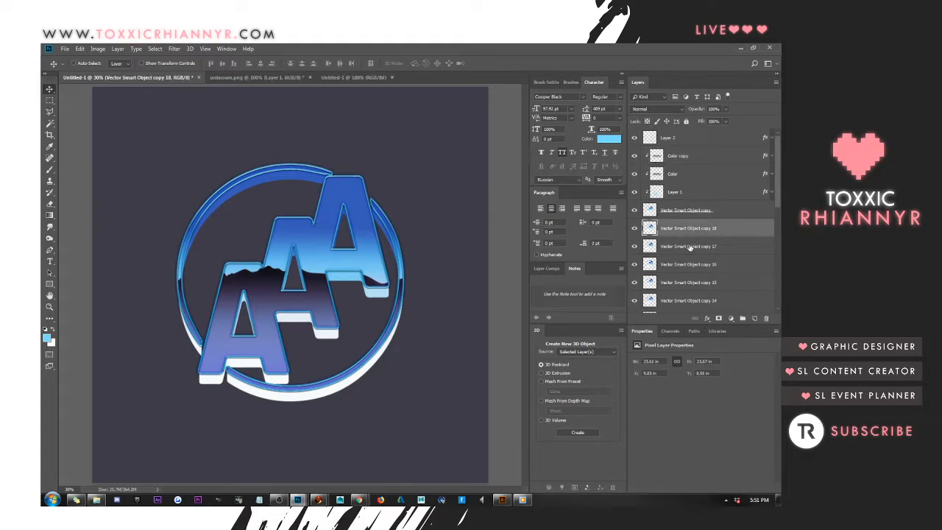
scroll(688, 258, down, 4)
scroll(688, 261, down, 1)
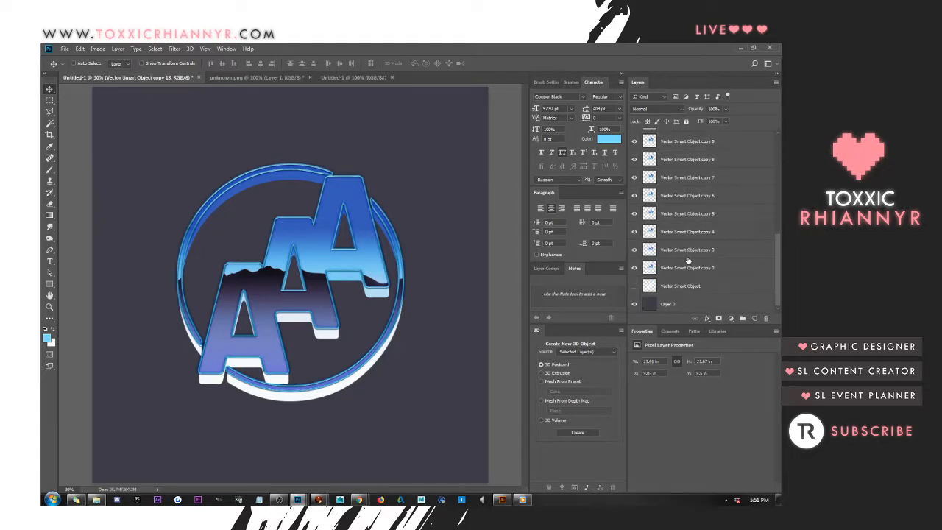
shift+click(689, 268)
key(ctrl+e)
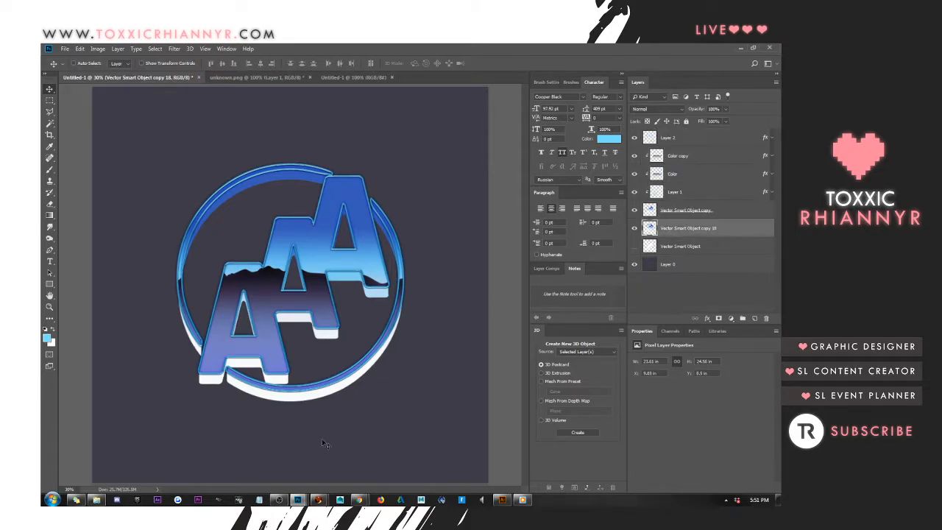
Add a Color Overlay to the merged extrusion layer in blue #539edd, sampled from the logo
mouse_move(359, 500)
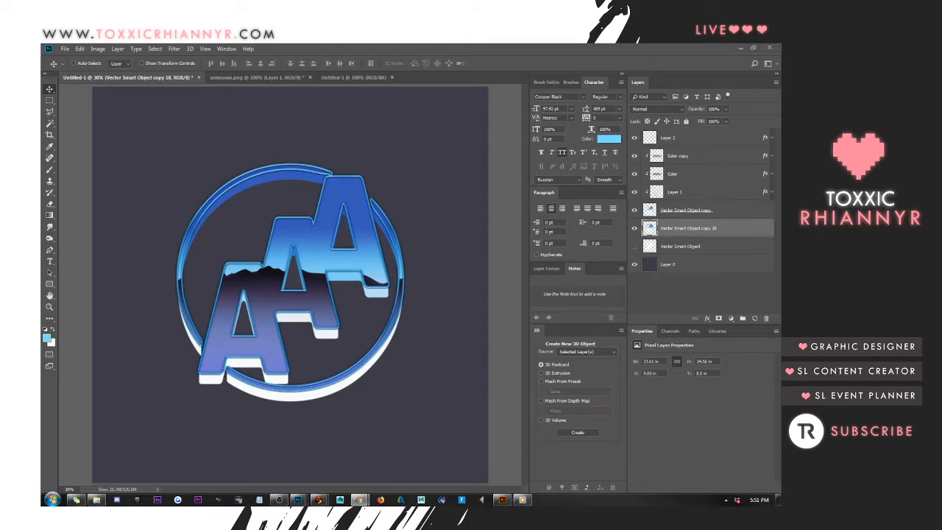
right_click(675, 230)
click(635, 149)
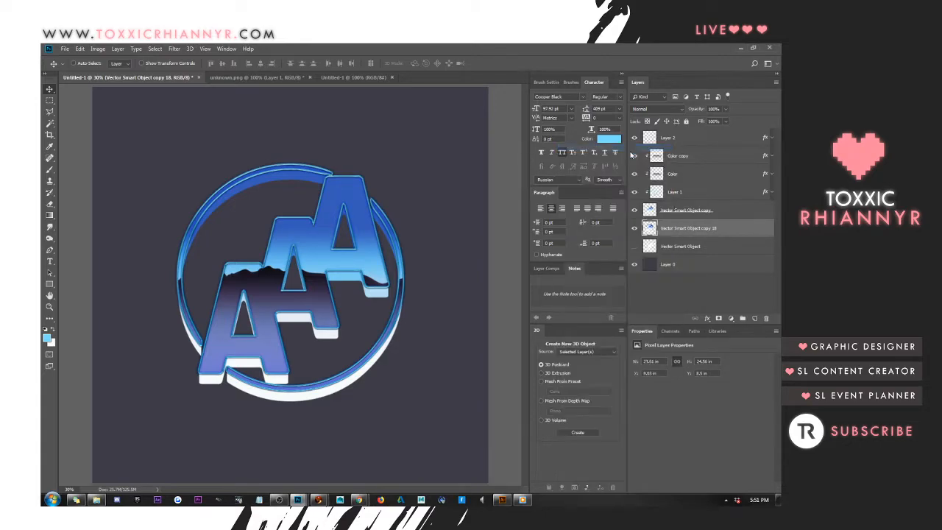
click(459, 234)
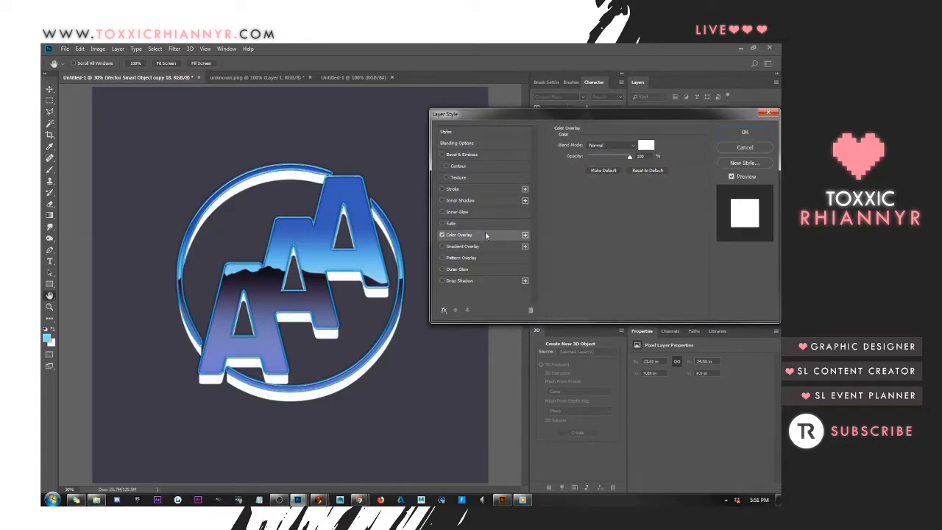
click(647, 145)
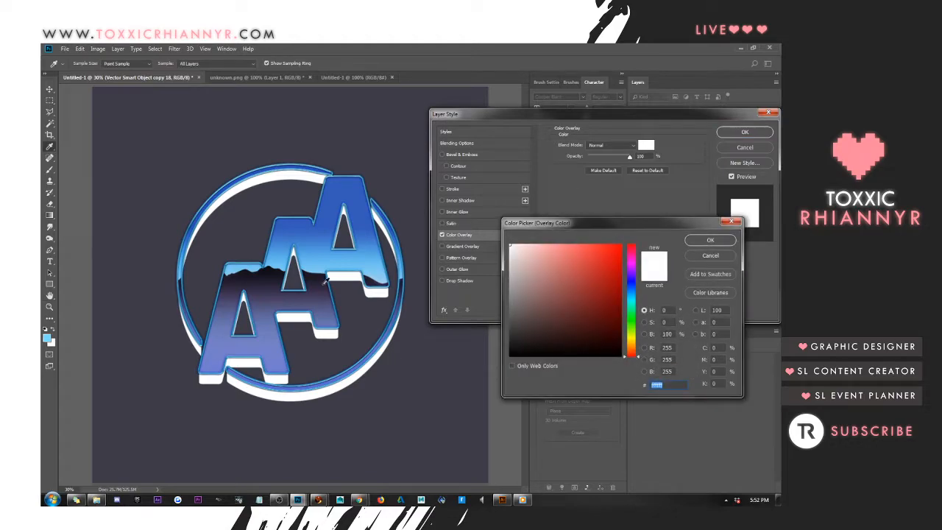
click(322, 277)
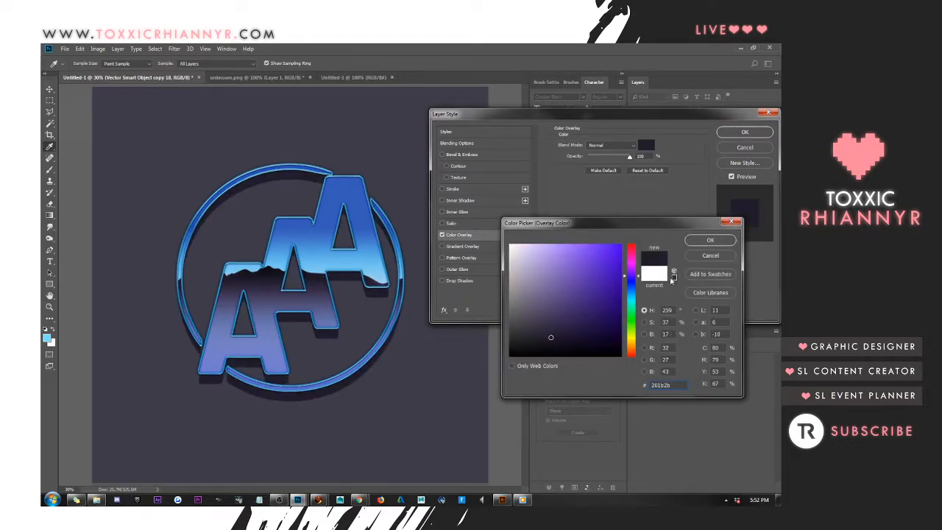
click(372, 253)
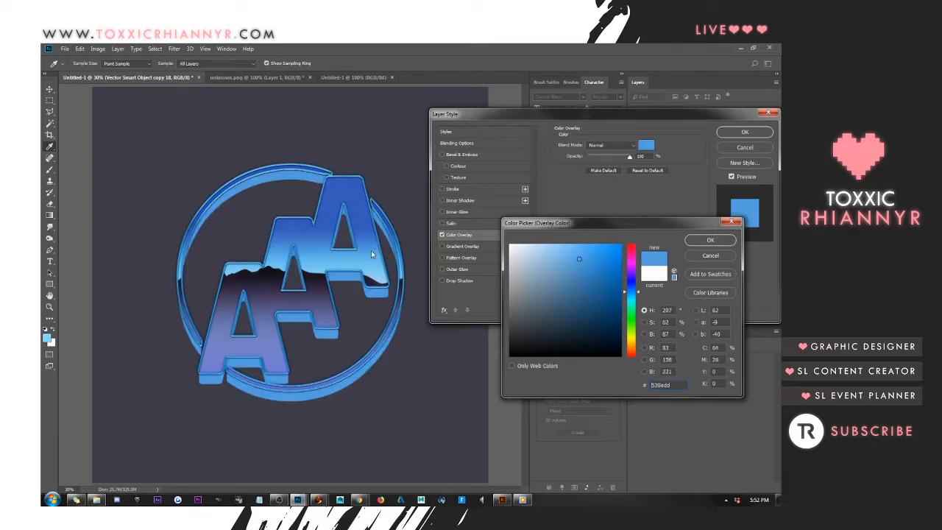
click(710, 240)
click(745, 133)
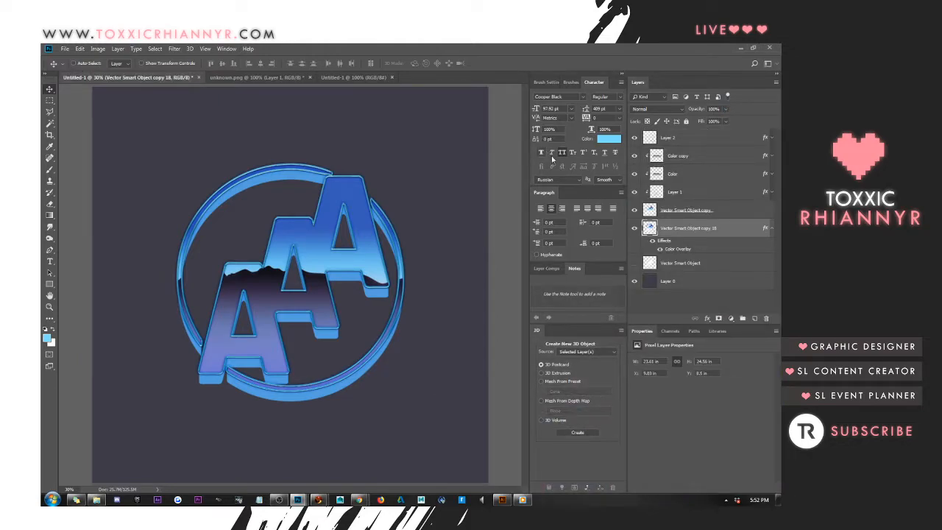
Add a Drop Shadow to the extrusion layer, set its opacity to 56% and adjust its size
right_click(690, 231)
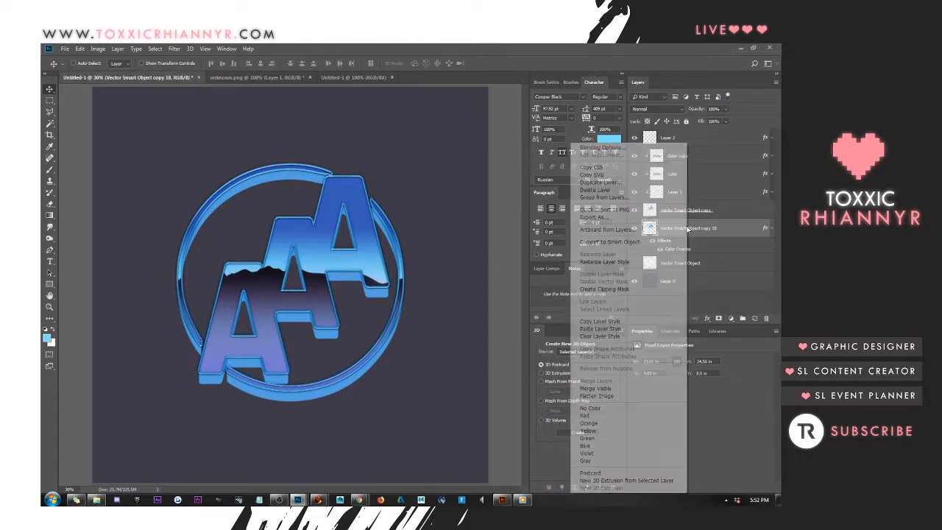
click(633, 147)
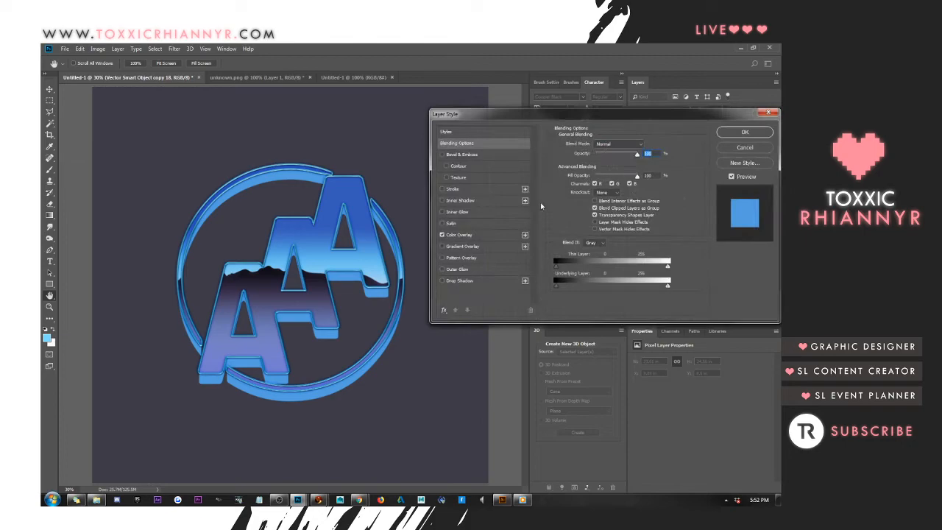
click(442, 280)
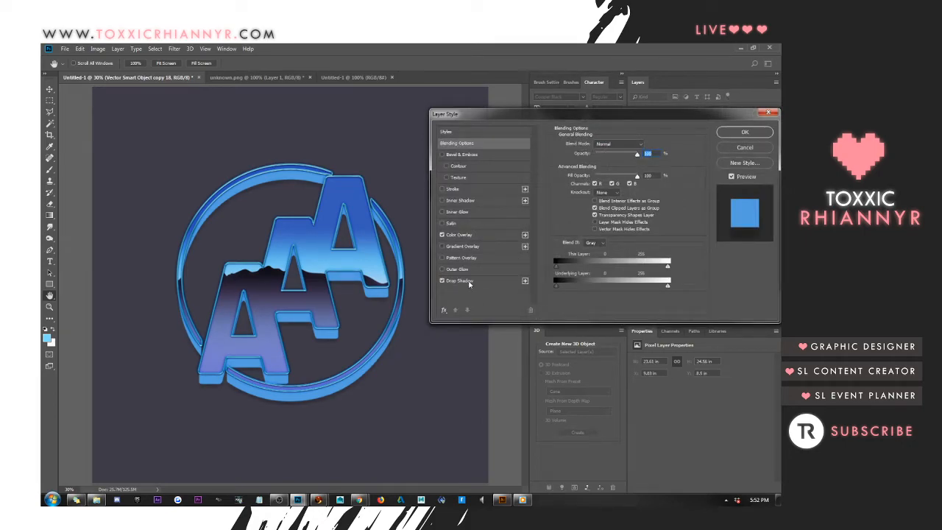
click(468, 282)
mouse_move(602, 159)
mouse_down()
mouse_move(617, 160)
mouse_move(612, 167)
mouse_up()
click(639, 204)
text(2)
key(shift+Up)
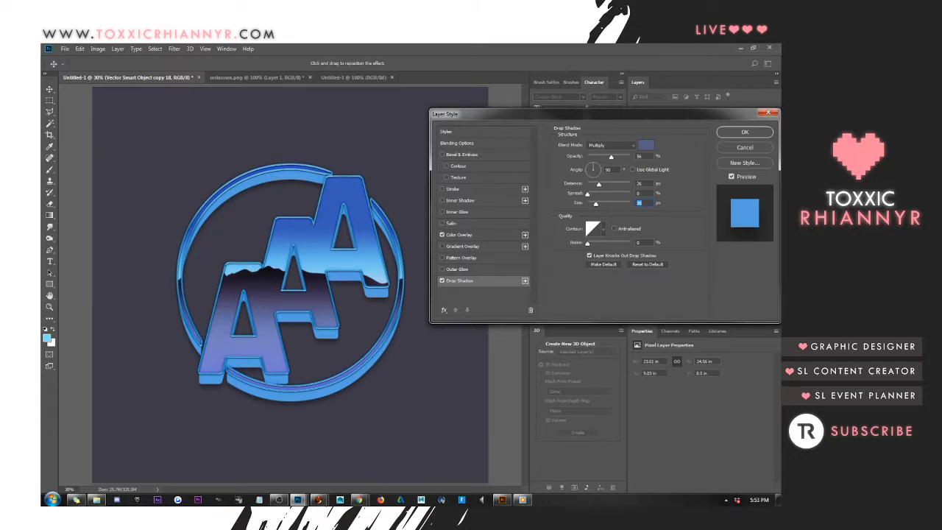
Add a Bevel & Emboss effect to the extrusion layer and reduce its depth to the minimum
key(alt+Tab)
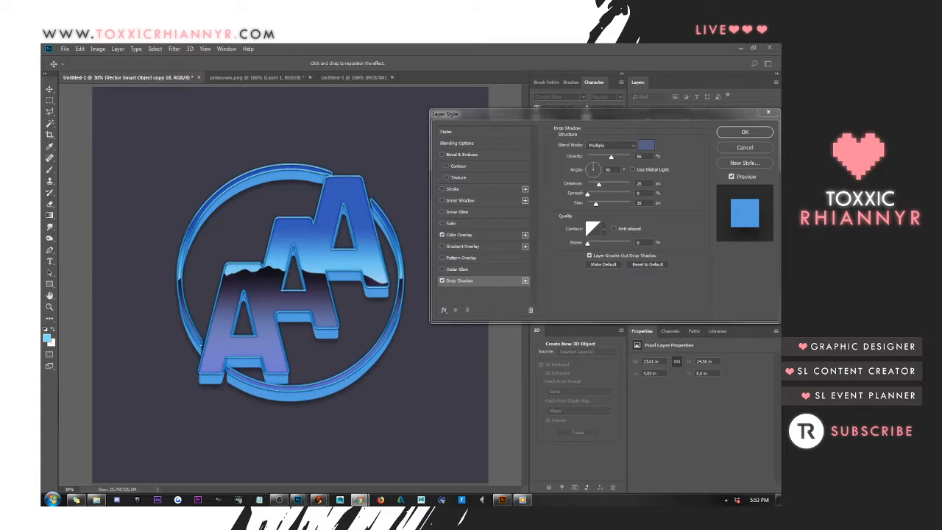
click(478, 155)
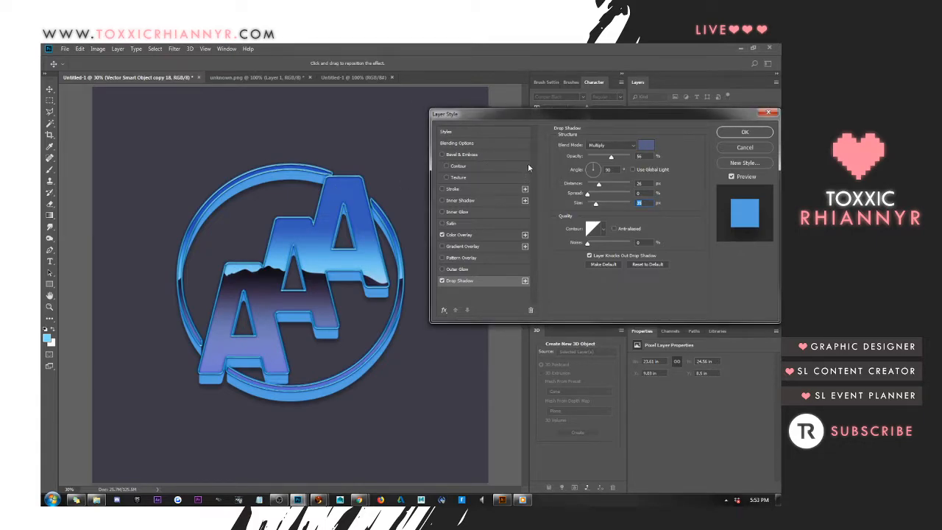
click(462, 155)
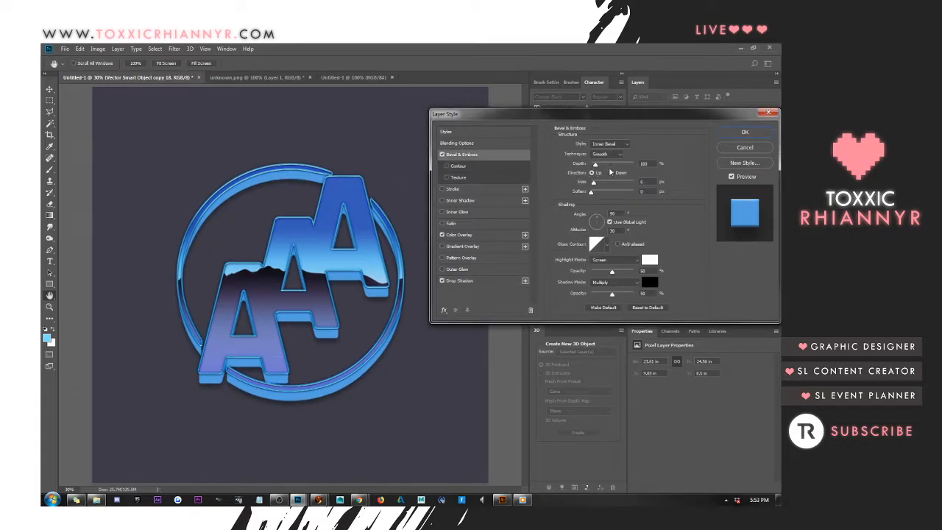
mouse_move(595, 167)
mouse_down()
mouse_move(611, 167)
mouse_move(579, 168)
mouse_up()
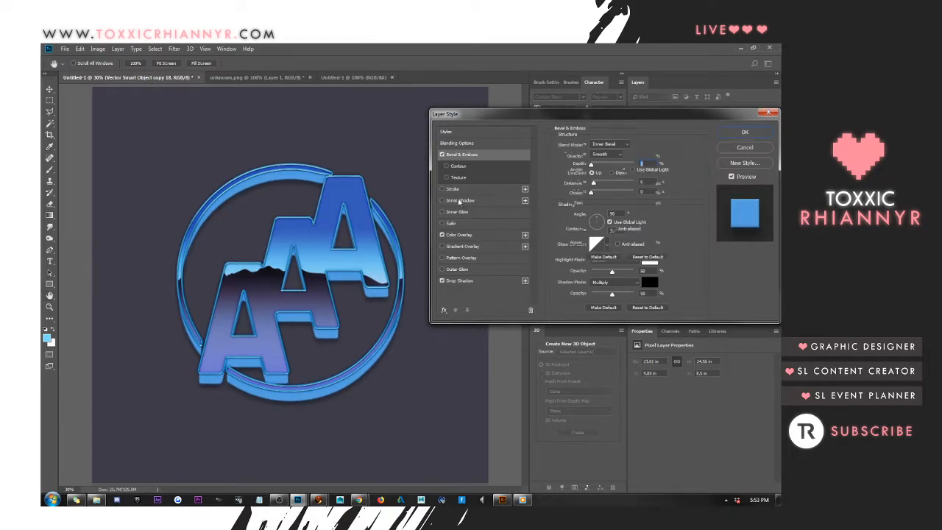
Add a black (#000000) Inner Shadow to the extrusion layer and lower its opacity to about 70%
click(518, 201)
click(646, 145)
click(595, 312)
drag(595, 311, 623, 356)
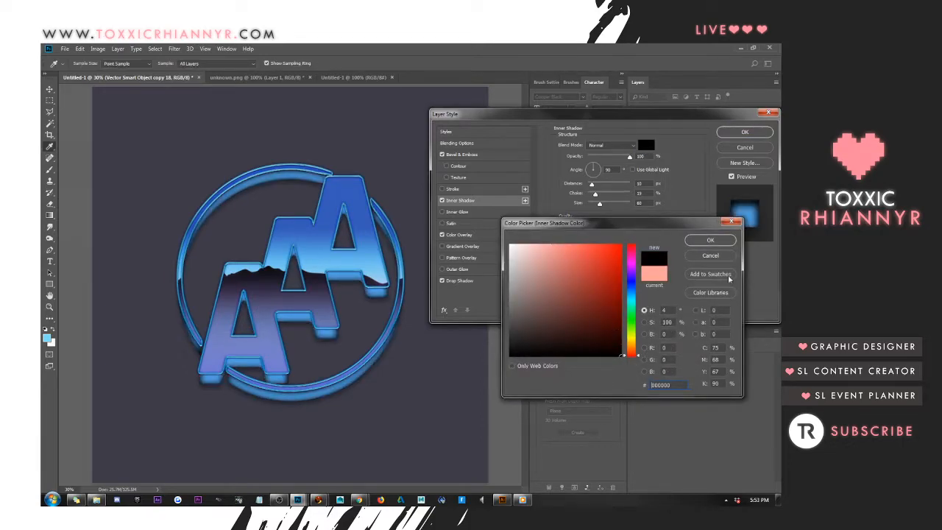
click(711, 241)
mouse_move(630, 157)
mouse_down()
mouse_move(606, 159)
mouse_move(628, 159)
mouse_move(618, 159)
mouse_up()
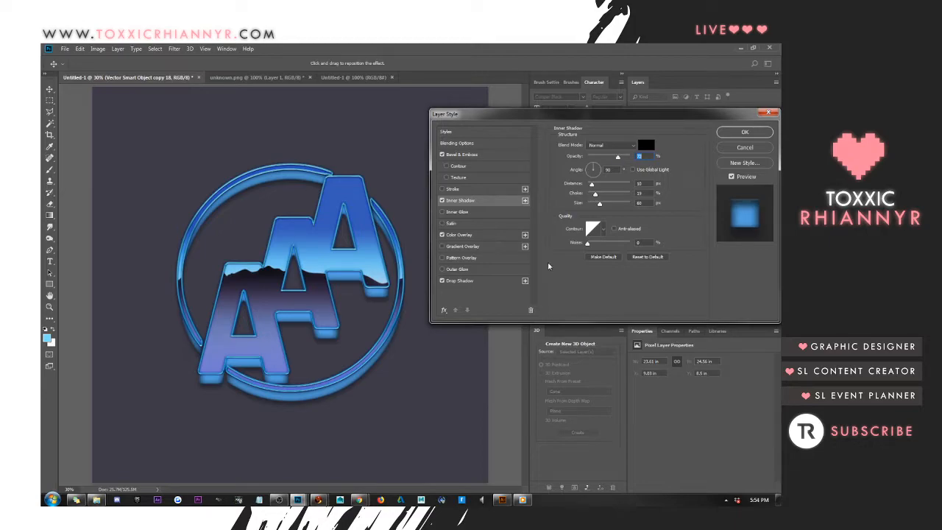
Change the extrusion layer's Color Overlay to dark purple #3b3350, sampled from the logo, and apply the layer styles
click(463, 235)
click(646, 144)
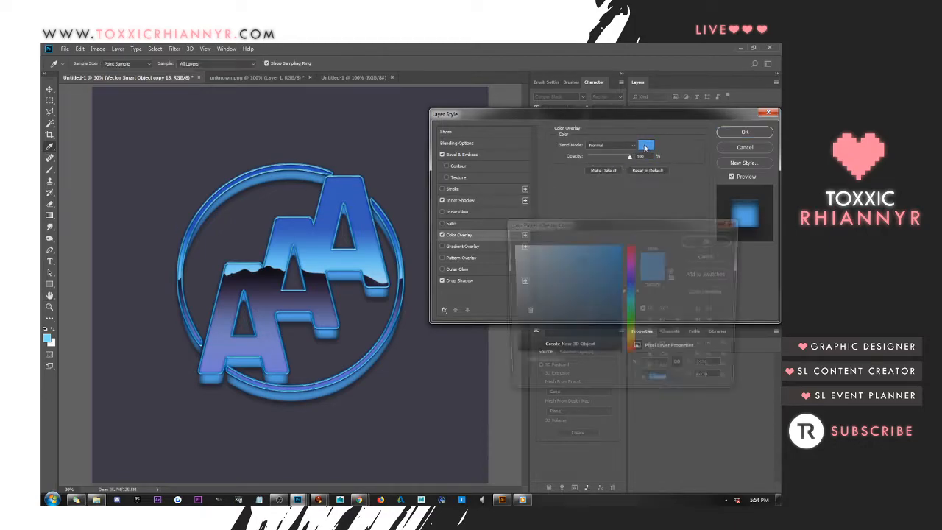
mouse_move(539, 285)
mouse_down()
mouse_move(509, 315)
mouse_move(530, 319)
mouse_move(460, 324)
mouse_move(486, 334)
mouse_move(469, 337)
mouse_up()
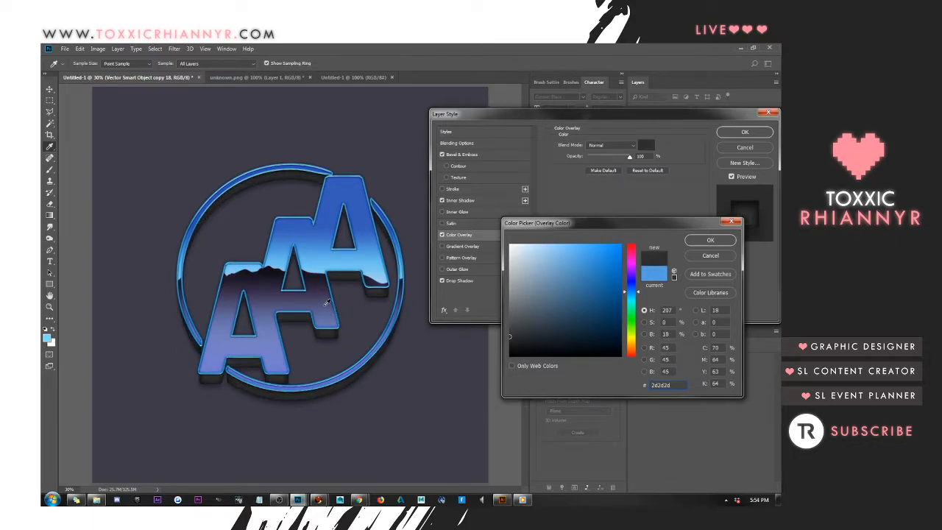
click(319, 281)
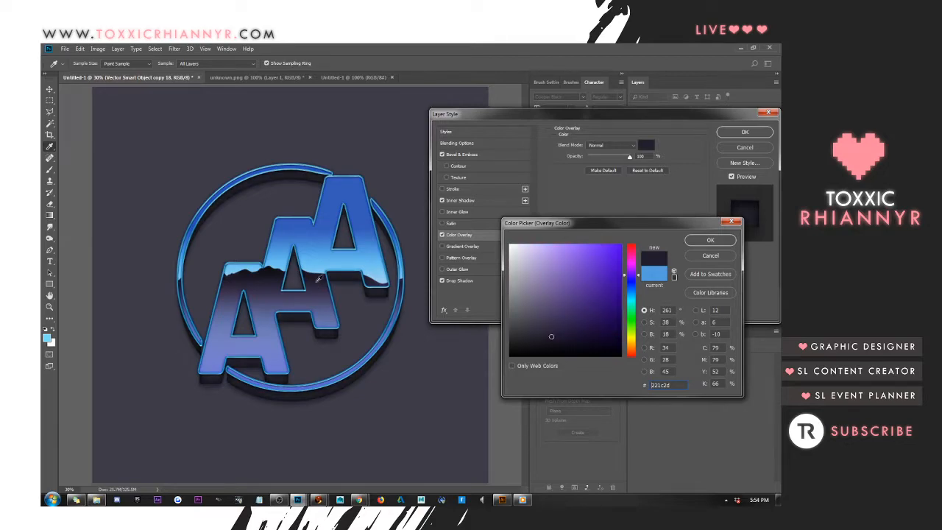
click(315, 294)
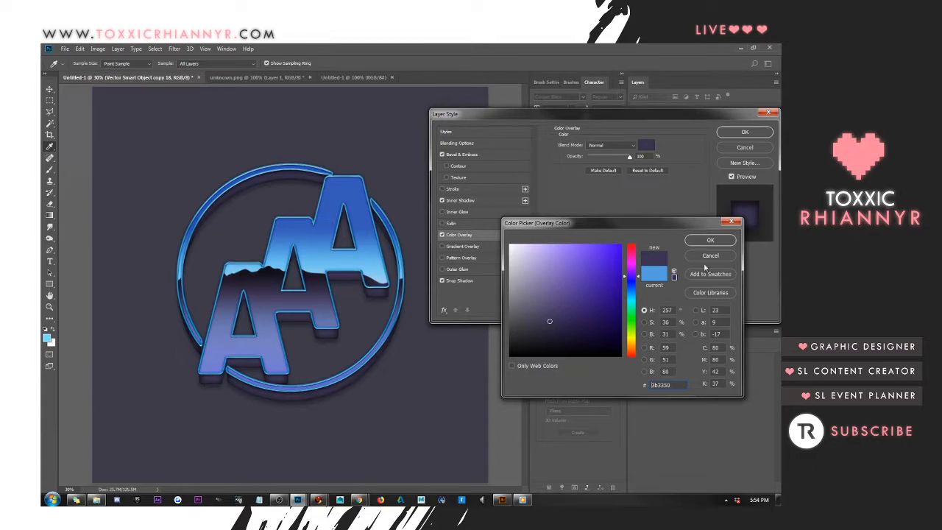
click(710, 241)
click(745, 132)
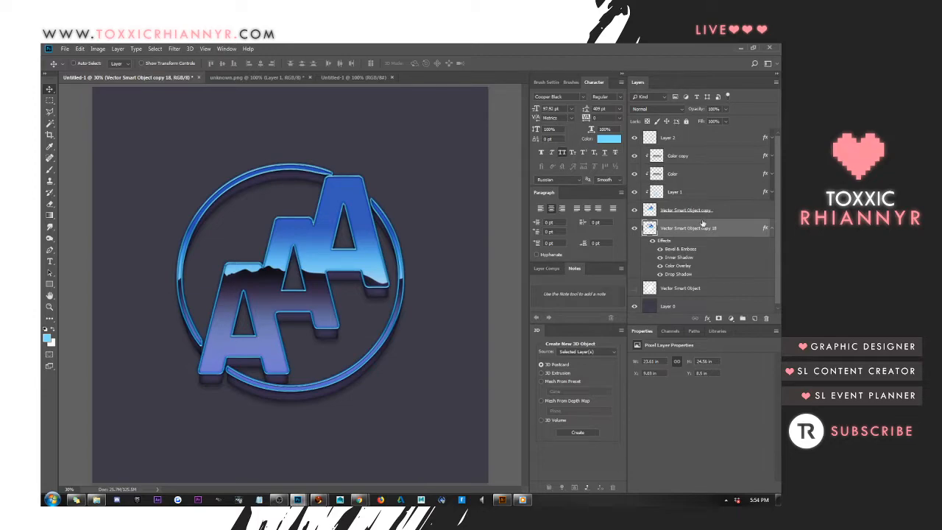
Outline the extrusion's shape on a new layer above it with a 5 px light blue outside stroke, and deselect
click(771, 230)
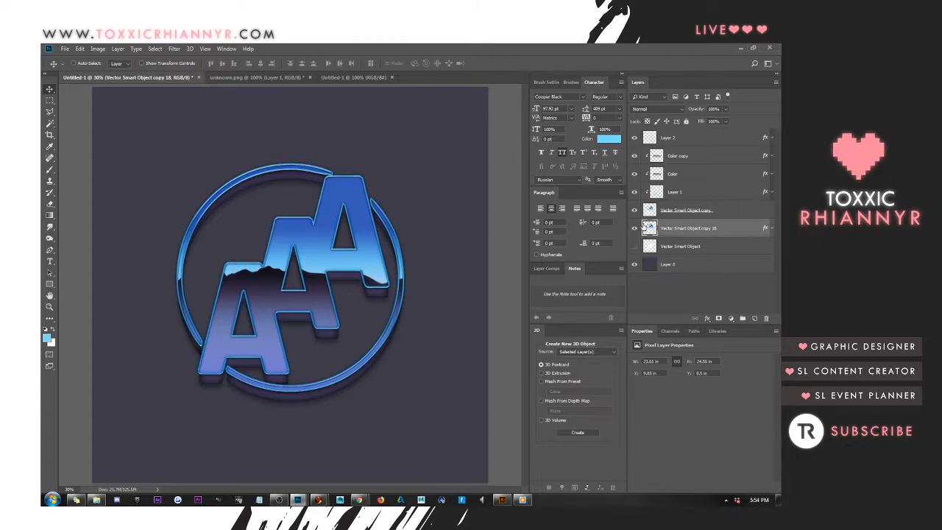
ctrl+click(651, 229)
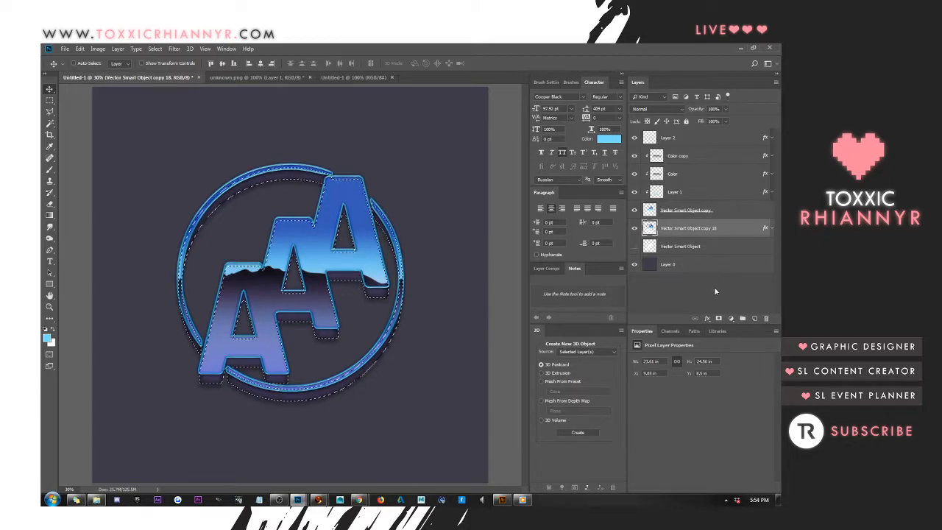
click(756, 319)
click(79, 49)
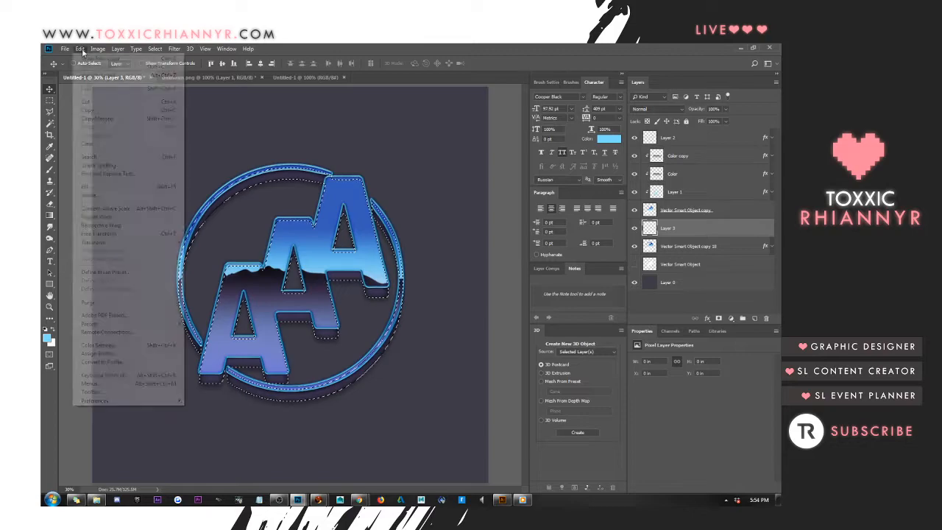
click(101, 195)
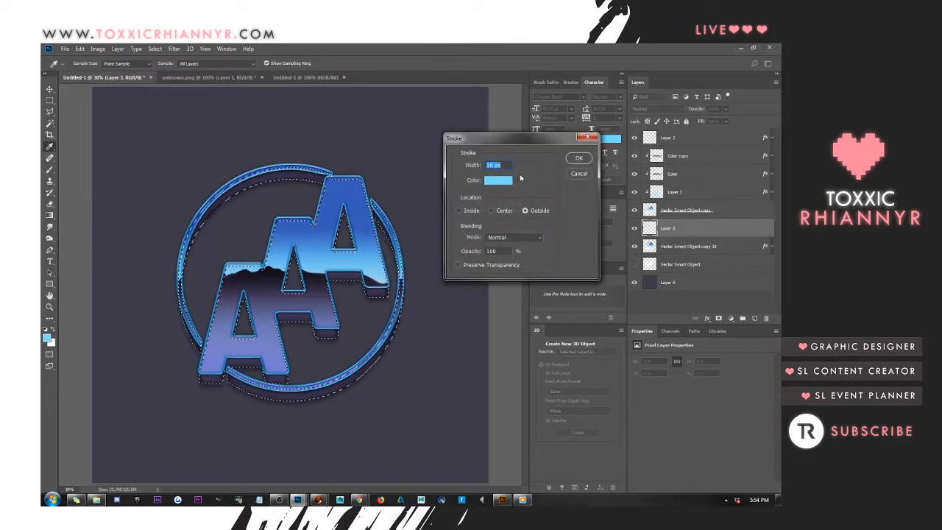
click(578, 158)
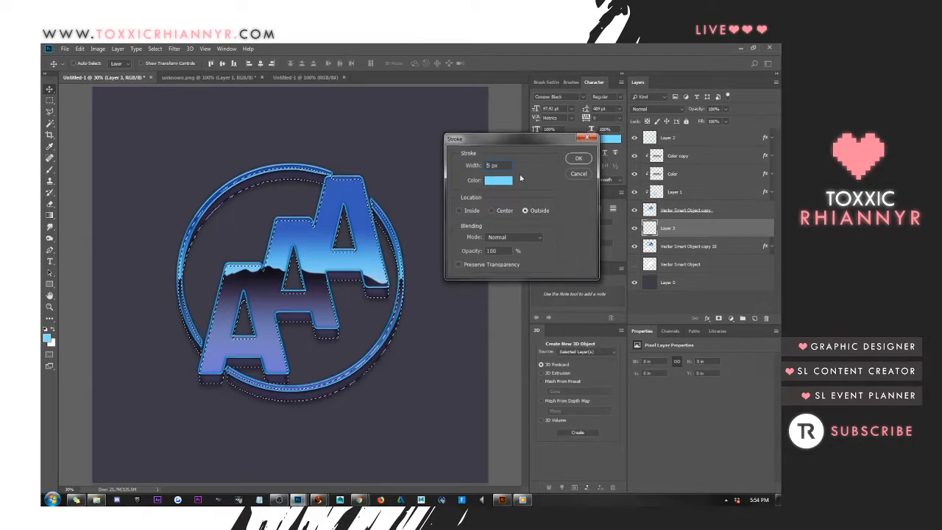
key(ctrl+d)
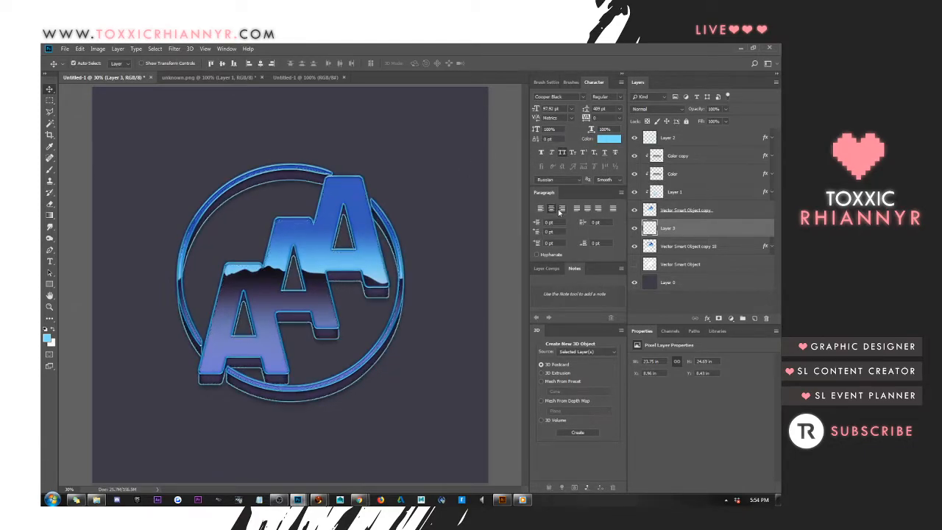
Apply a grey preset style with bevel, inner glow, satin, gradient overlay and drop shadow to Layer 3, and raise its fill opacity to 100%
right_click(716, 223)
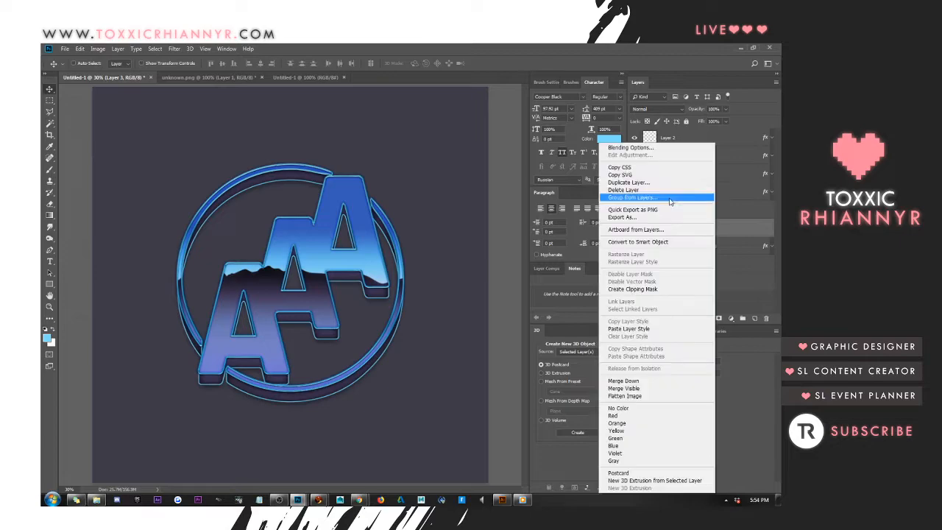
click(643, 151)
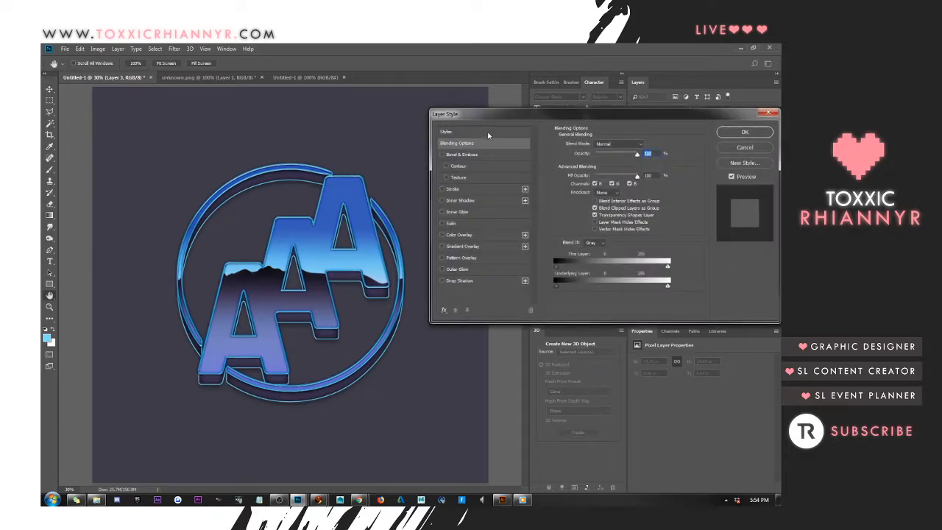
click(486, 131)
click(562, 151)
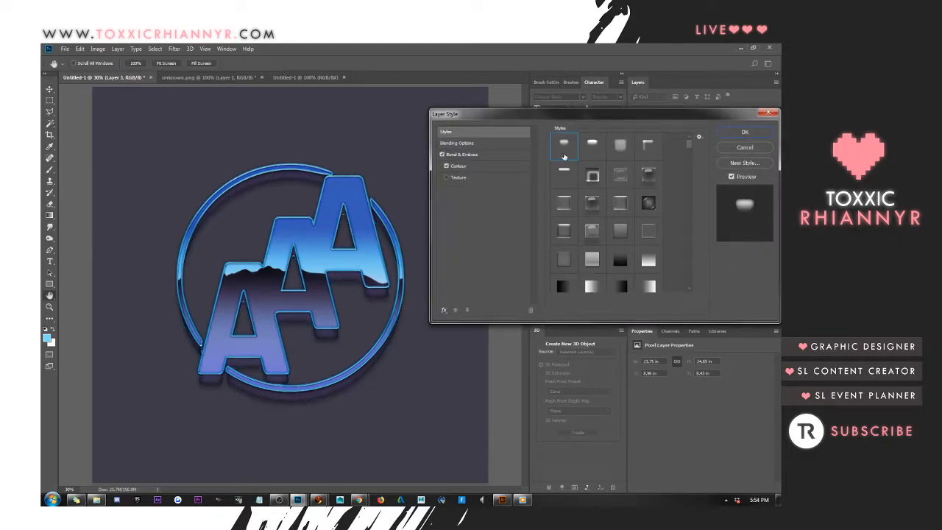
click(592, 231)
click(621, 237)
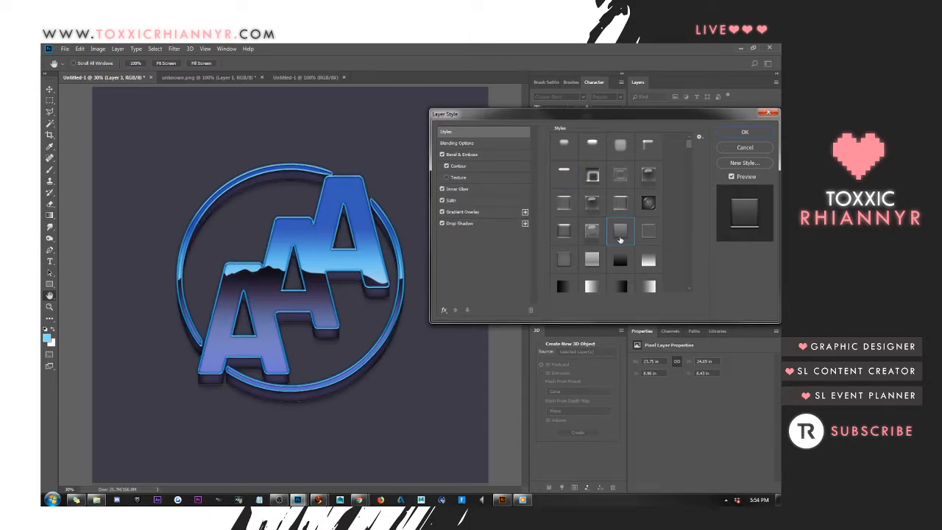
click(497, 143)
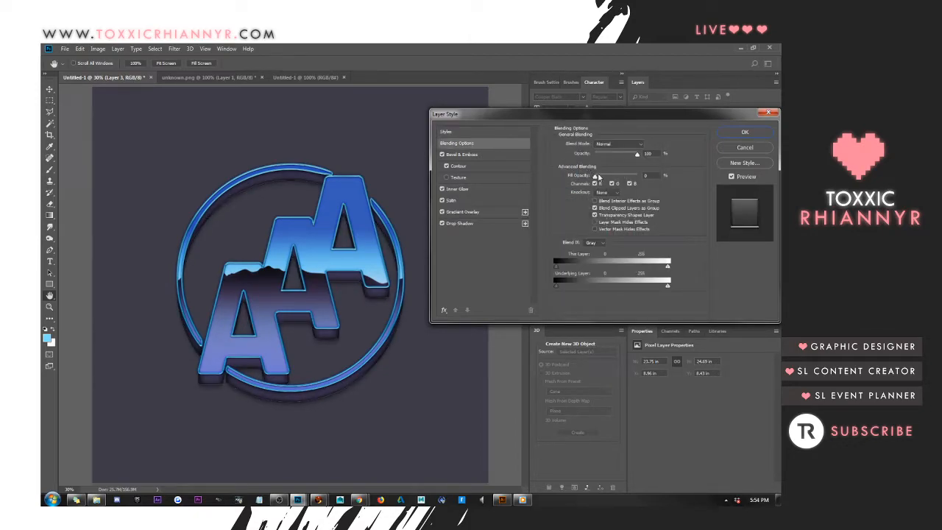
drag(609, 180, 696, 173)
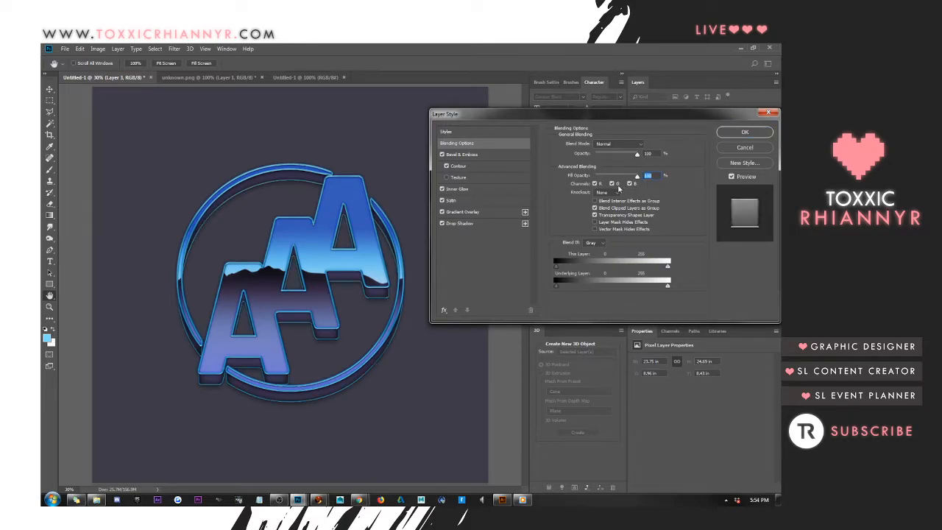
Set the Inner Glow of Layer 3 to 54% opacity and a size of 0 px
click(495, 155)
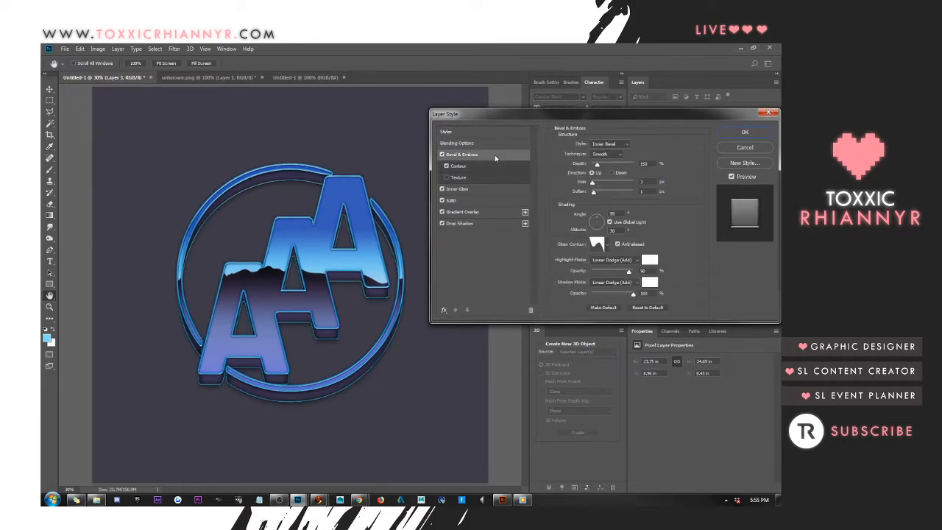
click(471, 189)
mouse_move(604, 155)
mouse_down()
mouse_move(587, 159)
mouse_move(630, 158)
mouse_move(610, 157)
mouse_up()
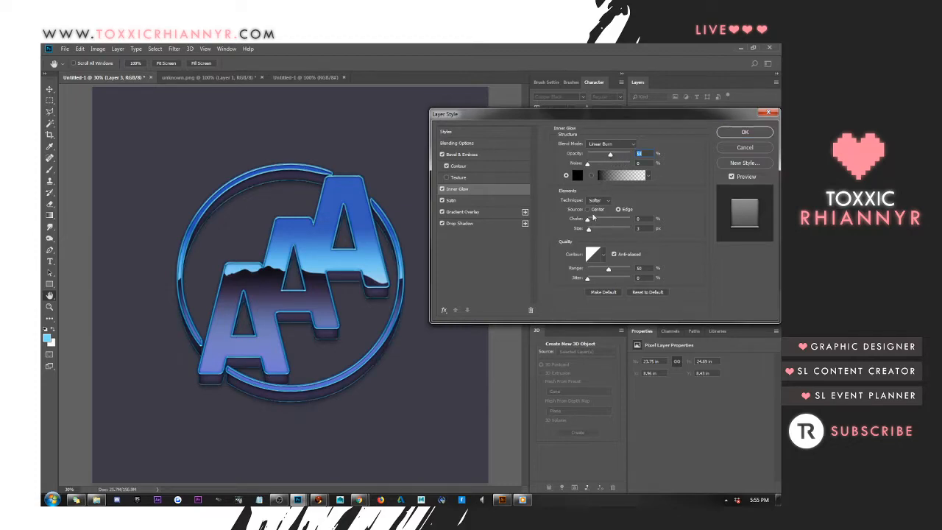
mouse_move(589, 230)
mouse_down()
mouse_move(601, 231)
mouse_move(587, 230)
mouse_up()
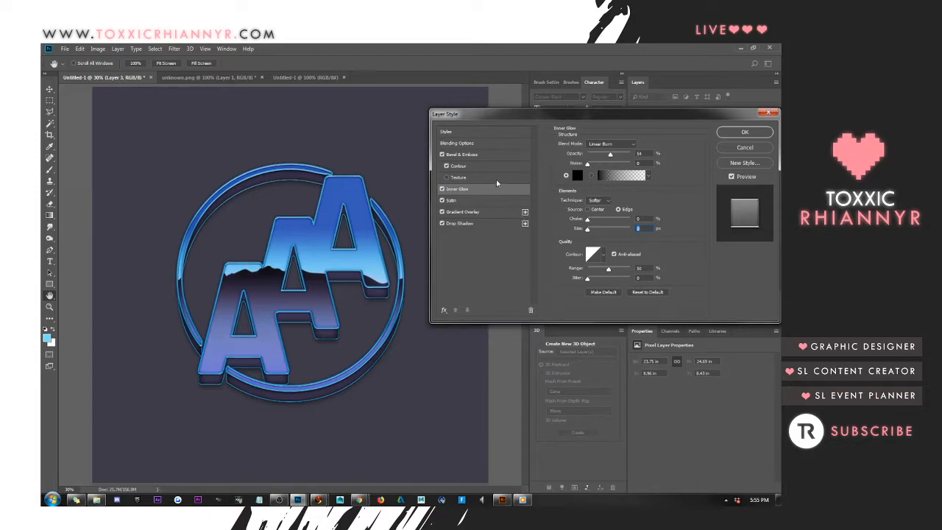
Set the Bevel & Emboss of Layer 3 to 209% depth and 10 px soften, keeping the layer's opacity at 100%
click(463, 154)
drag(598, 166, 633, 192)
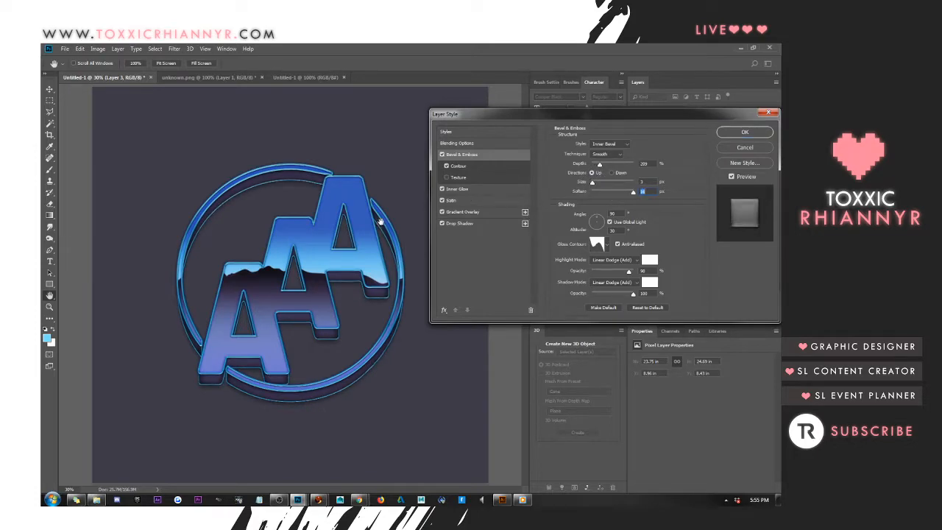
text(0)
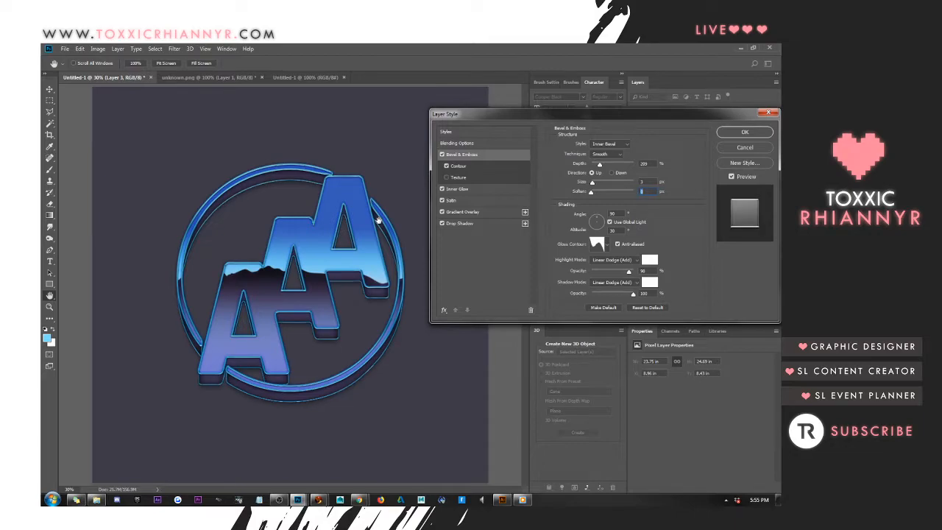
key(Up)
key(Up)
key(Up)
key(Up)
key(Up)
key(Up)
key(Up)
key(Up)
key(Up)
key(Up)
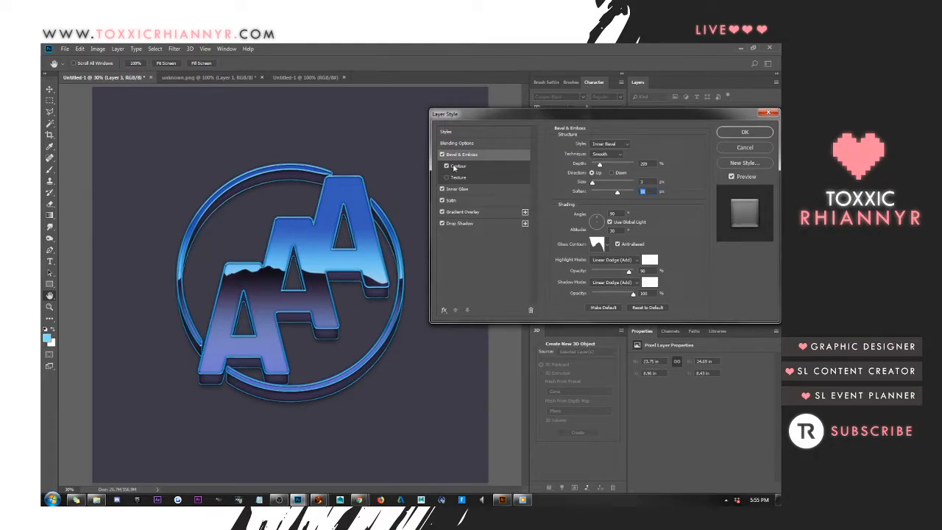
click(484, 143)
mouse_move(637, 156)
mouse_down()
mouse_move(576, 156)
mouse_move(639, 156)
mouse_up()
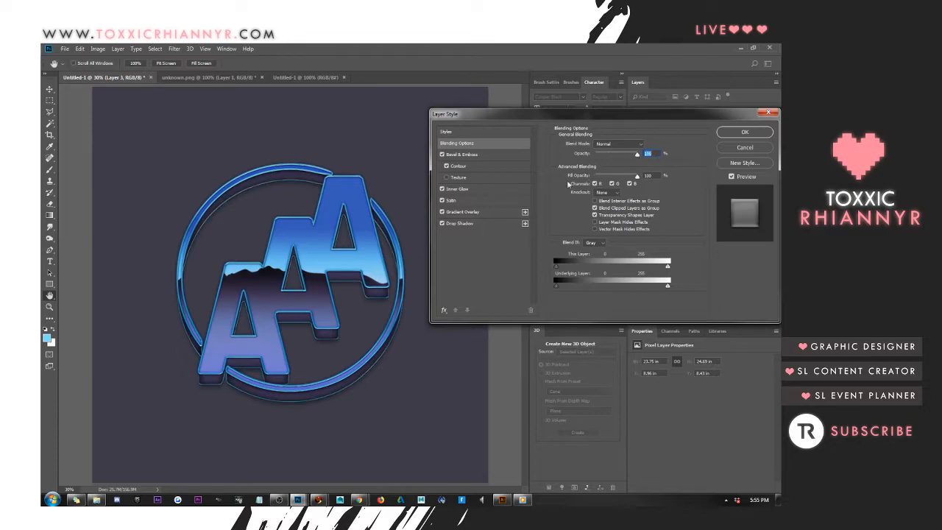
Set the Drop Shadow size of Layer 3 to 35 px and increase its distance
click(472, 189)
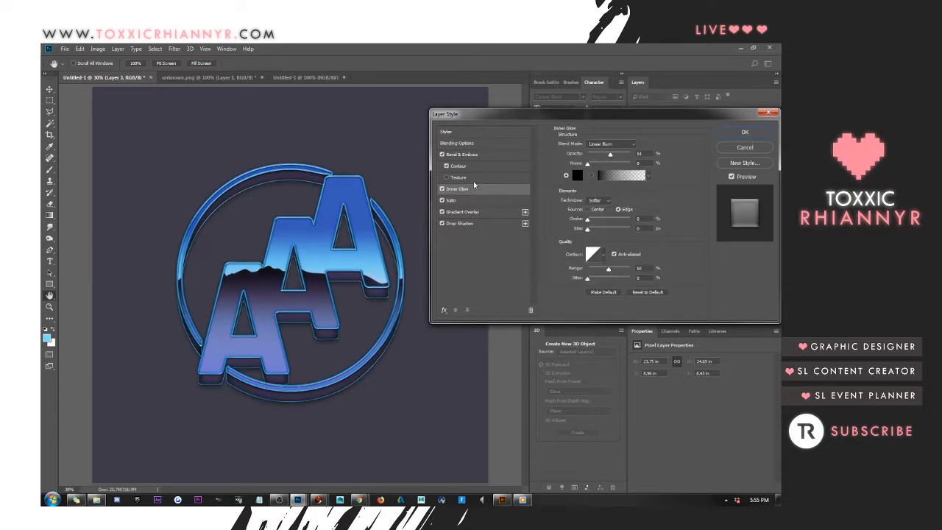
click(487, 223)
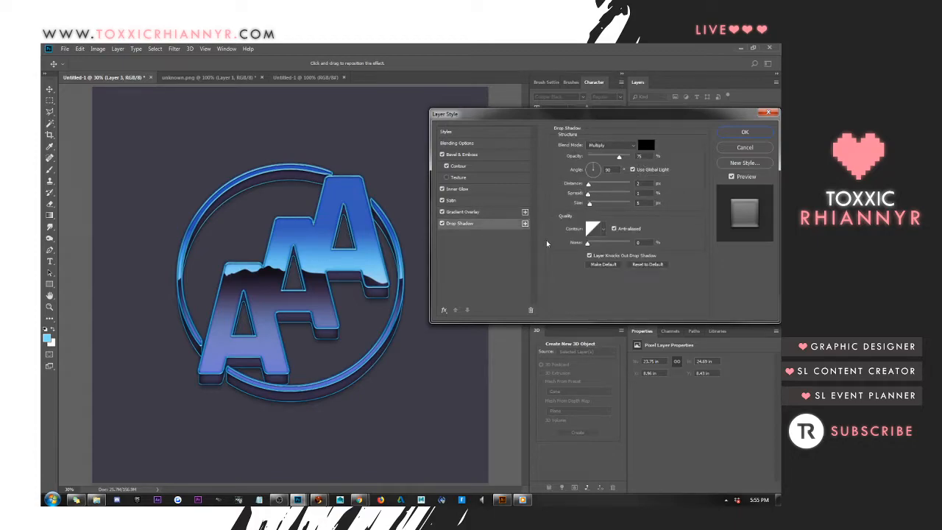
drag(647, 203, 413, 235)
text(1035)
drag(647, 183, 510, 178)
key(shift+Up)
key(shift+Up)
key(shift+Up)
key(shift+Up)
key(shift+Up)
key(shift+Up)
key(shift+Up)
key(shift+Up)
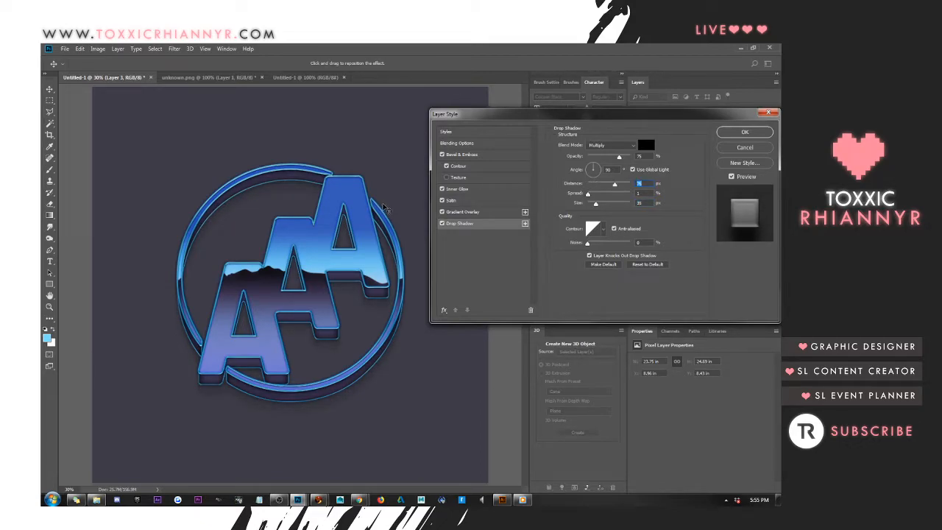
key(shift+Down)
key(shift+Down)
Turn off the Inner Glow, Satin and Gradient Overlay effects on Layer 3, keeping Bevel & Emboss and Drop Shadow
click(455, 154)
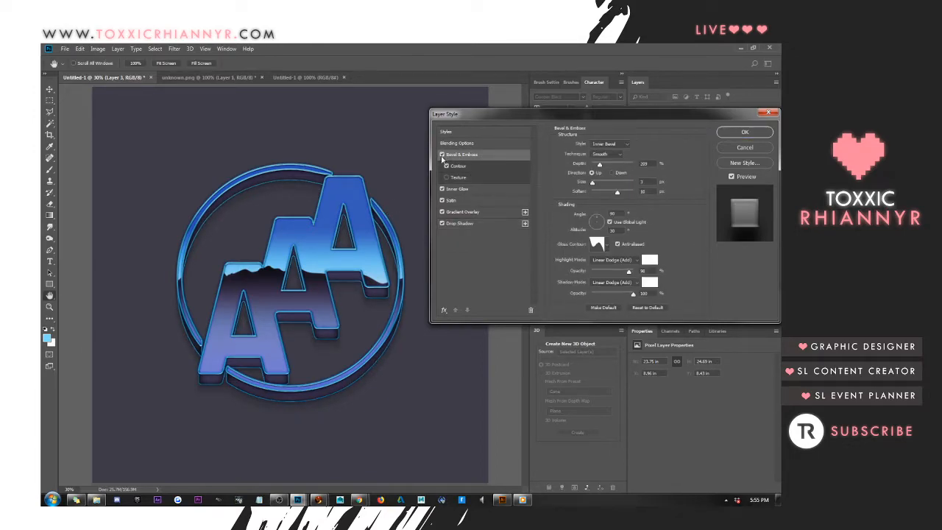
click(442, 190)
click(442, 200)
click(441, 212)
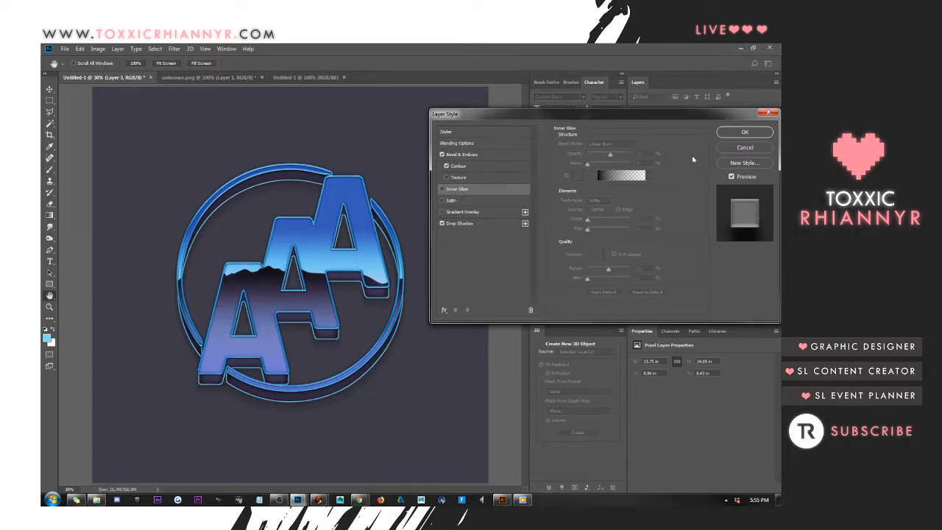
Accept the current layer style settings and delete Layer 3
click(745, 132)
right_click(707, 226)
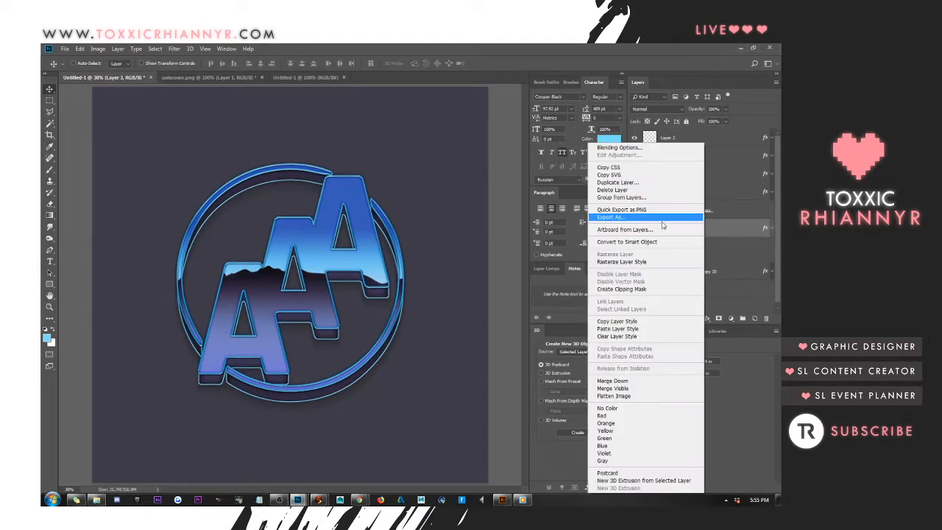
click(633, 190)
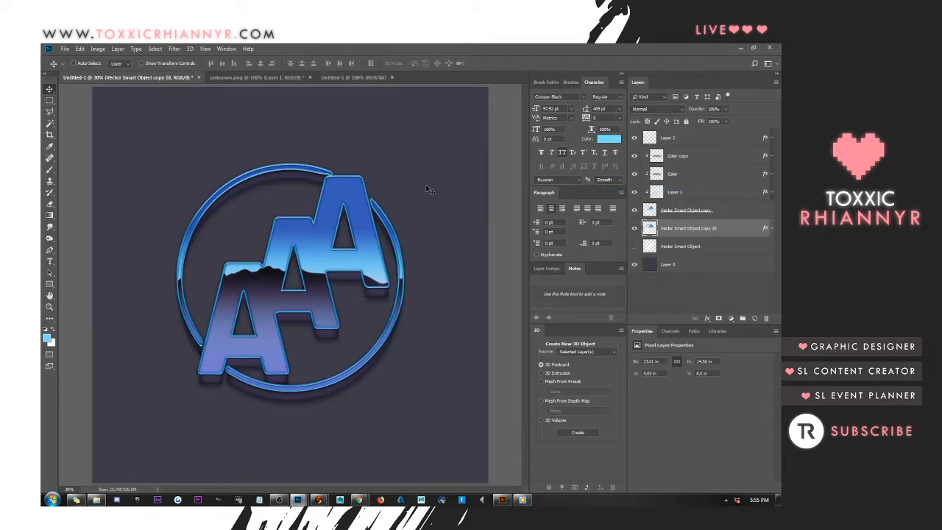
Adjust the Drop Shadow distance of Vector Smart Object copy 18 and slightly lower the shadow's opacity
right_click(673, 230)
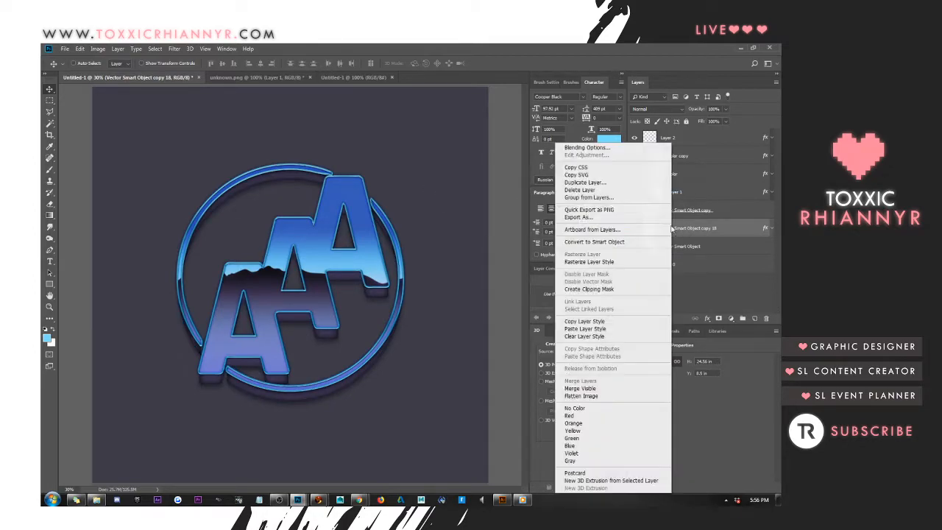
click(585, 147)
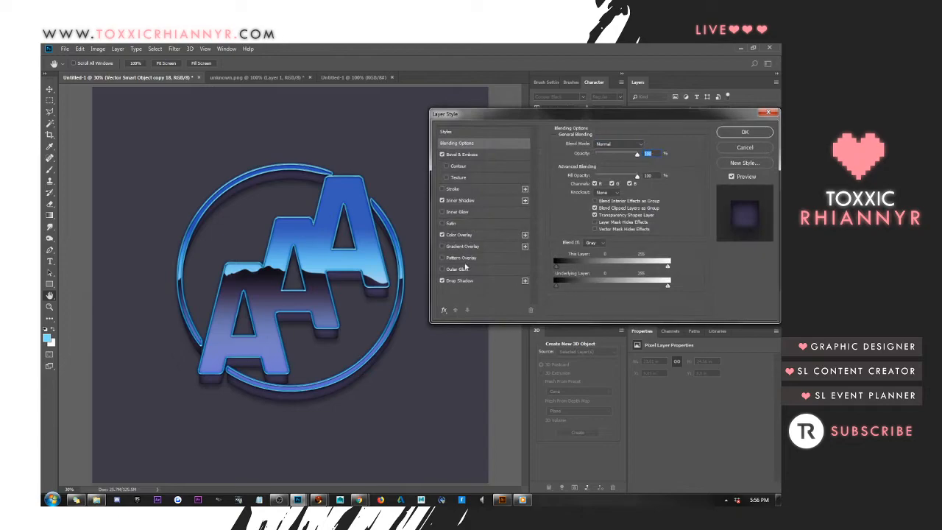
click(460, 280)
text(30)
key(Up)
key(Up)
key(Up)
key(Up)
key(Up)
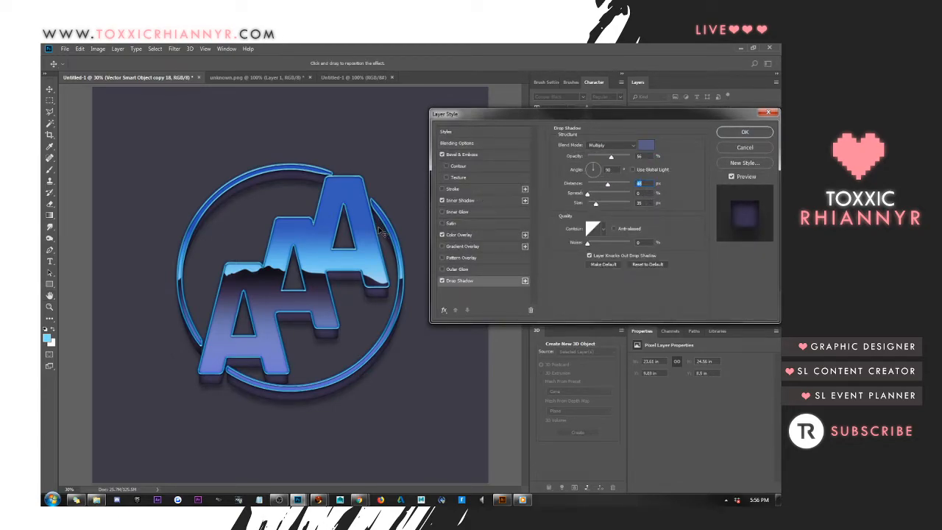
mouse_move(613, 159)
mouse_down()
mouse_move(601, 160)
mouse_move(610, 161)
mouse_up()
key(Return)
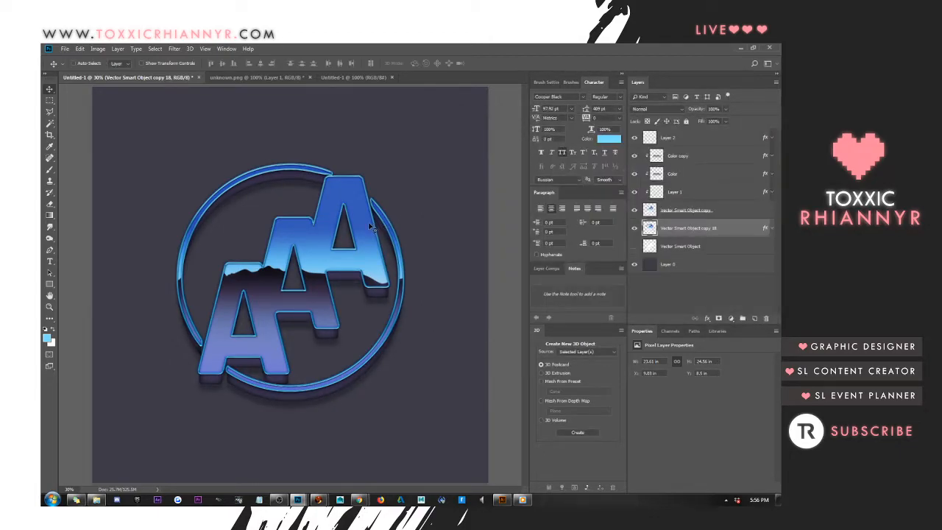
Compare the logo with and without Layer 2, and examine that layer's Gradient Overlay settings
click(703, 139)
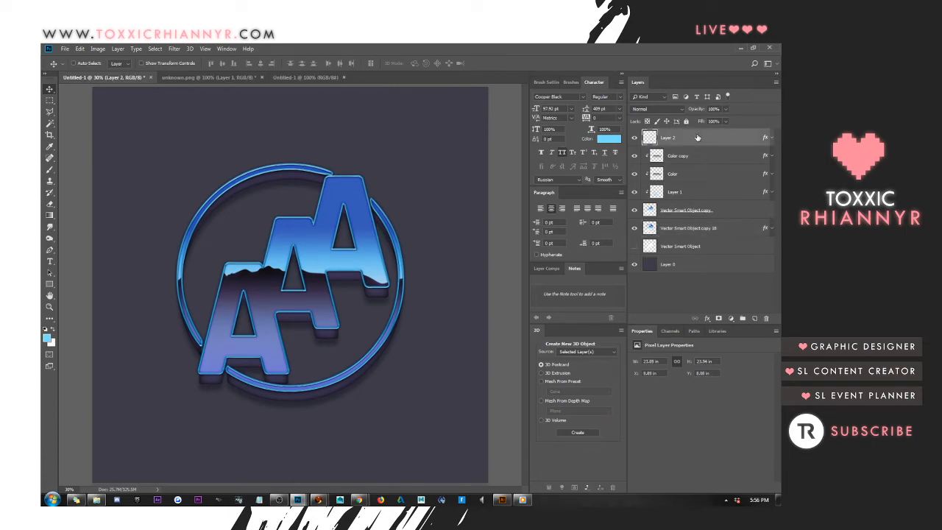
click(635, 138)
click(636, 139)
right_click(688, 147)
click(672, 144)
click(480, 215)
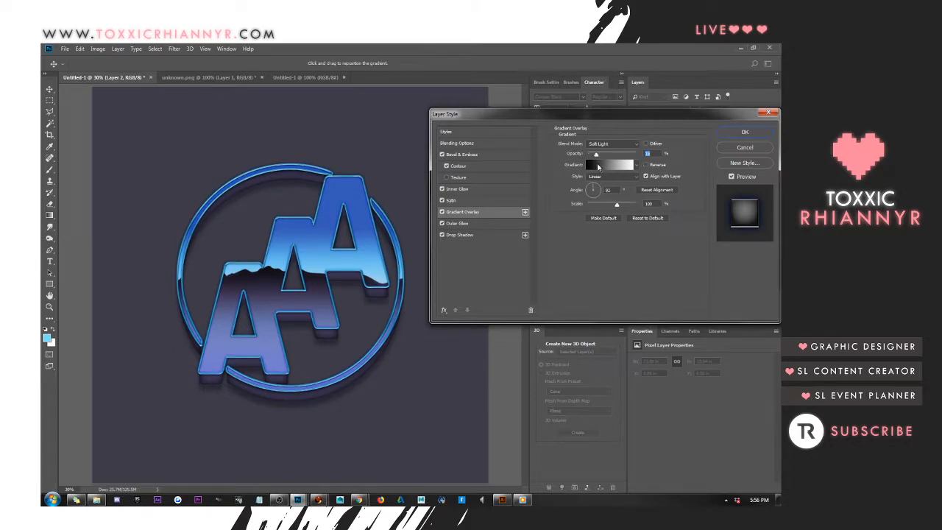
click(742, 133)
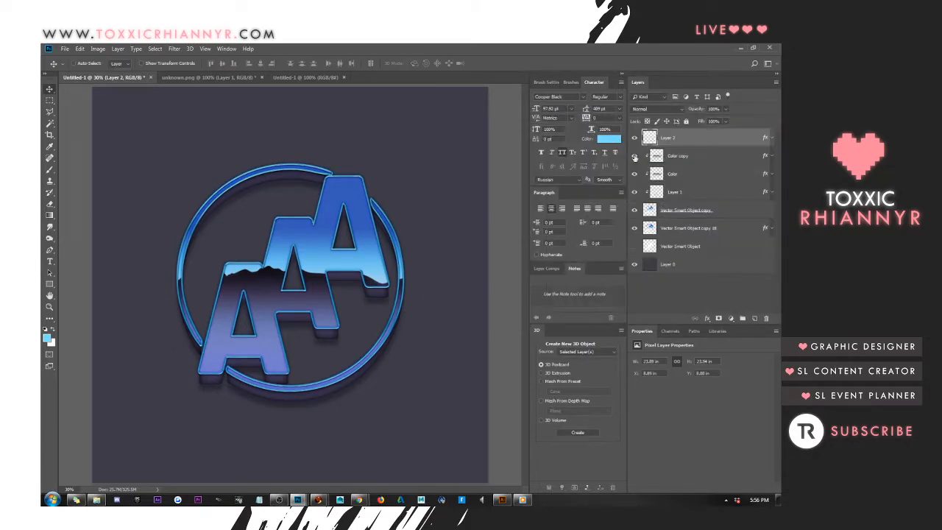
Duplicate the Vector Smart Object copy layer and move the duplicate to the top of the layer stack
click(676, 212)
key(ctrl+j)
drag(714, 214, 698, 141)
Apply the first glossy bevel preset style to Vector Smart Object copy 2 and collapse its effects list
right_click(698, 142)
click(695, 142)
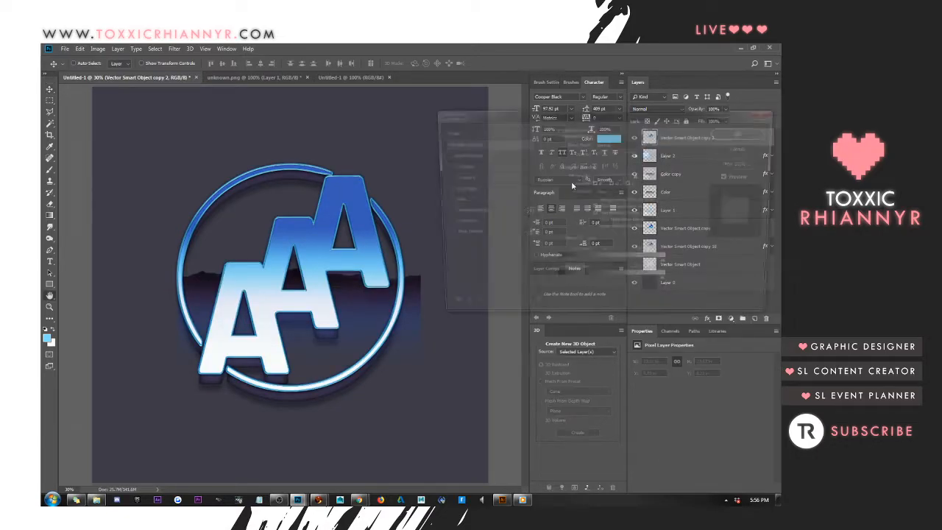
click(509, 132)
click(556, 146)
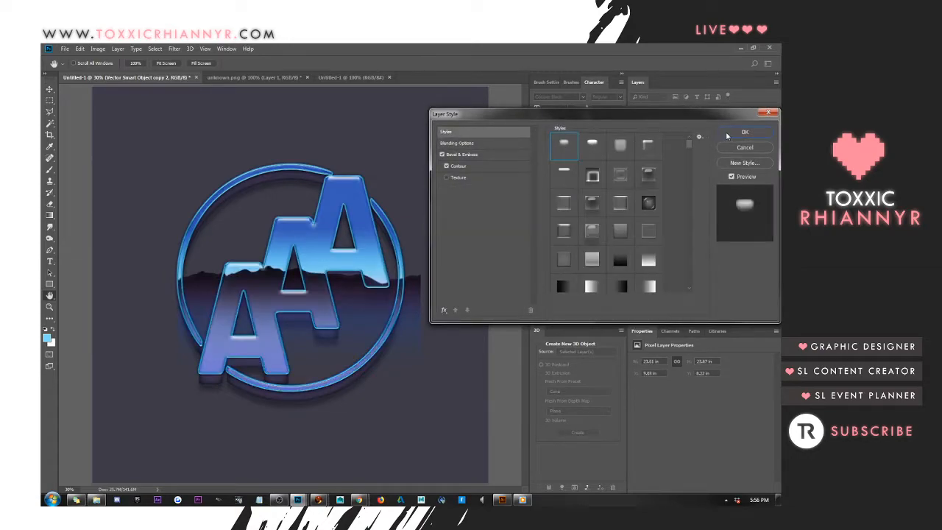
click(745, 133)
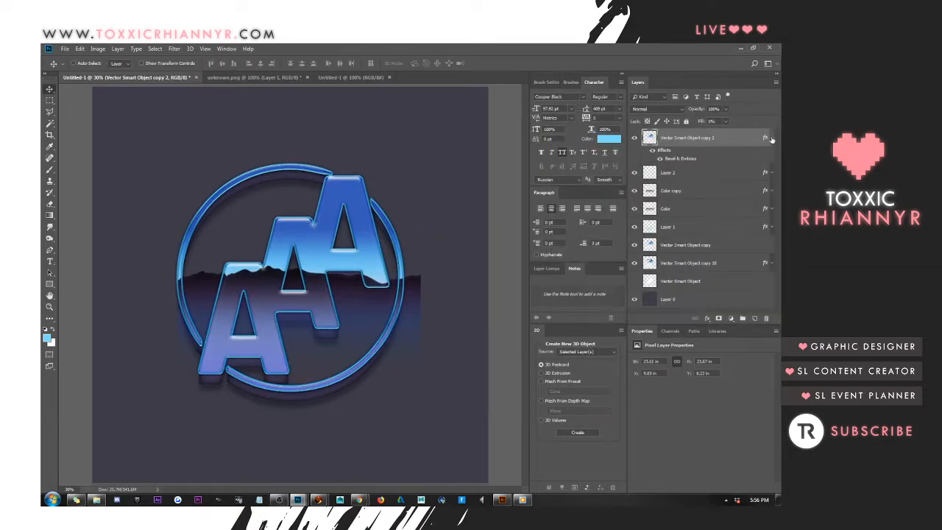
click(771, 138)
Clip Layer 1, Color and Color copy to the Vector Smart Object copy layer again
click(681, 174)
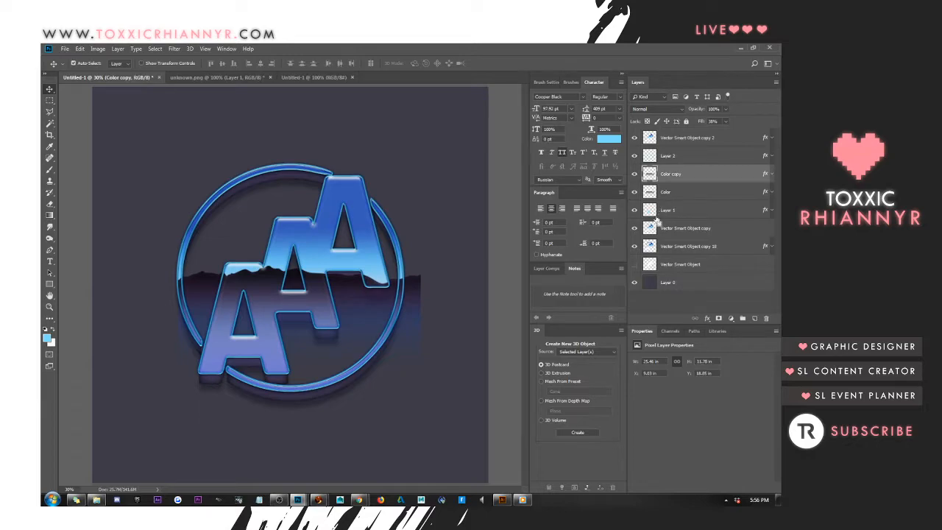
ctrl+click(676, 190)
ctrl+click(678, 210)
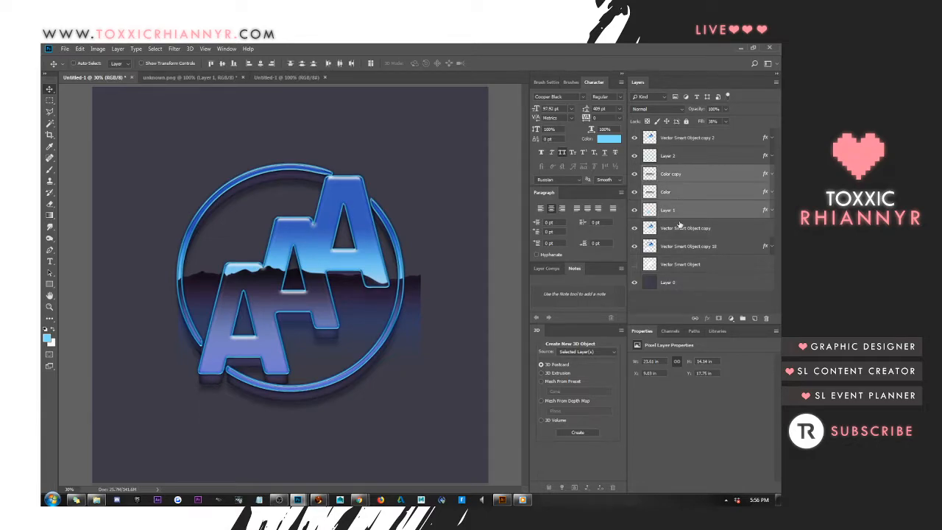
drag(679, 213, 674, 219)
click(683, 196)
alt+click(683, 200)
click(679, 178)
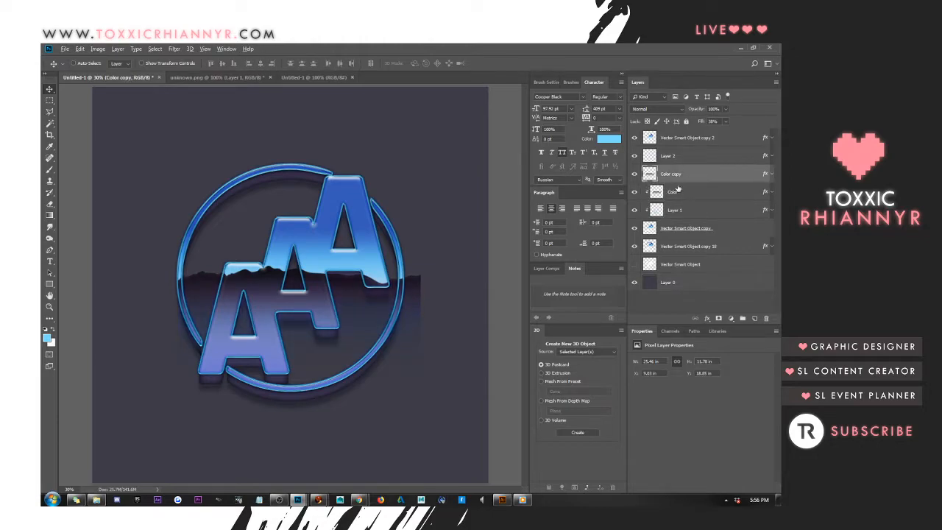
alt+click(679, 183)
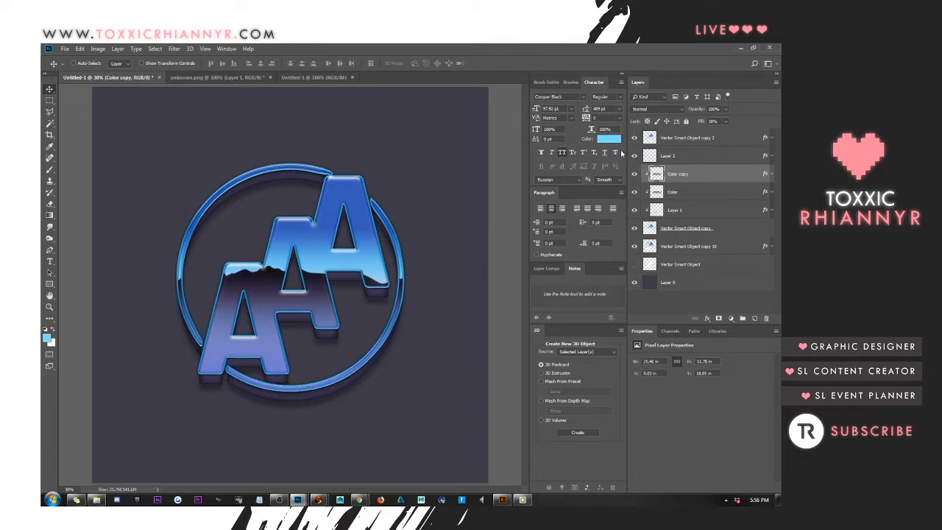
Hide and show Layer 2 to compare the logo with and without its glowing outline
click(680, 140)
click(672, 157)
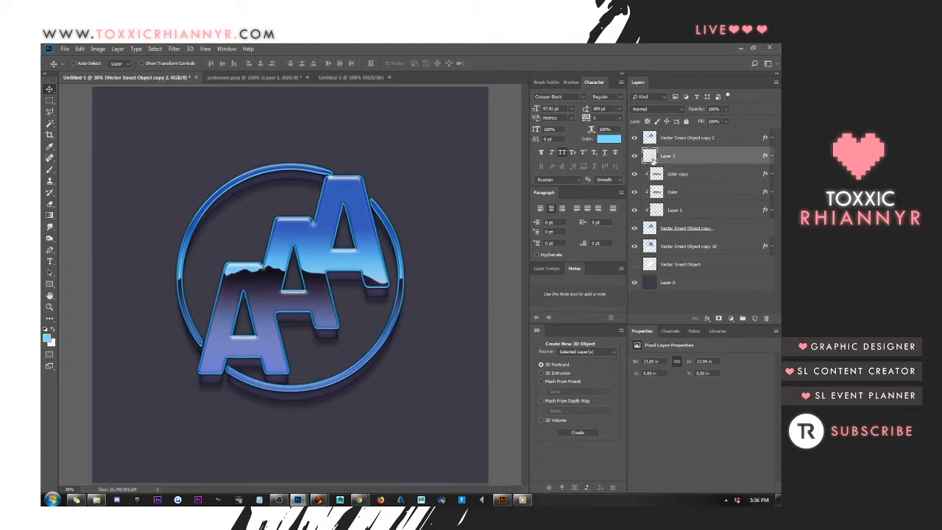
click(635, 156)
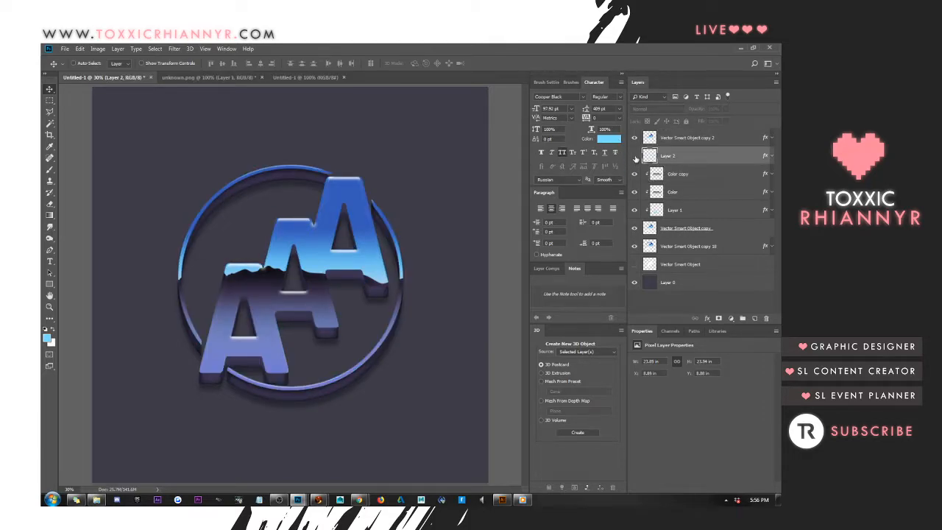
click(635, 156)
Duplicate the background Layer 0 and move the copy above all other layers
click(678, 282)
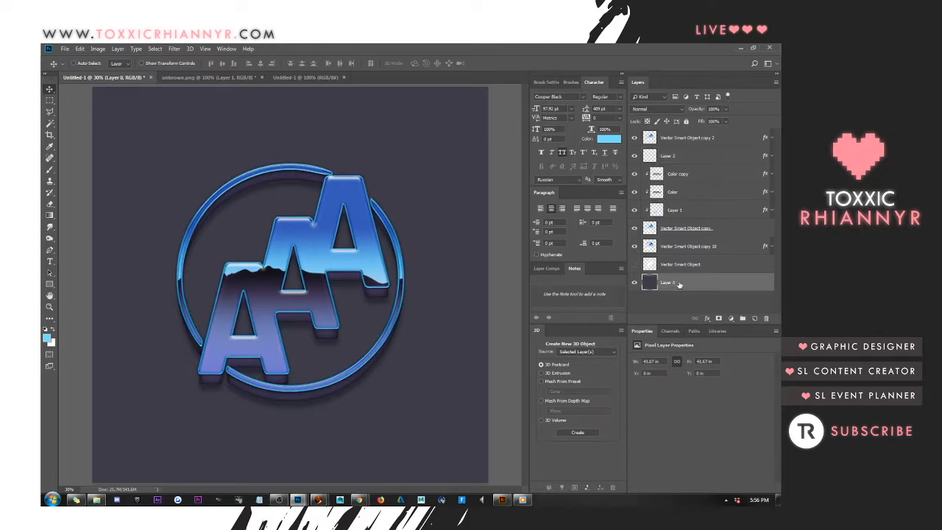
key(ctrl+j)
drag(686, 281, 655, 140)
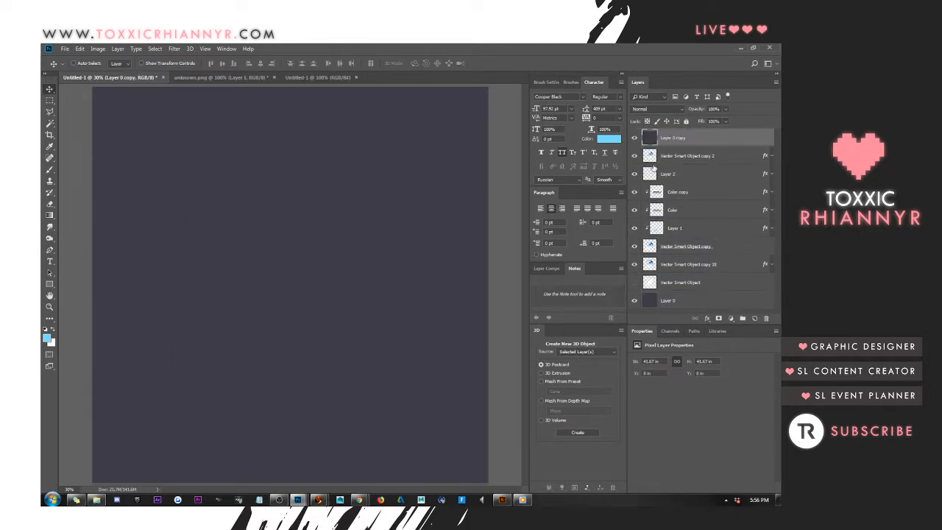
Set the Layer 0 copy to Lighten blend mode with 14% fill
click(655, 109)
click(659, 165)
click(702, 122)
scroll(412, 197, down, 20)
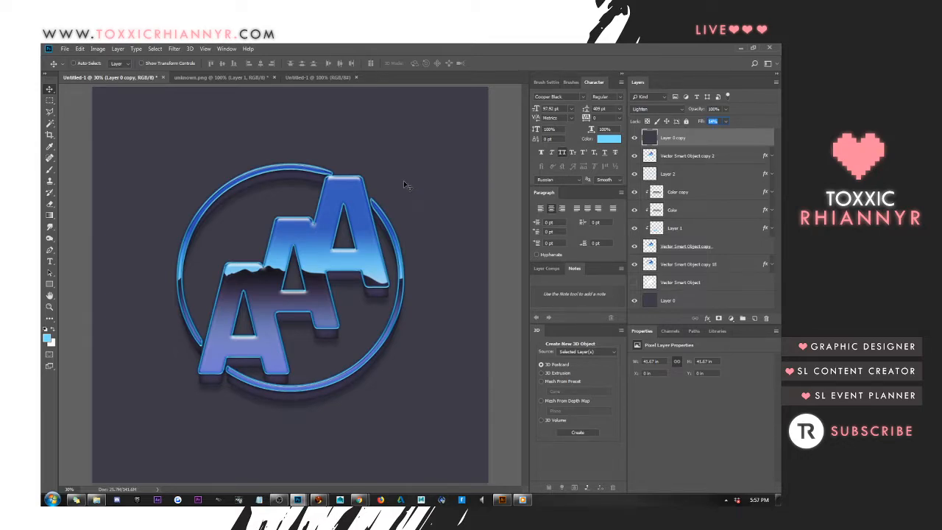
Switch to the browser showing the Flickr profile and duplicate its tab
key(alt+Tab)
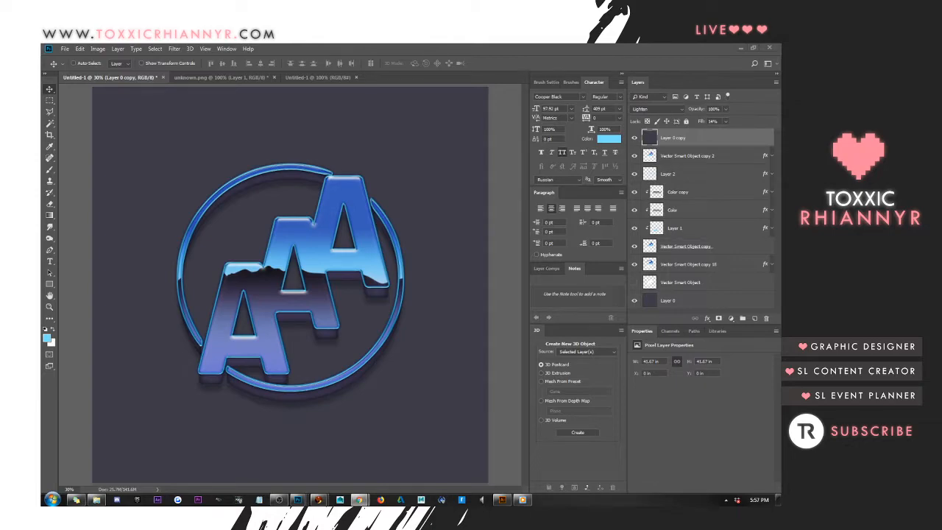
drag(780, 62, 343, 62)
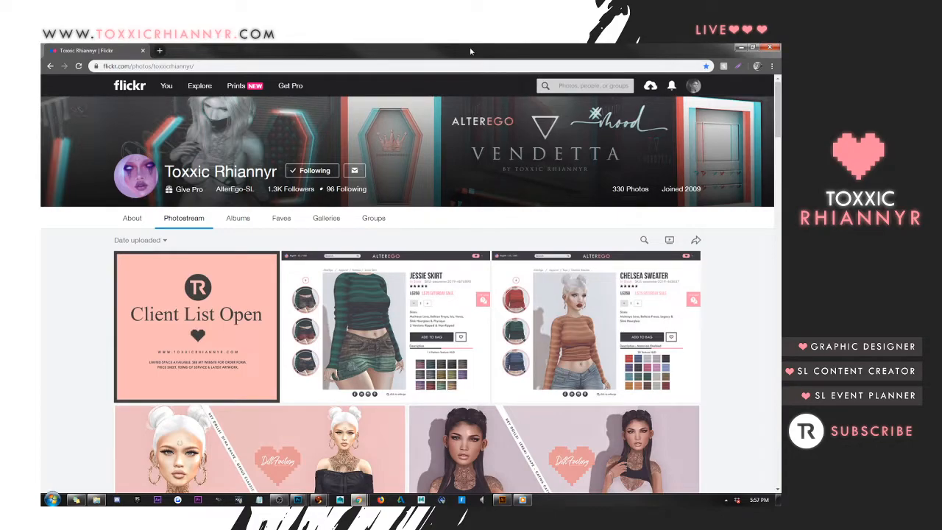
right_click(95, 51)
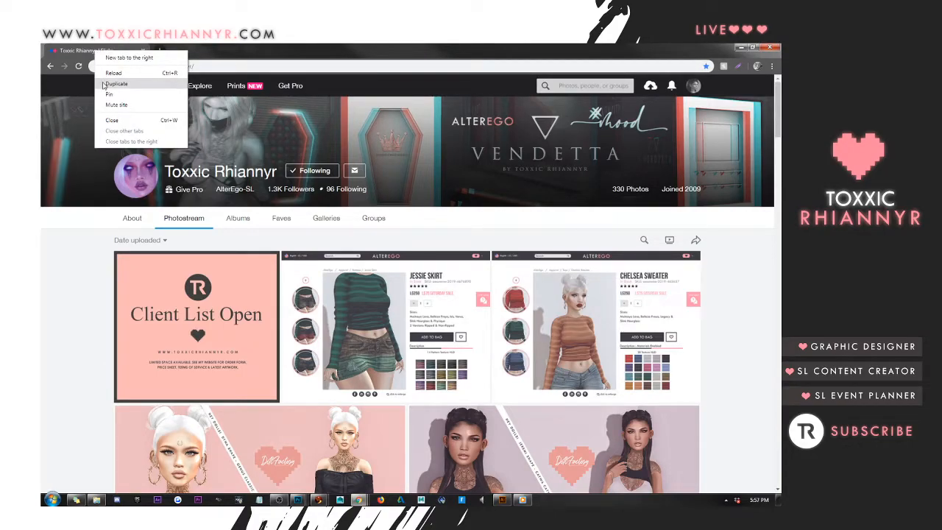
click(114, 83)
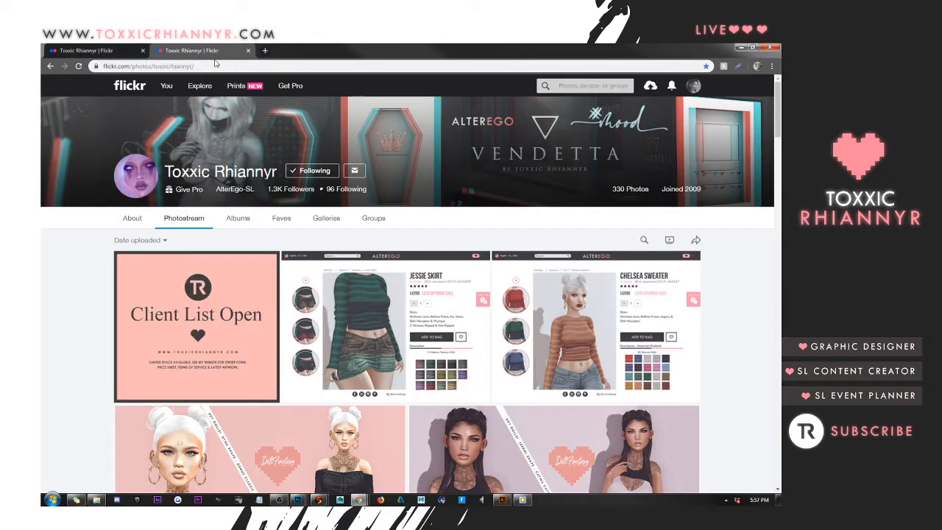
Open the account's own Flickr photostream and view its Following list in a new tab
mouse_move(167, 85)
click(175, 117)
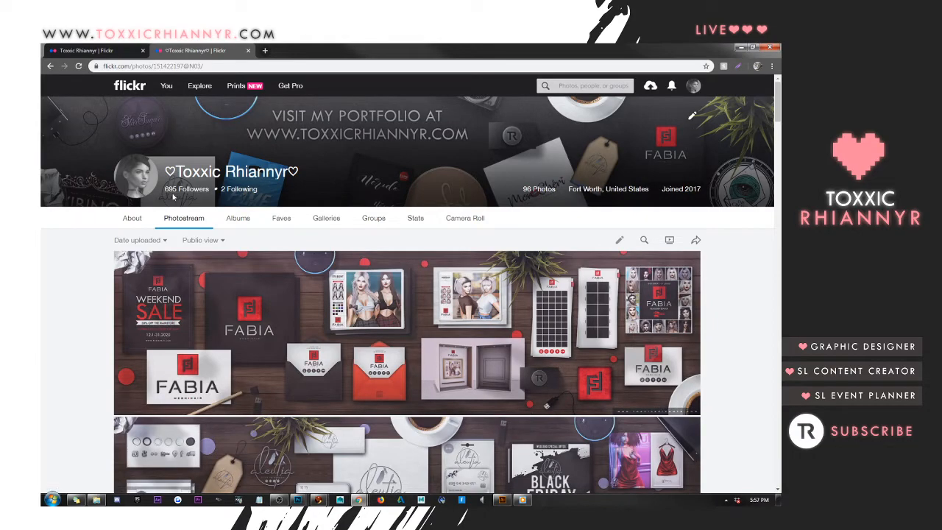
right_click(244, 192)
click(273, 194)
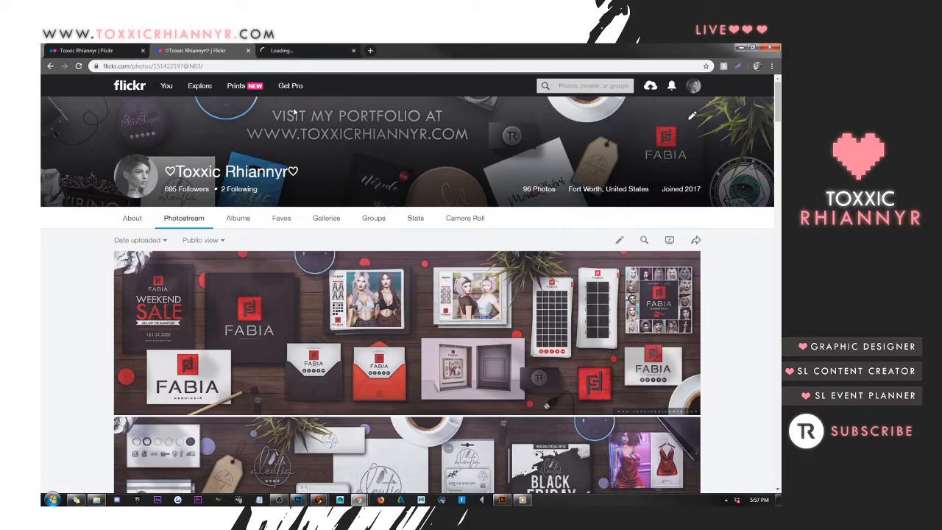
click(307, 53)
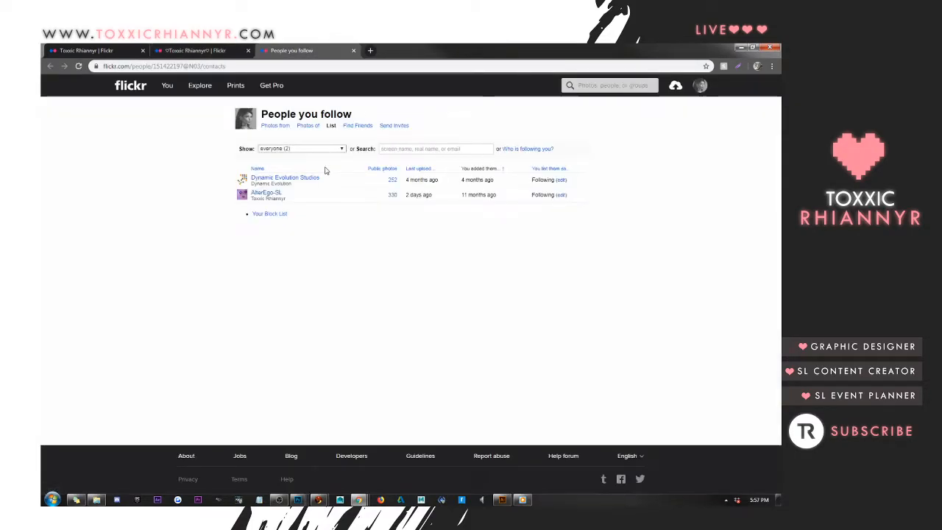
Examine the accounts Dynamic Evolution Studios and AlterEgo-SL in the People you follow list, and close that tab
triple_click(313, 181)
triple_click(277, 184)
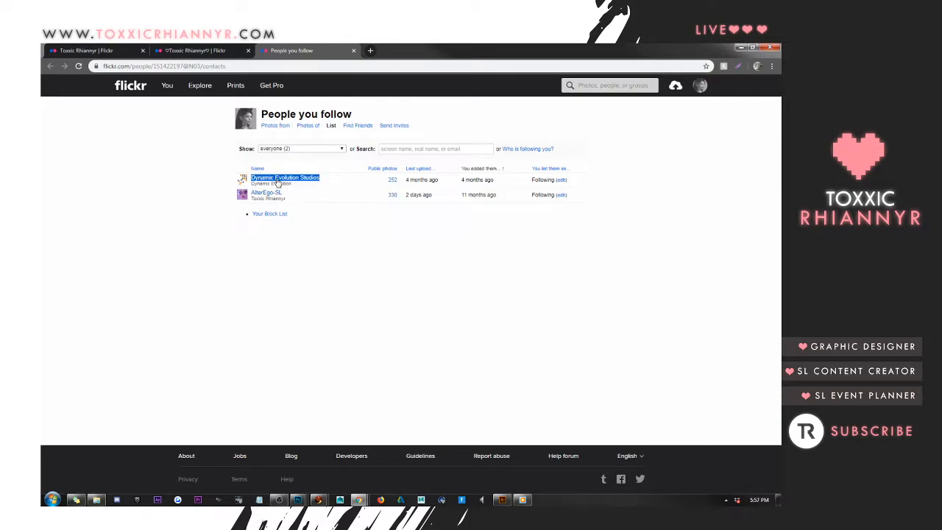
triple_click(274, 199)
drag(274, 197, 275, 195)
click(319, 82)
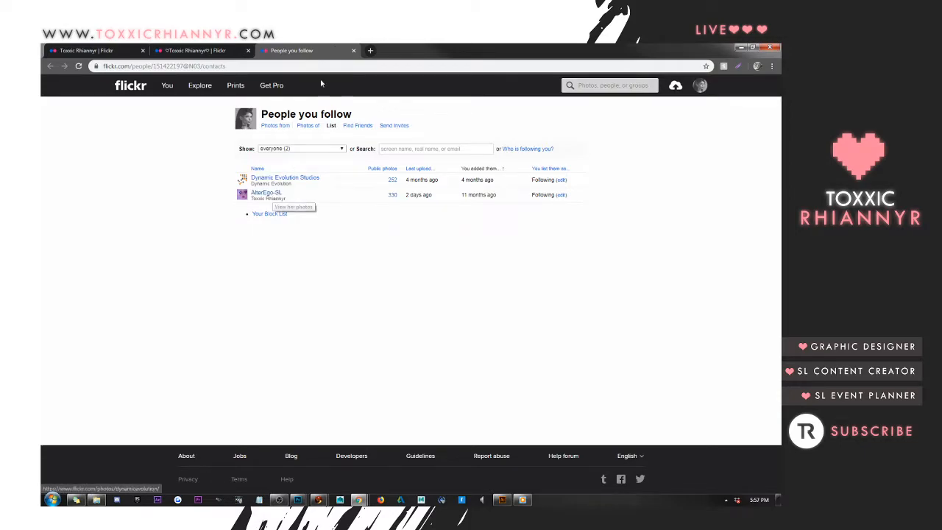
click(354, 51)
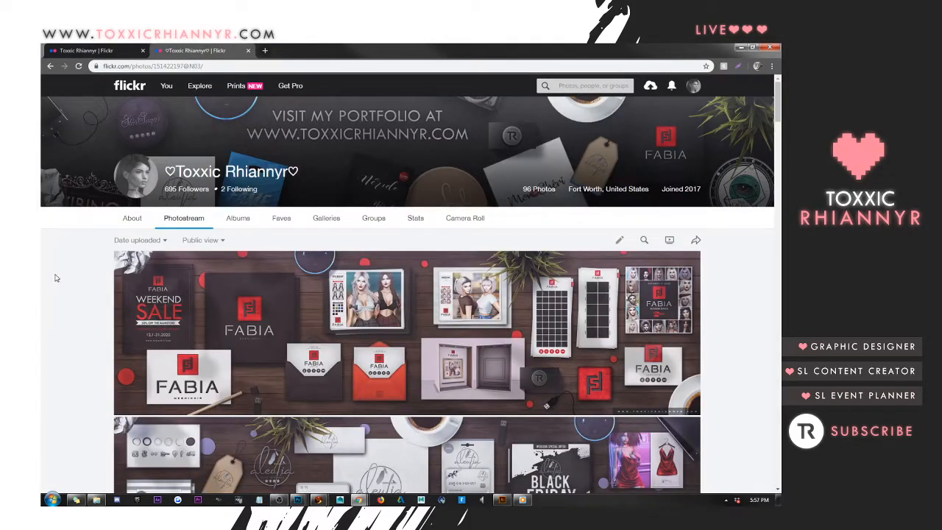
Browse the branding mockups in the photostream and return to its beginning
scroll(55, 274, down, 15)
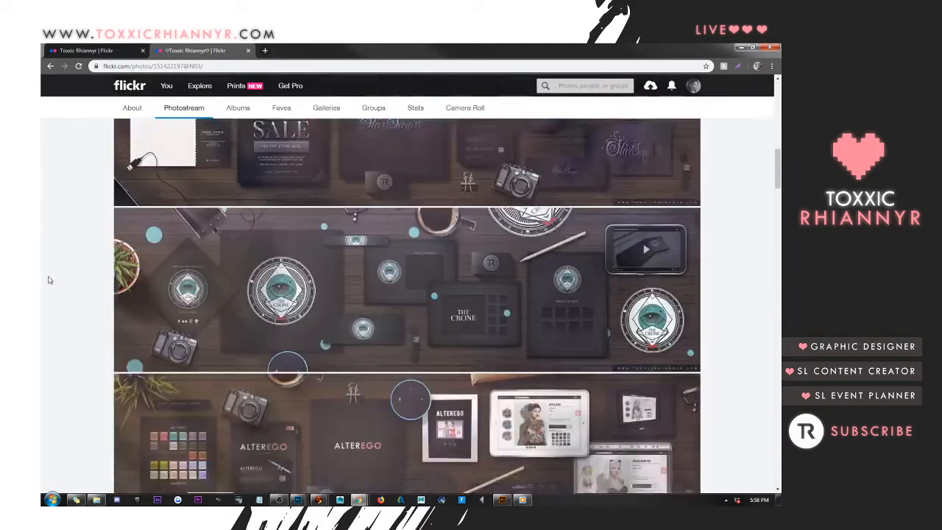
scroll(50, 280, down, 10)
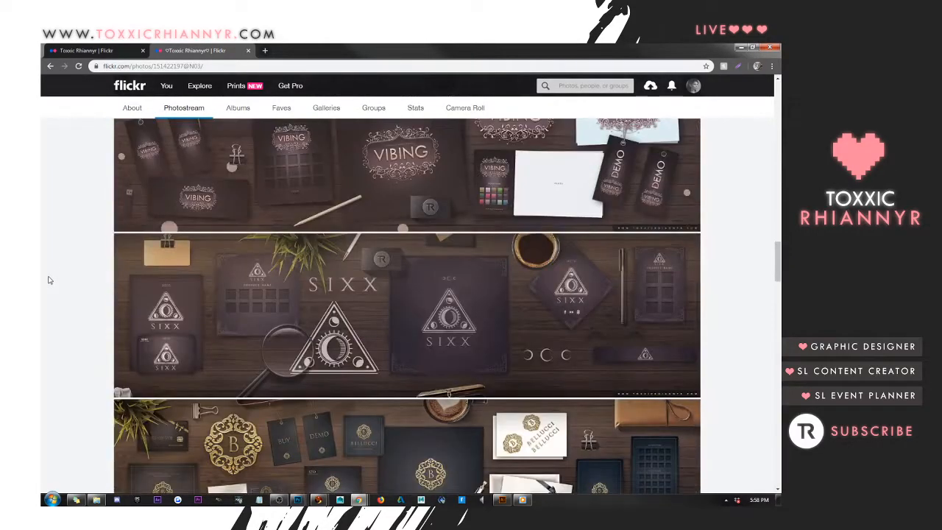
scroll(49, 279, down, 3)
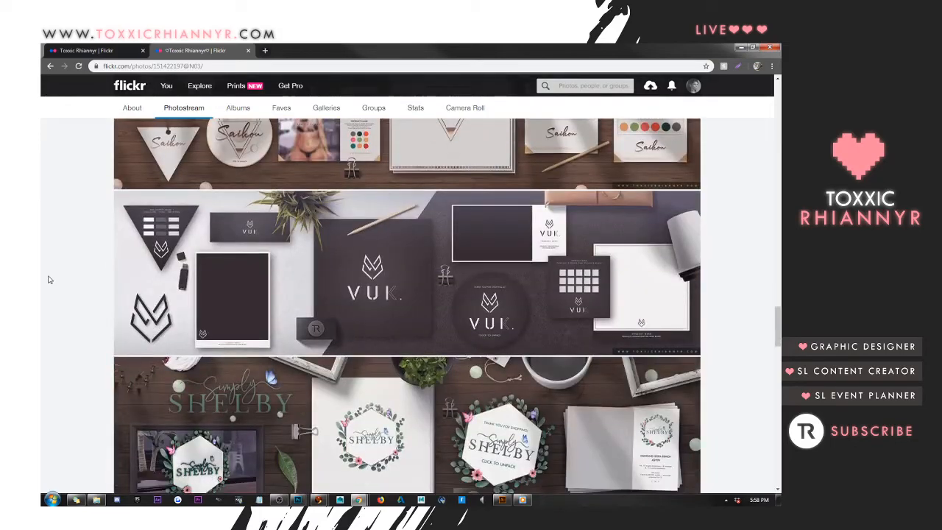
scroll(51, 267, up, 10)
scroll(51, 266, up, 15)
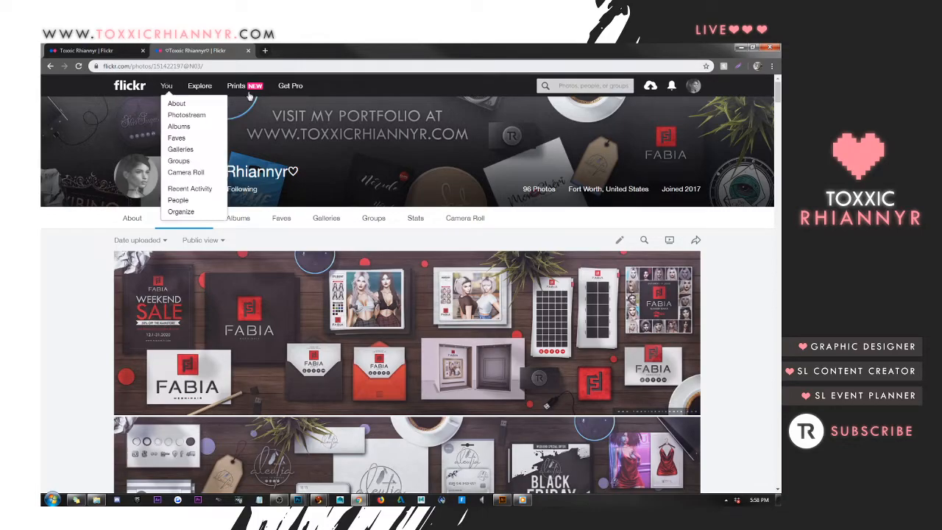
Show the first Flickr profile's photostream, and switch to Firestorm to frame a front close-up of the avatar's striped sweater
click(78, 50)
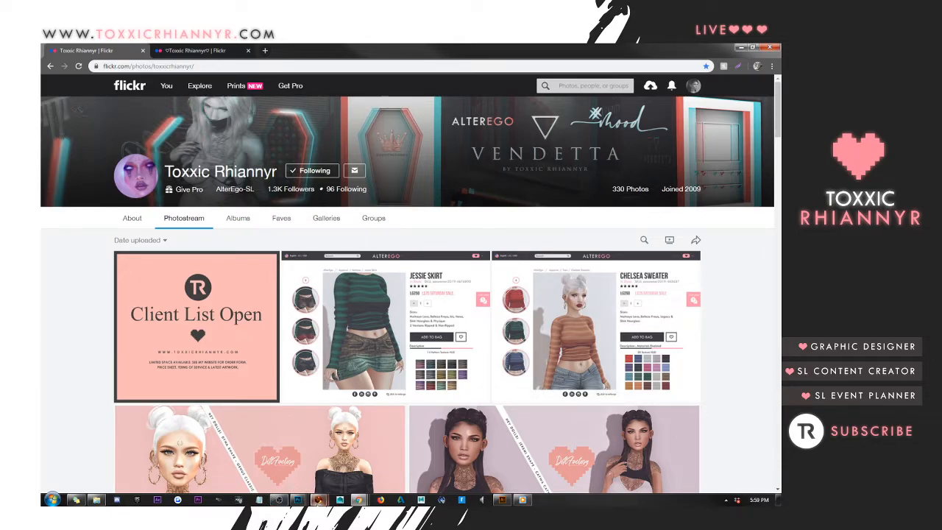
mouse_move(319, 502)
click(271, 449)
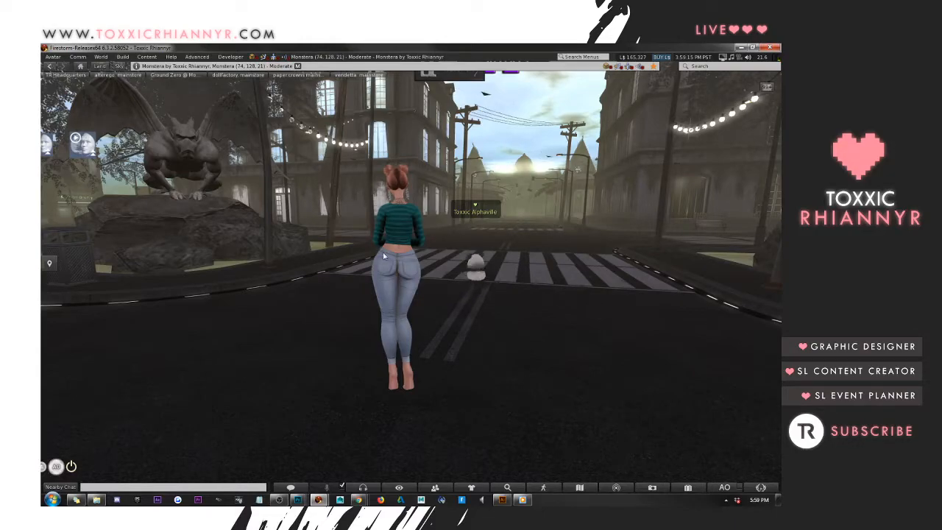
drag(398, 250, 699, 143)
drag(410, 275, 443, 250)
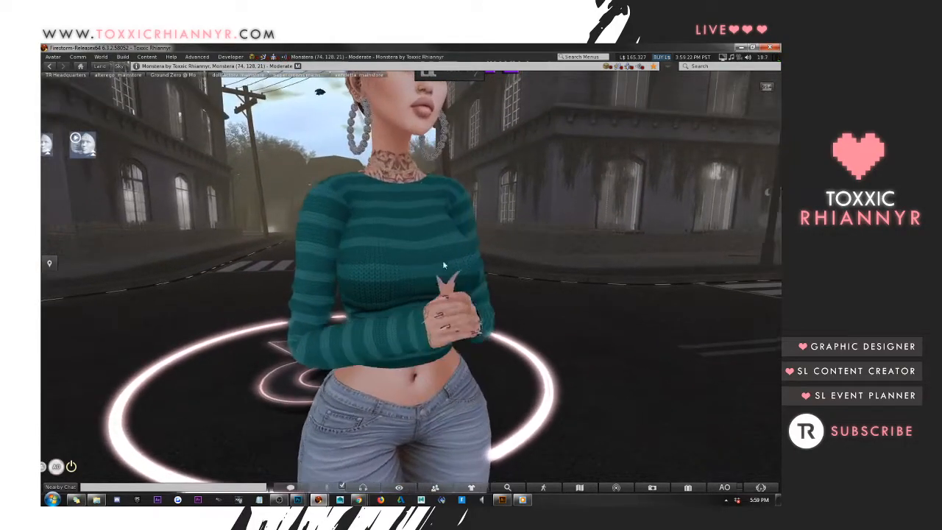
Edit the worn sweater with Edit linked enabled, select its visible linked part, and set its texture source to Local
right_click(346, 254)
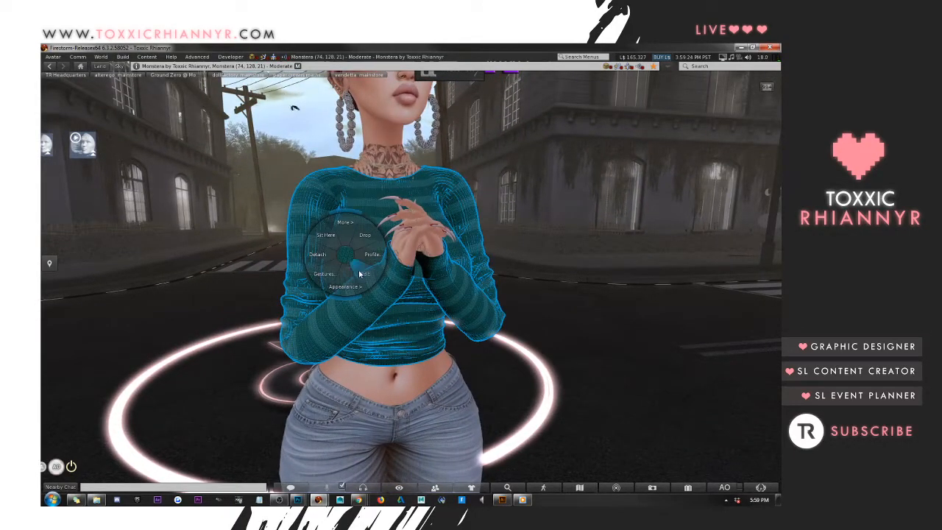
click(361, 276)
click(73, 179)
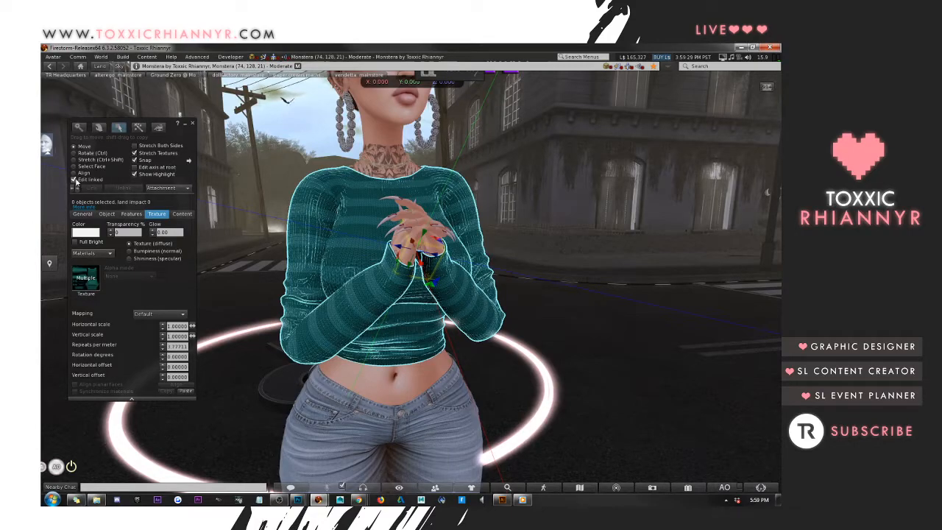
click(341, 221)
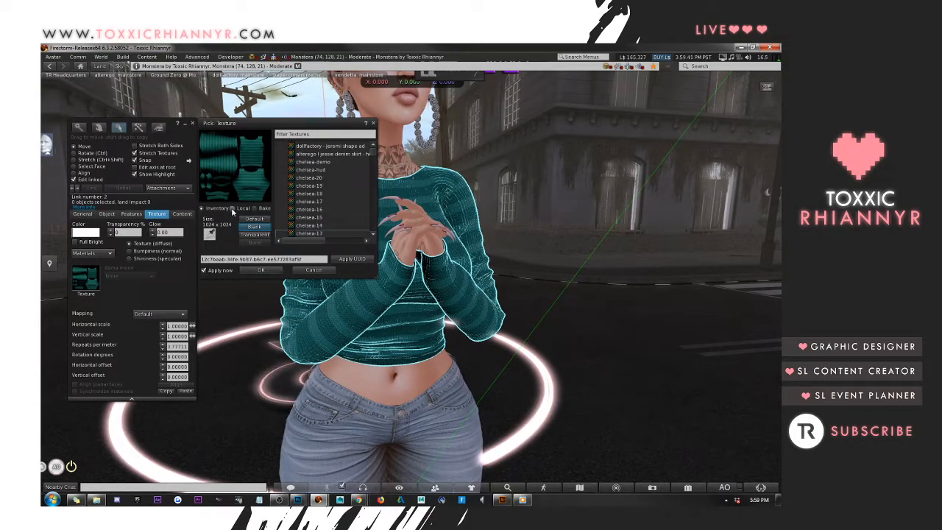
click(233, 209)
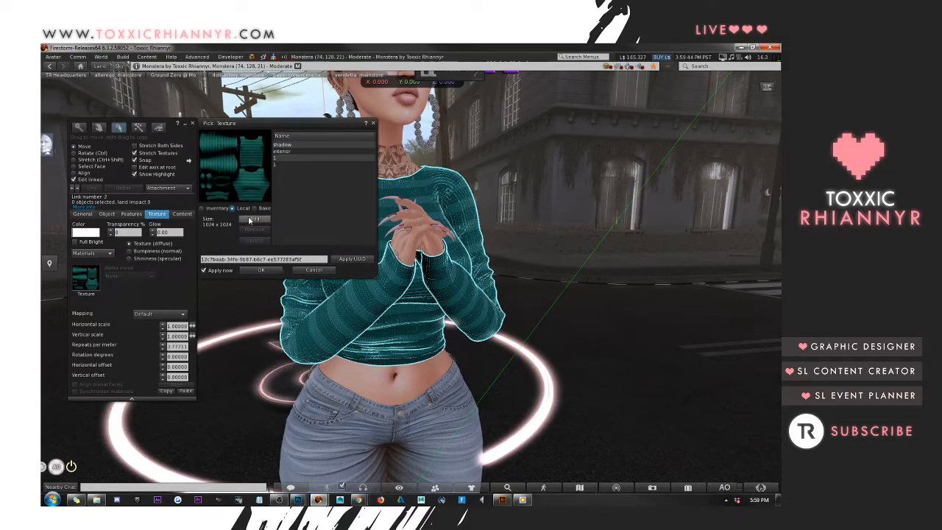
Add chelsea-17 from the alterego > chelsea sweaters > New folder location as a local texture and apply it to the sweater
click(252, 220)
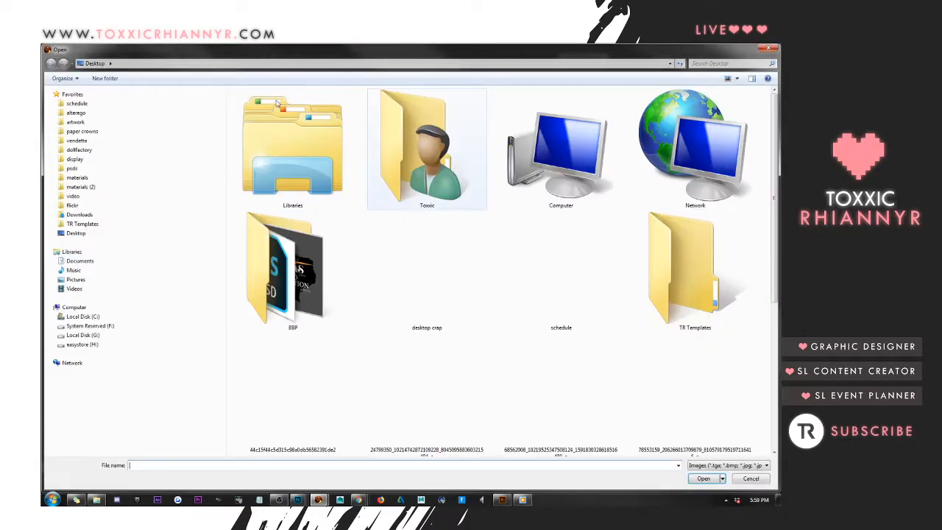
click(136, 116)
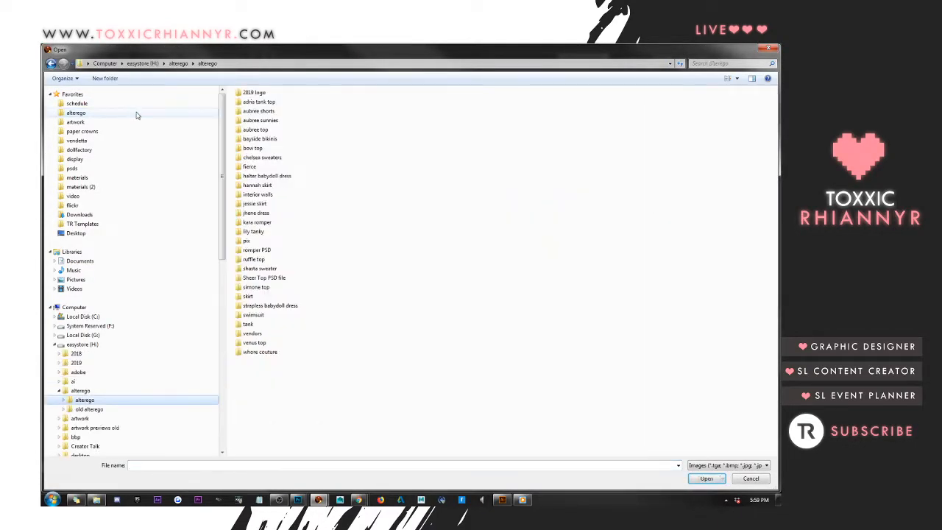
double_click(259, 158)
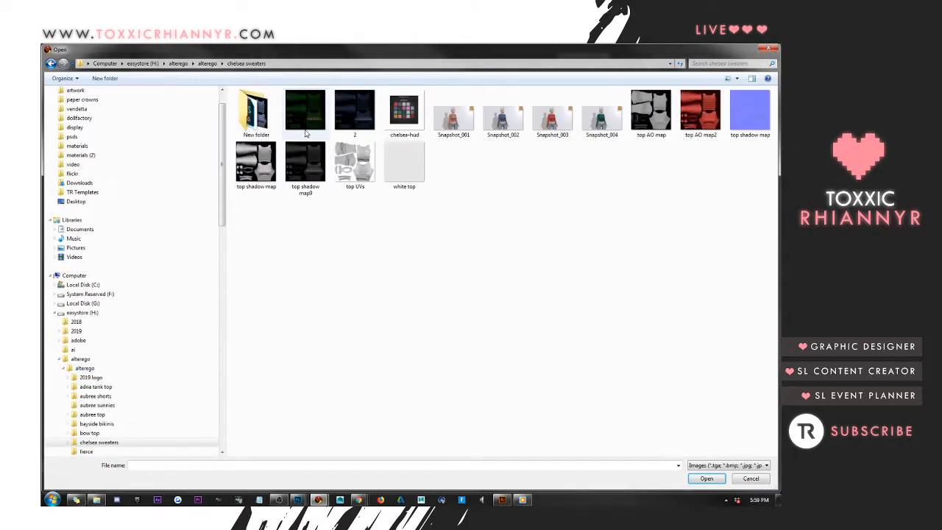
double_click(254, 114)
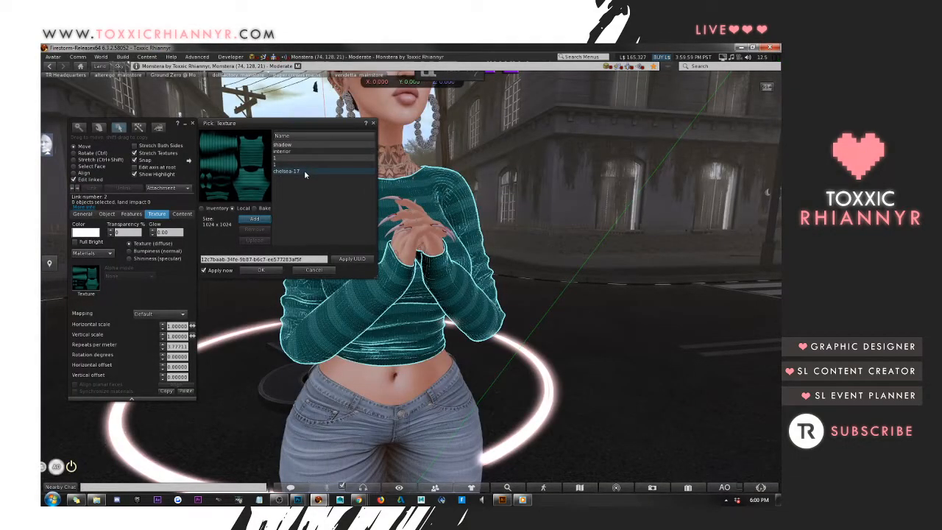
click(304, 170)
click(261, 269)
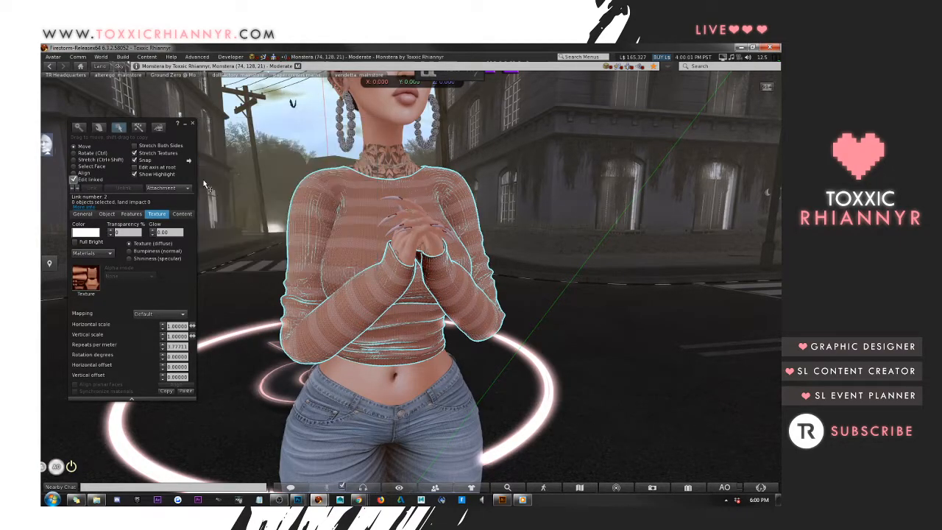
click(194, 125)
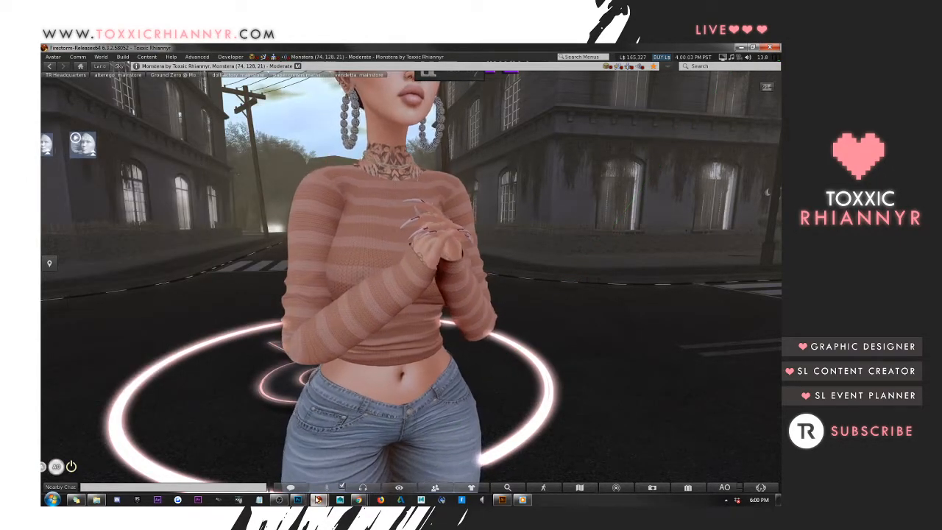
Switch to Photoshop and open chelsea-17.jpg from the alterego > chelsea sweaters > New folder location
mouse_move(297, 500)
click(238, 449)
click(65, 48)
click(89, 71)
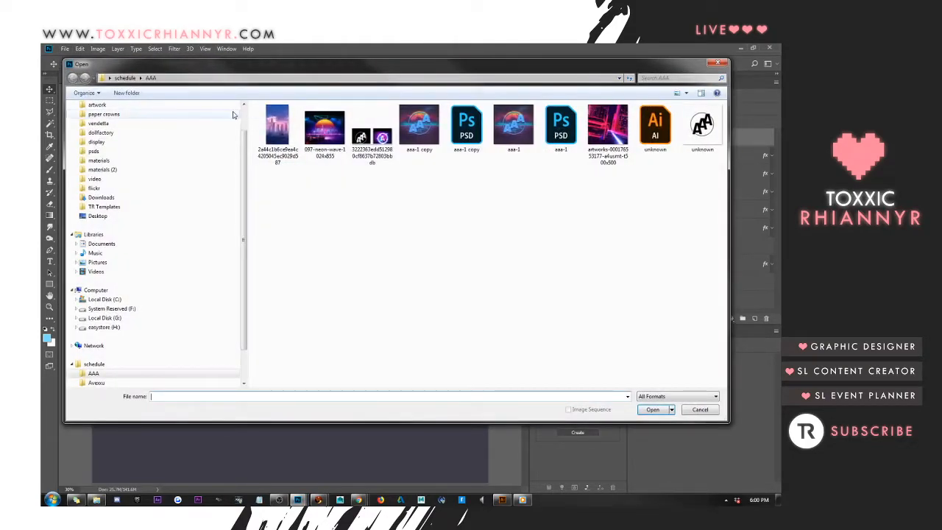
scroll(245, 115, up, 2)
click(155, 125)
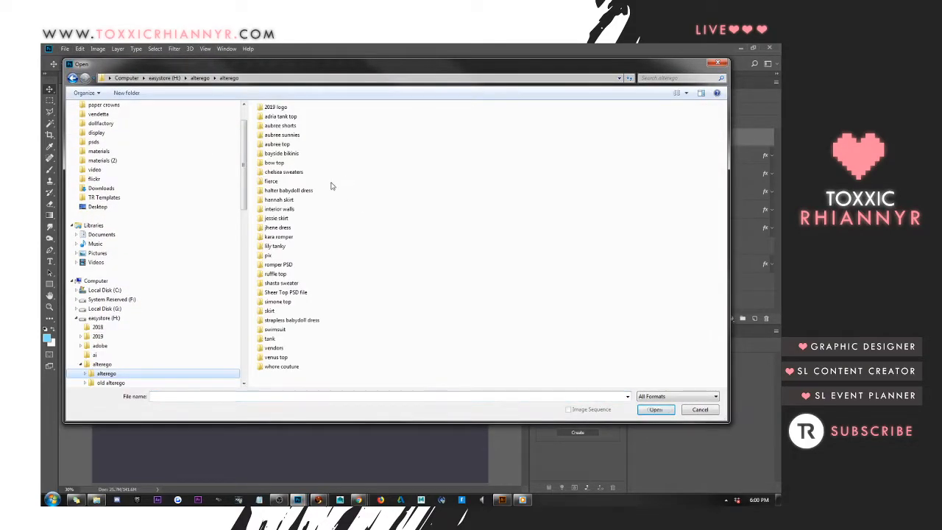
double_click(293, 174)
double_click(291, 139)
double_click(613, 184)
Duplicate the sweater texture's background layer and shift the copy's hue to purple with Hue/Saturation
key(ctrl+j)
click(98, 49)
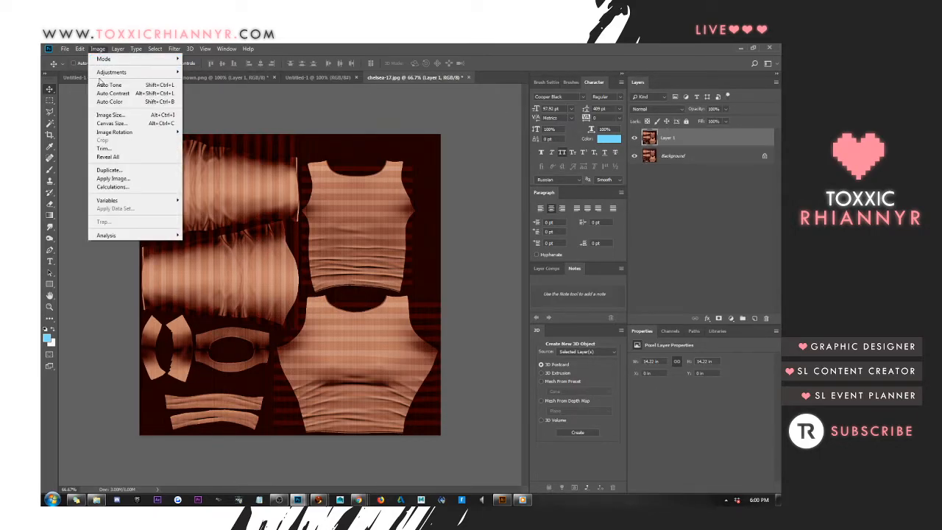
mouse_move(104, 73)
click(232, 119)
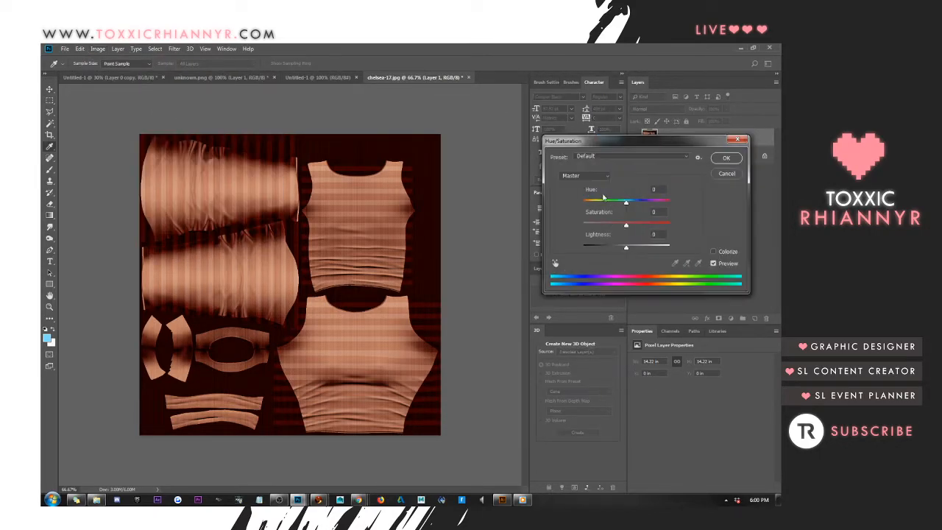
drag(627, 204, 599, 206)
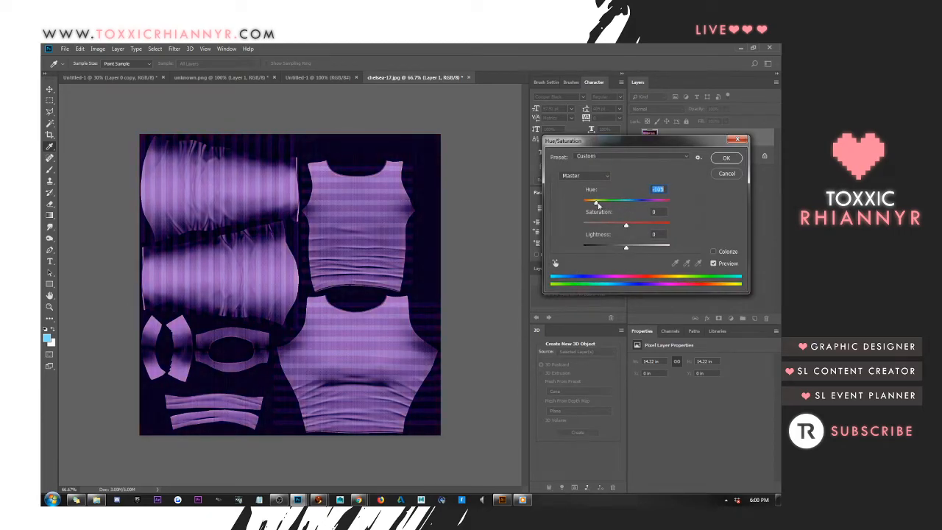
click(725, 159)
Save the purple texture as a Maximum quality JPEG over chelsea-17 and switch to Firestorm to view it on the avatar
click(65, 48)
click(88, 145)
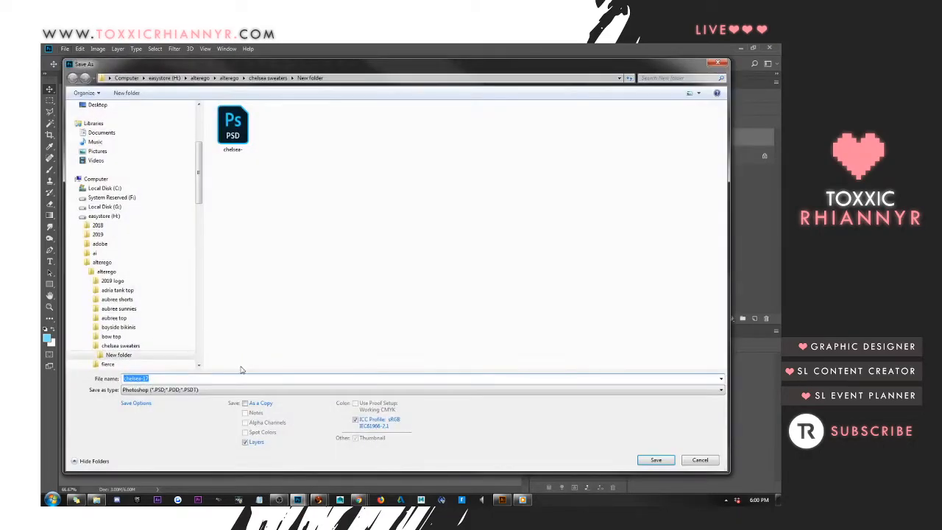
click(235, 390)
click(243, 308)
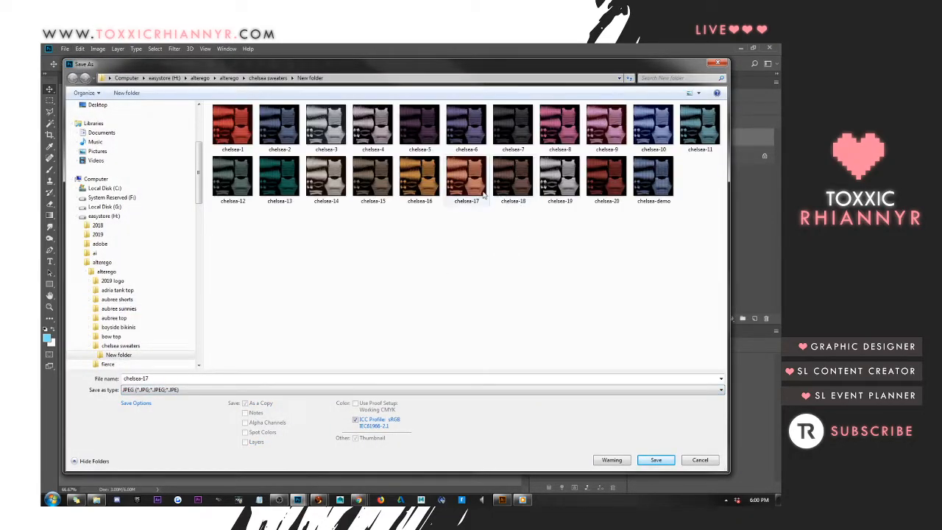
double_click(464, 182)
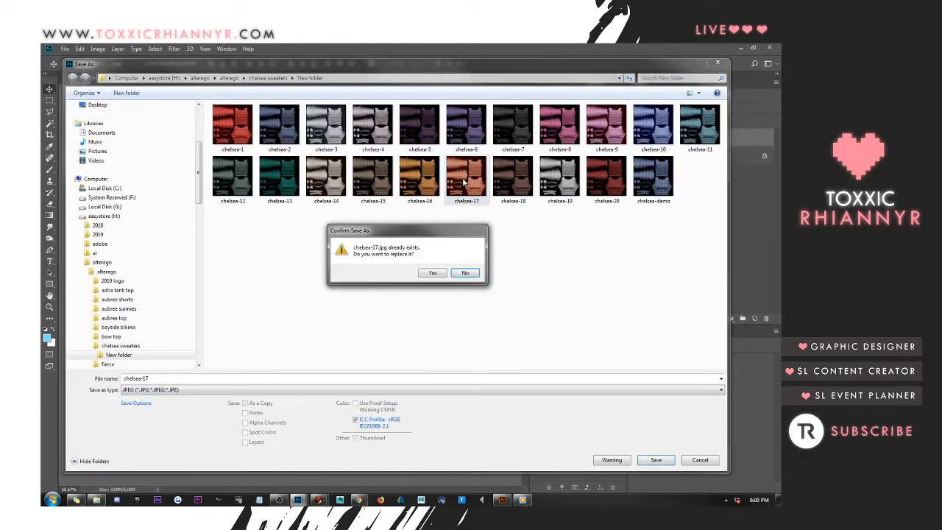
click(433, 273)
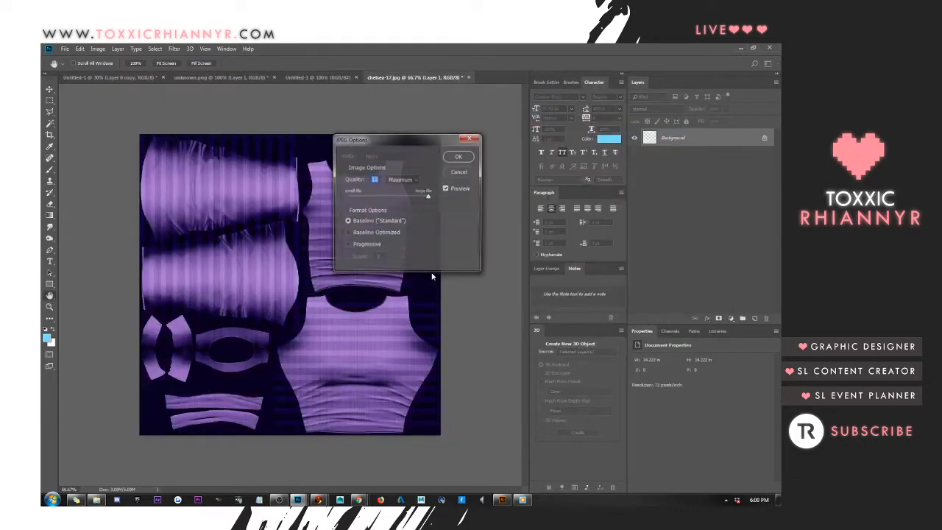
click(460, 157)
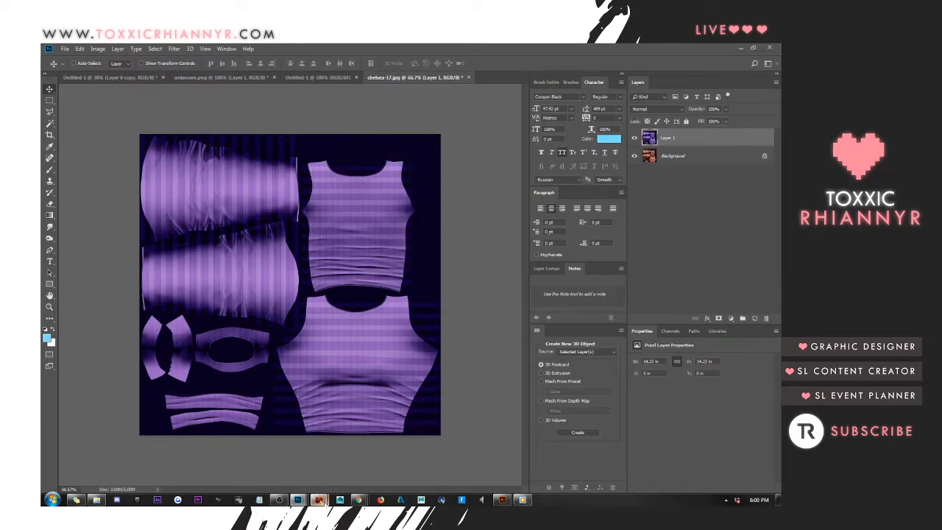
mouse_move(320, 500)
click(310, 440)
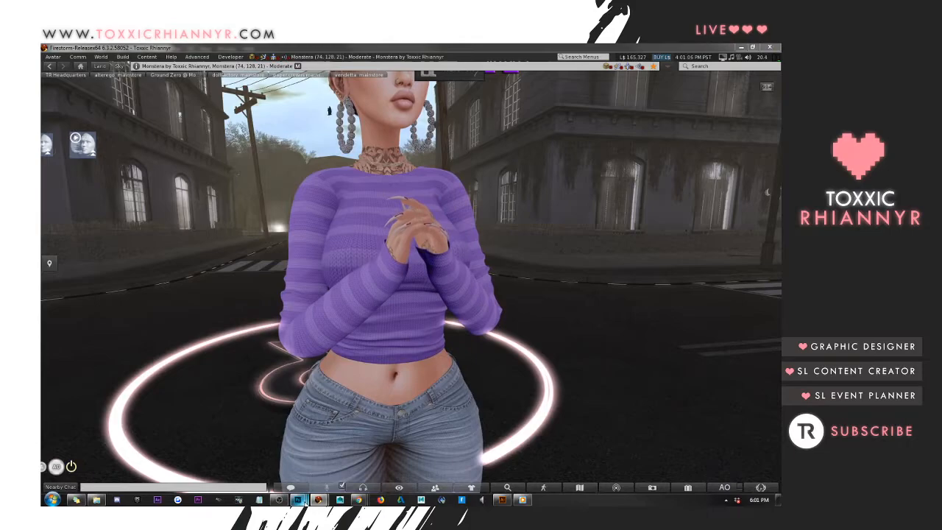
Switch back to Photoshop and shift Layer 1's hue from purple to turquoise blue with Hue/Saturation
mouse_move(305, 501)
click(228, 441)
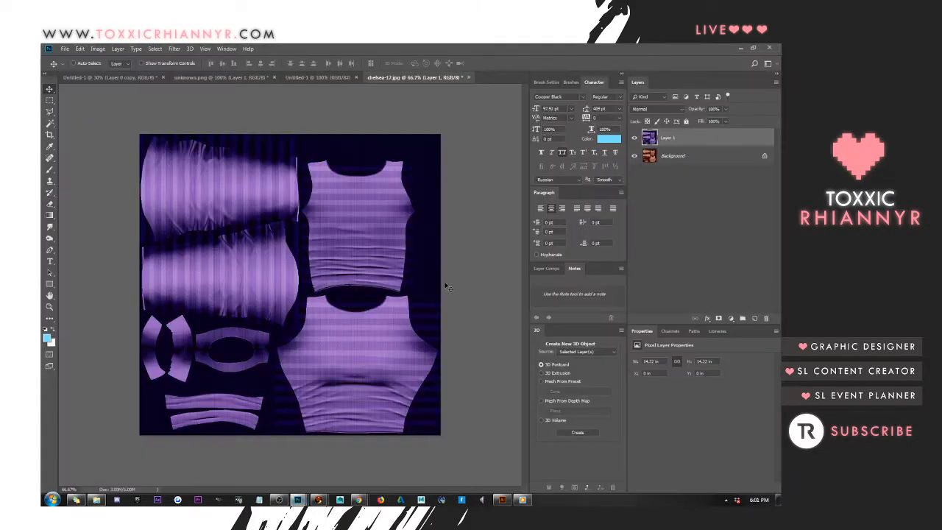
click(105, 49)
mouse_move(140, 72)
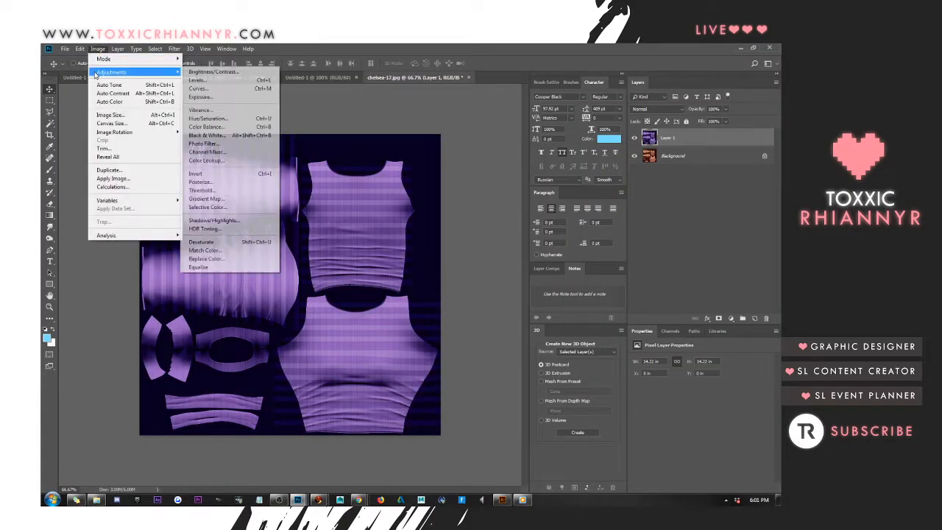
click(208, 118)
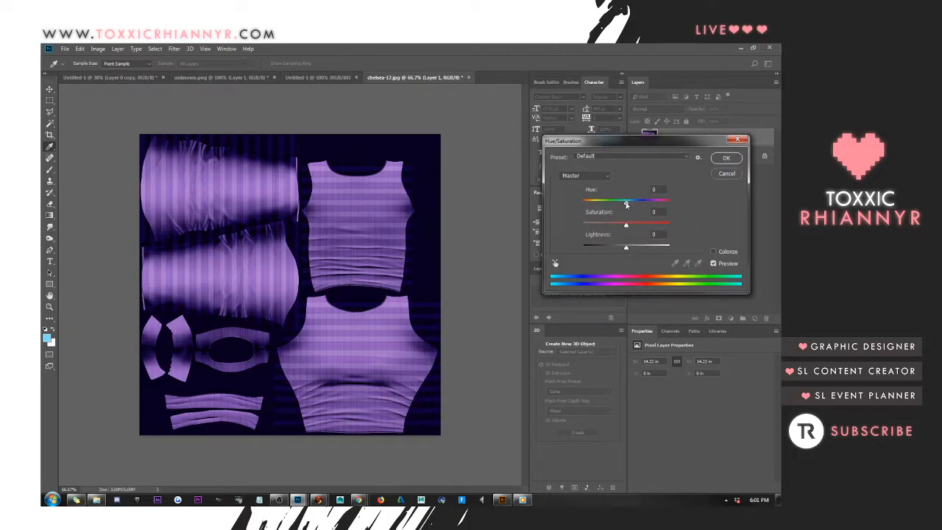
drag(627, 203, 609, 202)
click(726, 158)
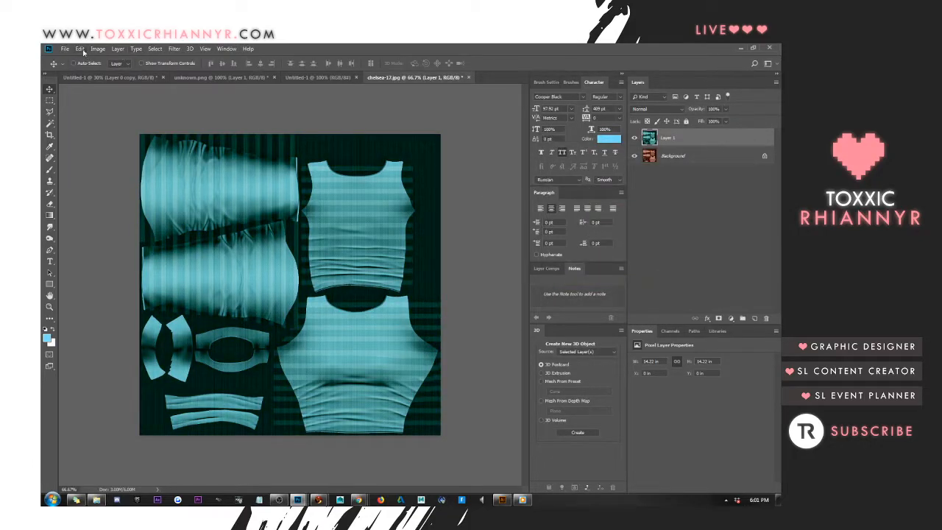
Save the turquoise texture as a JPEG replacing chelsea-17 and return to Firestorm to view the recoloured sweater
click(65, 49)
click(76, 148)
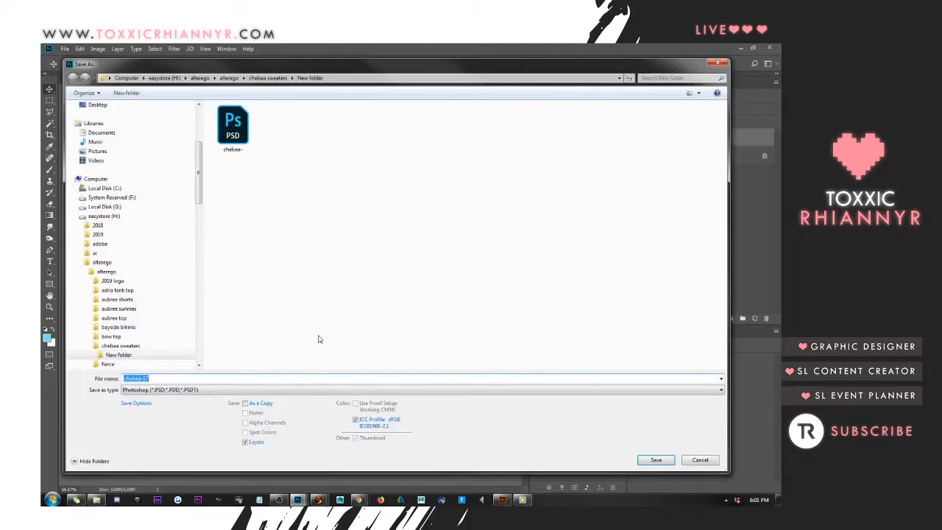
click(296, 391)
click(309, 289)
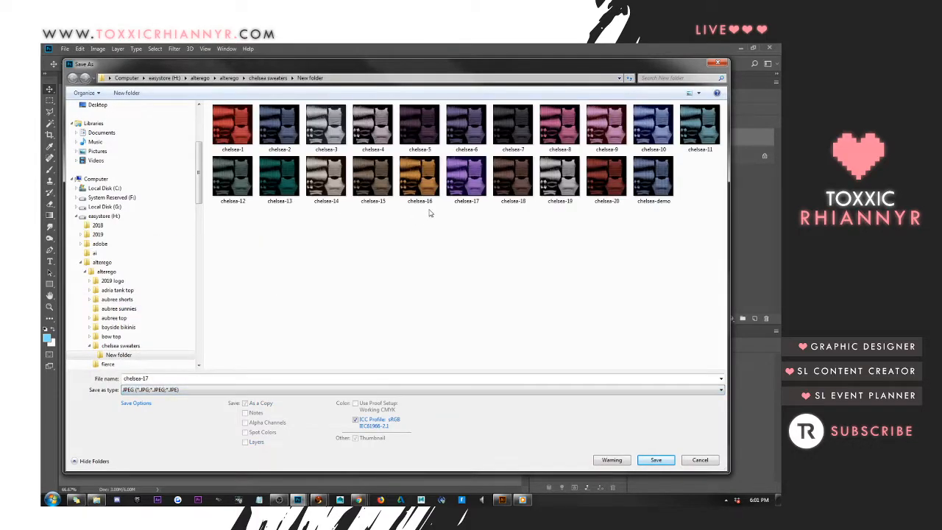
double_click(471, 186)
click(434, 274)
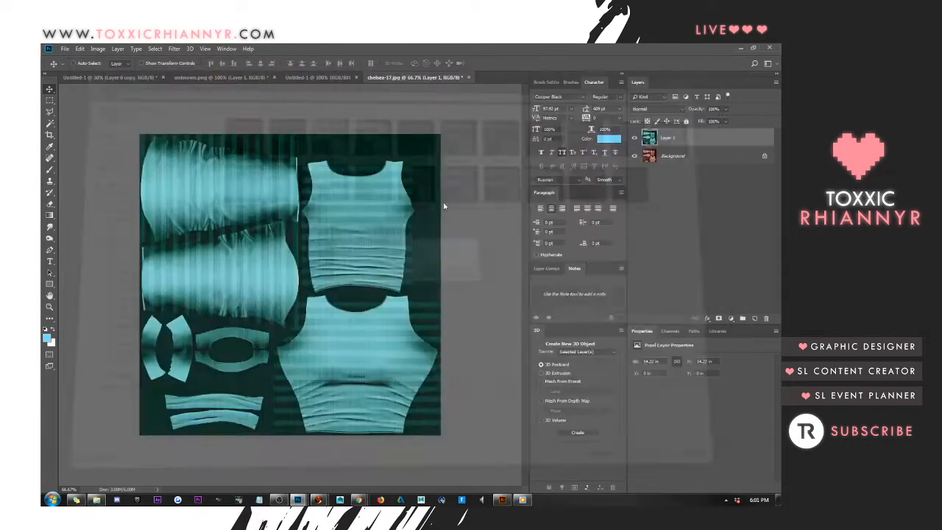
click(464, 154)
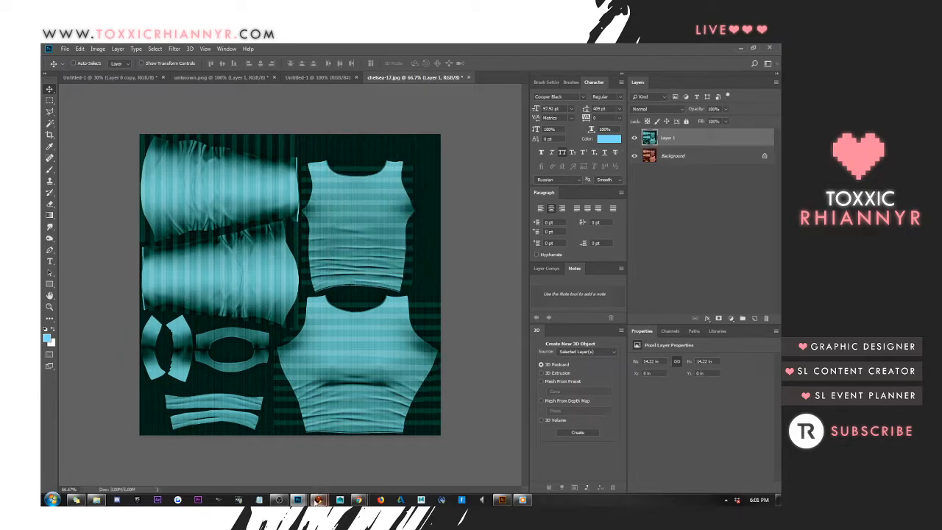
click(317, 501)
click(287, 455)
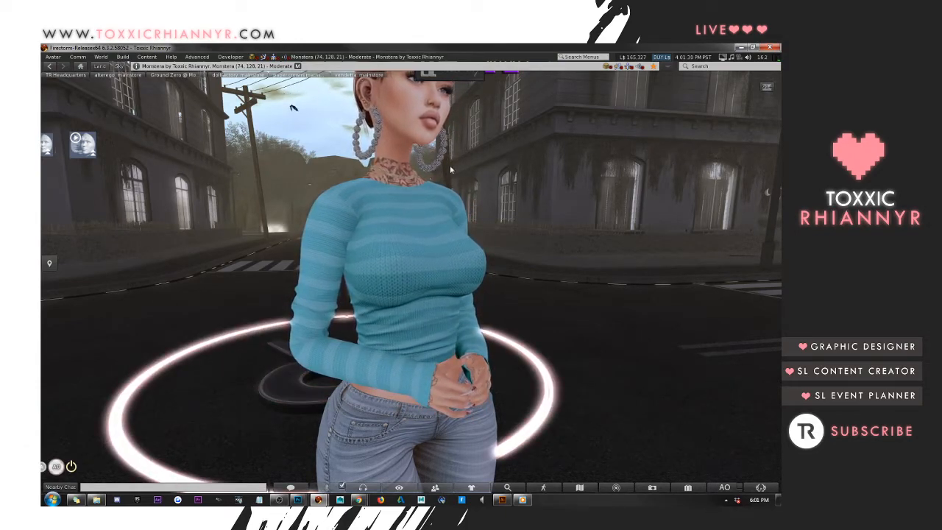
Open the Pose Stand and put the avatar in the T-Pose
click(53, 56)
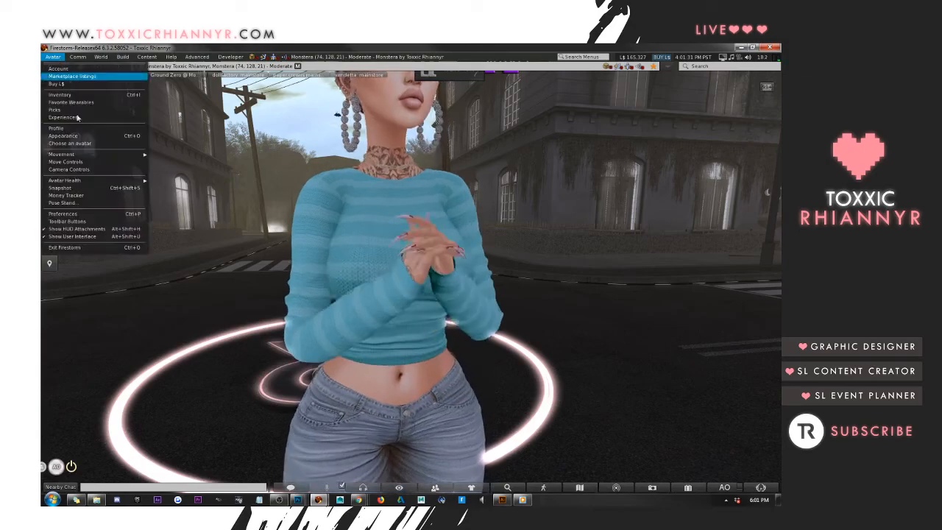
click(74, 203)
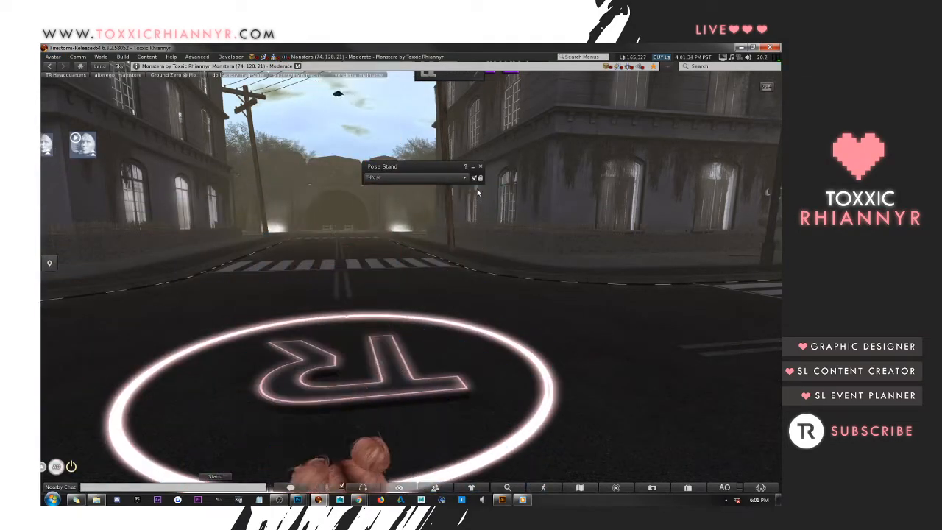
click(475, 178)
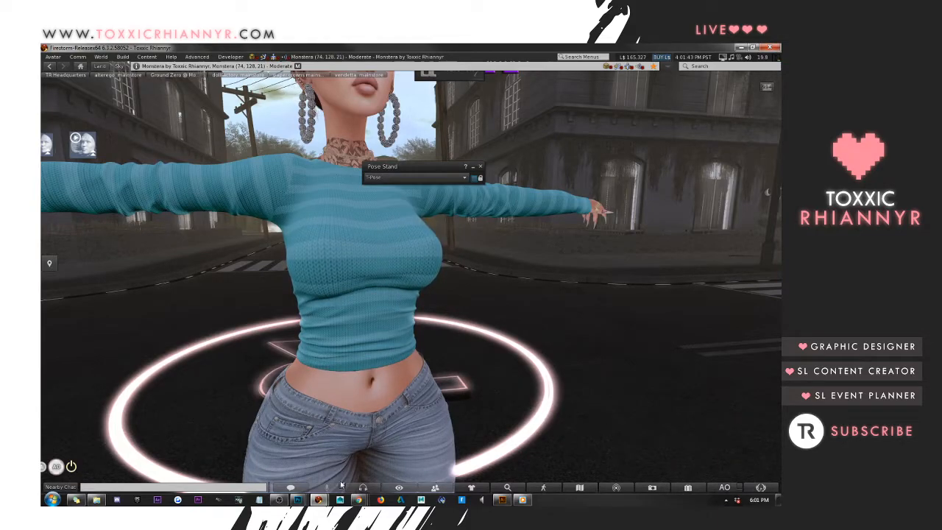
Switch to Photoshop and hide the turquoise Layer 1 in the chelsea-17 texture
click(300, 500)
click(200, 456)
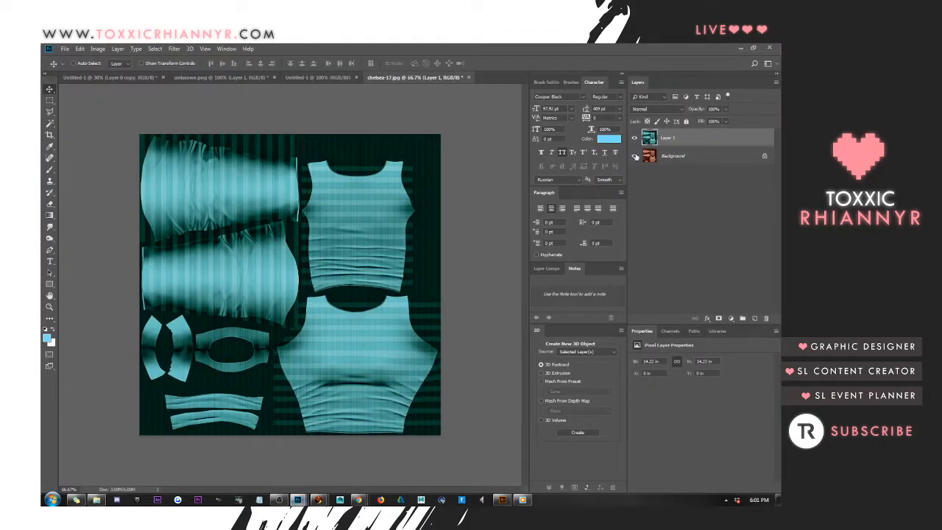
click(635, 139)
Save the orange texture as a JPEG replacing chelsea-17 and switch to Firestorm to view it on the avatar
click(65, 48)
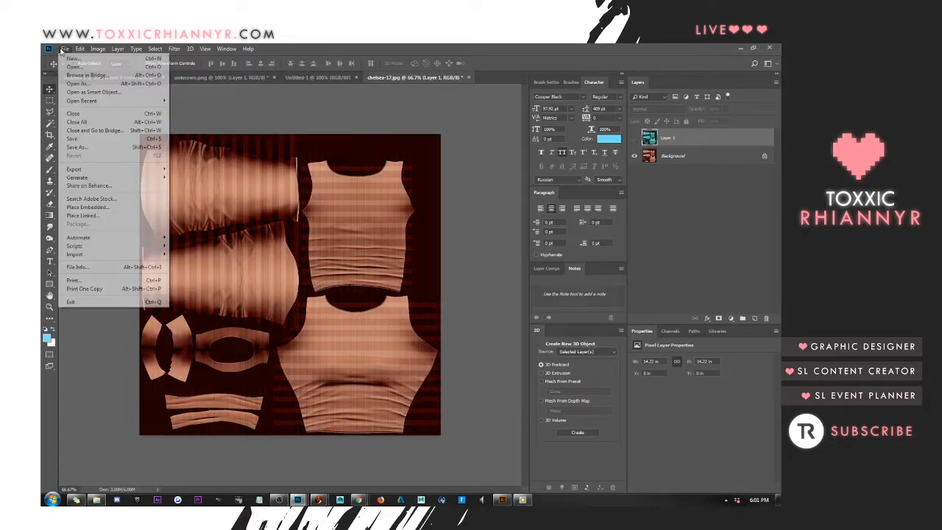
click(83, 148)
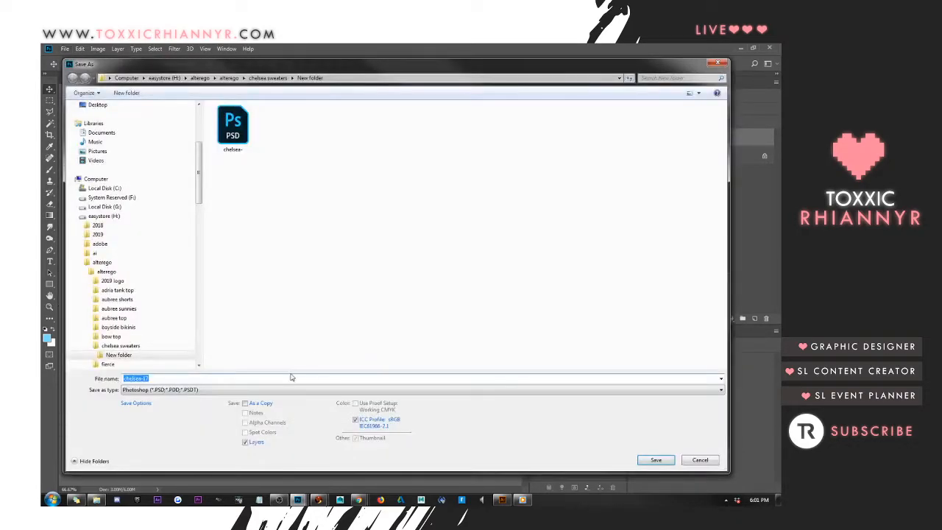
click(271, 390)
click(272, 299)
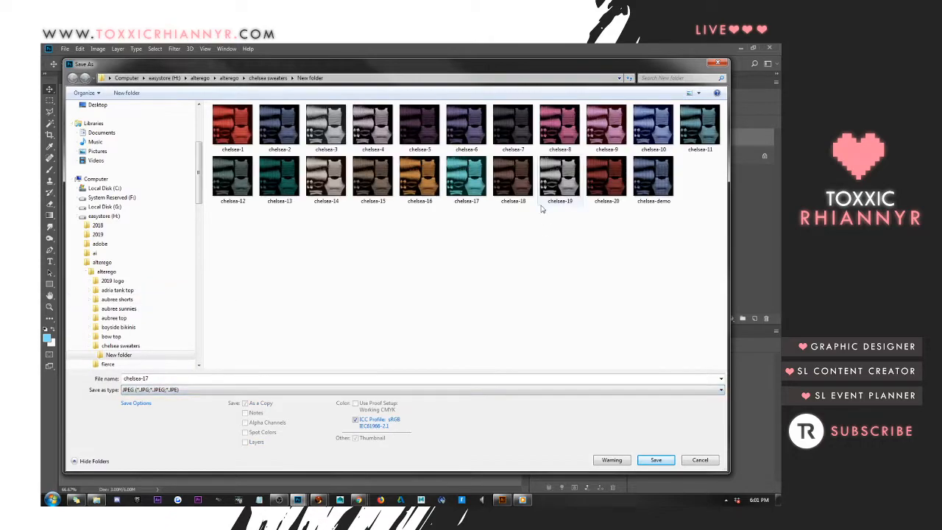
double_click(465, 190)
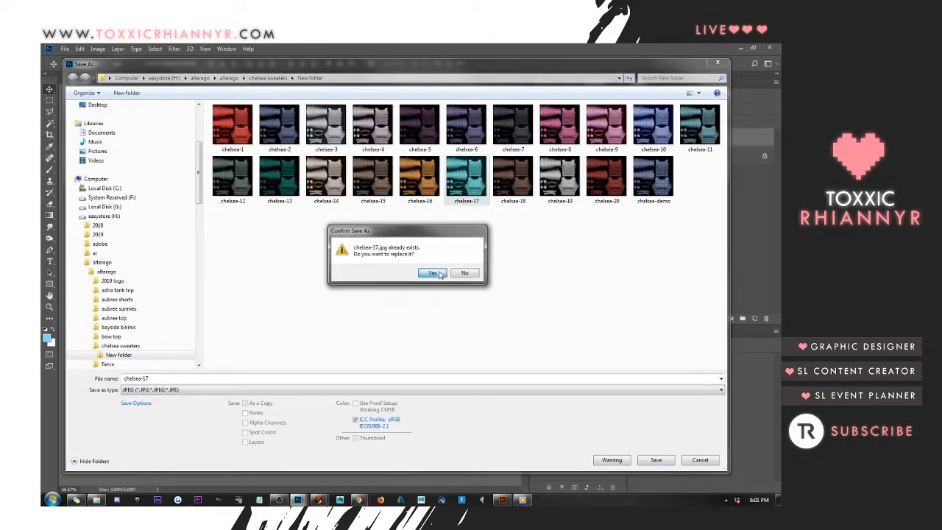
click(433, 273)
click(457, 154)
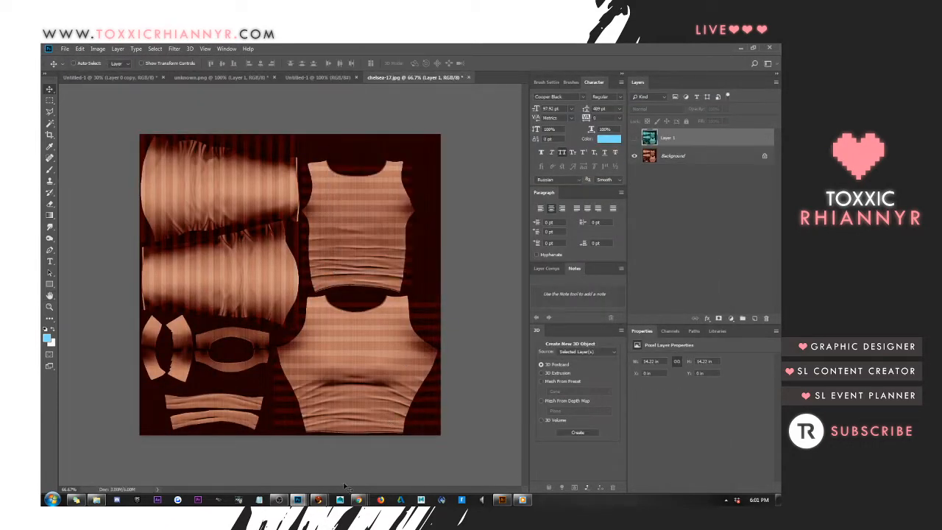
mouse_move(319, 500)
click(372, 436)
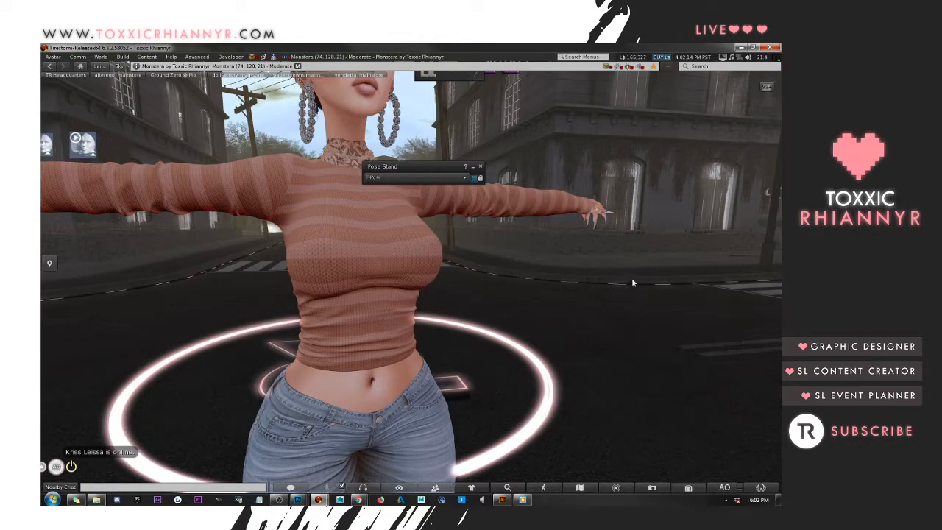
Attach the alterego. chelsea sweater HUD from the inventory's alterego store folder under Clothing, and close the inventory
key(ctrl+i)
click(547, 149)
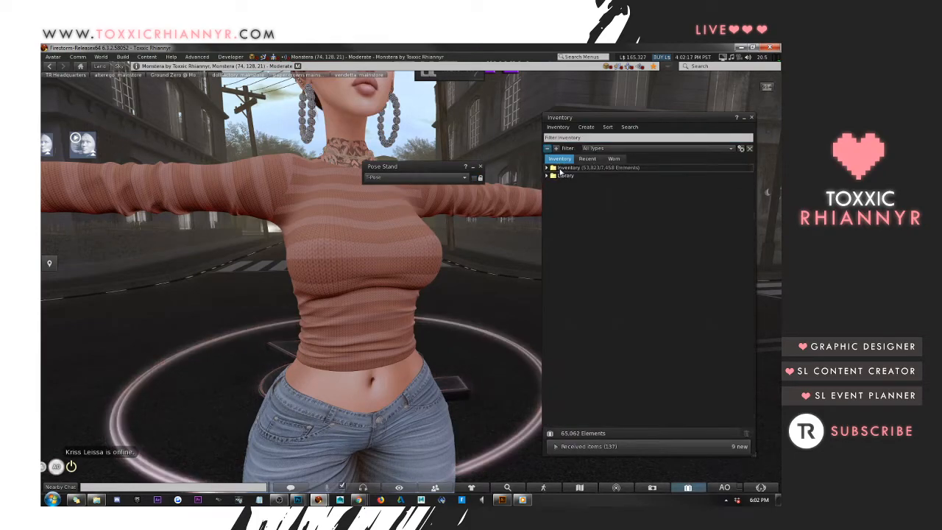
double_click(581, 208)
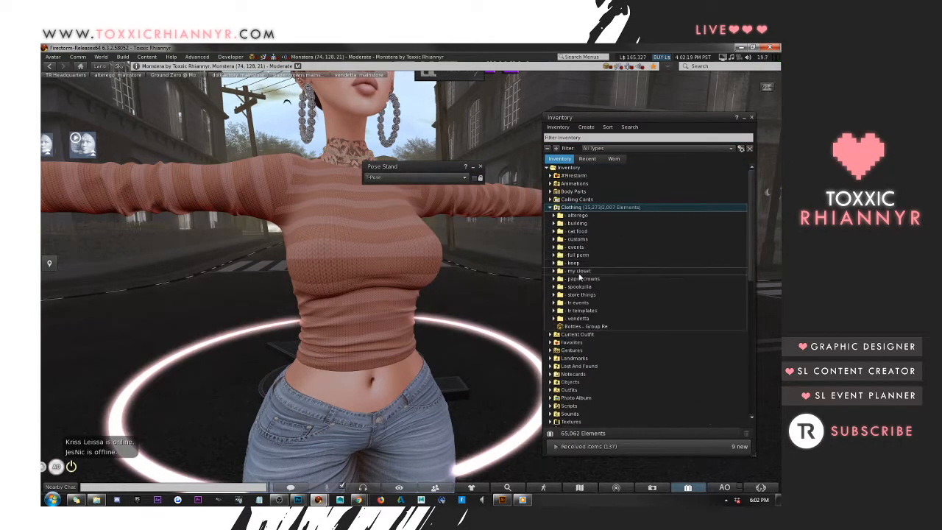
double_click(603, 215)
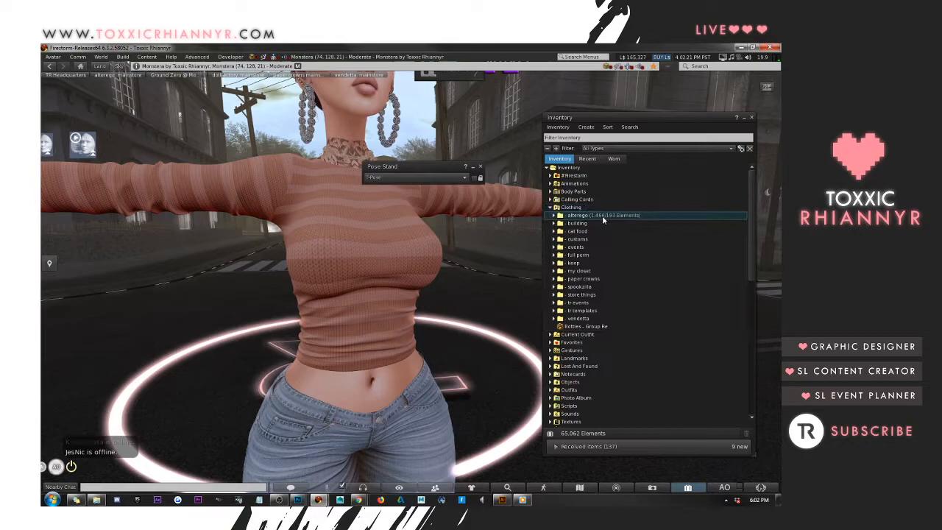
double_click(598, 223)
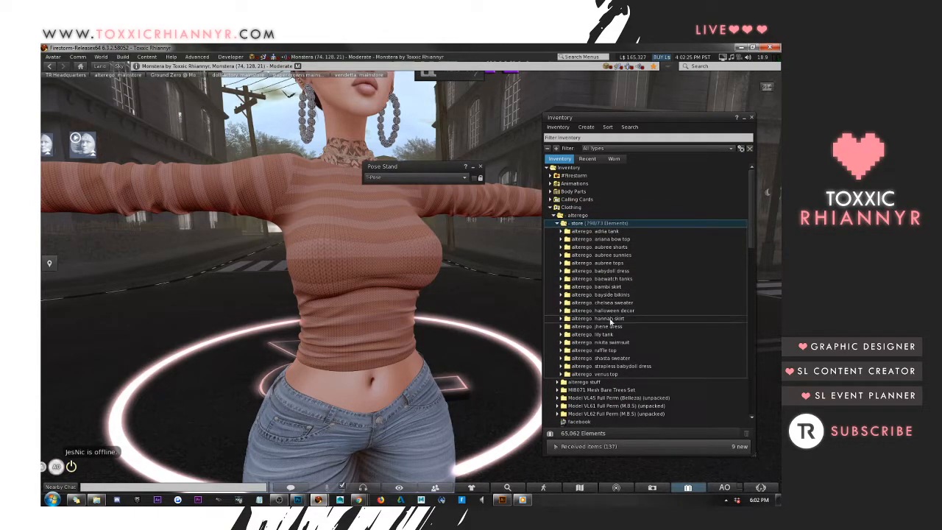
double_click(615, 303)
scroll(622, 276, down, 3)
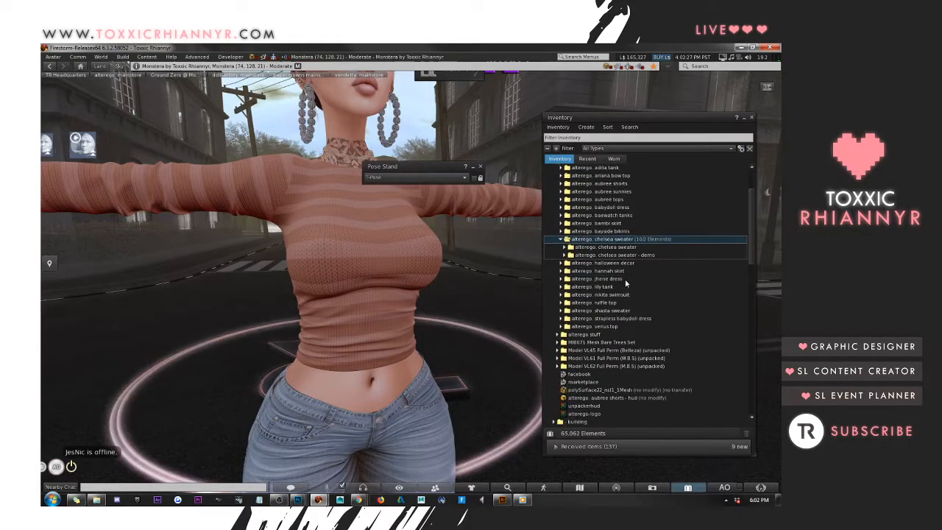
double_click(631, 248)
double_click(633, 264)
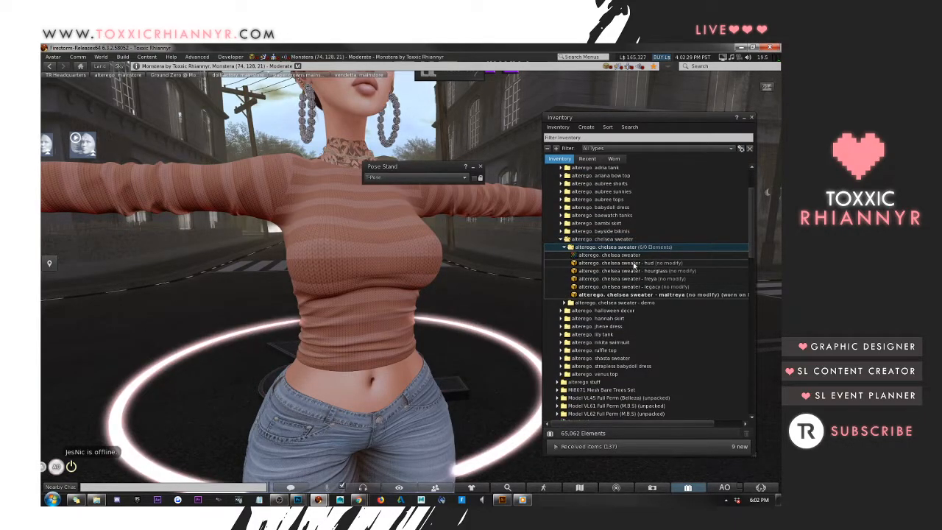
click(751, 118)
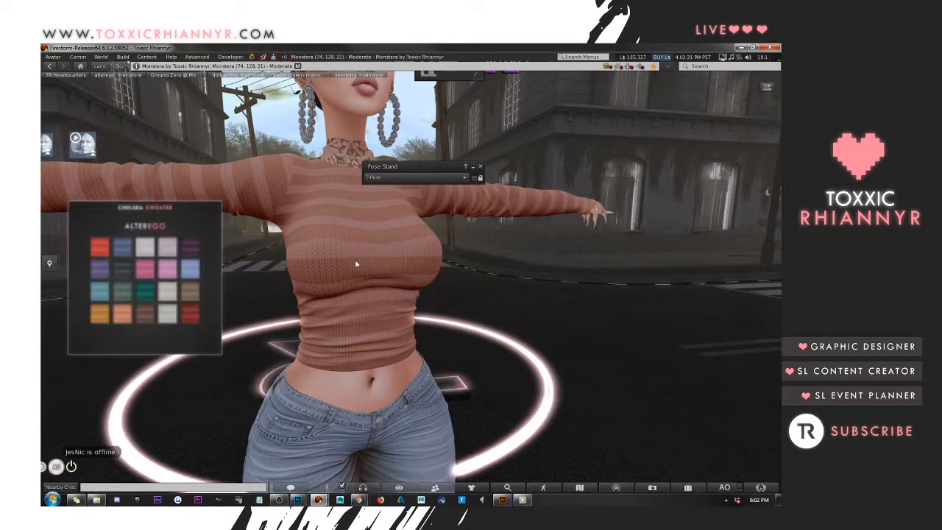
Try several sweater colours from the Chelsea Sweater HUD, including pink, dark red and bright red
click(166, 272)
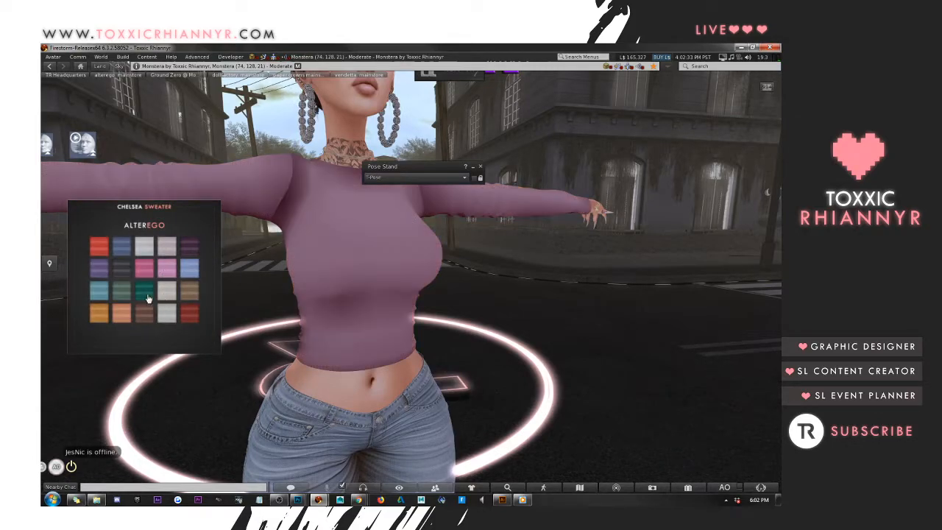
click(187, 315)
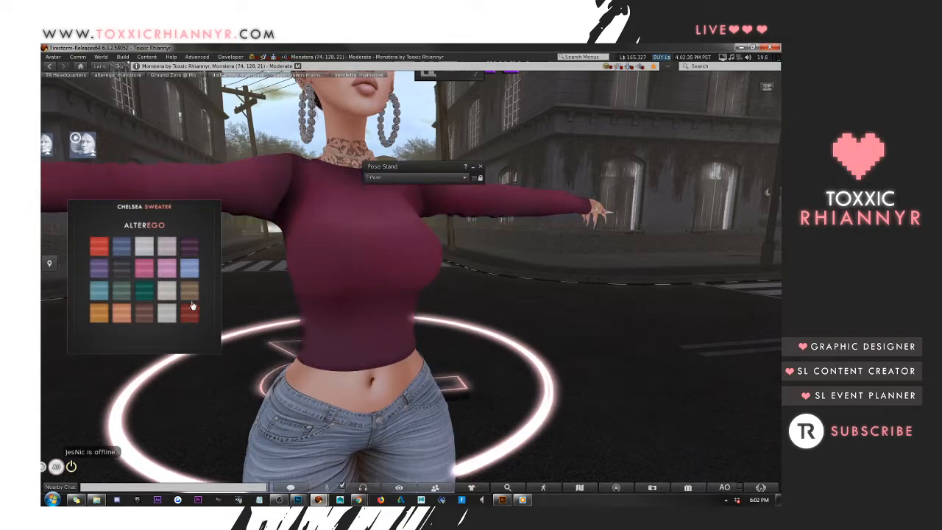
click(97, 250)
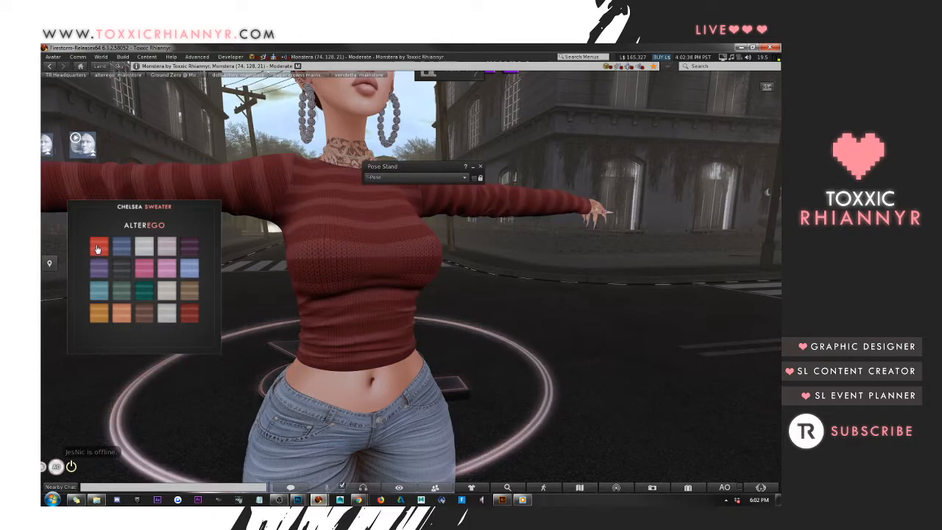
click(144, 267)
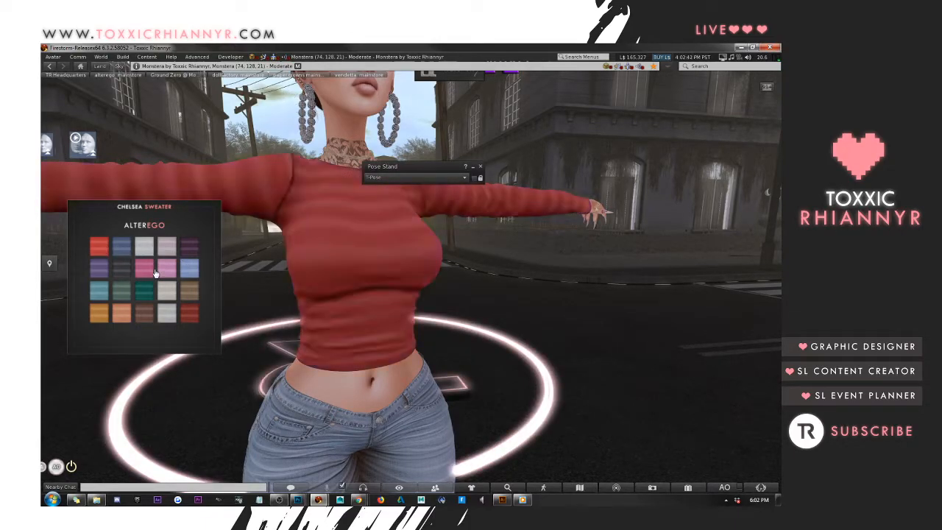
Detach the sweater HUD, minimise the Pose Stand and inspect the red sweater from the avatar's side
right_click(155, 272)
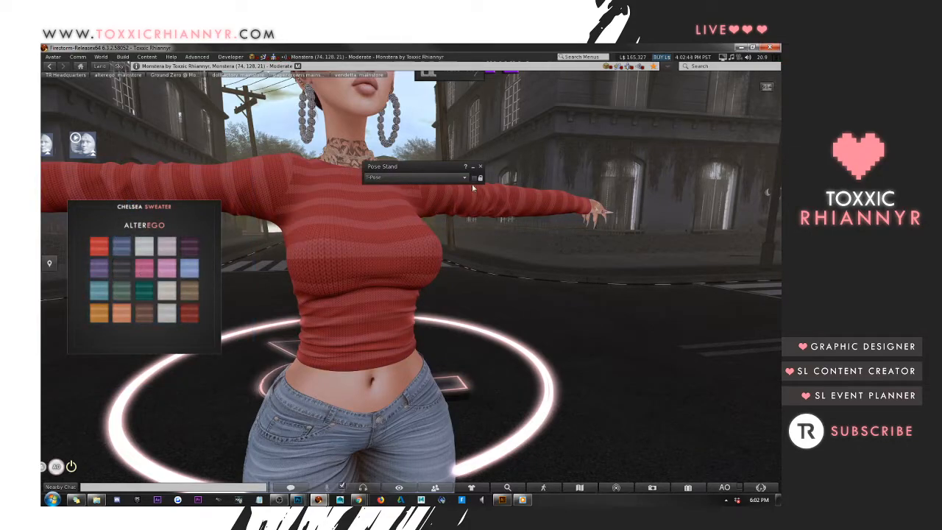
click(473, 170)
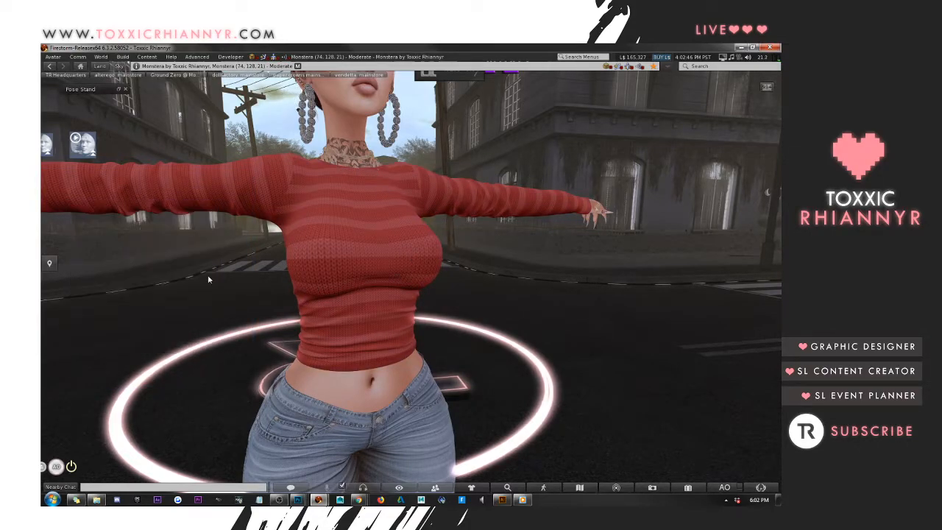
drag(364, 284, 655, 258)
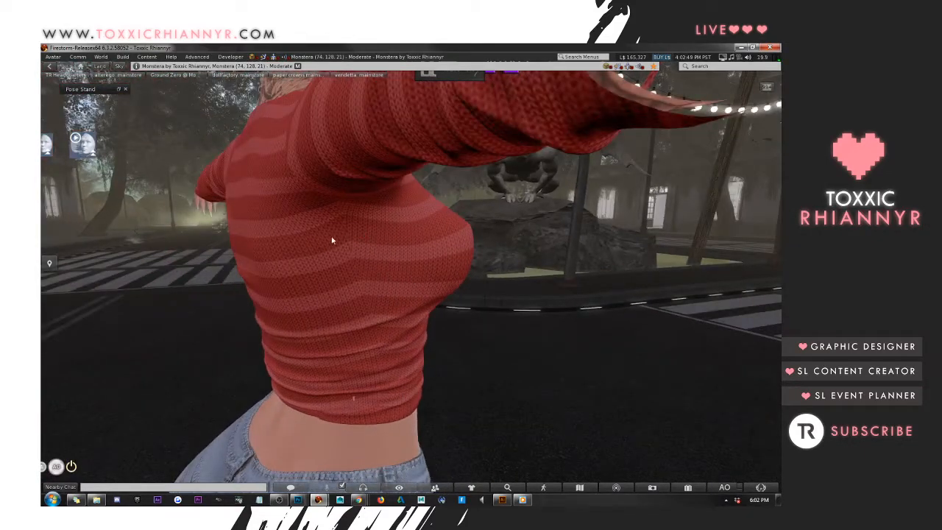
drag(371, 263, 406, 277)
alt+drag(322, 217, 419, 270)
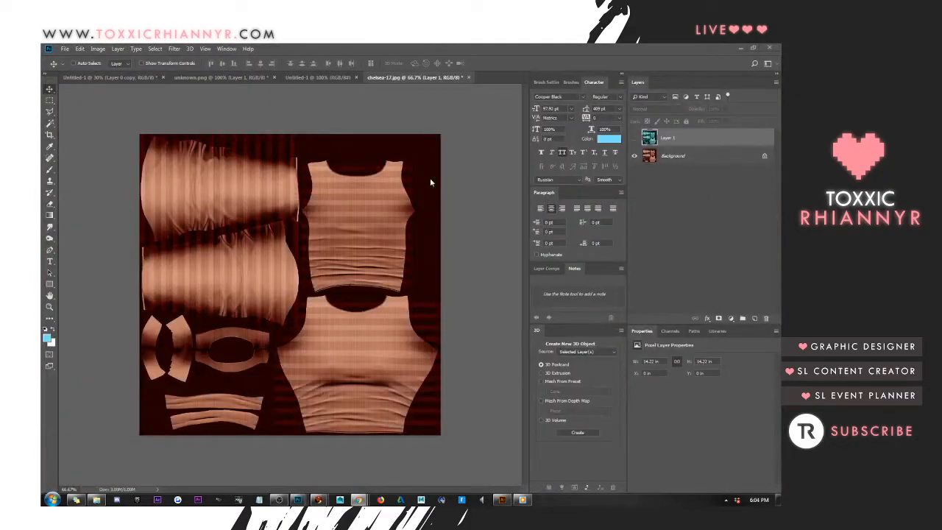
Close the chelsea-17 document in Photoshop without saving changes
click(468, 78)
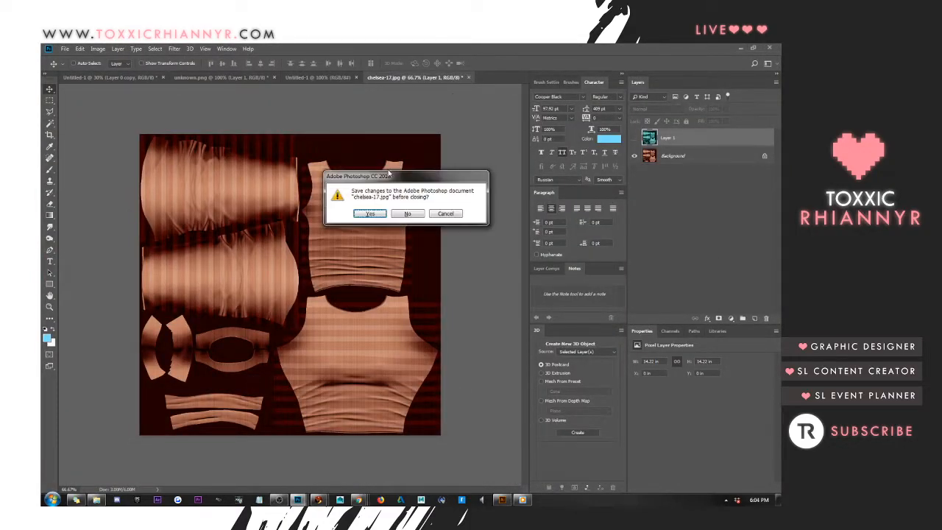
click(407, 213)
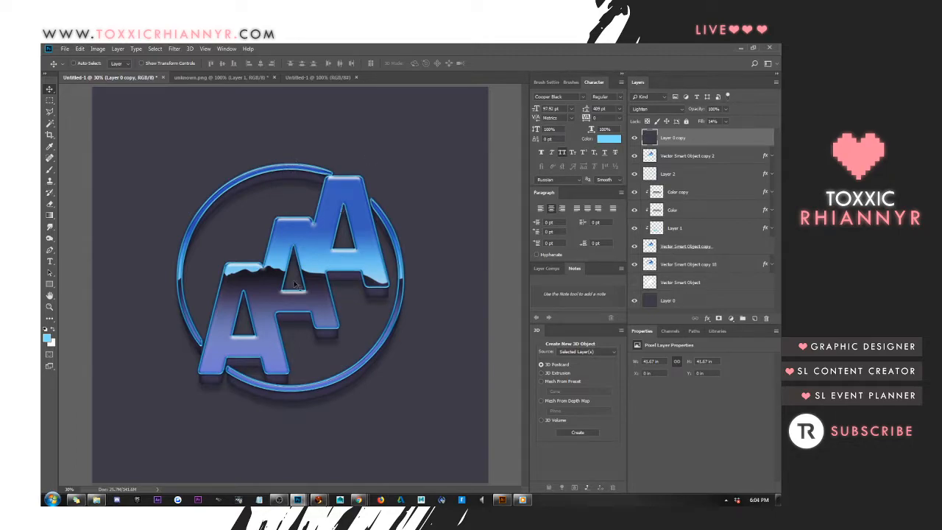
Select roughly the upper half of the logo canvas with a rectangular marquee and add a new layer above Layer 0
click(50, 100)
drag(87, 88, 525, 300)
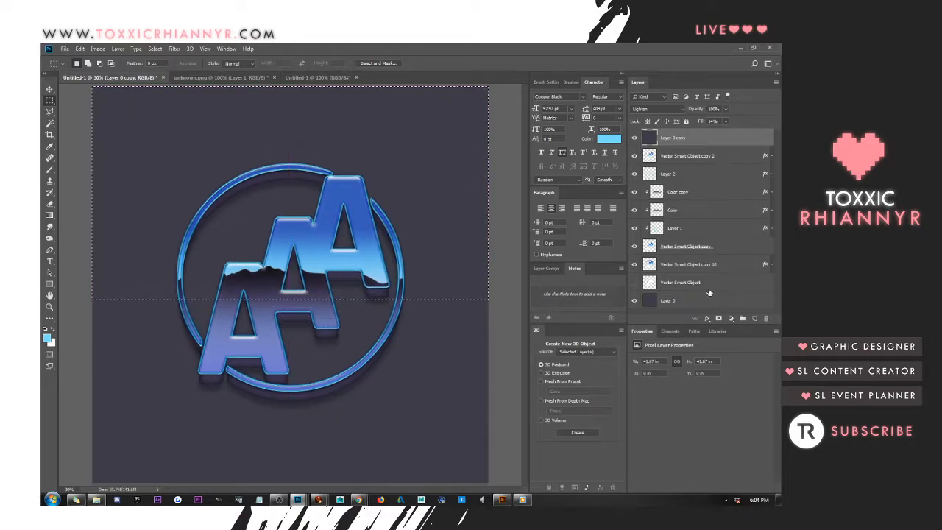
click(713, 300)
click(754, 318)
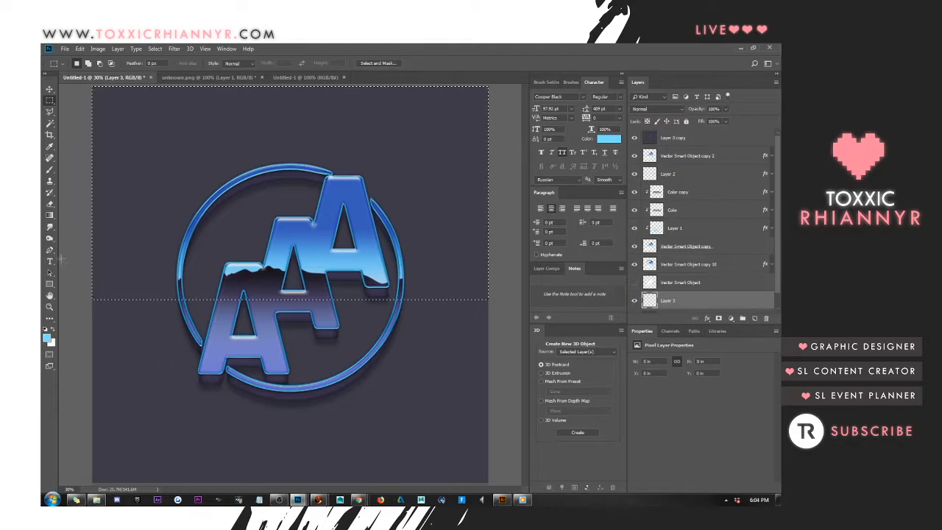
key(g)
drag(201, 94, 197, 250)
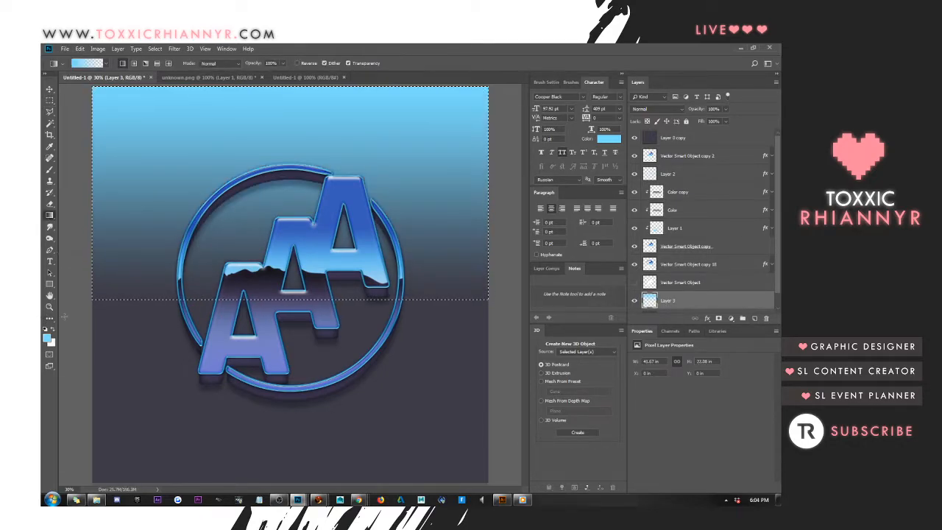
key(ctrl+z)
Set the foreground colour to #38314a, fill the selection with a top-down fading gradient, and deselect
click(46, 338)
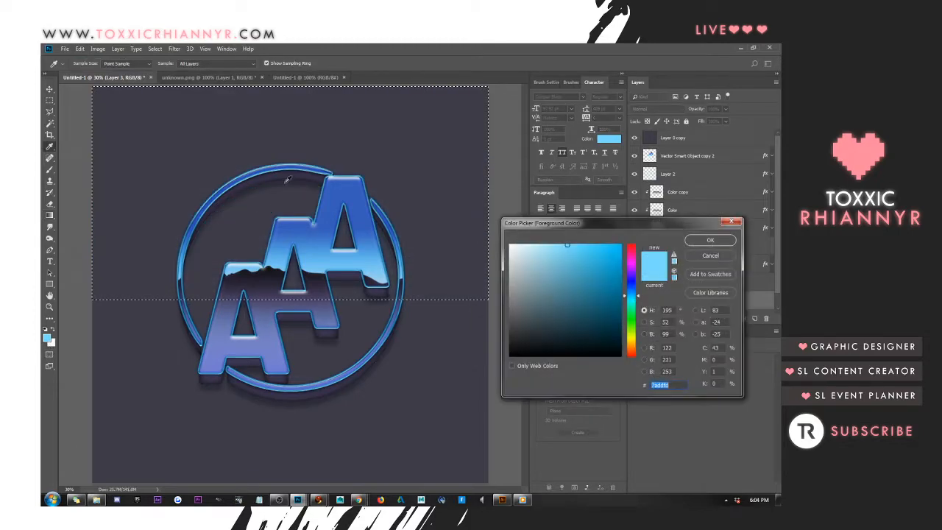
click(418, 180)
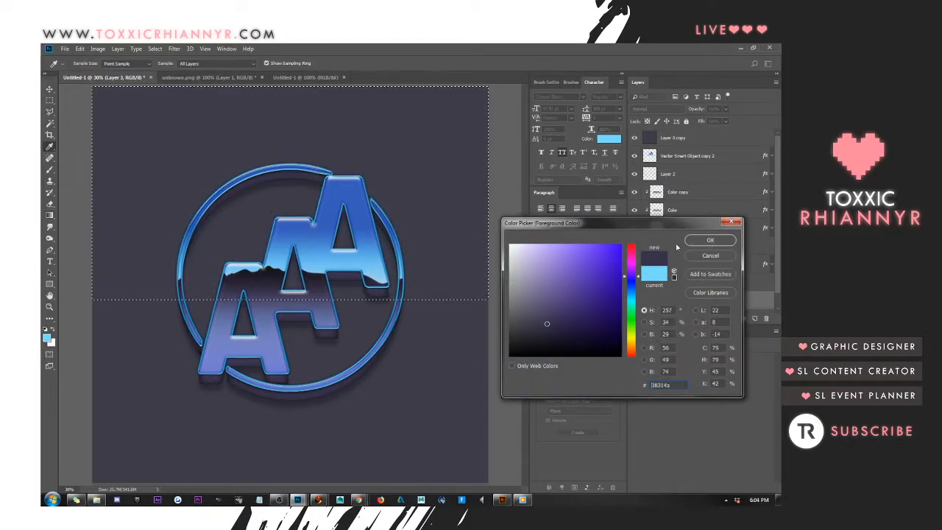
click(710, 240)
drag(302, 89, 293, 302)
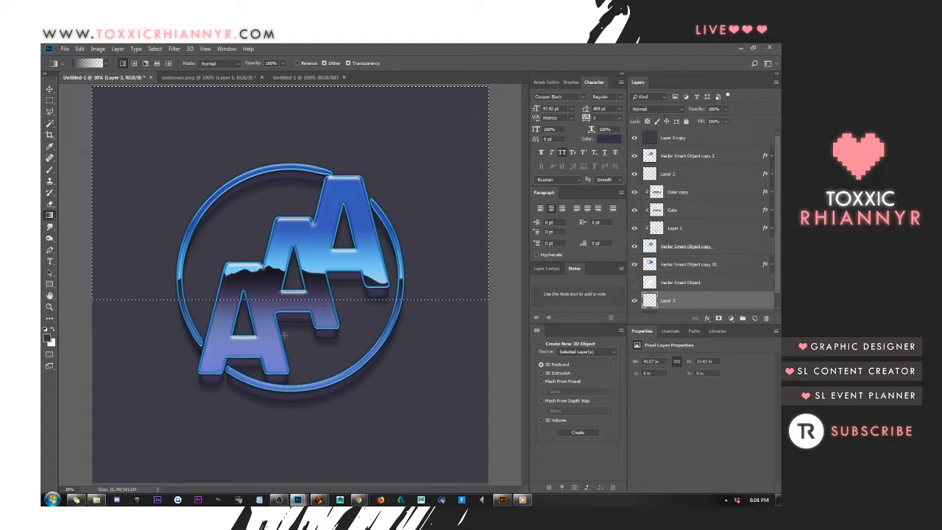
key(ctrl+d)
Stretch the purple gradient layer down to the full canvas height of 41.67 in
key(ctrl+t)
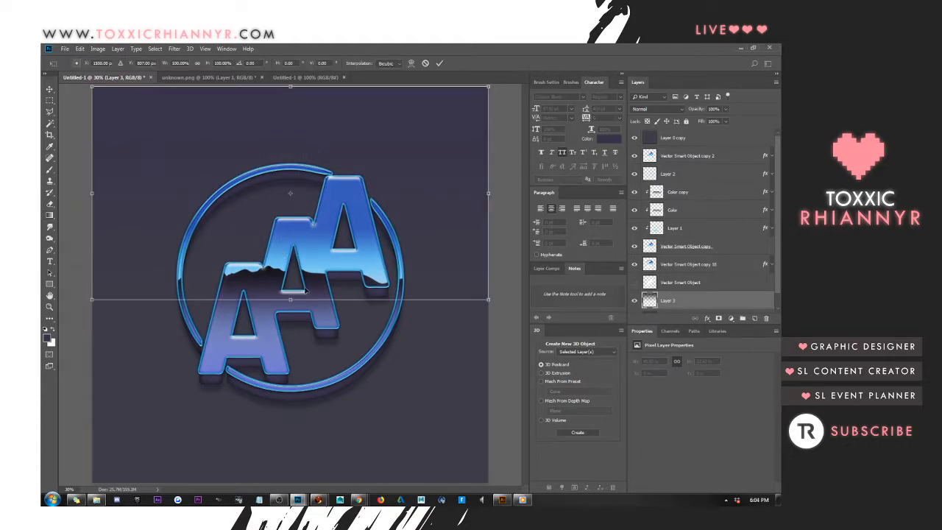
drag(289, 310, 280, 474)
key(Return)
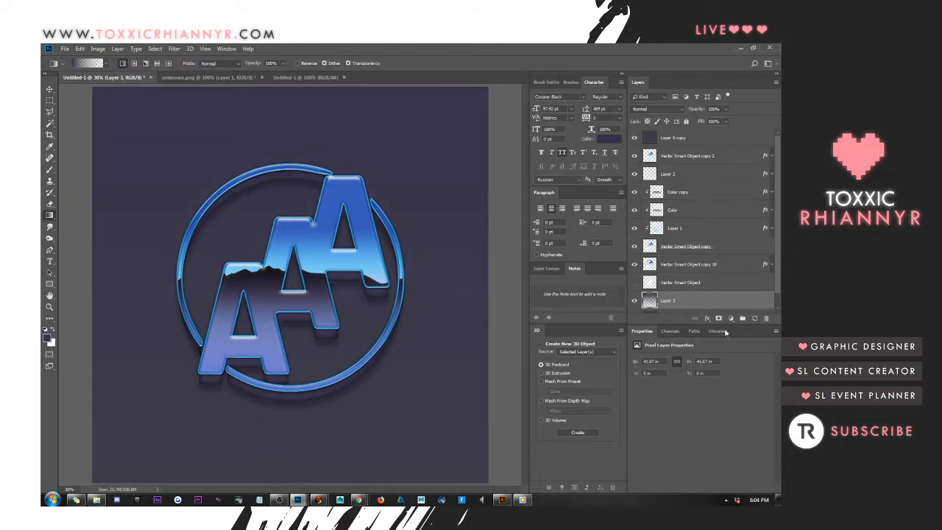
Add a new layer and draw a near-black gradient fading down from the canvas's upper edge
click(756, 320)
click(46, 339)
drag(550, 321, 466, 341)
click(710, 240)
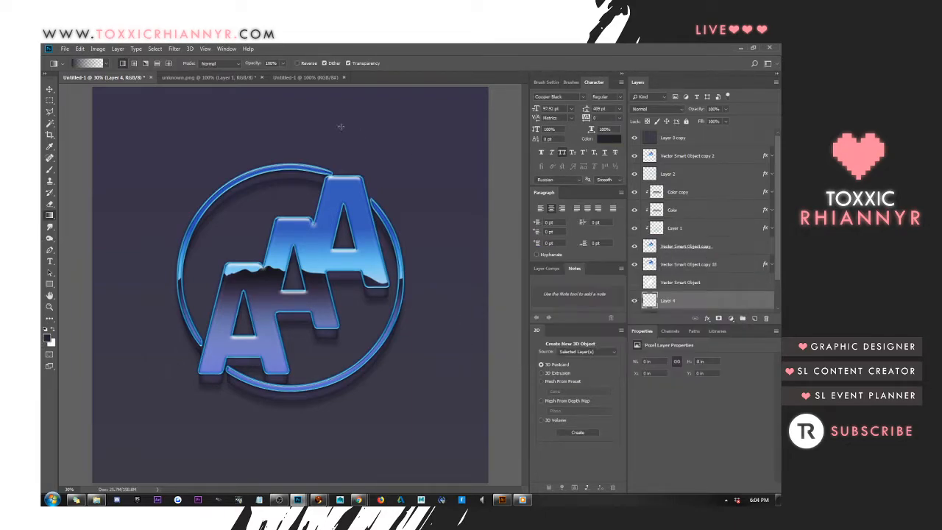
drag(287, 86, 293, 243)
Stretch the near-black gradient layer downward to a height of about 28 in
key(ctrl+t)
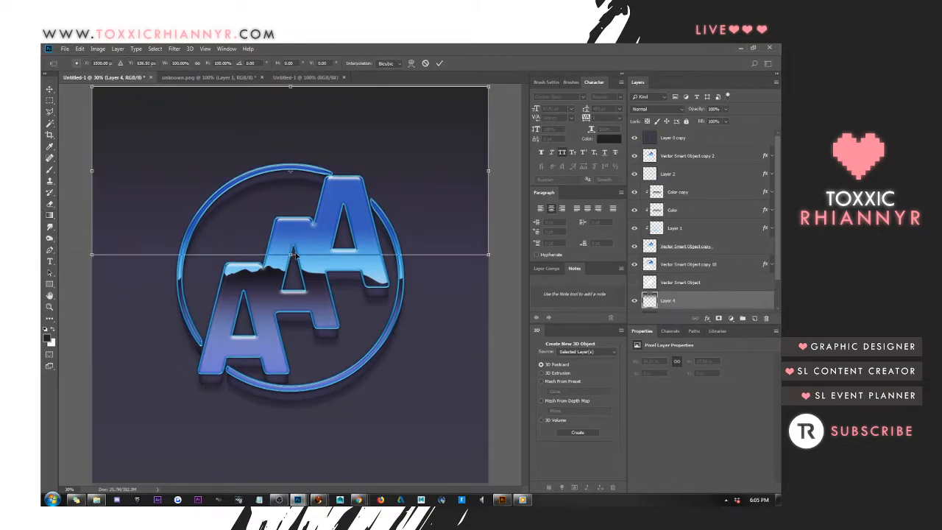
drag(292, 253, 290, 357)
key(Return)
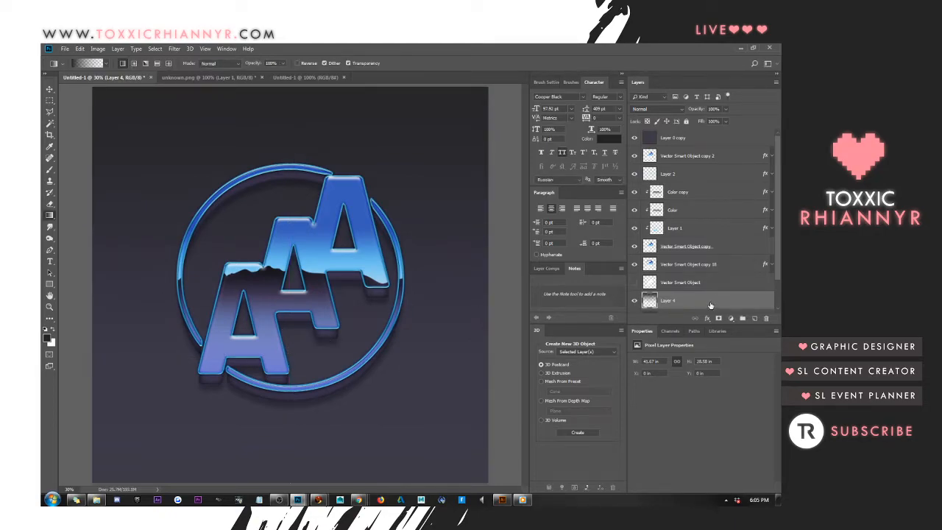
Delete Layer 3, the purple gradient layer beneath Layer 4
scroll(714, 282, down, 2)
click(704, 287)
key(Delete)
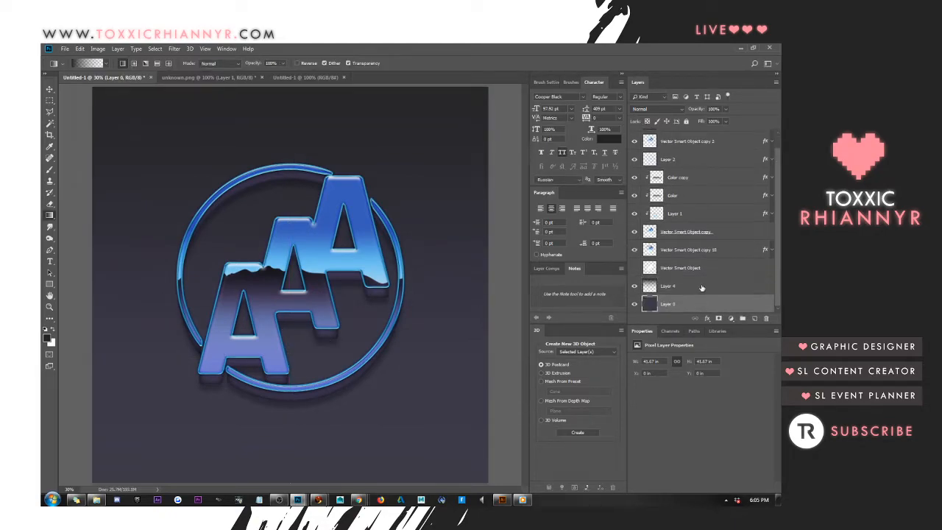
Set the blend mode of Layer 4, the near-black gradient, to Multiply and lower its fill to 58%
click(677, 286)
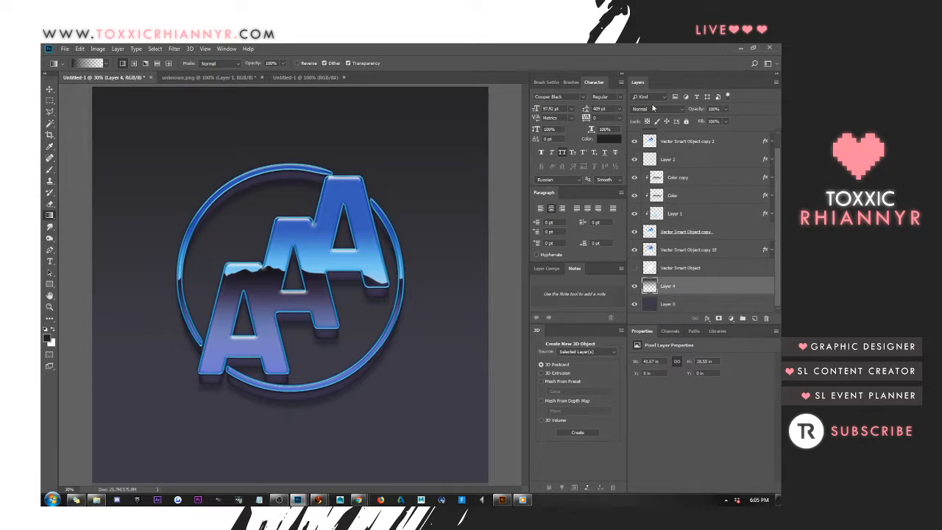
click(652, 108)
click(648, 145)
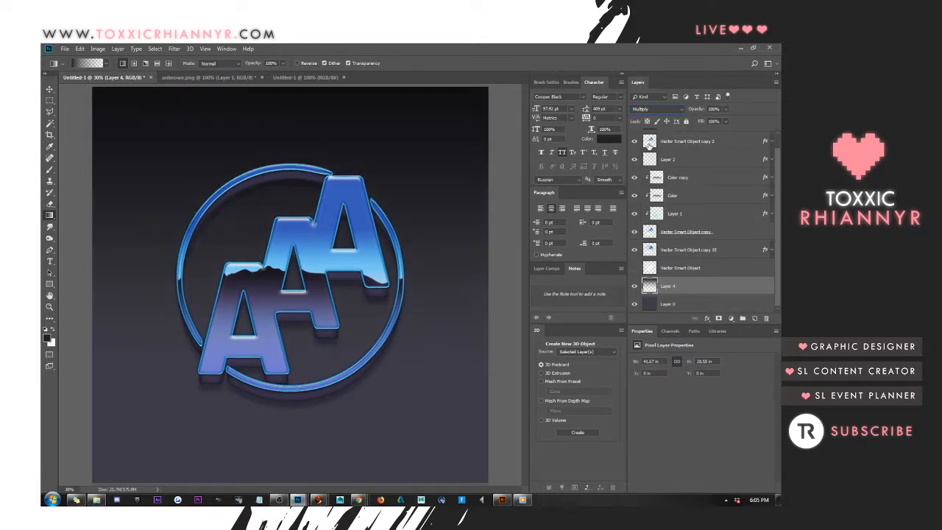
click(726, 121)
drag(725, 133, 701, 133)
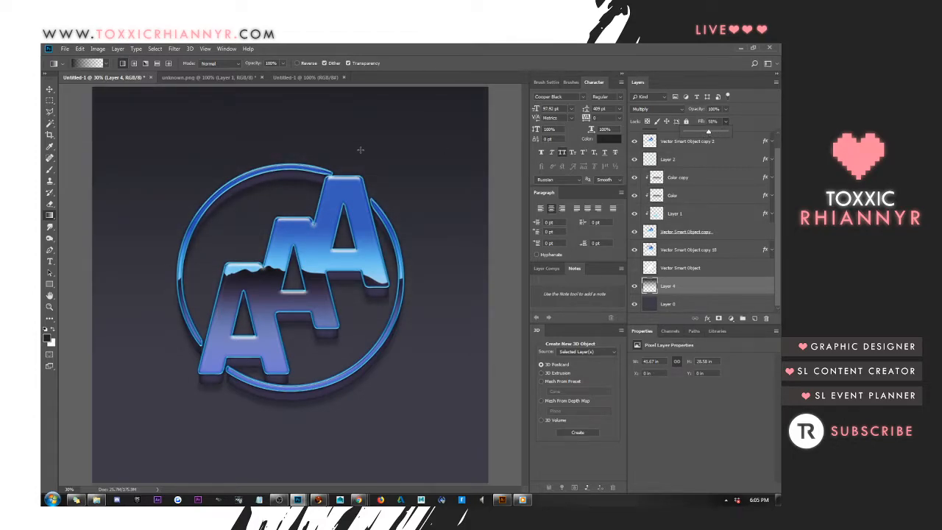
click(706, 285)
click(45, 89)
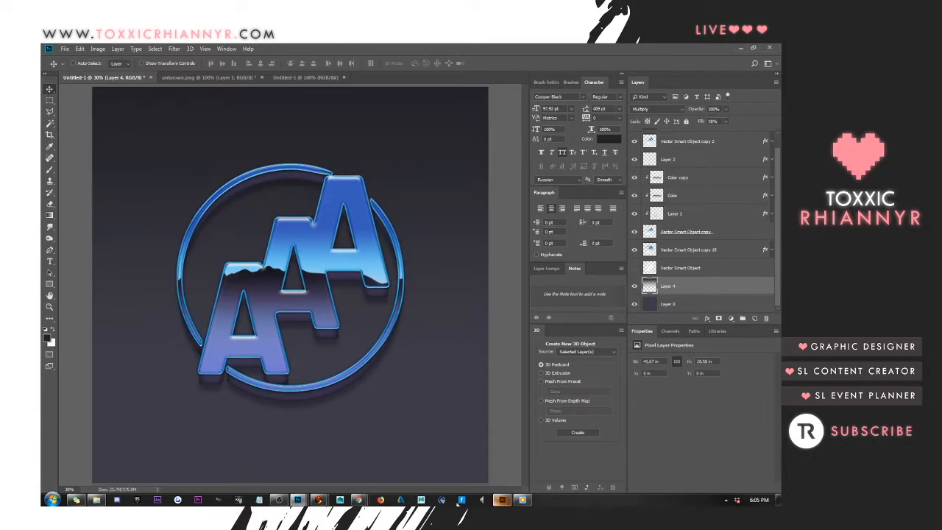
Bring up the 2457470.psd poster document, place its window beside the logo, and hide the Design group in Post 1
mouse_move(297, 500)
click(314, 453)
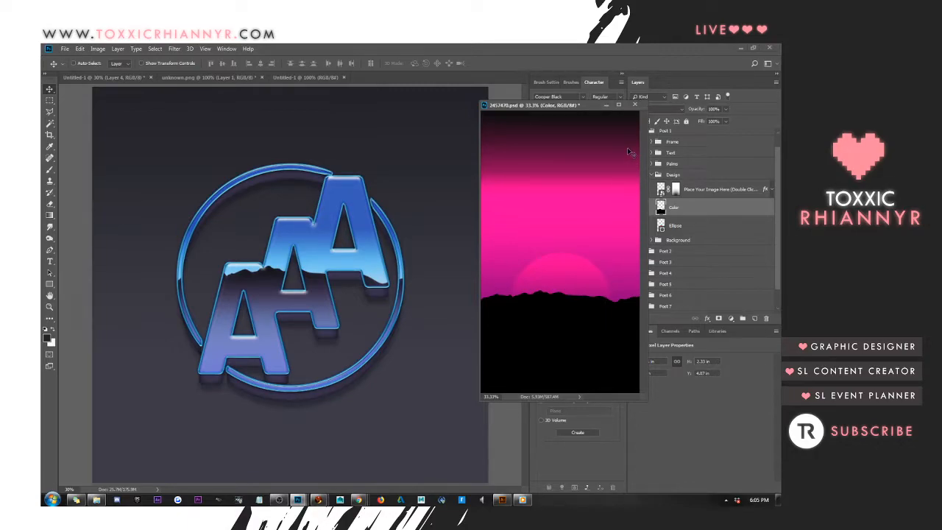
drag(592, 106, 514, 112)
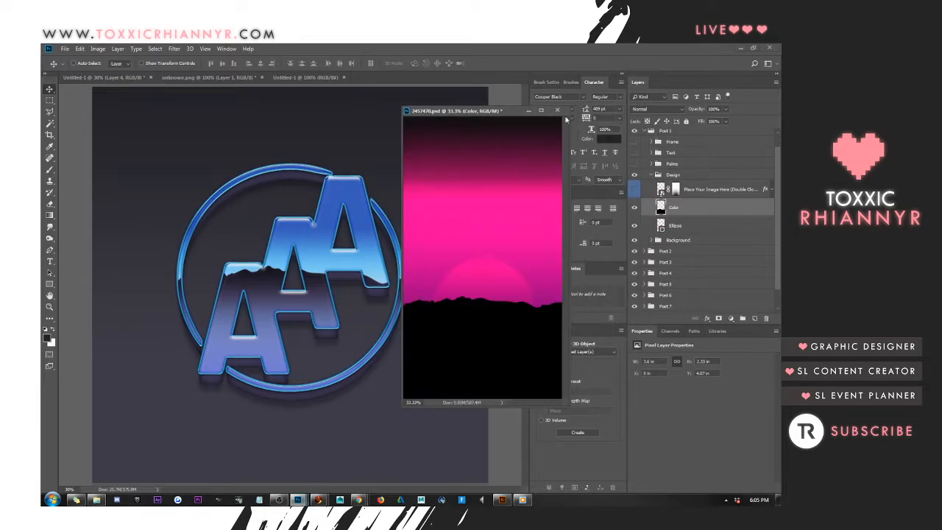
click(650, 175)
click(635, 189)
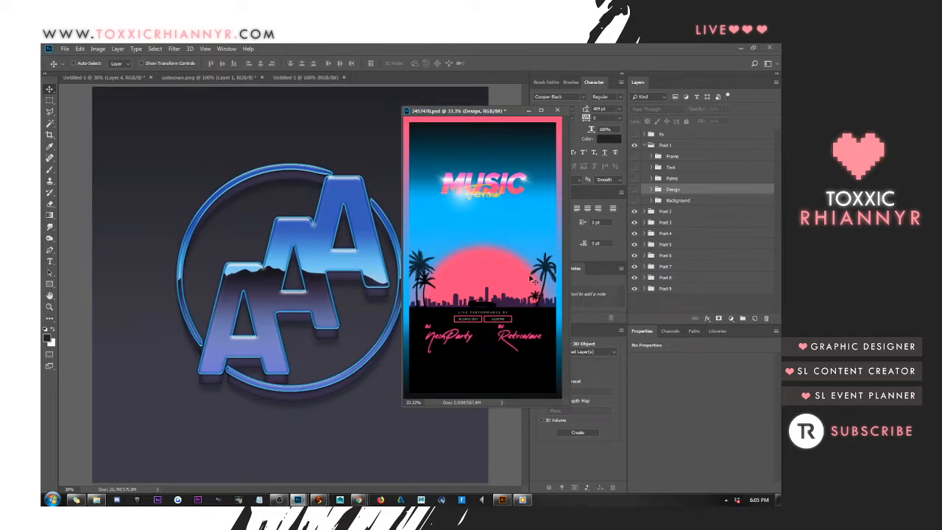
Hide the remaining Post groups one by one down to Post 9 to examine each poster design, and close 2457470.psd
click(636, 222)
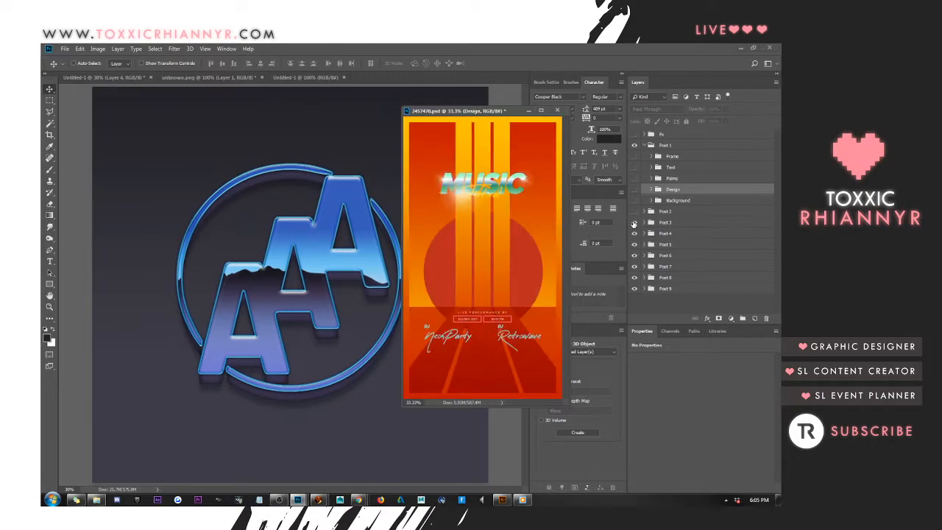
click(635, 233)
click(635, 244)
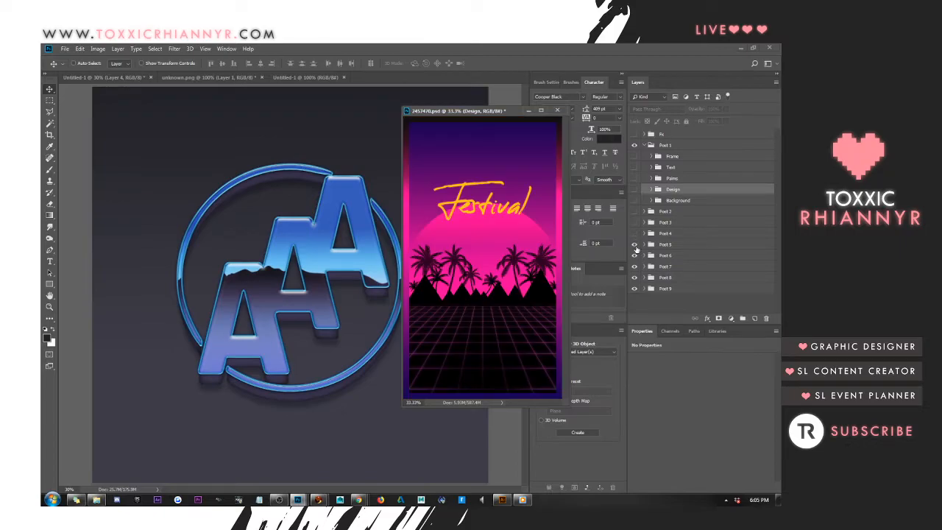
click(634, 256)
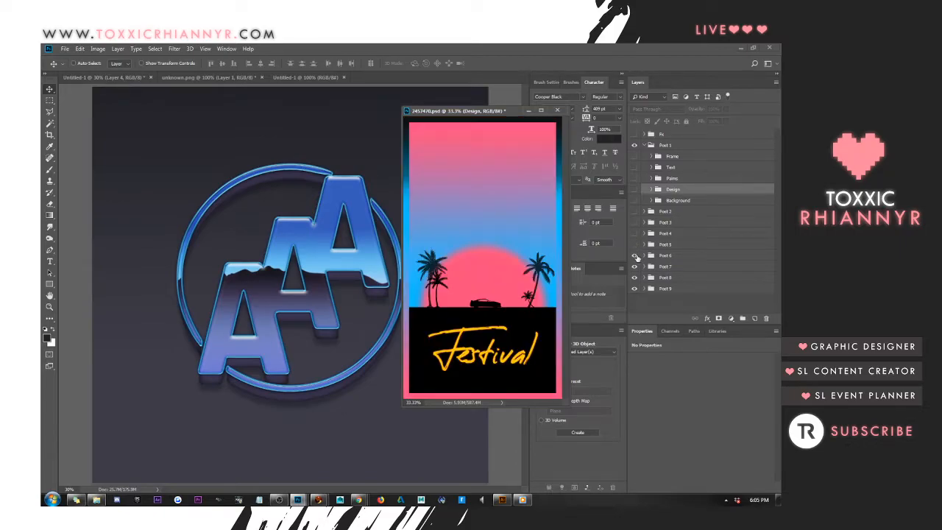
click(635, 266)
click(634, 278)
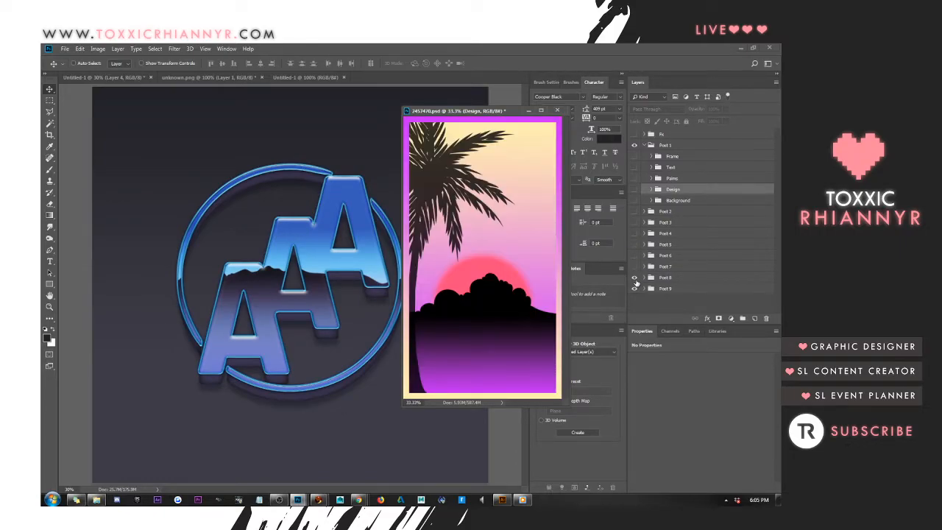
click(636, 286)
click(635, 290)
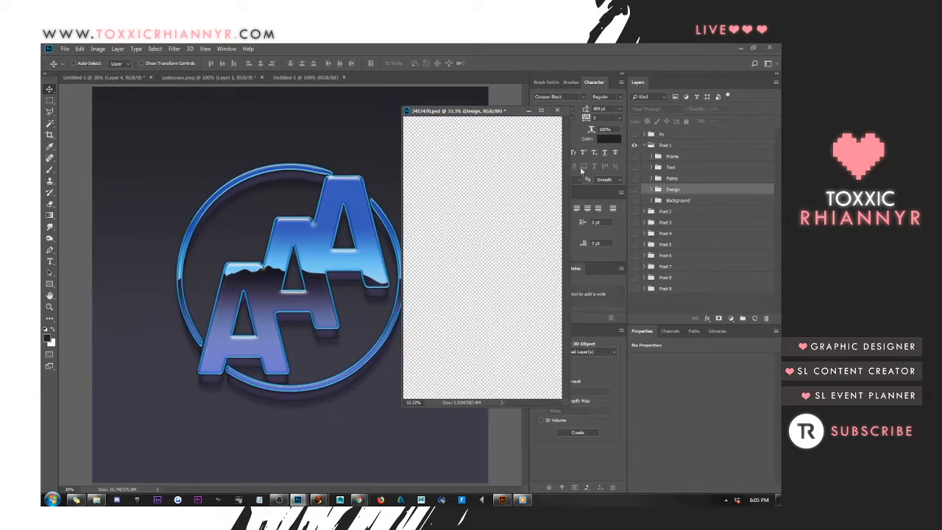
click(558, 110)
click(408, 219)
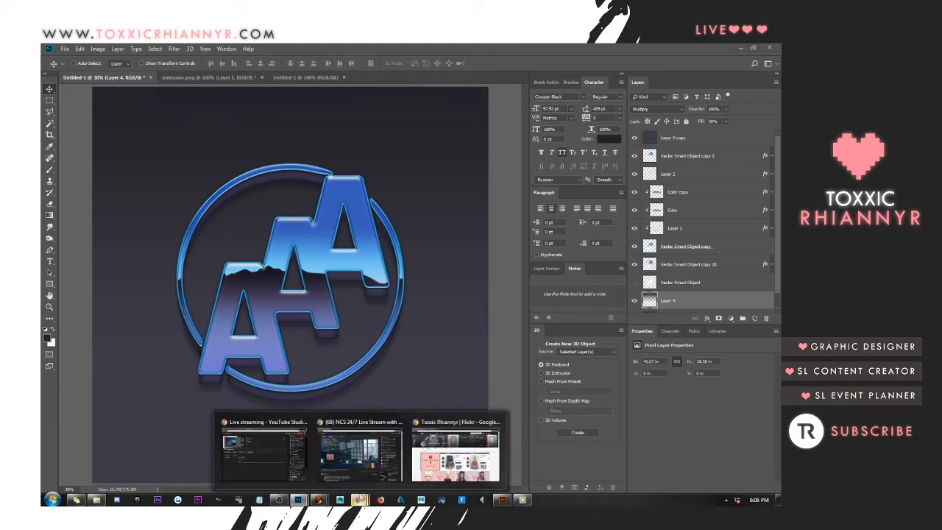
Switch to Chrome to examine the Freepik retro futuristic music poster template, and return to the logo document in Photoshop
mouse_move(360, 500)
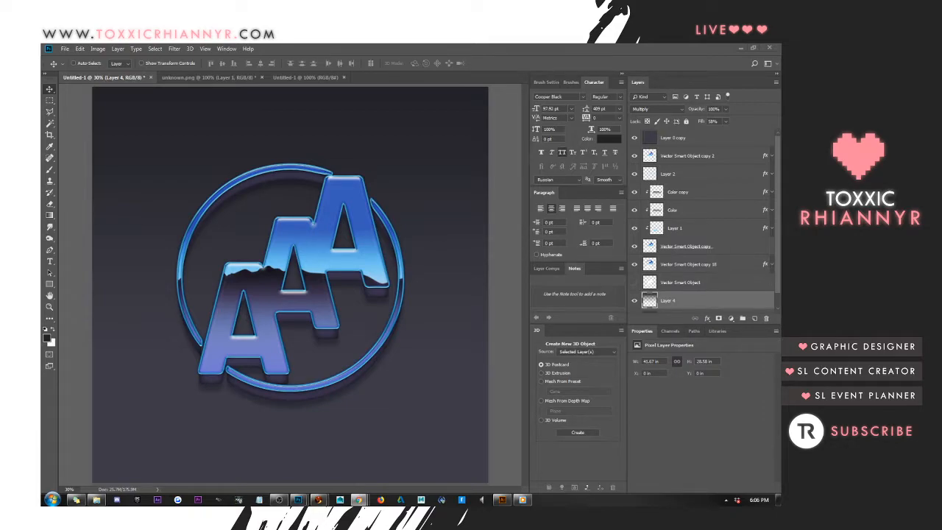
drag(780, 74, 234, 46)
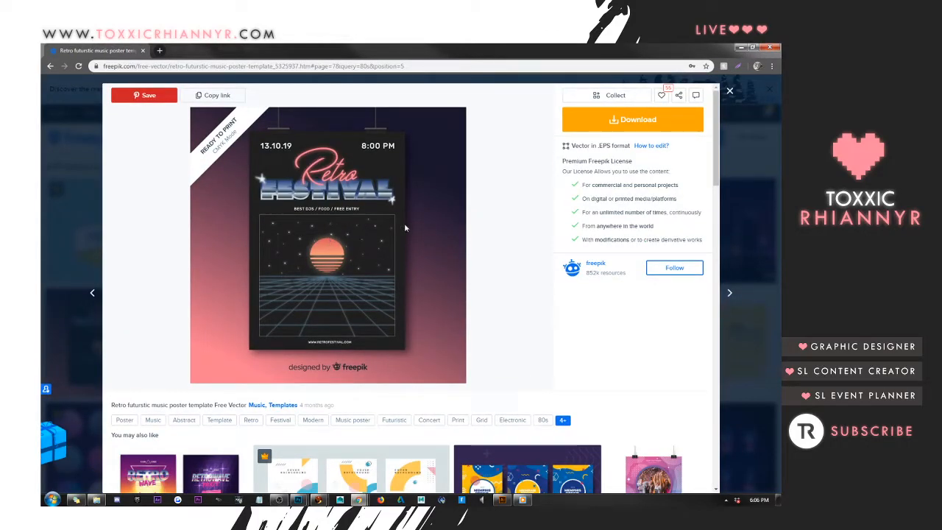
drag(287, 50, 781, 66)
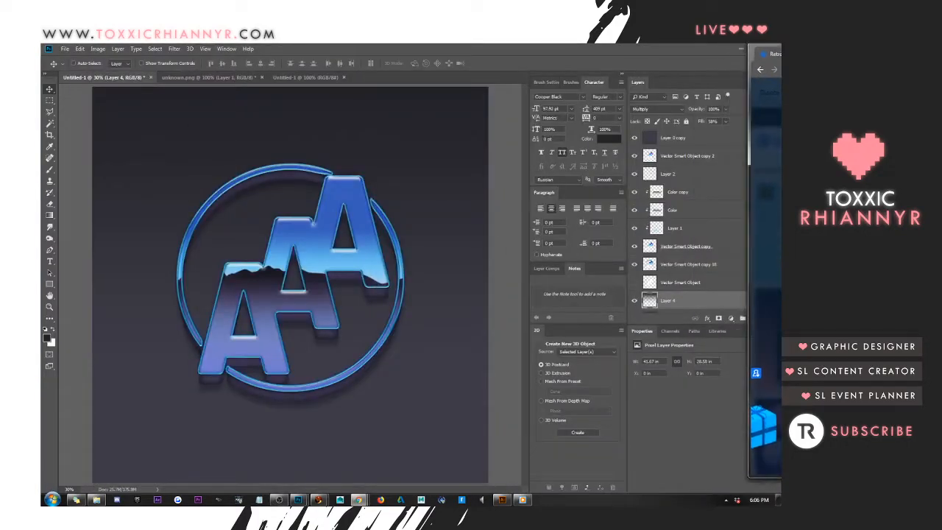
click(96, 121)
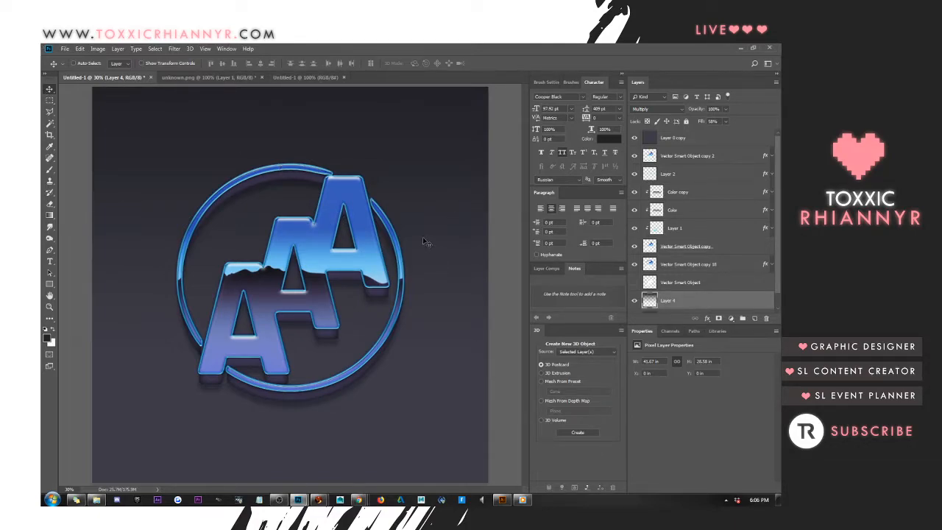
Open the layer style of Layer 2 and change its Outer Glow colour to the light blue sampled from the logo
click(684, 177)
click(636, 175)
click(636, 175)
right_click(686, 171)
click(639, 149)
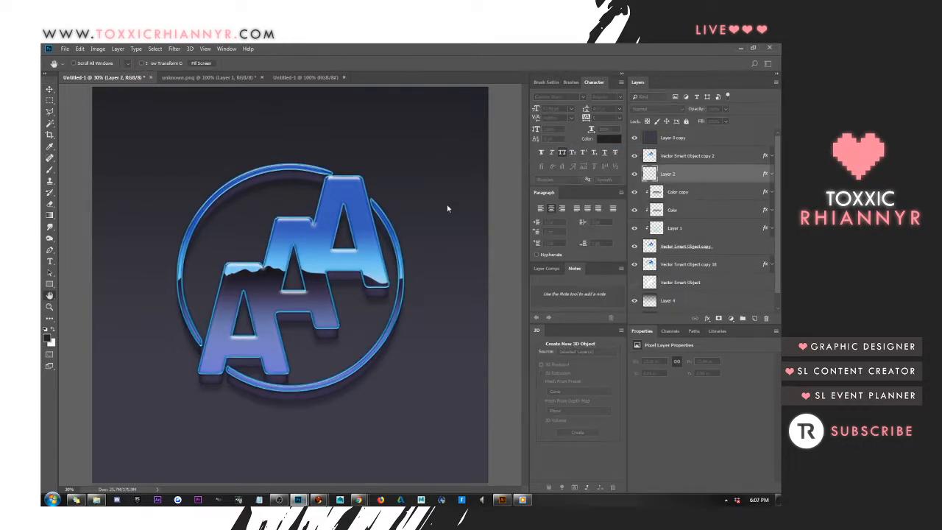
click(456, 224)
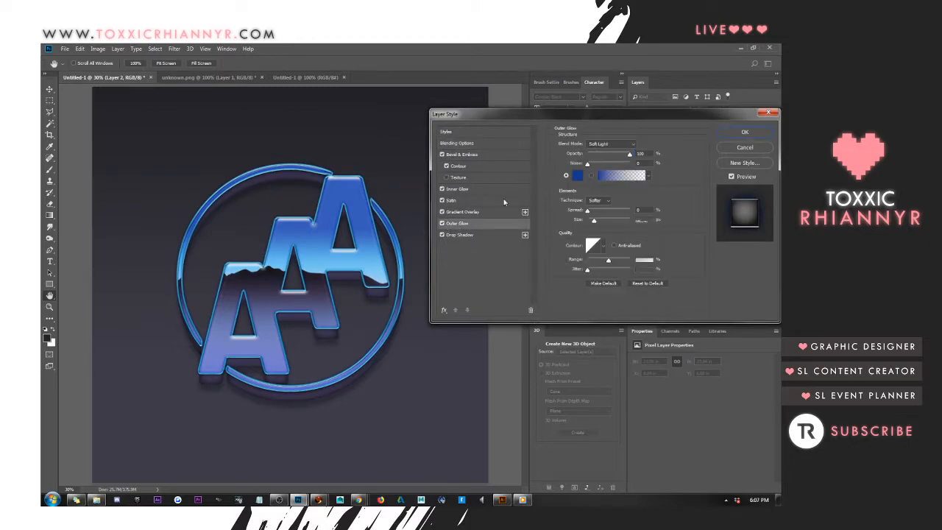
click(578, 175)
click(369, 256)
click(707, 241)
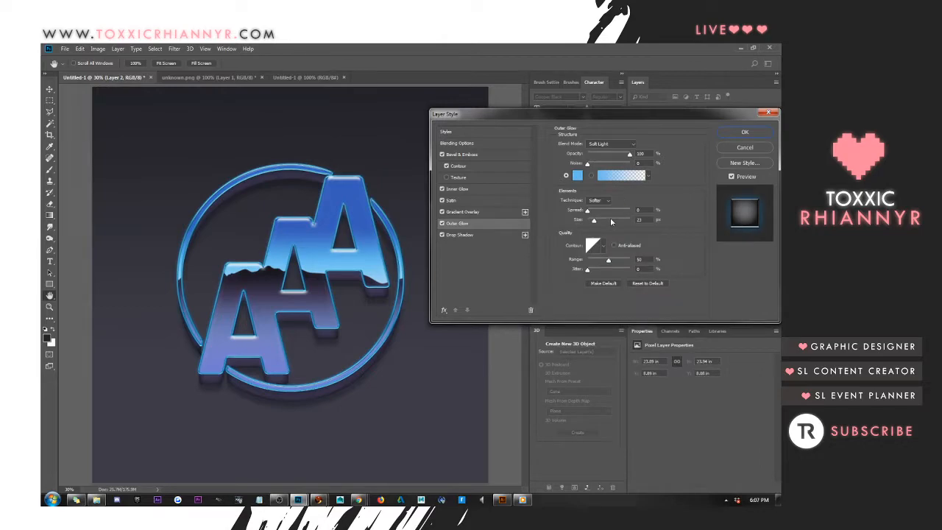
Set Layer 2's Outer Glow size to 136 px, raise its spread slightly, and apply the layer style
click(639, 219)
key(shift+Up)
key(shift+Up)
key(shift+Up)
key(shift+Up)
key(shift+Up)
key(shift+Up)
key(shift+Up)
key(shift+Up)
key(shift+Up)
drag(647, 209, 620, 212)
key(Up)
key(Up)
key(Up)
key(Up)
key(Up)
key(Up)
key(Up)
key(Up)
key(Up)
key(Up)
key(Up)
key(Up)
key(Up)
key(Up)
key(Up)
key(Up)
key(Up)
key(Up)
key(Up)
key(Up)
key(shift+Down)
key(shift+Down)
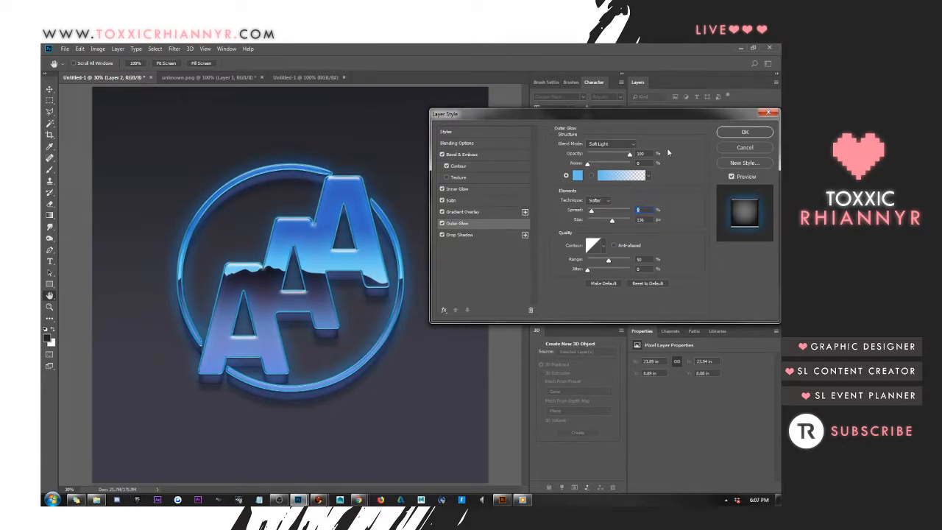
click(745, 131)
click(50, 89)
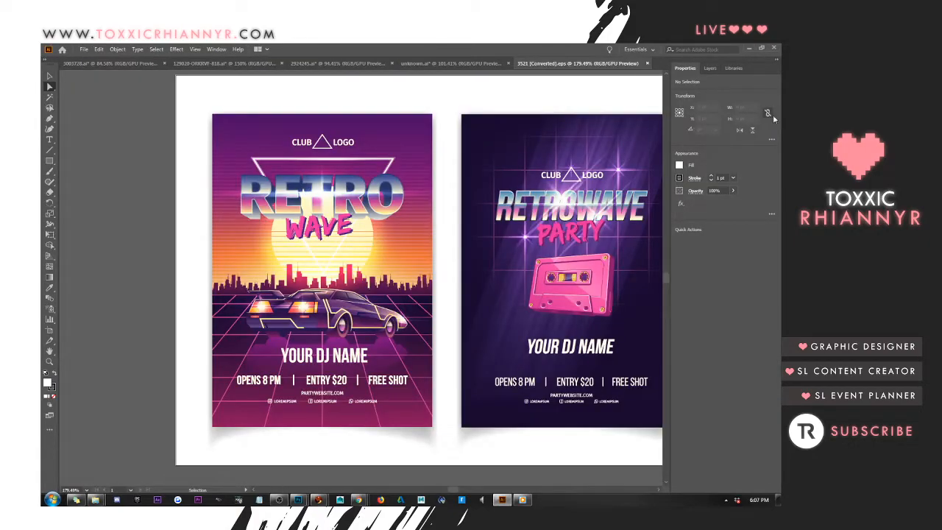
In Illustrator's 3521 [Converted].eps, select the Retro Wave poster, expand Layer 1, and hide the lower group and white rectangle
key(a)
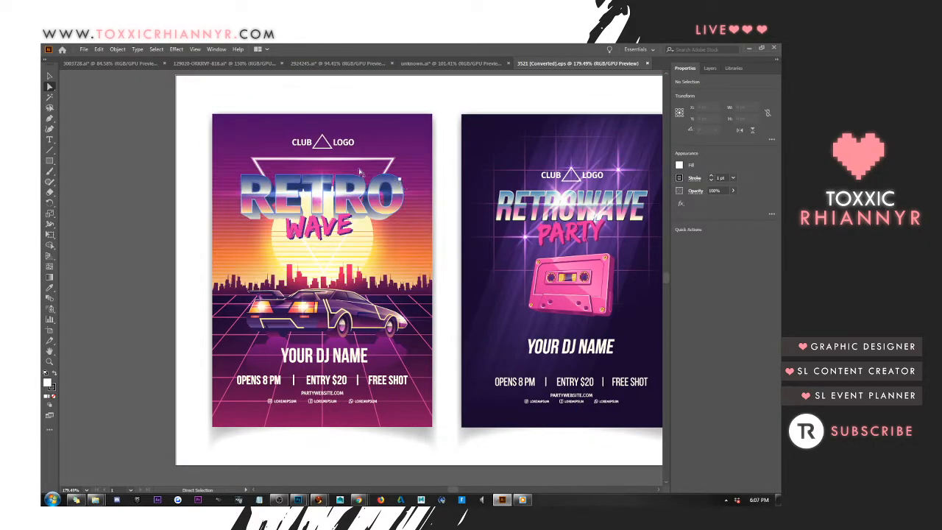
key(v)
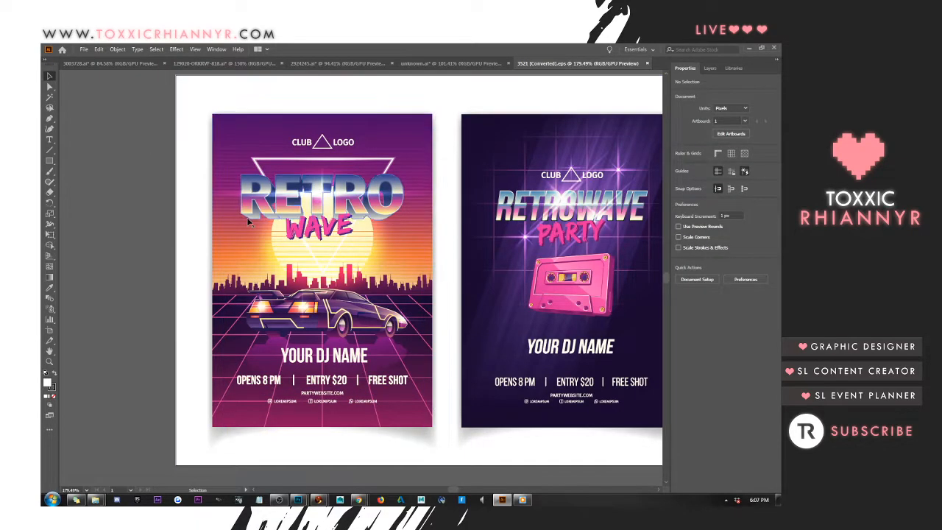
click(249, 221)
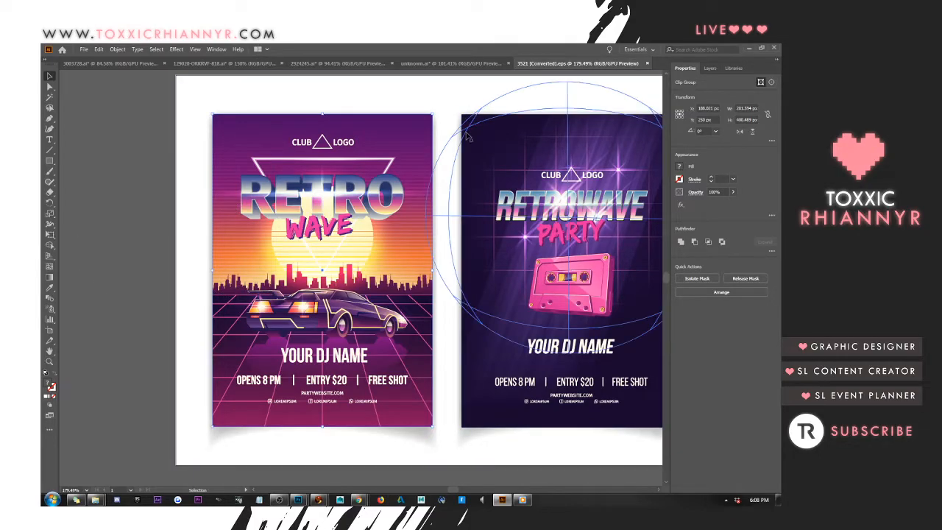
click(712, 68)
click(704, 82)
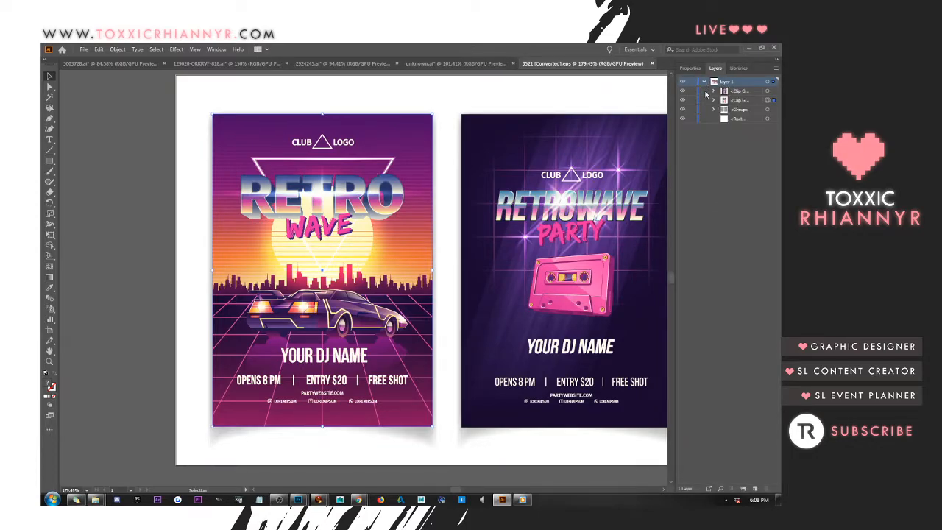
drag(682, 110, 683, 118)
Hide the top sublayers inside the Retrowave Party poster's clip group and the whole clip group
click(713, 90)
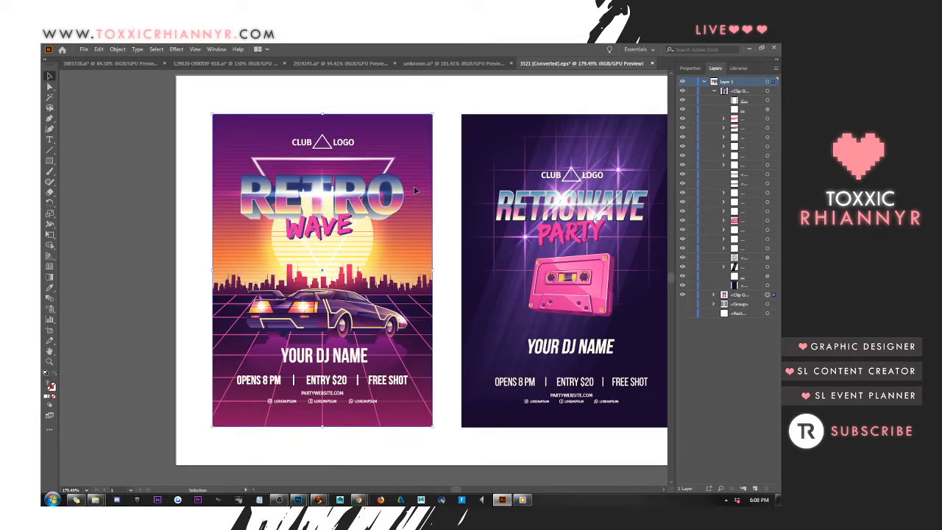
key(Delete)
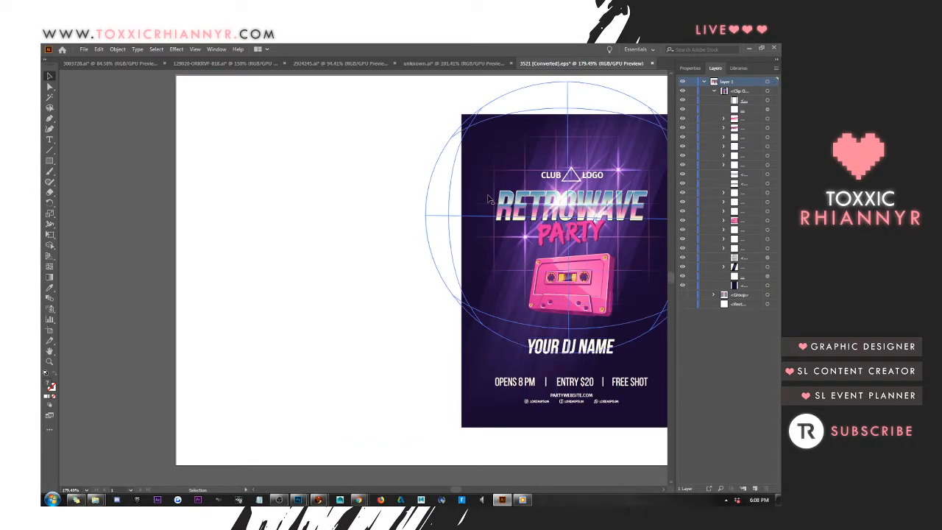
key(ctrl+z)
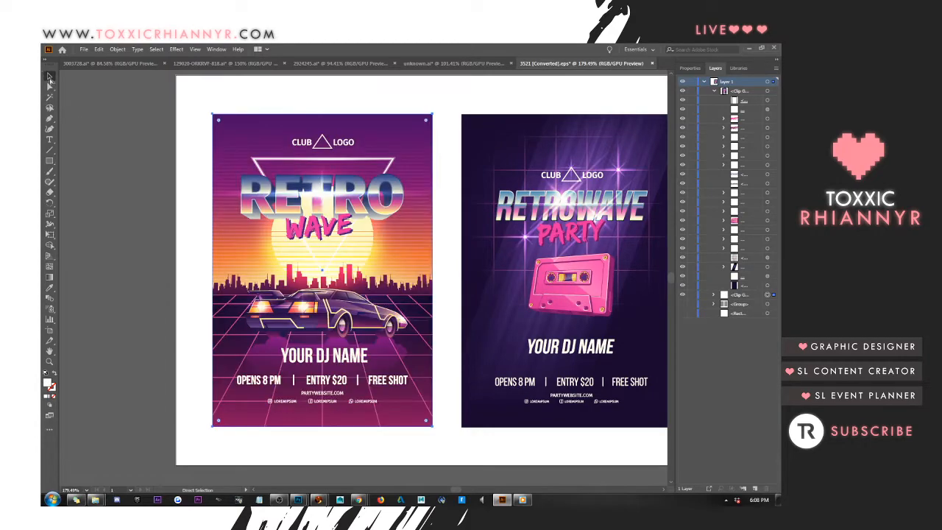
click(682, 103)
click(683, 118)
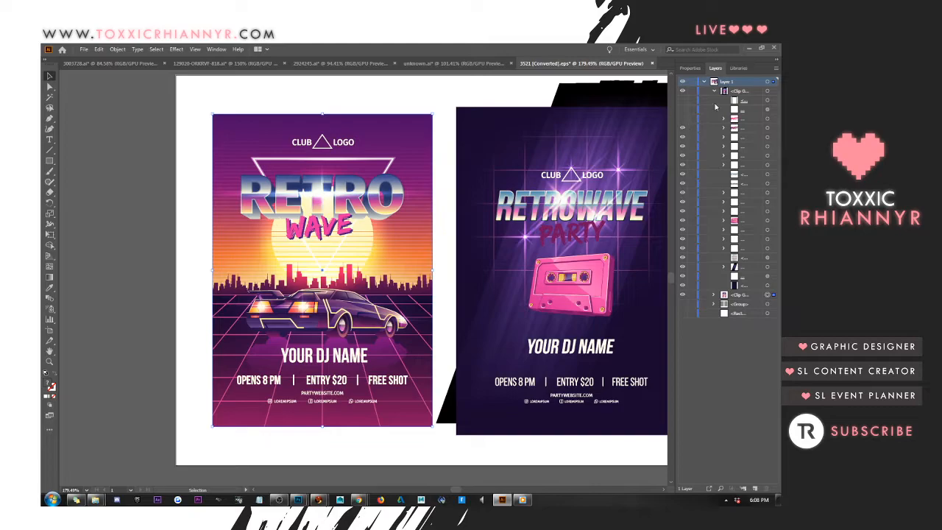
click(714, 91)
click(682, 91)
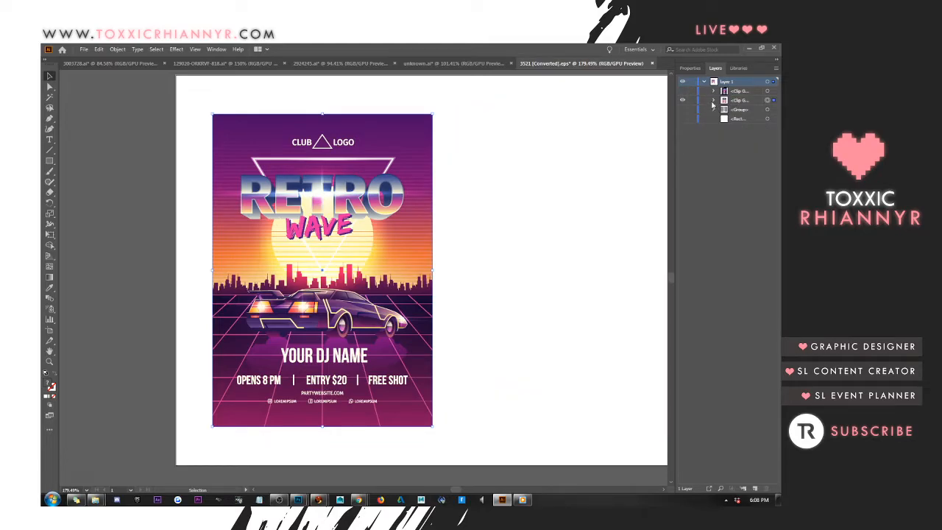
Expand the Retro Wave poster's clip group, hide its two lowest background sublayers, and deselect the artwork
click(713, 101)
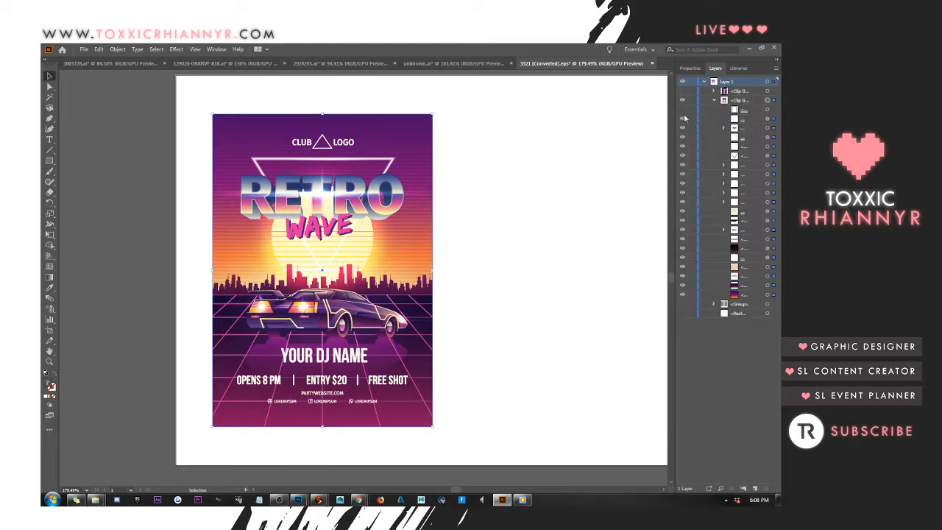
click(683, 116)
click(682, 118)
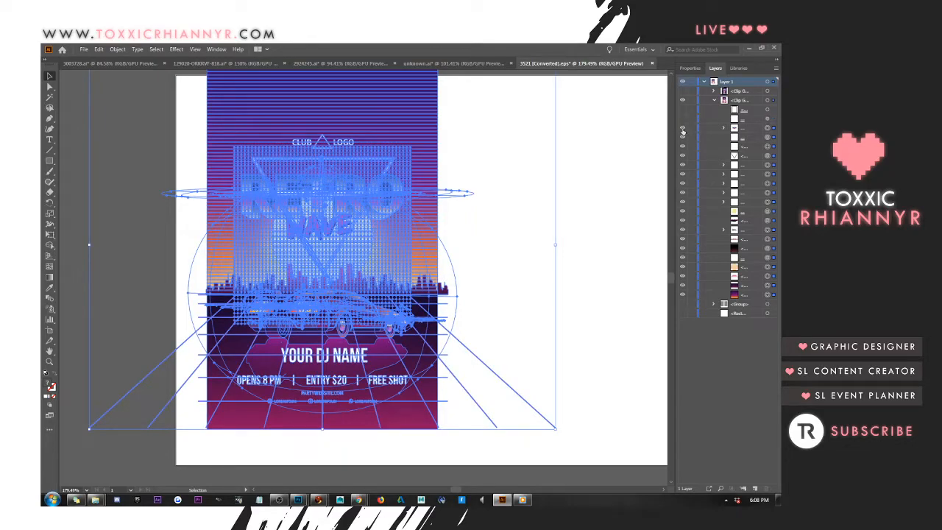
click(683, 119)
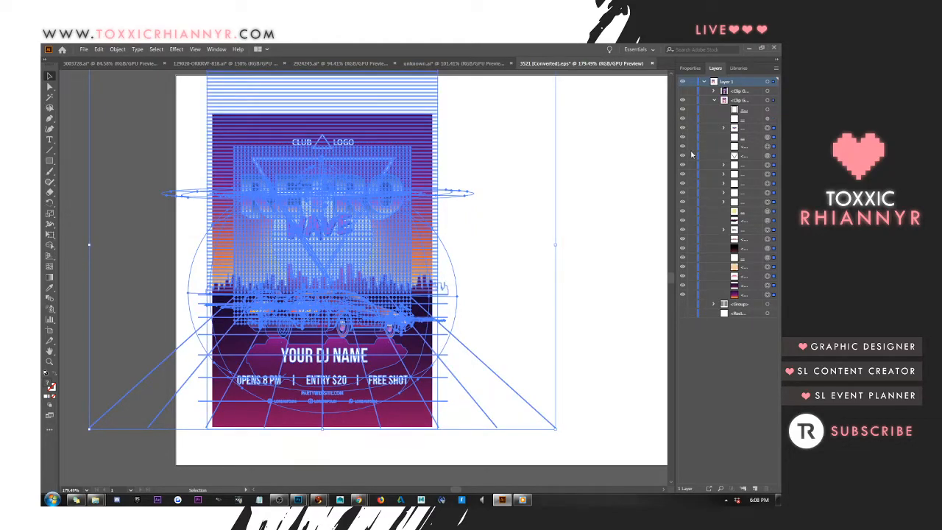
click(683, 294)
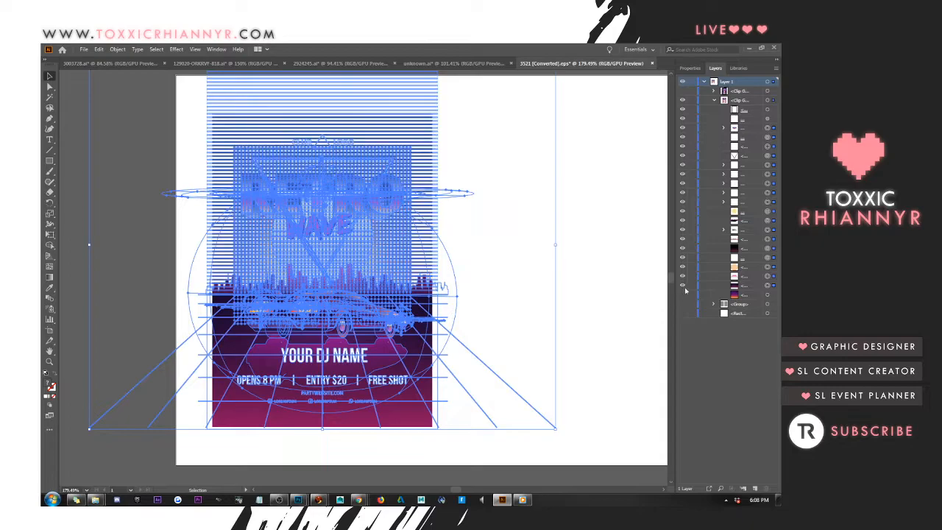
click(683, 285)
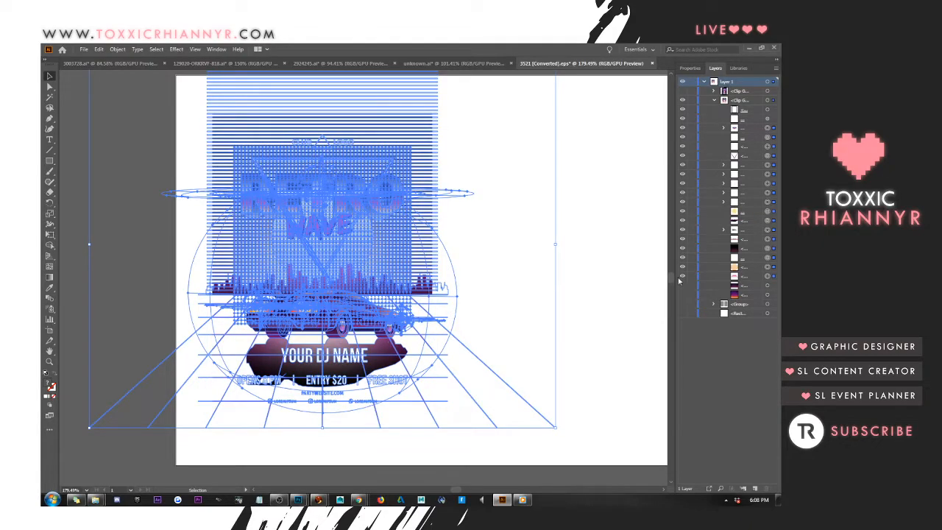
click(606, 261)
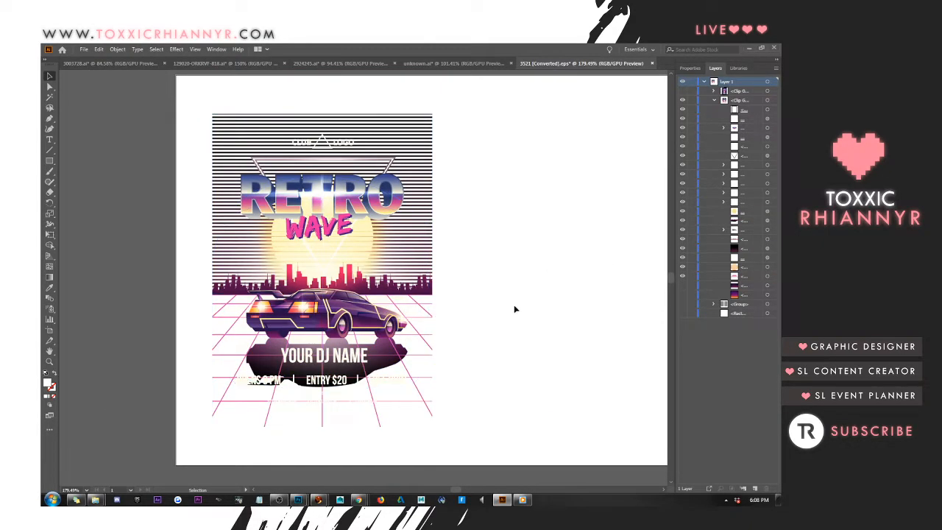
Hide the clip group's remaining artwork sublayers, leaving only the pink perspective grid and the clipping path switched on
click(684, 276)
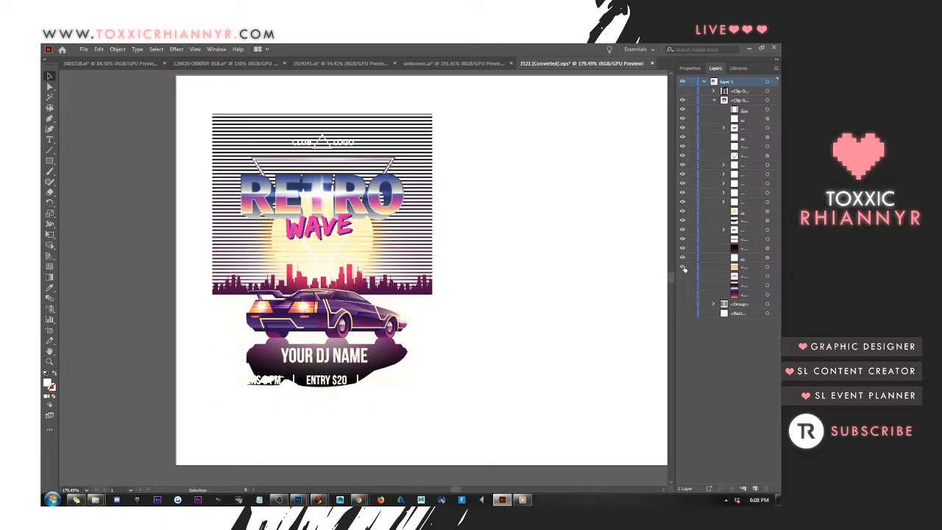
drag(684, 271, 681, 112)
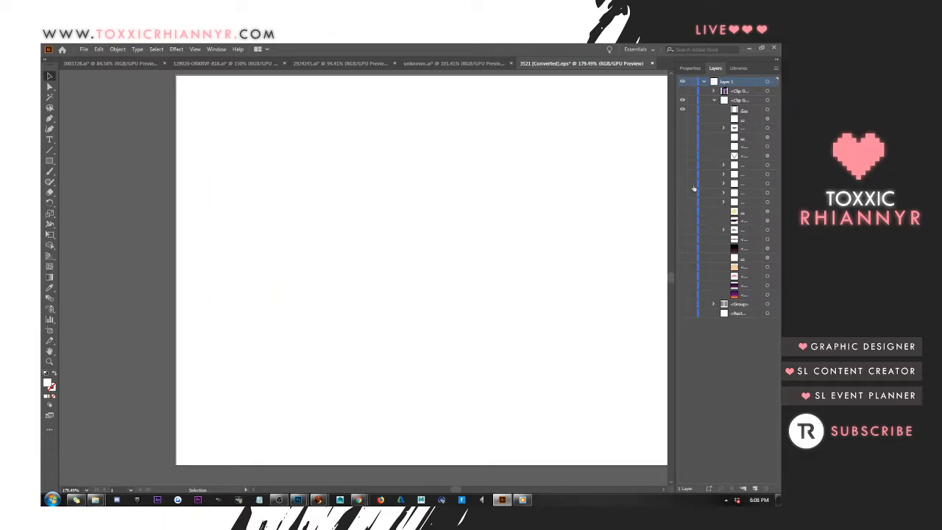
click(684, 277)
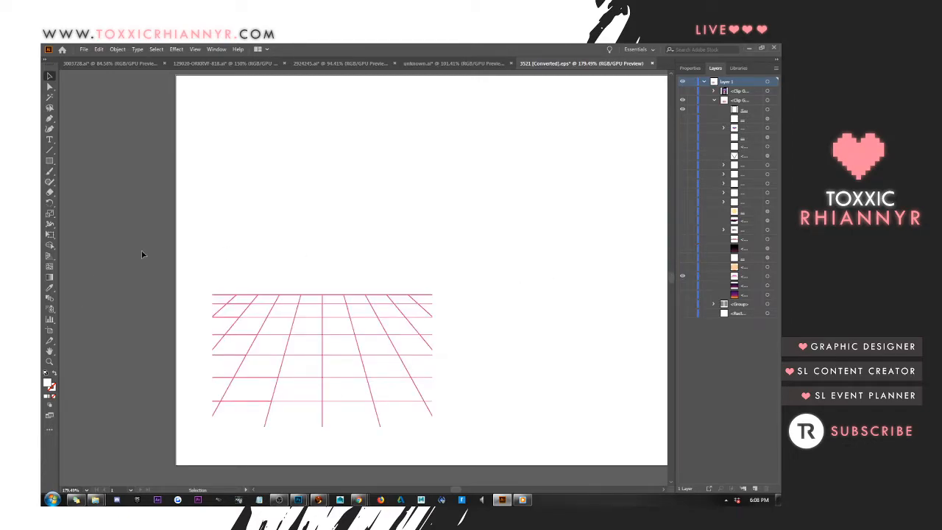
Delete the rectangular clipping path around the perspective grid using Direct Selection
click(49, 86)
drag(101, 224, 544, 476)
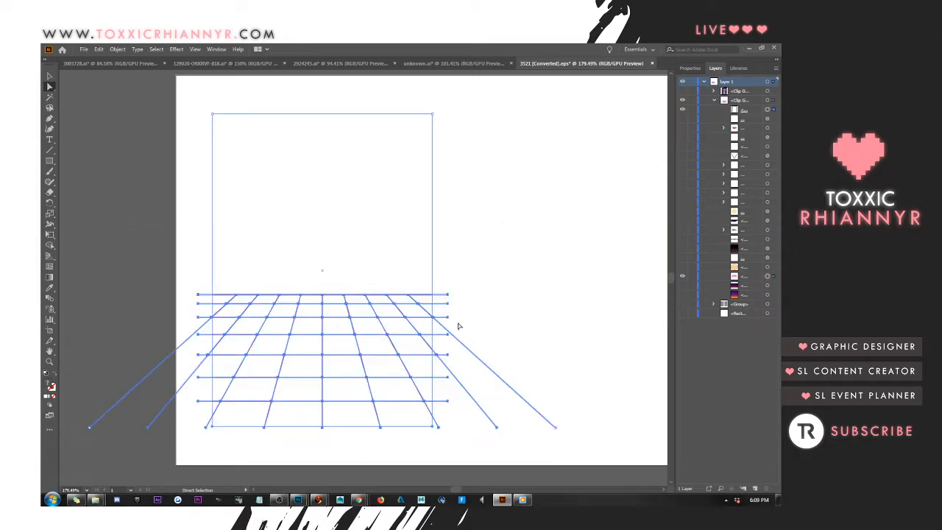
drag(105, 215, 530, 253)
key(Delete)
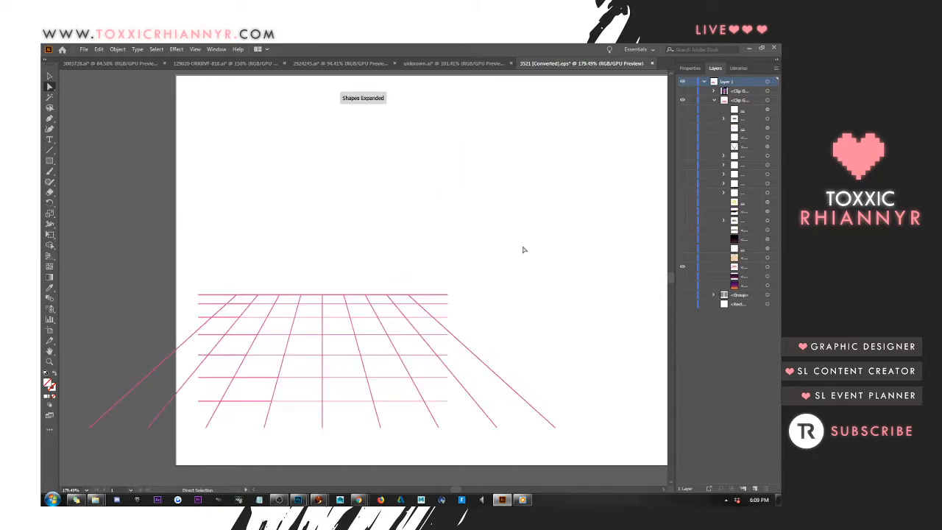
Cut the whole pink grid from the Illustrator file and paste it as pixels into the Photoshop logo document
click(50, 361)
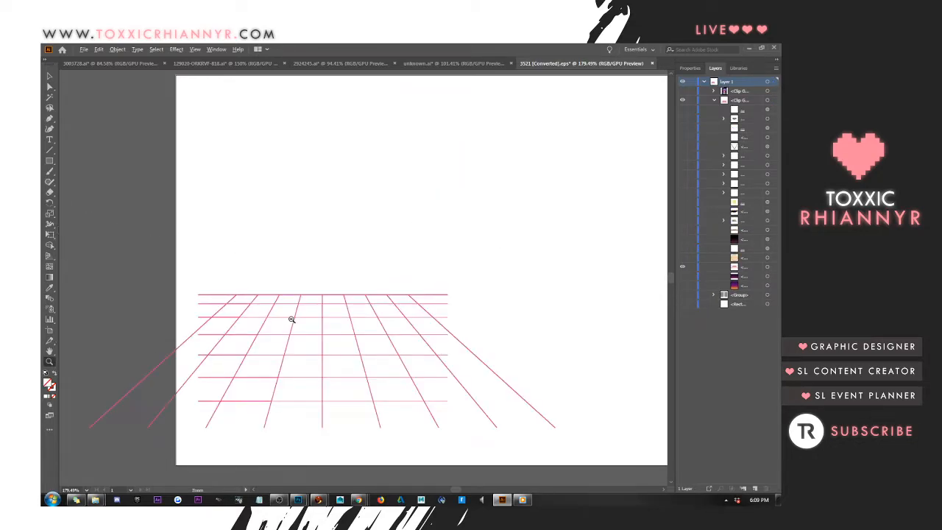
alt+click(302, 314)
alt+click(391, 284)
click(50, 87)
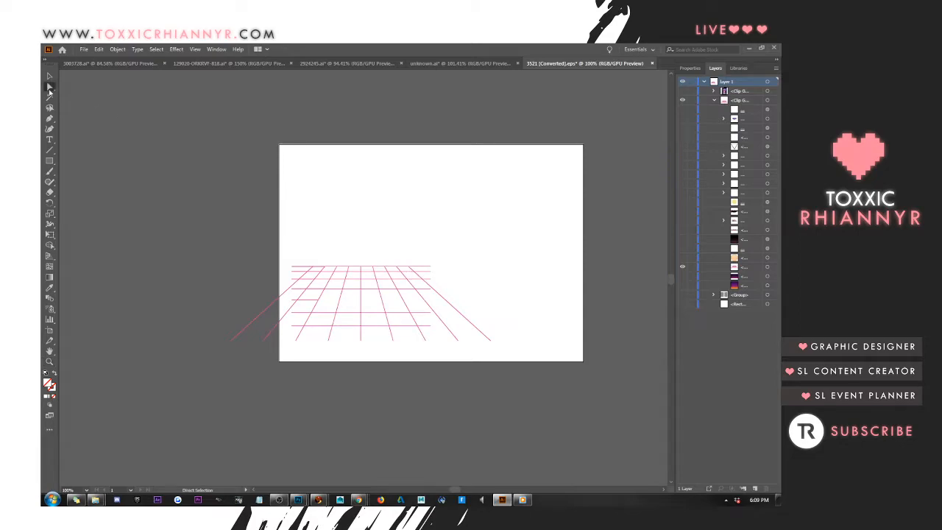
key(ctrl+a)
key(v)
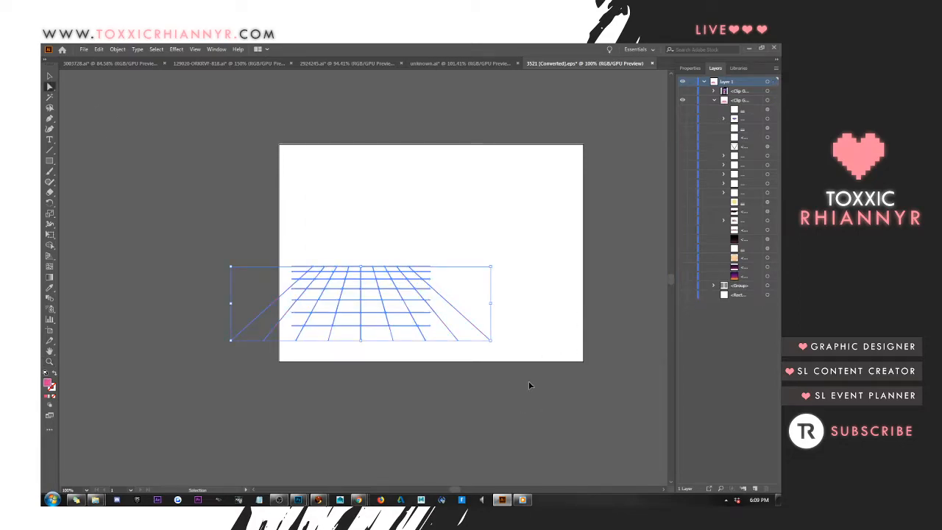
key(ctrl+x)
mouse_move(300, 501)
click(229, 438)
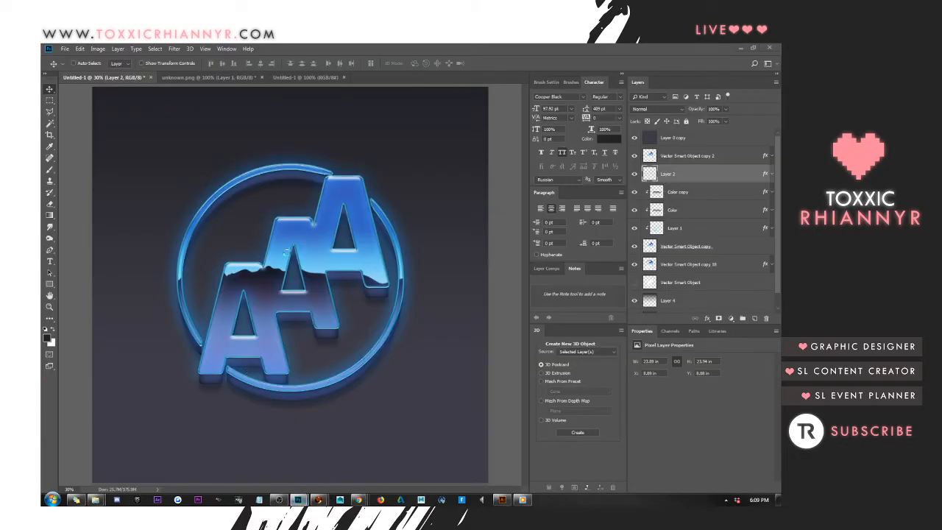
key(ctrl+v)
key(Return)
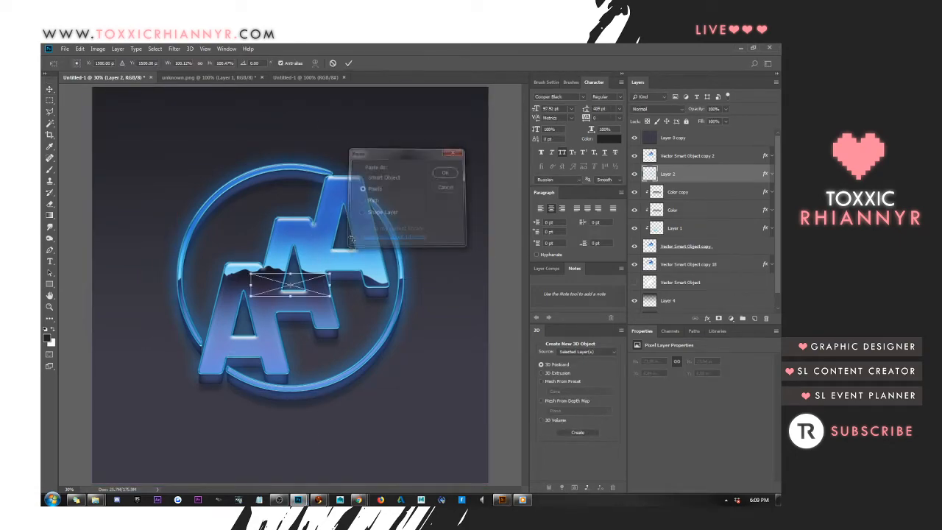
Scale the pasted grid so it extends past both sides of the canvas and fills its lower half, and commit the transform
drag(328, 295, 467, 413)
drag(253, 349, 90, 392)
drag(291, 389, 298, 484)
drag(486, 378, 612, 366)
drag(90, 379, 45, 375)
scroll(246, 328, down, 2)
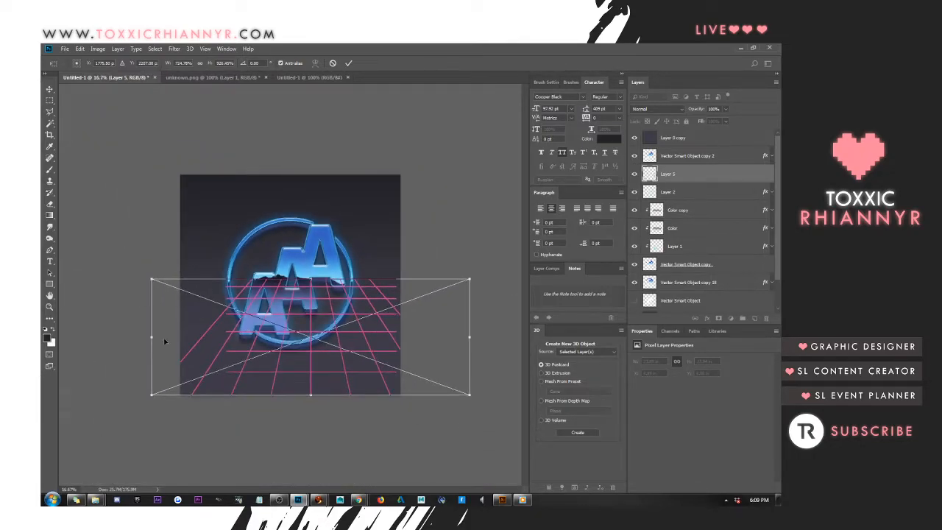
drag(152, 337, 65, 337)
drag(470, 395, 510, 406)
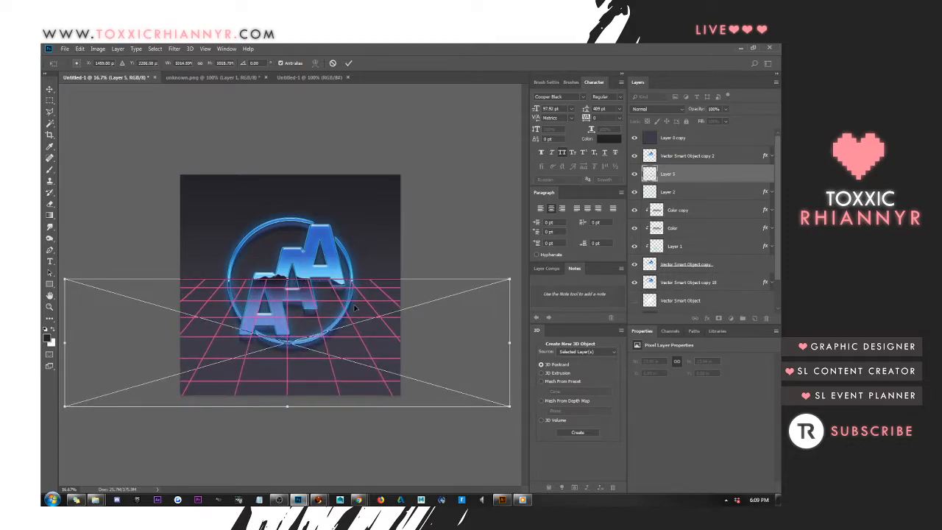
key(Return)
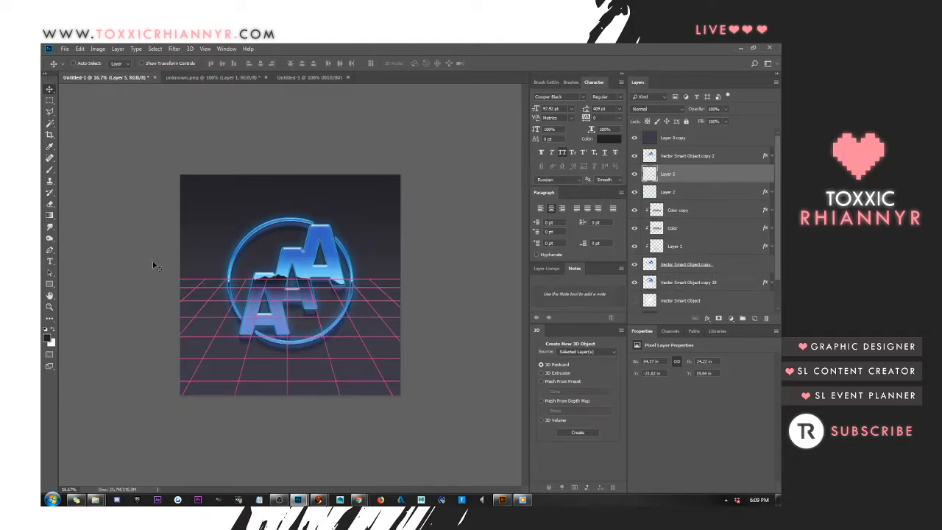
Move the grid layer, Layer 5, below Vector Smart Object in the stack and fit the canvas on screen
drag(684, 294, 683, 299)
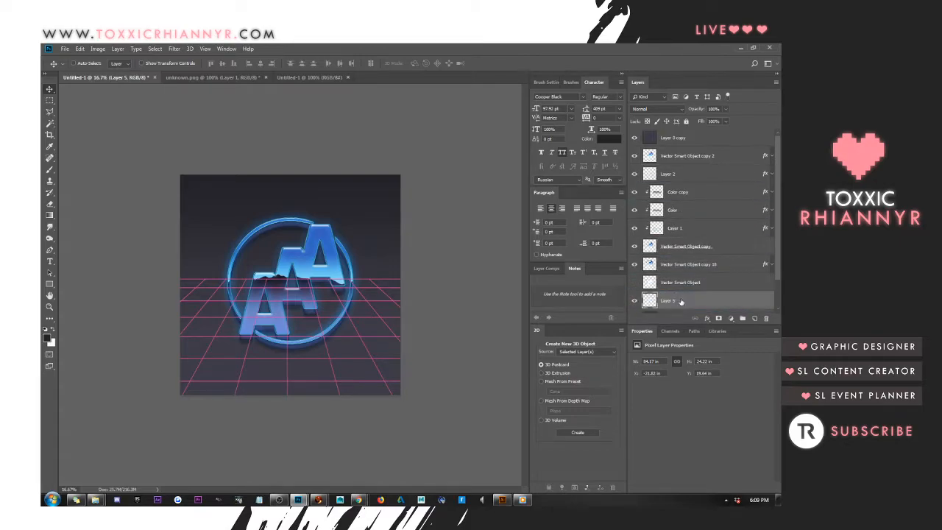
click(206, 50)
click(213, 131)
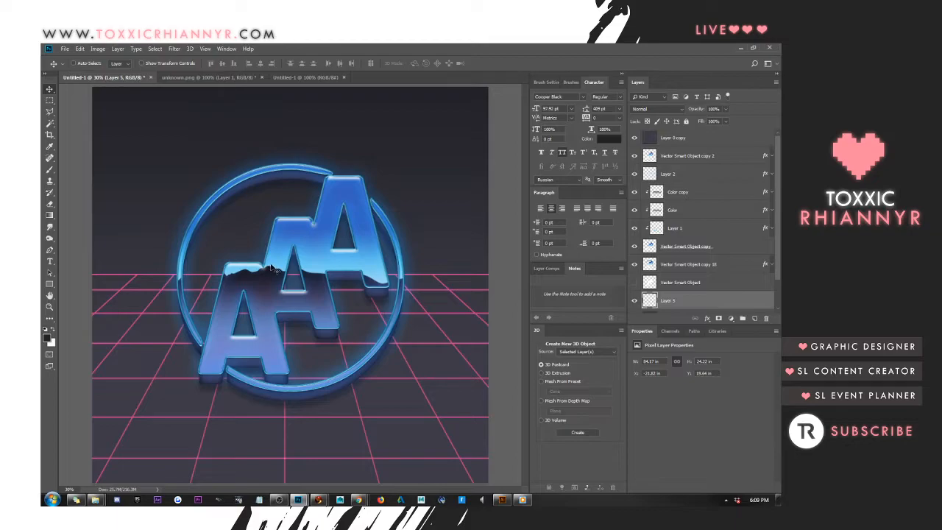
Open Layer 5's layer style, show all available effects, and add a light blue Color Overlay
right_click(741, 304)
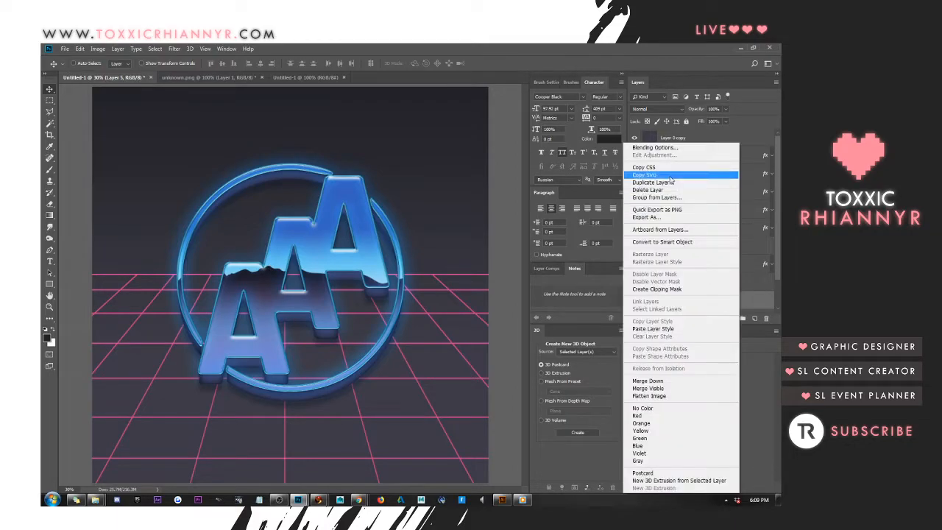
click(678, 147)
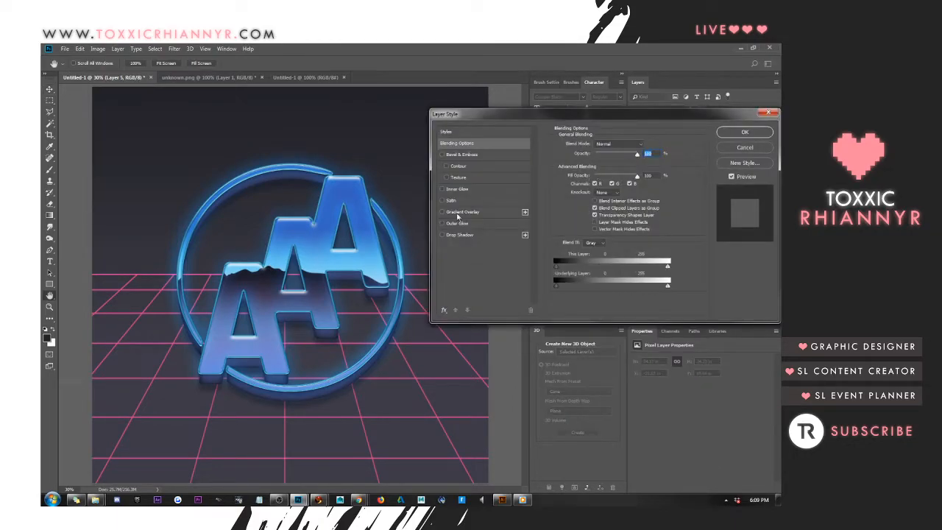
click(444, 310)
click(472, 414)
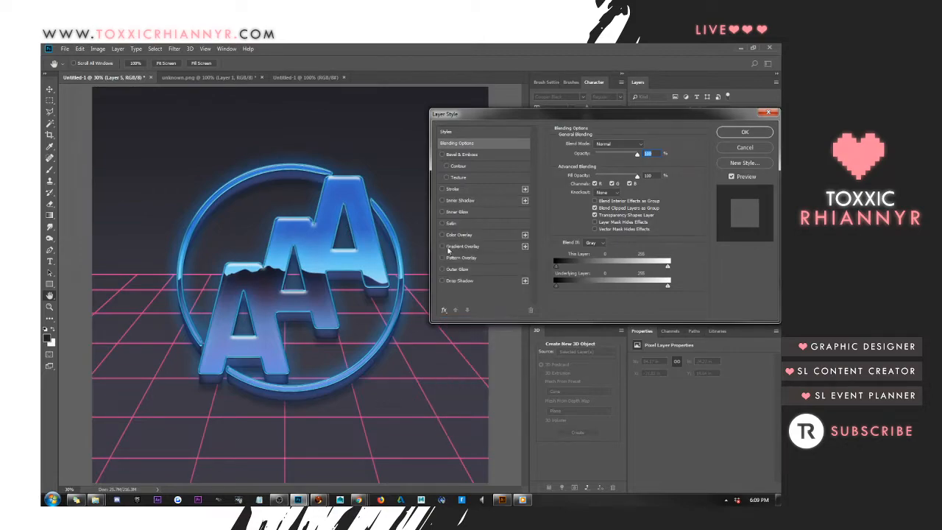
click(442, 235)
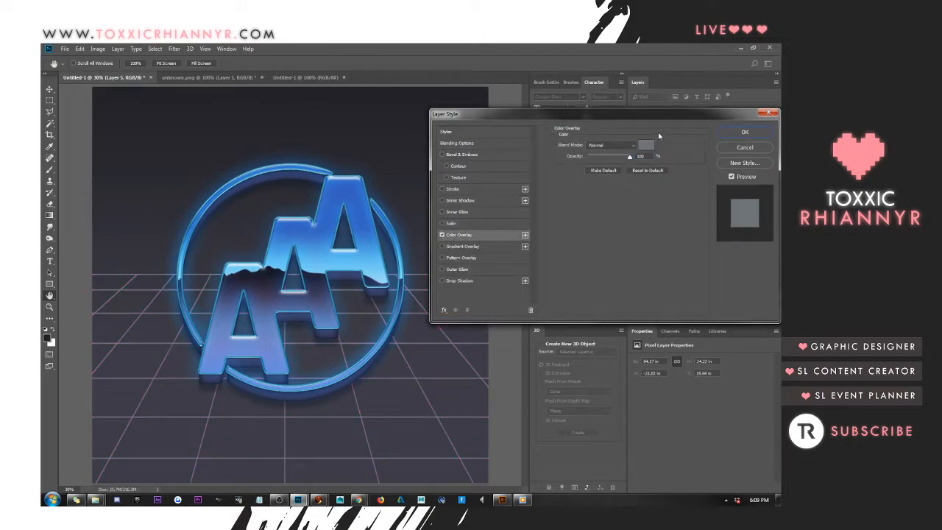
click(646, 145)
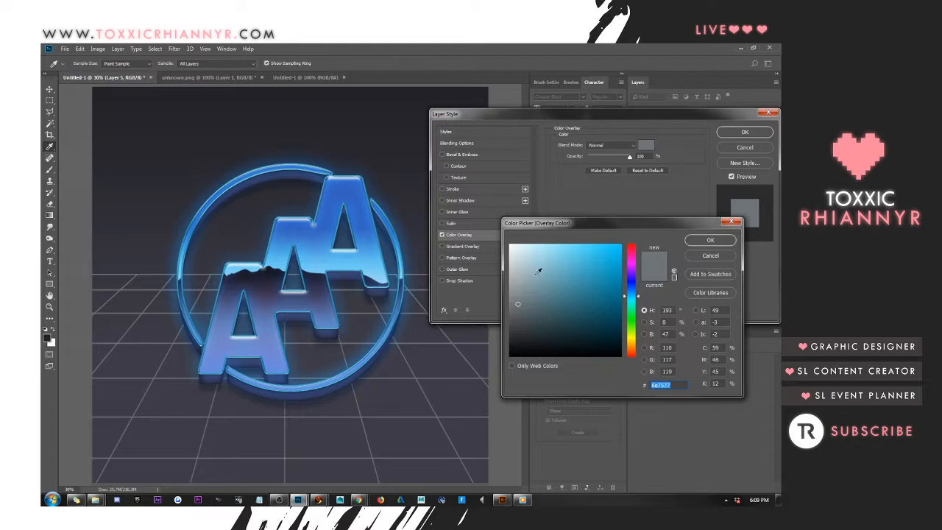
click(560, 252)
click(704, 241)
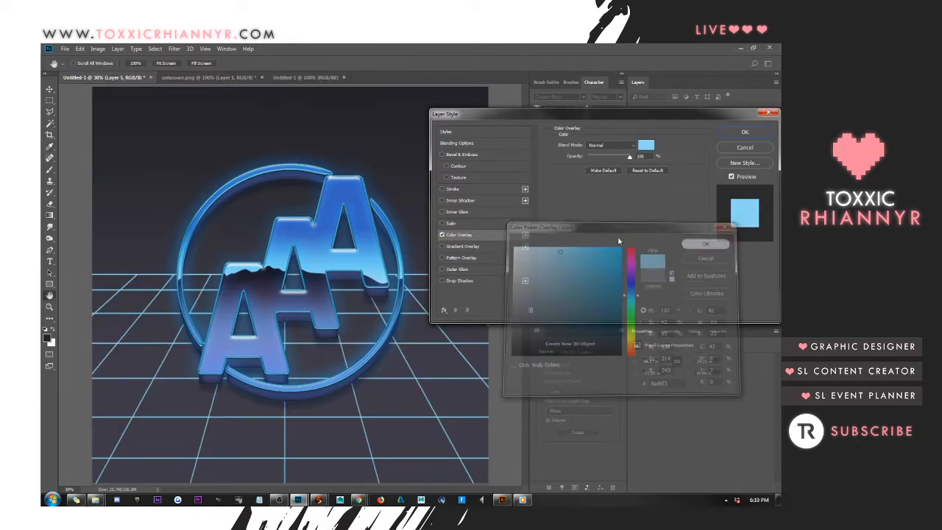
Add an Outer Glow to Layer 5 in light blue sampled from the artwork, set its size to 62 px, and apply the style
click(441, 269)
click(578, 175)
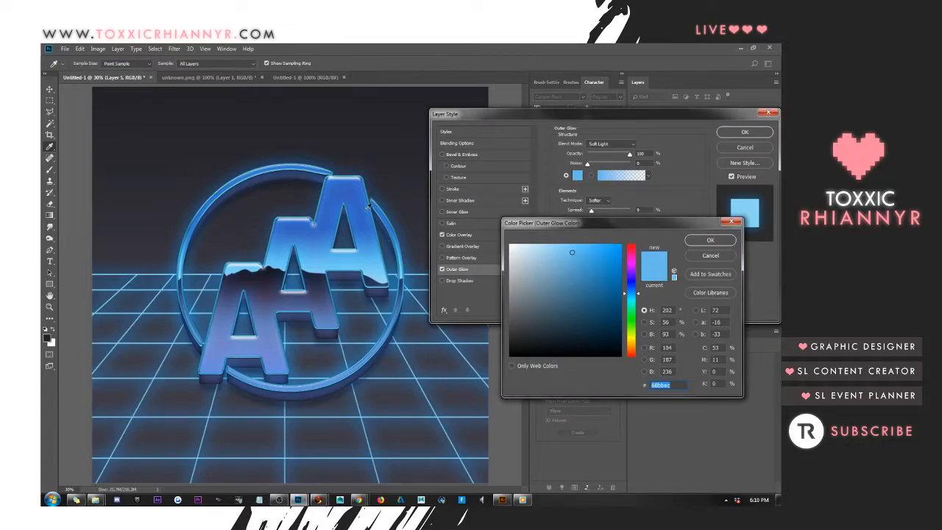
click(377, 258)
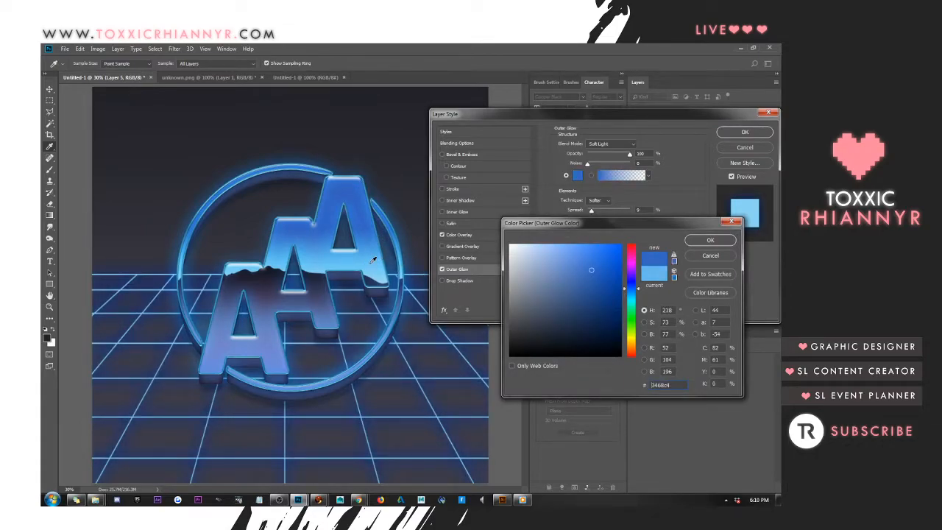
click(376, 312)
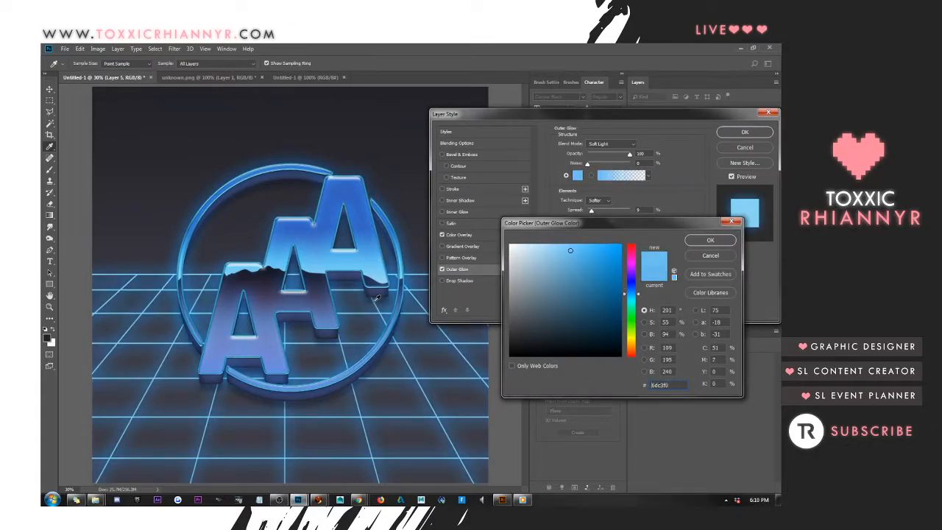
click(711, 240)
drag(613, 220, 610, 221)
key(shift+Down)
key(shift+Down)
key(shift+Down)
key(shift+Down)
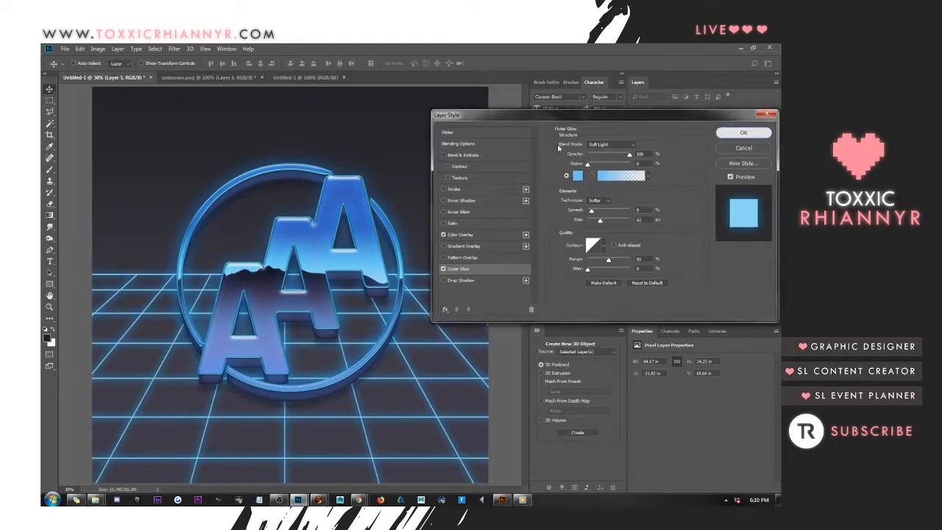
click(745, 132)
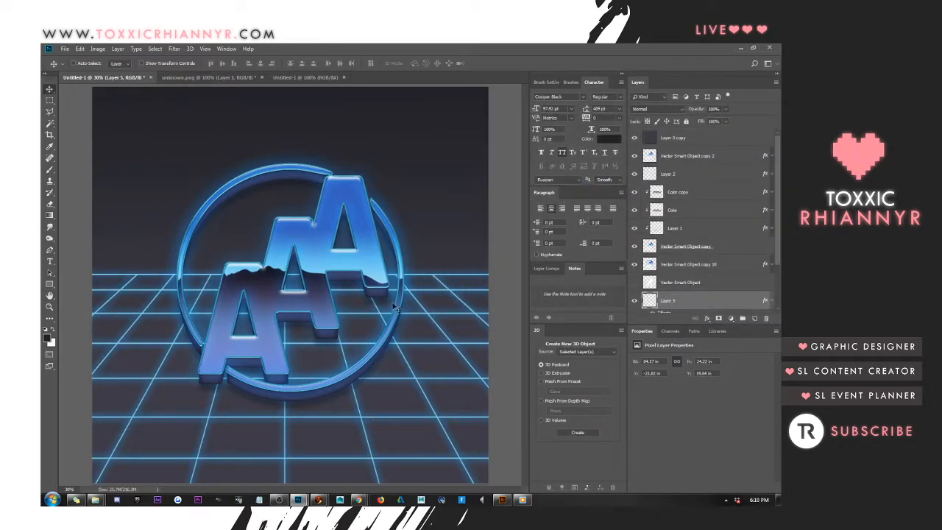
Compress the grid vertically to 20.29 in high by lowering its horizon edge, and commit the transform
key(ctrl+t)
drag(291, 274, 292, 310)
key(Return)
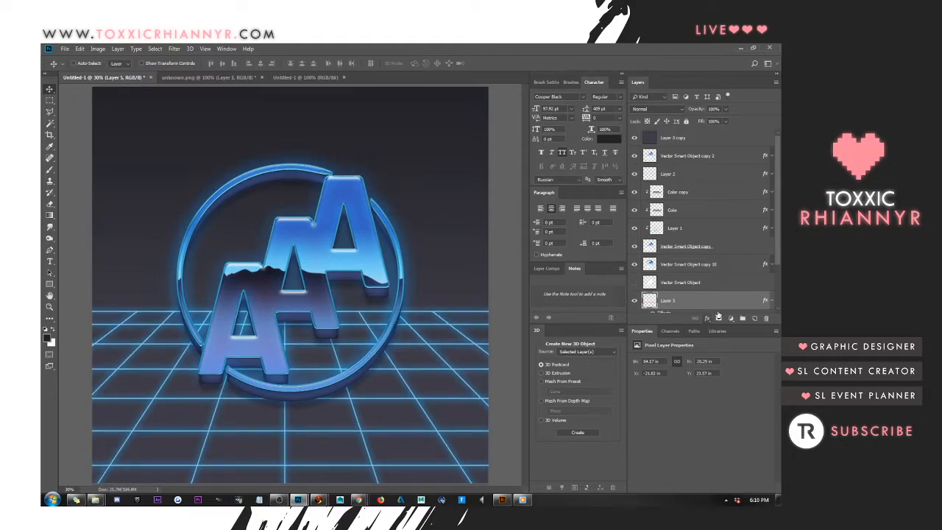
Duplicate the Vector Smart Object copy 18 layer and clear the layer style from the lower of the two copies
scroll(726, 263, down, 3)
click(687, 207)
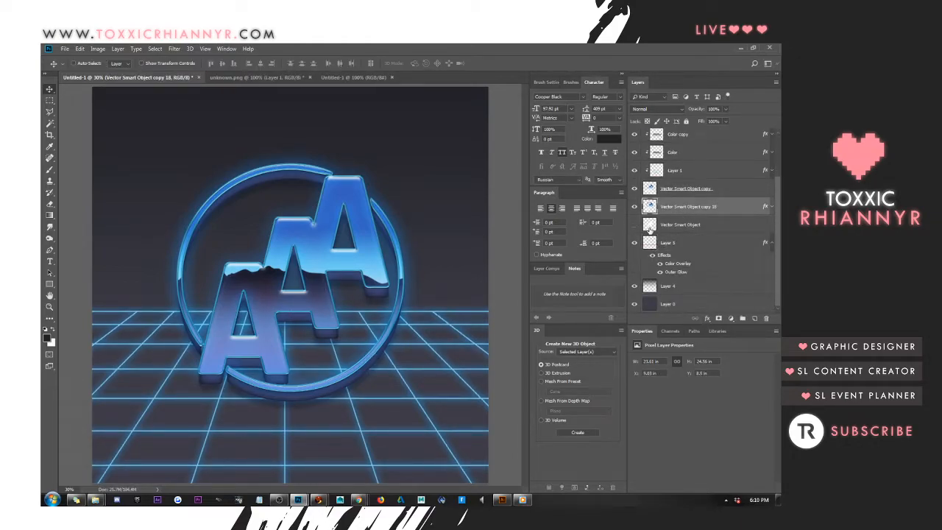
key(ctrl+j)
right_click(720, 208)
click(739, 225)
right_click(738, 224)
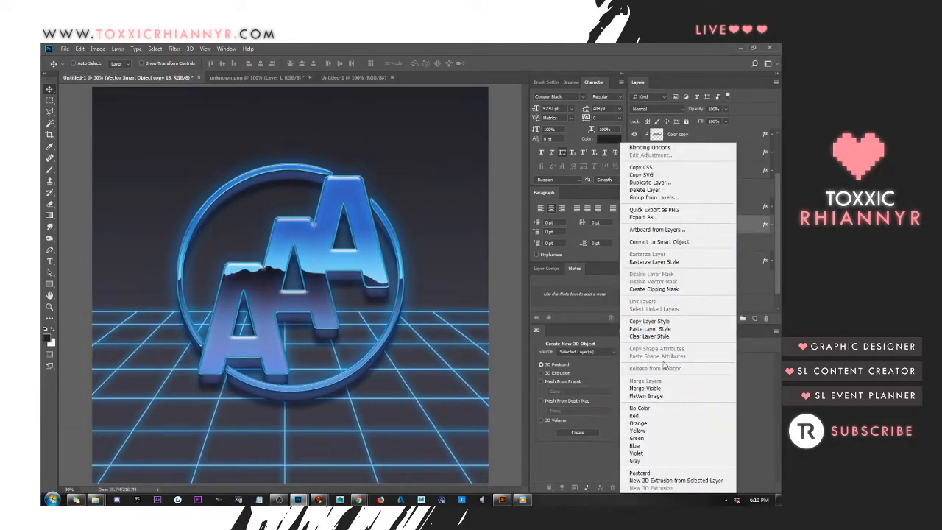
click(657, 337)
Move the unstyled logo copy down below the logo, flatten it vertically to 9.97 in high from its upper edge, and commit the transform
drag(335, 346, 335, 387)
key(ctrl+t)
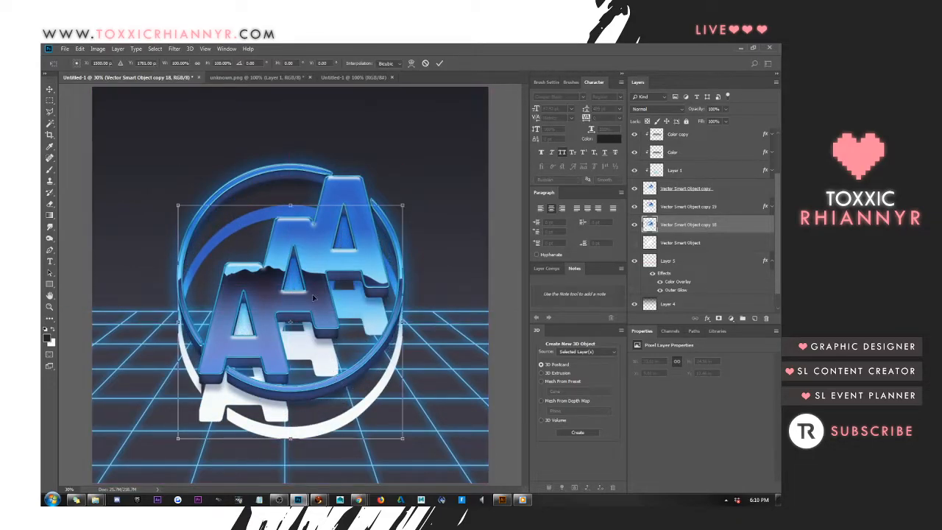
drag(290, 206, 290, 344)
key(Return)
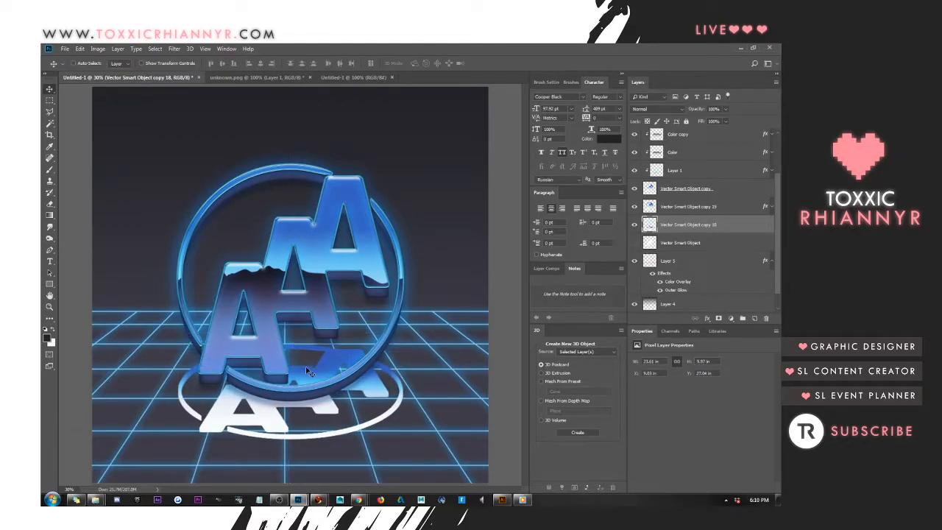
Add a Color Overlay to the flattened logo copy, set its color to blue #376dc4, and apply the style
right_click(731, 226)
click(651, 148)
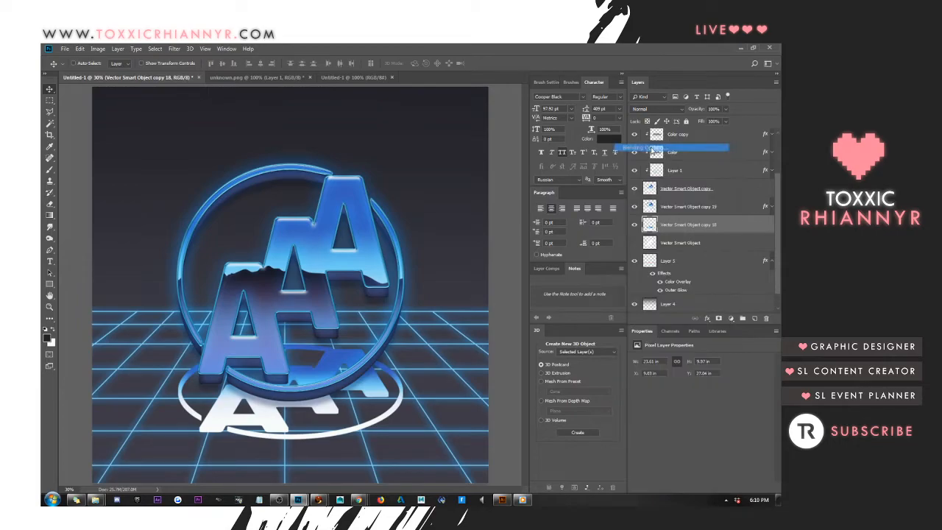
click(459, 235)
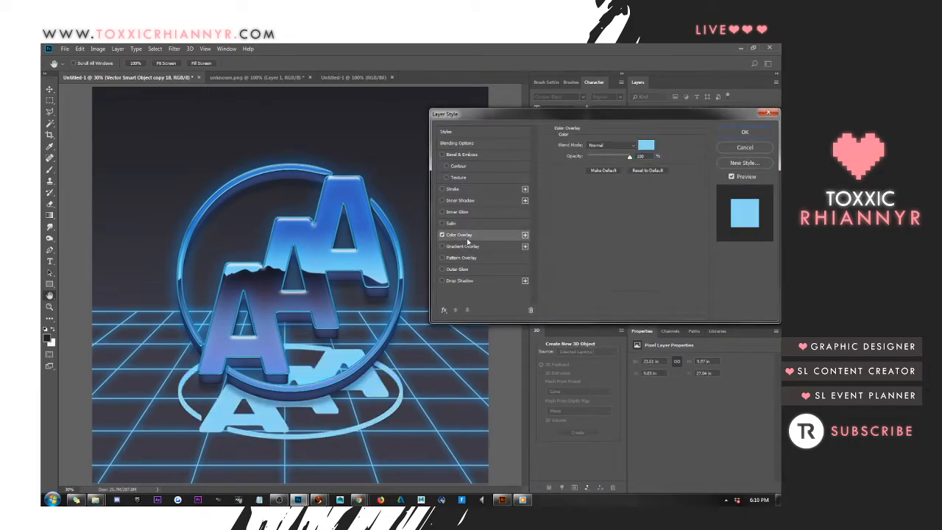
click(646, 145)
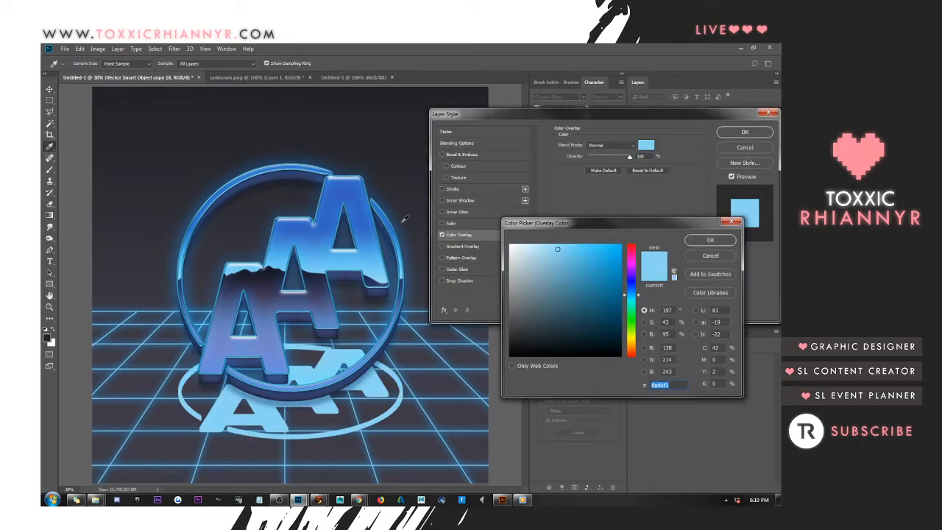
key(ctrl+v)
click(710, 240)
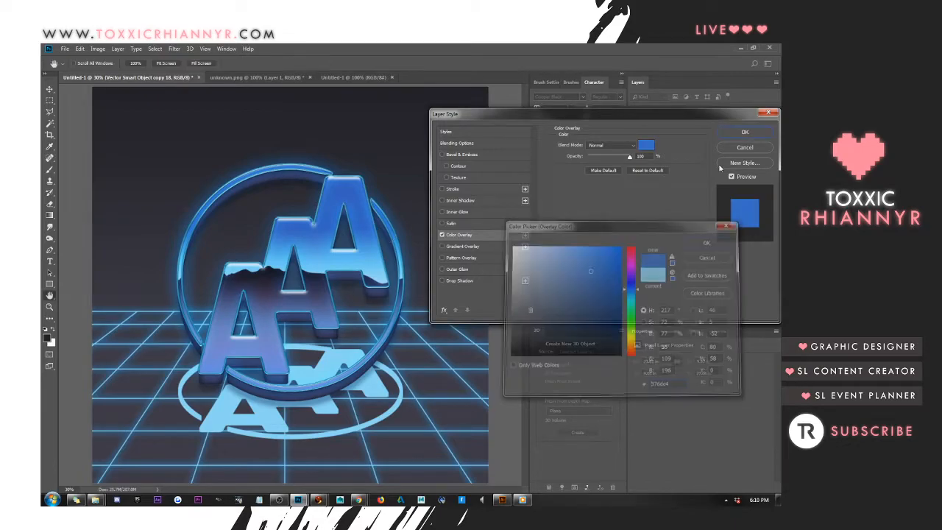
click(743, 134)
Convert the flattened blue logo copy to a smart object and rasterize it to bake in the overlay
right_click(719, 224)
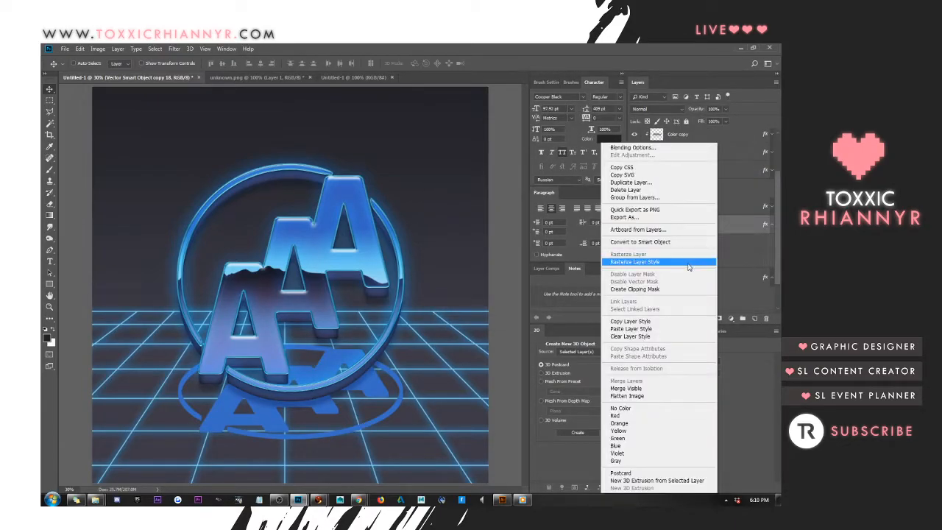
click(678, 245)
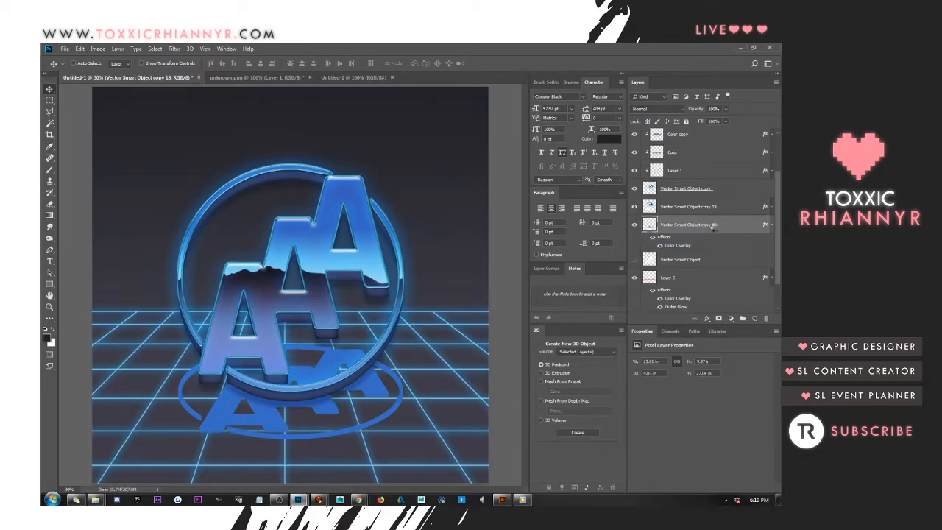
right_click(712, 229)
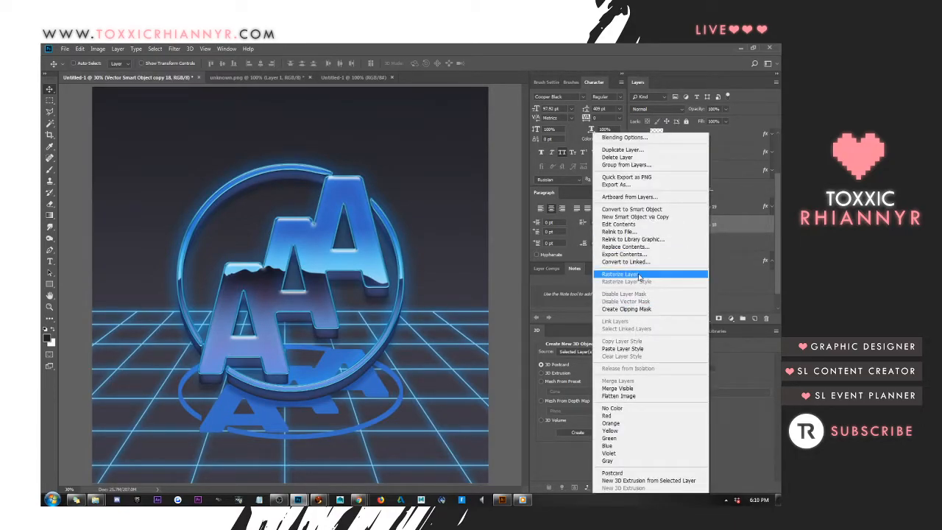
click(645, 275)
Apply a Gaussian Blur to the flattened logo copy with a radius of 38.7 pixels
click(174, 49)
mouse_move(188, 152)
click(302, 182)
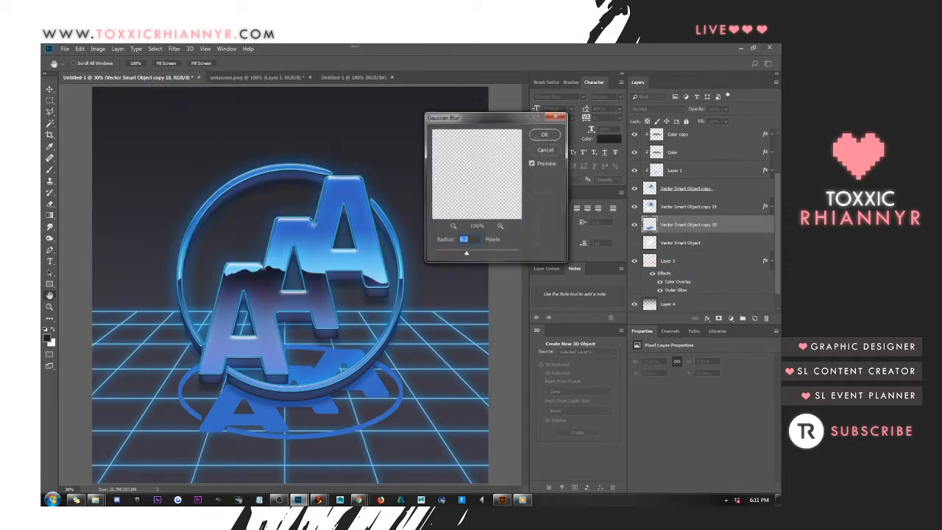
mouse_move(466, 255)
mouse_down()
mouse_move(486, 256)
mouse_move(476, 252)
mouse_up()
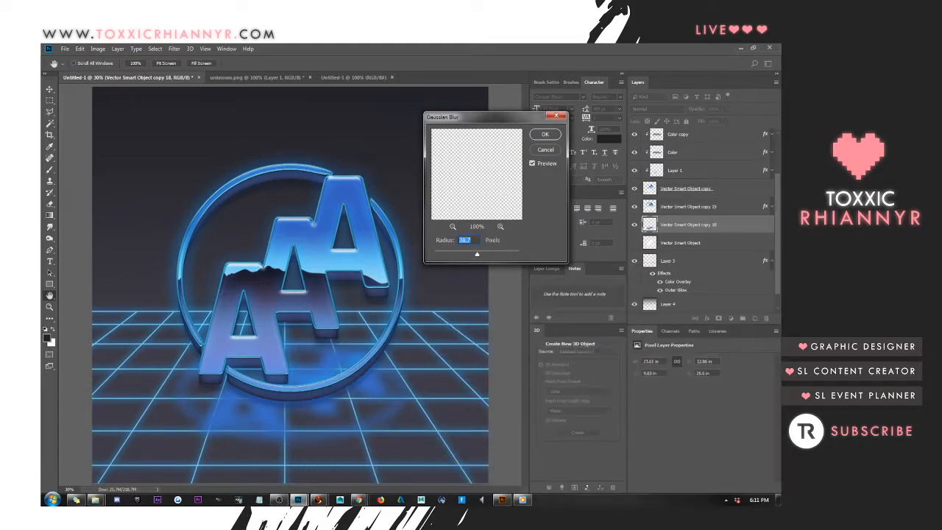
key(alt+Tab)
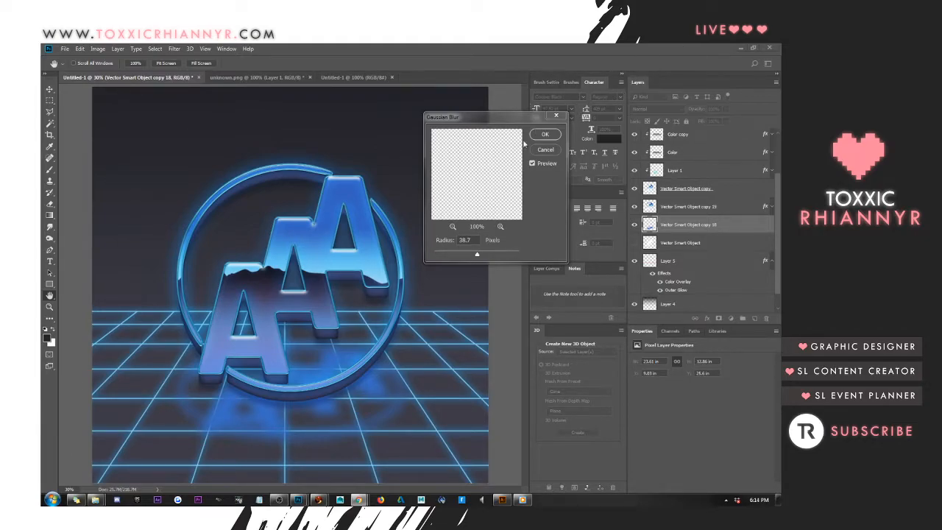
Apply the Gaussian Blur to the flattened logo copy, try the Multiply blend mode on it, and return it to Normal
click(545, 135)
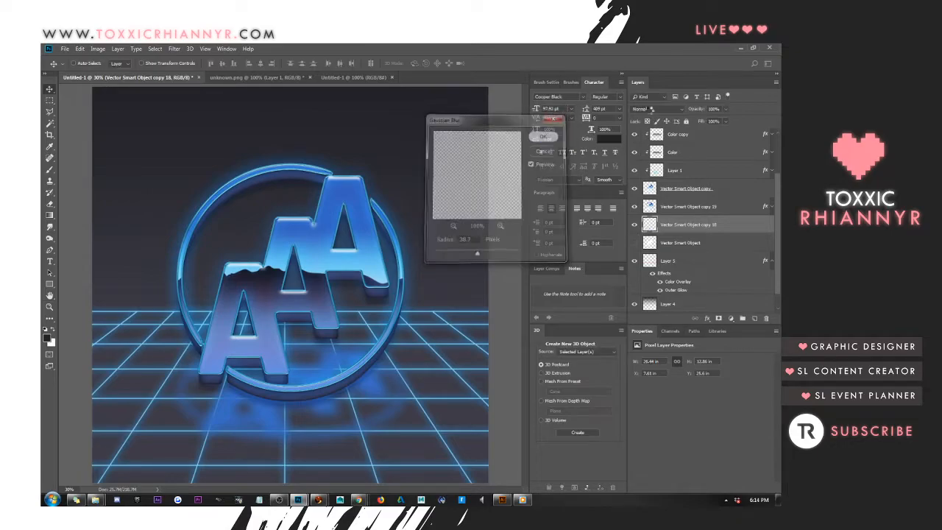
click(650, 109)
click(650, 145)
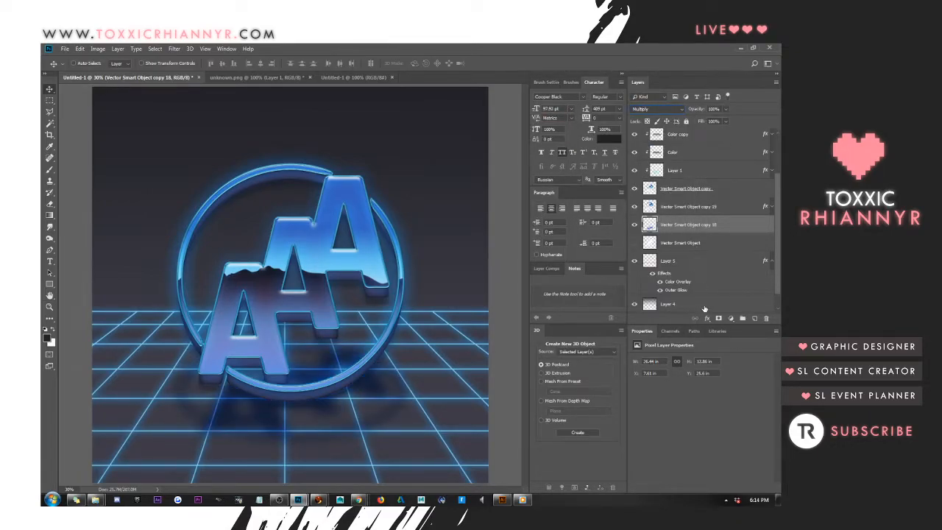
right_click(714, 229)
key(Escape)
click(663, 109)
click(645, 118)
Add a Color Overlay to the blurred logo copy using a bright light blue sampled from the uppermost A of the logo
right_click(679, 228)
click(590, 148)
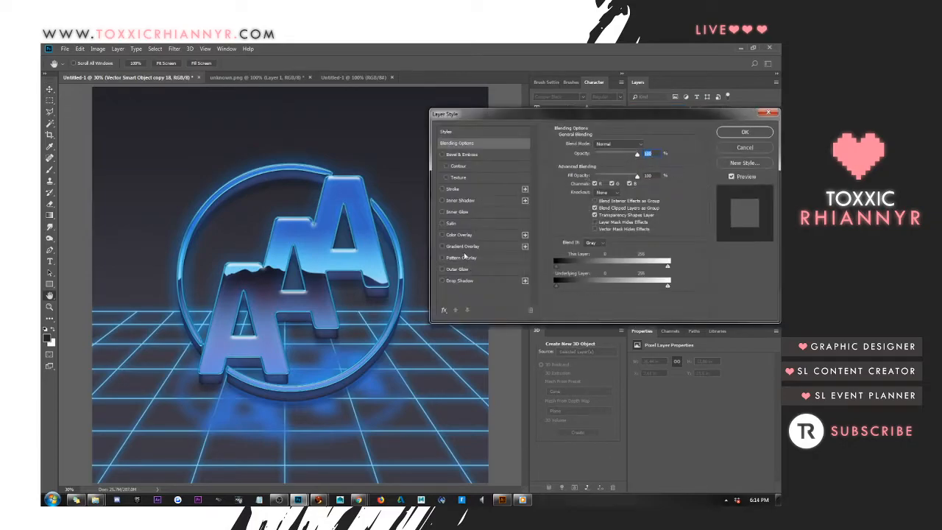
click(460, 234)
click(648, 146)
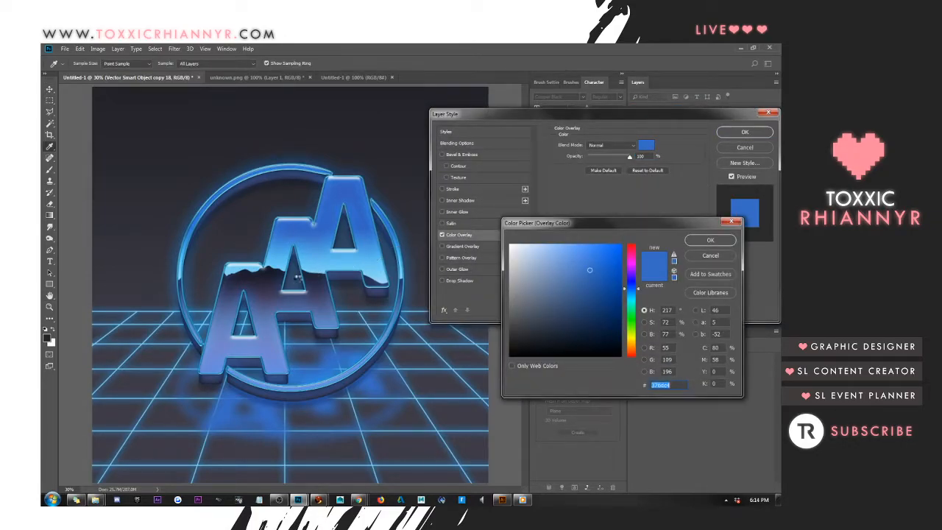
click(257, 281)
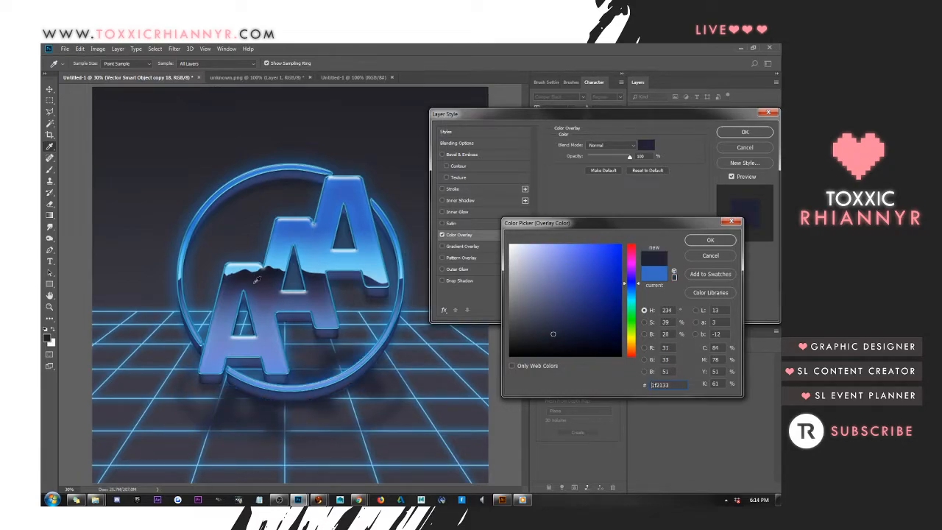
click(186, 236)
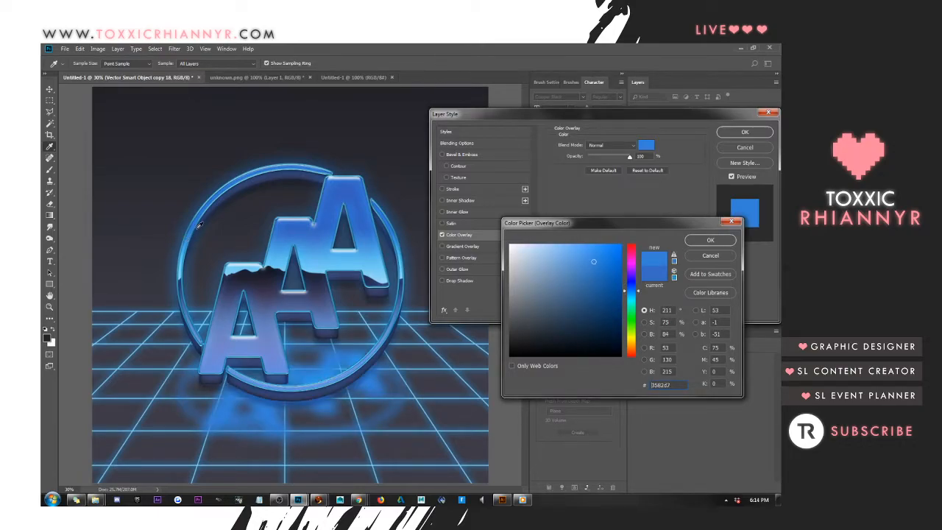
click(224, 198)
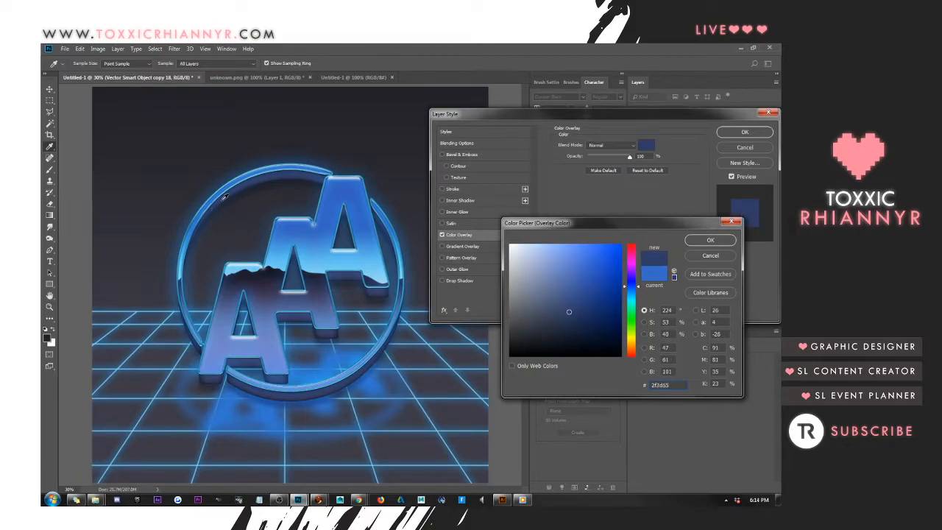
mouse_move(570, 324)
mouse_down()
mouse_move(570, 336)
mouse_move(552, 316)
mouse_move(543, 329)
mouse_up()
click(324, 382)
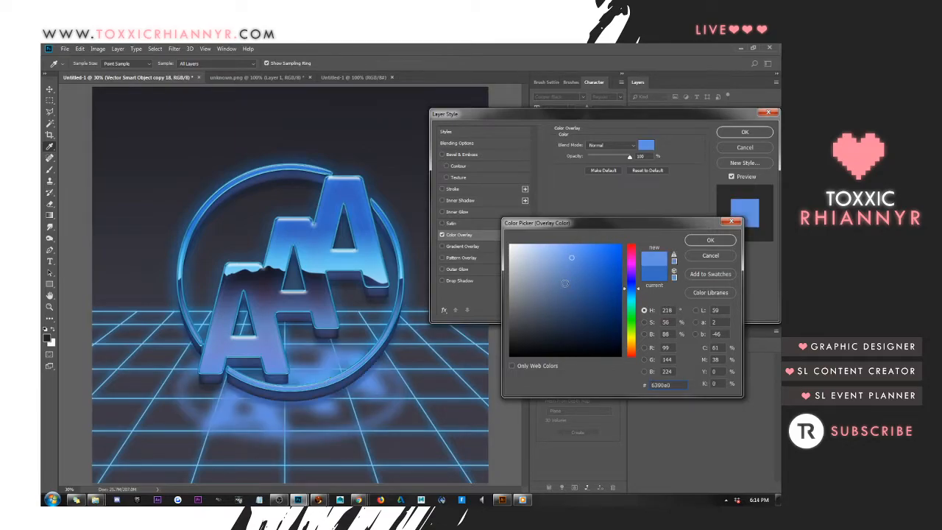
click(374, 253)
click(734, 242)
click(753, 133)
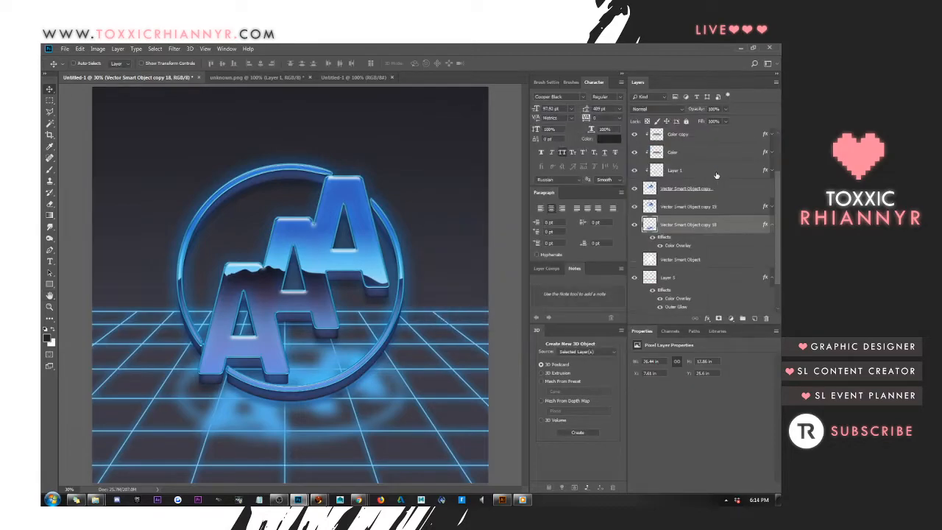
Convert the recolored blurred logo copy to a smart object and rasterize it to bake in the overlay
right_click(703, 228)
click(666, 242)
right_click(691, 227)
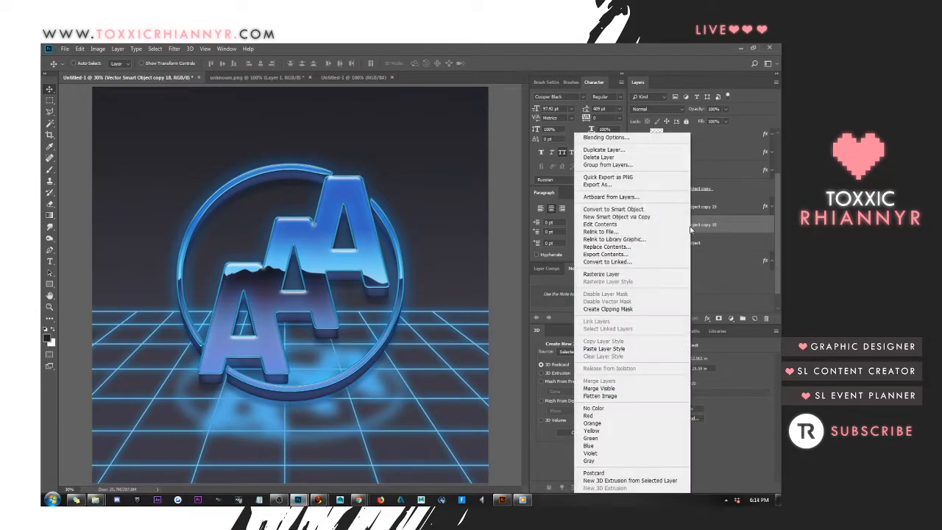
click(618, 274)
Try the Multiply blend mode on the rasterized reflection layer and return it to Normal
click(656, 109)
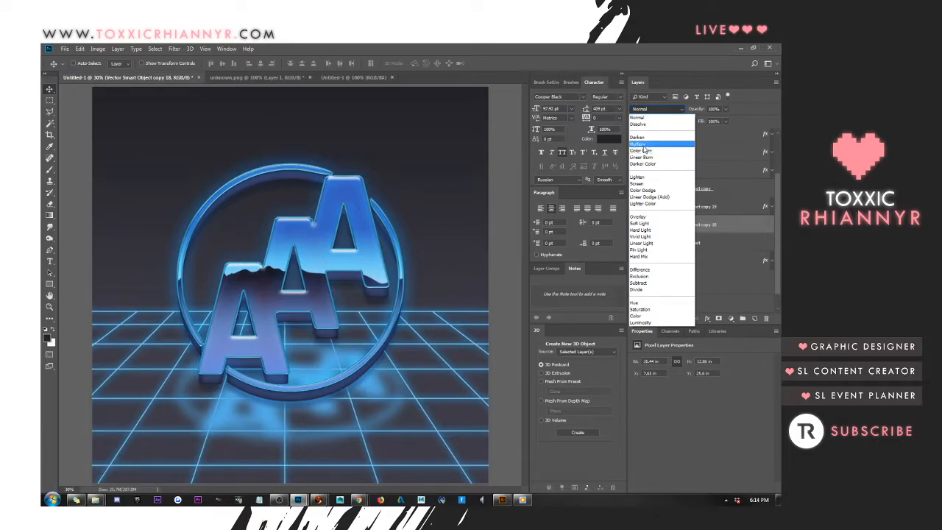
click(641, 143)
click(639, 110)
click(648, 115)
Reduce the reflection layer's fill to 40%
click(717, 121)
text(70)
key(Return)
key(shift+Down)
key(shift+Down)
key(shift+Down)
key(shift+Down)
key(shift+Down)
key(shift+Down)
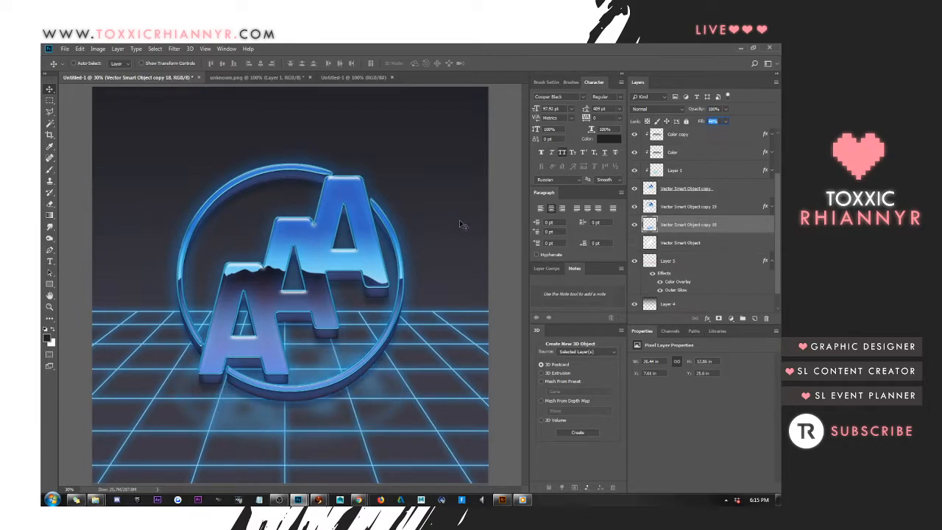
key(Return)
click(714, 121)
text(40)
key(Return)
Open the layer style of Vector Smart Object copy 19 and lower its Inner Shadow opacity to 15%
click(685, 207)
right_click(684, 208)
click(514, 189)
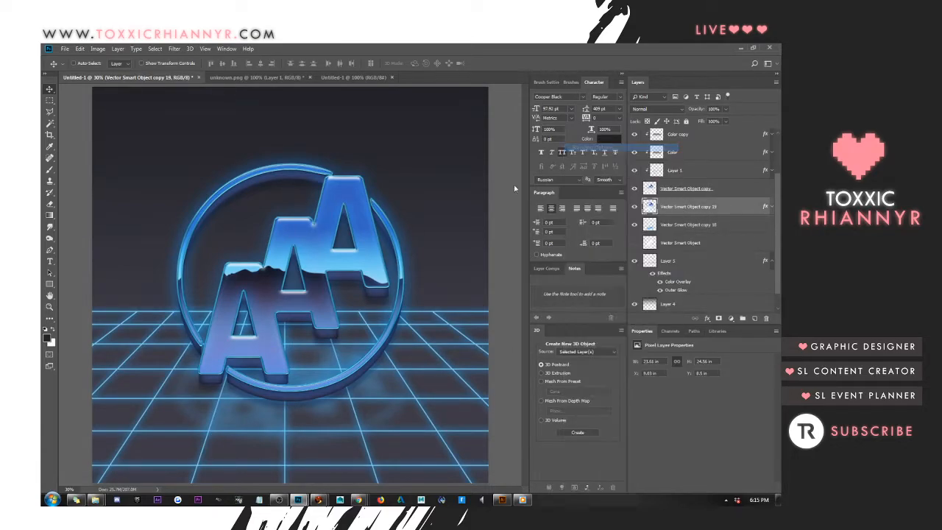
click(462, 201)
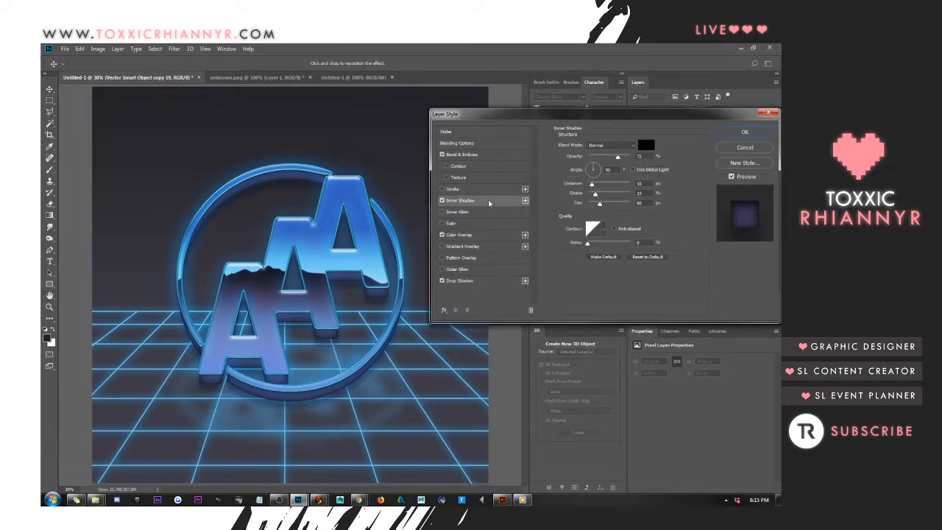
drag(619, 157, 588, 158)
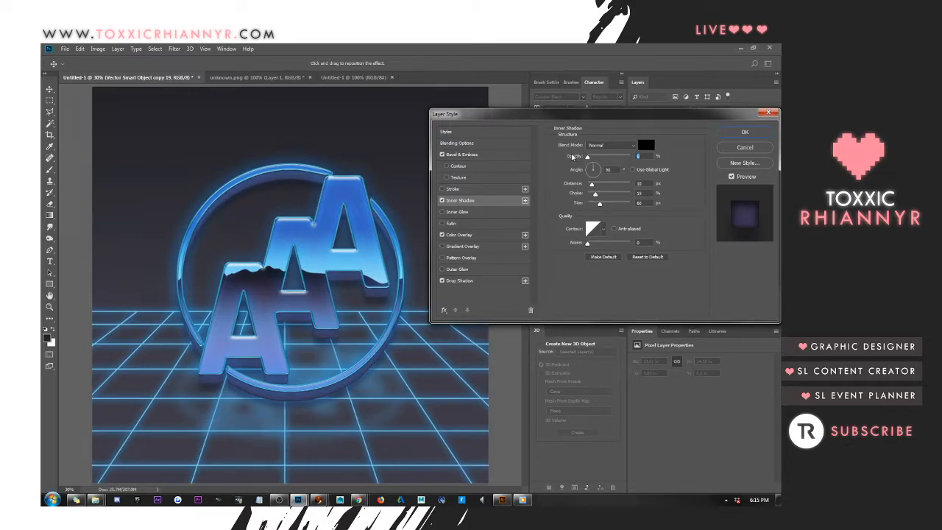
drag(587, 161, 597, 163)
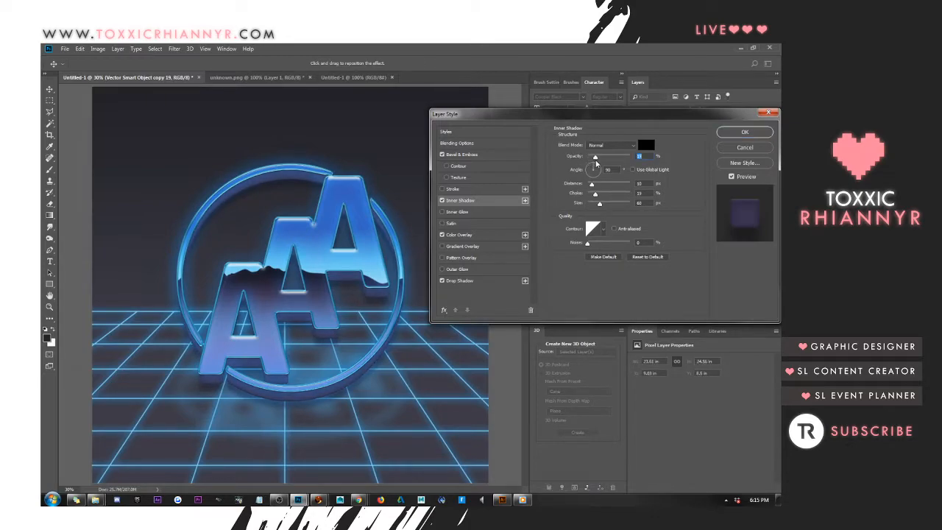
Increase the Inner Shadow's size, reduce its distance, and turn the Inner Shadow off for this layer
drag(644, 204, 489, 223)
key(shift+Up)
key(shift+Up)
click(640, 183)
key(Down)
key(Down)
key(Down)
key(Down)
key(Down)
key(Down)
key(Down)
key(Down)
key(Down)
key(Down)
click(442, 200)
Set the layer's Bevel & Emboss depth to 46%, increase the bevel size, and apply the style
click(463, 237)
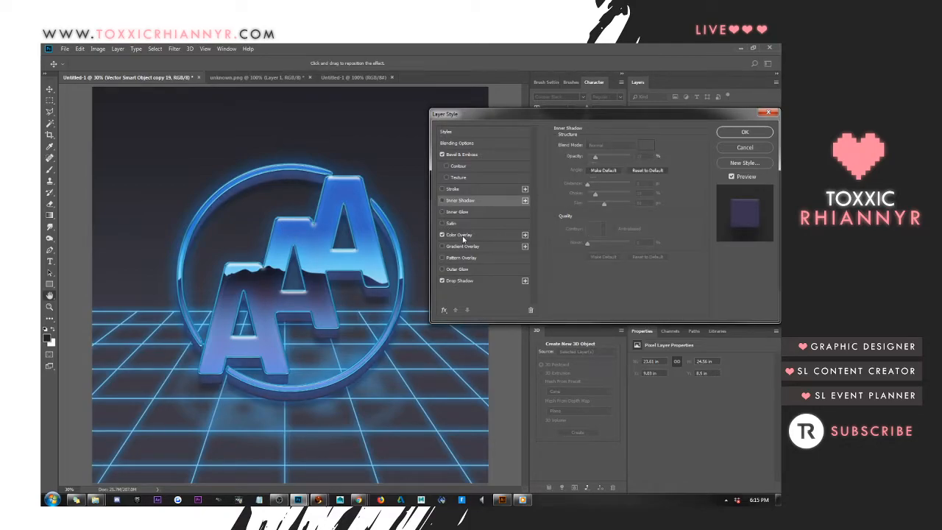
click(475, 154)
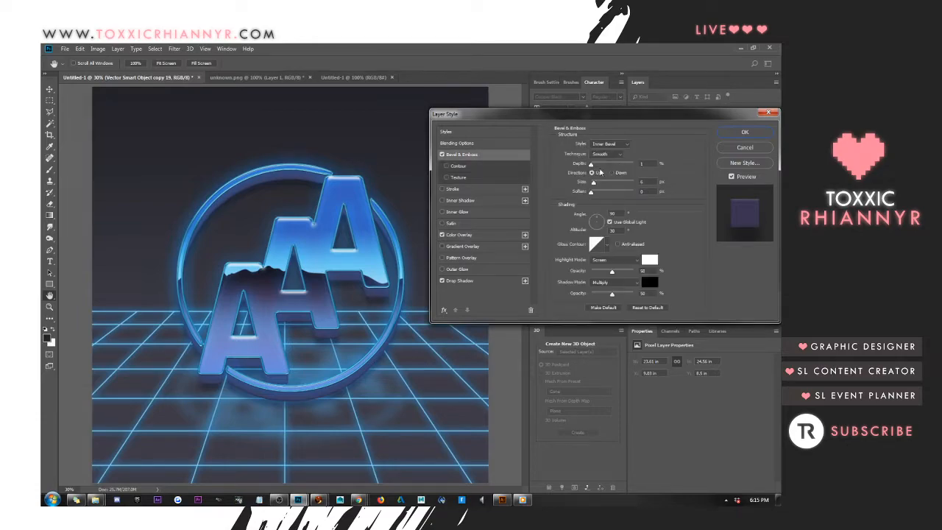
drag(651, 163, 400, 193)
key(shift+Up)
drag(592, 166, 551, 160)
key(shift+Up)
key(shift+Up)
key(shift+Up)
key(Tab)
key(shift+Up)
key(shift+Up)
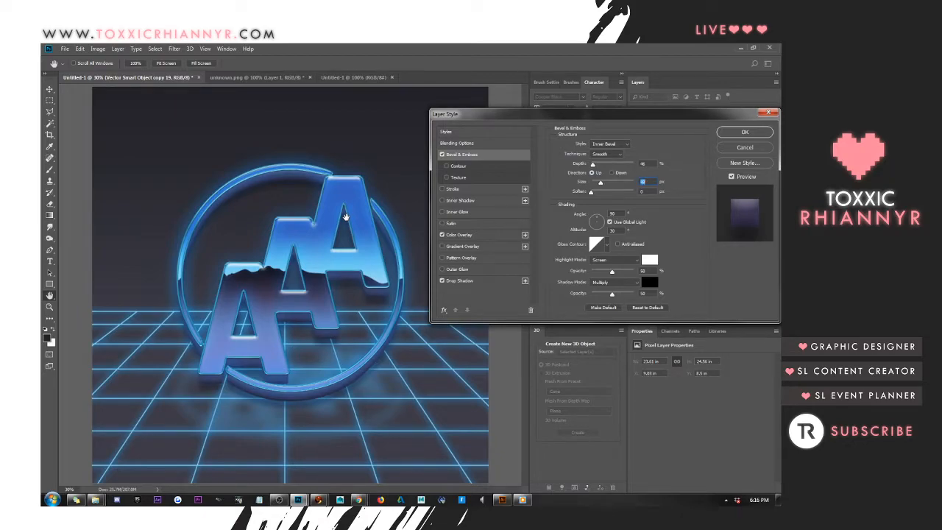
key(Up)
key(Up)
key(Up)
click(727, 135)
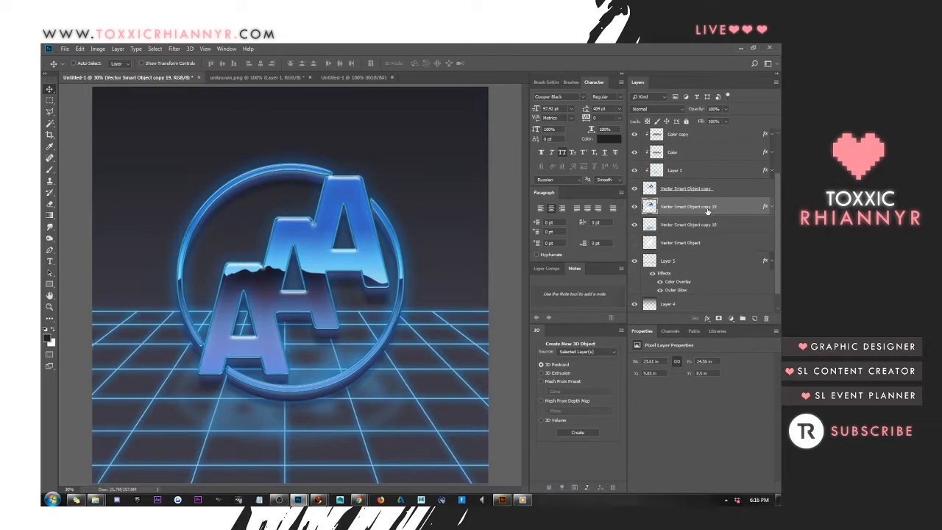
click(687, 139)
scroll(689, 184, up, 2)
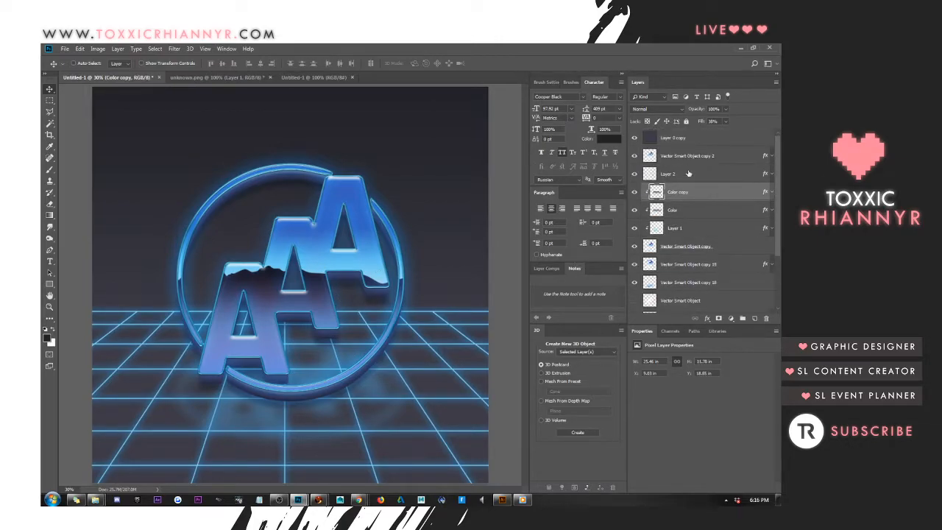
click(684, 157)
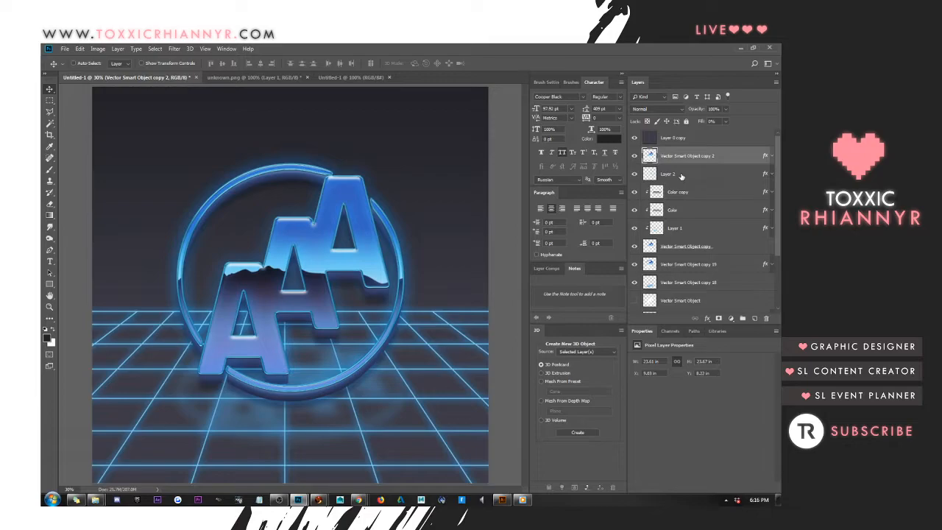
Switch to Illustrator and reveal objects of the retro sunset artwork until only the city skyline is left visible
click(502, 500)
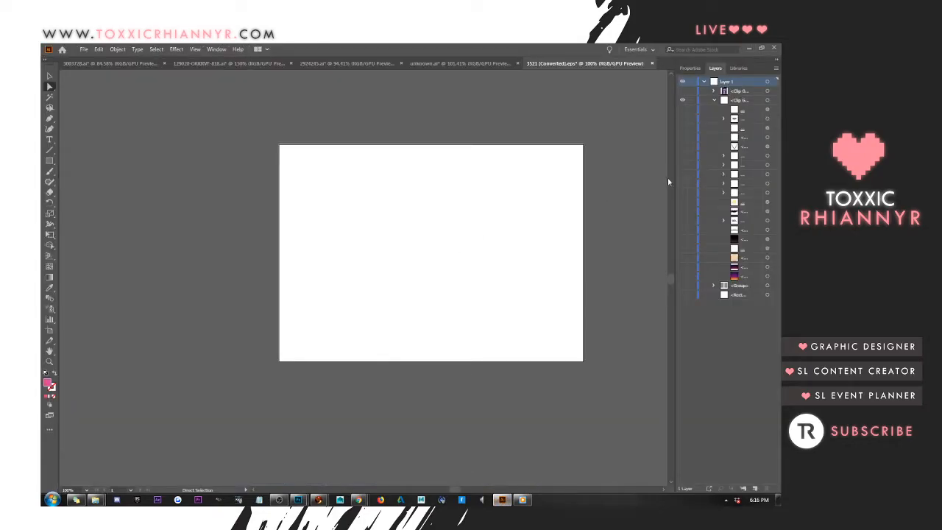
click(683, 258)
click(683, 248)
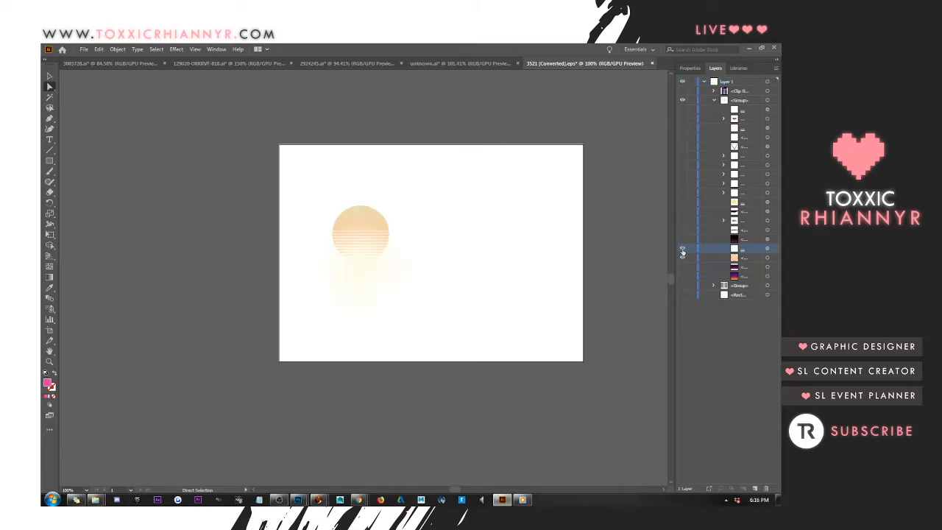
click(683, 239)
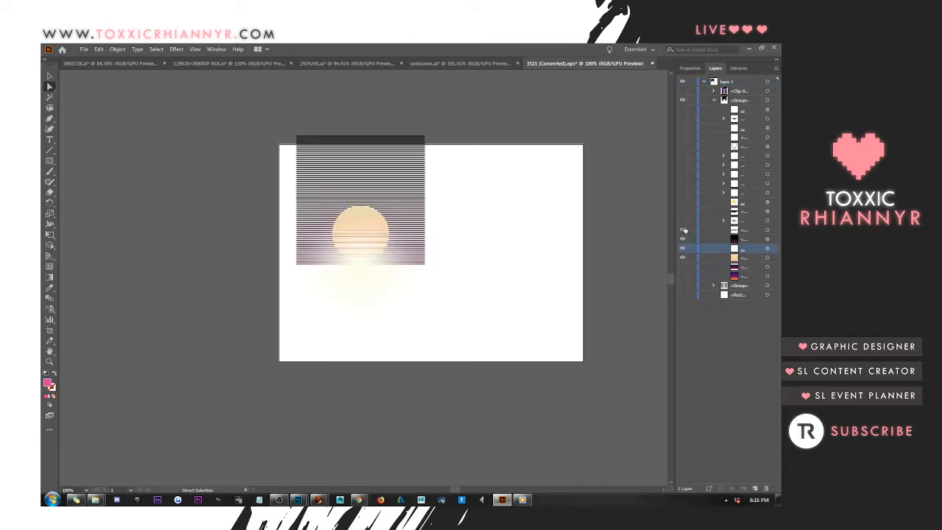
click(684, 229)
drag(682, 235, 686, 269)
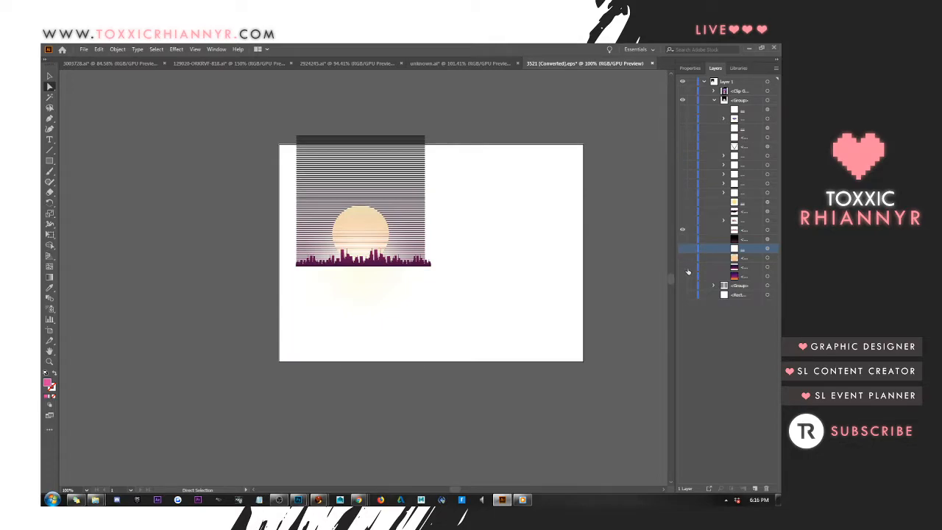
Copy the city skyline and paste it into the Photoshop logo document as a smart object above the grid layer
drag(210, 212, 567, 321)
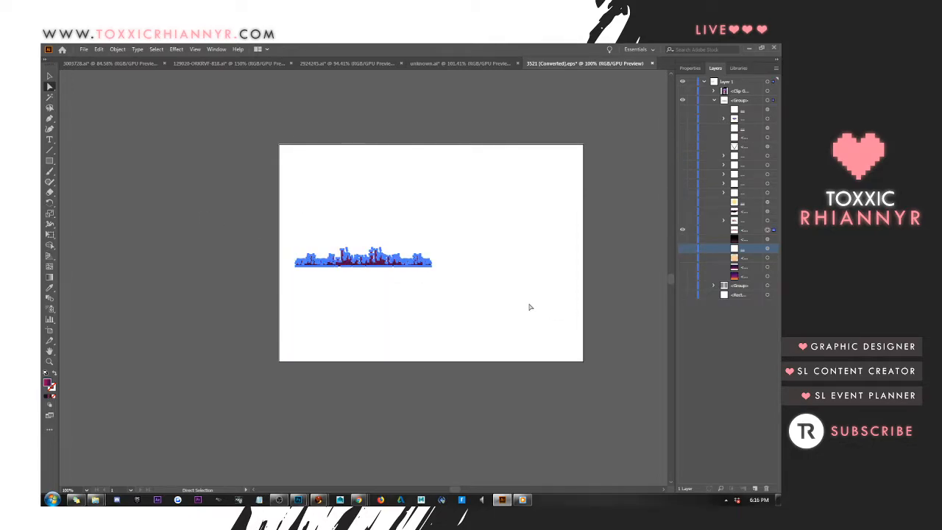
key(Delete)
click(299, 500)
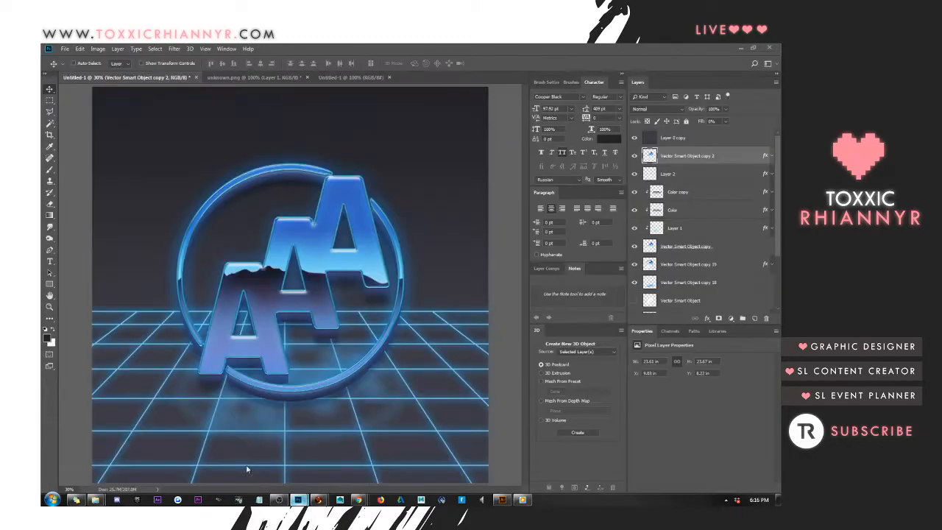
scroll(713, 262, down, 2)
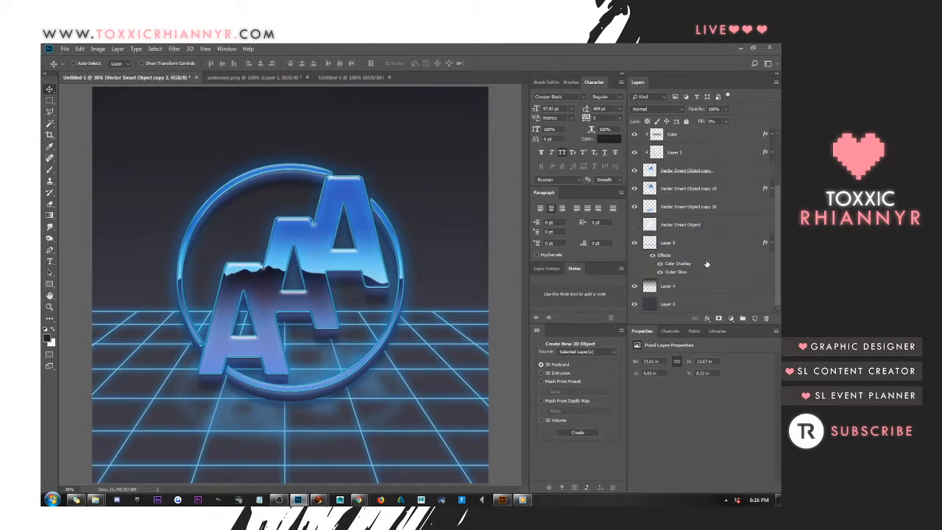
click(689, 243)
click(773, 244)
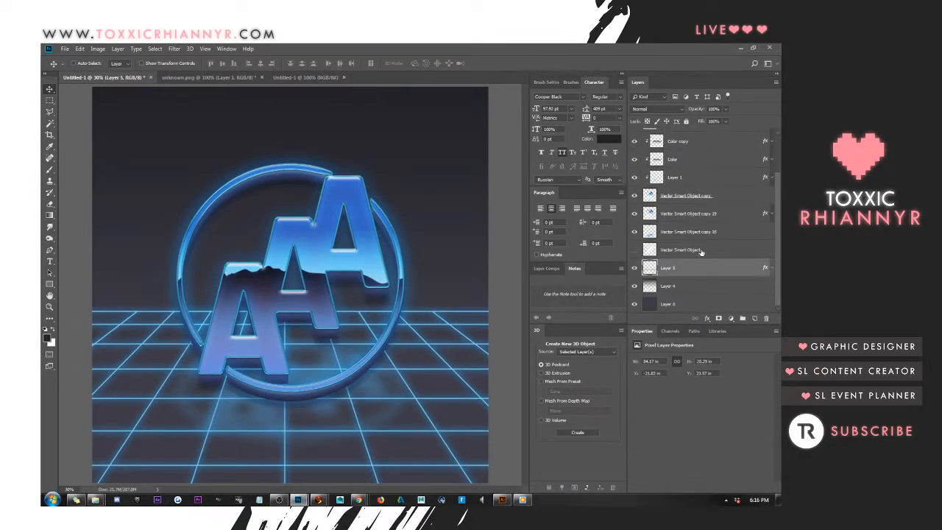
drag(275, 289, 274, 290)
key(ctrl+v)
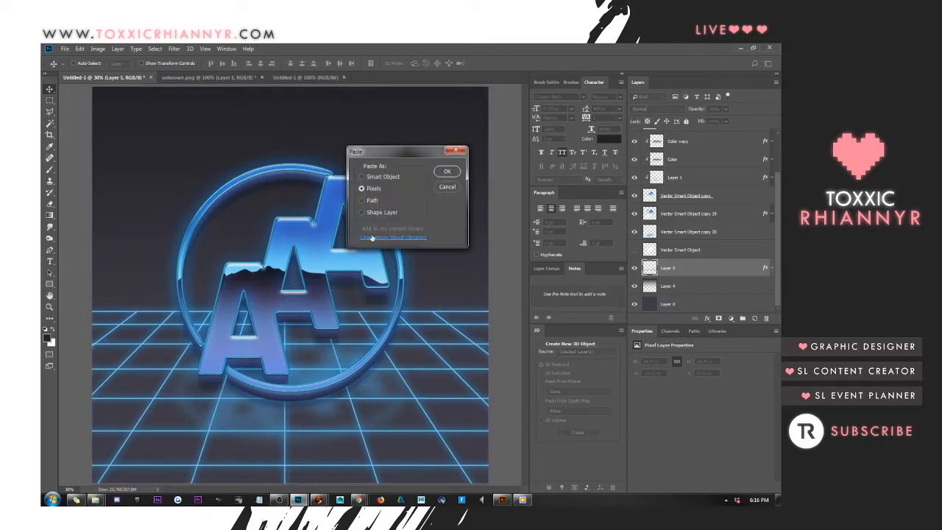
click(446, 173)
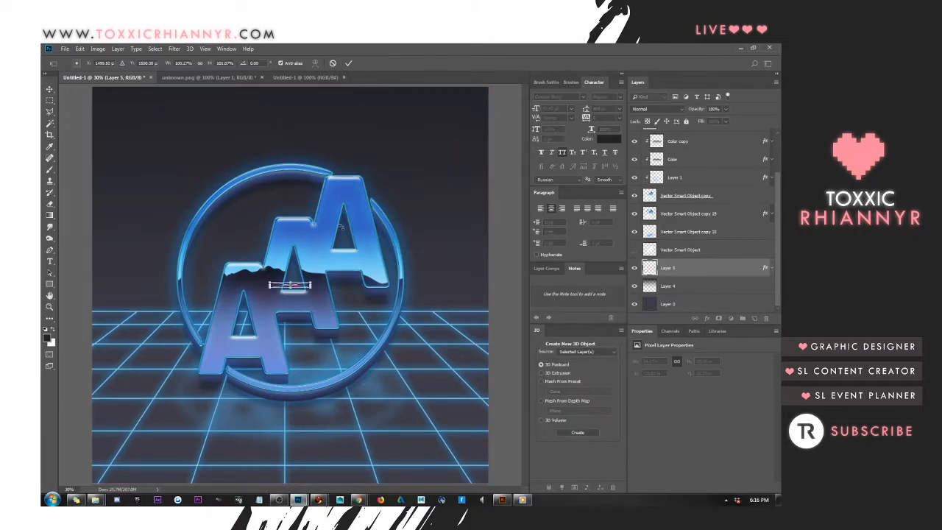
Scale the skyline to about 72.8 in wide and 9 in high, set its base on the grid horizon, and commit the transform
drag(315, 281, 663, 207)
drag(510, 257, 297, 282)
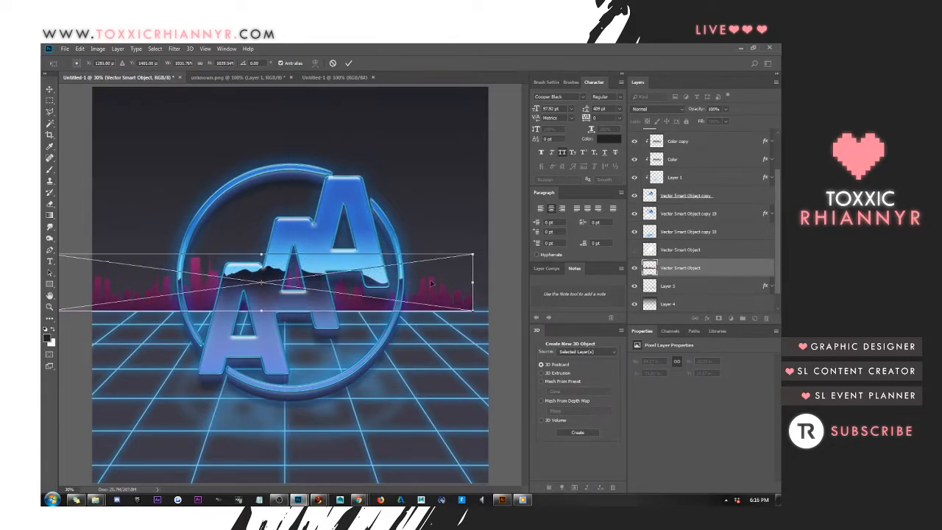
drag(472, 256, 740, 201)
drag(471, 269, 433, 267)
key(Return)
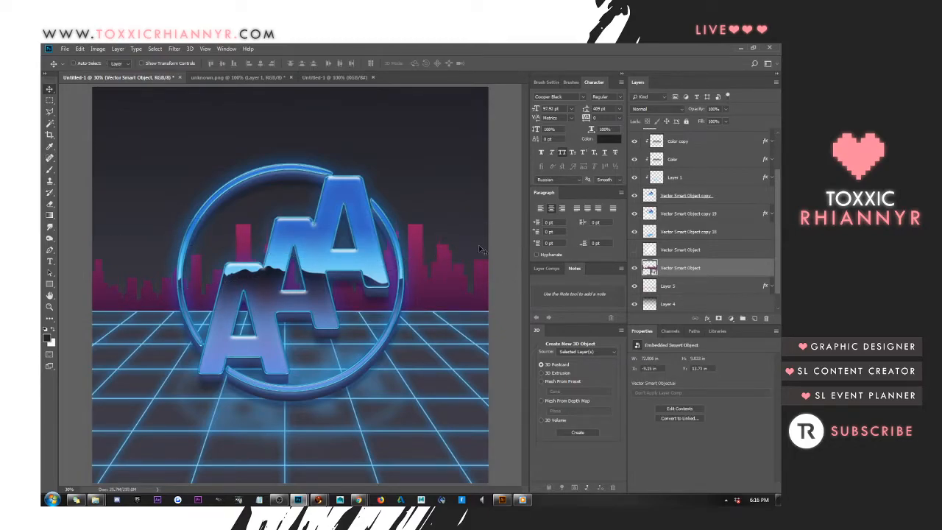
Try out different blend modes on the skyline layer, including Luminosity and Saturation, and return it to Normal
click(645, 110)
click(648, 140)
key(Down)
key(Down)
key(Down)
key(Down)
key(Down)
key(Down)
key(Down)
key(Down)
key(Down)
key(Down)
key(Down)
key(Down)
key(Down)
key(Down)
key(Down)
key(Down)
key(Down)
key(Down)
key(Down)
key(Down)
key(Down)
key(Down)
key(Down)
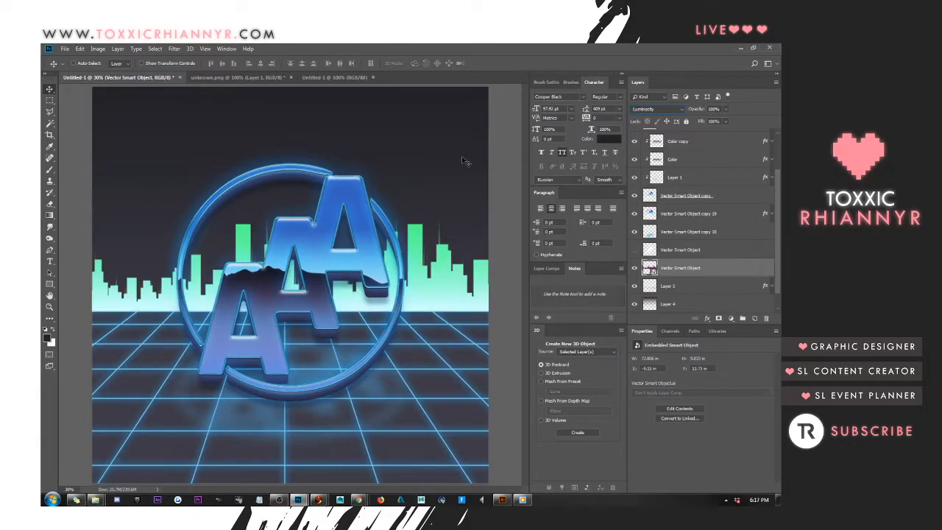
key(Up)
key(Up)
key(Up)
key(Up)
key(Up)
key(Up)
key(Up)
key(Up)
key(Up)
key(Up)
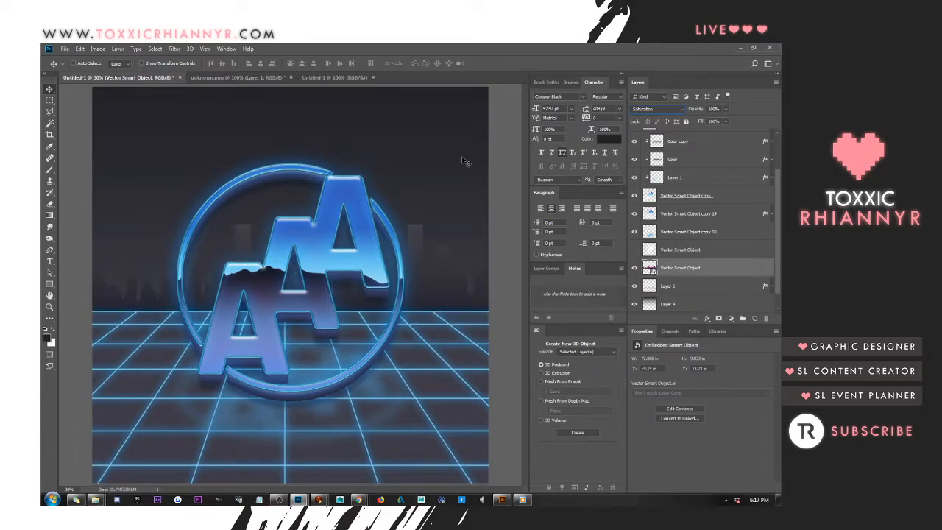
key(Up)
key(Up)
key(Up)
key(Up)
key(Up)
key(Up)
key(Up)
key(Up)
key(Up)
key(Up)
key(Up)
key(Up)
key(Up)
key(Up)
key(Up)
key(Up)
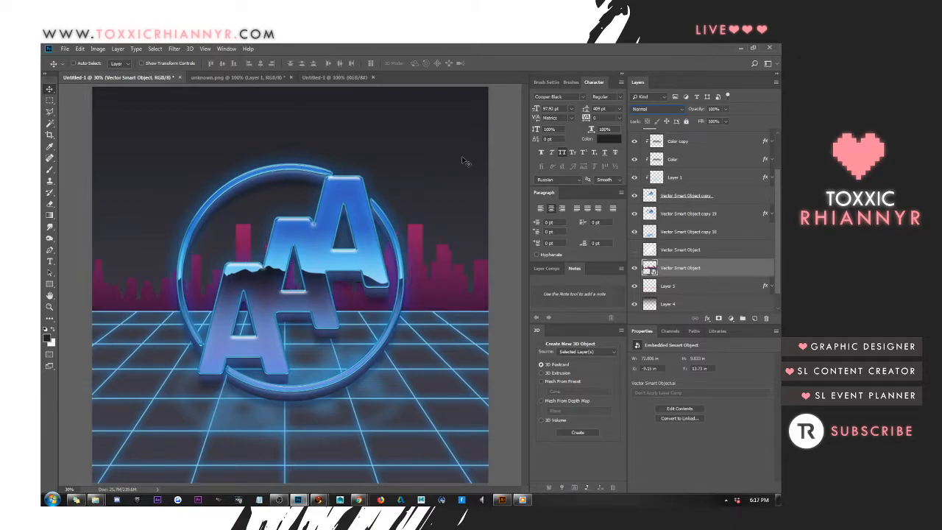
Add a Color Overlay to the skyline layer in a dark grey near the background tone and apply the style
right_click(678, 266)
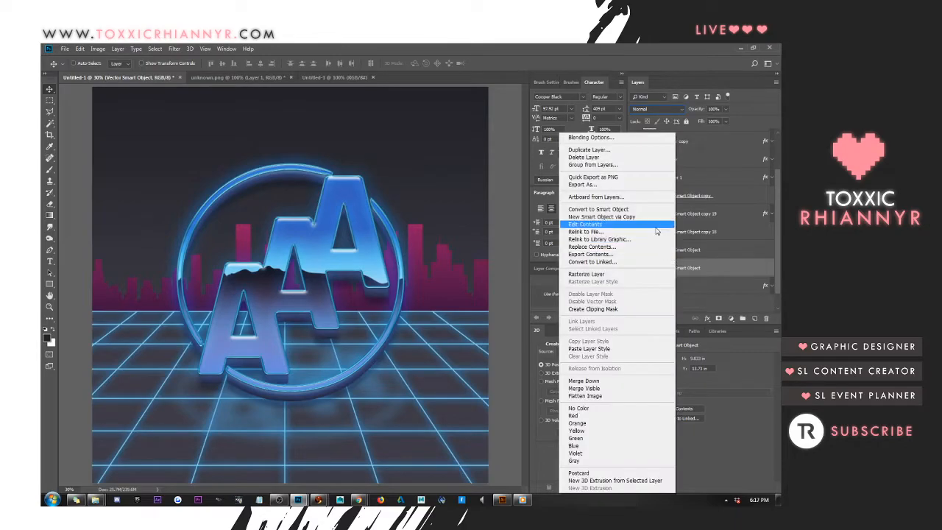
click(611, 137)
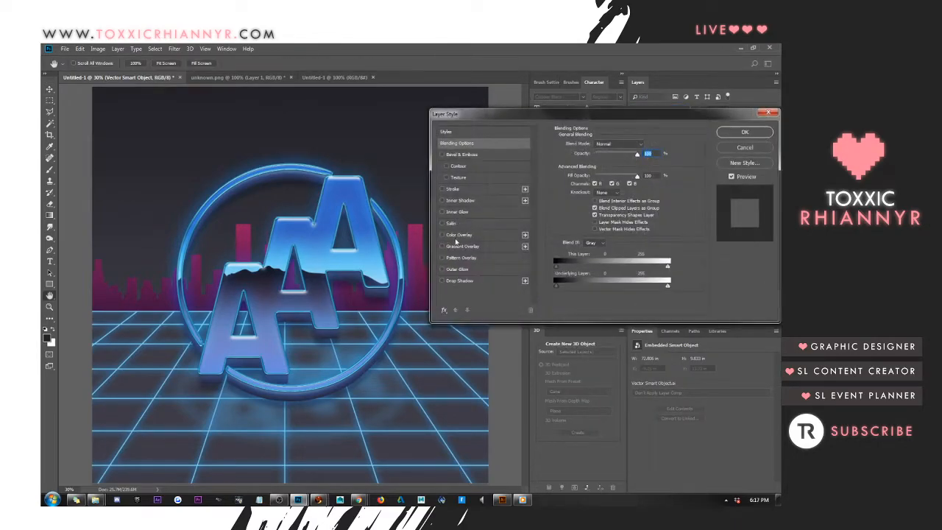
click(459, 235)
click(646, 146)
mouse_move(527, 321)
mouse_down()
mouse_move(487, 337)
mouse_move(512, 343)
mouse_move(498, 342)
mouse_move(554, 316)
mouse_move(511, 339)
mouse_up()
click(709, 241)
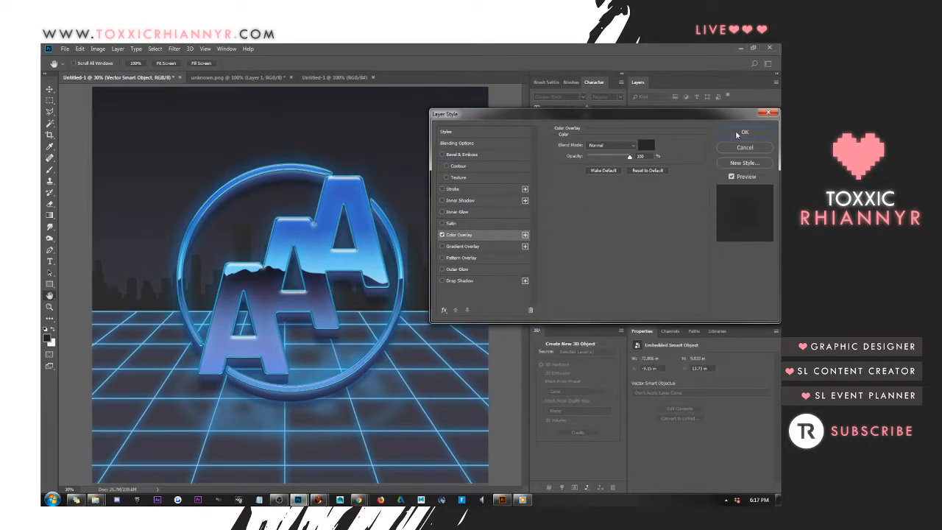
key(Return)
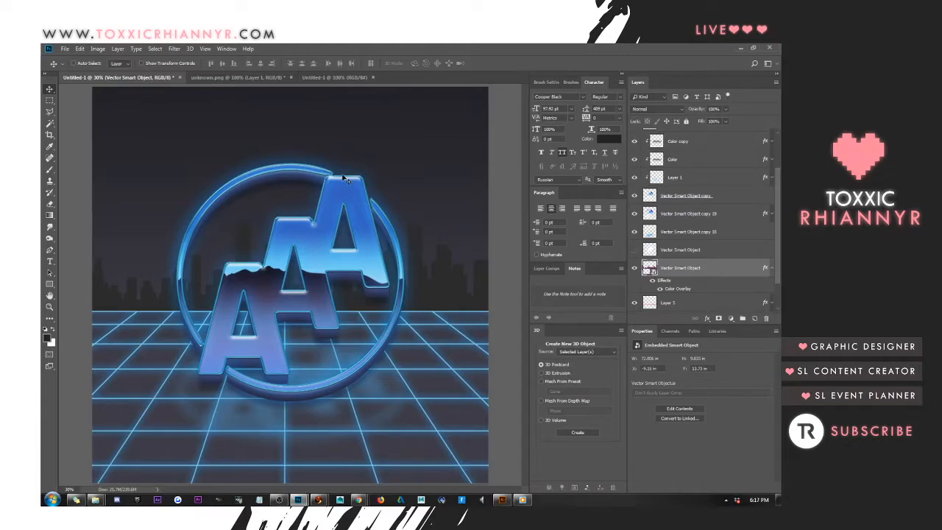
Stretch the skyline to about 11.2 in high, shift it sideways, commit the transform, and collapse its effects list
key(ctrl)
key(ctrl+t)
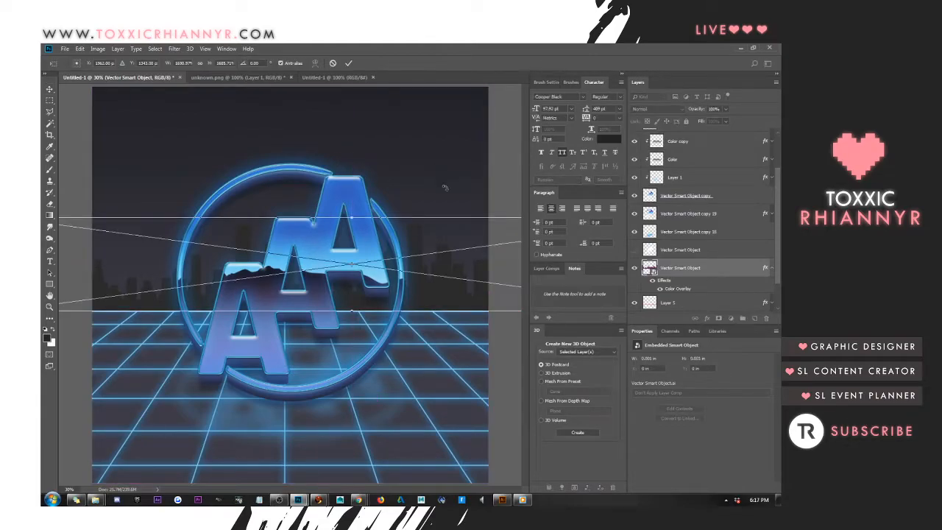
mouse_move(346, 218)
mouse_down()
mouse_move(347, 197)
mouse_move(427, 228)
mouse_move(337, 227)
mouse_up()
key(Return)
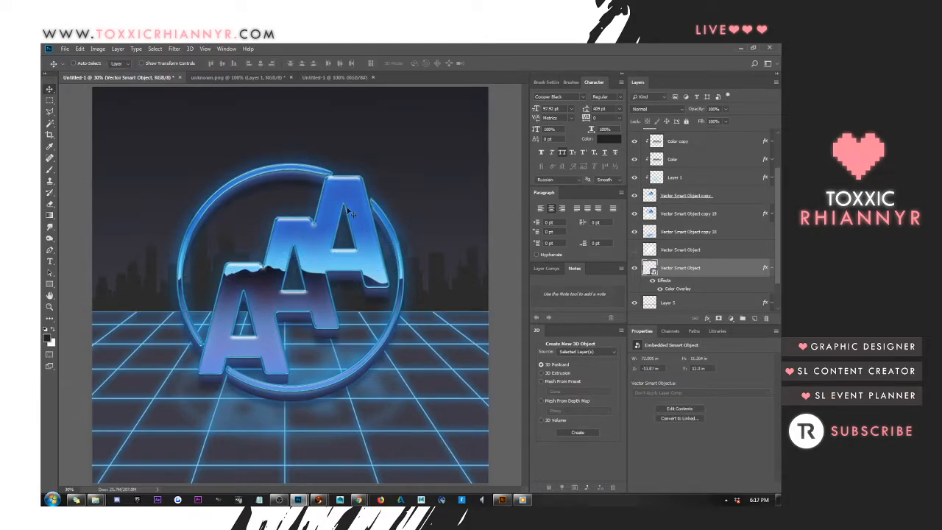
click(771, 270)
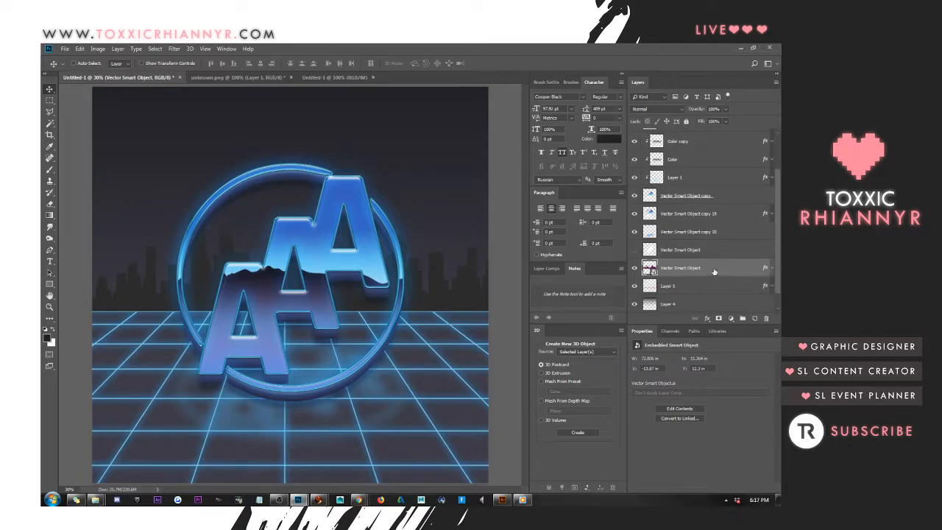
Add a thin teal Stroke, positioned inside, to the skyline layer
right_click(715, 271)
click(638, 139)
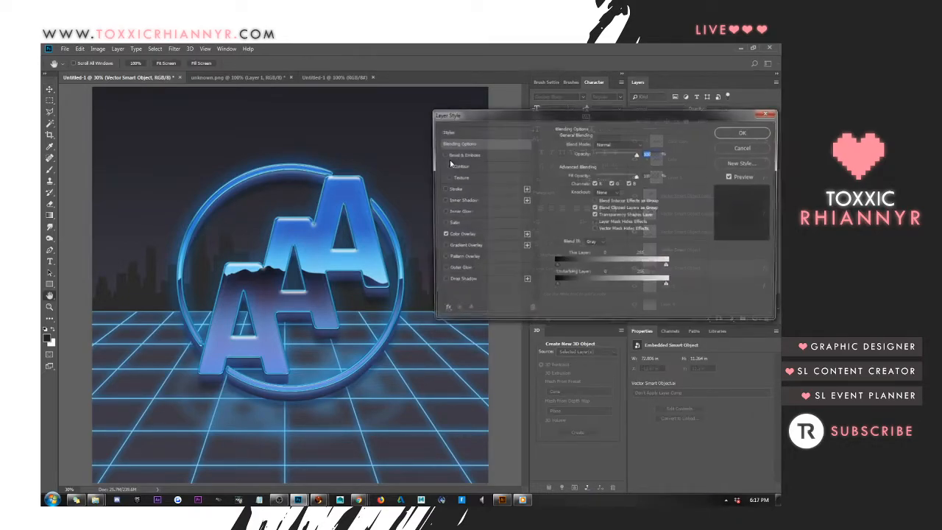
click(443, 189)
click(450, 190)
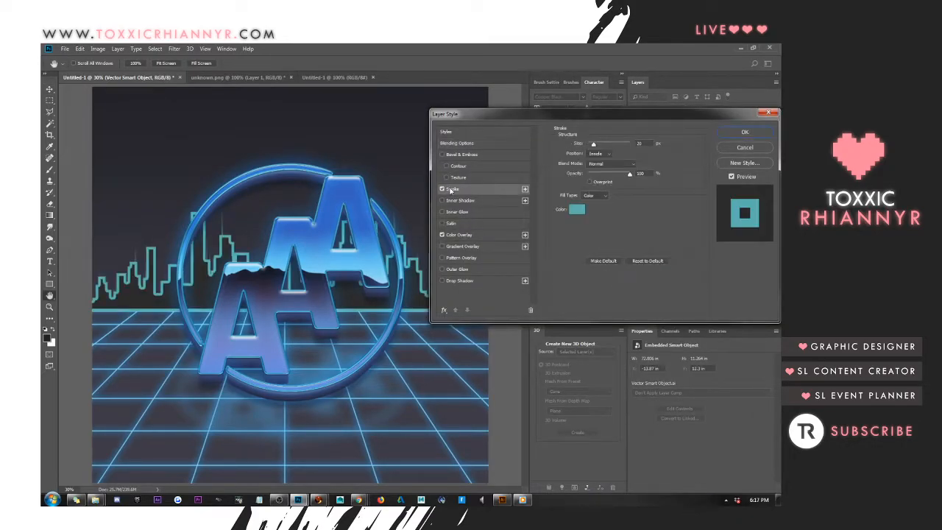
text(1)
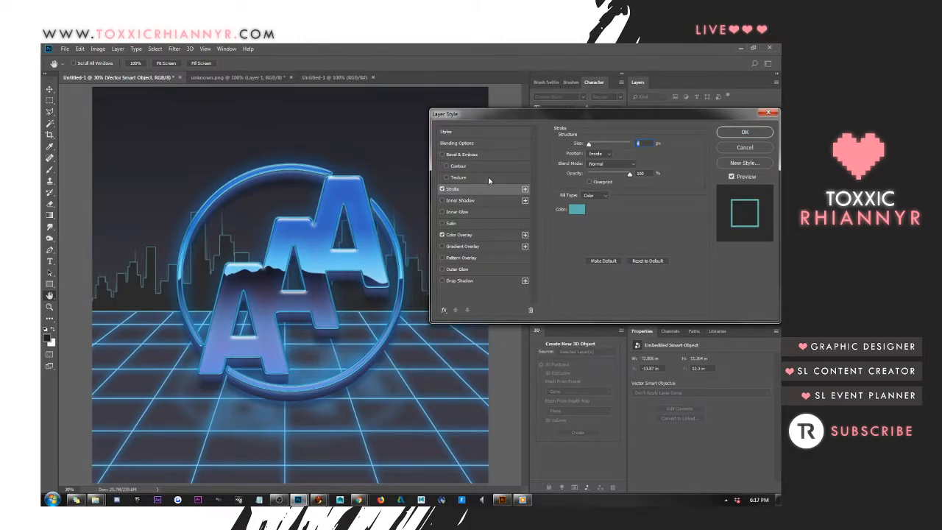
Set the skyline layer's fill opacity to 0% and make its inside stroke slightly thicker
click(513, 143)
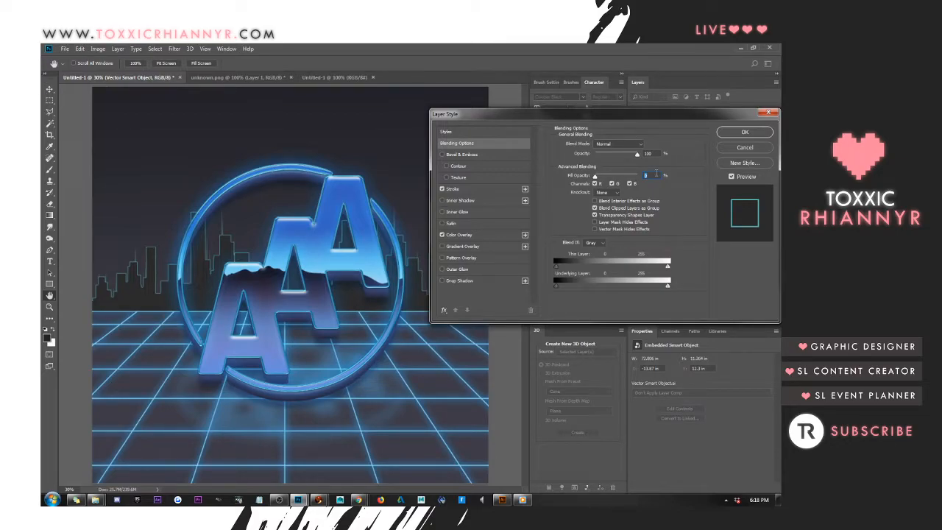
click(442, 234)
click(454, 235)
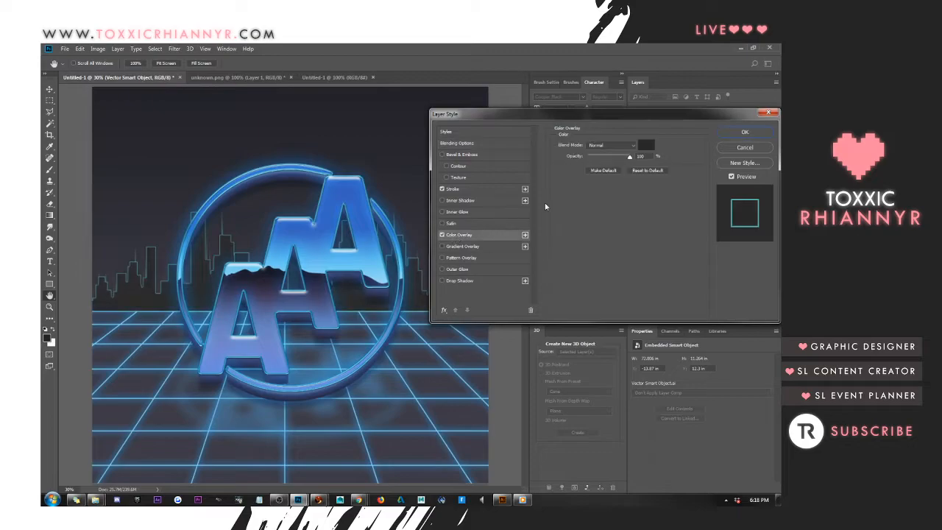
click(475, 190)
key(Up)
key(Up)
key(Up)
key(Up)
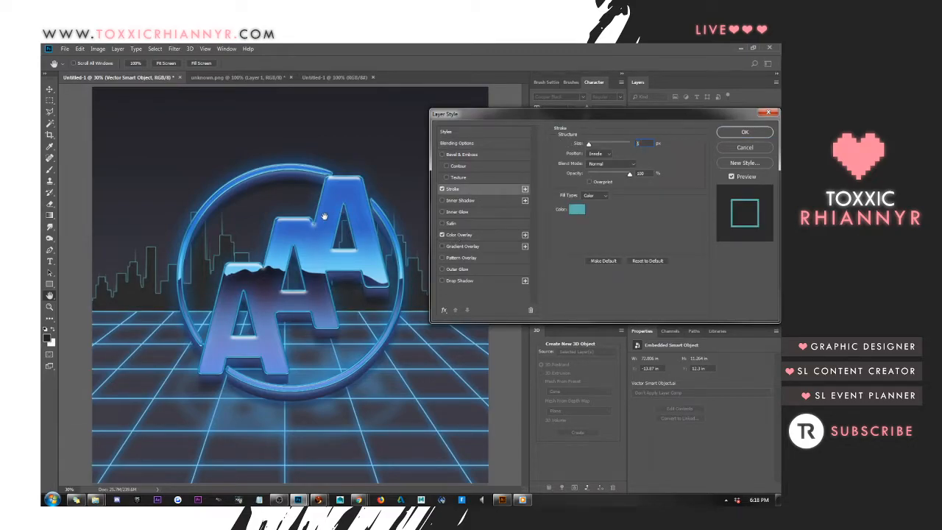
key(Down)
key(Down)
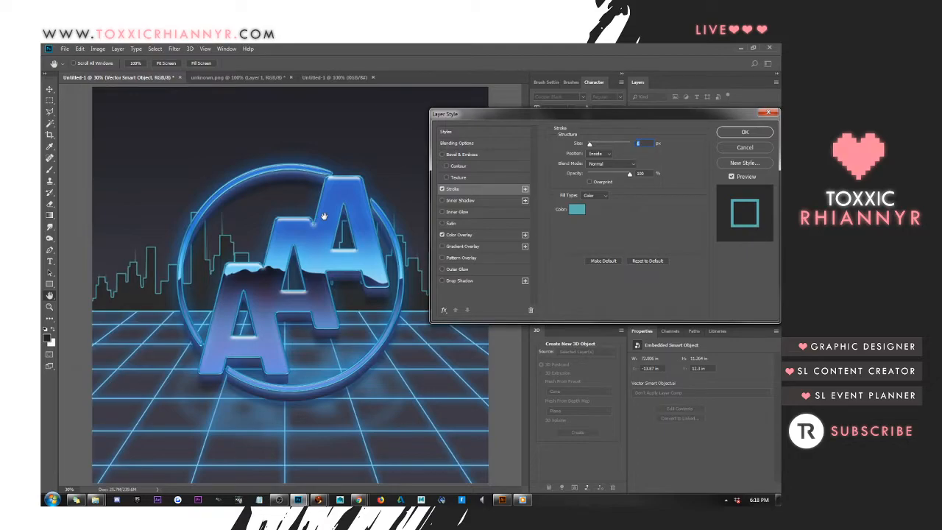
Turn off the skyline layer's Color Overlay so that only the outline is drawn
click(497, 143)
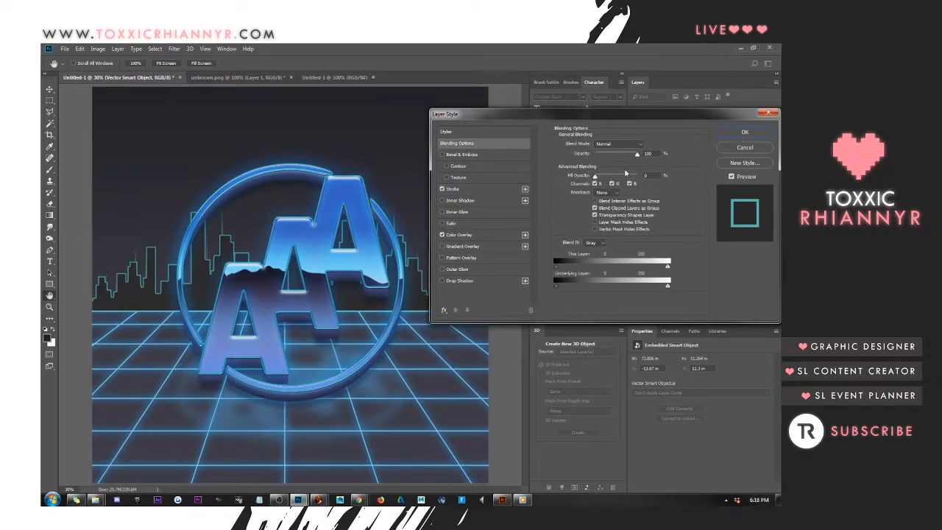
key(alt+Tab)
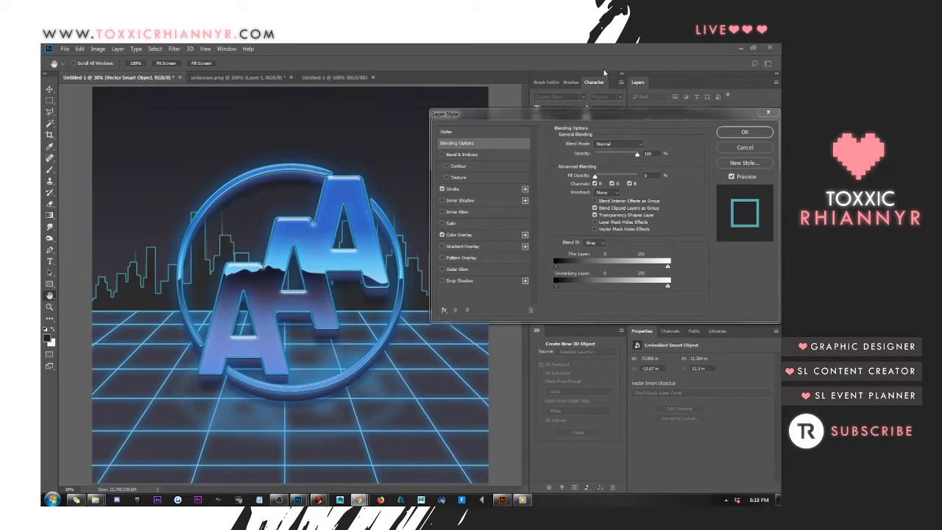
click(477, 143)
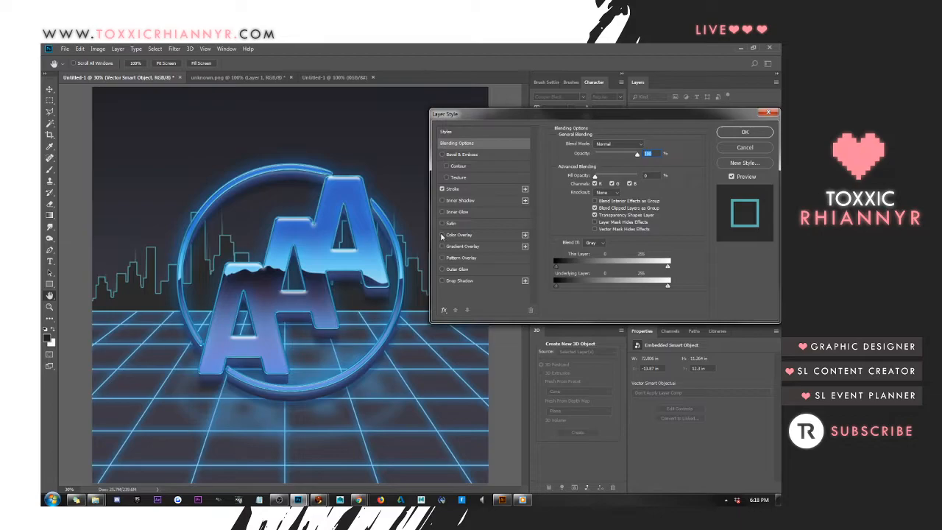
click(459, 235)
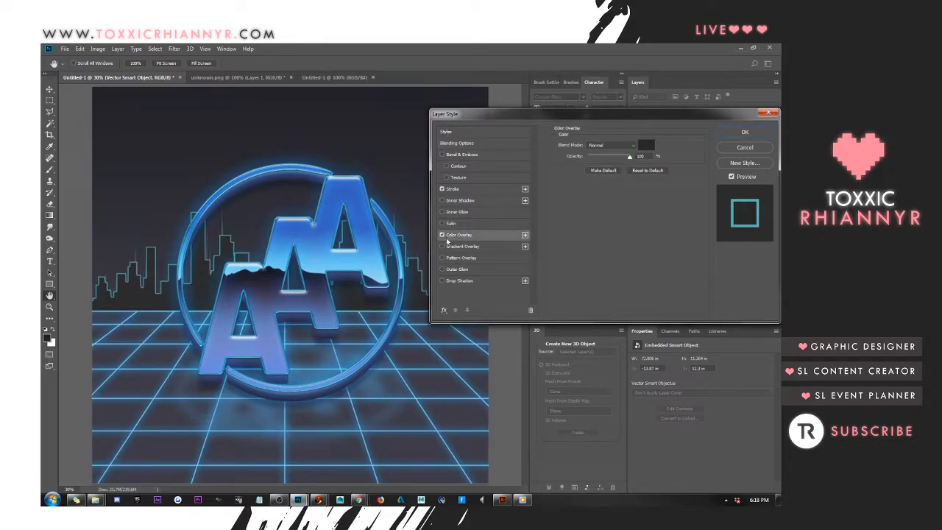
click(443, 234)
Enable Outer Glow on the skyline layer and set its colour to the blue #4b97da sampled from the logo letters
click(443, 269)
click(455, 270)
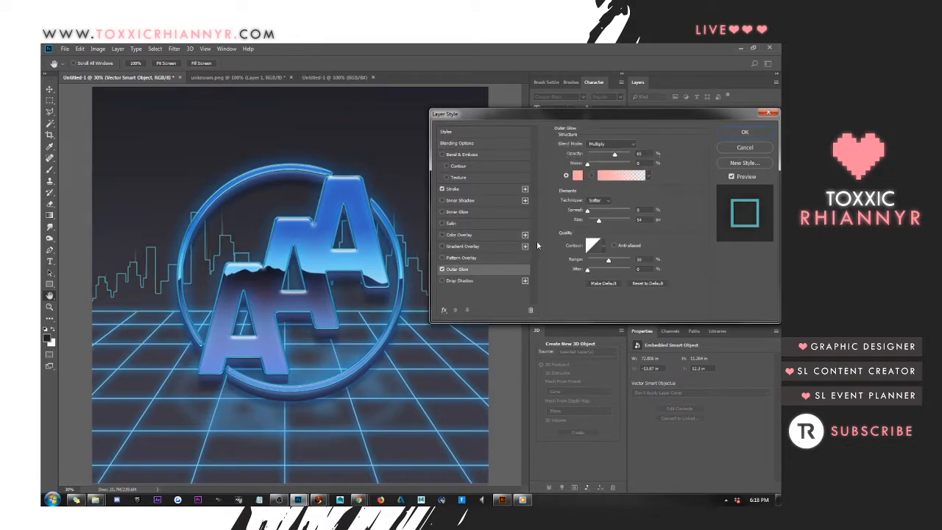
click(578, 175)
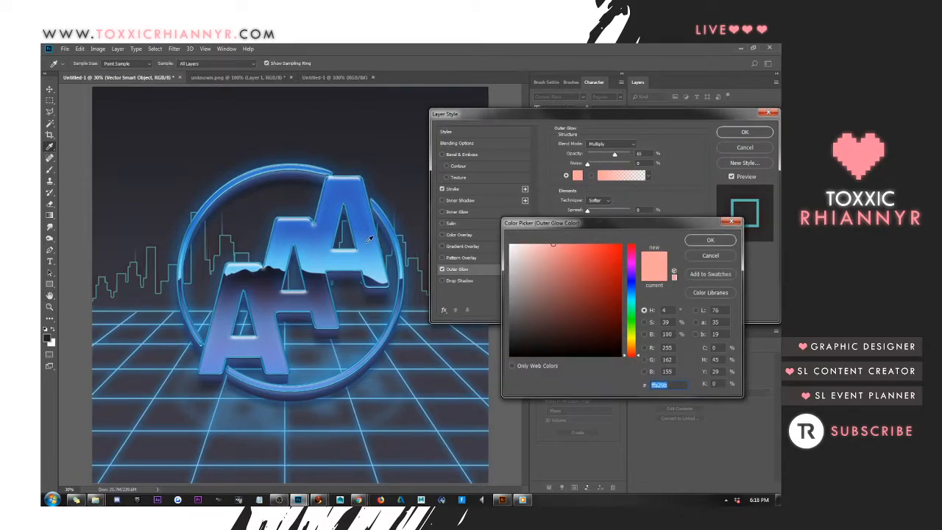
text(4488d2)
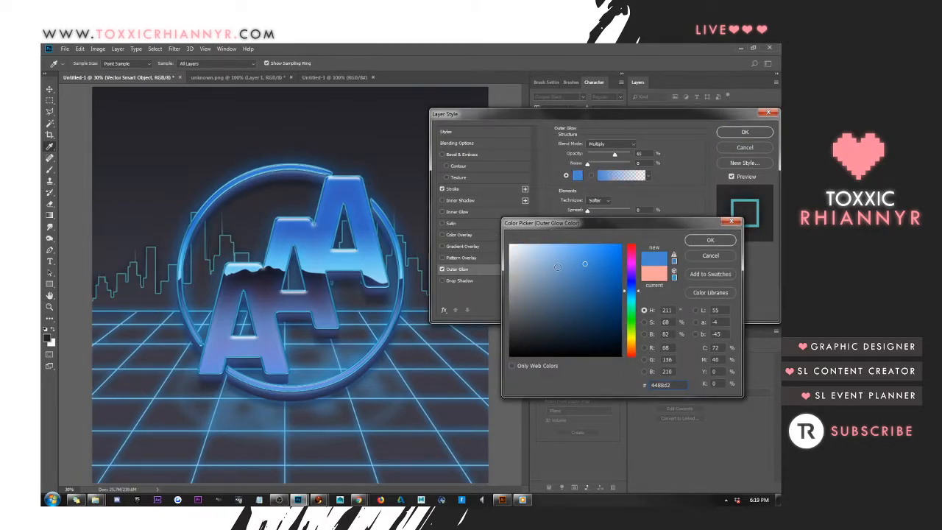
click(556, 243)
drag(541, 260, 525, 244)
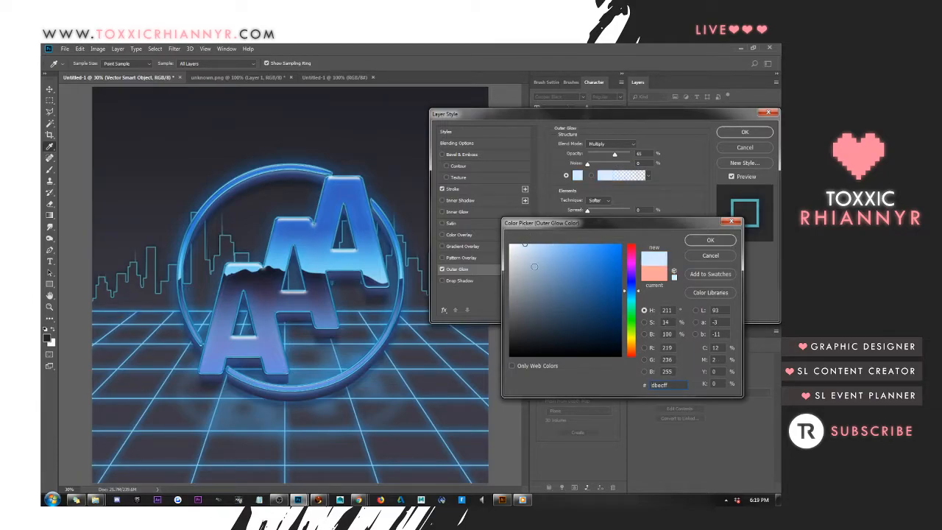
click(372, 251)
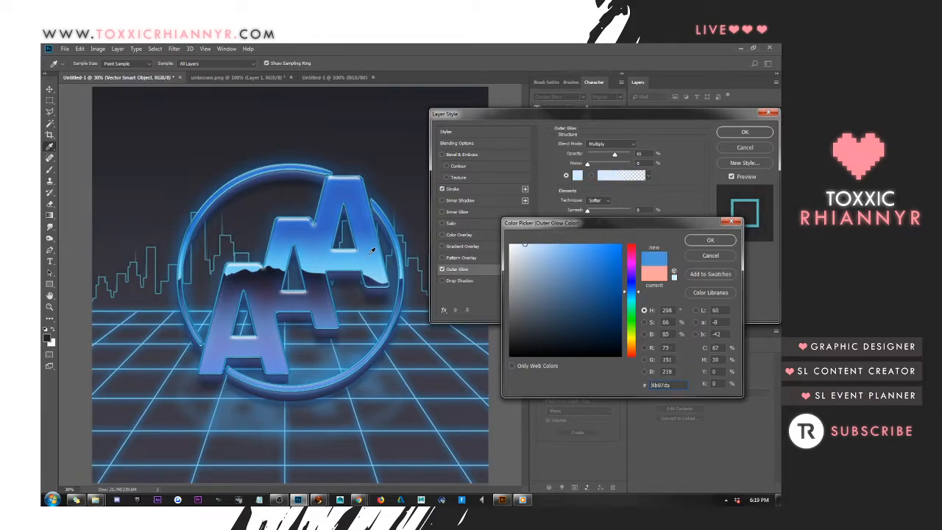
click(711, 240)
Set the skyline's Outer Glow to Normal blending with a low opacity and a size of 250 px, and apply the style
drag(615, 155, 635, 154)
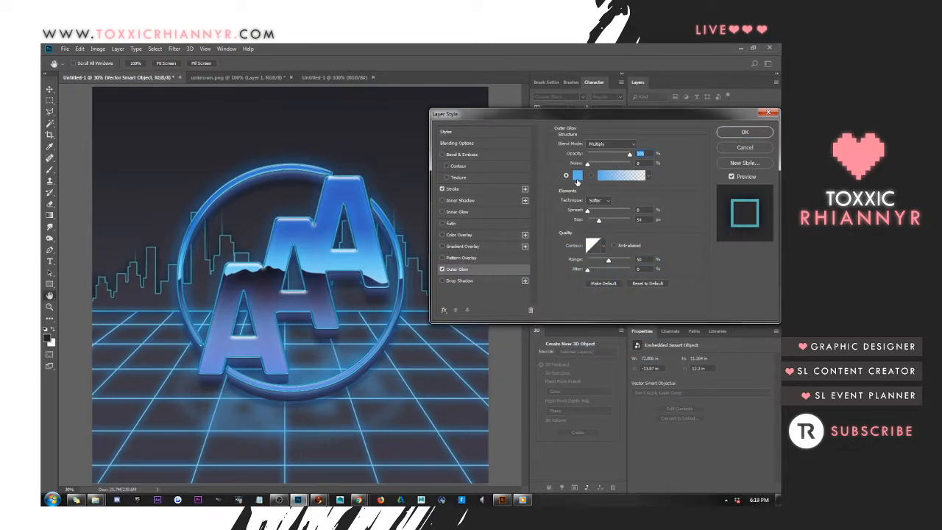
click(610, 145)
click(604, 147)
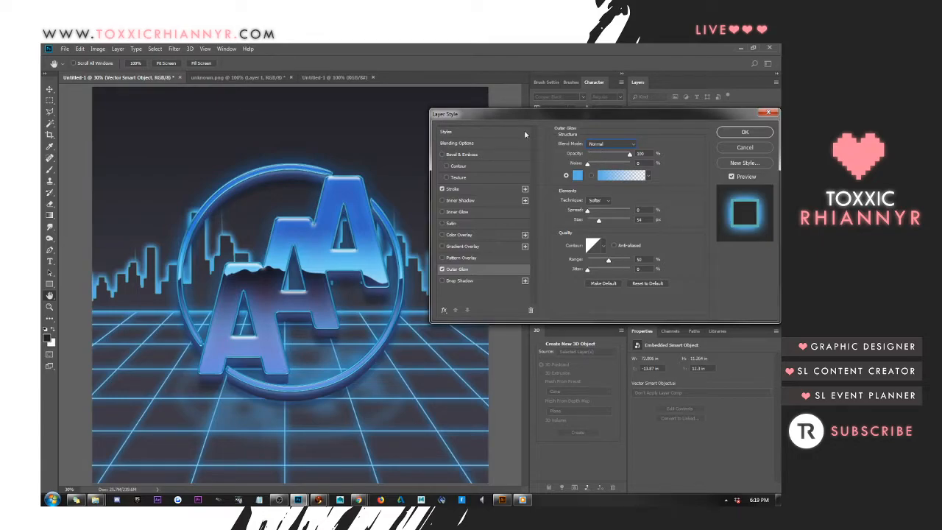
drag(629, 154, 609, 152)
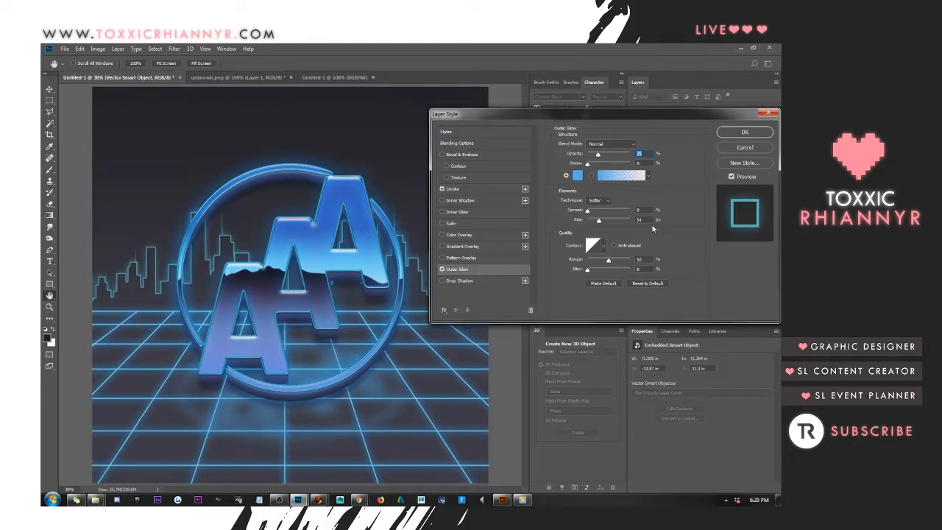
drag(599, 221, 629, 220)
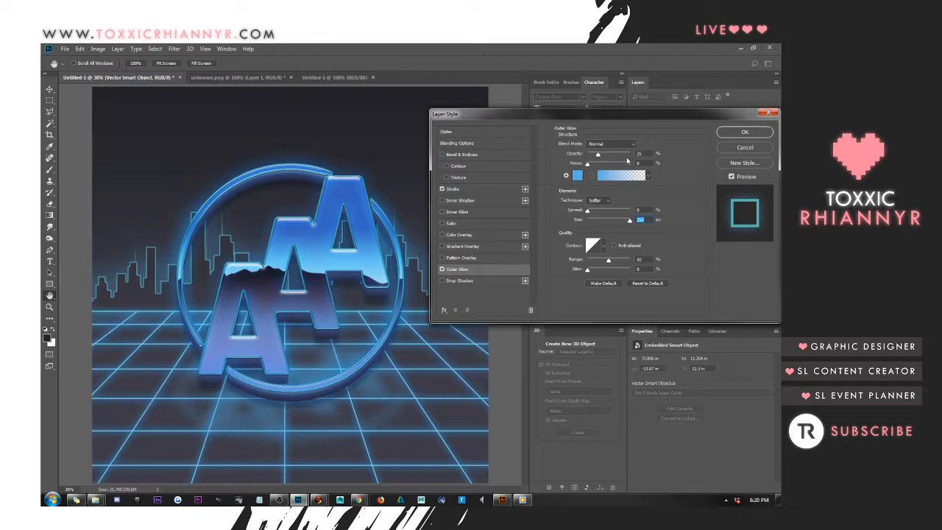
drag(598, 153, 595, 156)
click(745, 132)
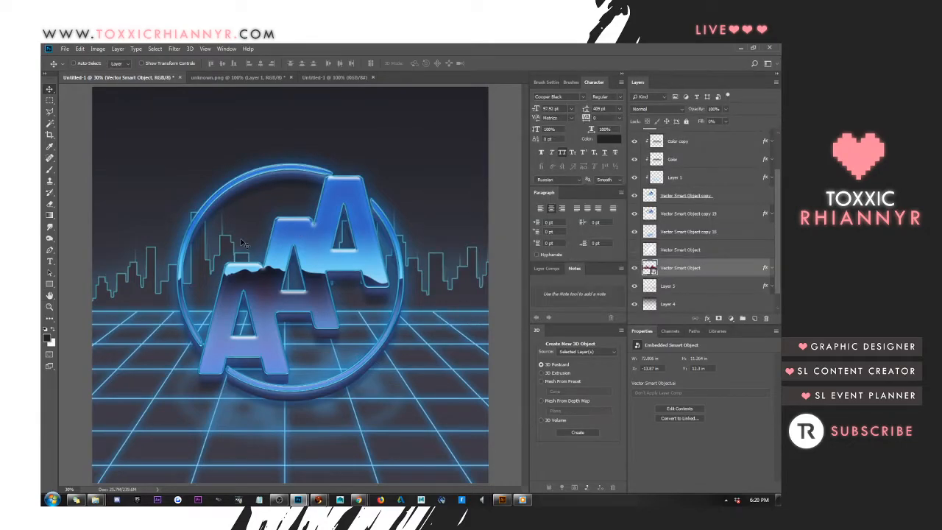
Save the document as a Photoshop file named aaa-2 in the AAA folder inside schedule
click(64, 49)
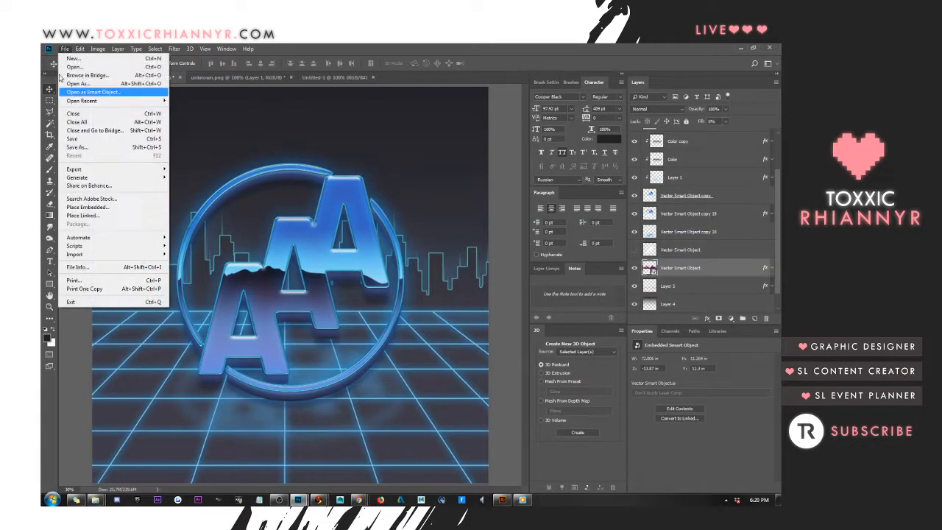
click(71, 147)
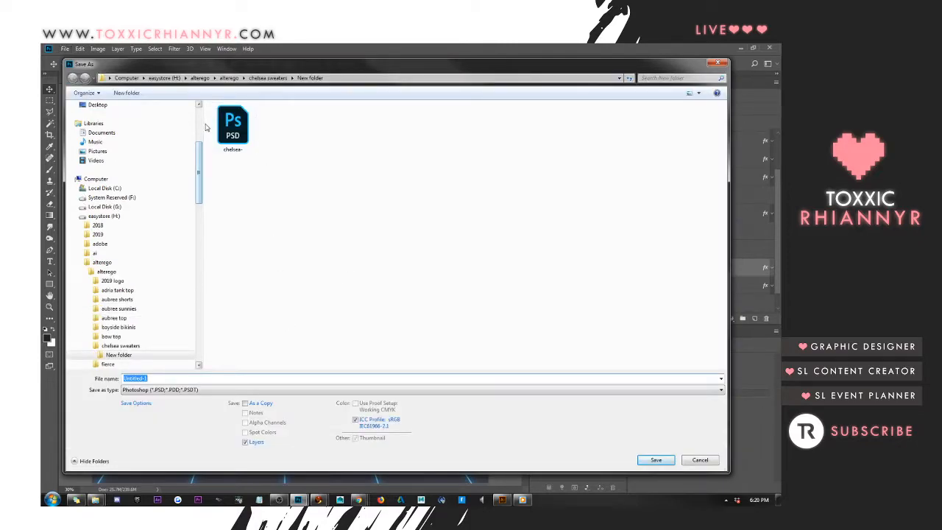
scroll(204, 140, up, 5)
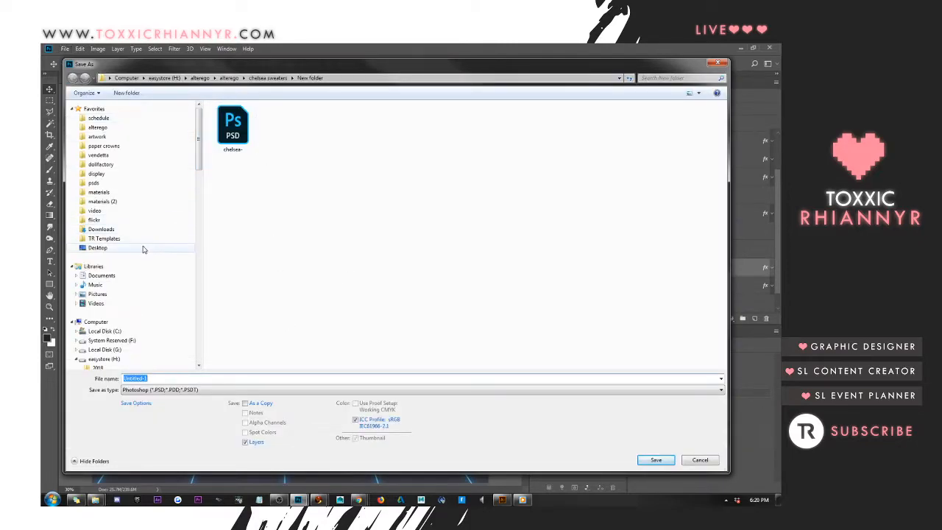
click(162, 119)
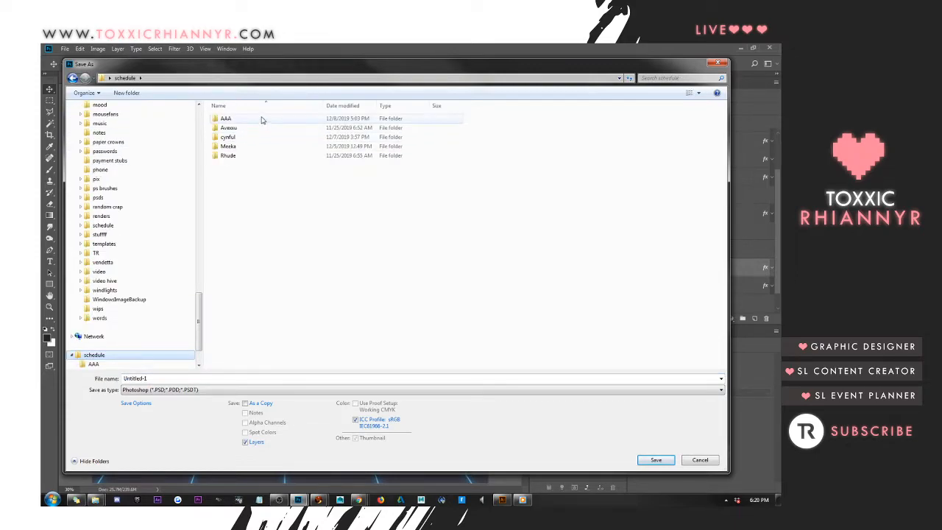
double_click(260, 119)
click(275, 137)
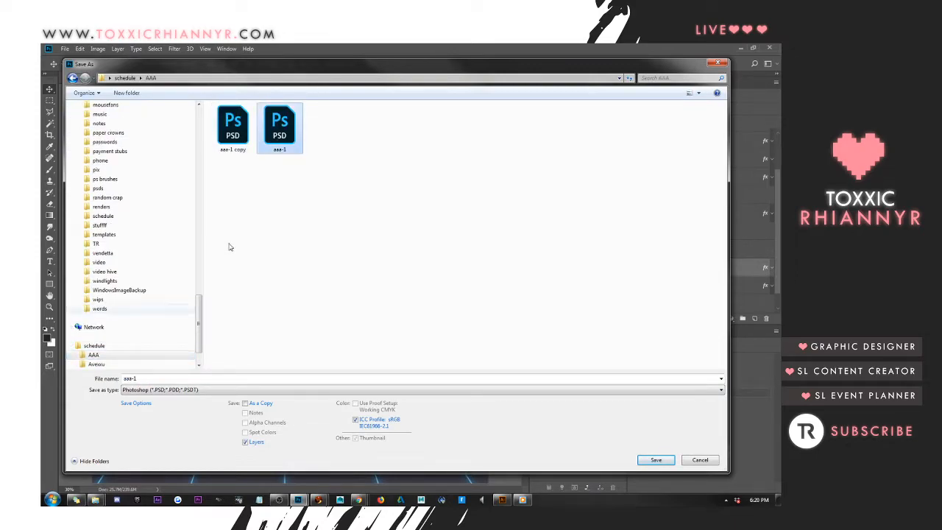
click(161, 378)
key(BackSpace)
text(2)
key(Return)
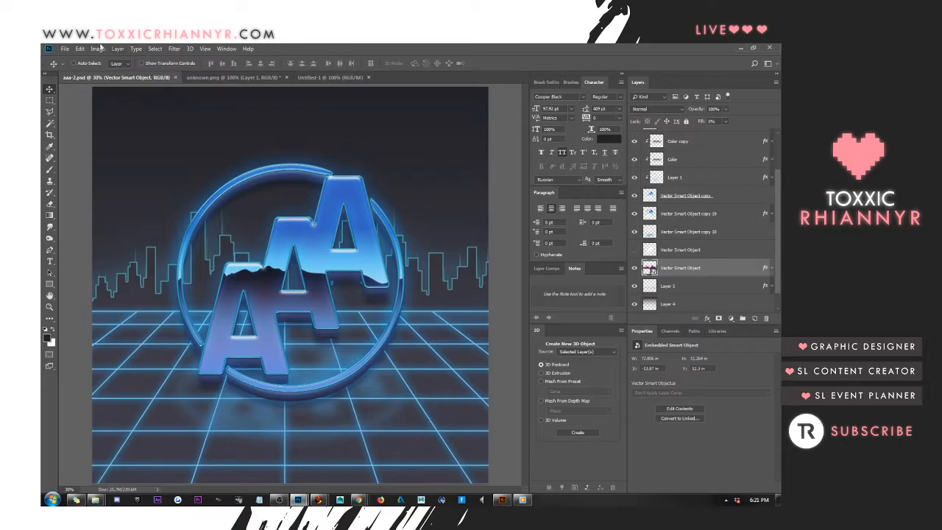
click(684, 250)
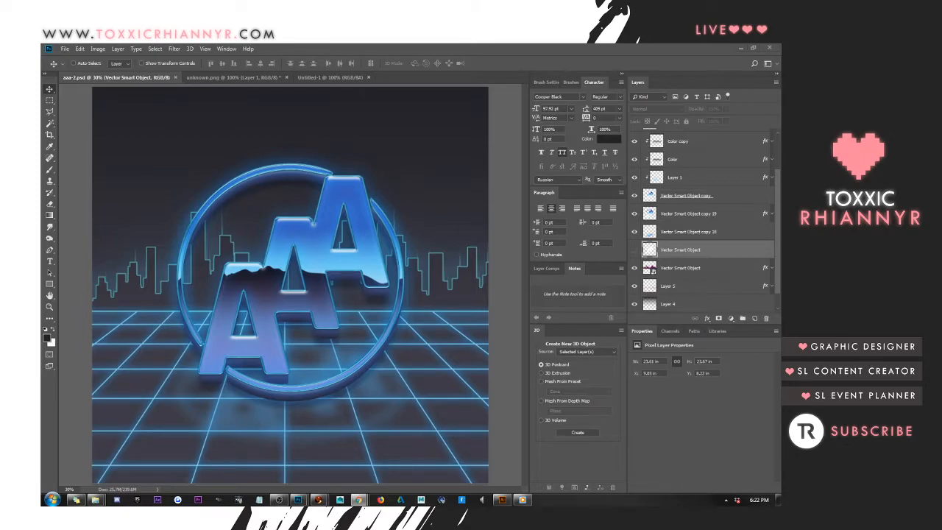
click(291, 210)
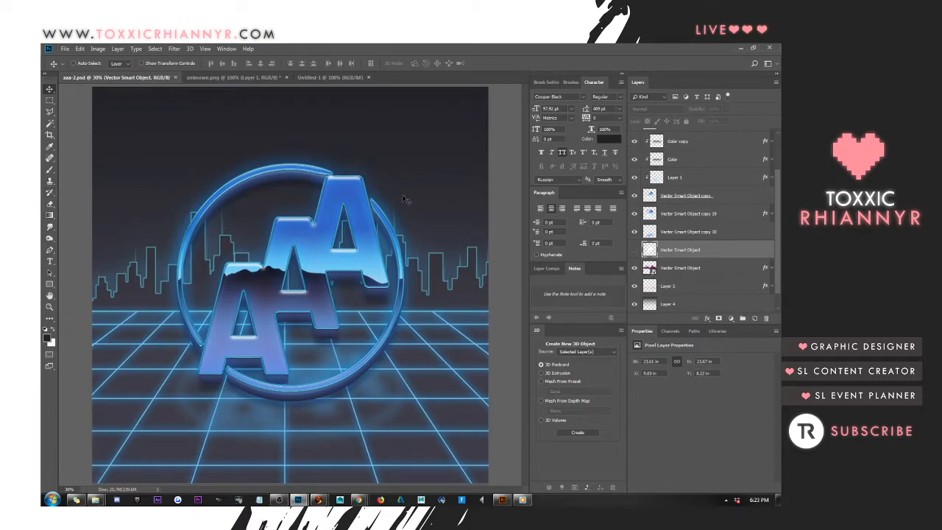
scroll(703, 210, down, 1)
click(635, 233)
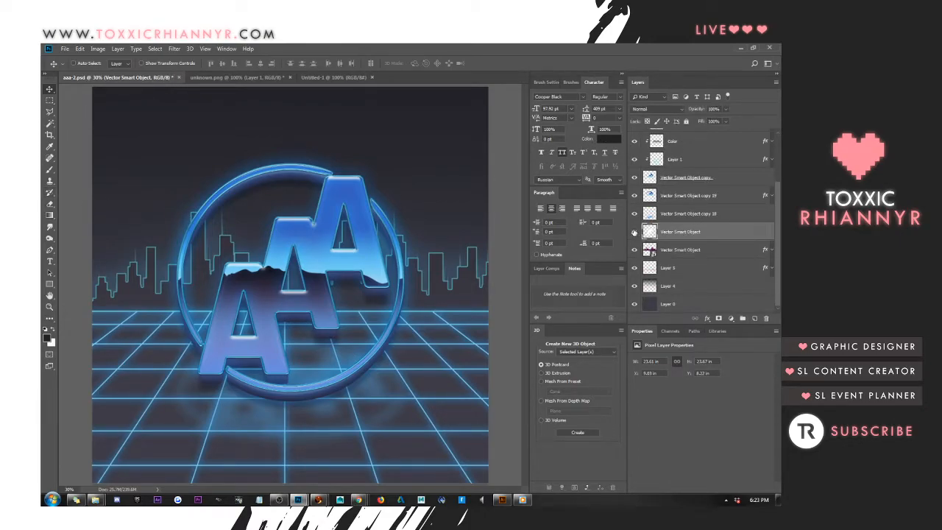
click(688, 251)
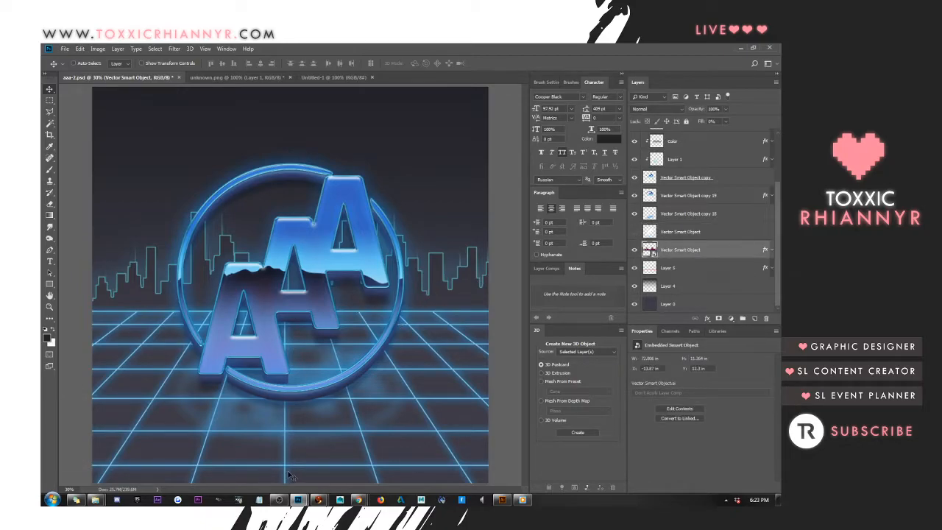
Draw a circle about 1690 px across on a new shape layer above Layer 5, and position it inside the logo ring
click(706, 270)
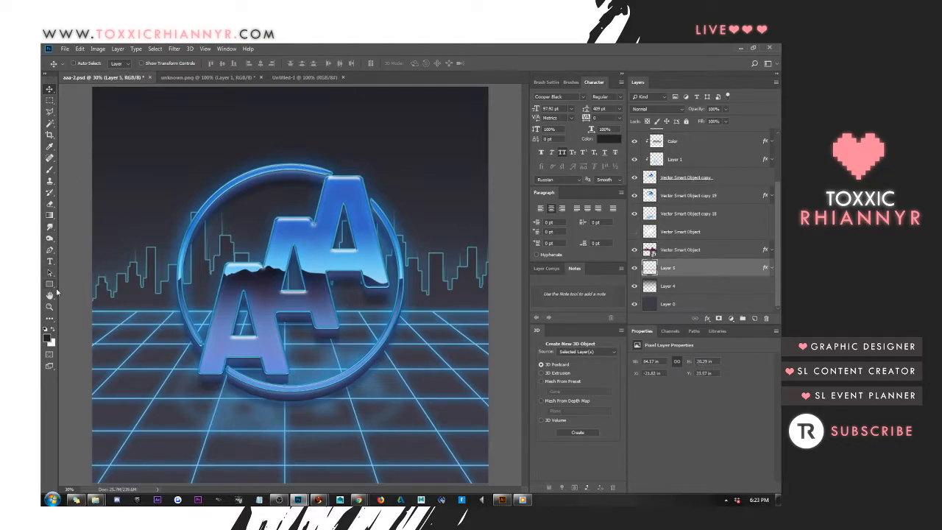
click(50, 286)
click(80, 302)
drag(181, 161, 515, 381)
click(50, 88)
drag(315, 220, 316, 233)
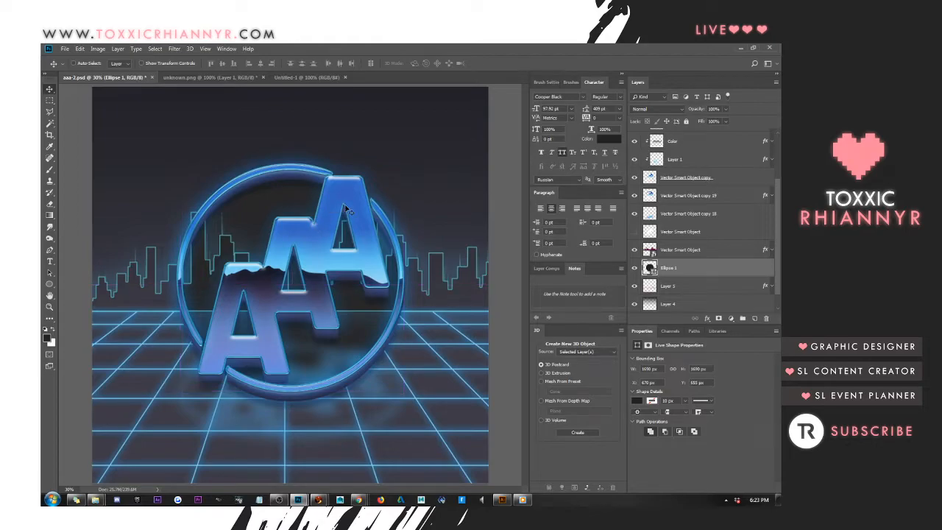
Recolour the circle with the light blue sampled from the logo letters
right_click(718, 270)
click(739, 267)
double_click(650, 269)
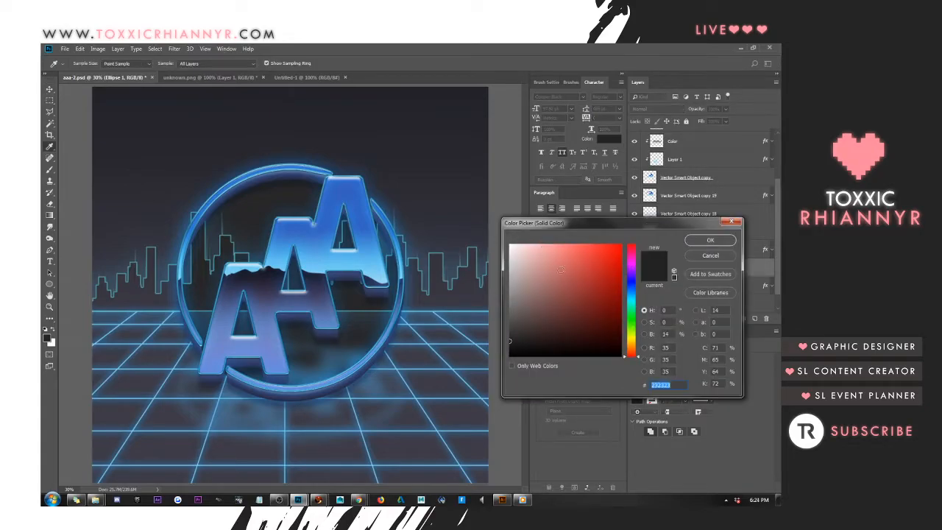
click(371, 240)
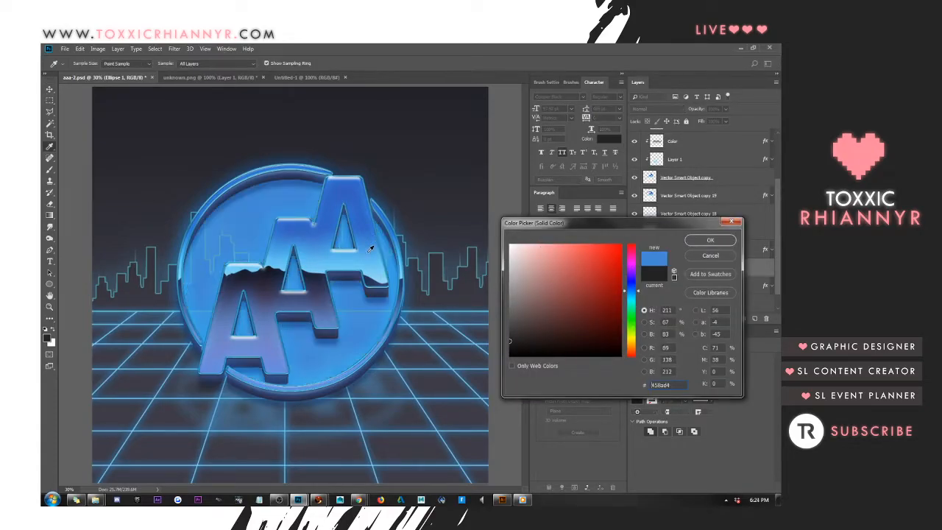
click(710, 240)
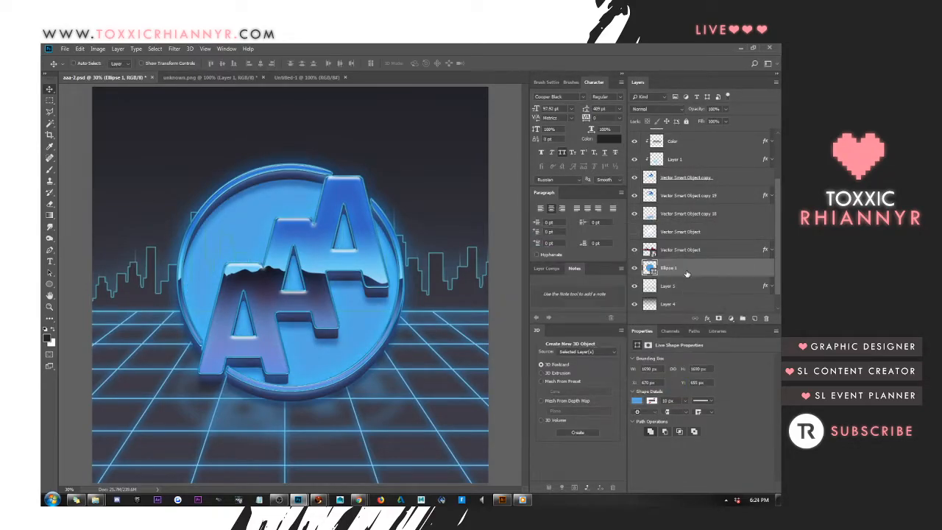
Move the circle up about 180 px and place its layer below the grid on Layer 5
drag(398, 215, 392, 170)
drag(682, 261, 687, 288)
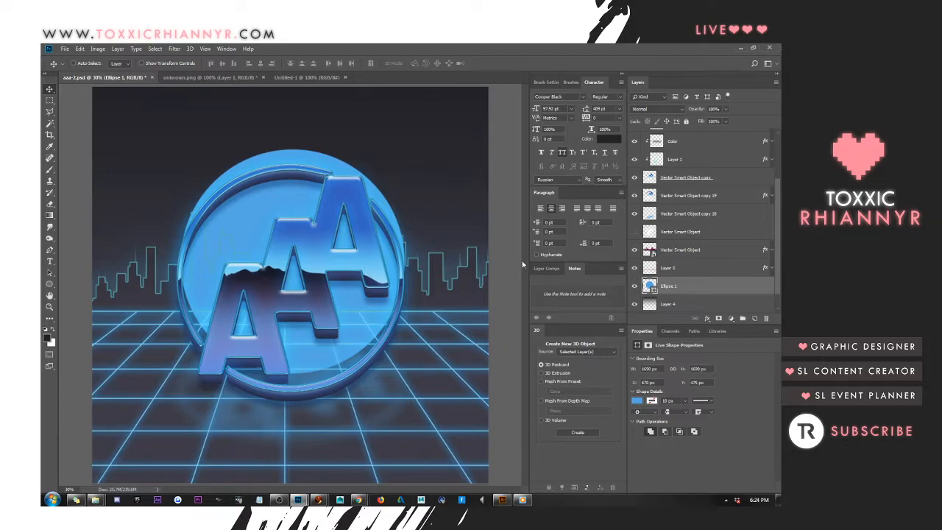
Rasterize the circle layer and delete the part of the circle below the horizon line
right_click(708, 289)
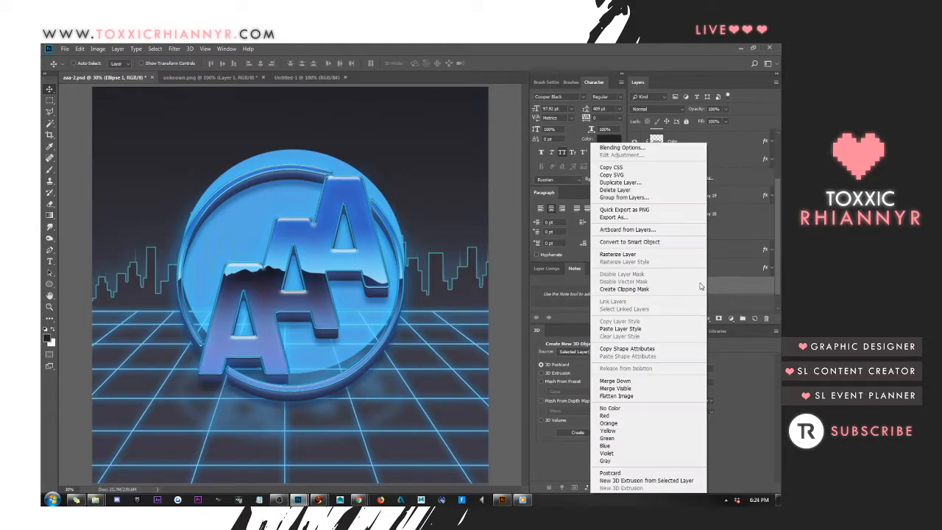
click(651, 252)
click(49, 100)
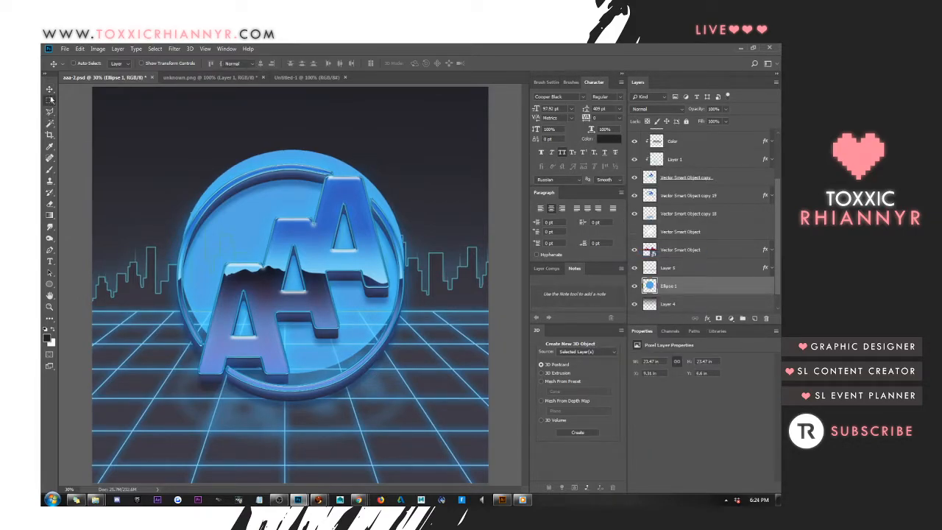
drag(90, 310, 524, 431)
click(448, 297)
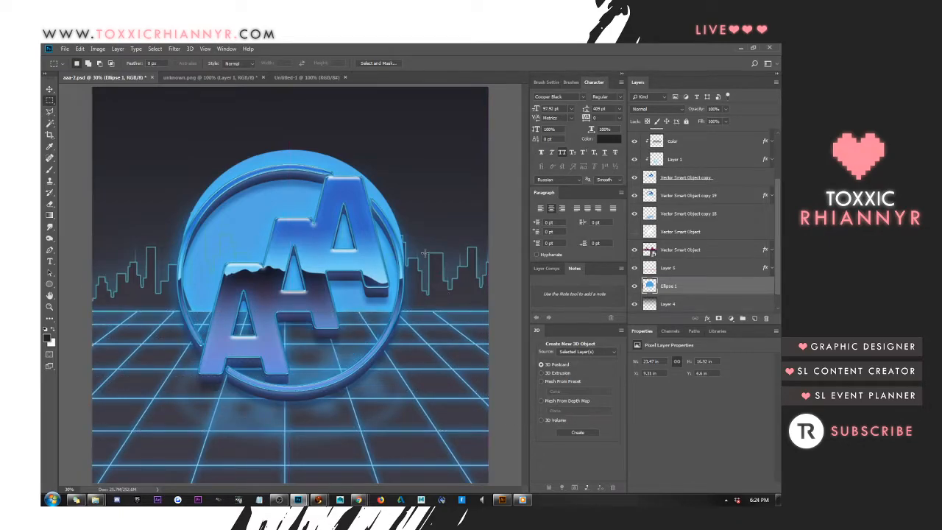
Cut the skyline's shape out of the circle by deleting a selection loaded from the skyline layer, and deselect
ctrl+click(651, 252)
key(Delete)
key(ctrl+d)
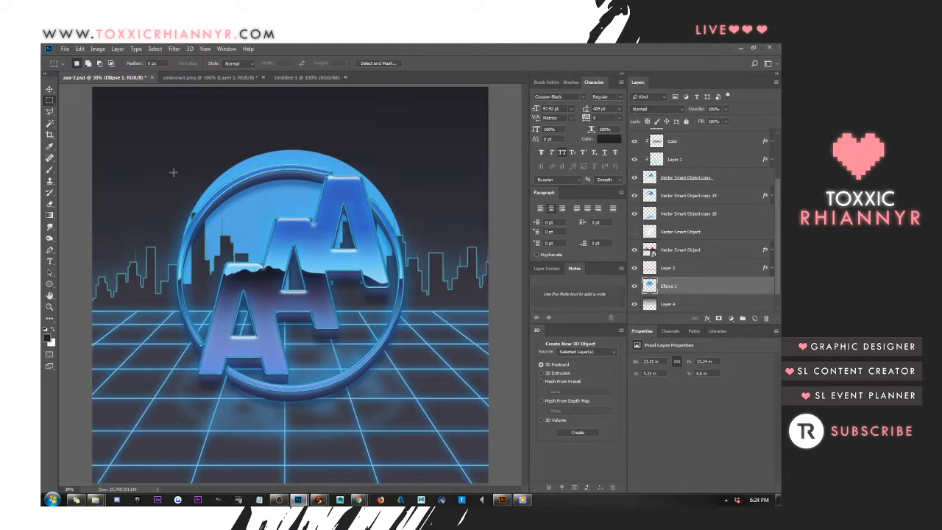
Cut a series of thin horizontal stripes out of the circle's upper part with one selection shifted downward between cuts, and deselect
drag(184, 163, 384, 168)
key(Delete)
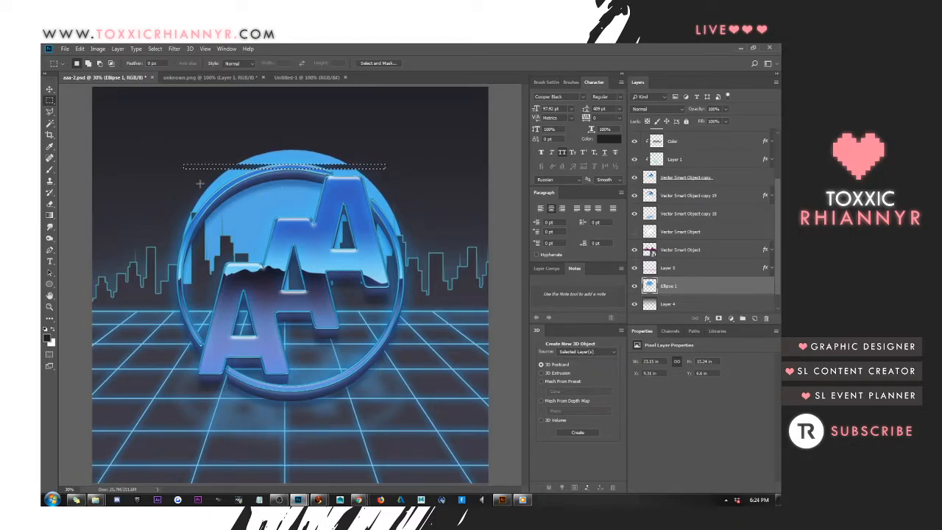
key(shift+Down)
key(shift+Down)
key(shift+Down)
key(shift+Down)
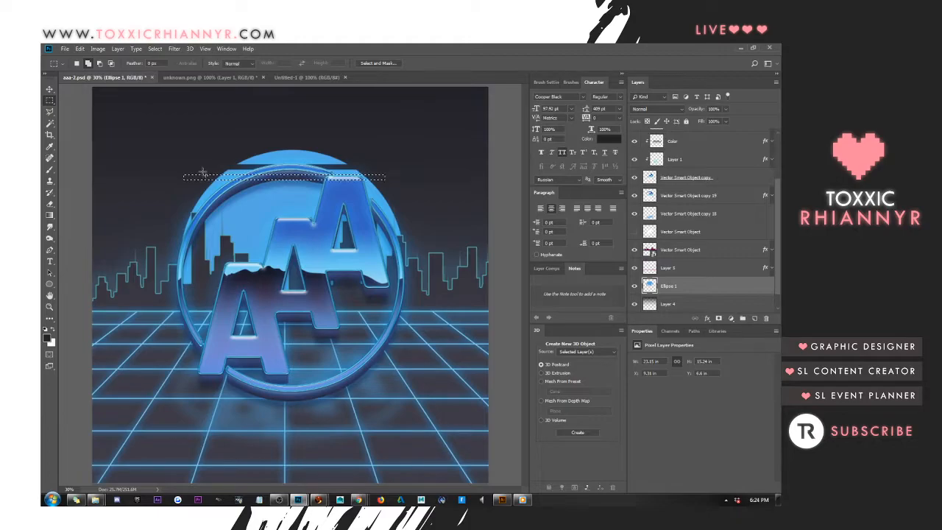
key(Delete)
key(shift+Down)
key(shift+Down)
key(shift+Down)
key(shift+Down)
key(shift+Down)
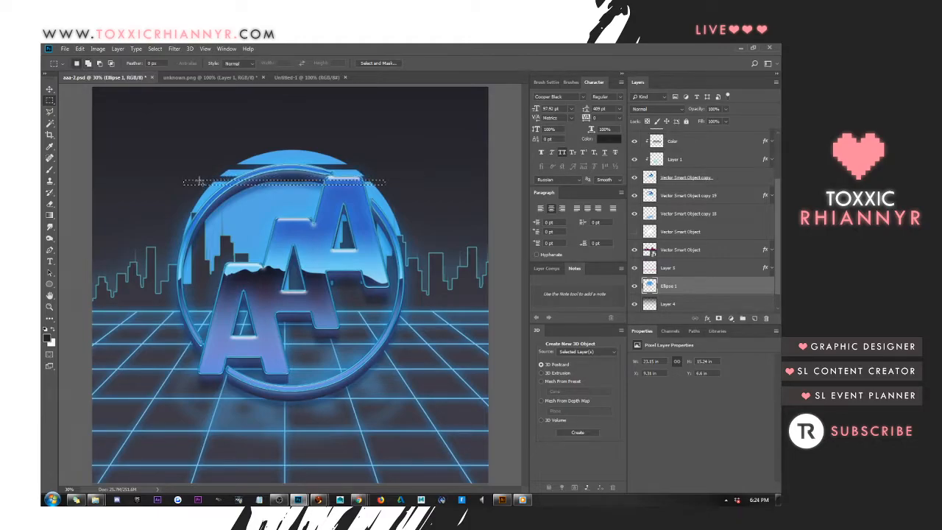
key(Delete)
key(shift+Down)
key(shift+Down)
key(shift+Right)
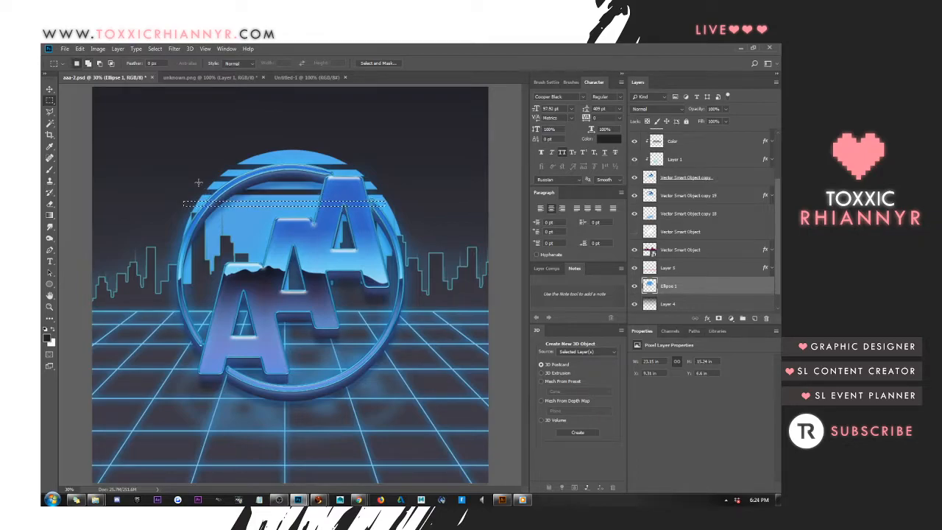
key(shift+Right)
key(ctrl+d)
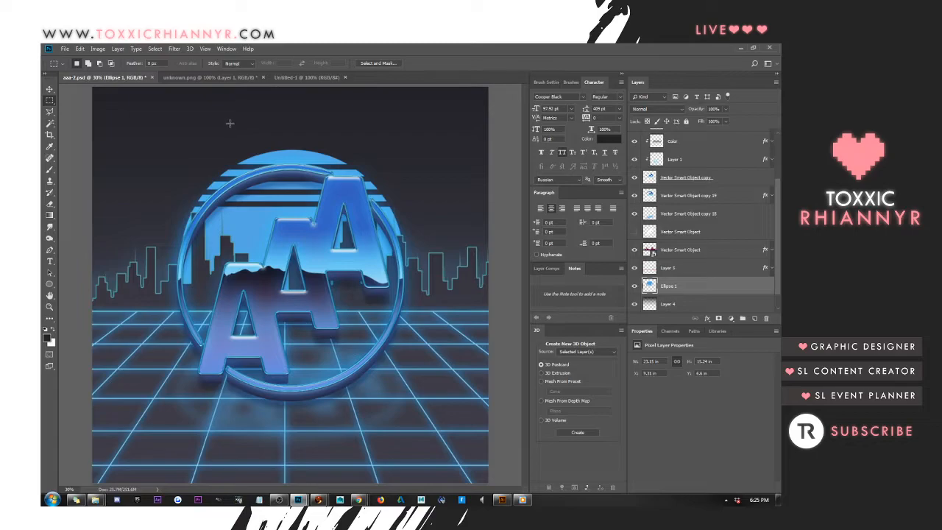
click(50, 88)
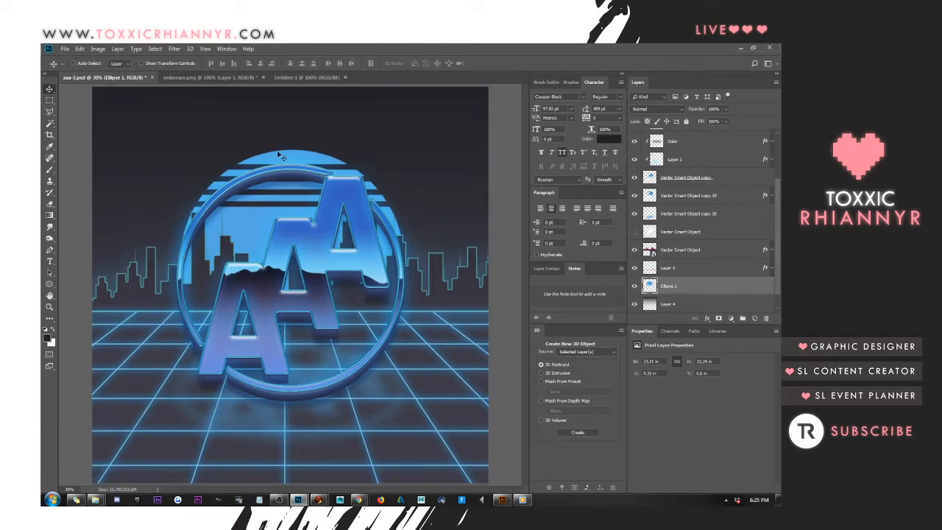
drag(280, 159, 280, 170)
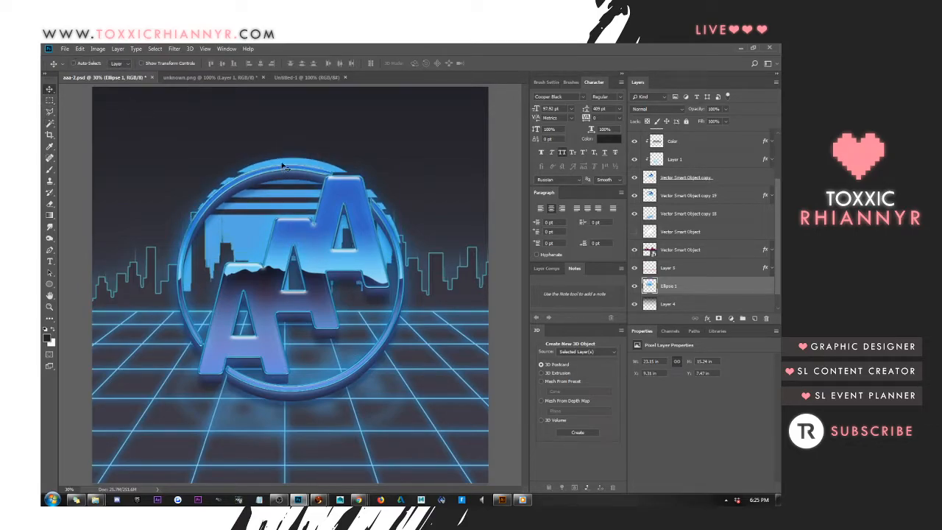
key(ctrl+z)
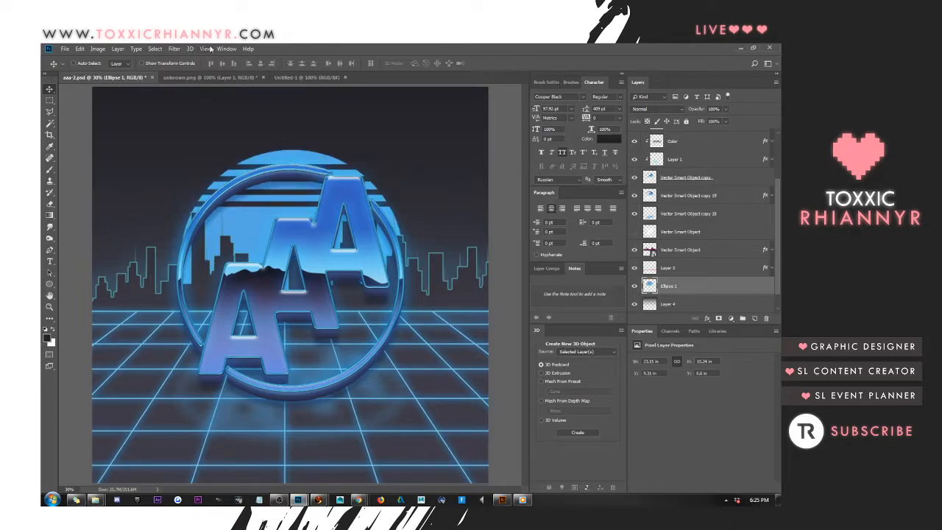
Apply a Motion Blur with angle 0° and distance 2000 pixels to a duplicate of the striped circle, and lower the copy's fill opacity
key(ctrl+j)
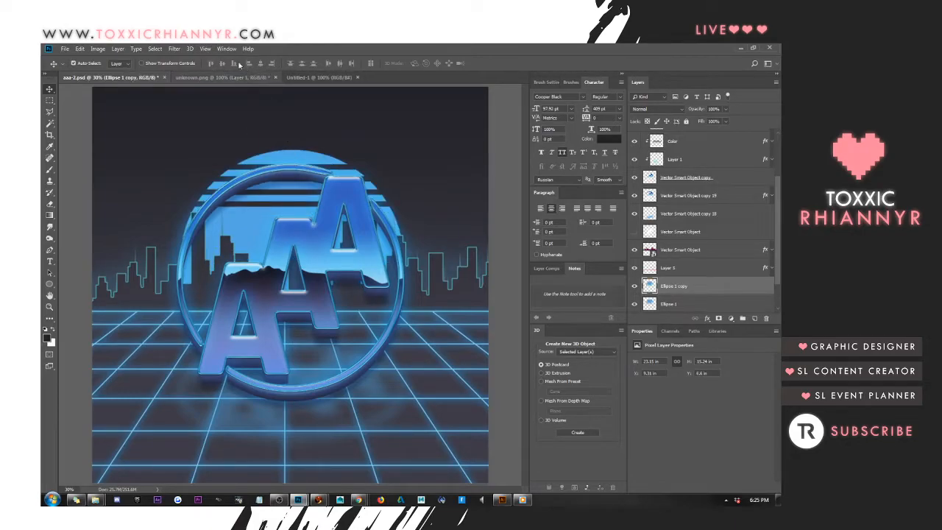
click(175, 48)
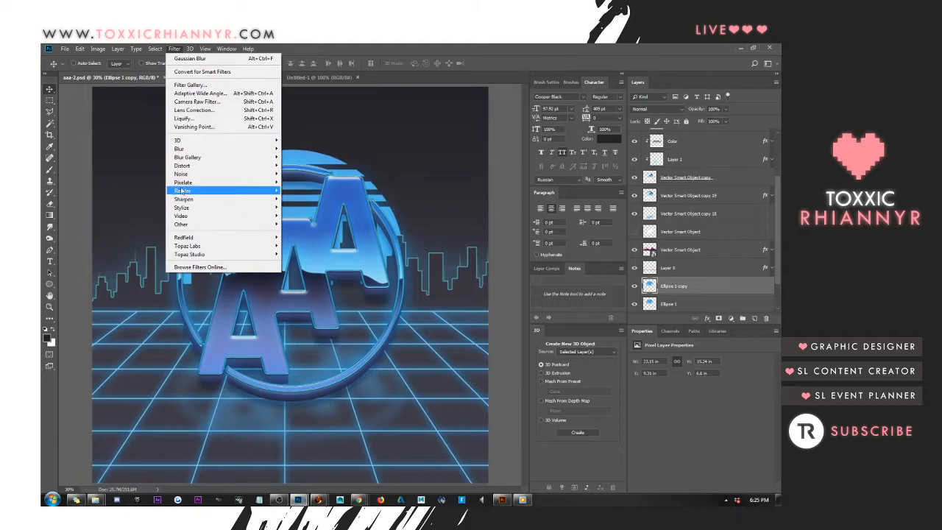
mouse_move(185, 160)
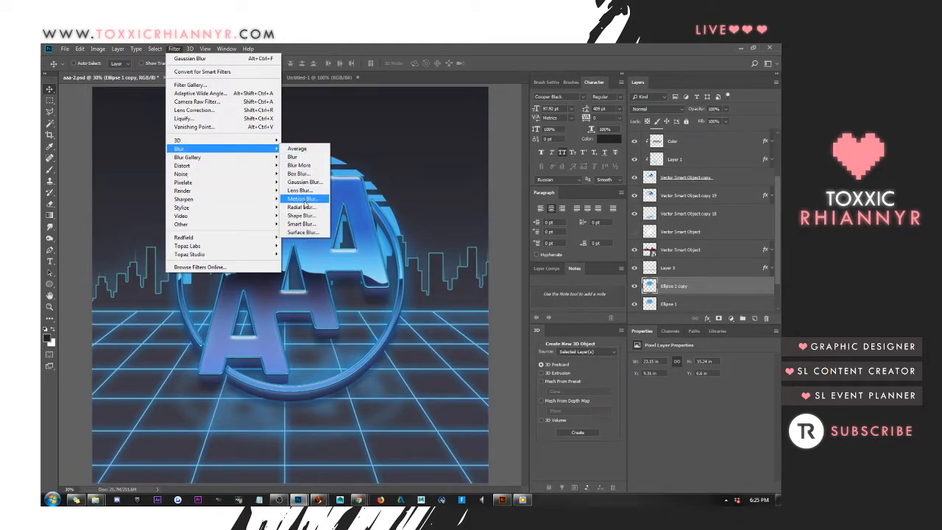
click(302, 198)
drag(555, 348, 571, 348)
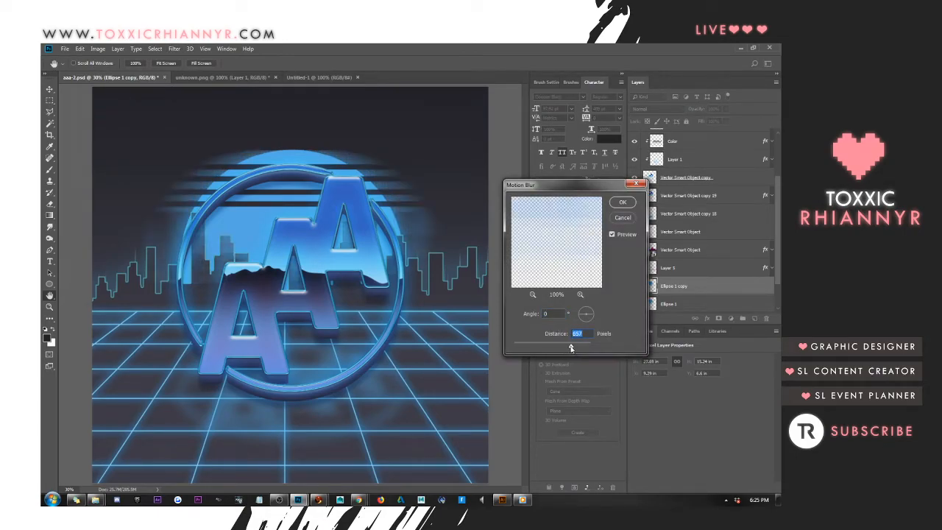
drag(570, 348, 571, 347)
drag(570, 349, 604, 351)
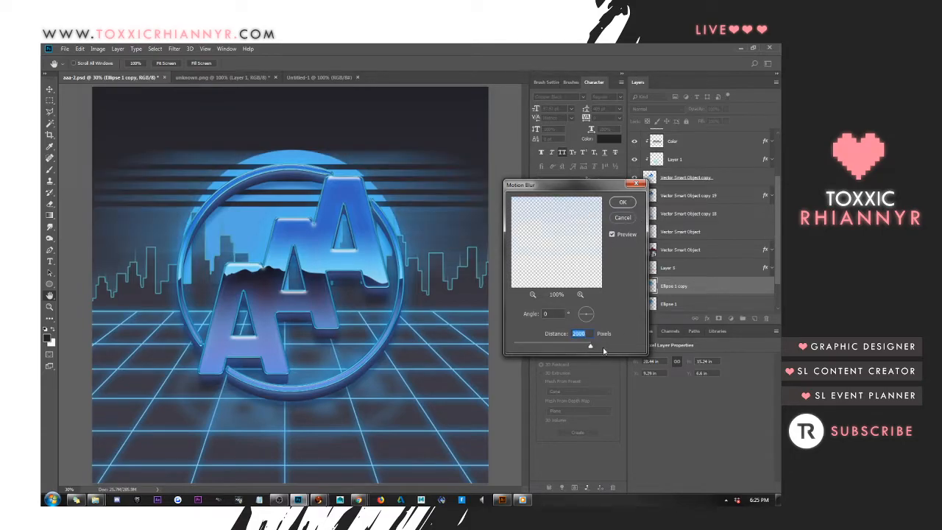
click(623, 203)
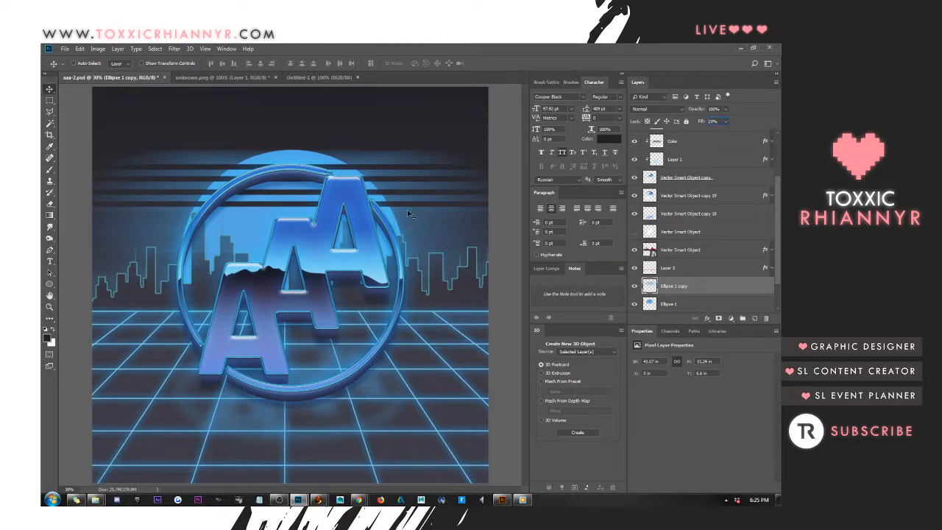
key(ctrl+z)
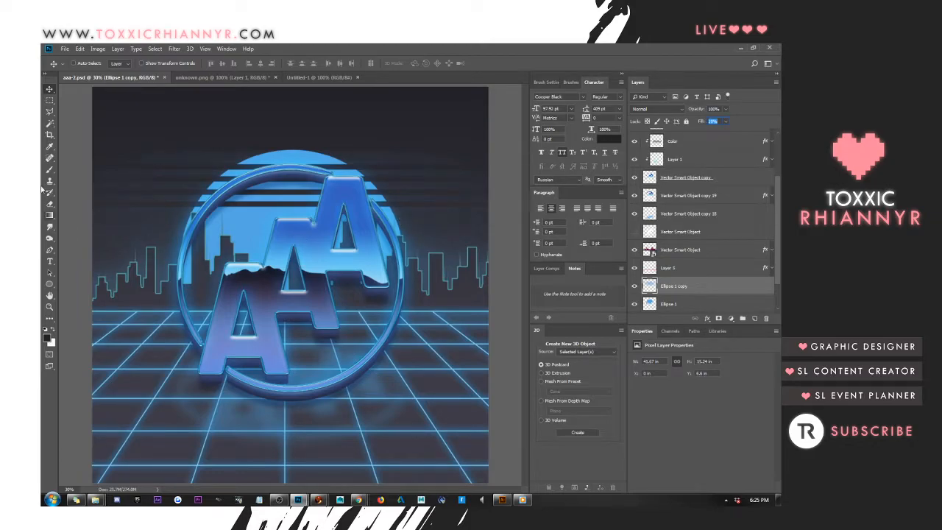
Set the motion-blurred copy's fill to 15% and delete the original striped circle layer, Ellipse 1
text(15)
key(Return)
click(635, 304)
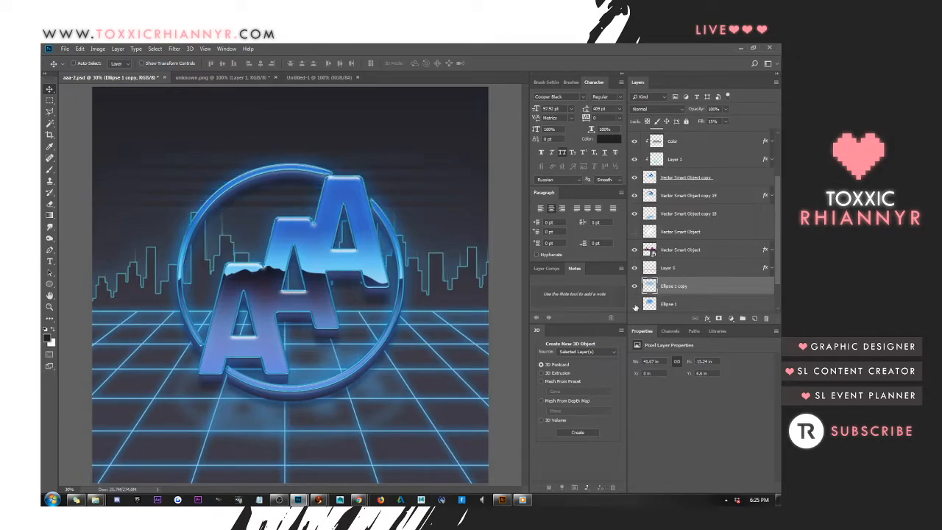
right_click(684, 305)
click(611, 195)
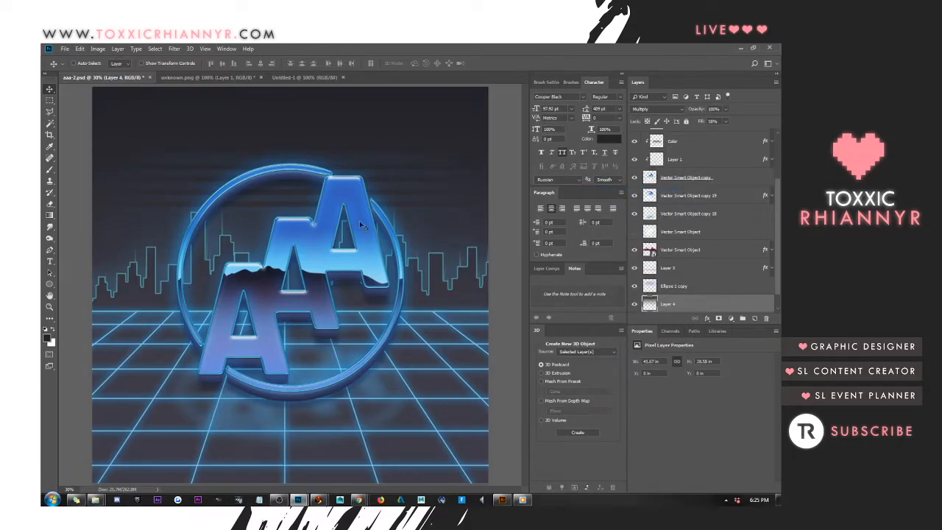
Rotate the blurred circle copy -90° and narrow it into vertical streaks behind the logo, with fill at 52%
click(684, 287)
key(ctrl+t)
drag(210, 127, 229, 288)
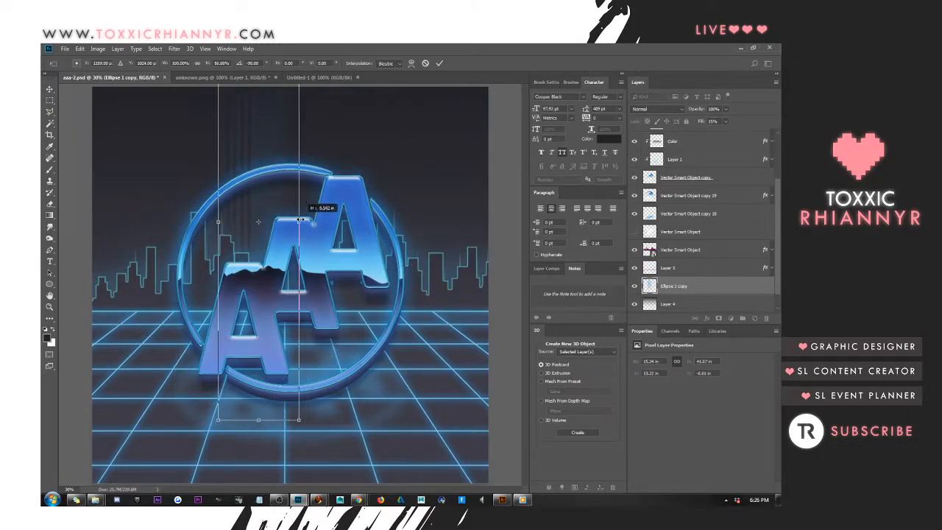
key(Return)
mouse_move(258, 213)
mouse_down()
mouse_move(305, 212)
mouse_move(317, 229)
mouse_move(262, 233)
mouse_move(266, 222)
mouse_up()
click(714, 121)
text(52)
key(Return)
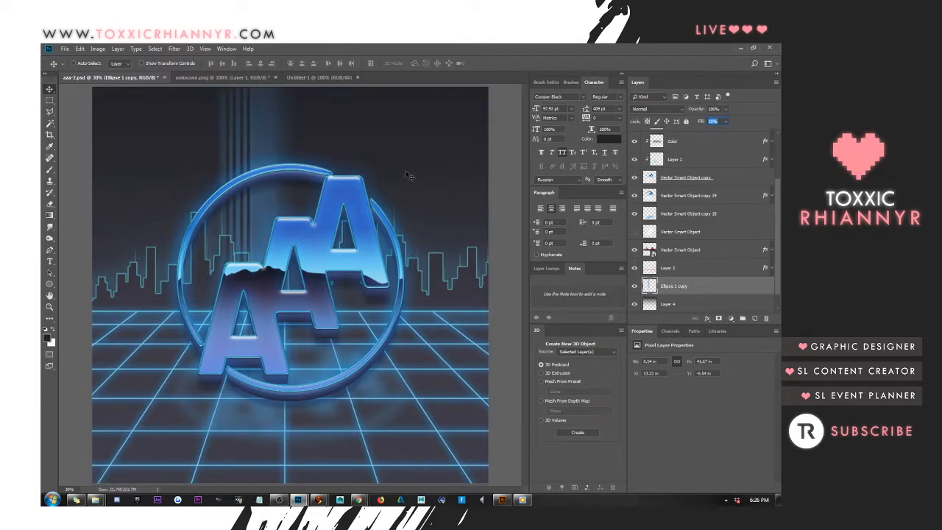
Delete the blurred circle copy layer, Ellipse 1 copy
drag(289, 181, 301, 178)
key(Delete)
Select a narrow vertical strip from the canvas's upper edge to the horizon line and add a new layer above Layer 4
click(49, 100)
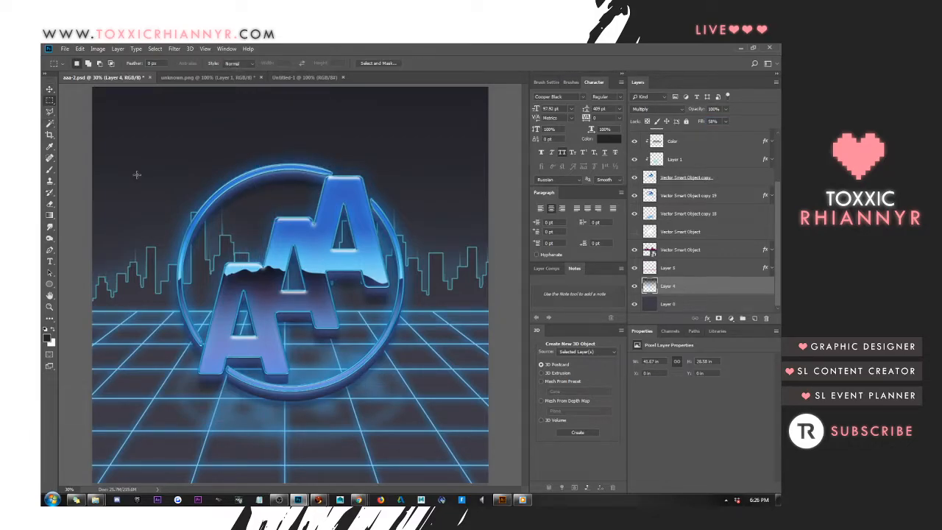
drag(223, 87, 237, 311)
key(ctrl+d)
click(755, 318)
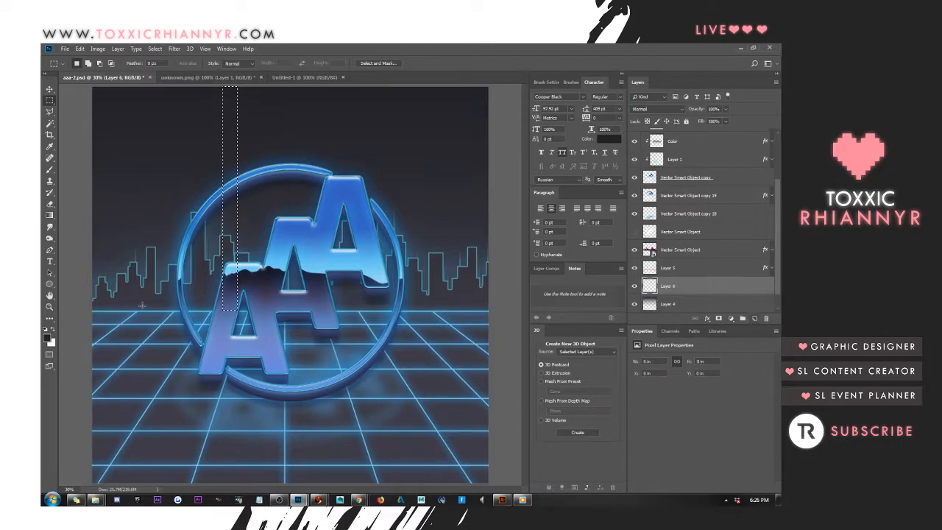
Set the foreground color to blue, fill the strip with a gradient running up from the horizon, and deselect
click(47, 338)
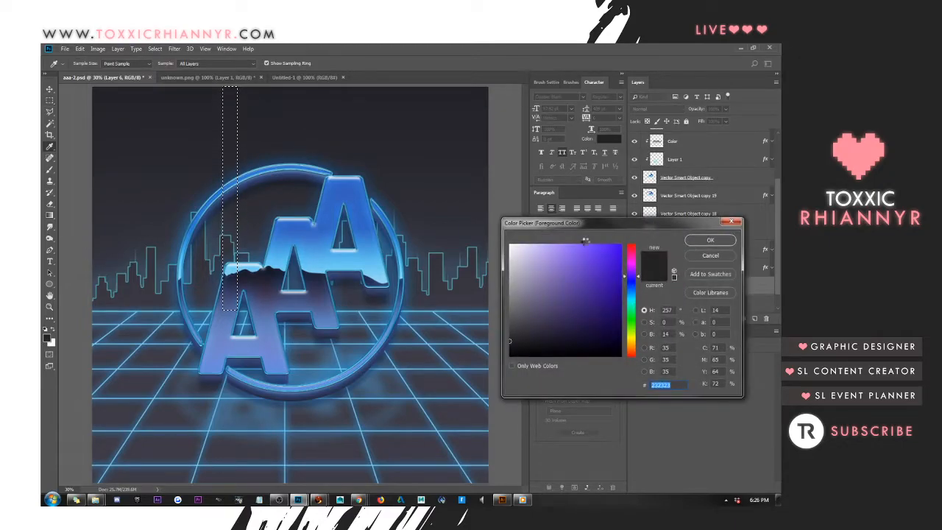
key(ctrl+v)
click(704, 242)
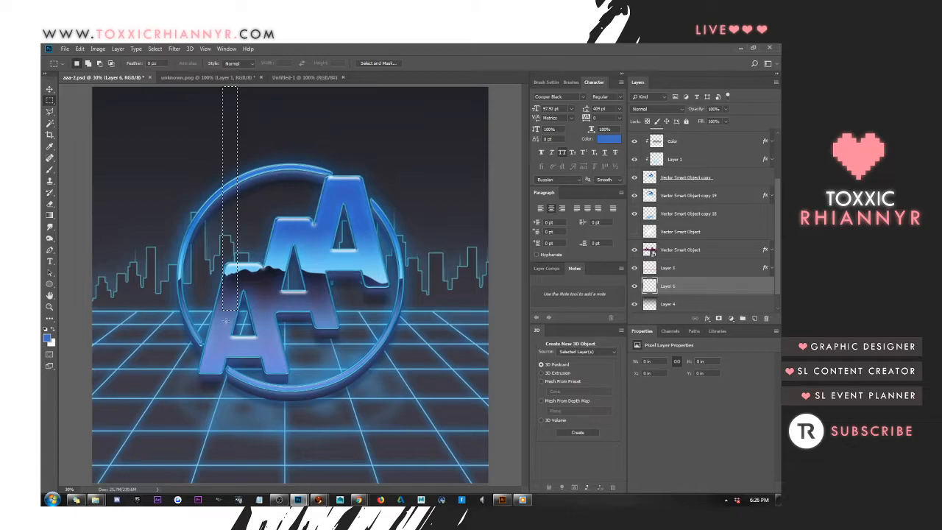
drag(230, 316, 269, 67)
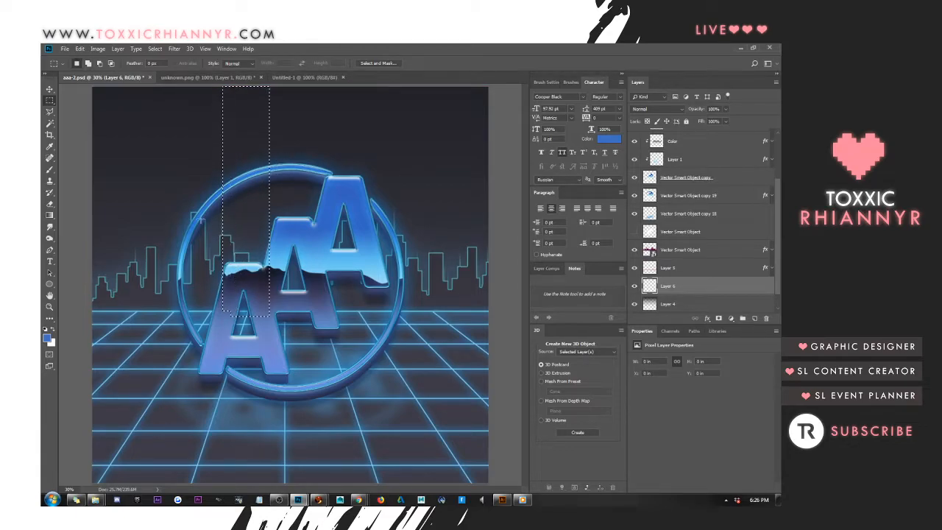
key(ctrl+z)
key(g)
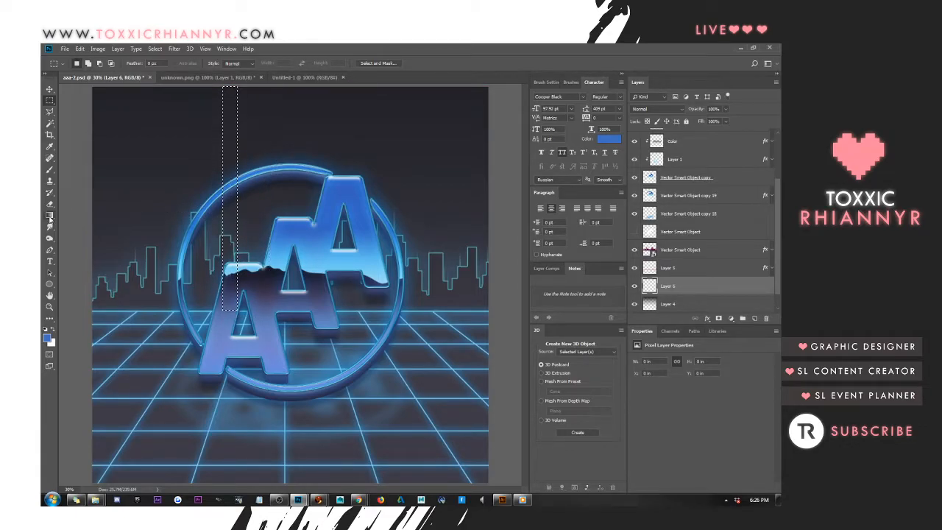
drag(230, 315, 230, 85)
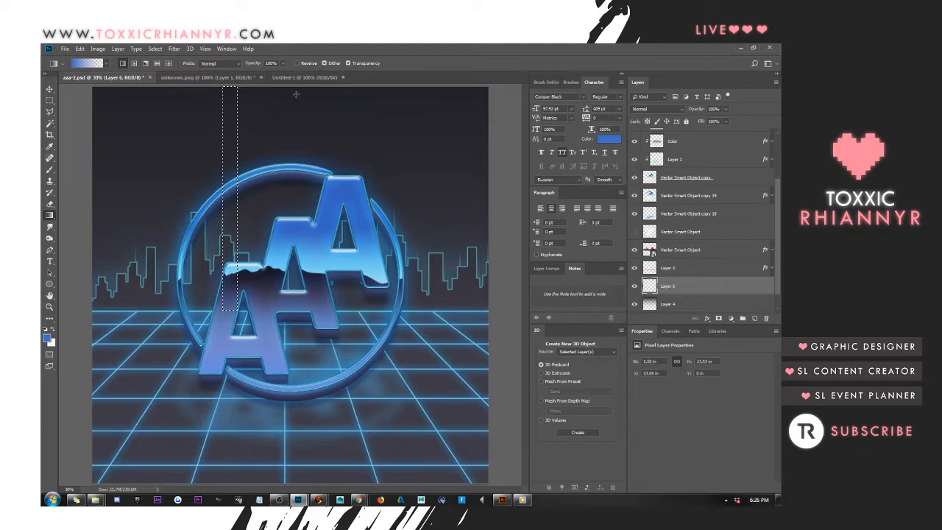
key(ctrl+d)
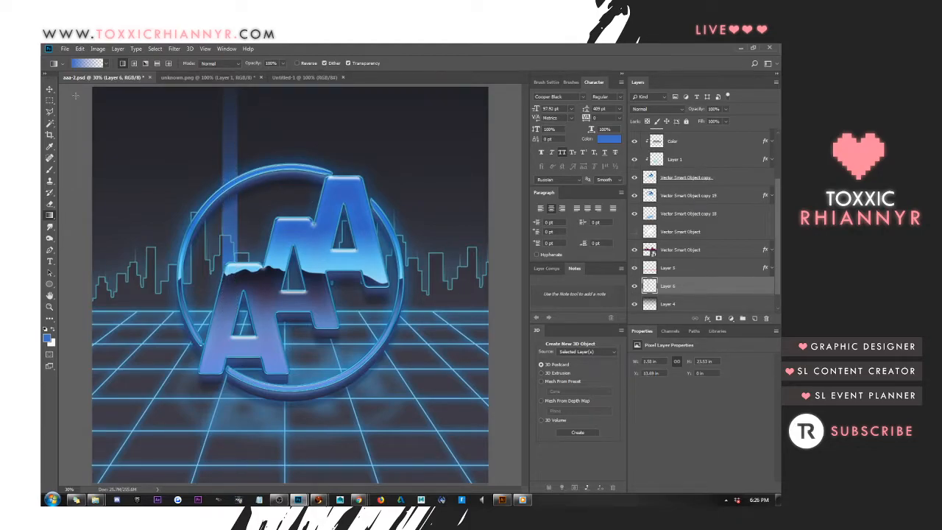
Add a Color Overlay to the strip layer in light blue 4c8ab4 at 100% opacity
click(49, 88)
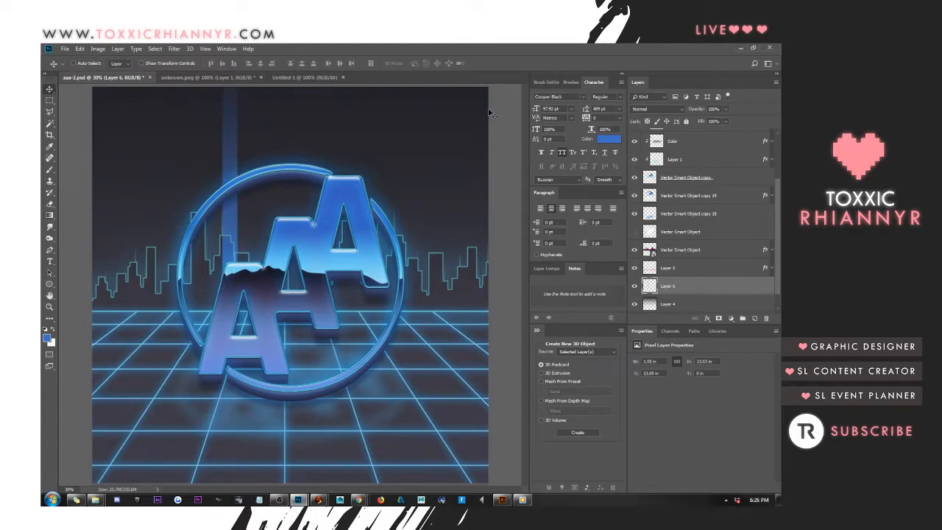
right_click(712, 277)
click(673, 148)
click(468, 235)
click(645, 145)
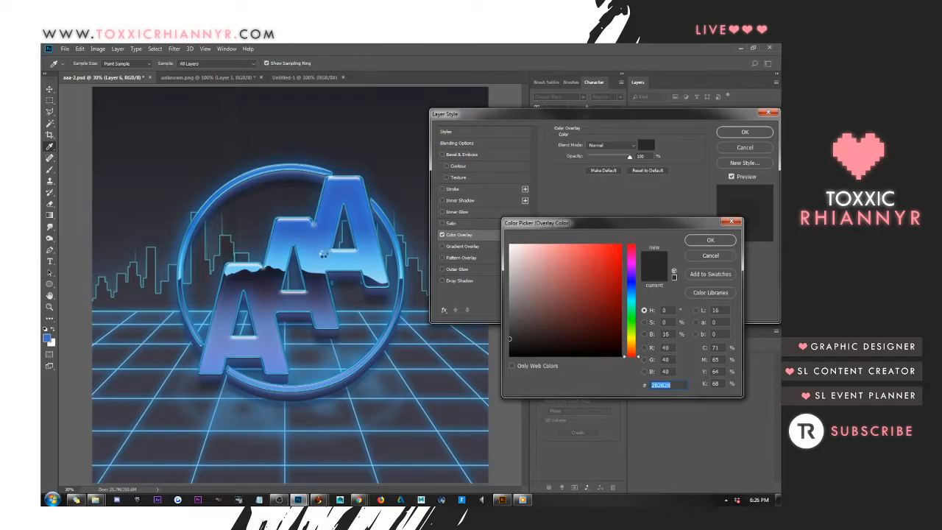
click(322, 254)
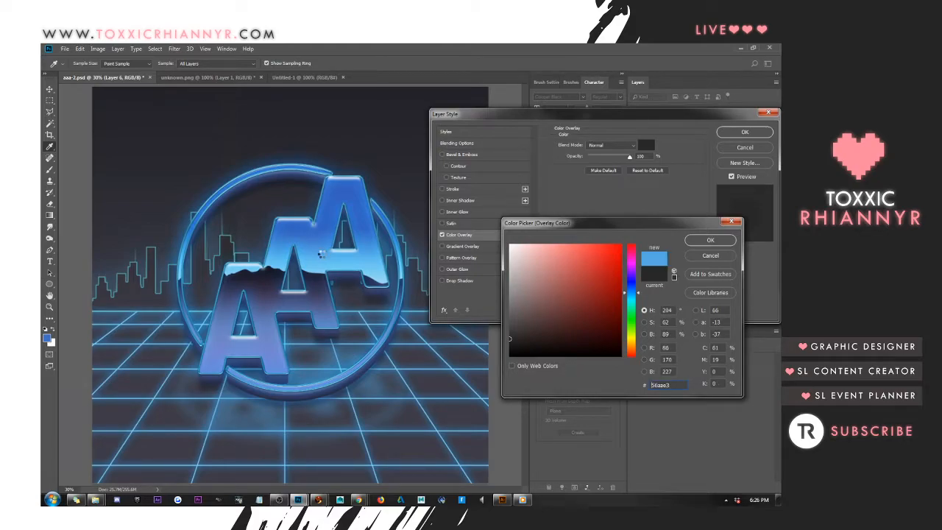
mouse_move(550, 272)
mouse_down()
mouse_move(555, 281)
mouse_move(565, 257)
mouse_move(584, 292)
mouse_move(574, 277)
mouse_up()
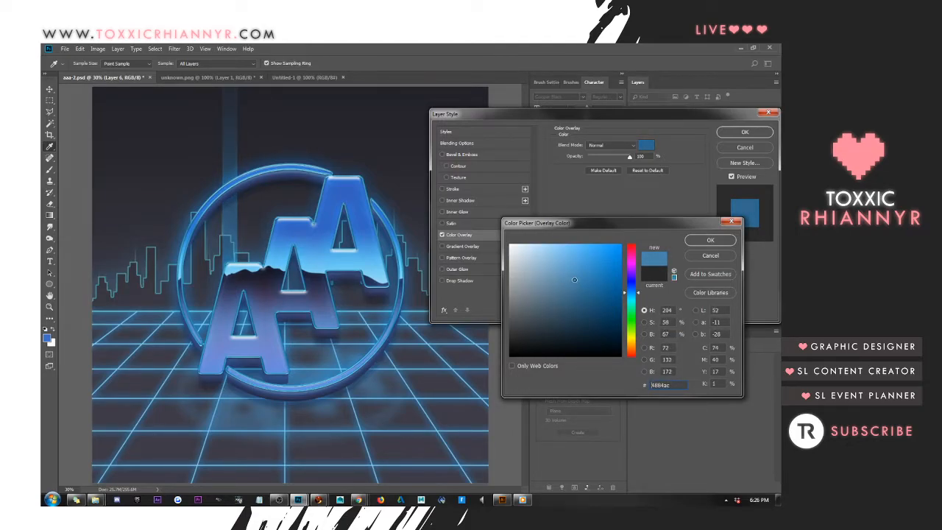
click(711, 242)
click(745, 132)
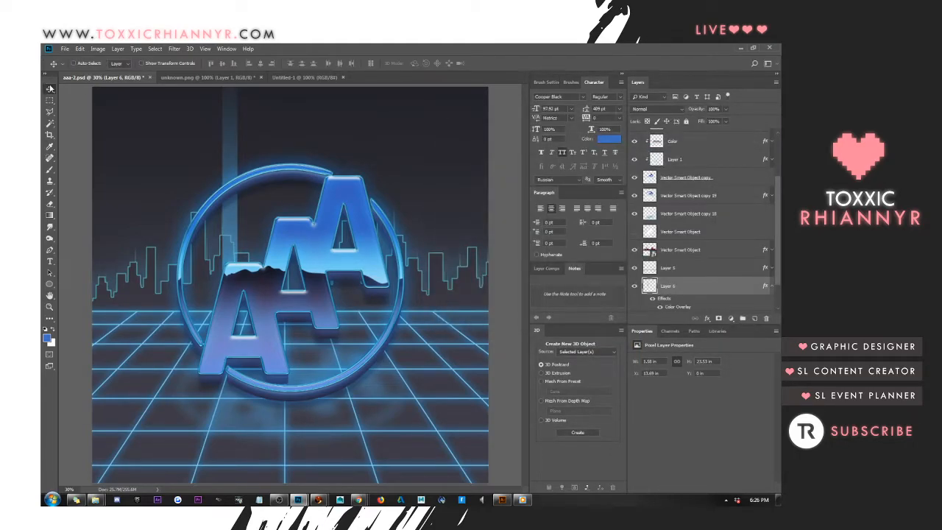
Shift the light beam slightly right, and convert its layer to a smart object and rasterize it
drag(230, 175, 280, 177)
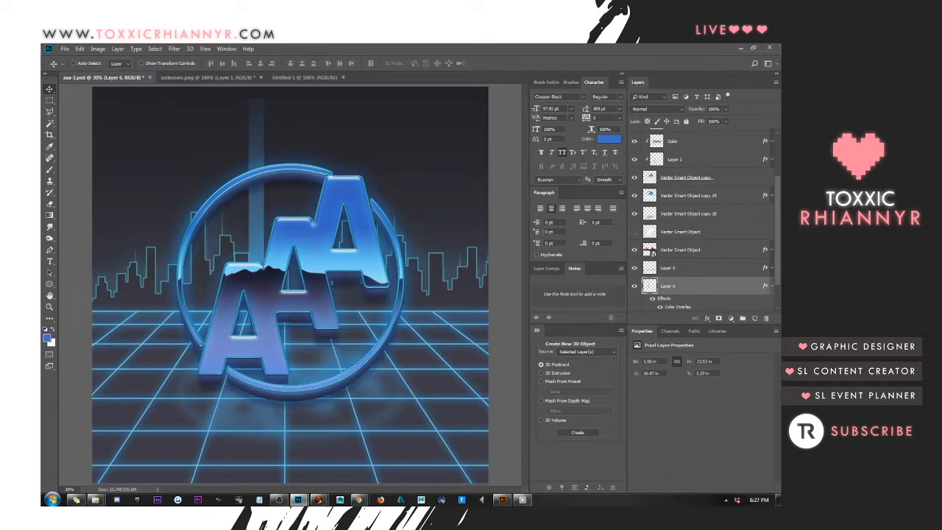
right_click(739, 283)
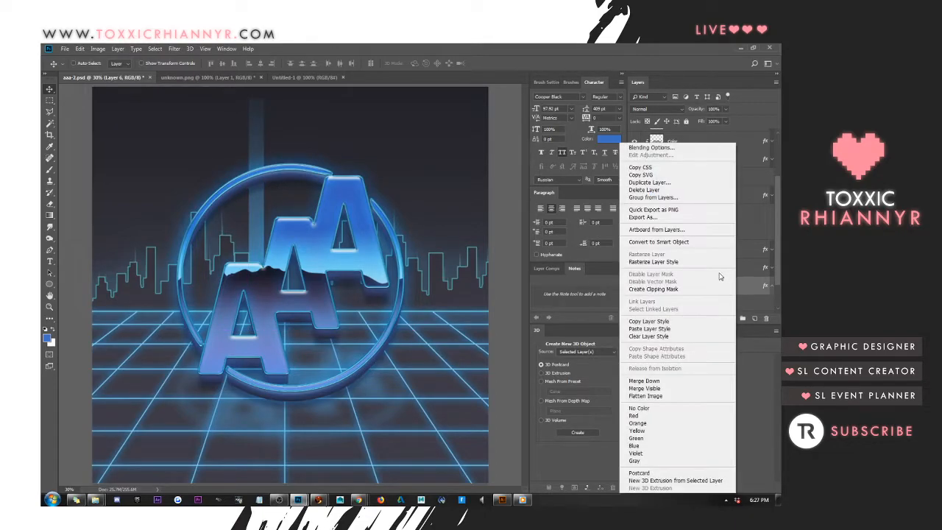
click(685, 244)
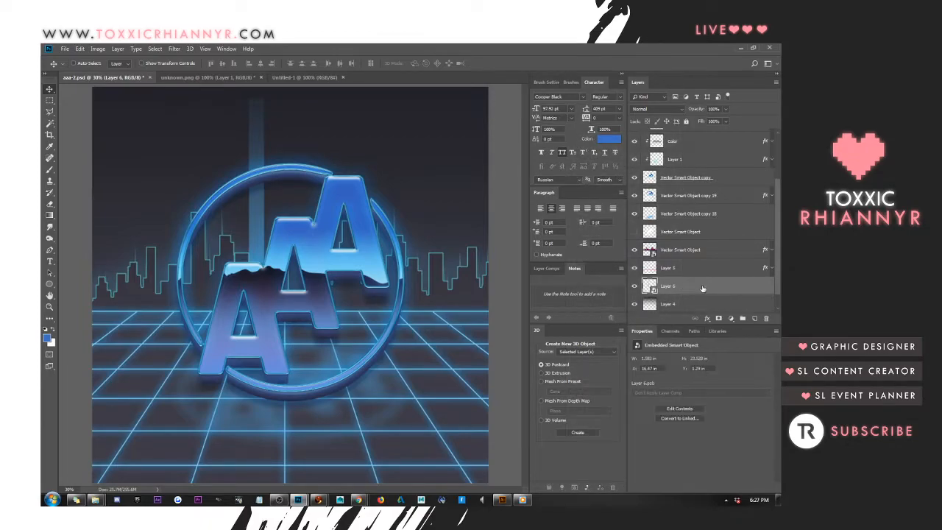
right_click(702, 285)
click(615, 274)
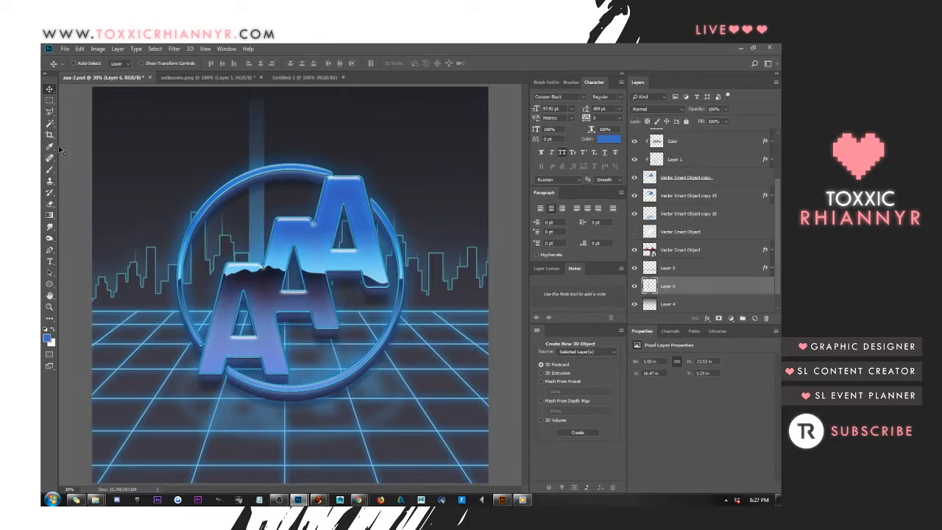
Softly fade the beam's upper end with a large eraser and stretch the beam taller
click(49, 205)
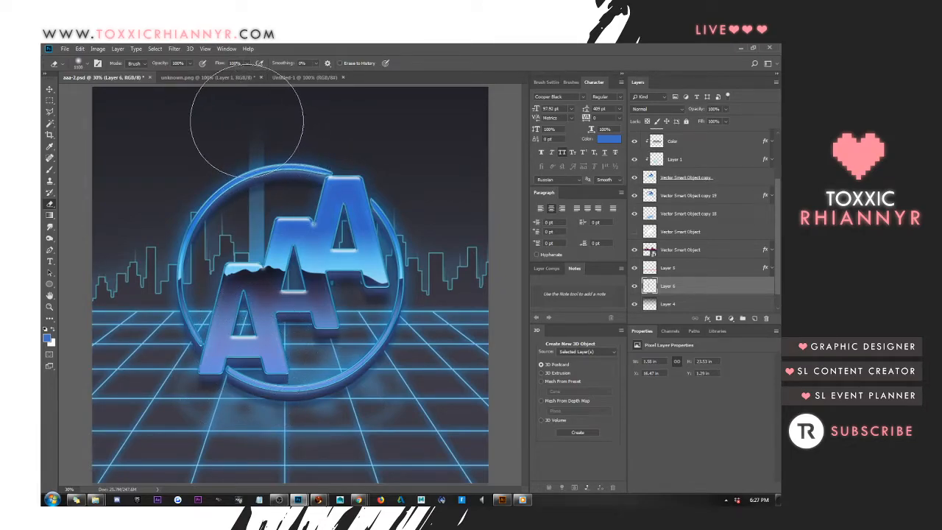
key(ctrl+t)
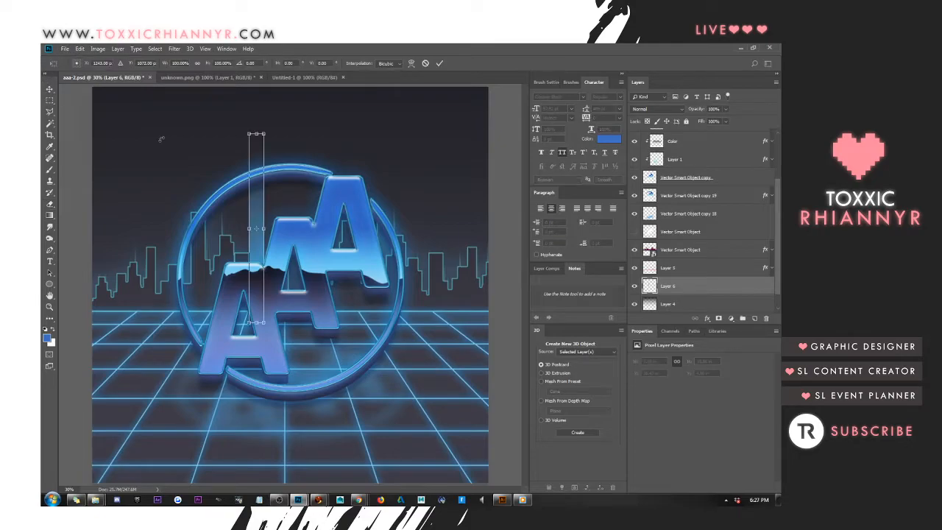
key(Return)
Move the beam to the left side of the logo's ring, above the skyline
click(49, 88)
mouse_move(390, 153)
mouse_down()
mouse_move(388, 142)
mouse_move(302, 157)
mouse_move(312, 163)
mouse_up()
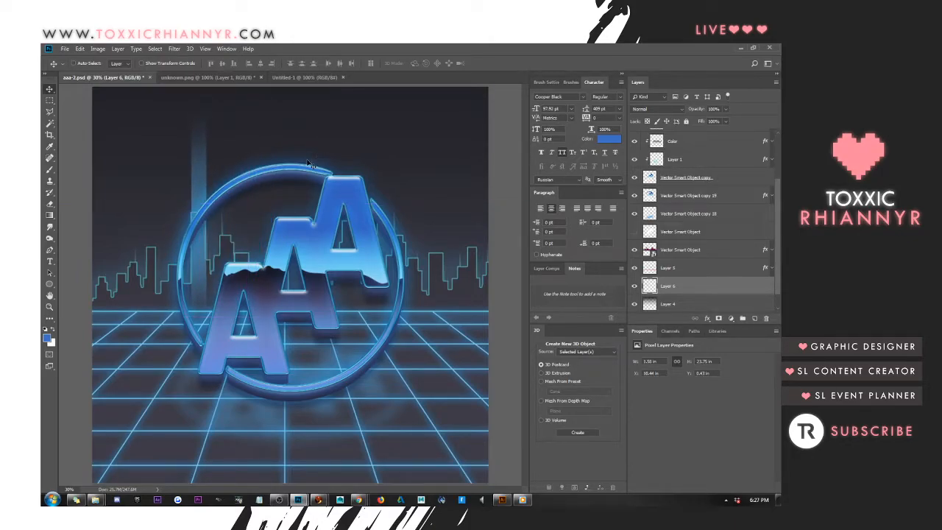
drag(245, 217, 223, 202)
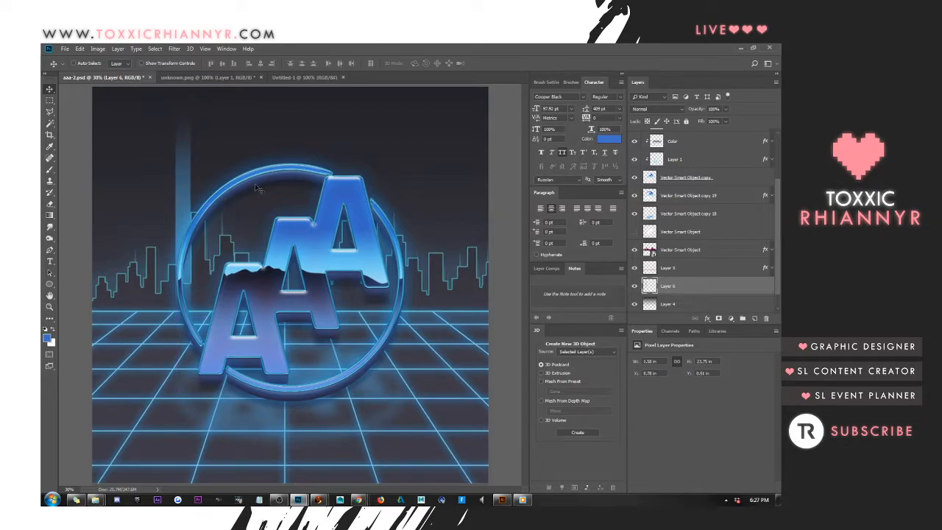
Erase the beam's lower end near the skyline and stretch the beam up past the canvas's upper edge
click(49, 204)
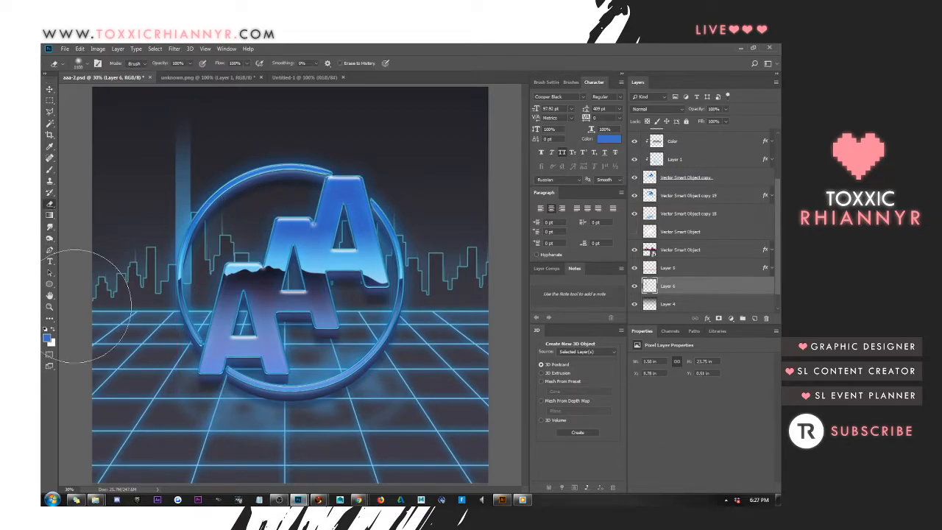
mouse_move(159, 340)
mouse_down()
mouse_move(231, 346)
mouse_move(235, 333)
mouse_move(233, 343)
mouse_move(189, 342)
mouse_move(126, 313)
mouse_move(117, 324)
mouse_move(126, 312)
mouse_move(183, 331)
mouse_up()
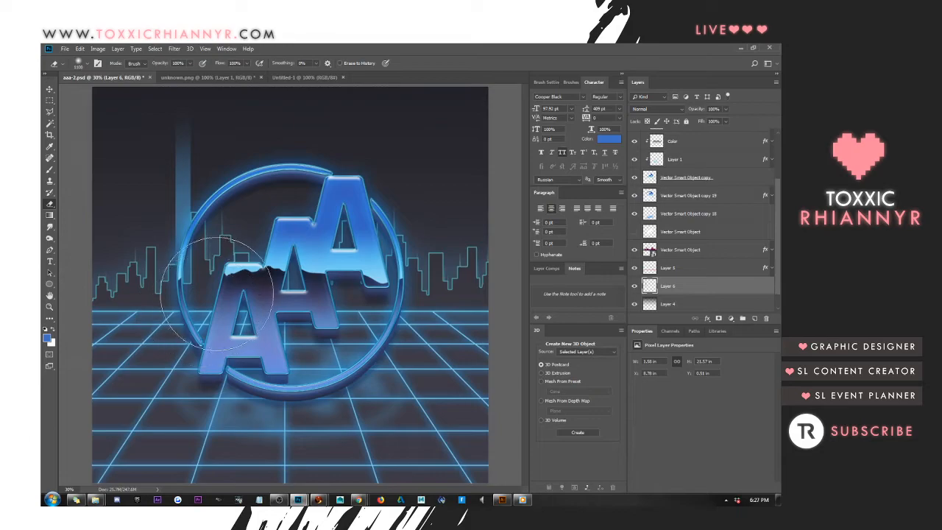
key(ctrl+t)
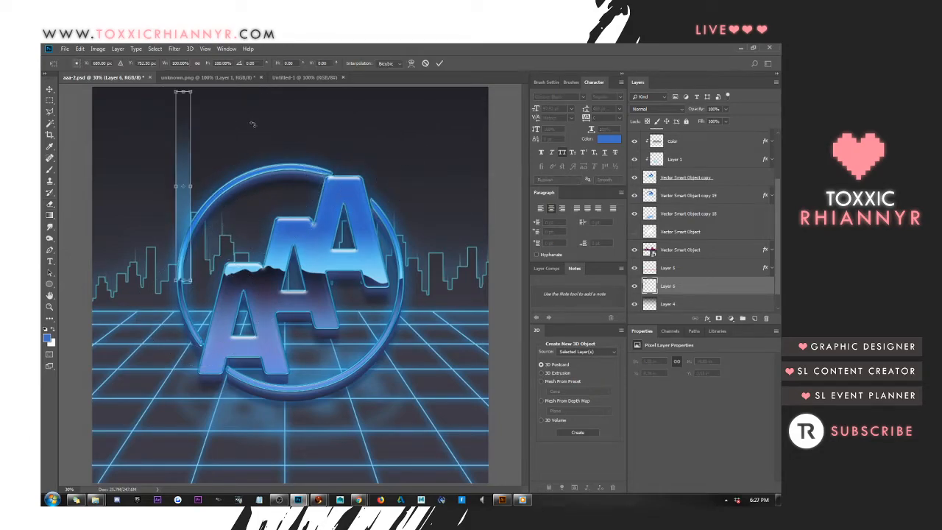
key(Return)
click(50, 89)
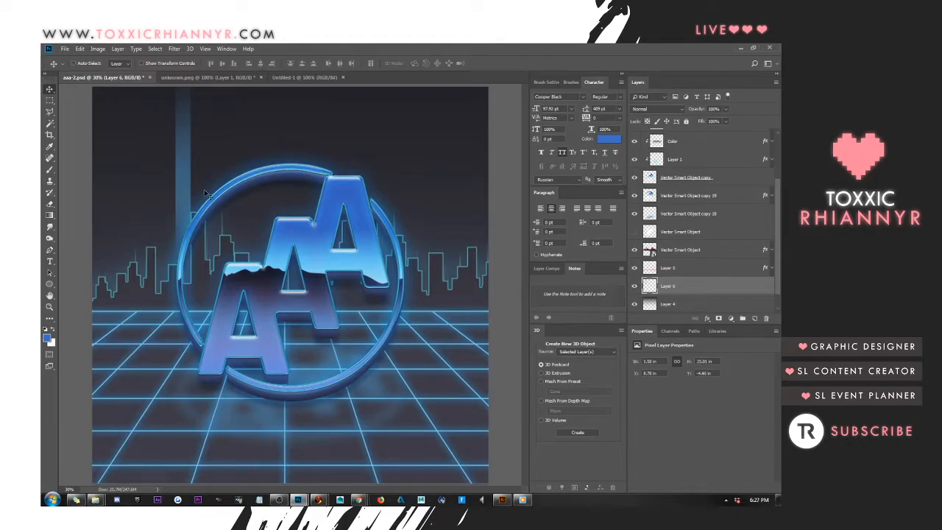
Duplicate the beam and place the copy at the right side of the logo's ring, lower than the first beam
drag(255, 179, 412, 219)
key(ctrl+t)
drag(388, 142, 392, 192)
key(Return)
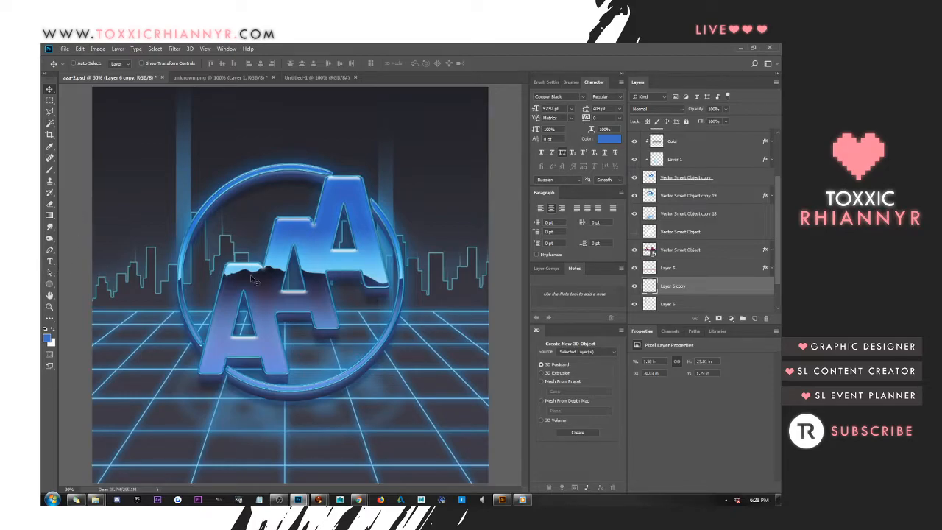
Duplicate the beam again, resize the copy inside the ring, and erase its lower part
drag(356, 230, 292, 289)
key(ctrl+t)
key(Return)
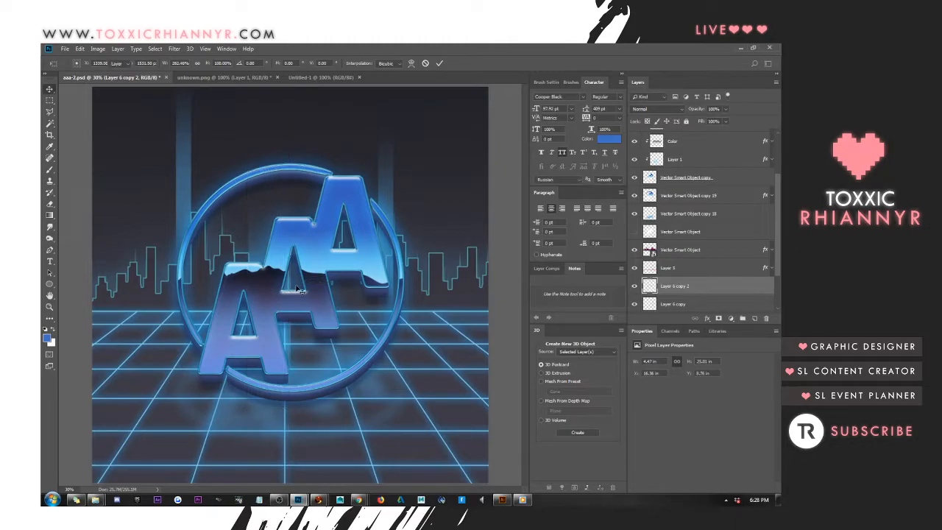
click(49, 204)
mouse_move(232, 361)
mouse_down()
mouse_move(276, 368)
mouse_move(286, 356)
mouse_move(252, 359)
mouse_up()
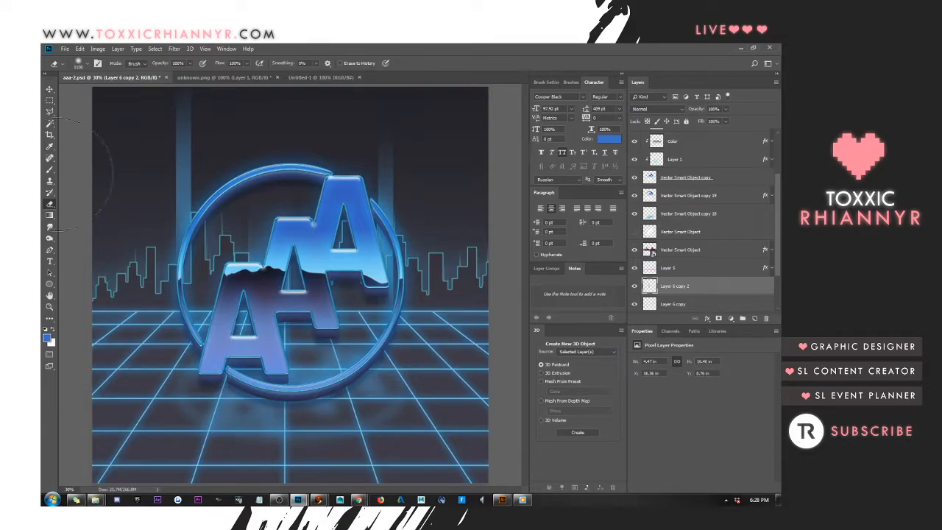
click(50, 89)
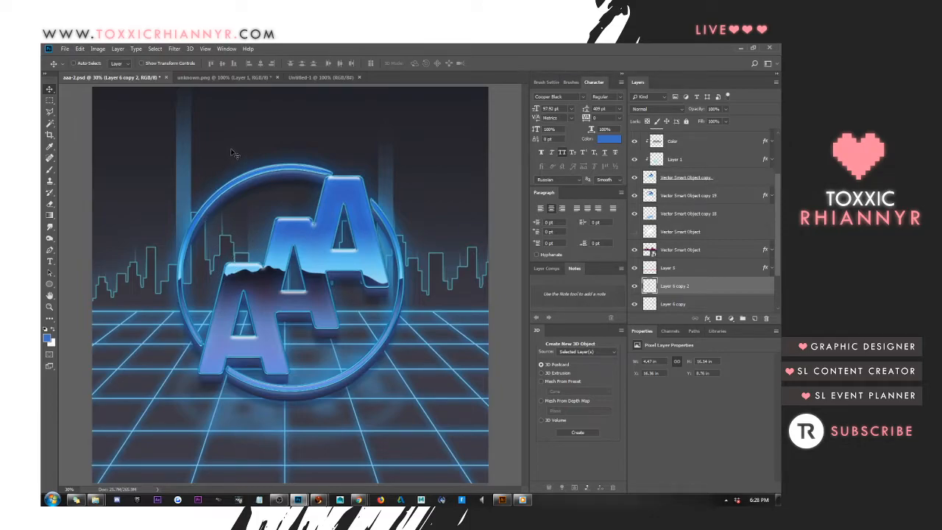
right_click(187, 170)
click(196, 171)
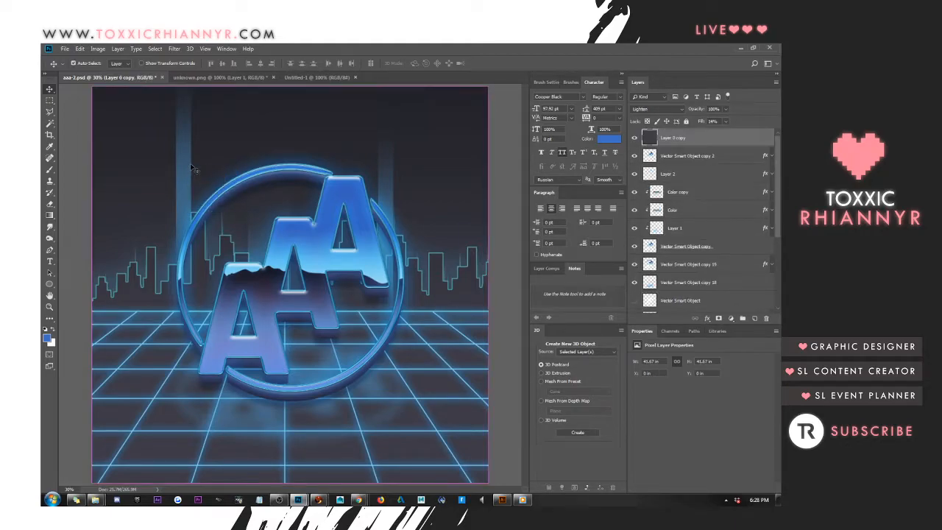
key(ctrl+j)
drag(206, 170, 139, 171)
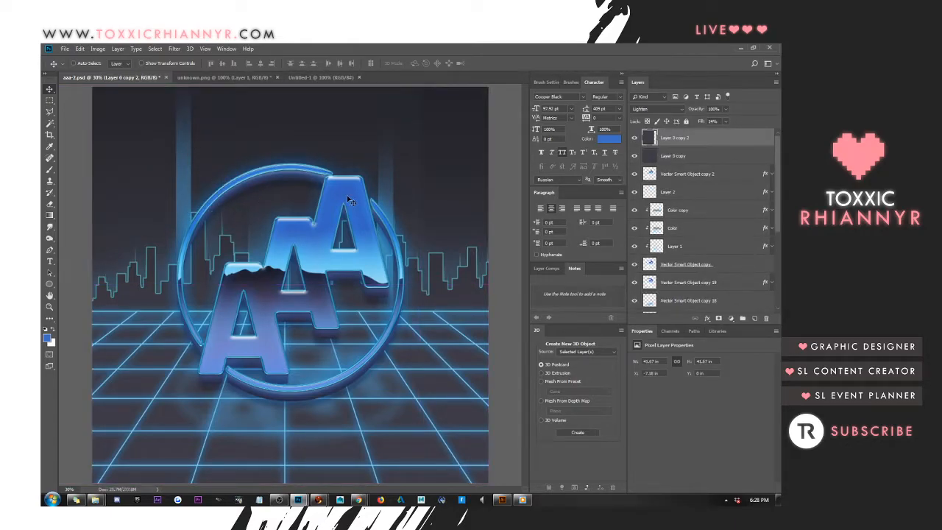
key(Delete)
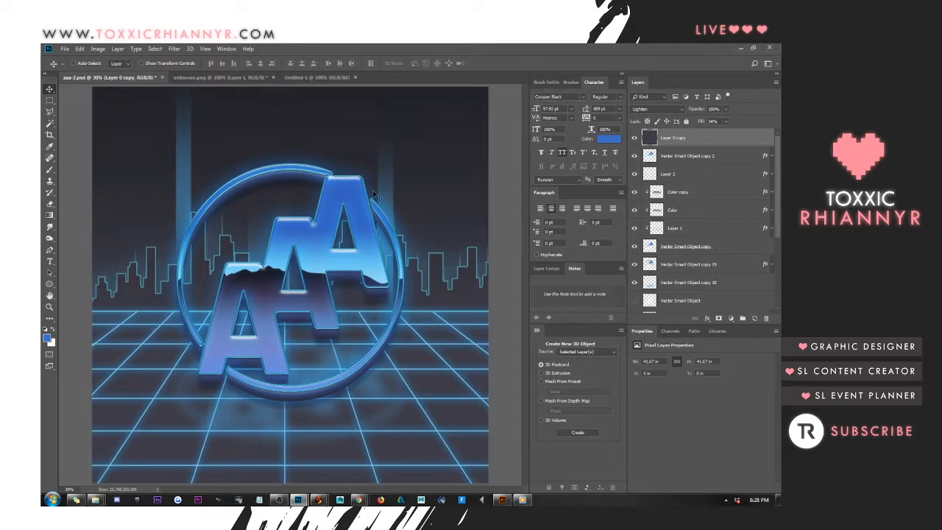
Load the city skyline's silhouette as a selection and add a new layer above the skyline layer
right_click(423, 302)
click(441, 307)
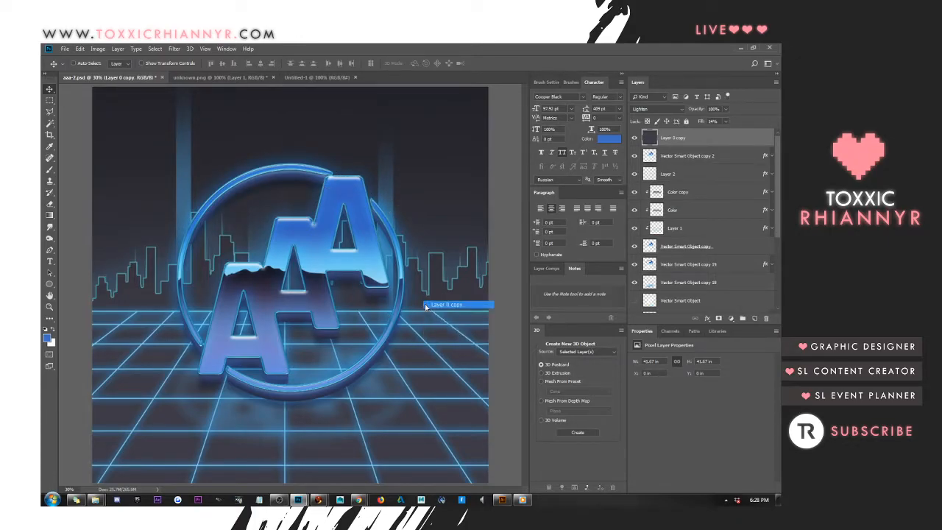
scroll(689, 227, down, 2)
click(679, 252)
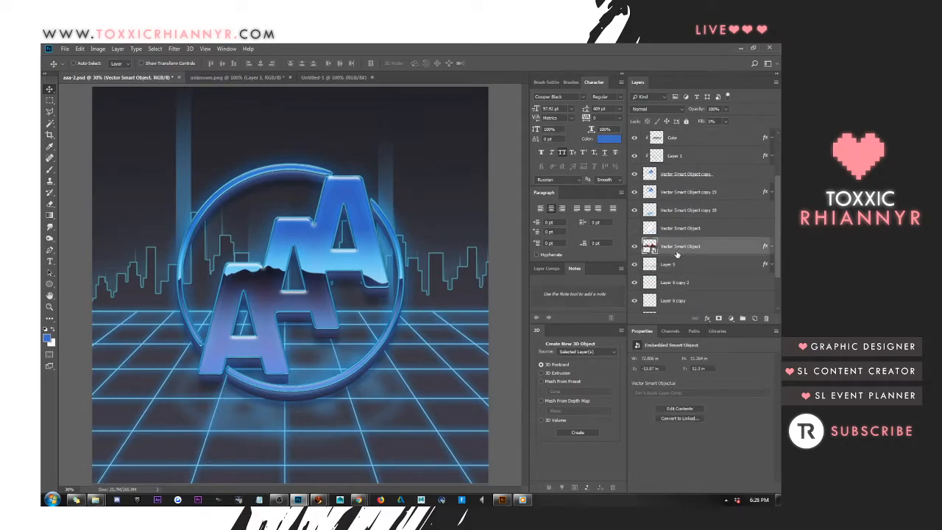
ctrl+click(649, 245)
ctrl+click(651, 248)
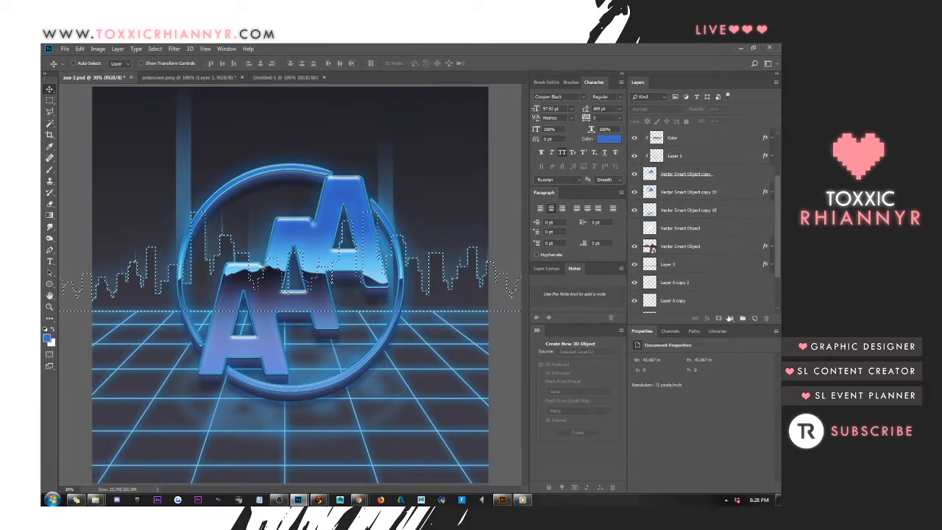
click(685, 247)
click(755, 318)
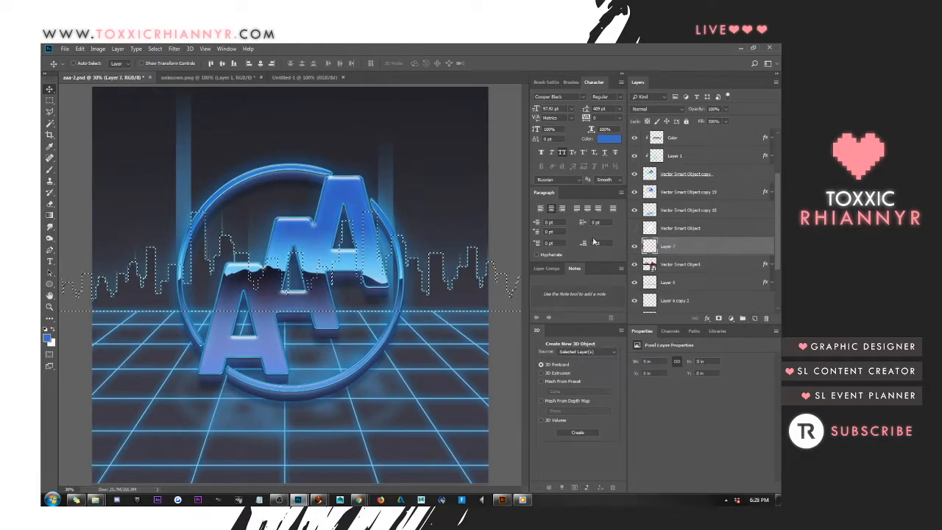
Fill the skyline selection on the new layer with a dark-to-transparent gradient fading upward from its base, and clear the selection
click(50, 216)
click(47, 337)
click(527, 338)
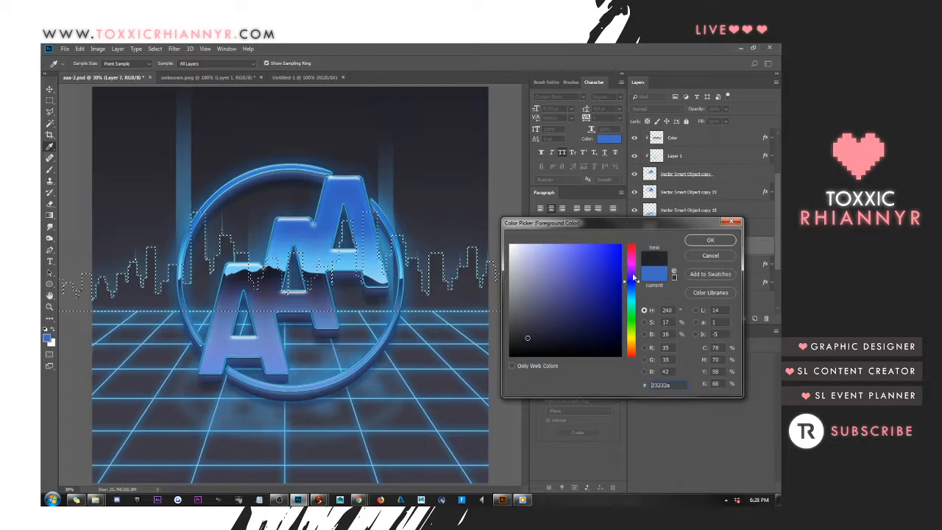
click(710, 240)
drag(324, 322, 325, 222)
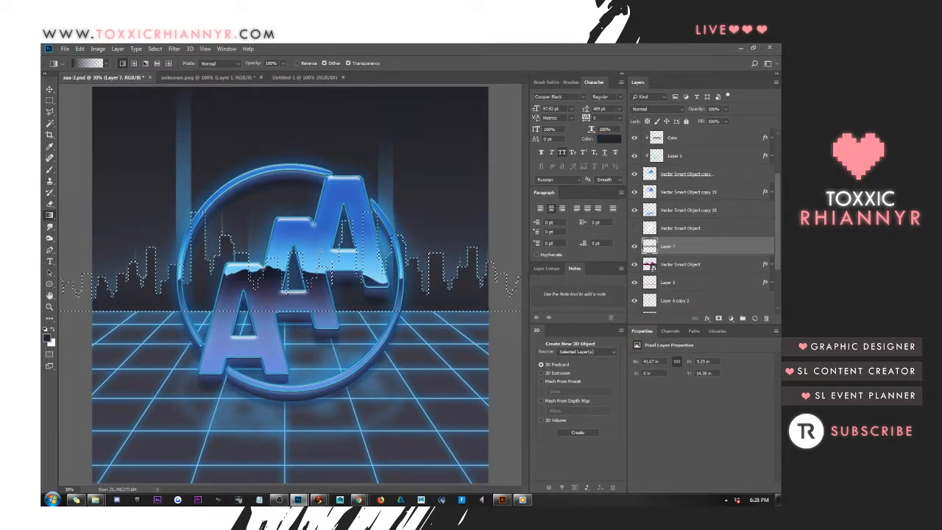
key(ctrl+z)
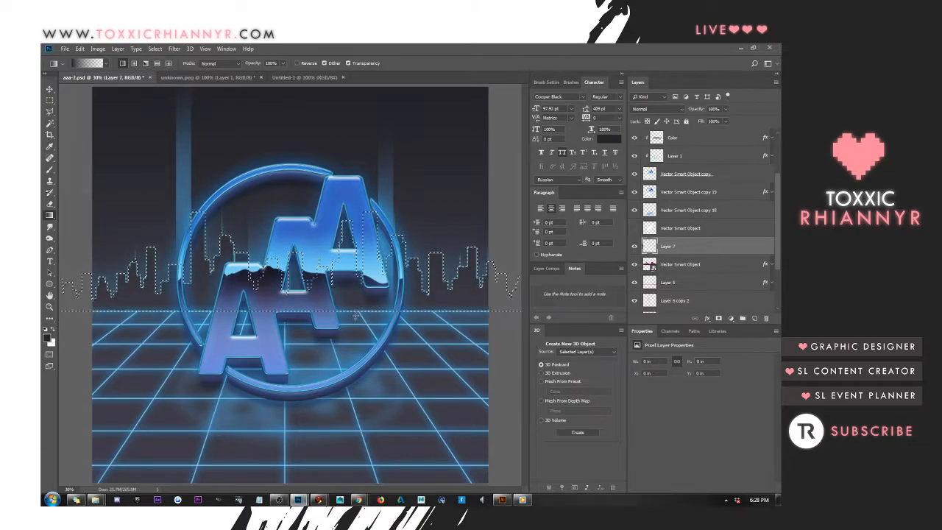
drag(355, 272, 355, 271)
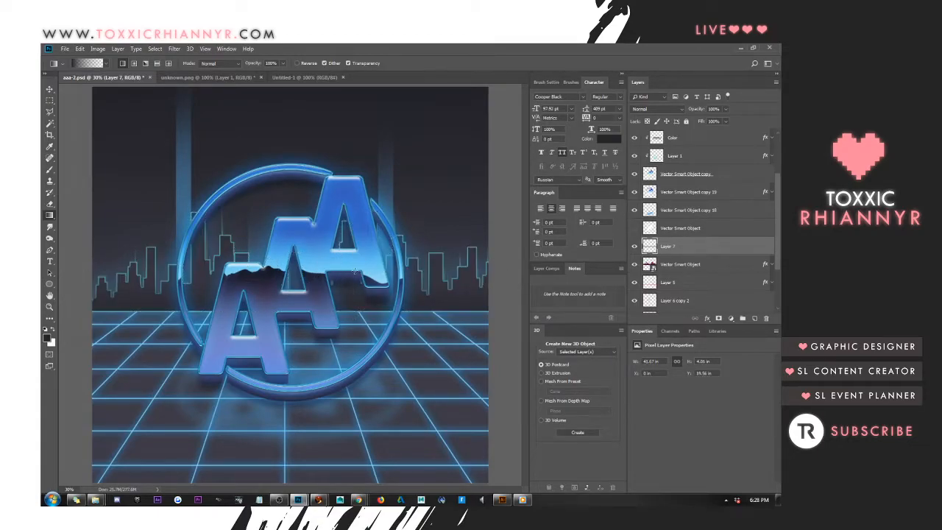
key(v)
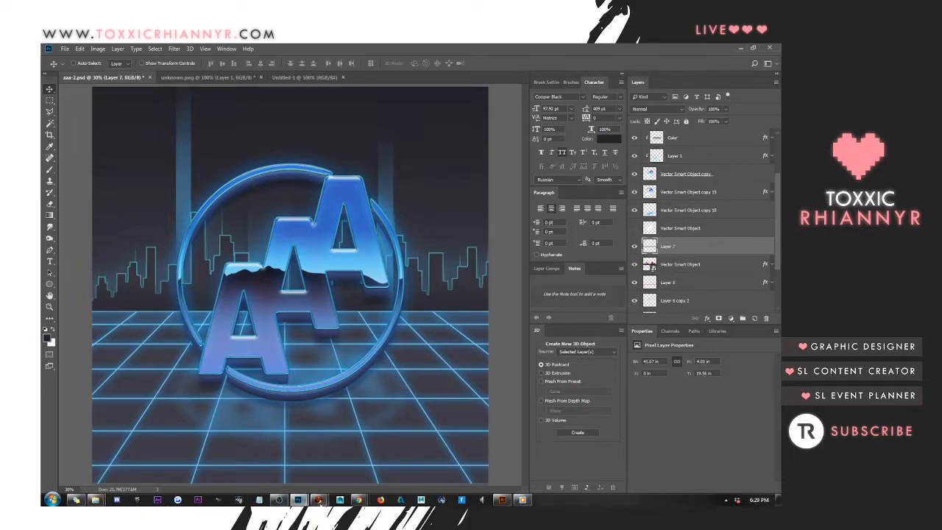
Open 7.psd without resolving its missing fonts, and hide everything above the Background group
mouse_move(357, 500)
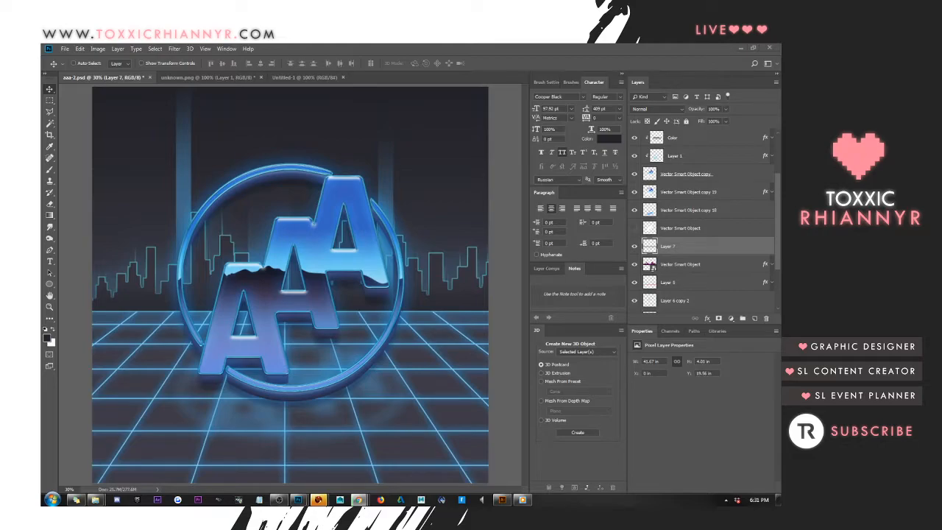
click(403, 330)
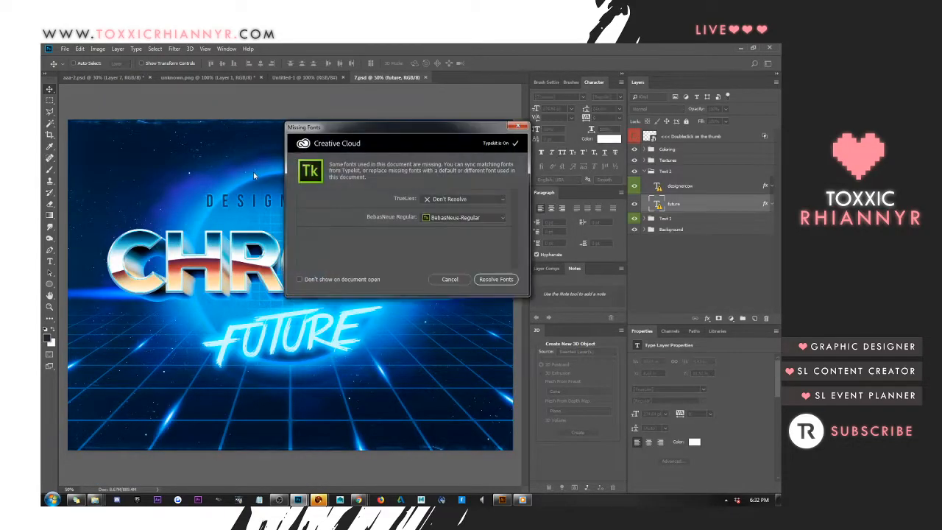
click(449, 279)
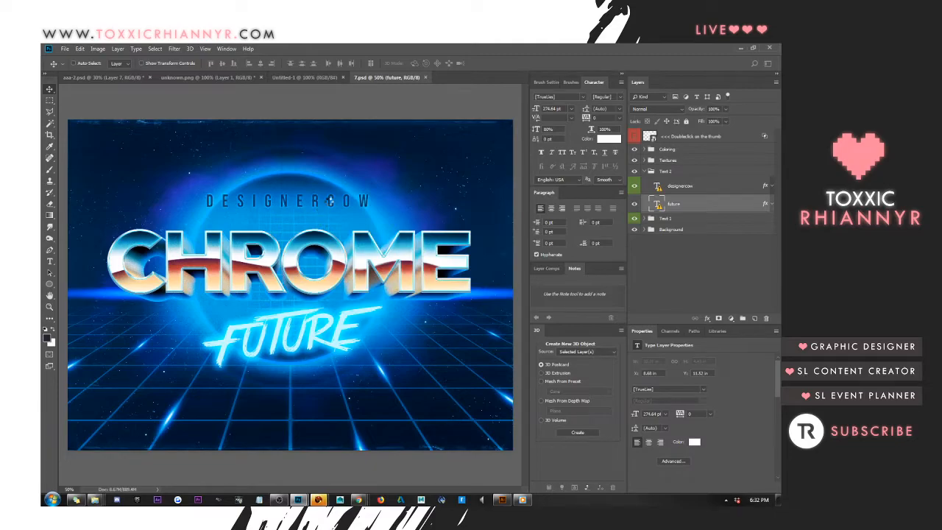
click(646, 171)
drag(634, 183, 635, 150)
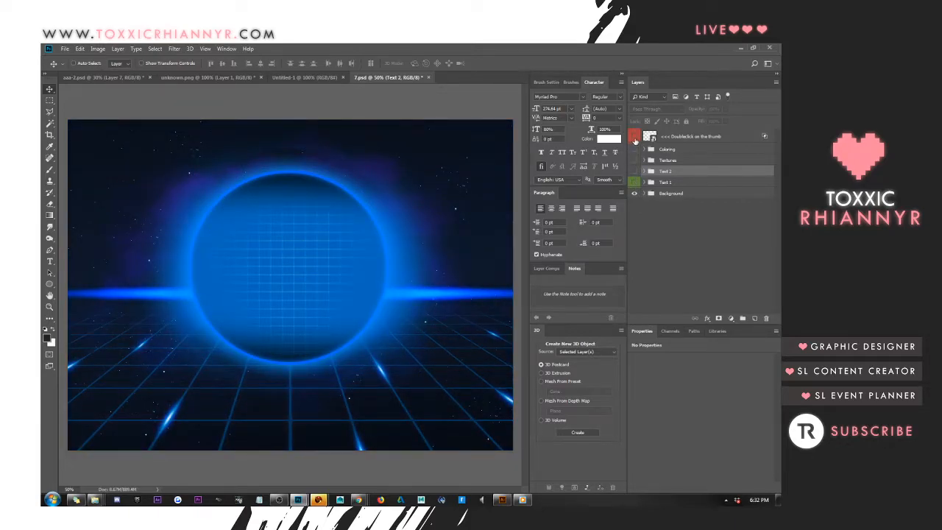
Examine the layers in the Background group and check what the Flares group contributes to the image
click(645, 193)
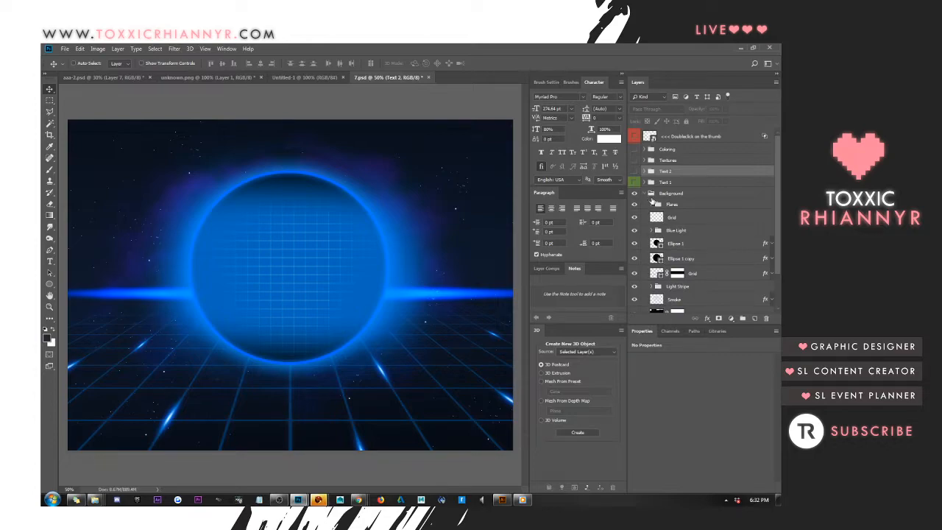
scroll(648, 200, down, 2)
click(679, 274)
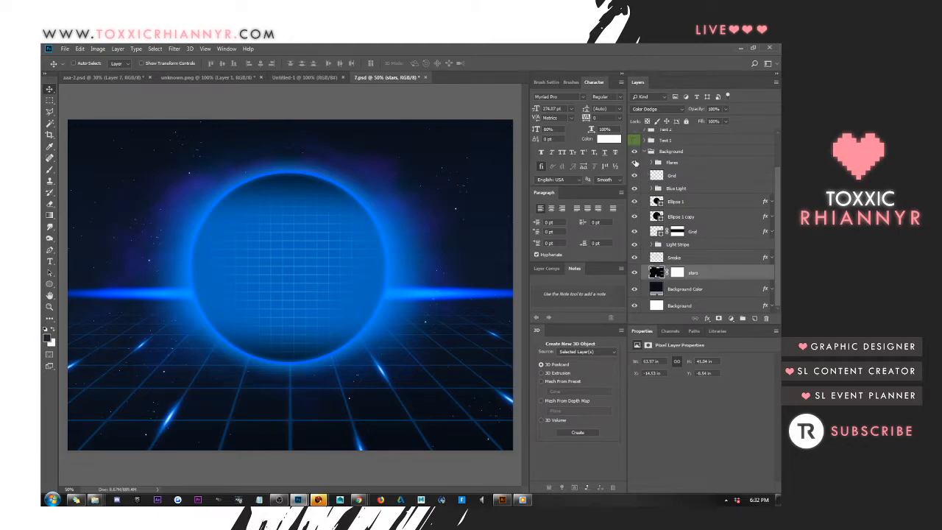
click(634, 163)
click(634, 163)
Try adding the flare layer Layer 3 copy 2 from 7.psd onto the grid below the logo in aaa-2.psd
click(654, 163)
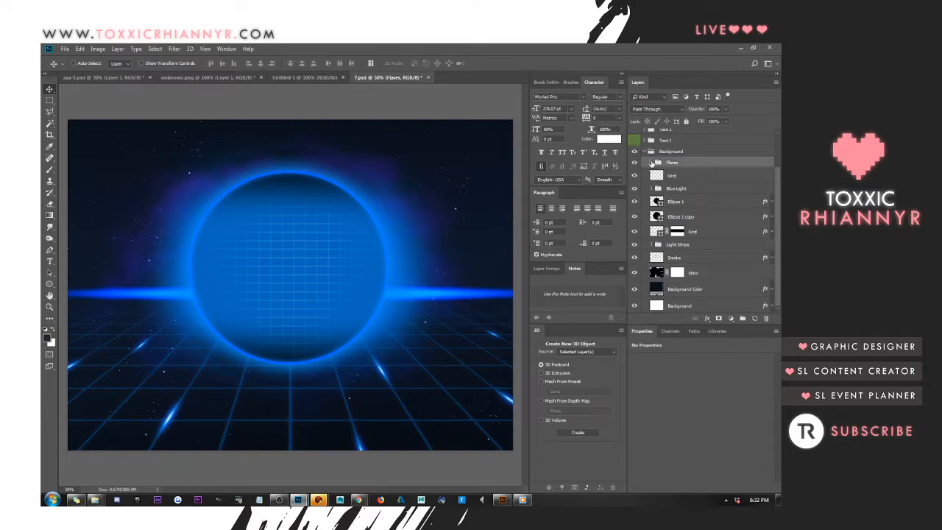
click(650, 163)
click(677, 191)
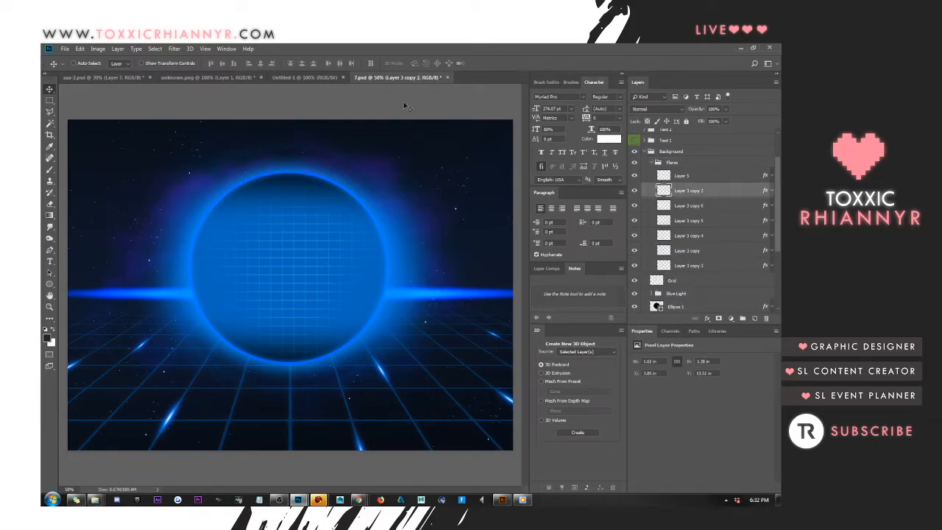
drag(398, 81, 779, 148)
drag(714, 194, 305, 412)
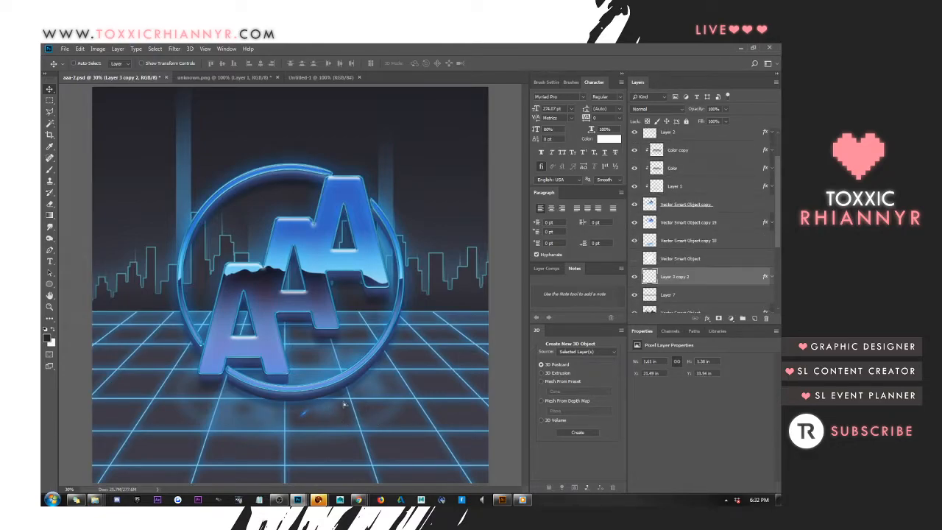
key(Delete)
Copy the stars layer from 7.psd into aaa-2.psd and position it behind the logo
click(779, 221)
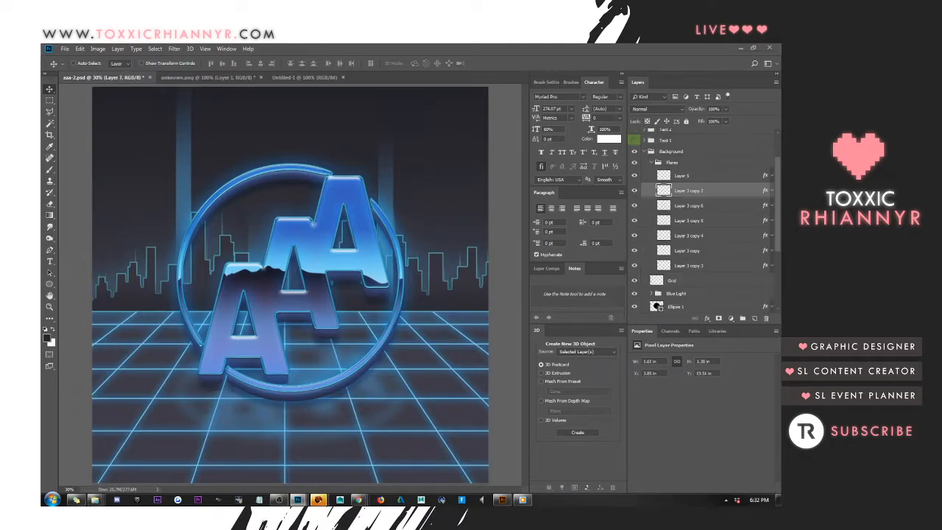
scroll(719, 293, down, 5)
mouse_move(692, 274)
mouse_down()
mouse_move(491, 246)
mouse_move(233, 163)
mouse_up()
drag(287, 212, 305, 203)
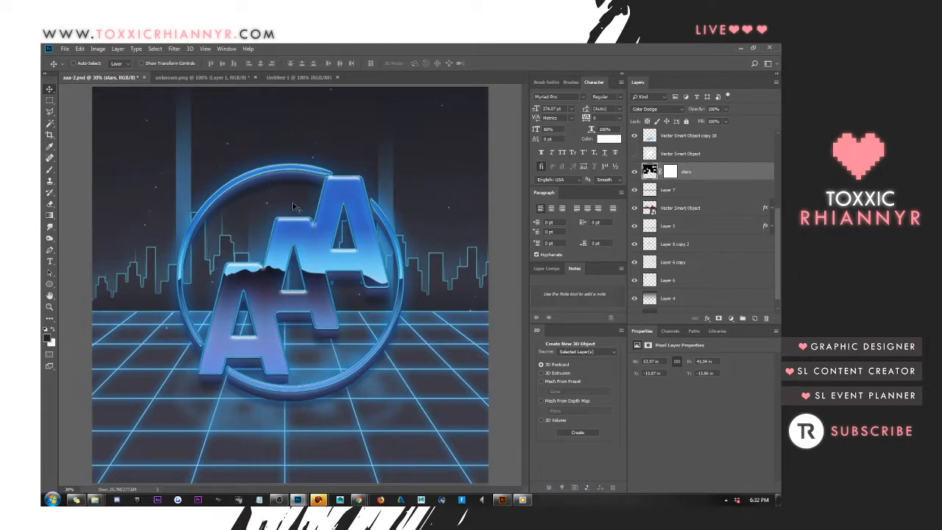
Try scaling the stars down to roughly the canvas width and moving them up into the sky, and delete the stars layer
key(ctrl+t)
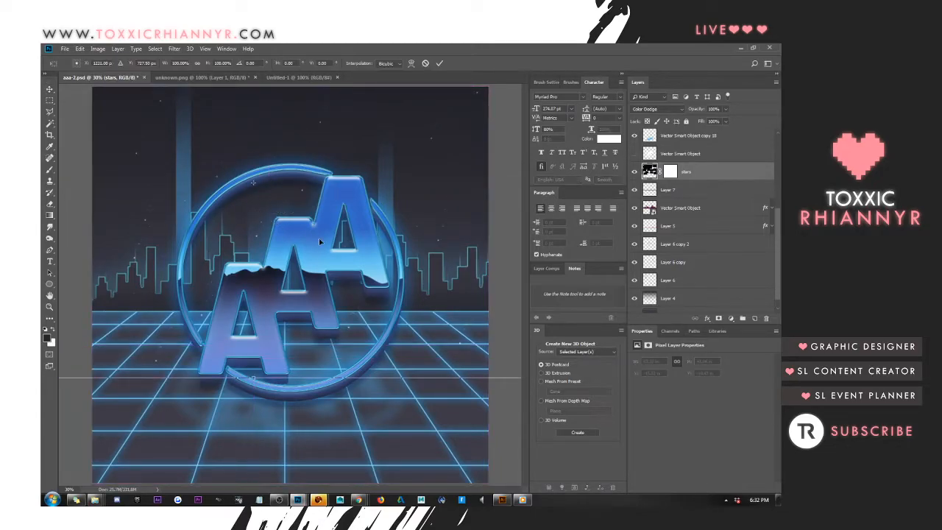
drag(287, 226, 459, 325)
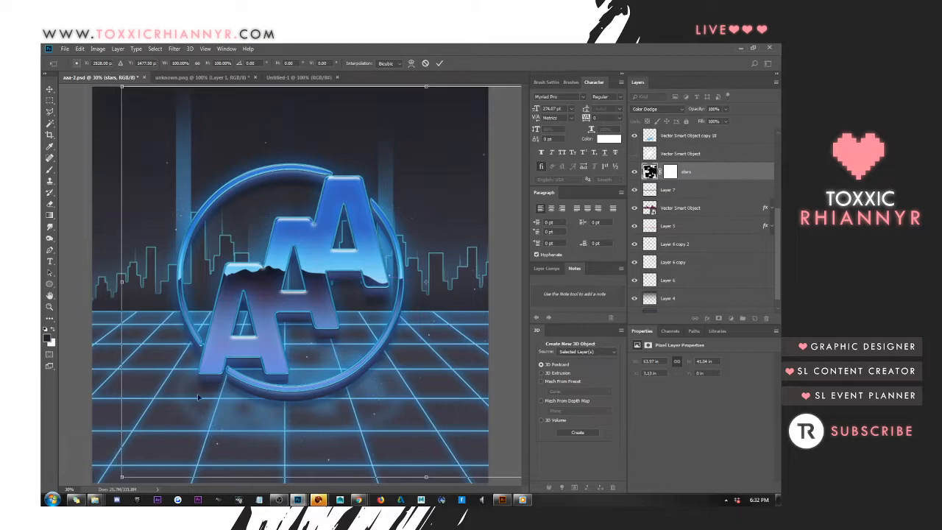
drag(121, 477, 339, 231)
drag(404, 239, 107, 239)
drag(433, 310, 509, 349)
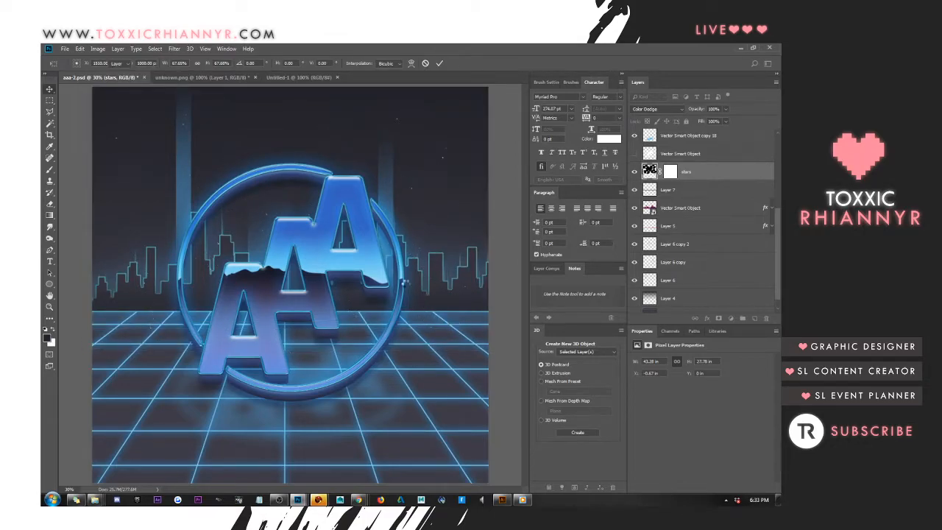
key(Return)
drag(359, 274, 354, 241)
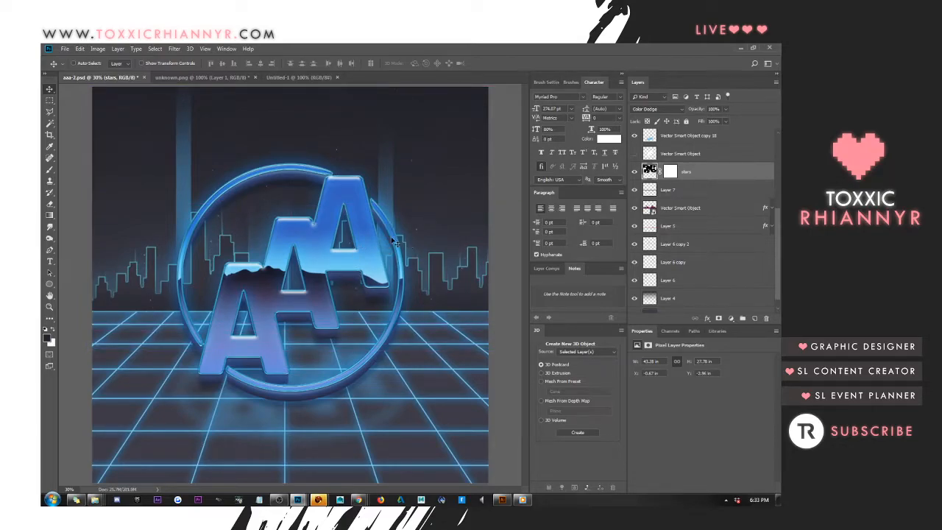
key(Delete)
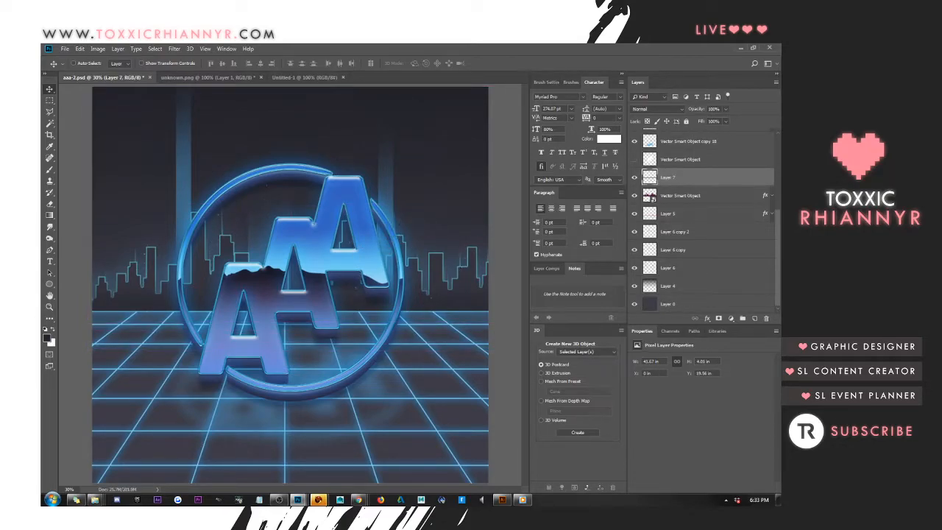
Close 7.psd without saving its changes
key(ctrl+z)
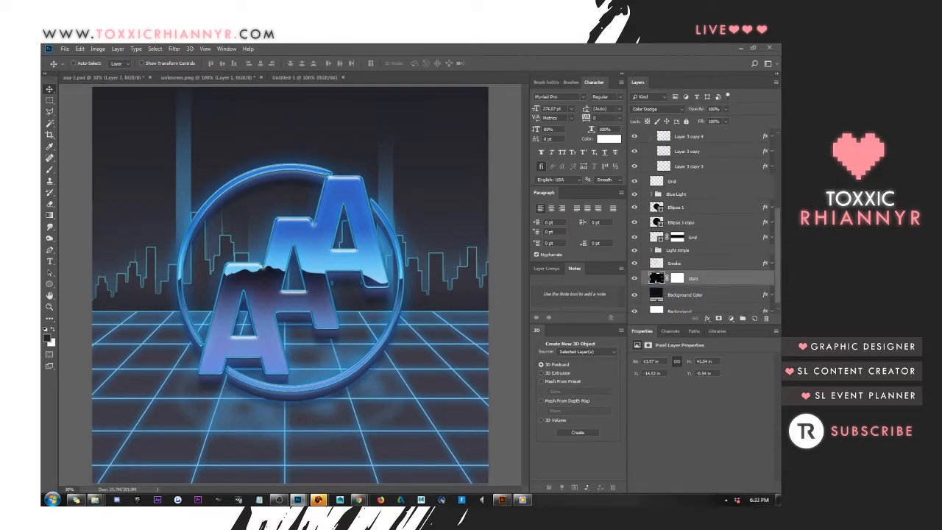
key(ctrl+w)
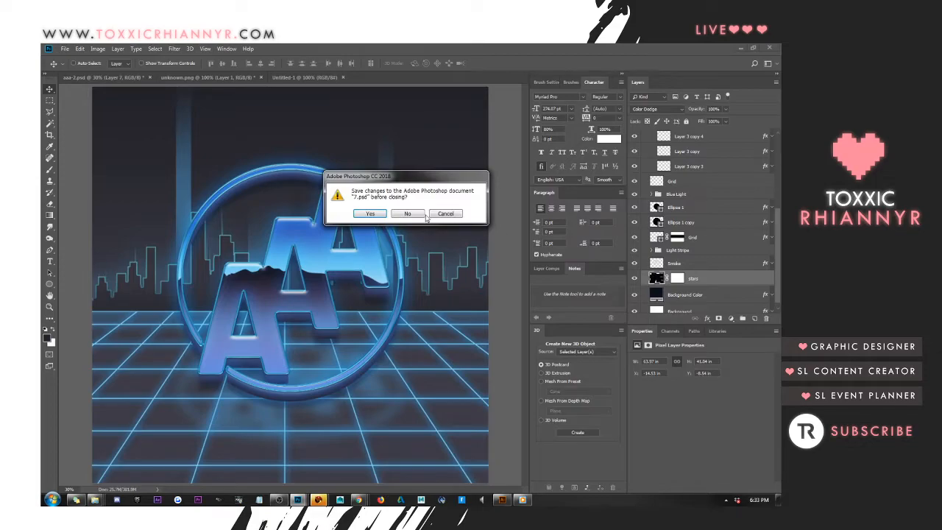
click(424, 214)
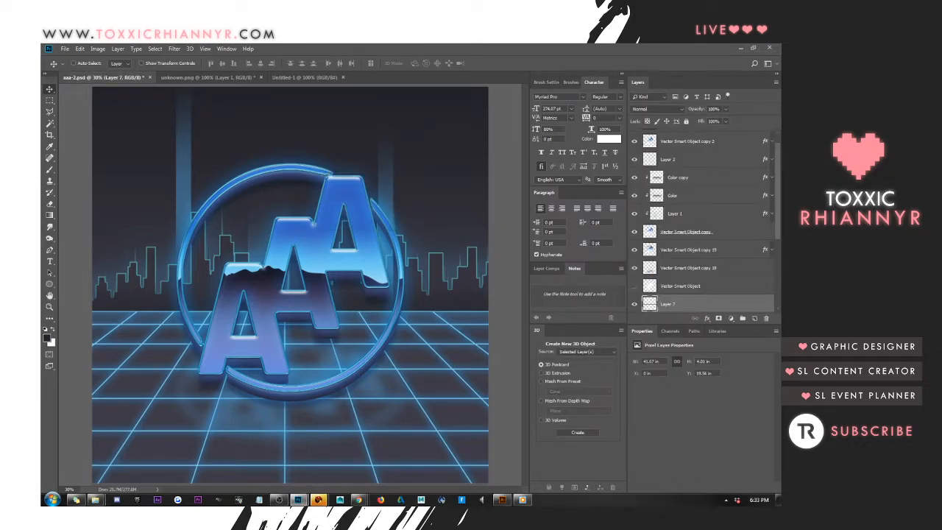
key(alt+Tab)
Draw a hollow triangle custom shape behind the AAA letters, with its tip above the ring and its base near the skyline's foot
click(49, 284)
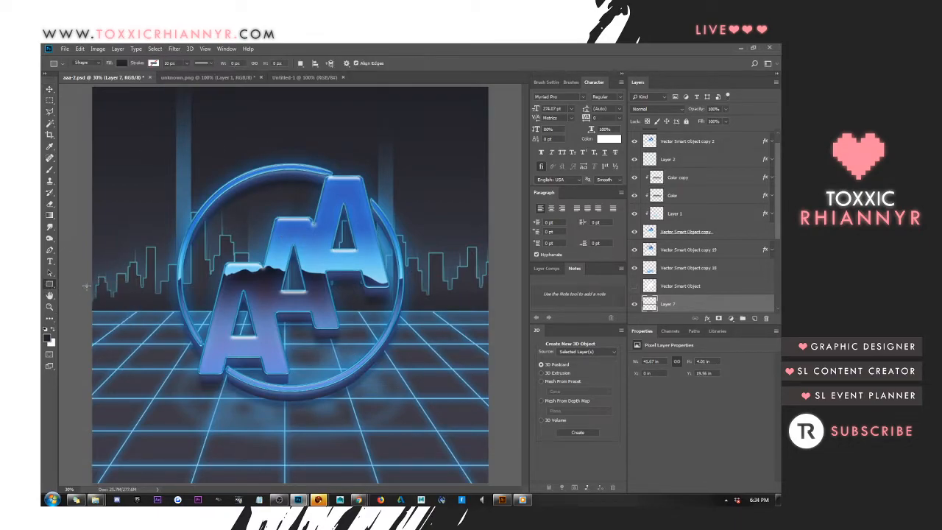
drag(50, 284, 88, 328)
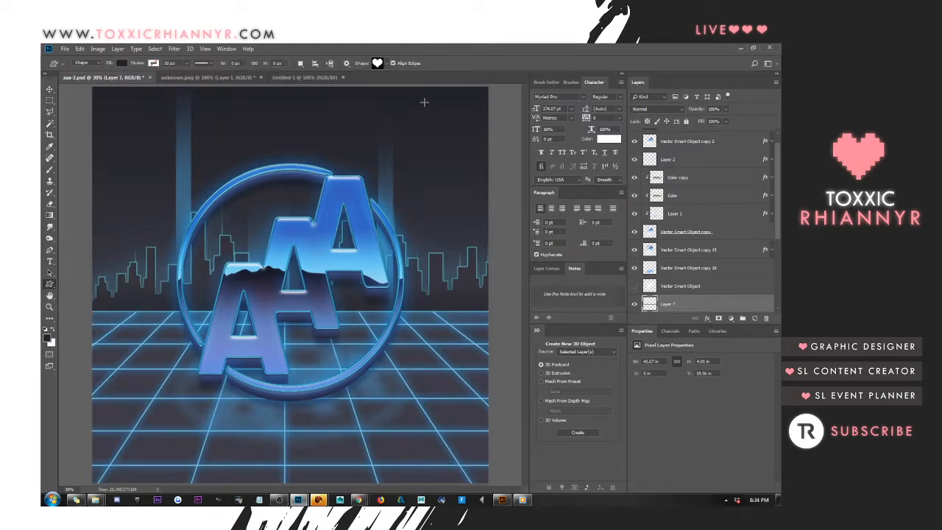
click(378, 63)
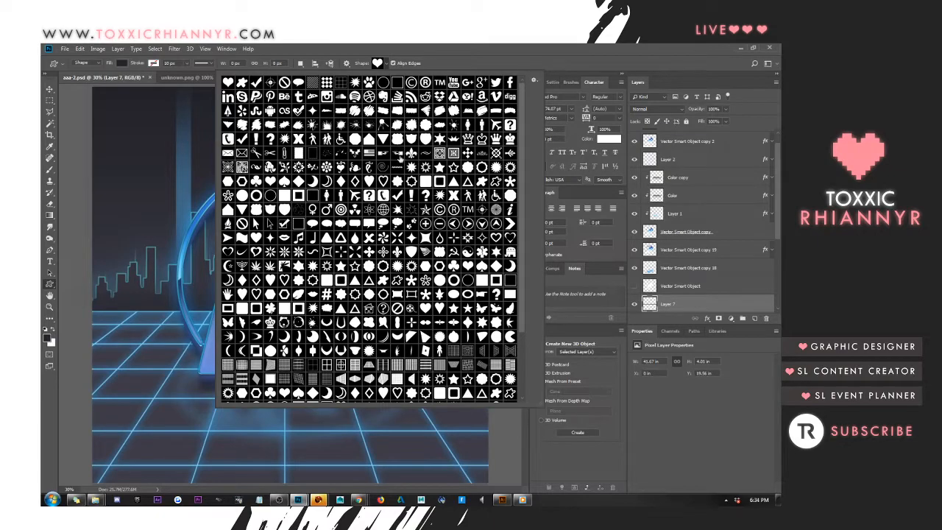
click(455, 181)
key(Return)
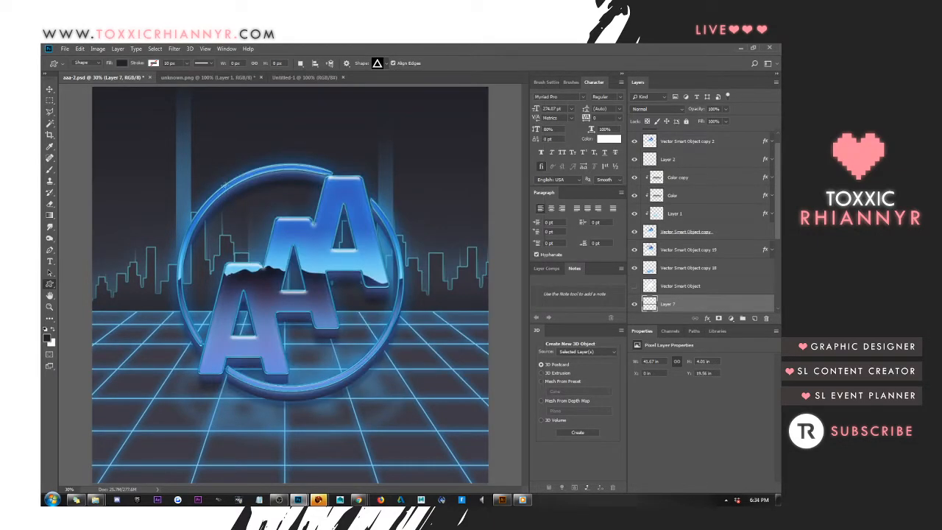
drag(179, 127, 395, 295)
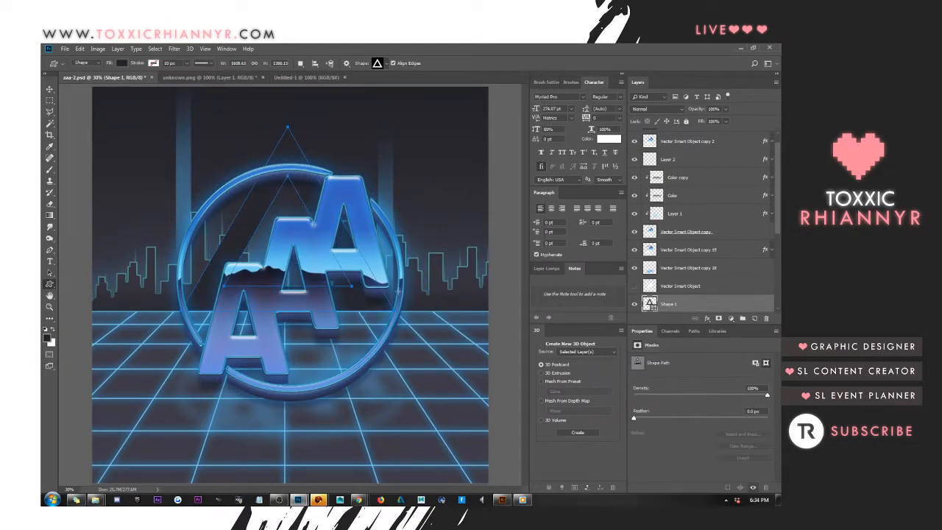
Undo the hollow triangle and draw a solid triangle custom shape behind the AAA letters, from above the ring to the skyline's foot
key(ctrl+z)
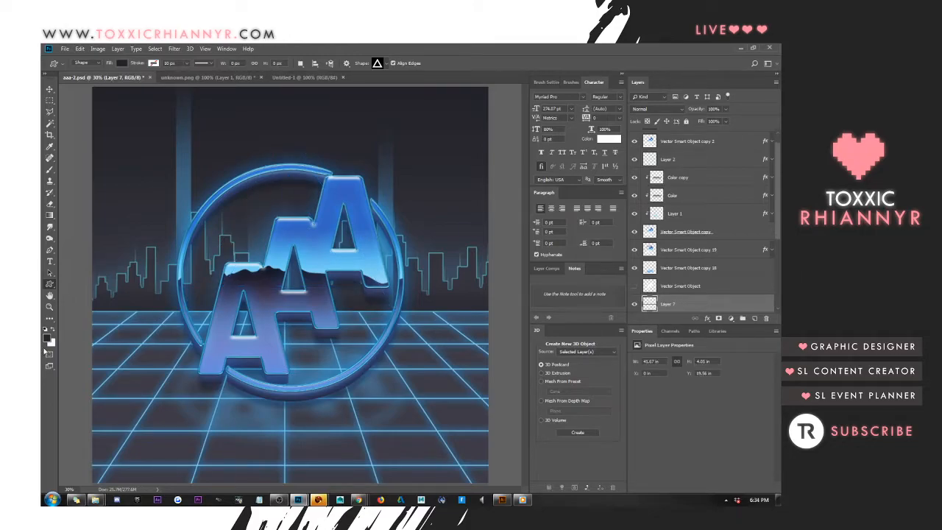
click(381, 64)
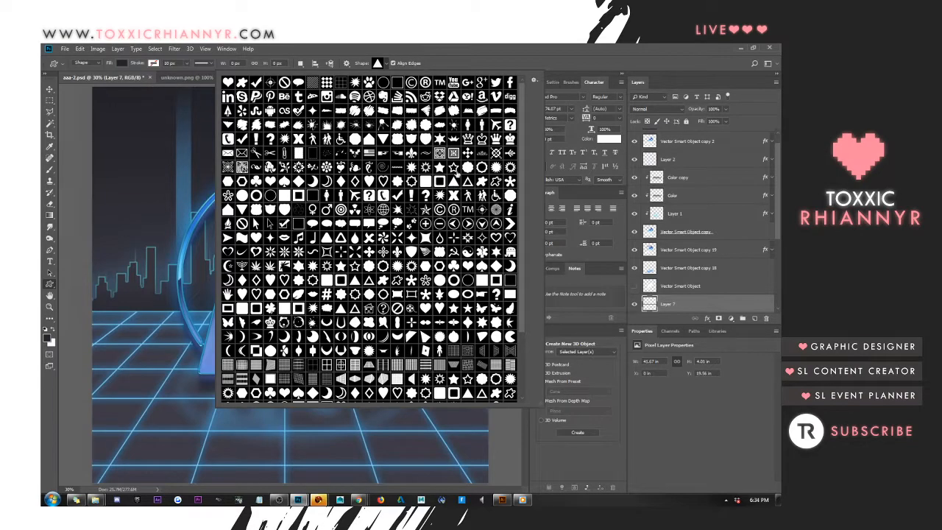
click(467, 51)
drag(225, 136, 489, 333)
Turn the solid triangle upside down and centre it behind the logo, with its flat edge above the ring
key(ctrl+t)
drag(274, 112, 409, 331)
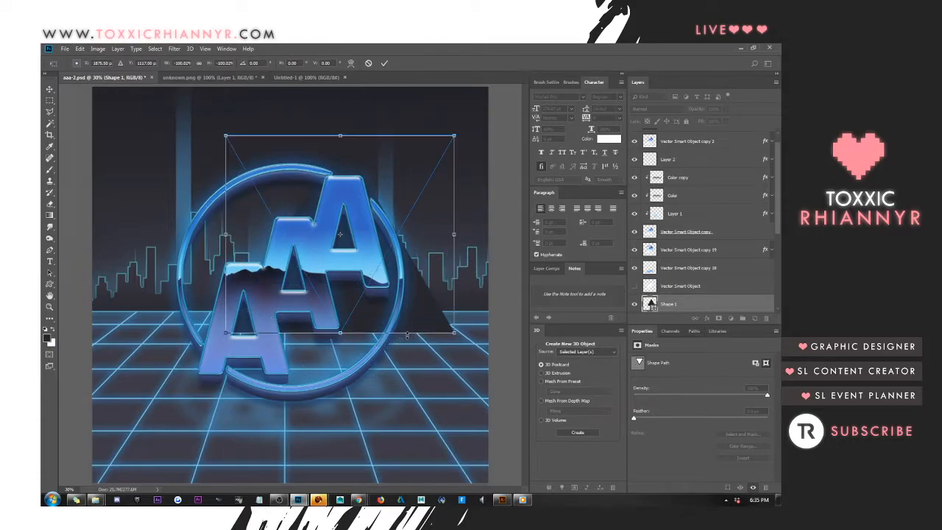
key(Return)
click(50, 90)
drag(379, 109, 344, 115)
Add a 20 px inside stroke in blue to the Shape 1 triangle layer
right_click(691, 299)
click(604, 148)
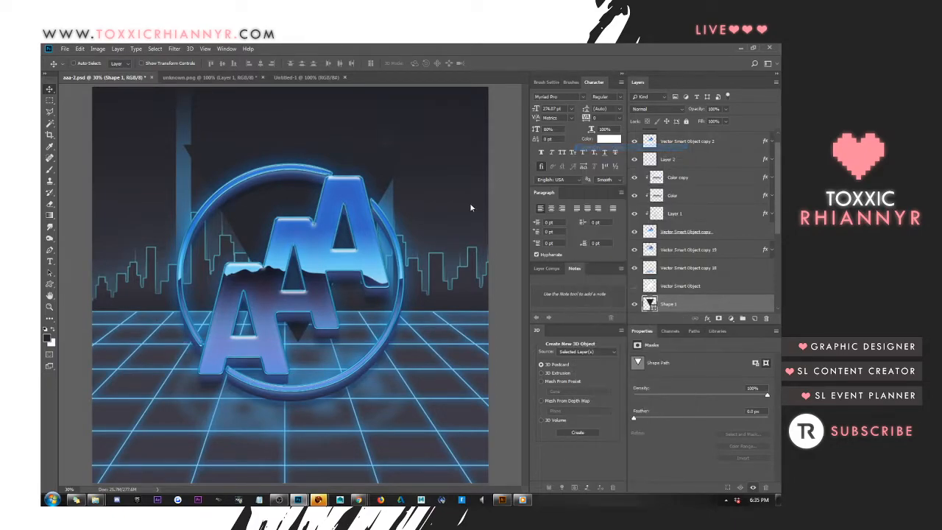
click(441, 189)
click(452, 189)
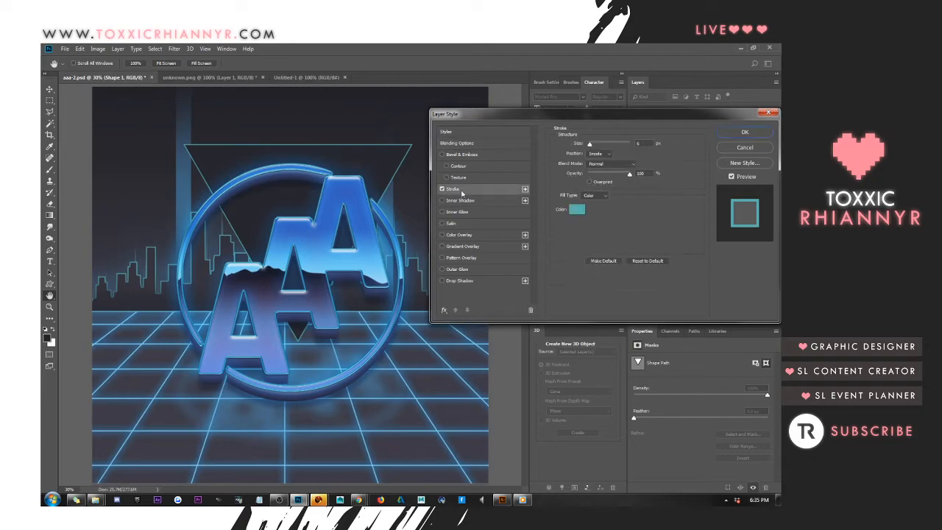
double_click(642, 143)
key(shift+Up)
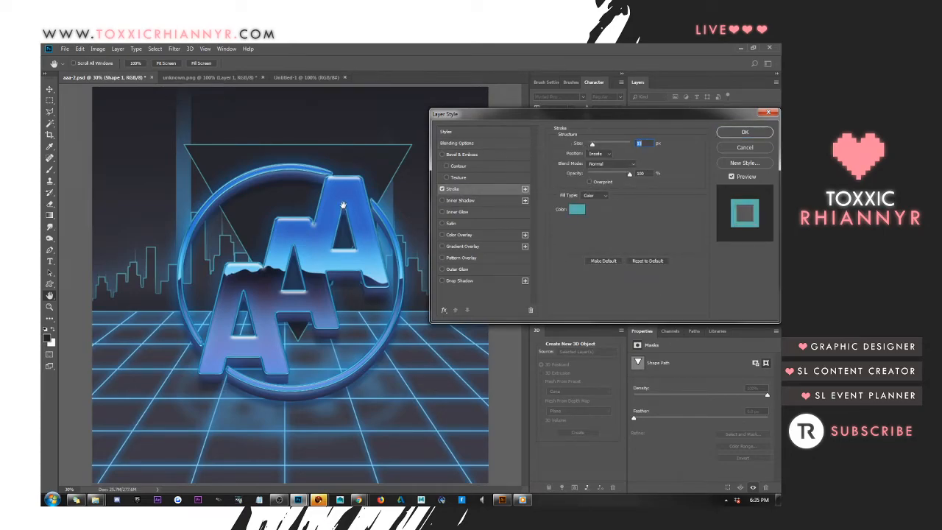
click(578, 211)
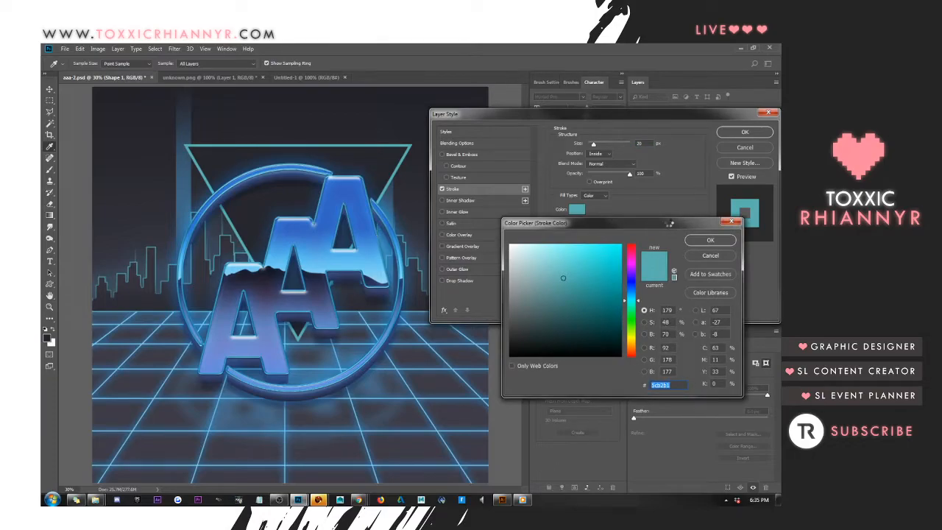
click(711, 240)
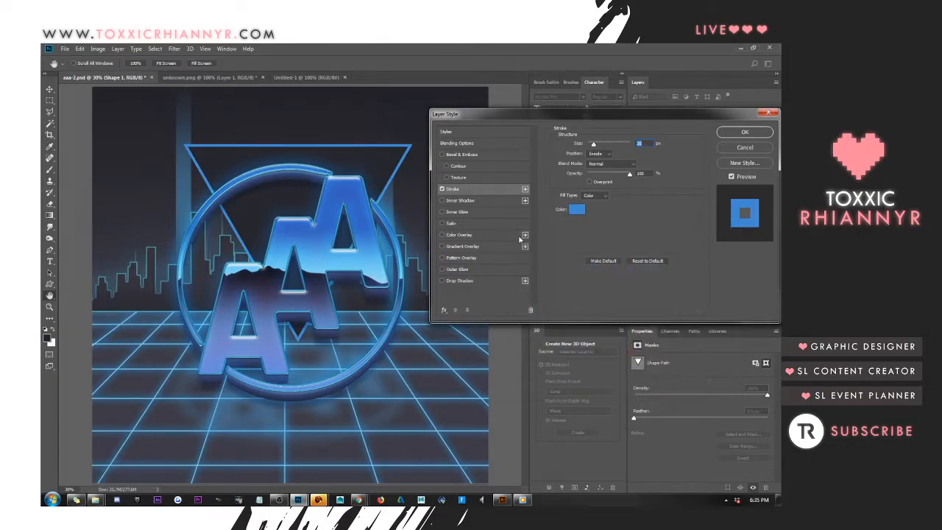
Set the triangle's fill opacity to 0% with its outer glow left off, and apply the layer style
click(447, 269)
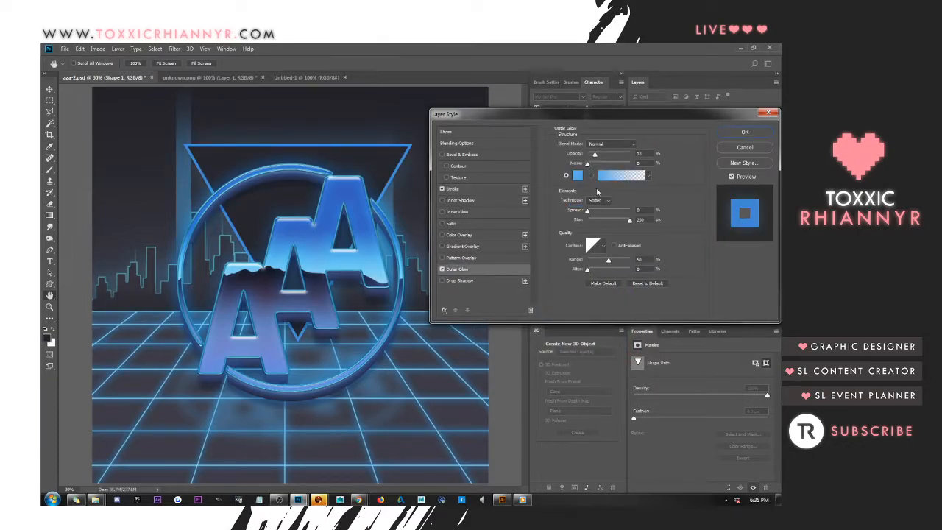
click(442, 269)
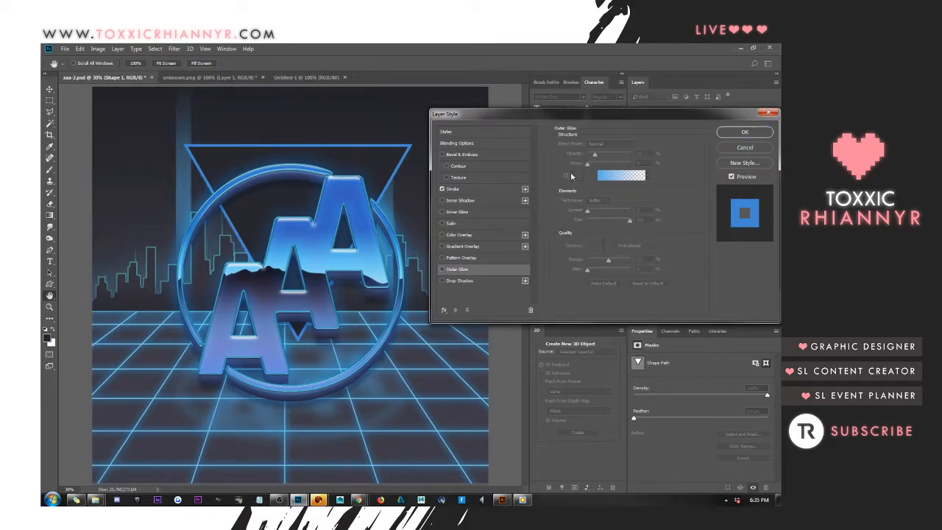
click(490, 143)
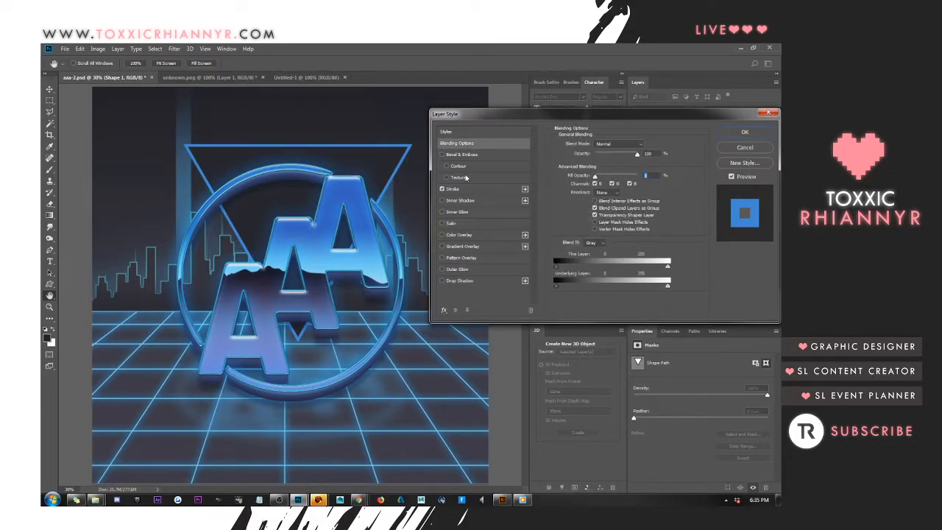
click(745, 133)
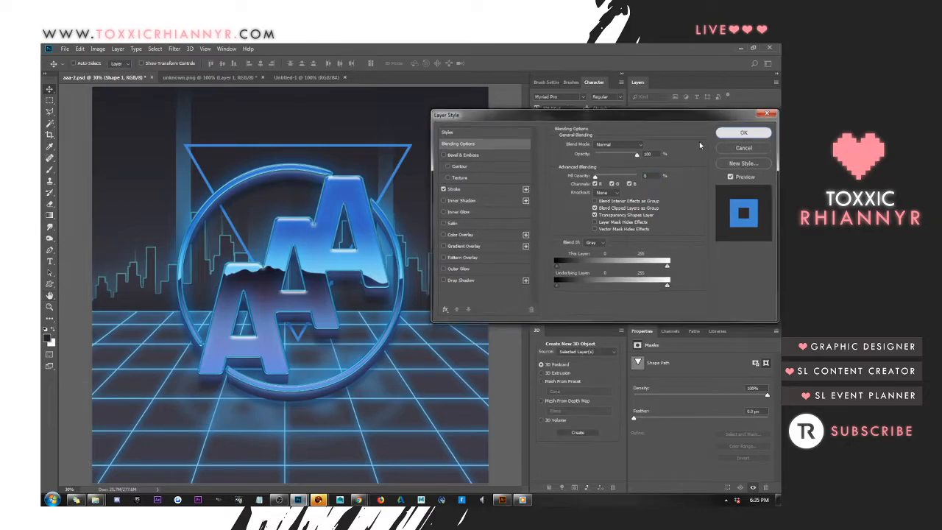
Convert the Shape 1 triangle layer to a smart object and rasterize it
right_click(697, 305)
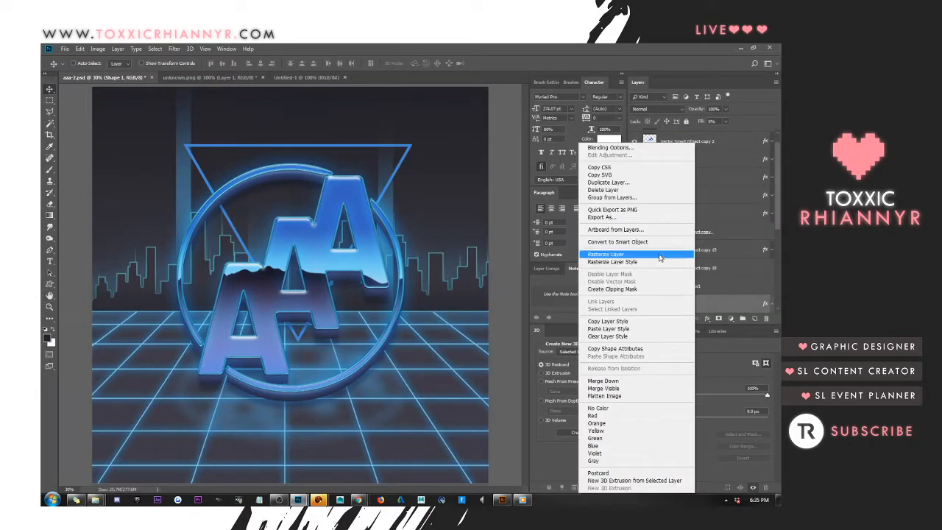
click(652, 245)
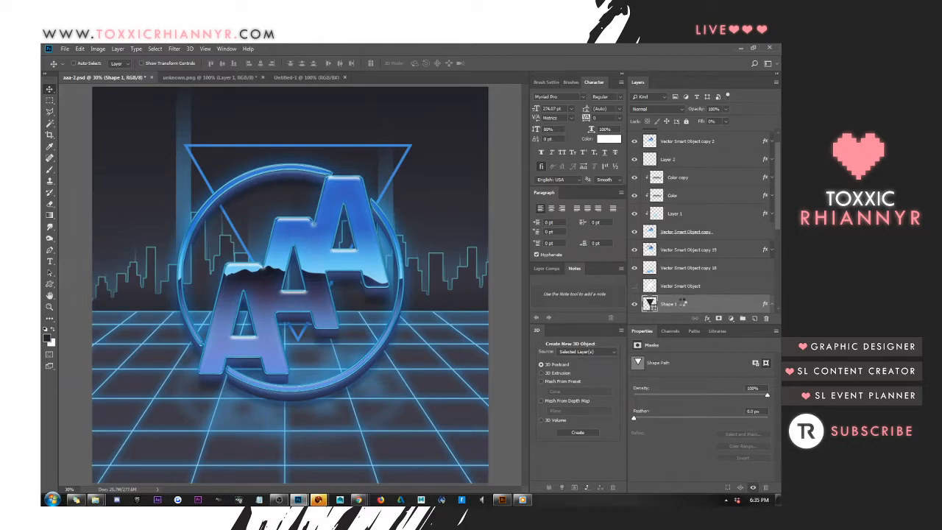
right_click(680, 304)
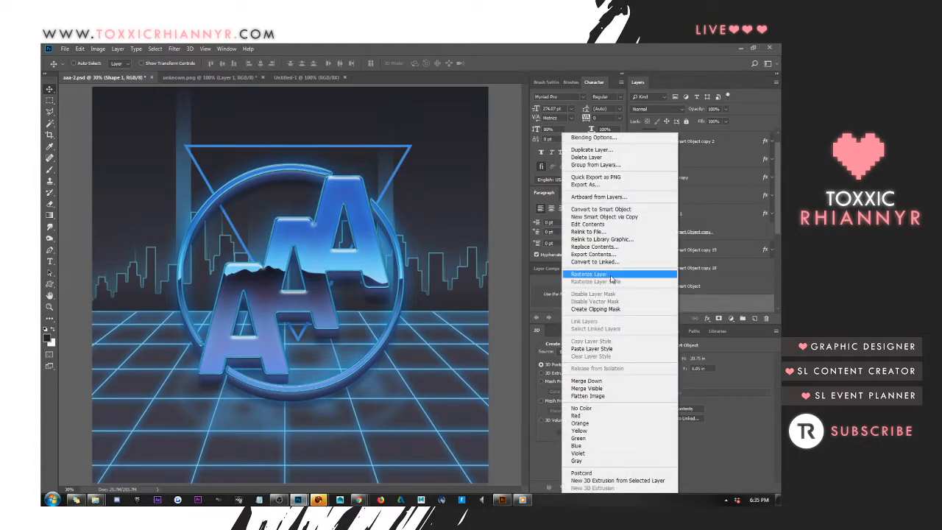
click(610, 275)
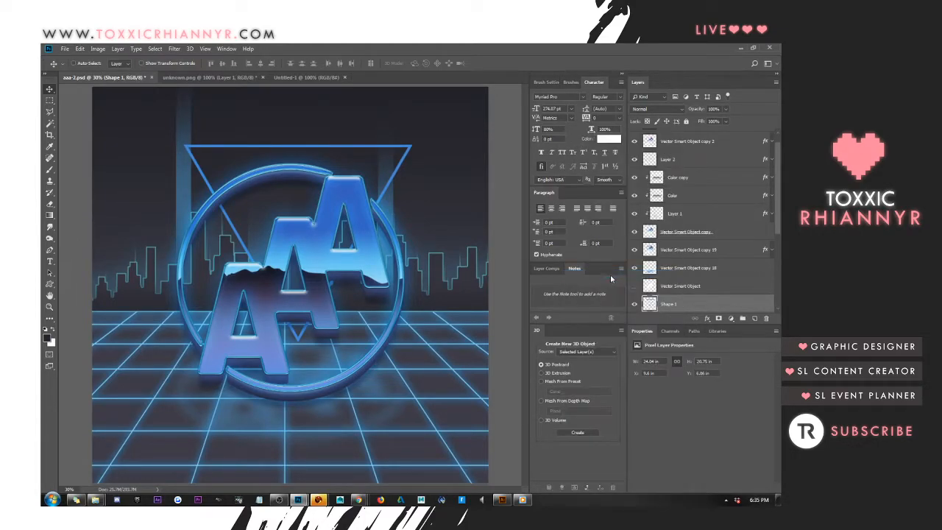
Add an outer glow to the rasterized triangle outline and reduce the glow's size so it hugs the lines
right_click(689, 304)
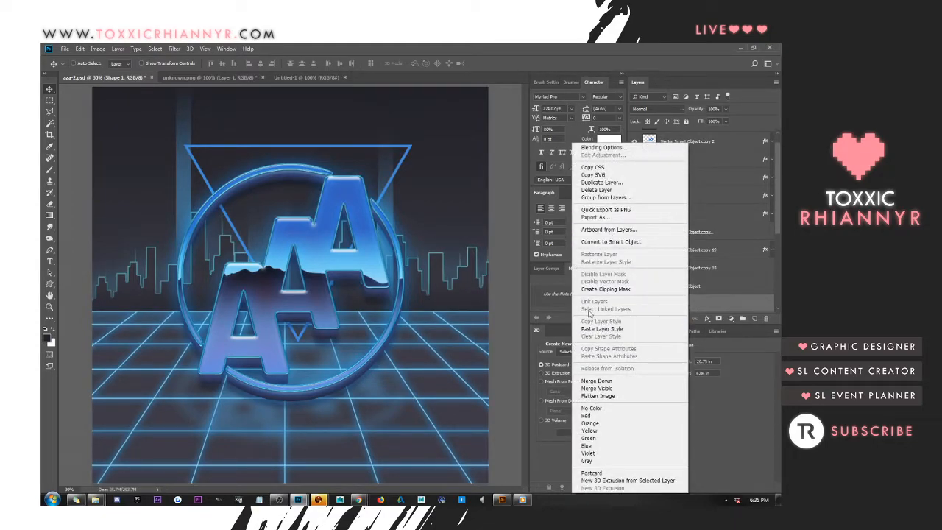
click(420, 183)
right_click(697, 302)
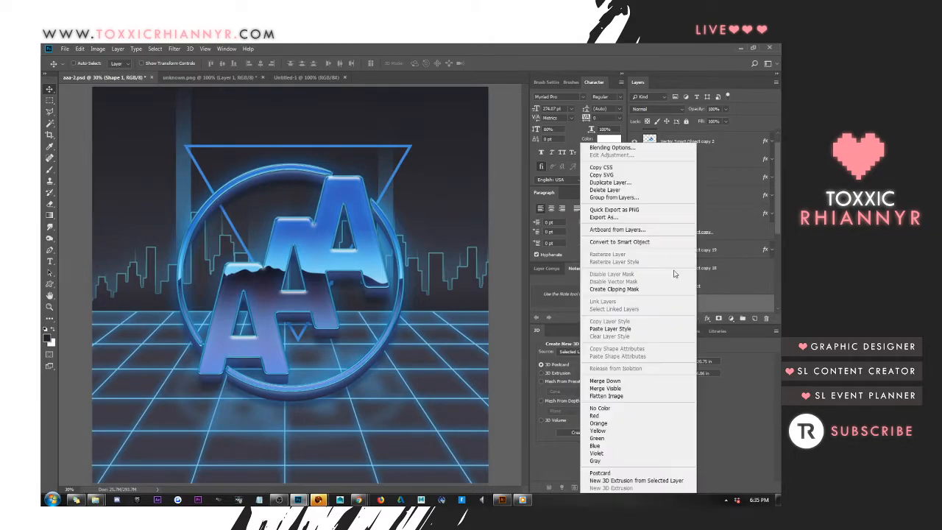
click(608, 148)
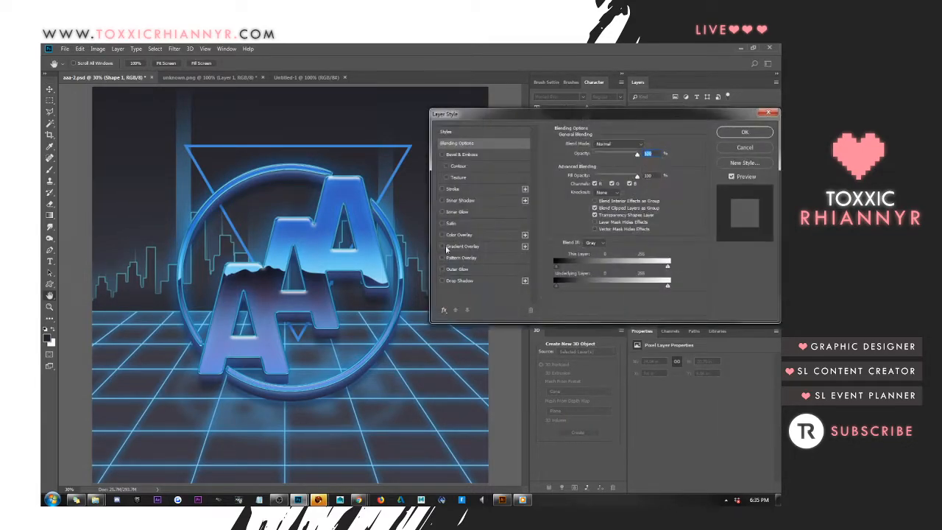
click(442, 269)
click(459, 270)
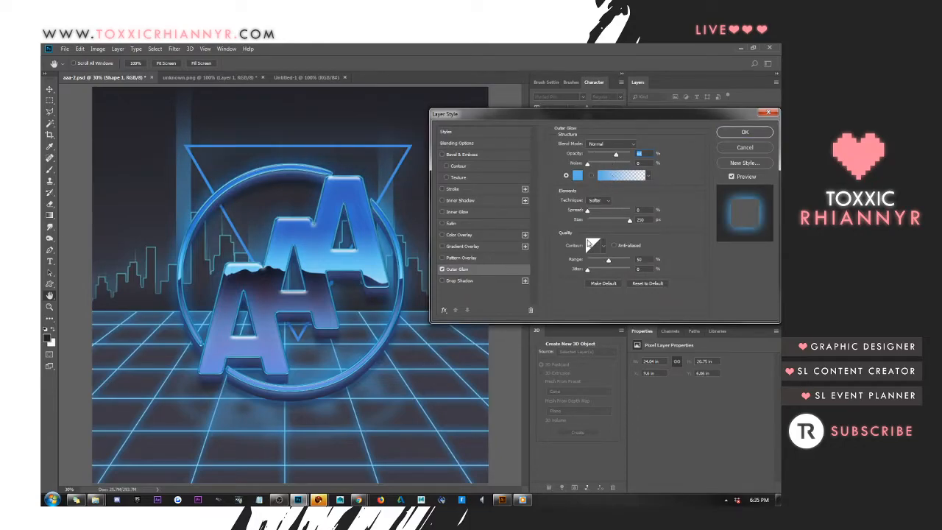
drag(629, 220, 598, 222)
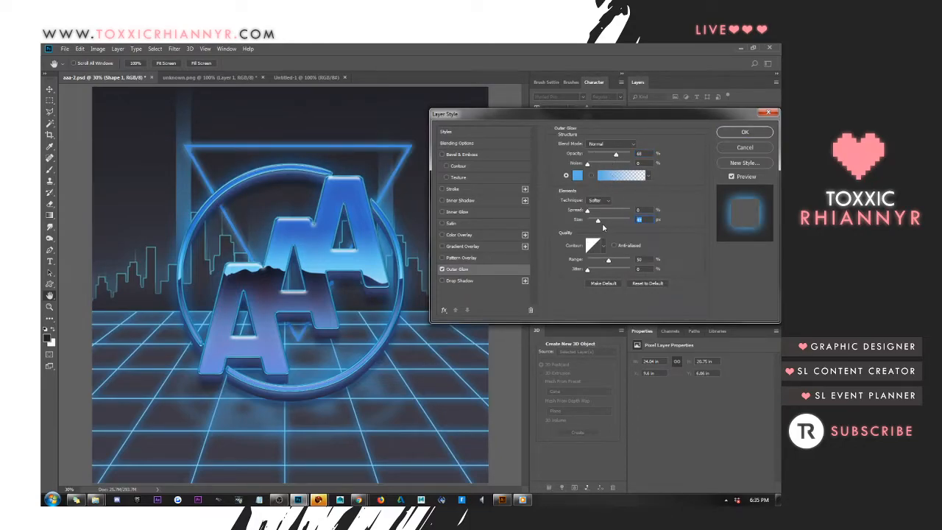
Try a muted blue, #5e80a5, as the triangle's outer glow colour
click(577, 175)
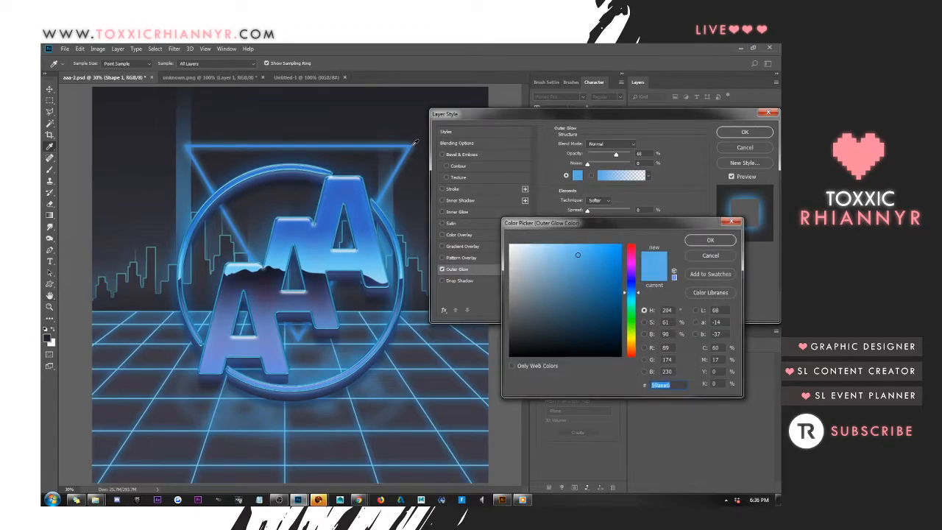
click(411, 146)
drag(564, 254, 560, 225)
drag(575, 273, 557, 282)
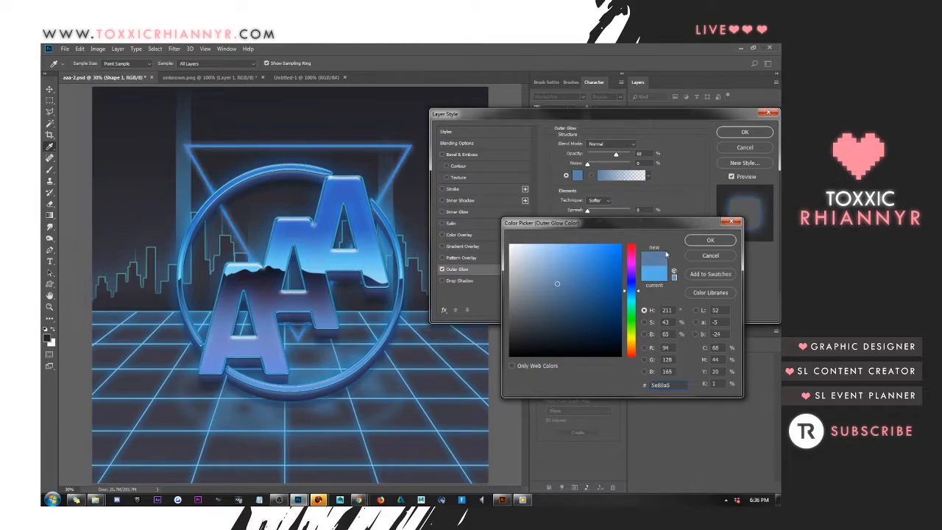
click(696, 245)
Enlarge the triangle's outer glow and sample light blue #5eb4e9 from the uppermost letter A as its colour
drag(598, 220, 616, 220)
click(577, 176)
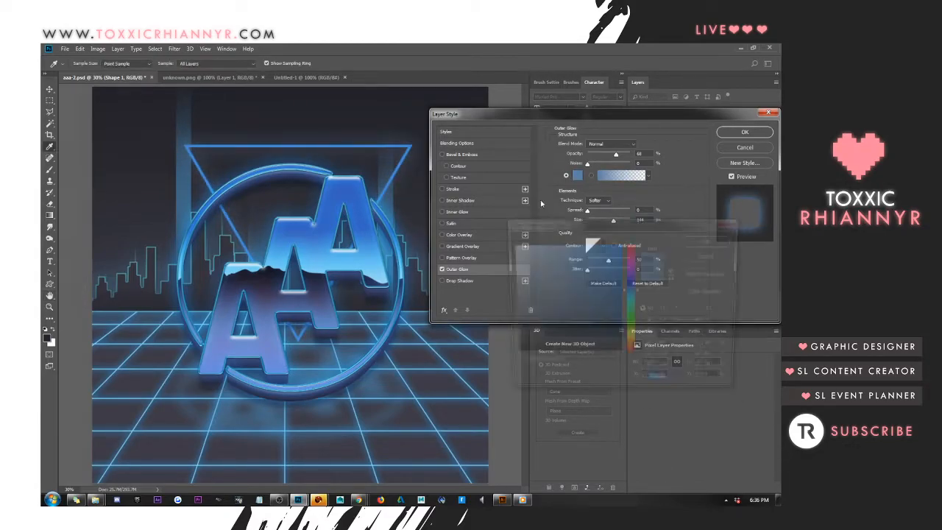
click(372, 265)
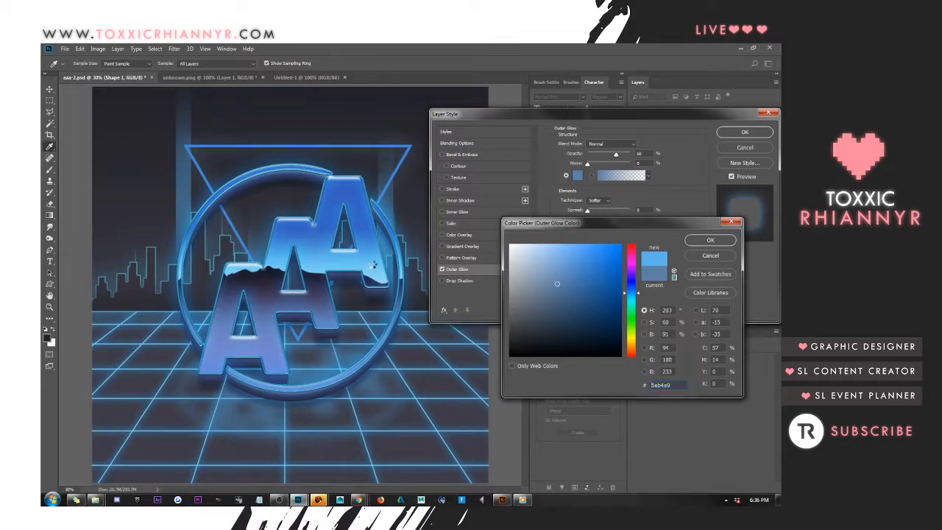
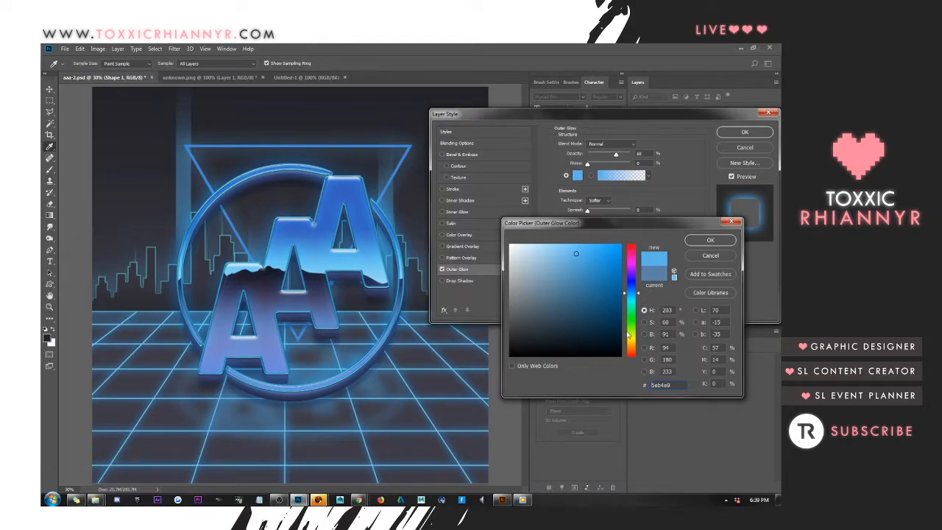
mouse_move(319, 500)
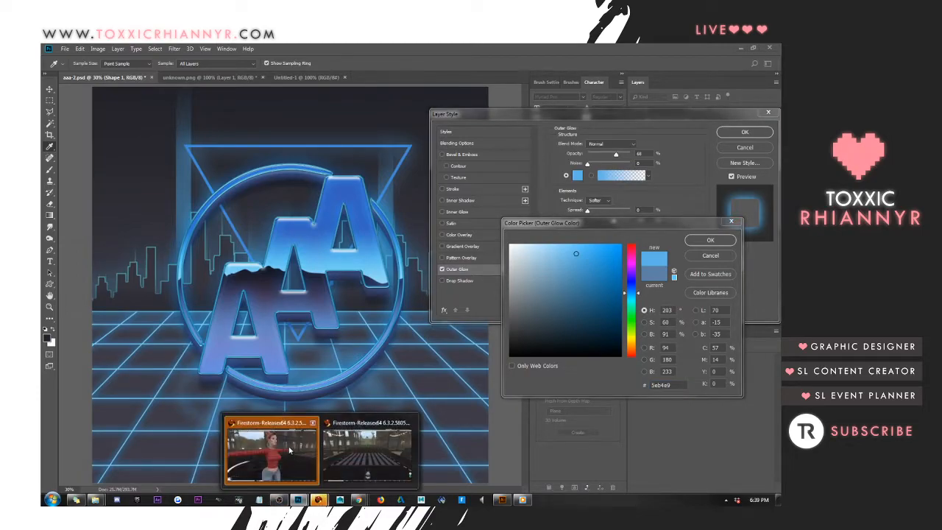
click(288, 446)
drag(449, 46, 941, 57)
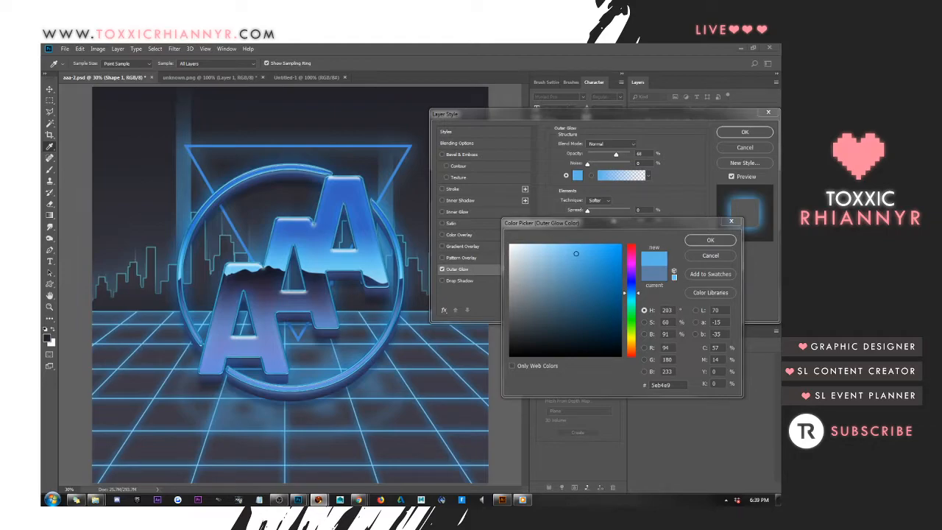
double_click(661, 385)
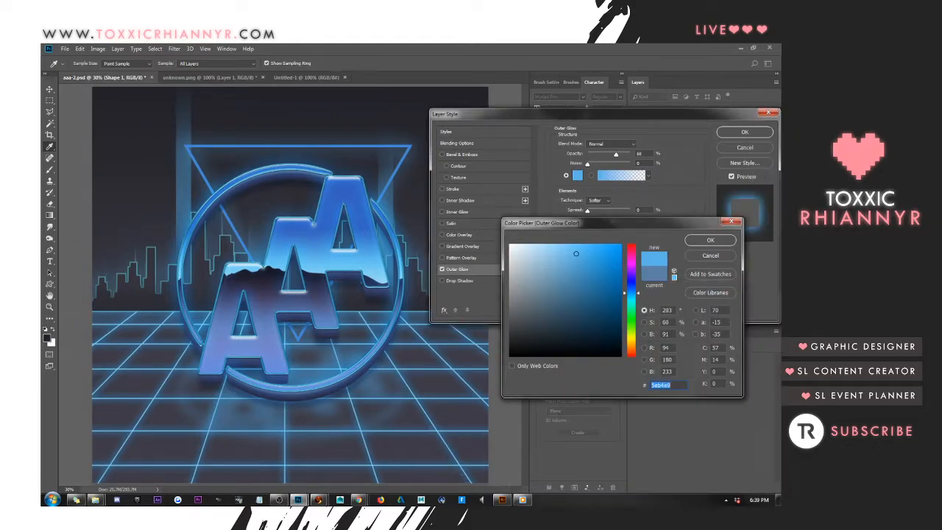
key(alt+Tab)
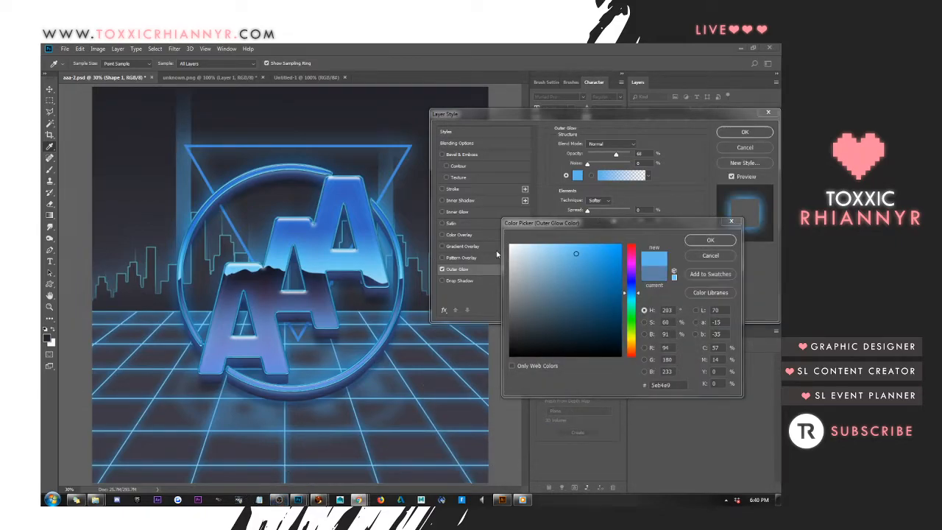
Set the triangle's outer glow colour to a brighter blue, #3dadf2, and enlarge the glow slightly
click(578, 257)
drag(579, 257, 593, 250)
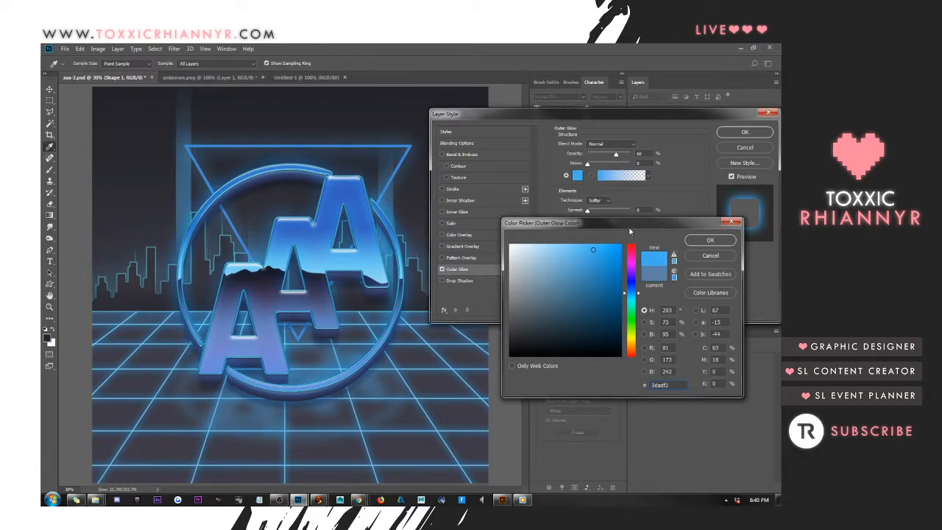
click(707, 239)
drag(588, 225, 599, 222)
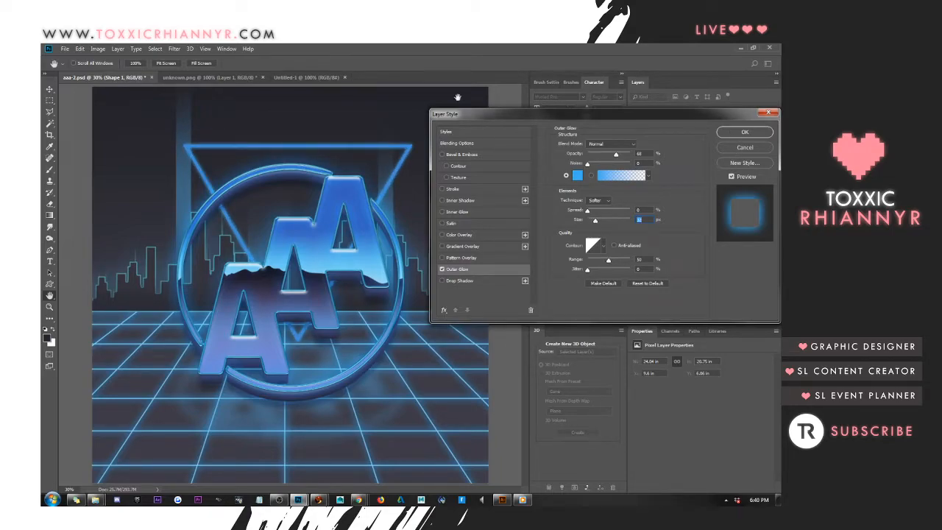
Set the triangle layer's fill opacity to 0% so only its outer glow is drawn
click(459, 143)
click(637, 178)
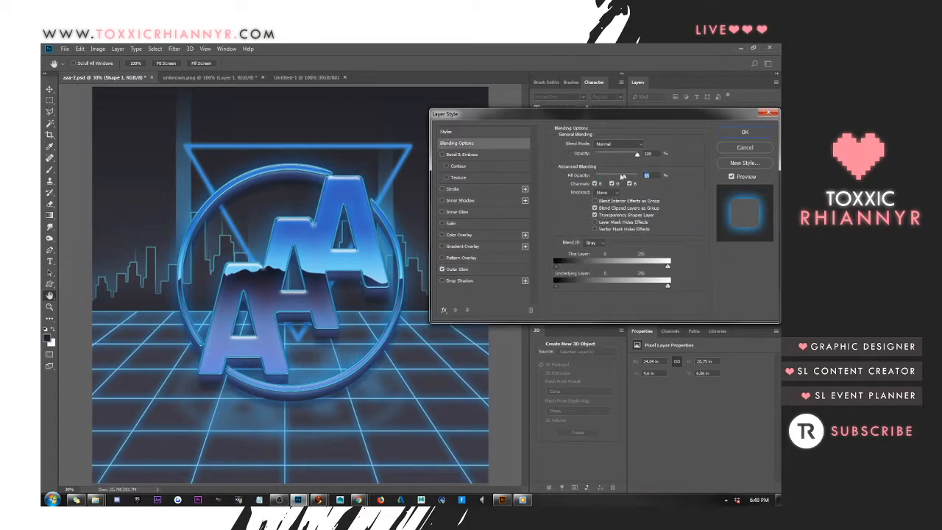
text(0)
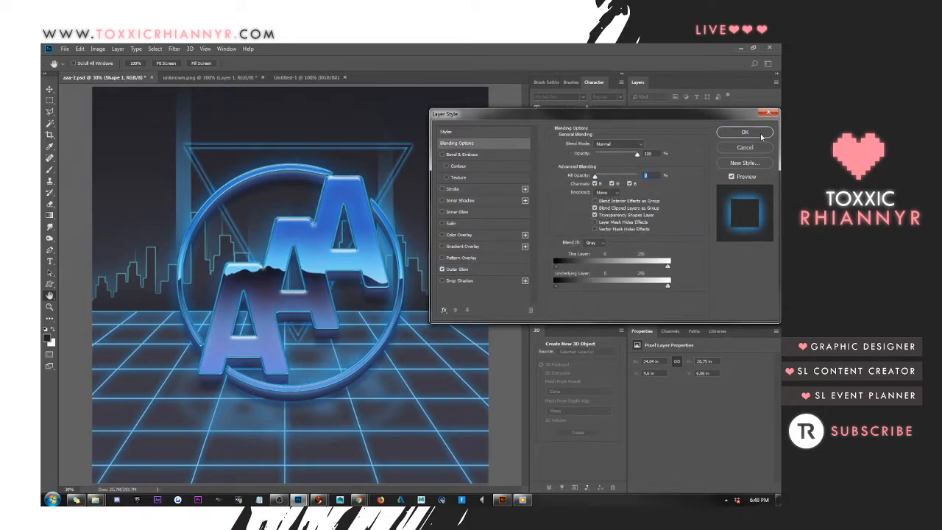
click(762, 136)
Move the triangle outline up behind the logo and delete its Shape 1 layer
drag(328, 204, 335, 185)
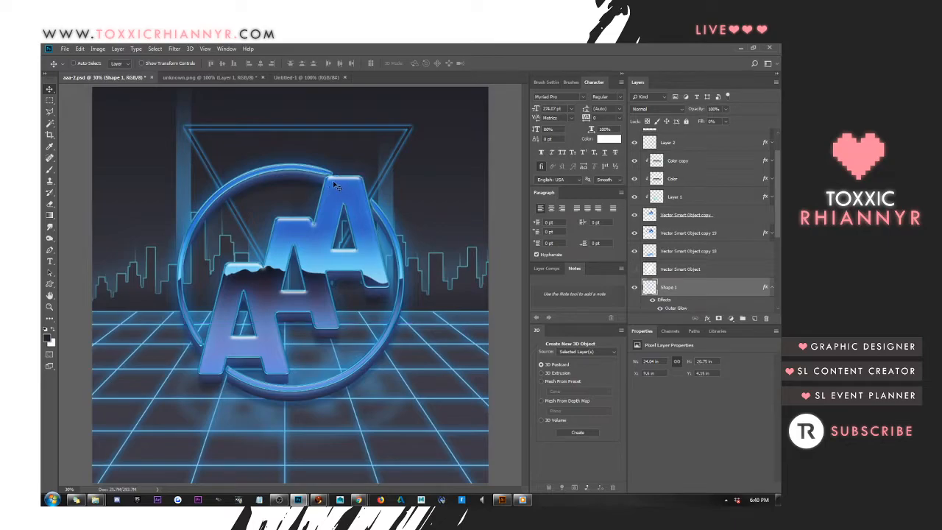
key(Delete)
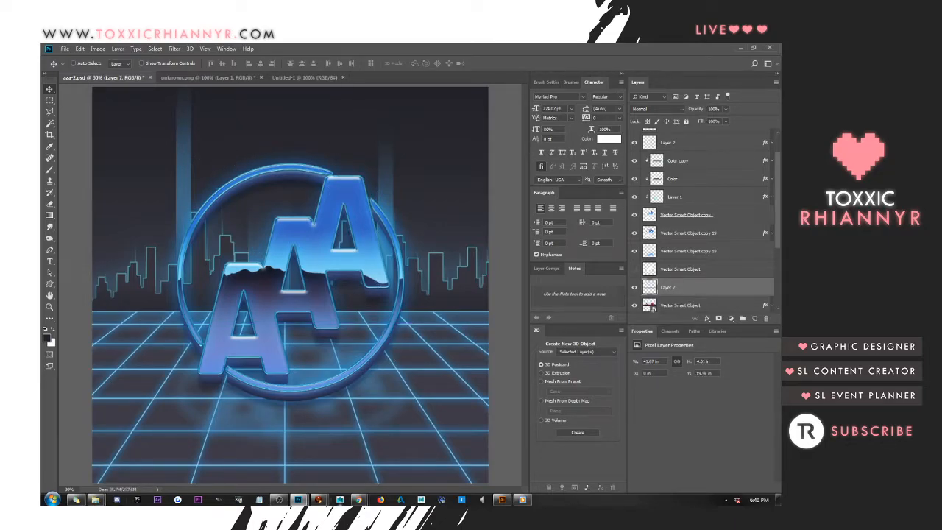
Switch to Illustrator, make the retro poster's hidden layers visible and close 3521 [Converted].eps without saving
click(503, 500)
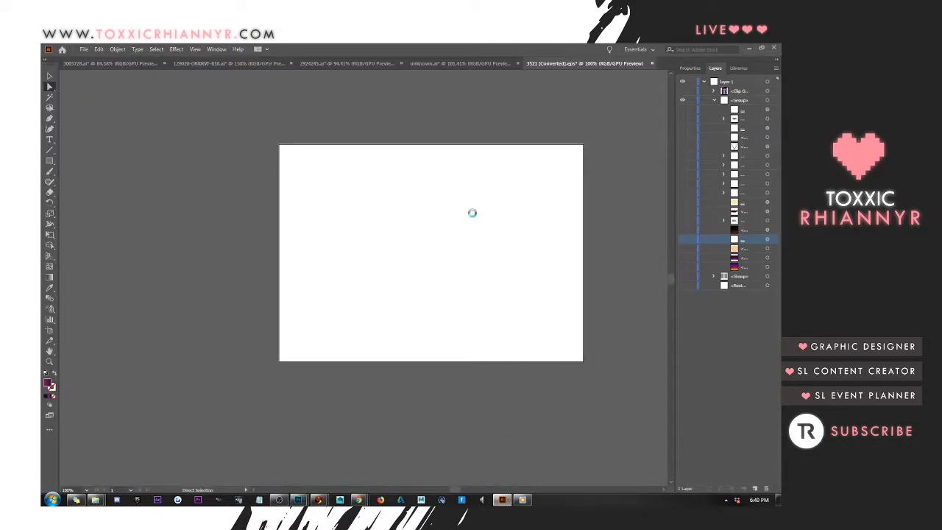
drag(685, 110, 687, 307)
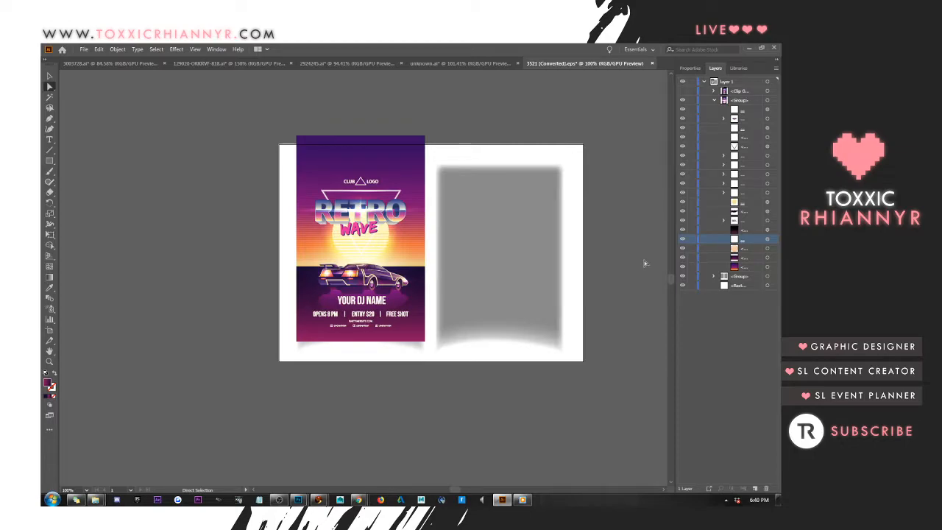
click(651, 63)
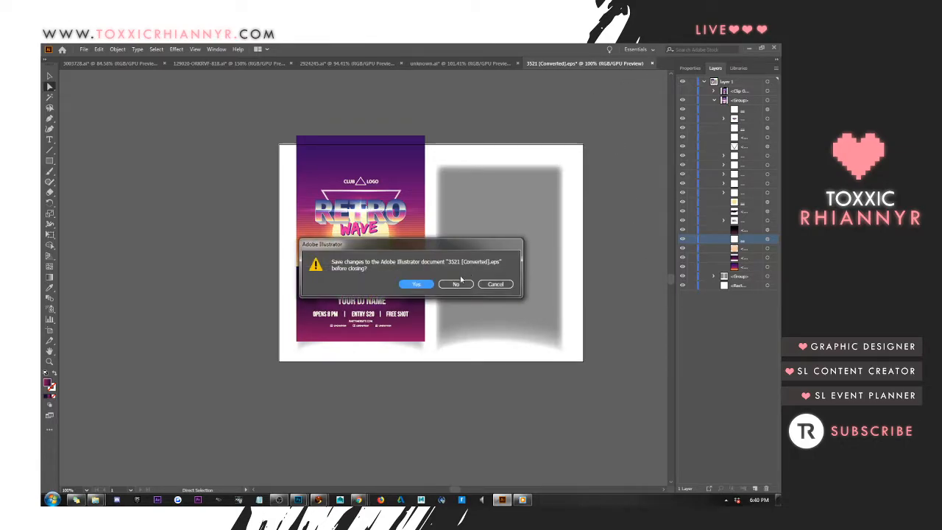
click(458, 284)
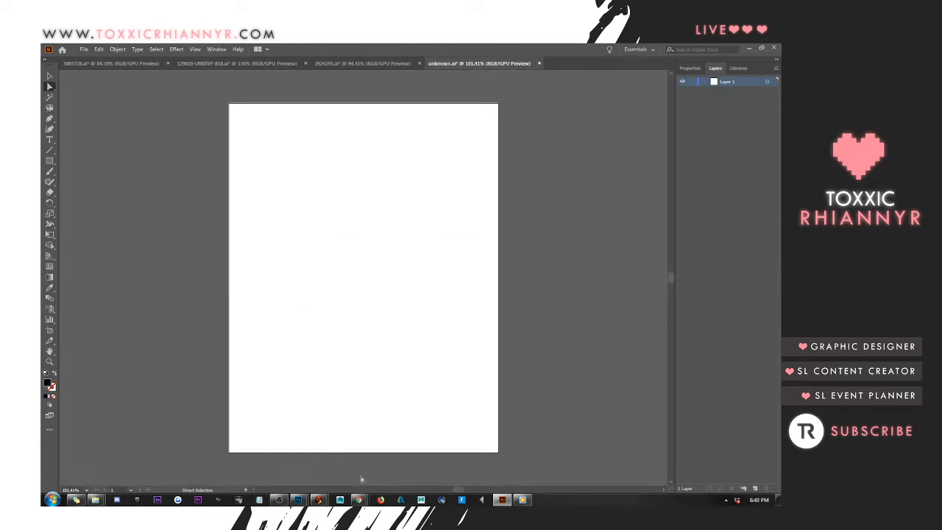
Look over the Flickr photostream in Chrome and return to the logo document in Photoshop
mouse_move(358, 500)
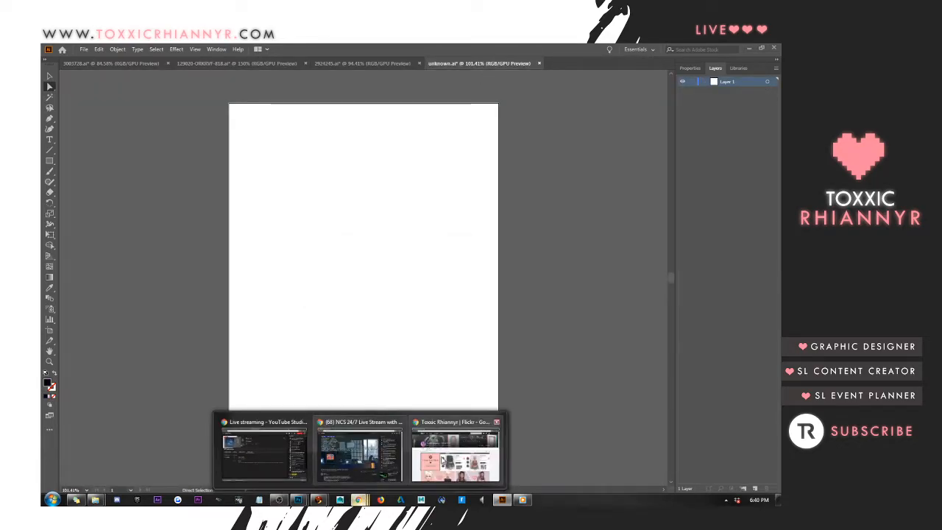
click(441, 459)
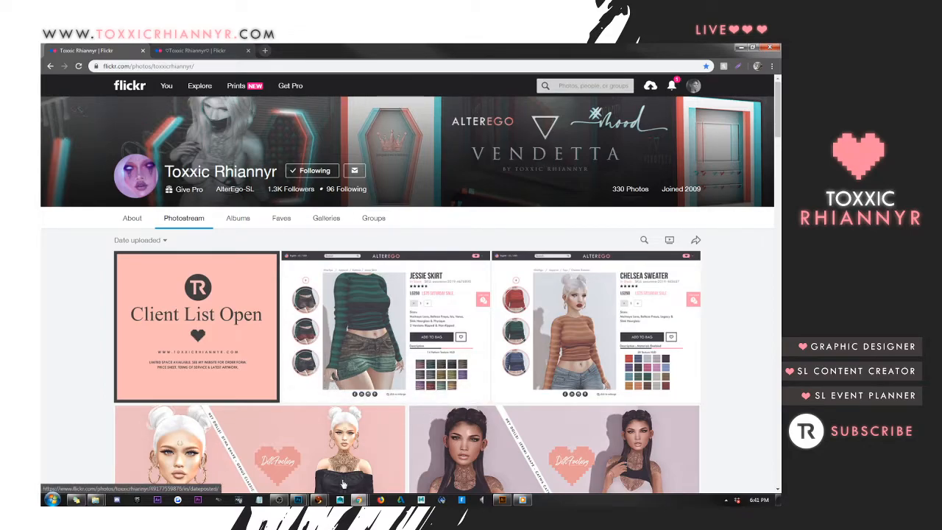
click(299, 500)
click(260, 452)
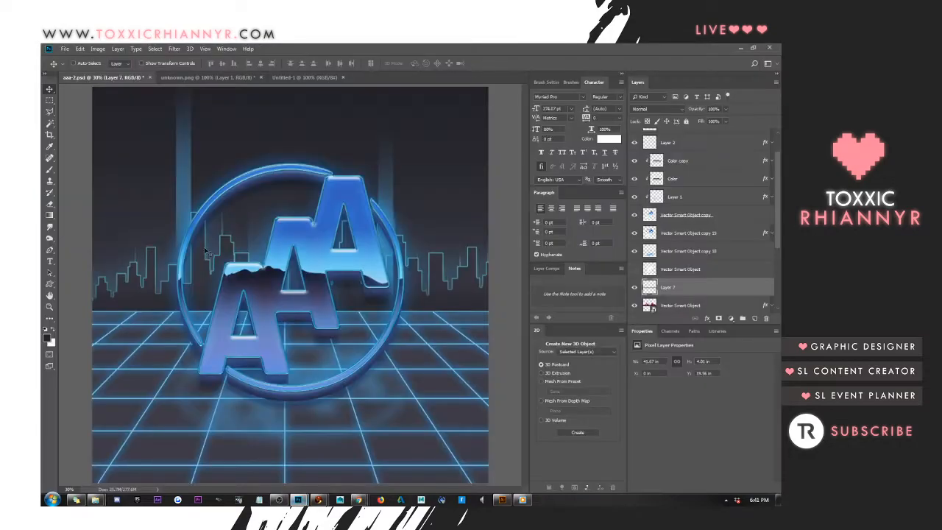
Add a new layer above Layer 0 copy and set the foreground colour to white
scroll(705, 190, up, 2)
click(704, 144)
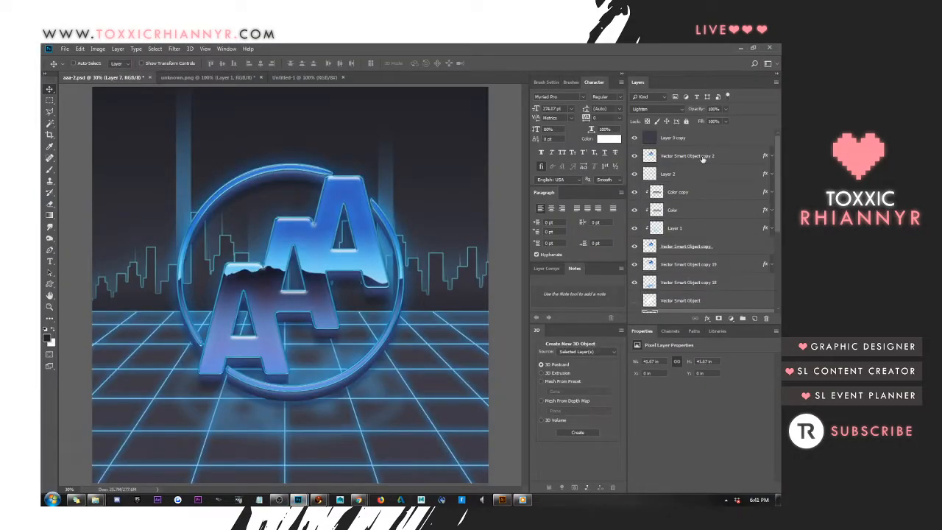
click(754, 318)
key(i)
click(48, 338)
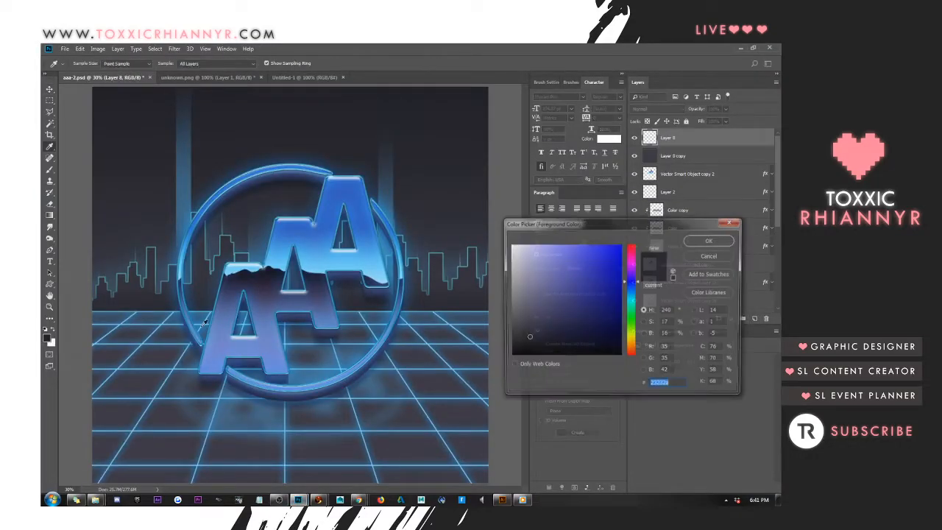
drag(536, 255, 510, 240)
click(695, 243)
key(v)
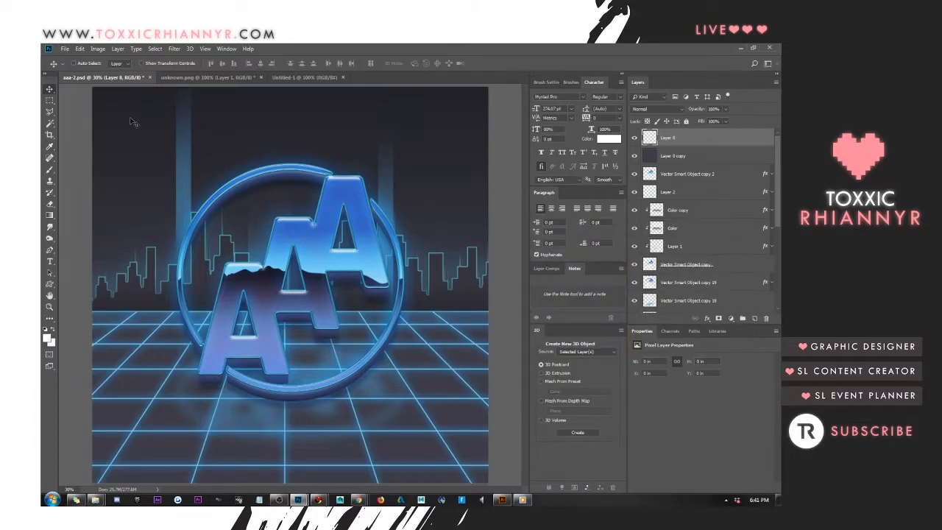
Choose a hard round brush for the Brush tool and shrink it to a very small tip
click(49, 169)
click(87, 63)
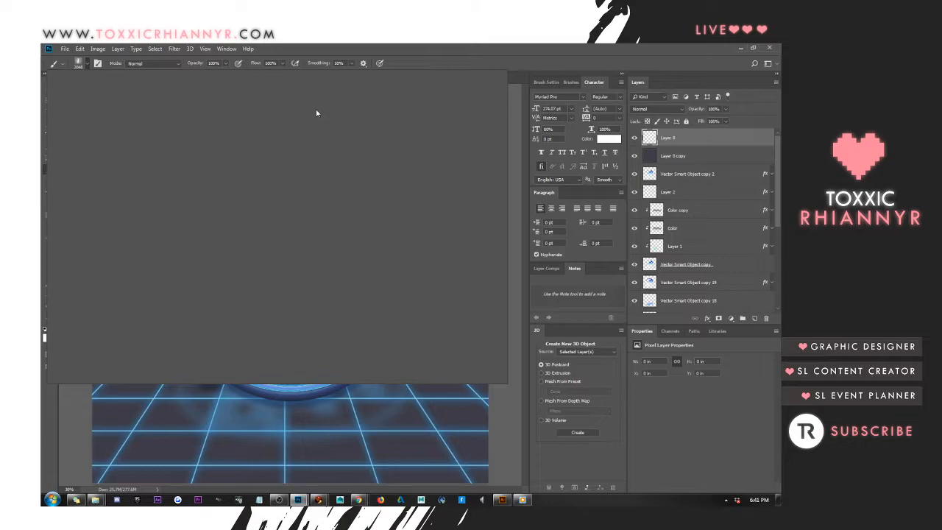
click(101, 134)
click(307, 47)
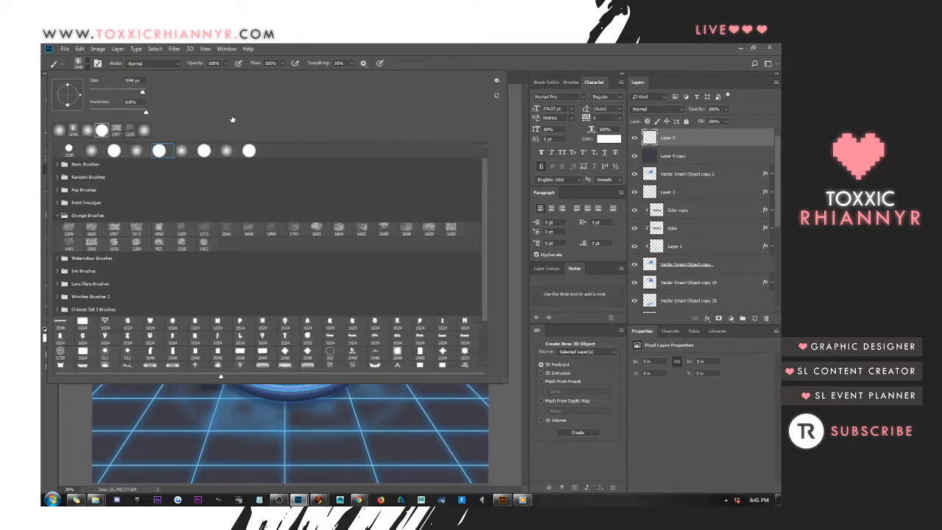
key(bracketleft)
key(bracketleft)
key(bracketleft)
key(bracketleft)
key(bracketleft)
key(bracketleft)
key(bracketleft)
key(bracketleft)
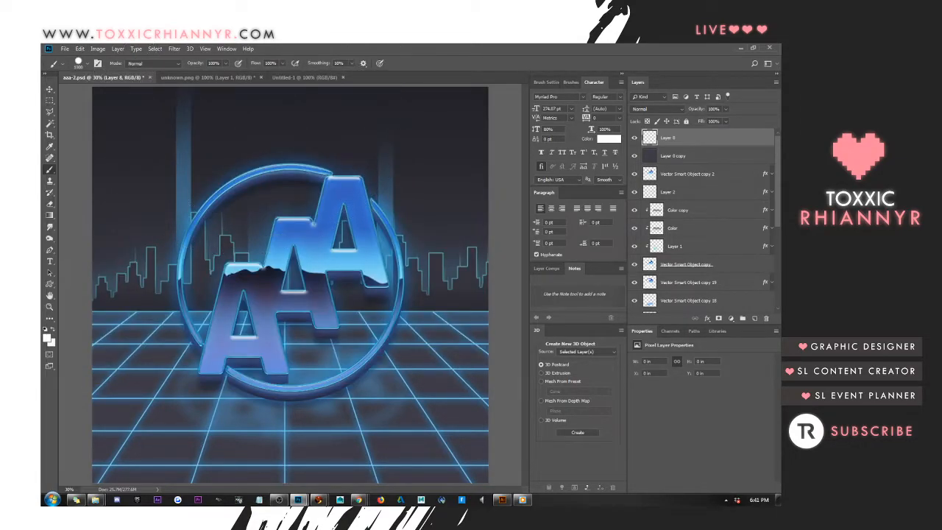
key(bracketleft)
key(bracketleft)
key(bracketleft)
key(bracketleft)
key(bracketleft)
key(bracketleft)
Dot small white stars across the dark sky around the logo with a small soft brush
click(86, 64)
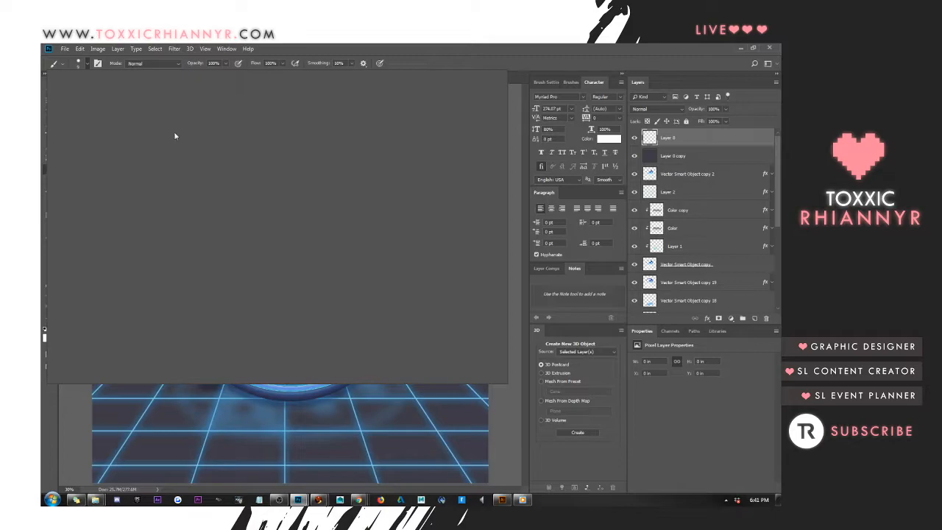
click(360, 47)
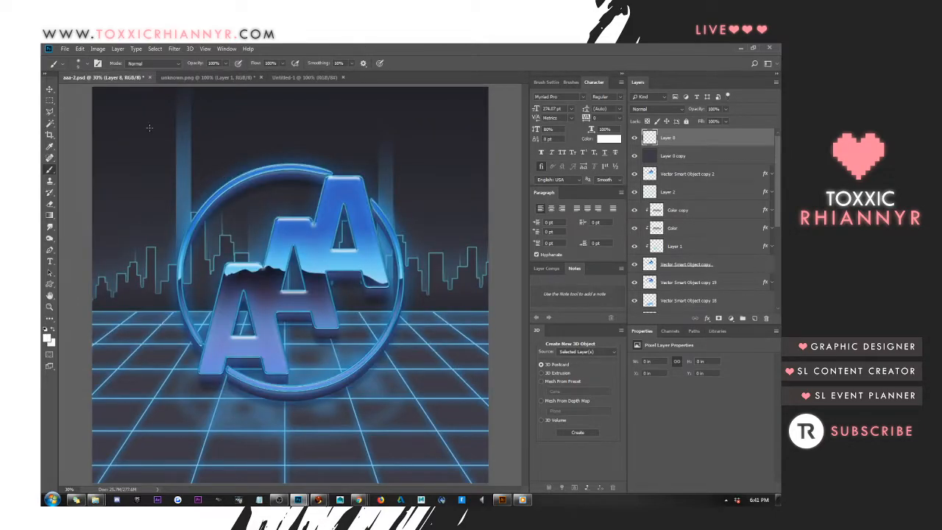
click(102, 100)
click(473, 238)
Set the brush colour to blue #4d96d9, sampled from the middle letter A
click(46, 336)
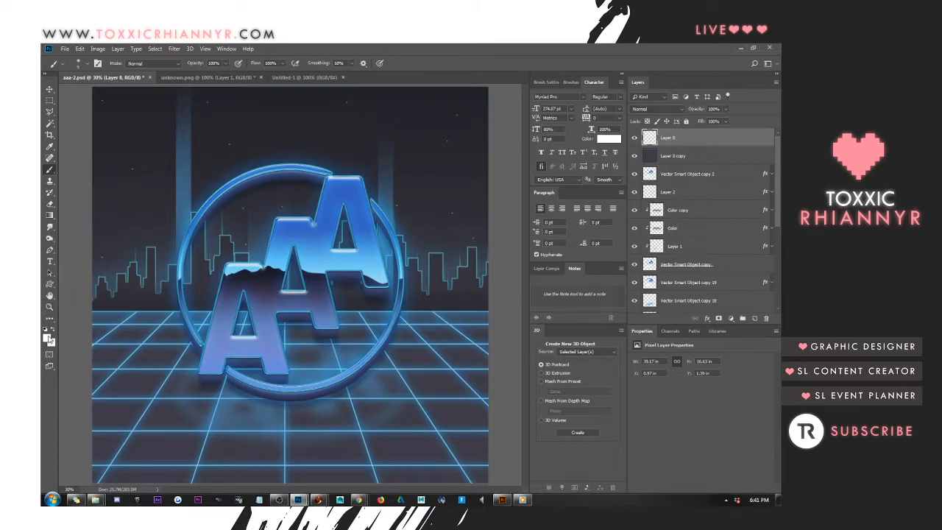
click(311, 243)
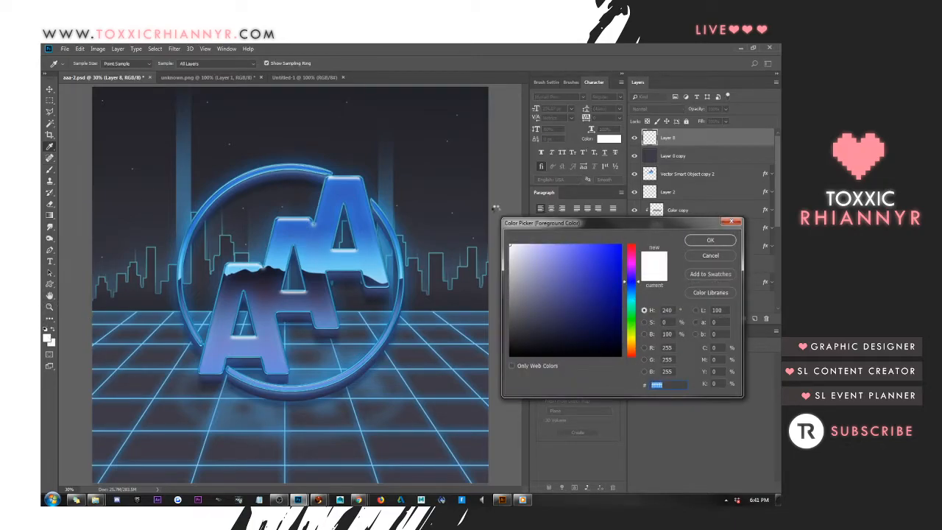
click(703, 241)
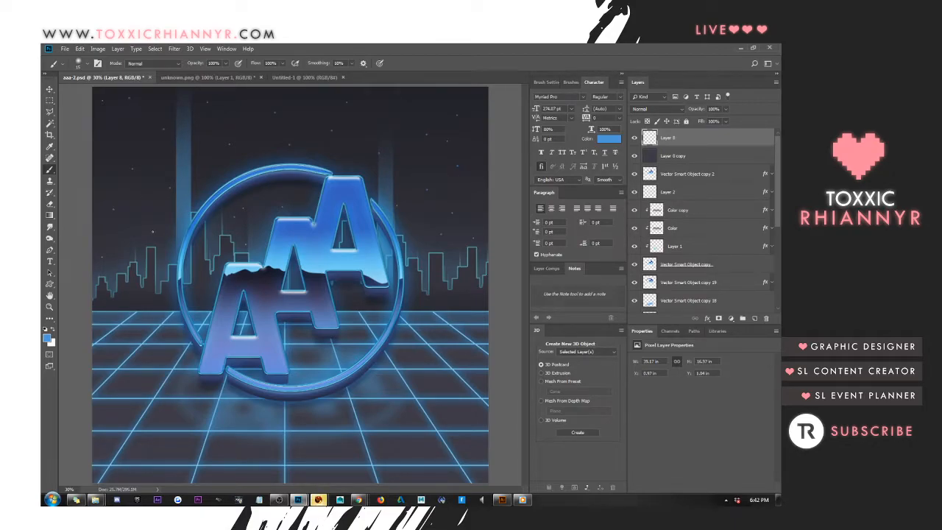
Add another new layer on top and sample the dark background tone within the skyline as the foreground colour
click(50, 89)
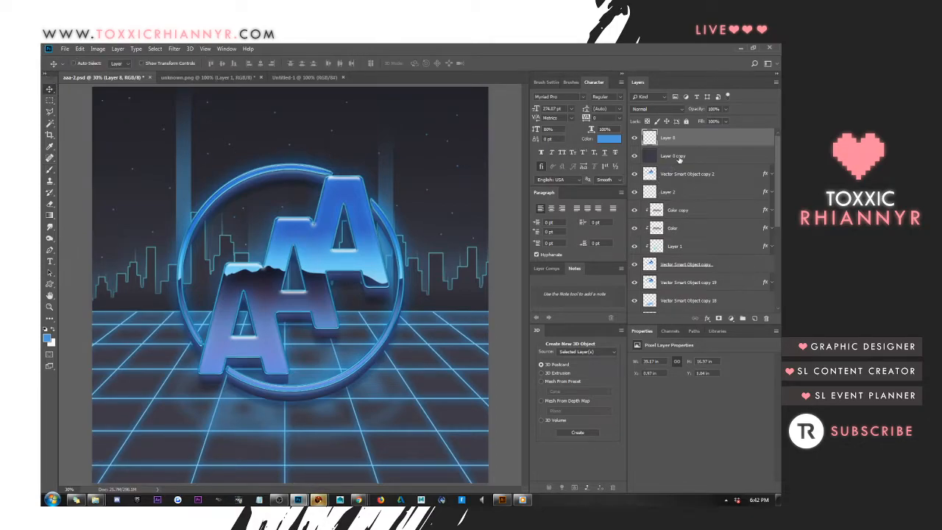
click(755, 318)
click(49, 146)
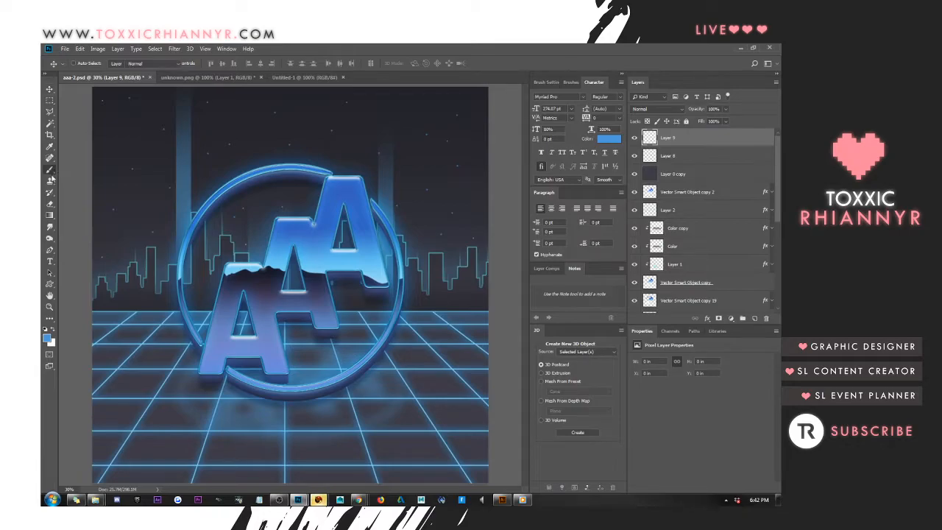
click(46, 338)
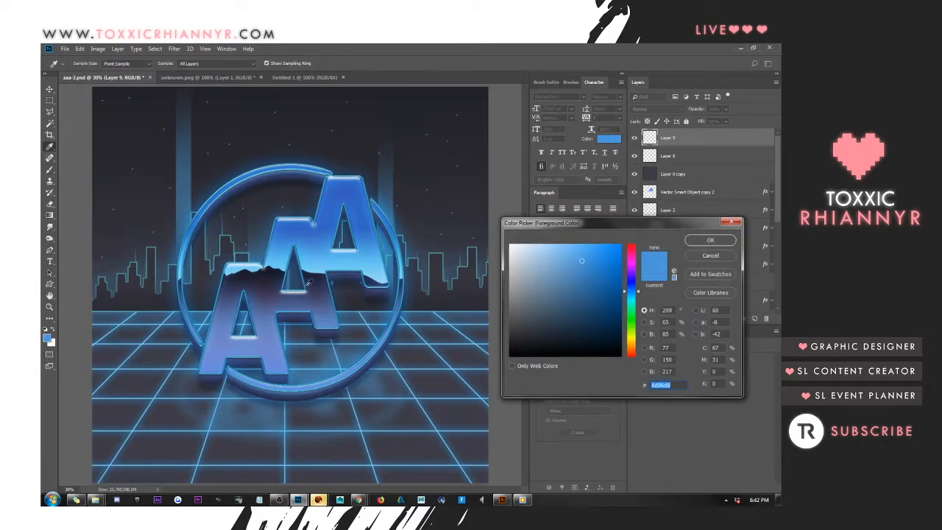
click(150, 293)
click(708, 240)
Pick the wispy 1709 px tip from the Fog Brushes set for the Brush tool
key(b)
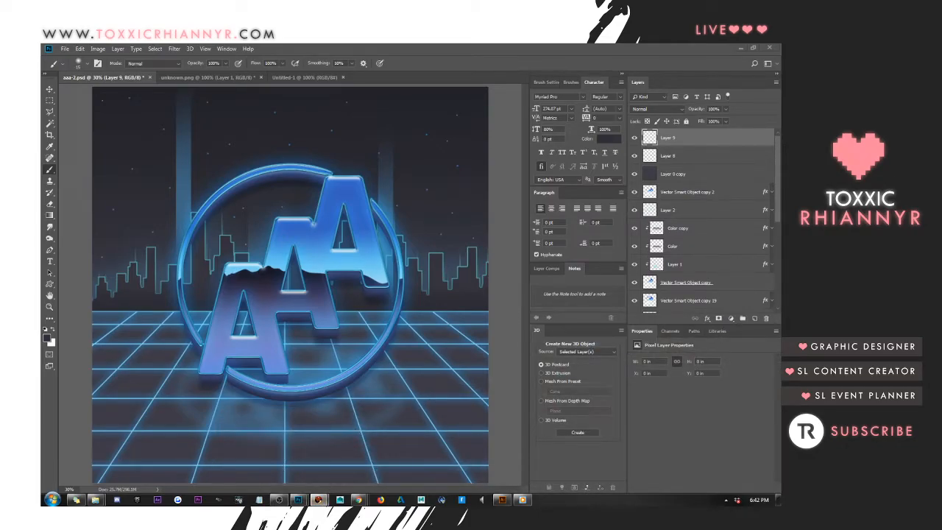
click(356, 148)
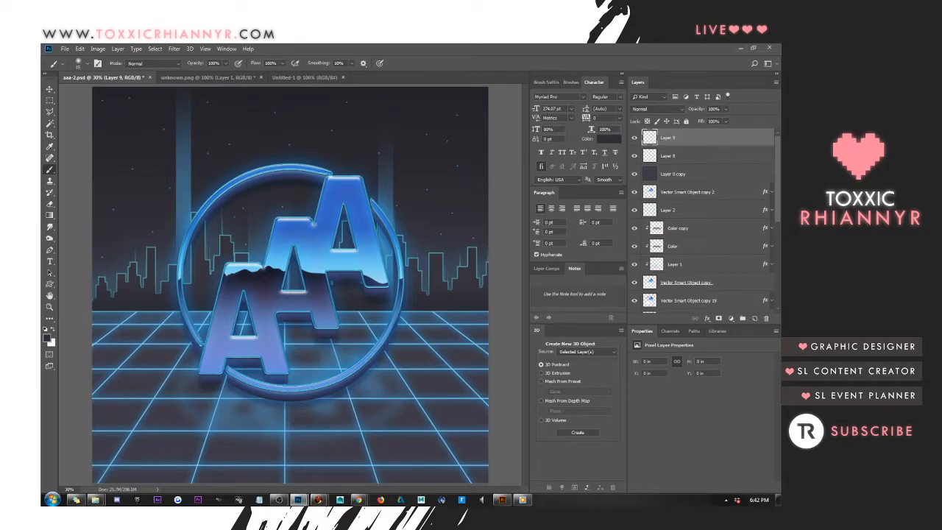
click(84, 63)
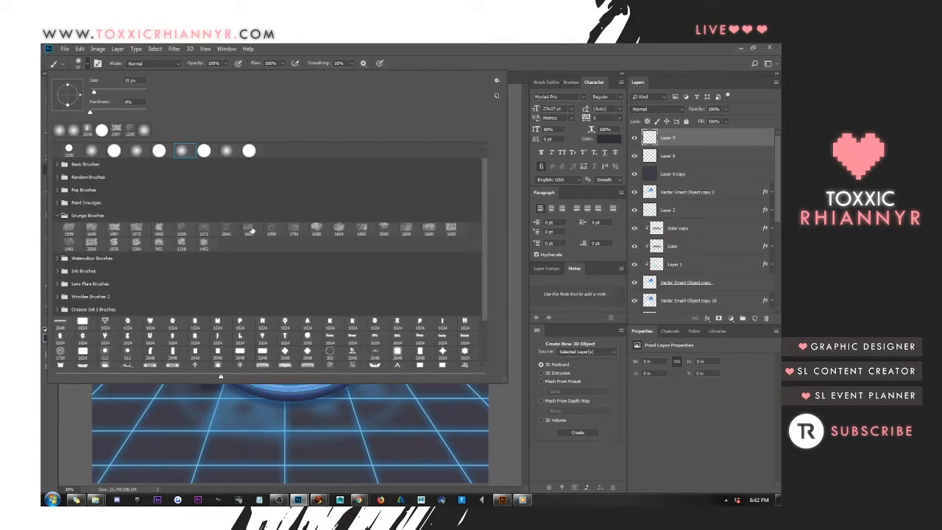
scroll(107, 267, down, 1)
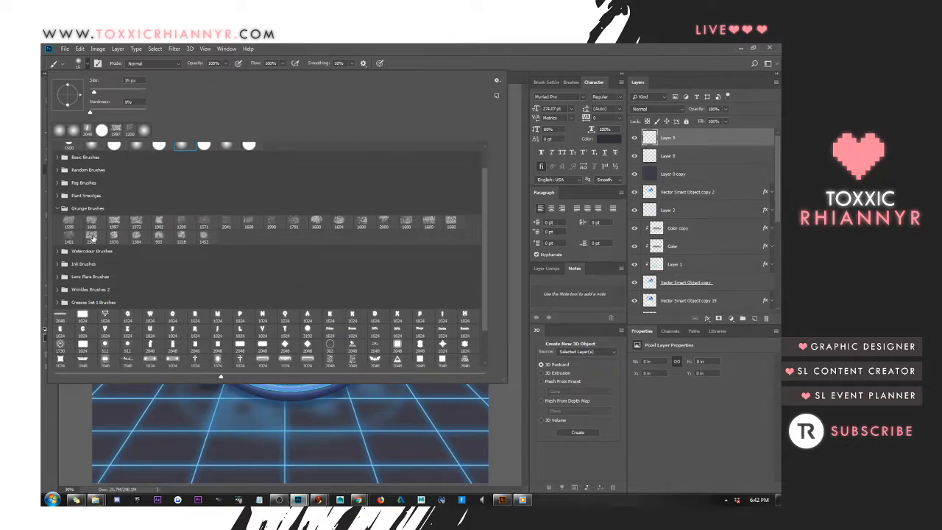
scroll(96, 243, down, 2)
scroll(59, 176, down, 2)
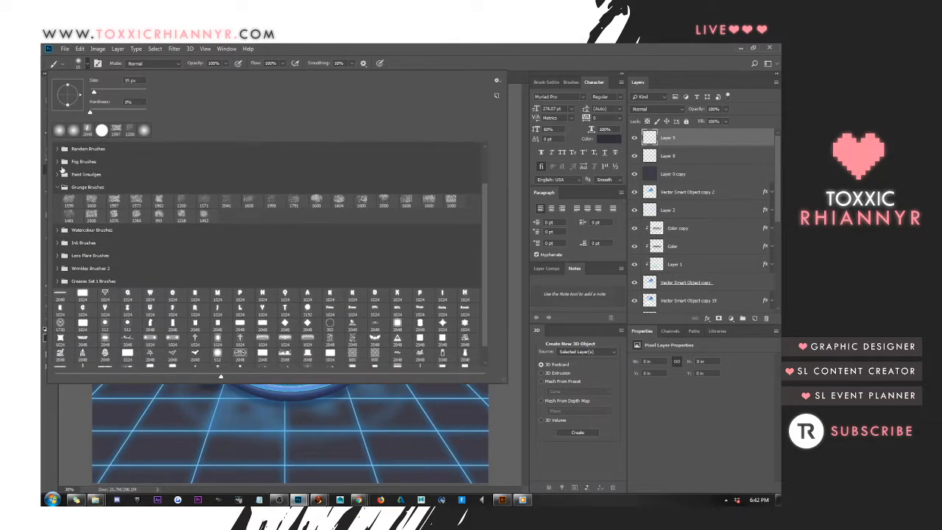
scroll(57, 156, down, 2)
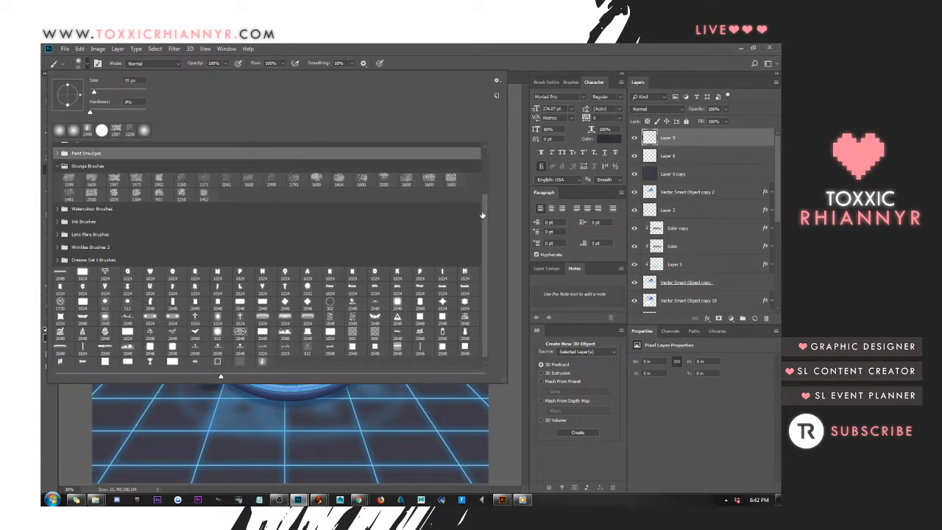
scroll(486, 181, up, 5)
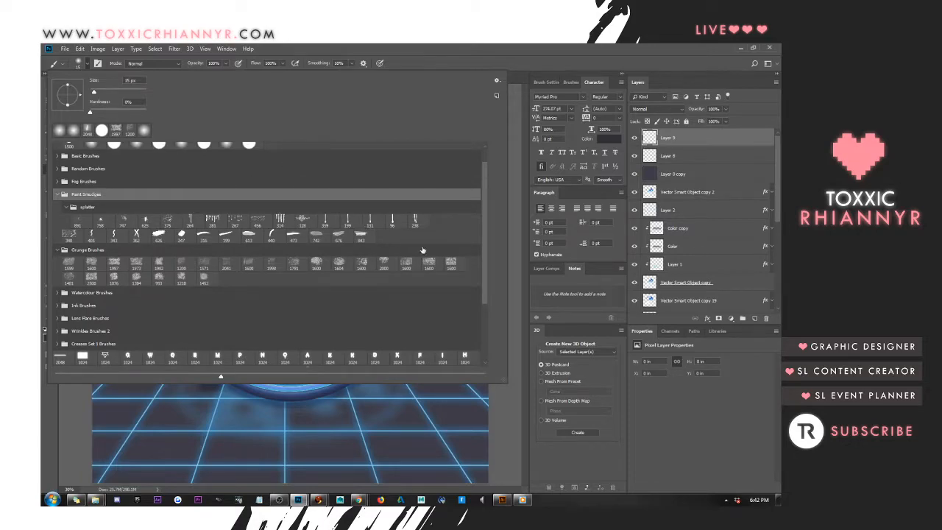
scroll(489, 187, up, 2)
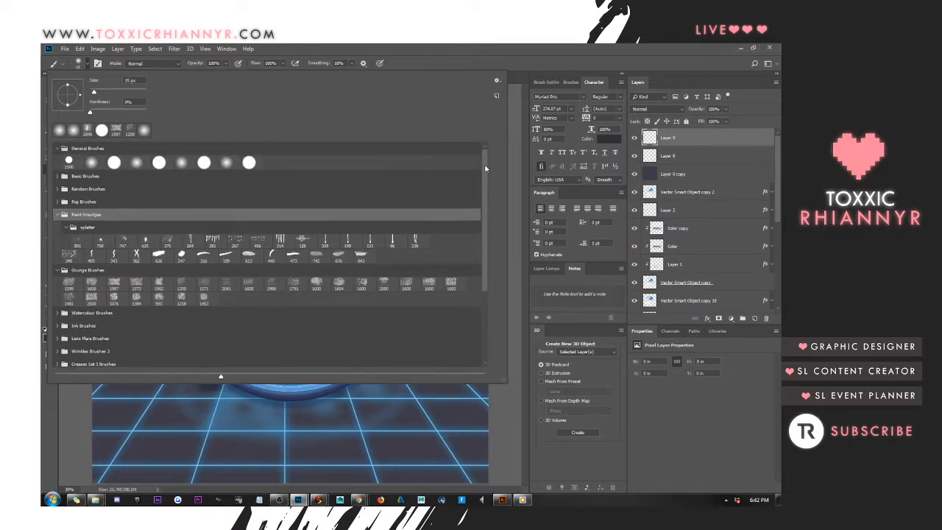
click(58, 213)
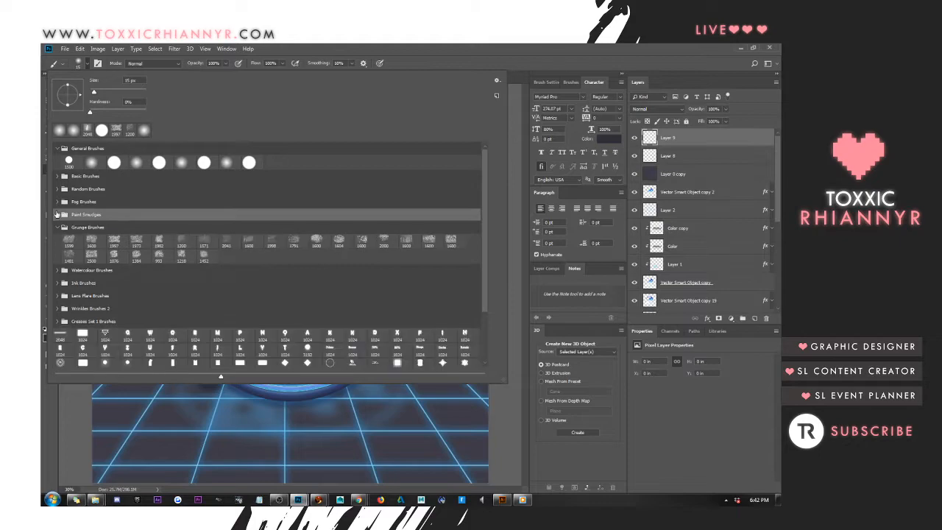
click(114, 201)
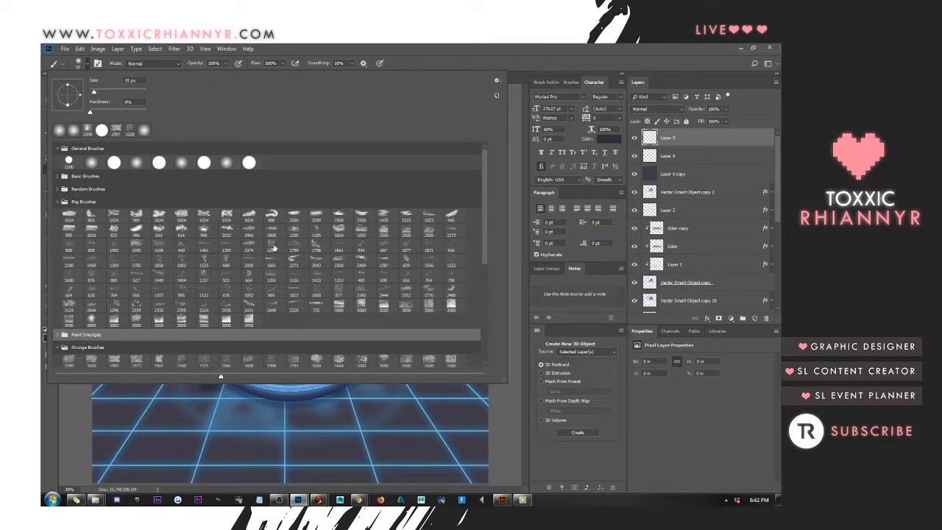
click(295, 247)
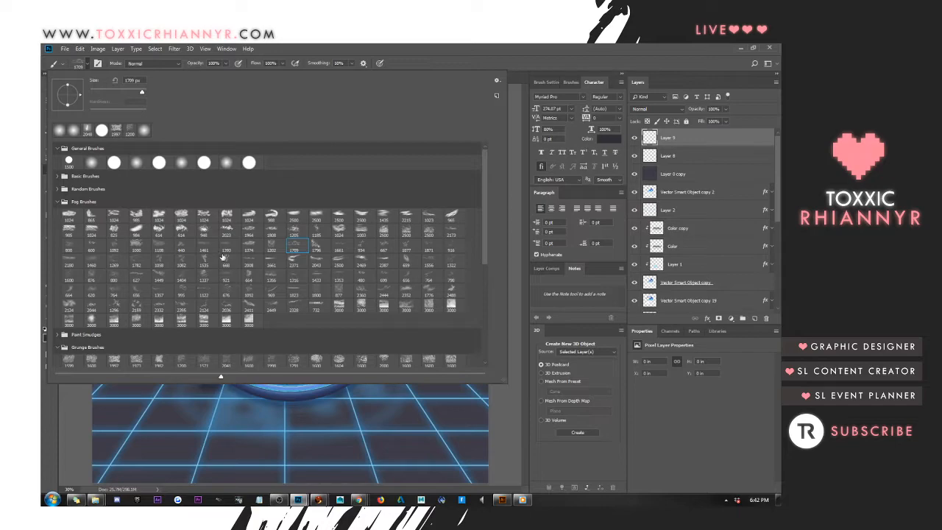
click(113, 278)
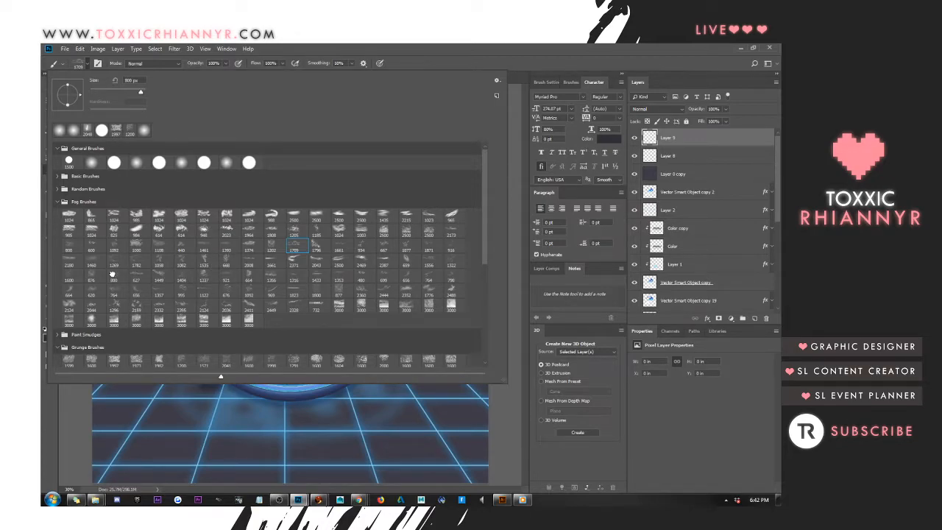
click(296, 244)
click(382, 59)
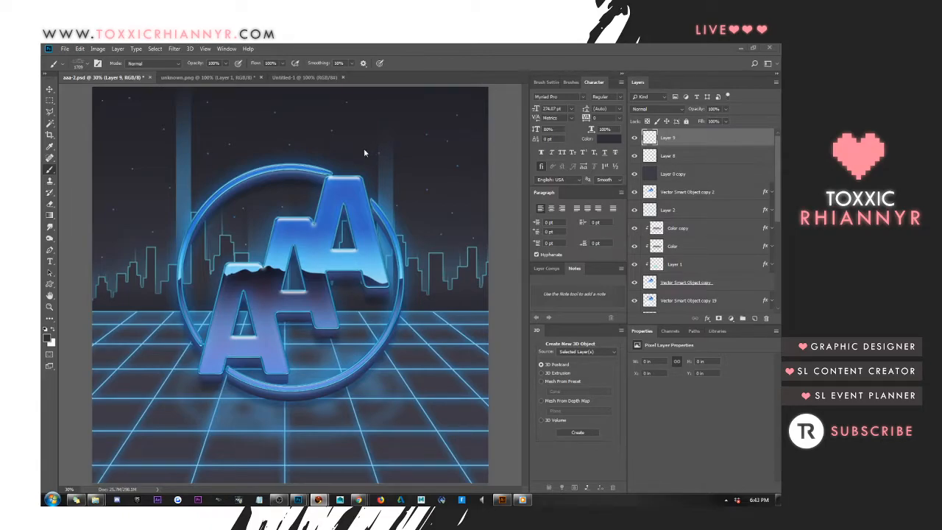
Try stamping fog across the sky in dark purple #242234, sampled from the dark part of the logo
click(47, 338)
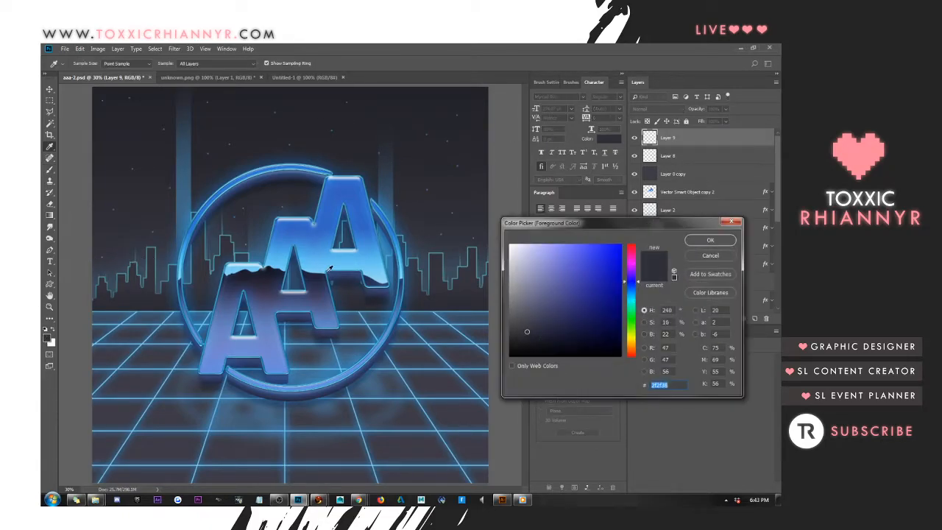
click(271, 278)
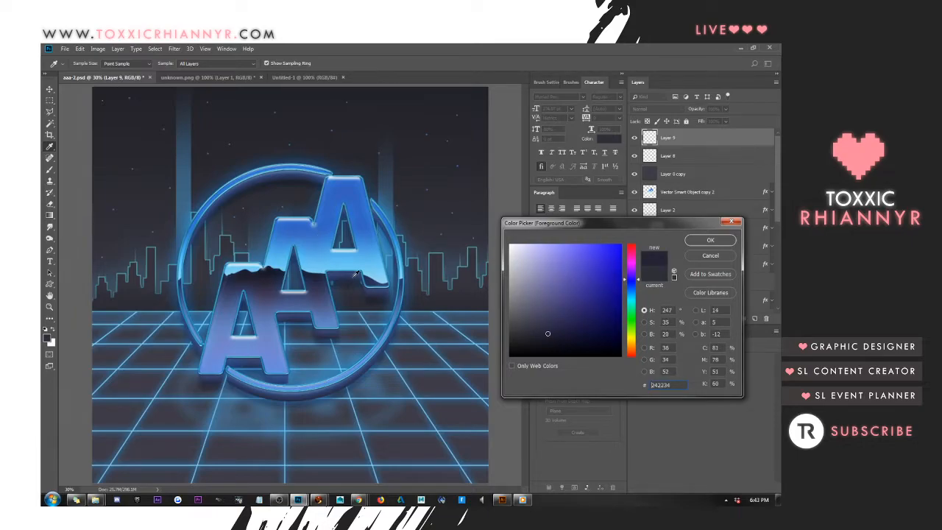
click(711, 240)
click(371, 142)
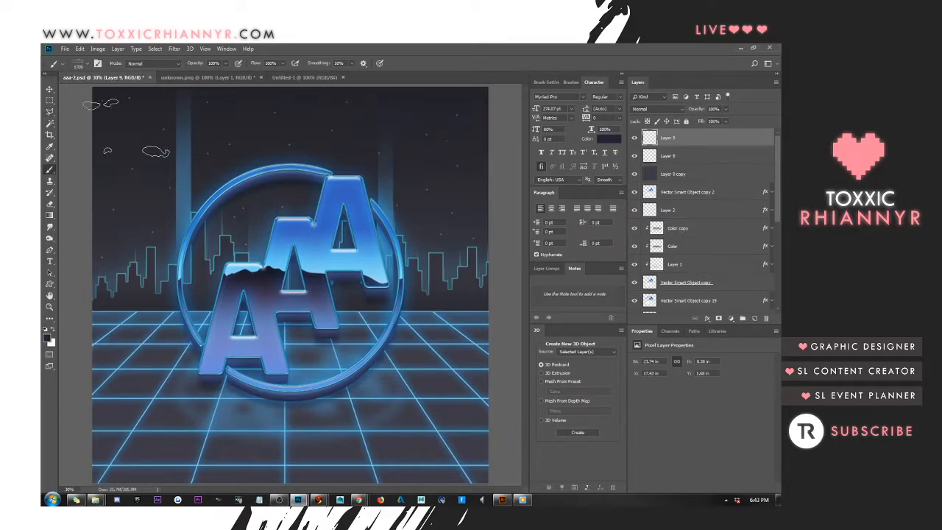
click(162, 199)
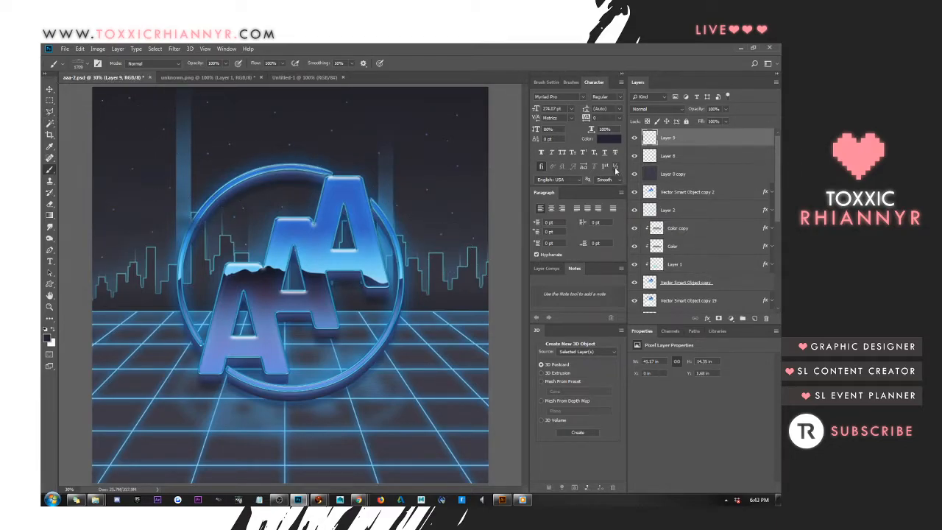
Replace the dark fog layer with a new blank layer and set the foreground colour to muted blue #3f6b8b, sampled beside the ring
key(Delete)
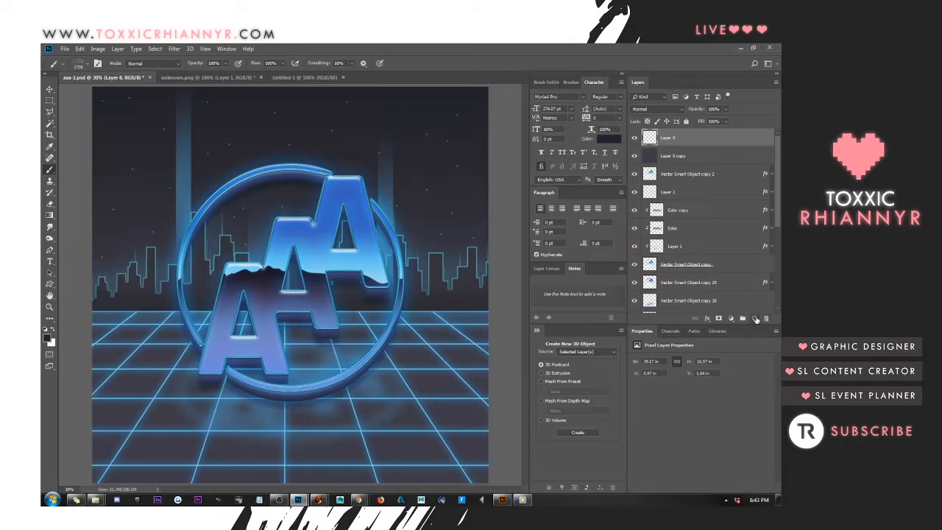
click(755, 318)
key(i)
click(47, 337)
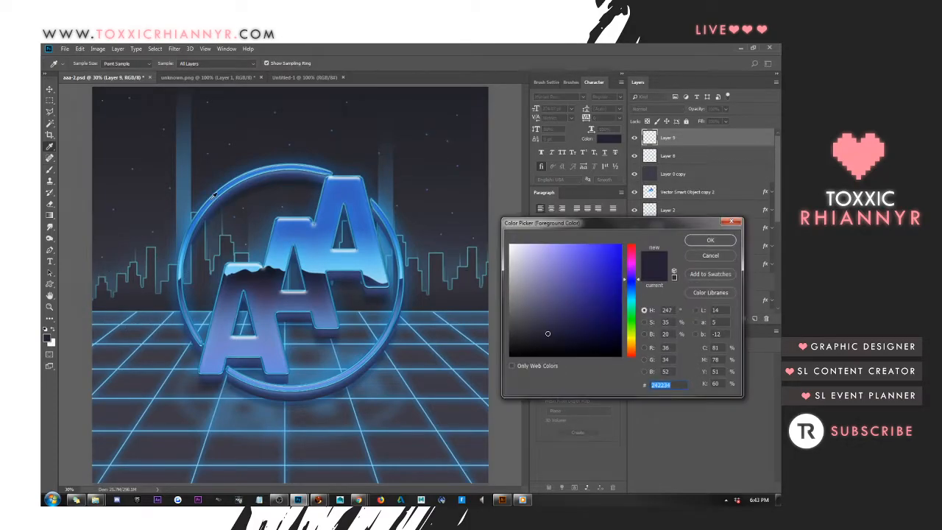
click(190, 201)
click(711, 240)
Stamp blue fog clouds across the sky on both sides of the logo with the 1709 px fog brush
key(b)
click(348, 138)
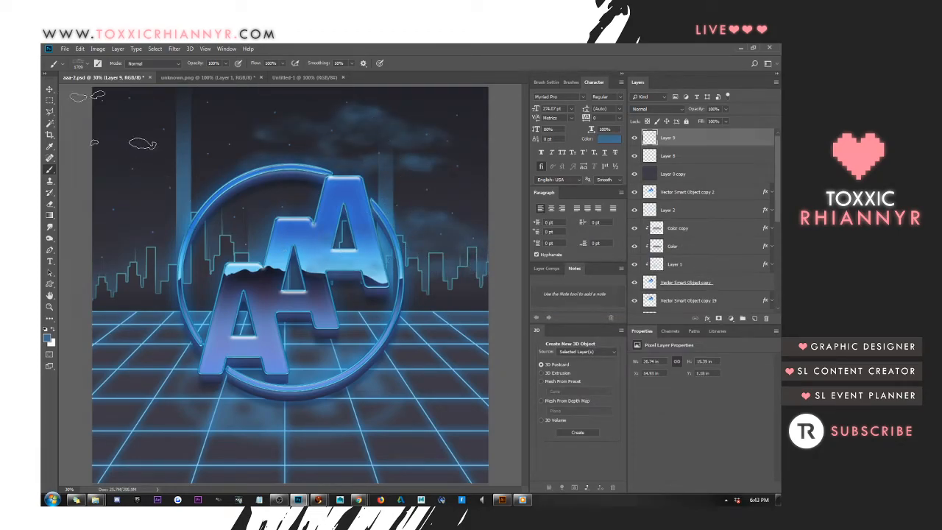
click(115, 120)
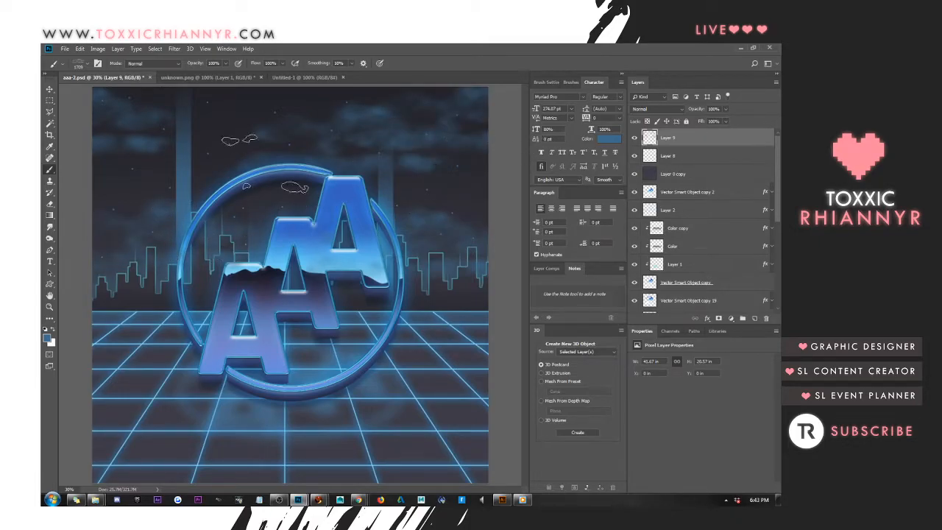
Set the foreground colour to purple #454163, sampled from the lettering, and stamp purple fog among the blue clouds
click(46, 337)
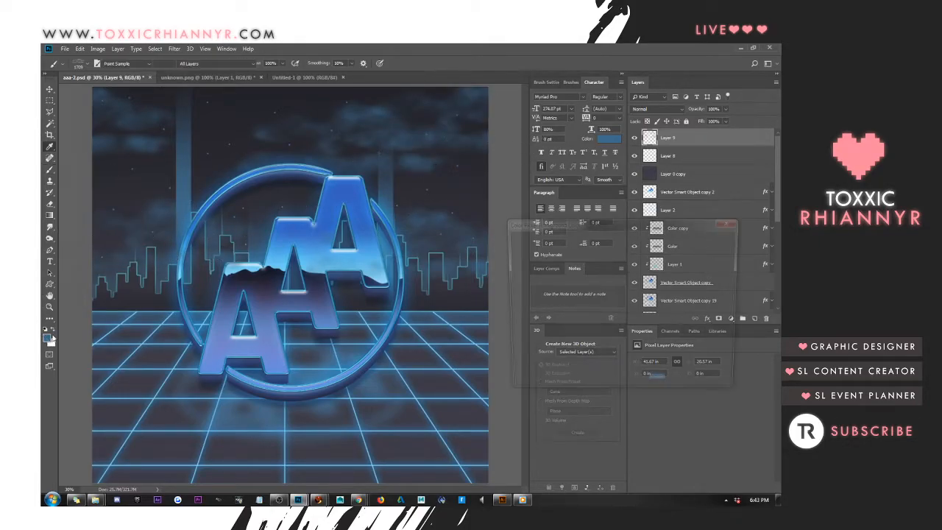
click(263, 299)
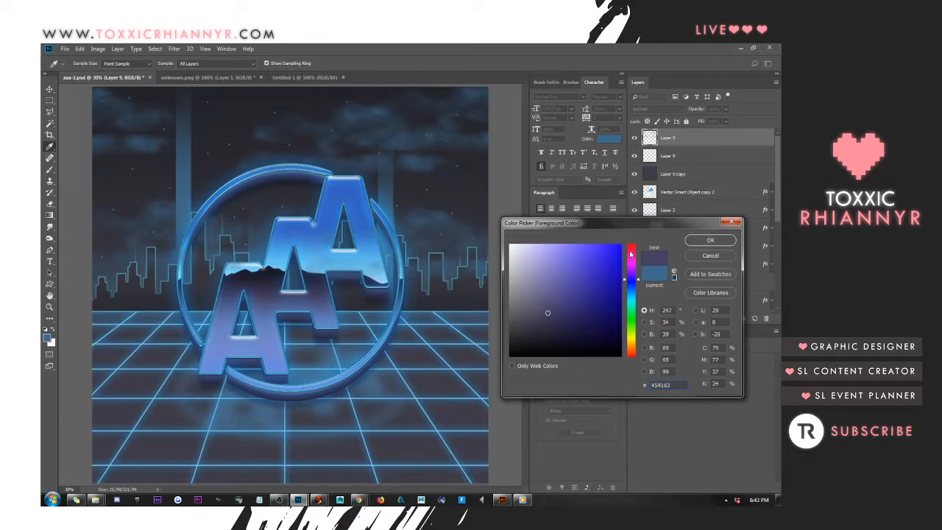
click(711, 241)
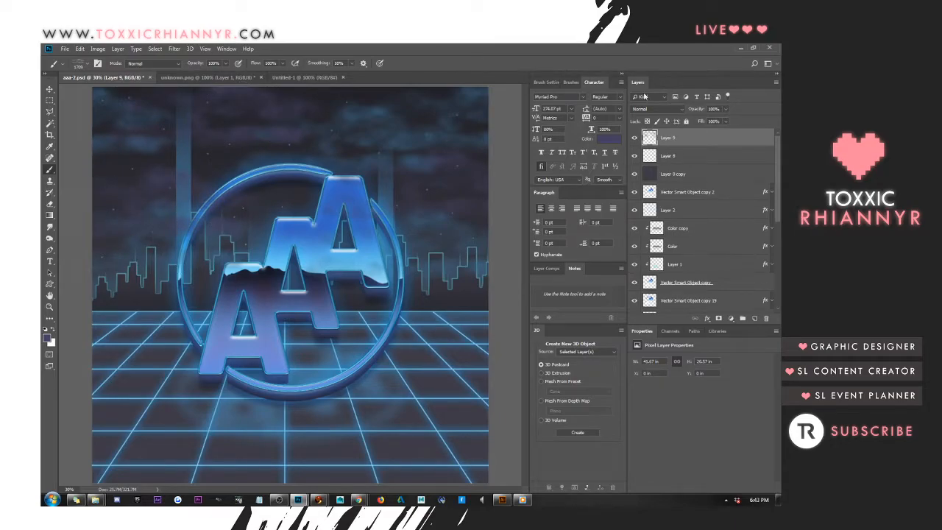
Try several blend modes on the fog layer and settle on Lighter Color
click(644, 111)
click(638, 117)
key(Down)
key(Down)
key(Down)
key(Down)
key(Down)
key(Down)
key(Down)
key(Down)
key(Down)
key(Down)
key(Down)
key(Down)
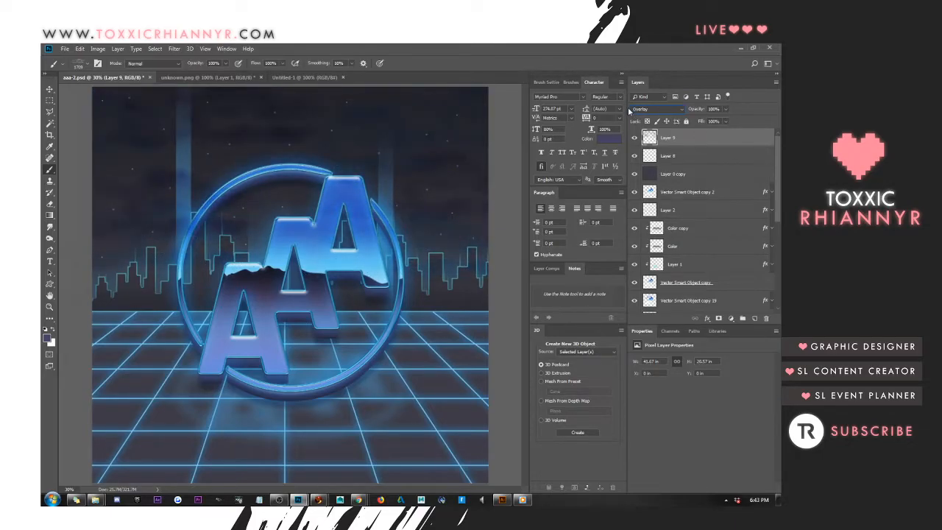
key(Up)
key(Up)
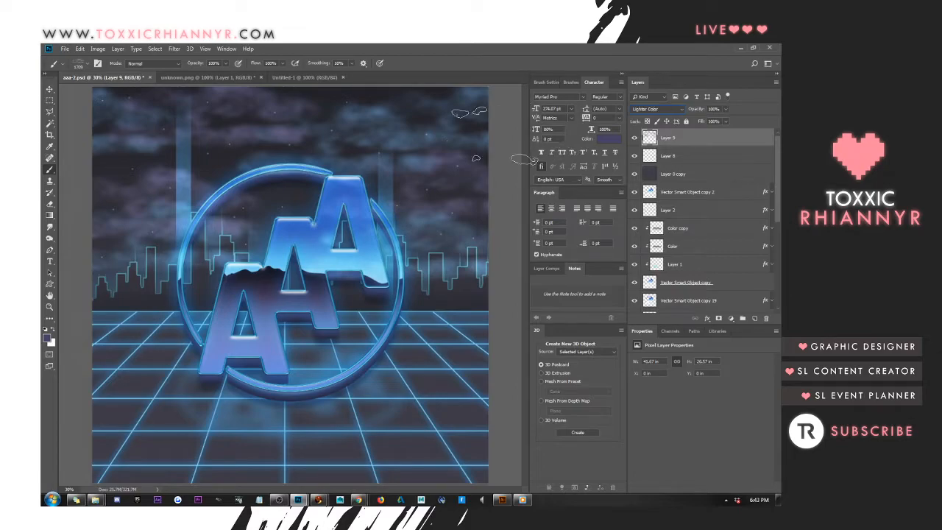
key(Down)
Nudge the fog slightly down with the Move tool and place its layer directly below the visible Vector Smart Object, above Layer 5
click(50, 90)
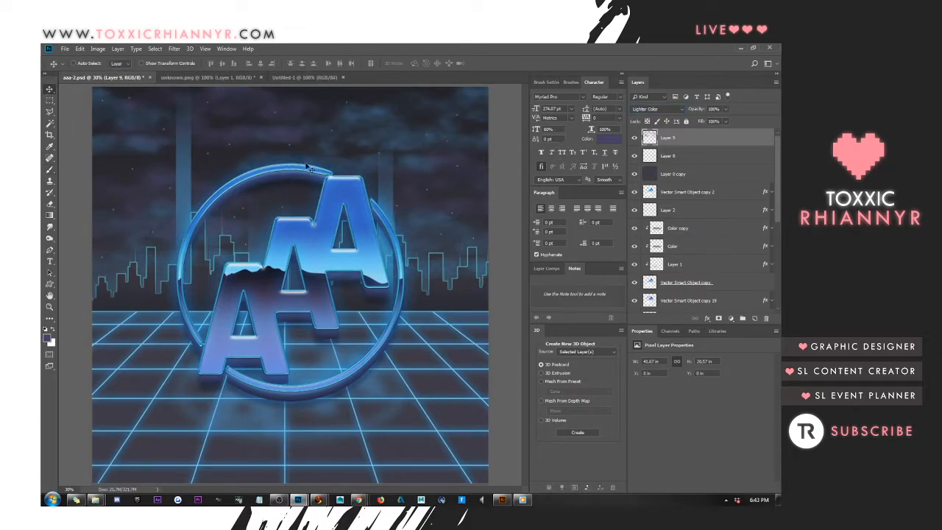
mouse_move(410, 161)
mouse_down()
mouse_move(407, 145)
mouse_move(416, 185)
mouse_move(415, 177)
mouse_up()
drag(703, 145, 670, 199)
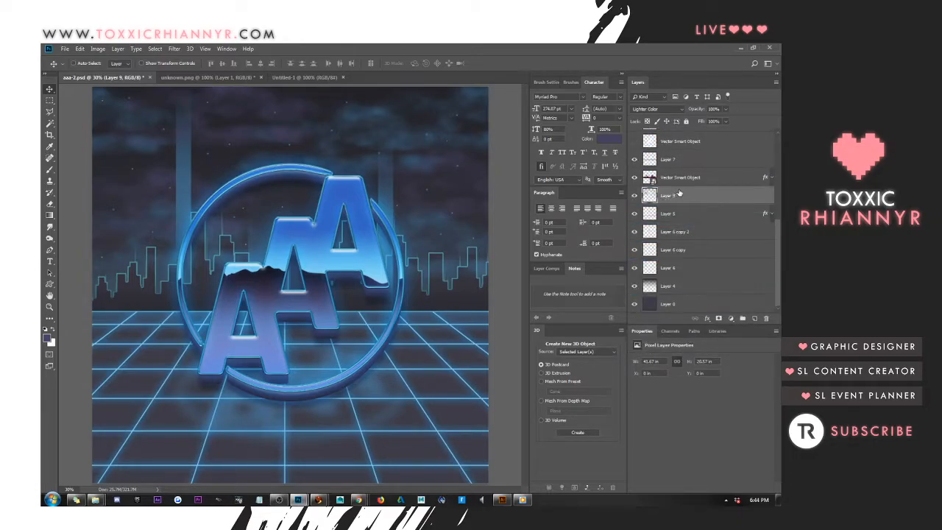
Reapply the last Motion Blur to the fog layer and break up the streaks with the Eraser using the 2023 px fog brush
click(176, 49)
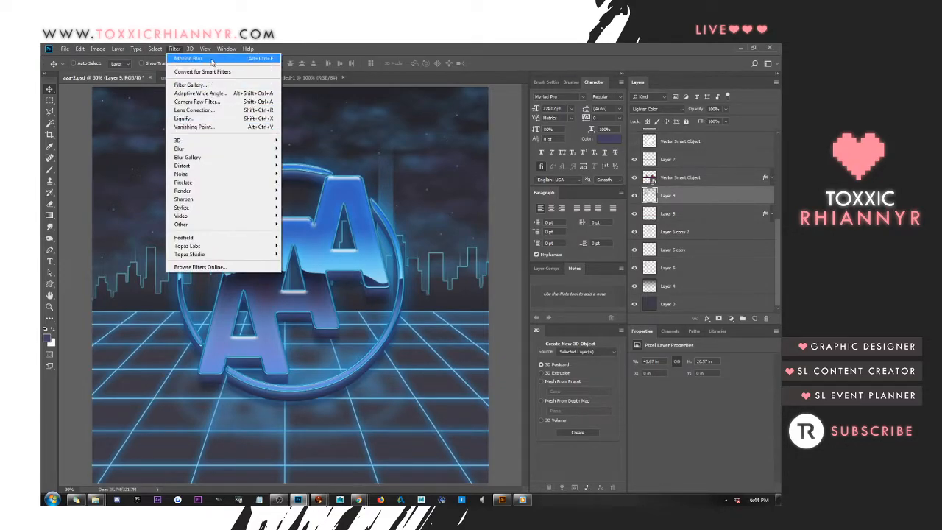
click(214, 59)
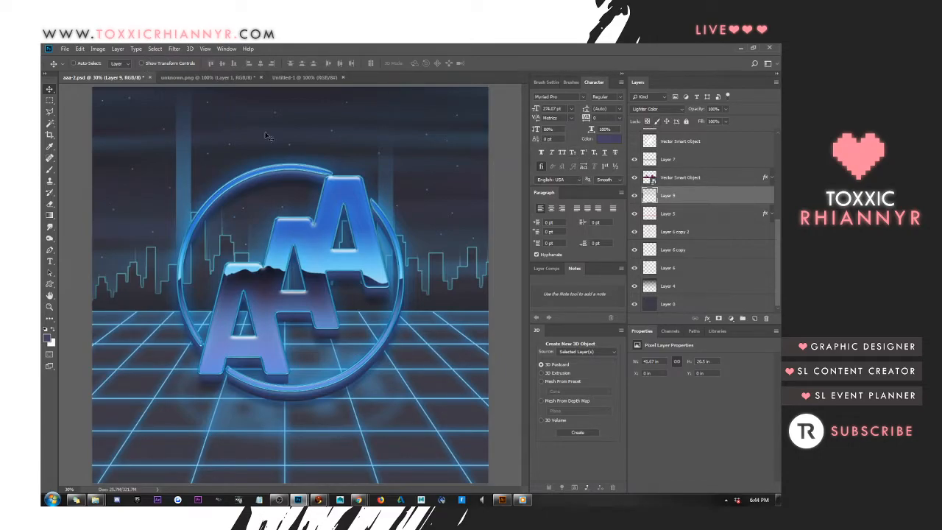
click(50, 205)
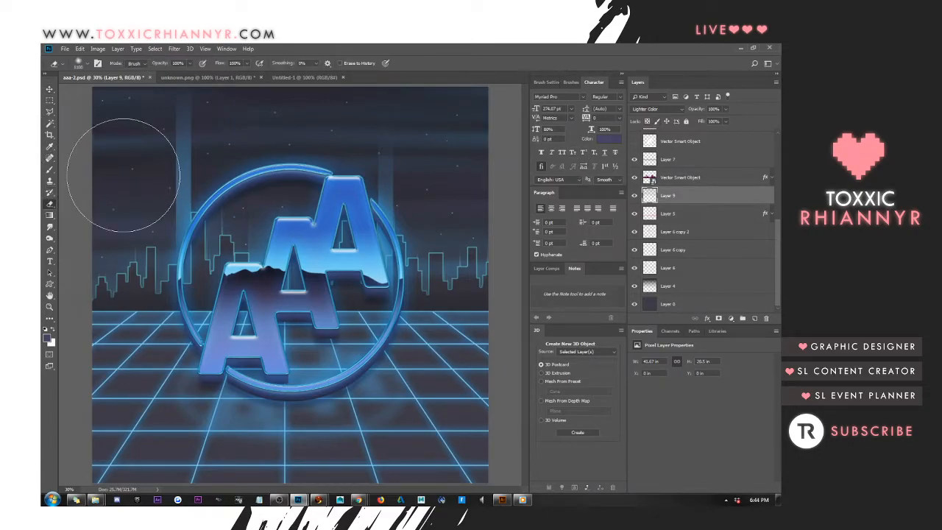
click(89, 65)
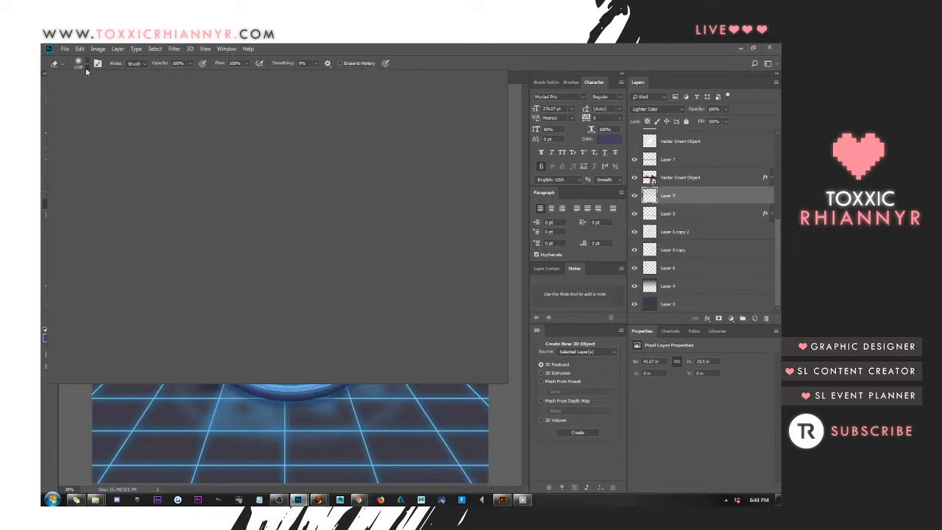
click(230, 232)
click(434, 56)
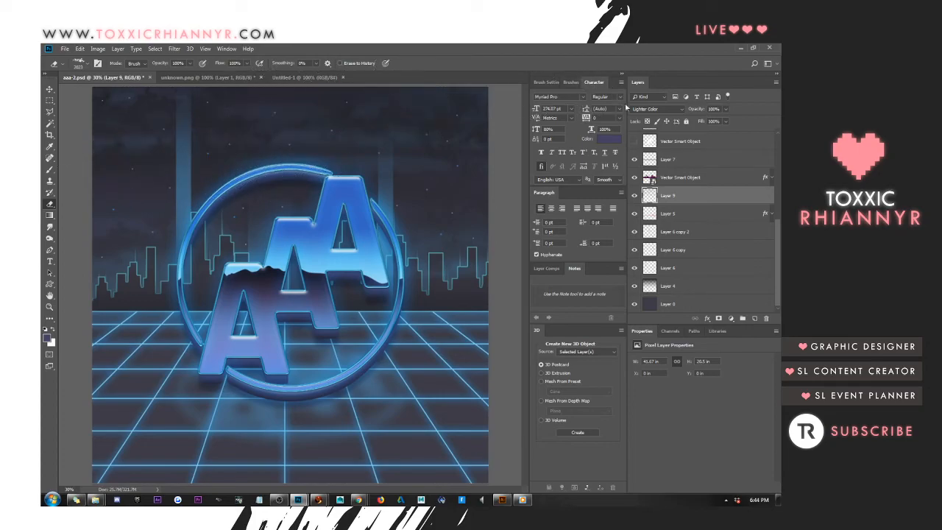
Reduce the fog layer's fill to about half so the clouds stay subtle
click(716, 121)
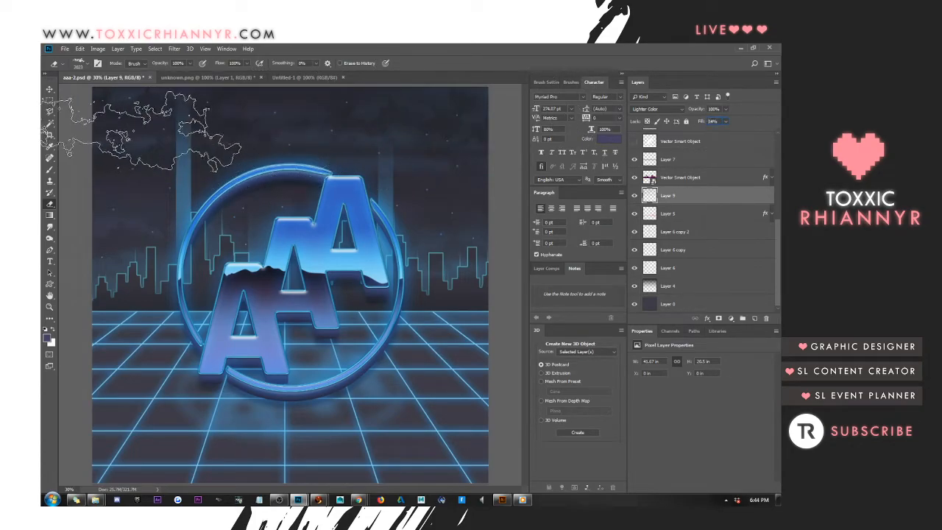
key(Down)
key(Down)
key(Down)
key(Down)
key(Down)
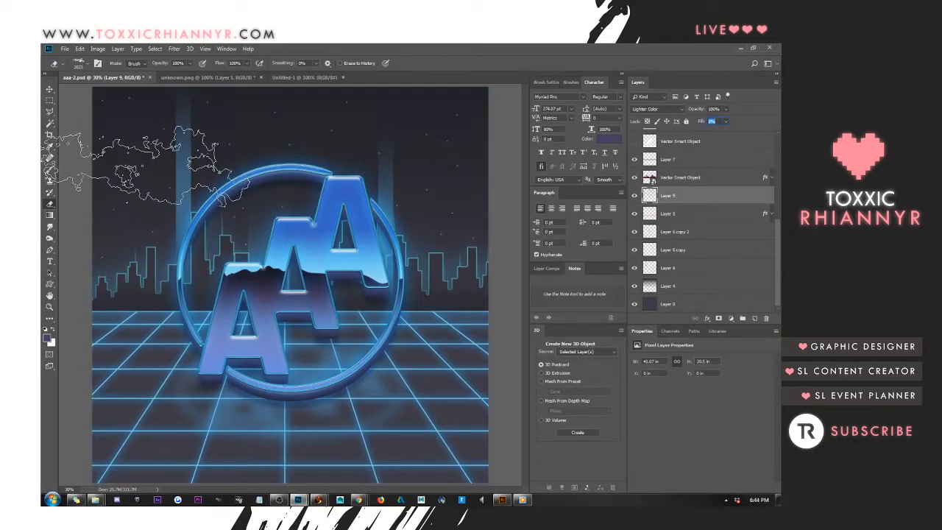
key(Down)
key(Down)
key(Down)
key(Down)
key(Down)
key(Down)
key(Down)
key(Down)
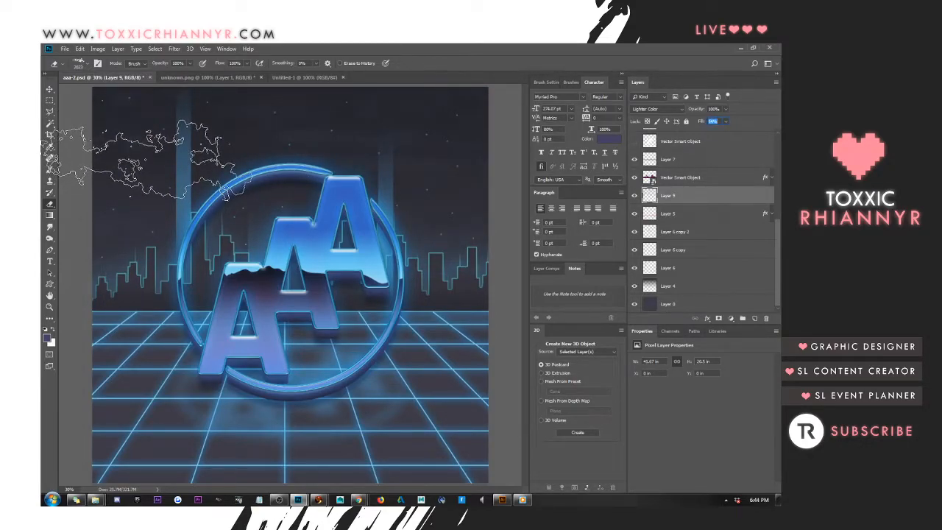
Lower the fog layer's fill a little further to make the clouds fainter
key(Down)
key(Down)
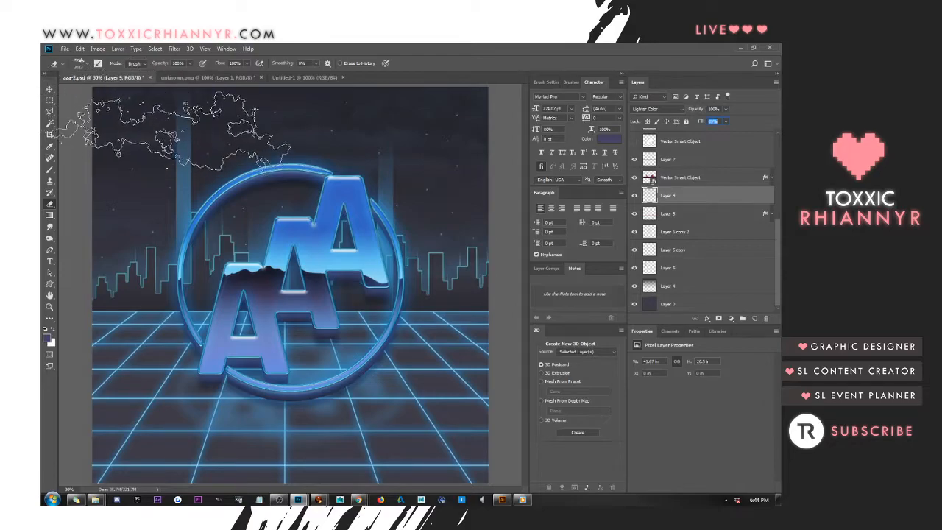
click(50, 88)
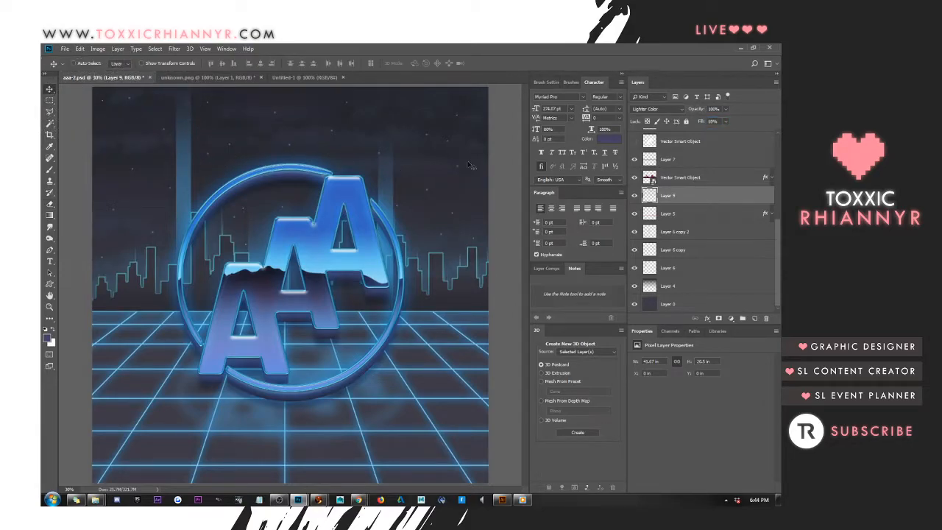
Examine what the lower background layers contribute by toggling the visibility of Layer 6, its copies and the fog layer
click(728, 137)
scroll(704, 173, up, 5)
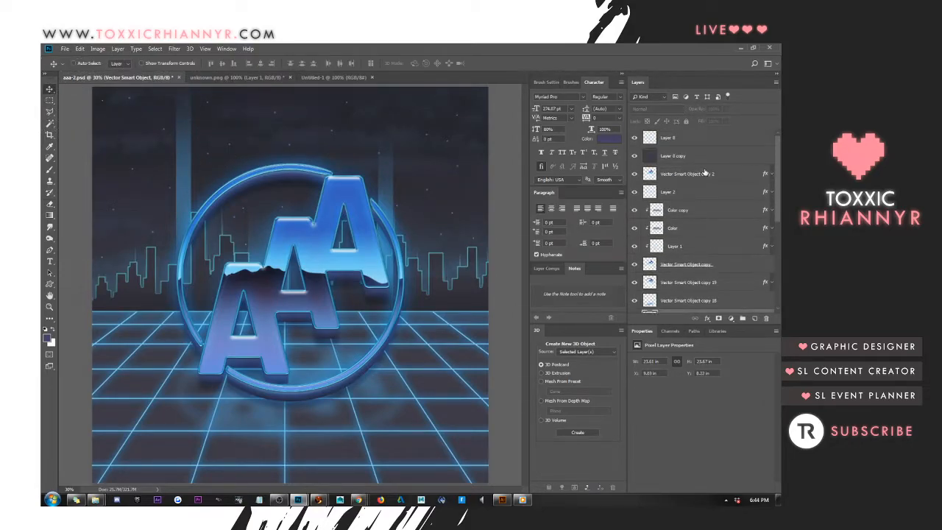
click(687, 147)
scroll(690, 169, down, 5)
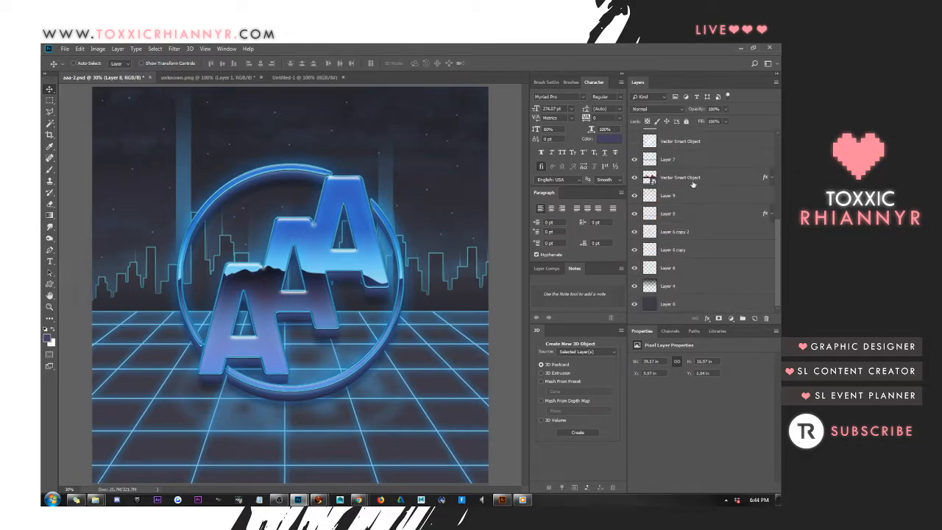
right_click(432, 351)
click(446, 355)
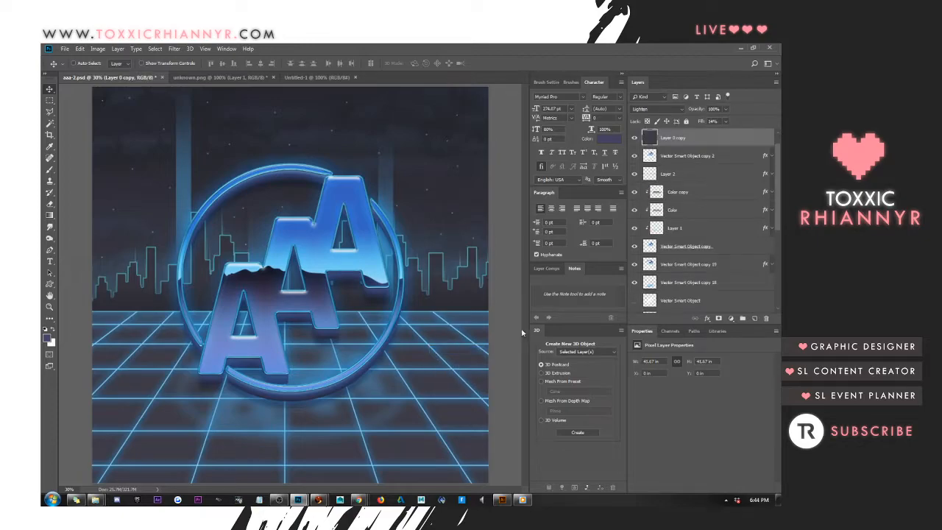
scroll(720, 285, down, 3)
scroll(720, 286, down, 2)
click(696, 286)
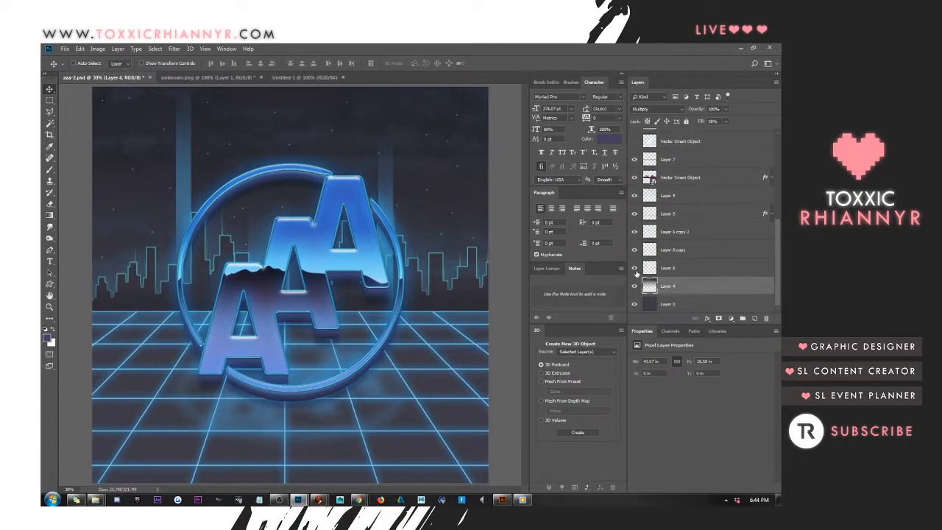
click(637, 270)
click(636, 270)
click(635, 246)
click(635, 213)
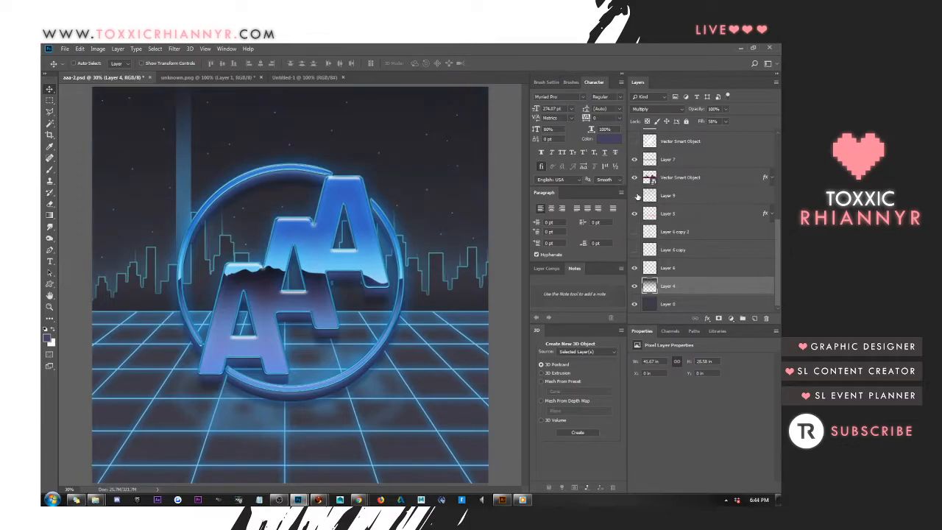
click(636, 196)
click(634, 250)
Check Layer 7, Layer 2 and Layer 5 by switching their visibility to identify the layer holding the grid lines
scroll(691, 246, up, 2)
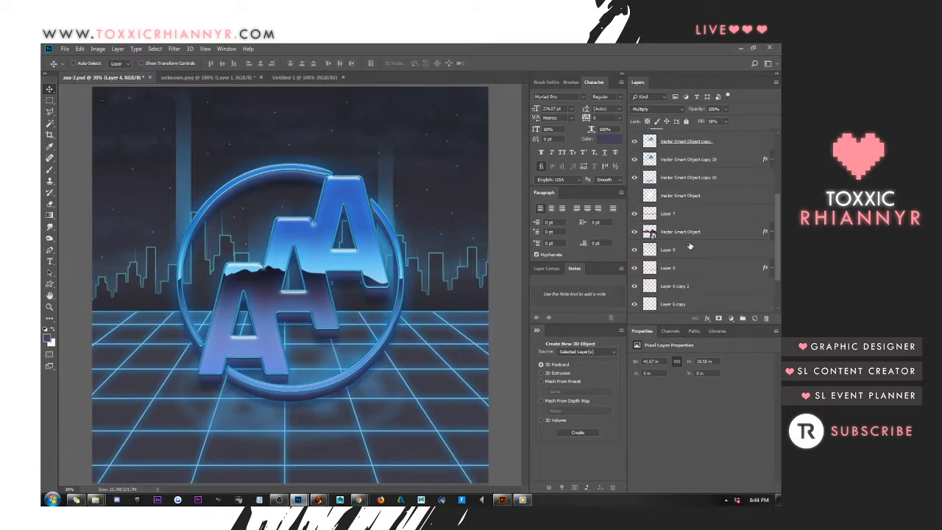
click(635, 215)
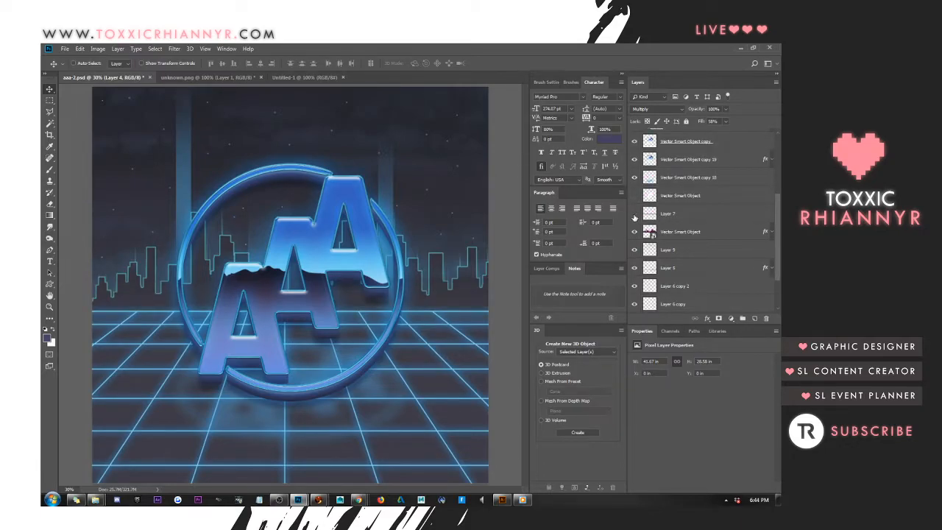
click(635, 215)
click(669, 215)
scroll(670, 215, up, 4)
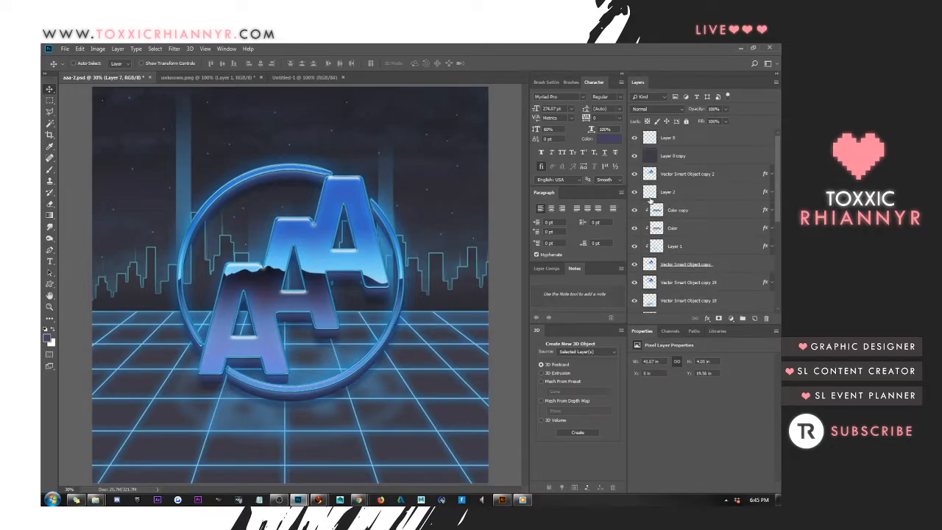
click(634, 193)
click(634, 192)
scroll(649, 204, down, 6)
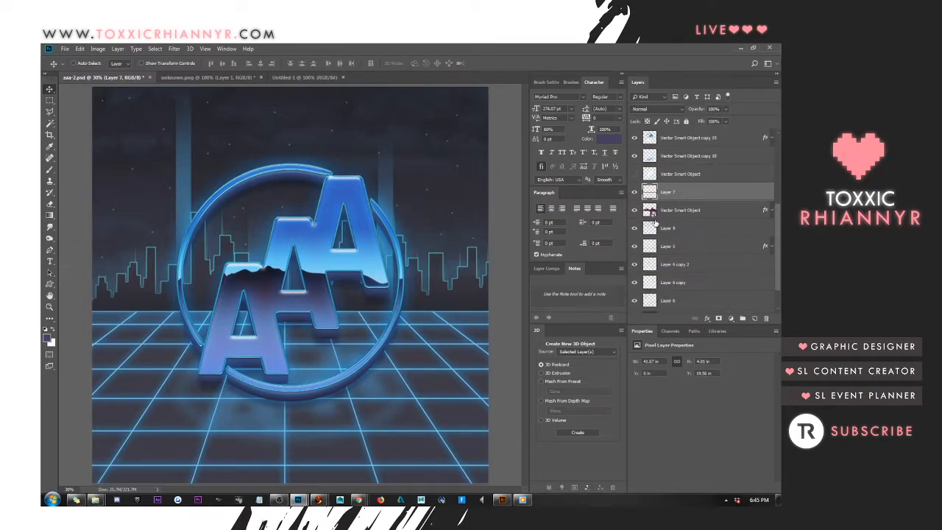
scroll(655, 222, up, 1)
scroll(679, 244, down, 3)
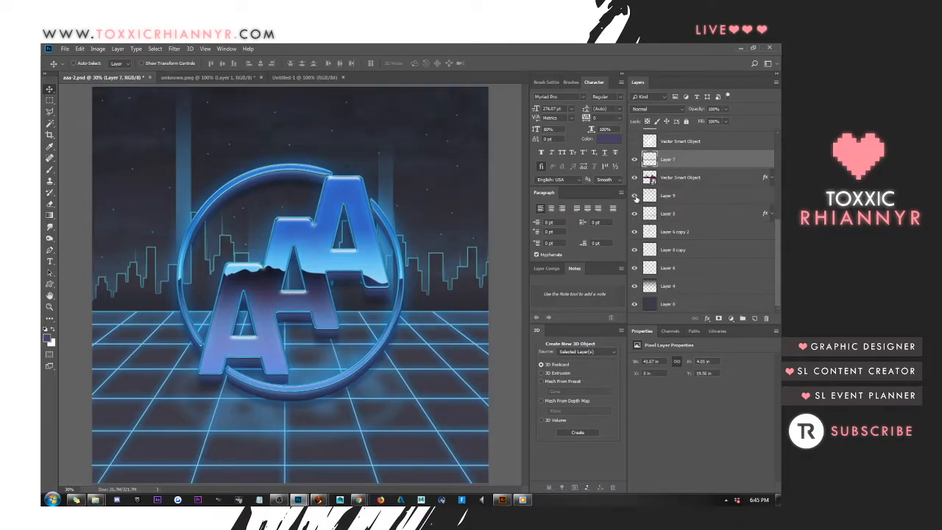
scroll(650, 213, up, 3)
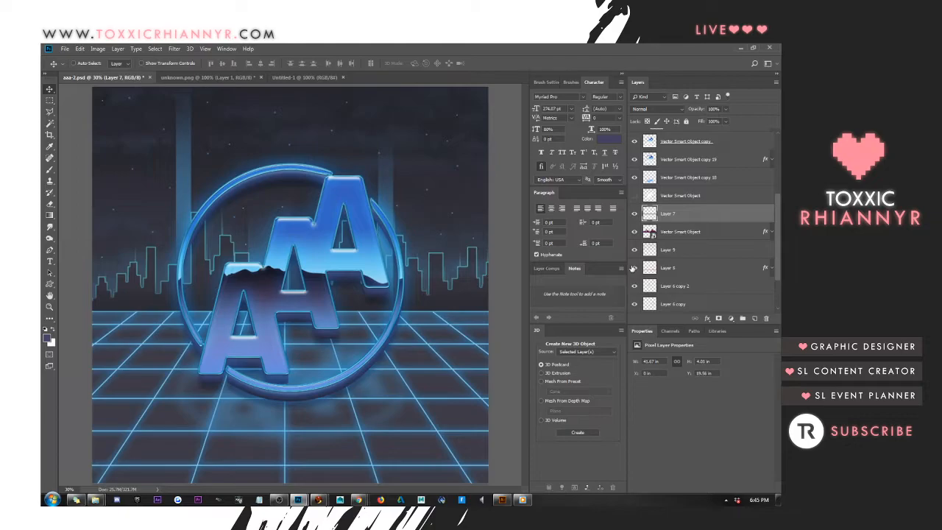
click(635, 268)
click(634, 268)
click(714, 268)
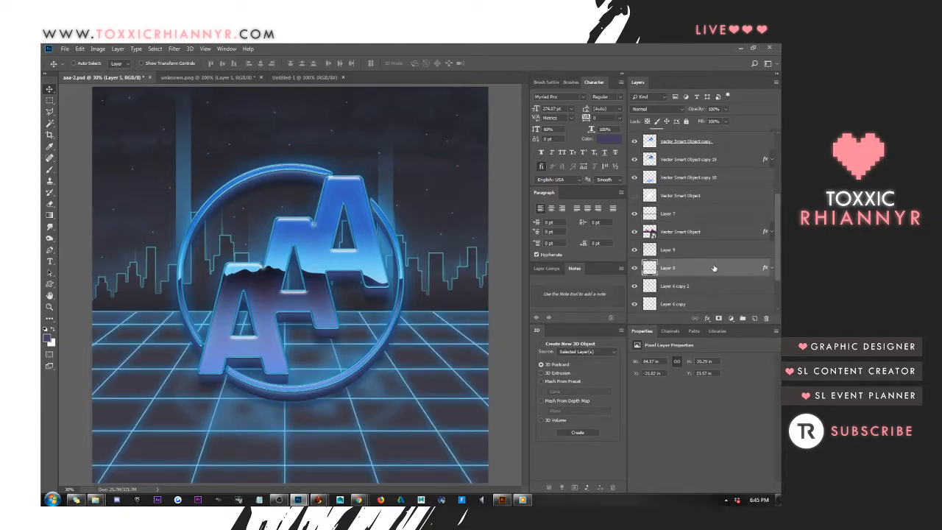
Load the Layer 5 grid lines as a selection on a new layer above it and set the foreground color to light blue c0ecff
ctrl+click(649, 270)
click(754, 319)
click(48, 337)
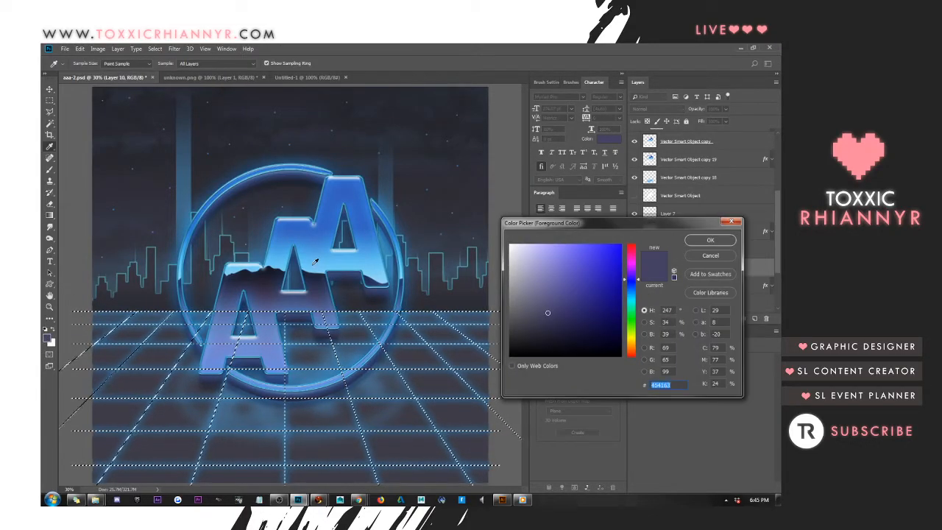
click(387, 277)
drag(549, 262, 537, 233)
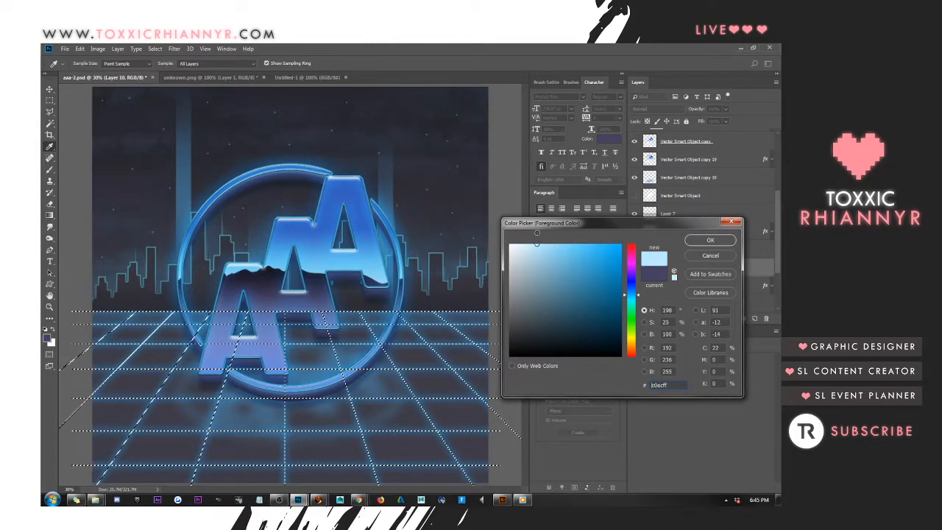
click(707, 240)
Paint bright highlights on several grid intersections inside the selection with a reduced soft round brush, then deselect
key(b)
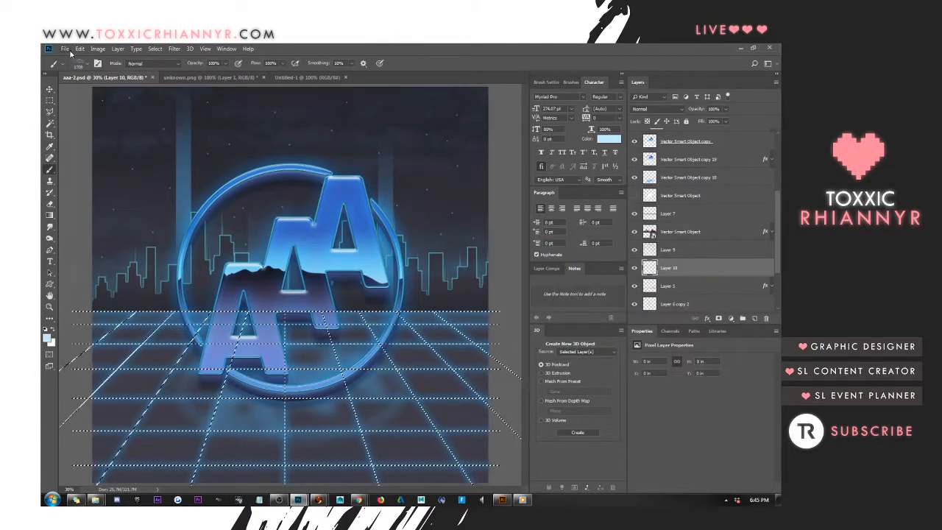
click(89, 65)
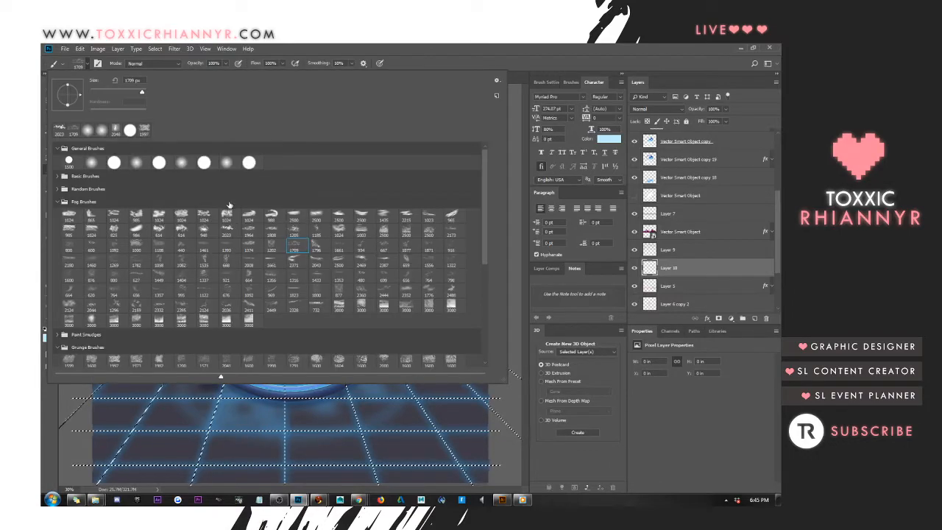
click(138, 390)
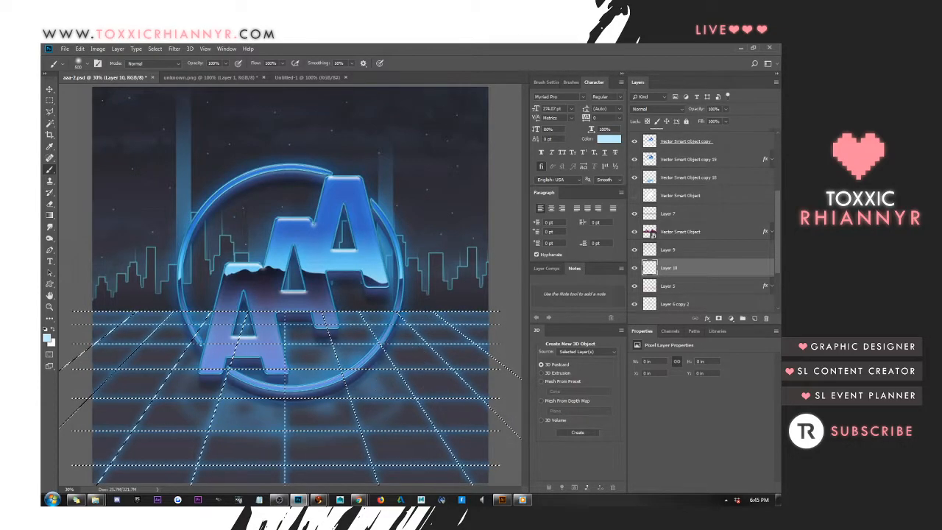
click(398, 371)
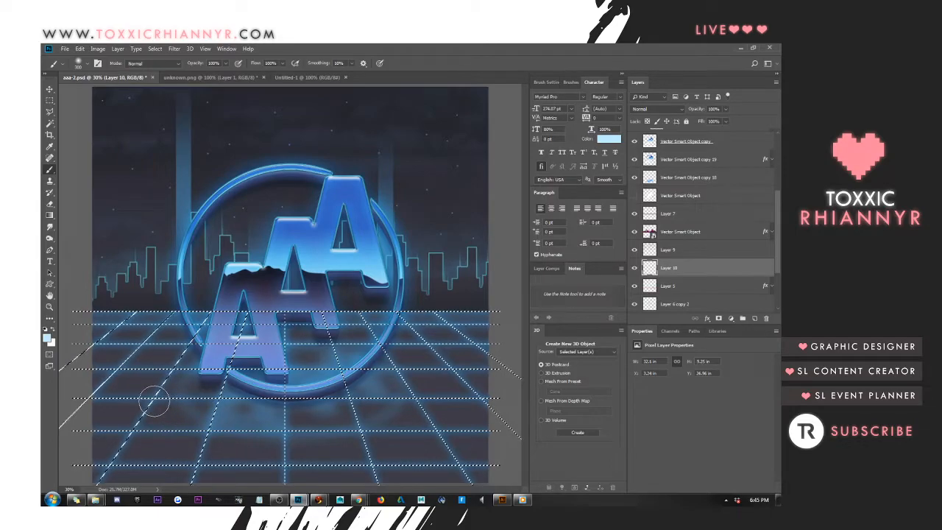
key(bracketleft)
key(bracketleft)
click(433, 432)
key(ctrl+d)
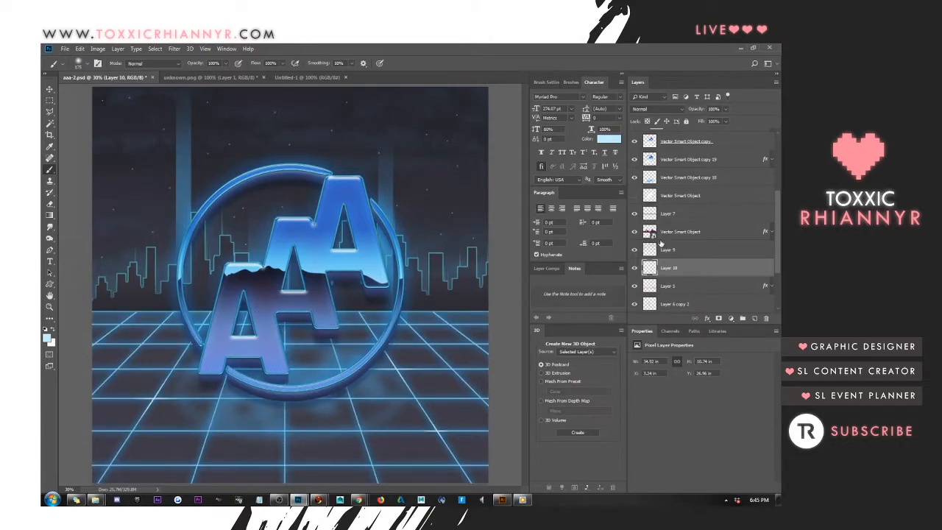
Place the highlight layer directly below Layer 8 and give it an Outer Glow style
drag(672, 274, 681, 168)
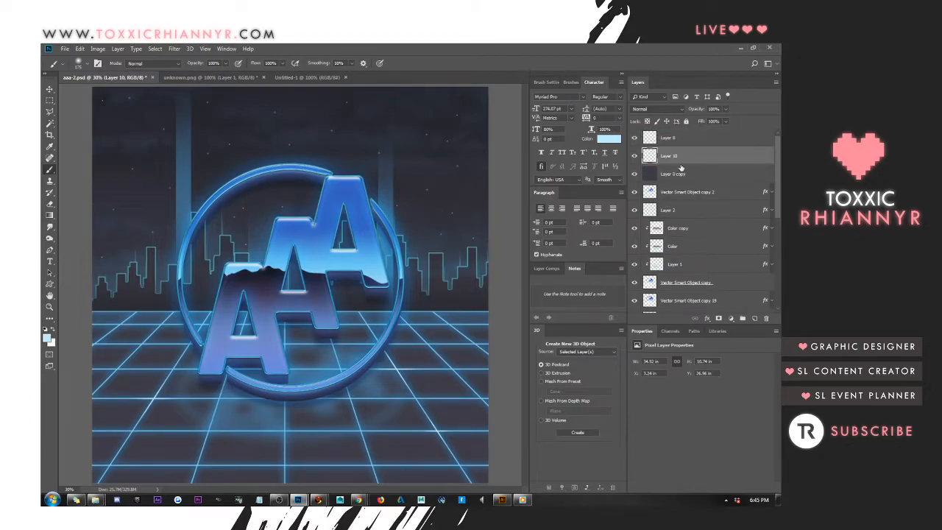
right_click(681, 155)
click(652, 150)
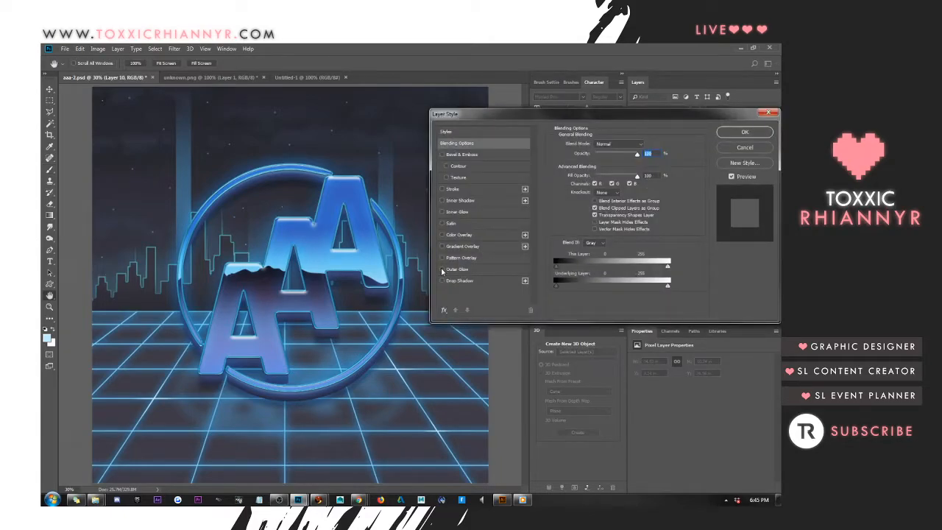
click(442, 270)
click(474, 269)
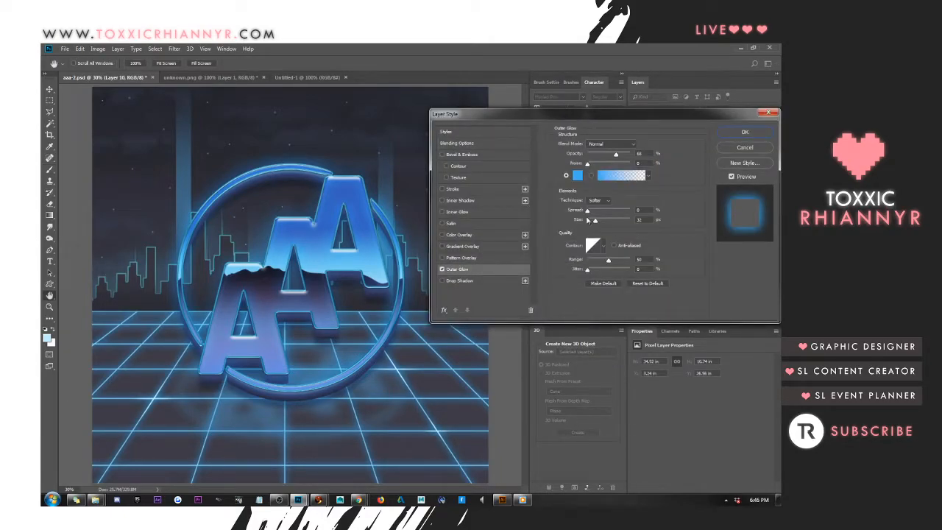
Try a light violet a3a6ff as the outer glow color
click(577, 175)
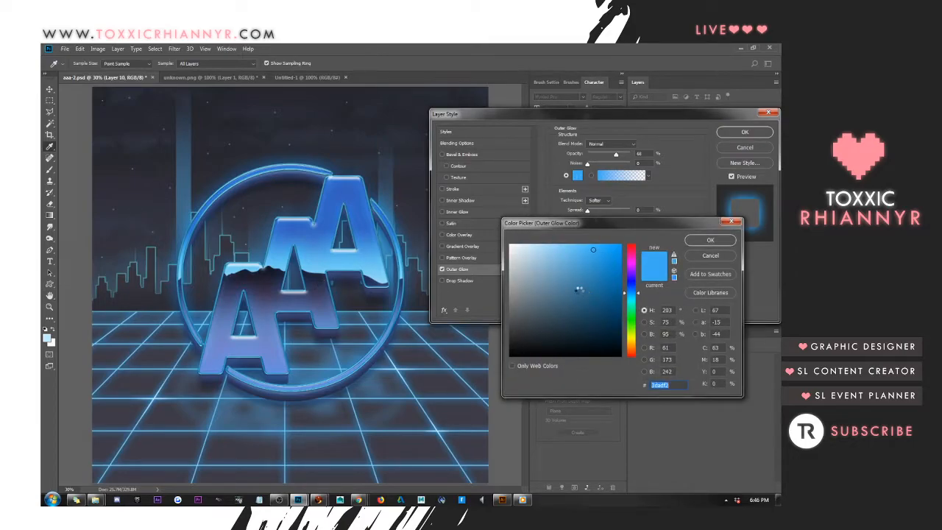
text(2e2f4b)
click(550, 244)
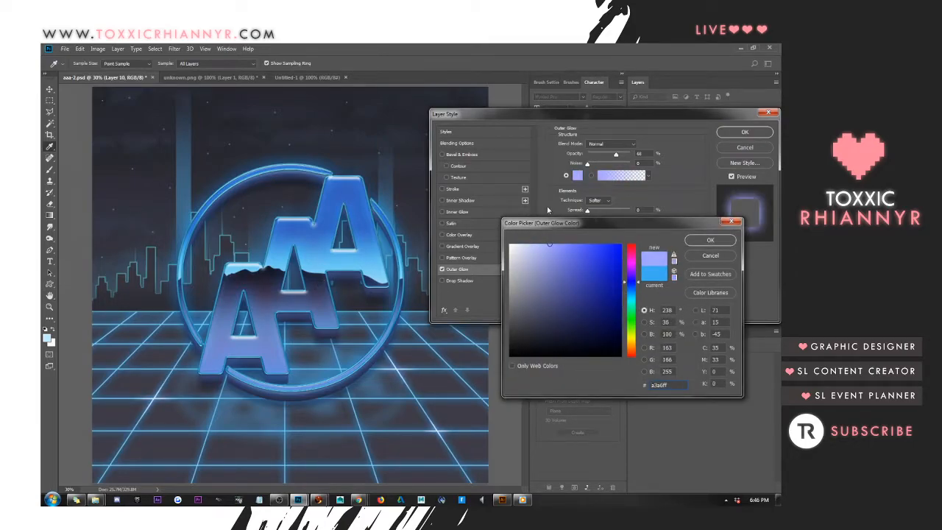
click(714, 242)
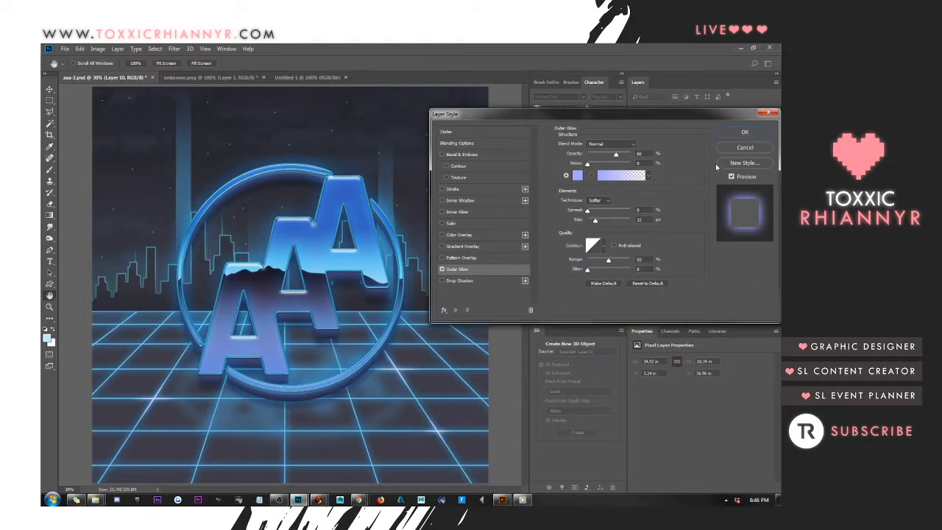
Set the outer glow's opacity to 100% and its color to light blue 9ecdff, and apply the layer style
drag(616, 156, 631, 156)
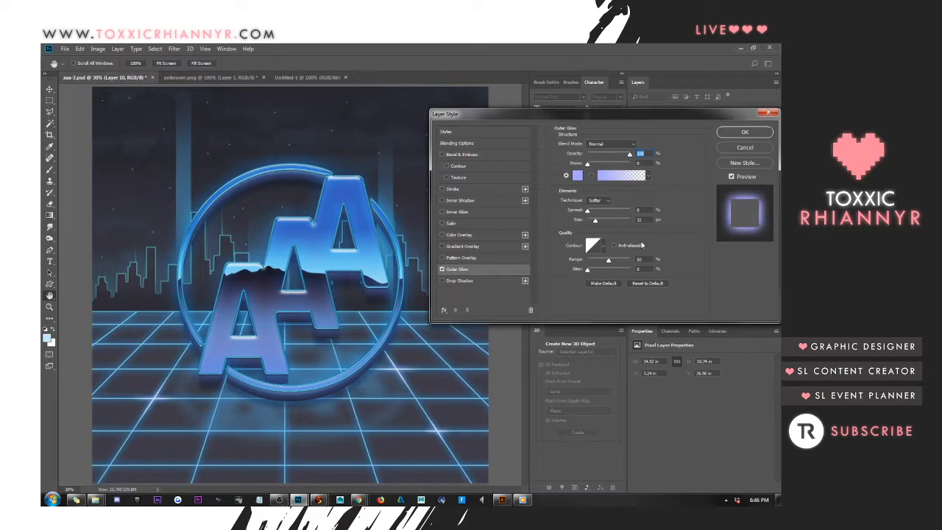
click(574, 176)
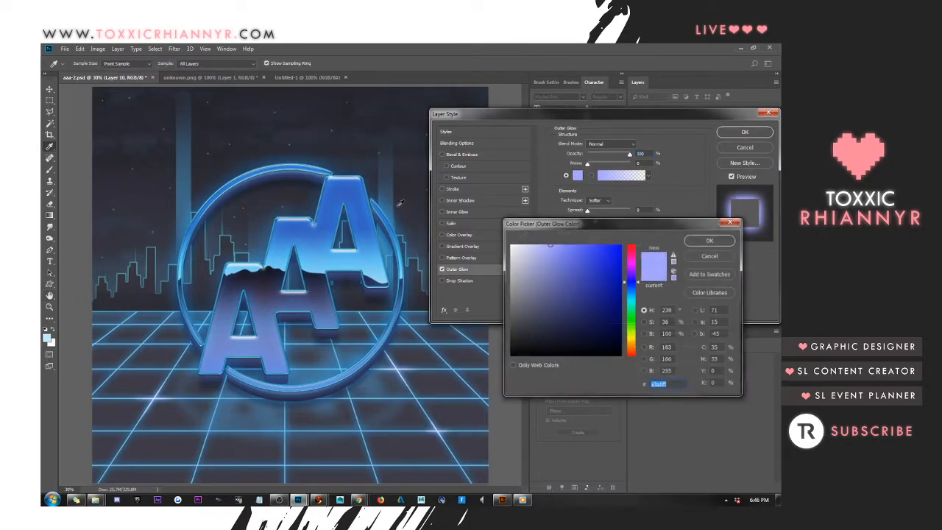
click(372, 242)
drag(584, 277, 551, 209)
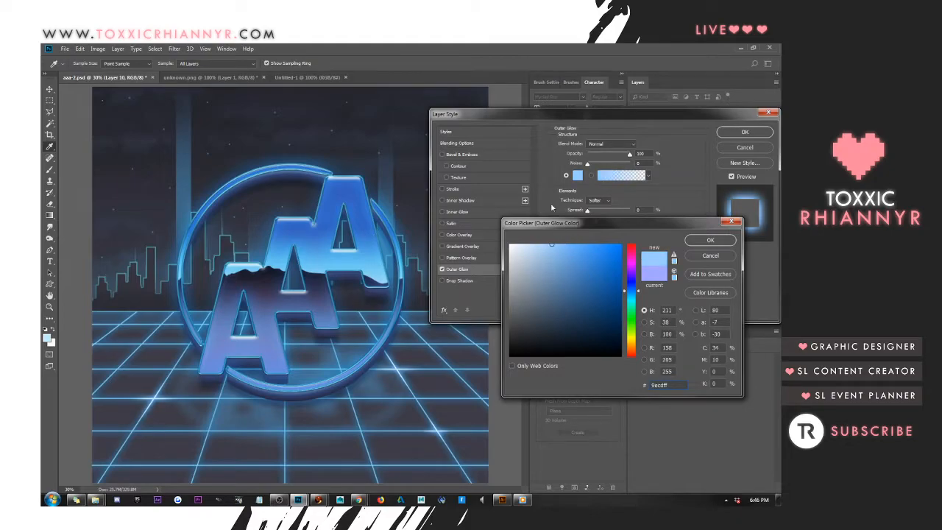
click(711, 241)
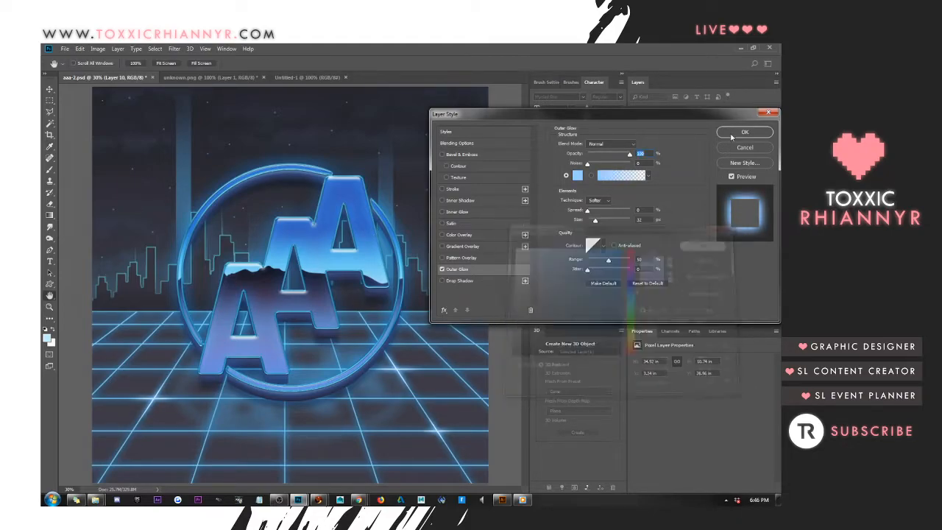
click(744, 132)
key(b)
Duplicate Layer 4, the dark Multiply gradient, and flip the copy vertically
click(50, 89)
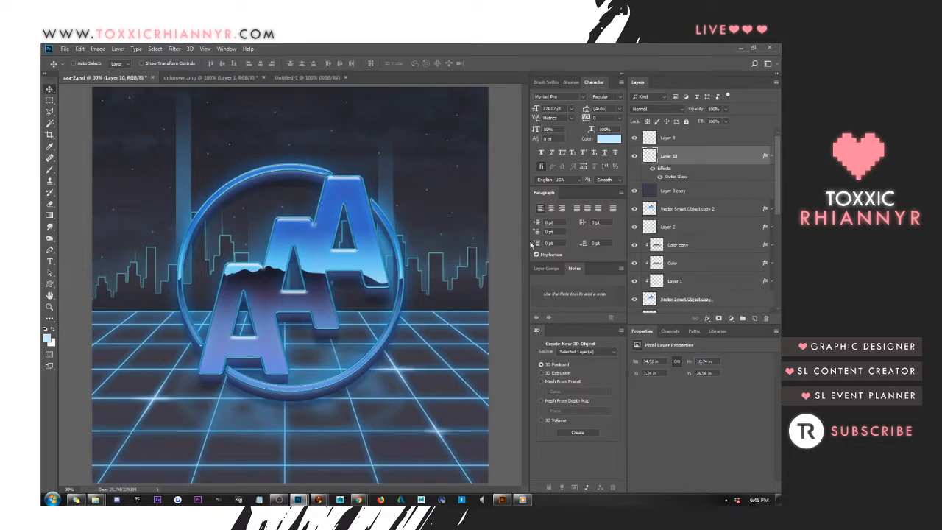
scroll(716, 238, down, 5)
click(709, 302)
click(711, 287)
key(ctrl+j)
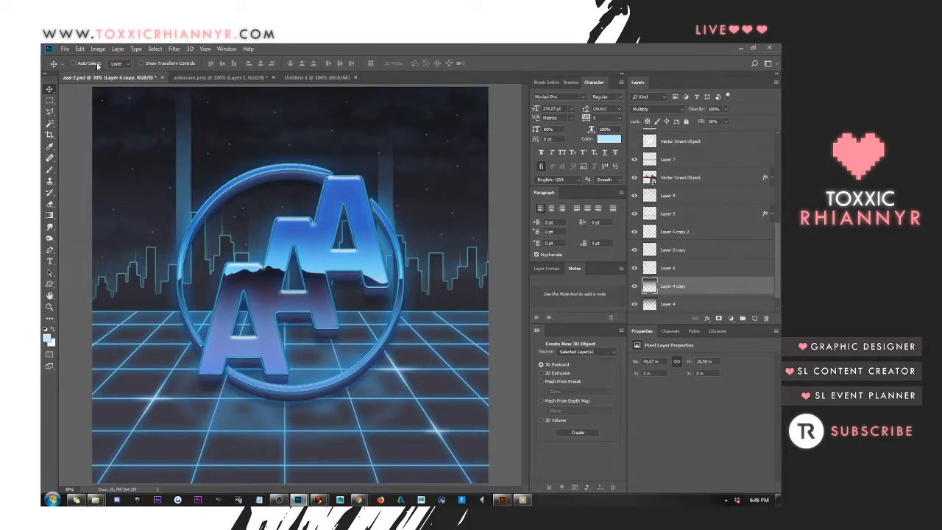
click(79, 49)
mouse_move(121, 245)
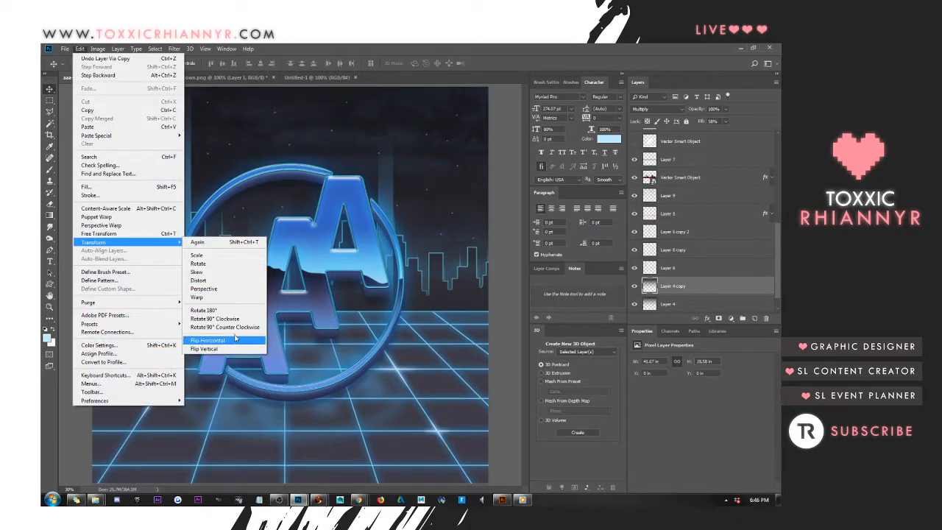
click(214, 342)
Move the gradient copy to the bottom of the canvas and compress it from above to a strip about 10 in tall
drag(305, 186, 289, 433)
key(ctrl+t)
drag(285, 263, 299, 368)
key(Return)
key(ctrl+t)
drag(293, 370, 293, 396)
key(Return)
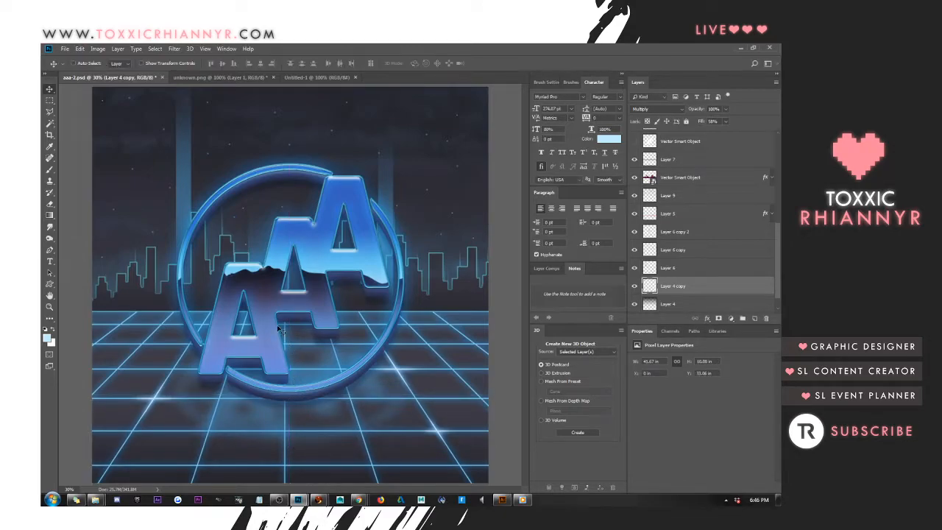
Collapse Layer 10's effects list and select Vector Smart Object copy 18, the blurred logo reflection on the grid
click(716, 179)
scroll(700, 192, up, 5)
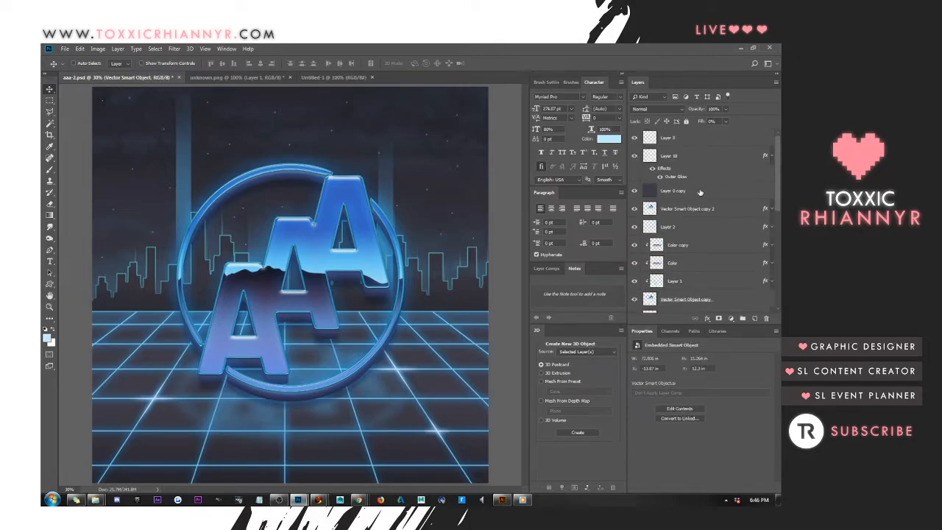
click(696, 142)
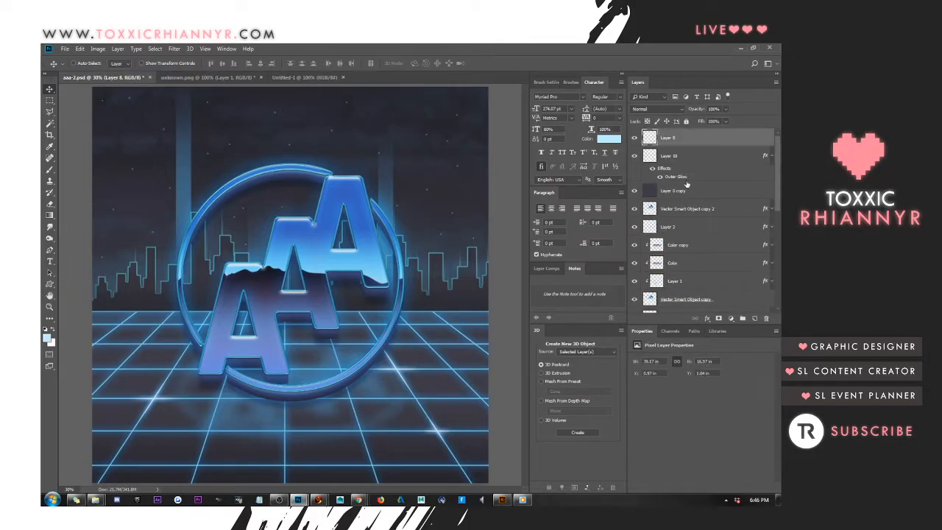
click(769, 155)
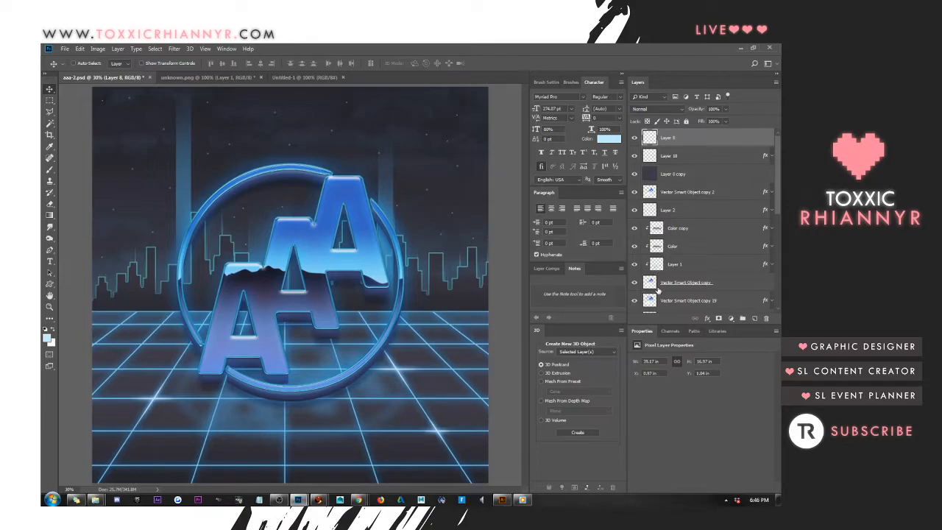
right_click(370, 384)
click(377, 388)
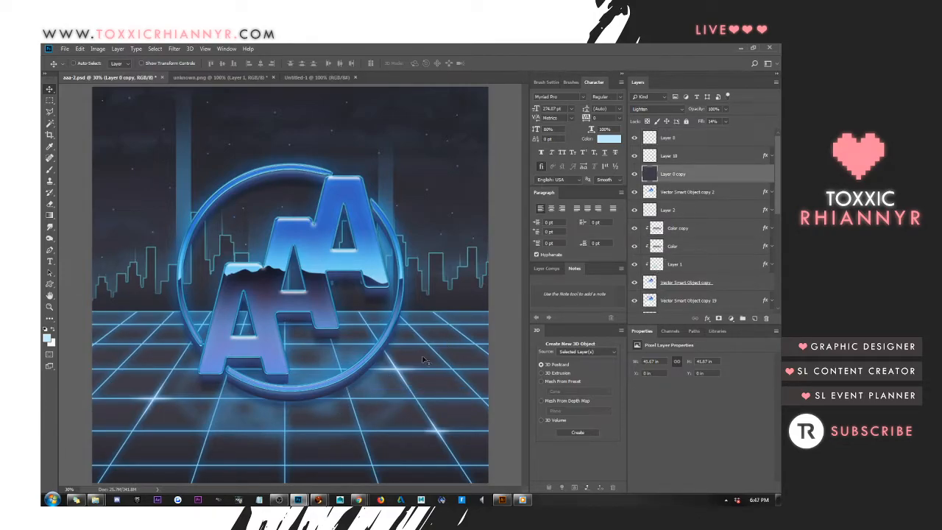
right_click(267, 416)
click(274, 426)
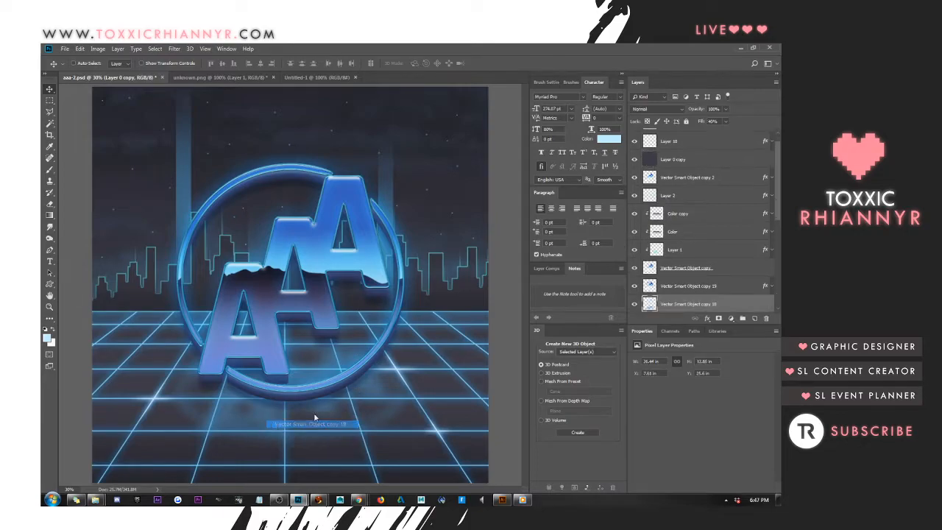
scroll(698, 288, down, 3)
scroll(698, 288, down, 1)
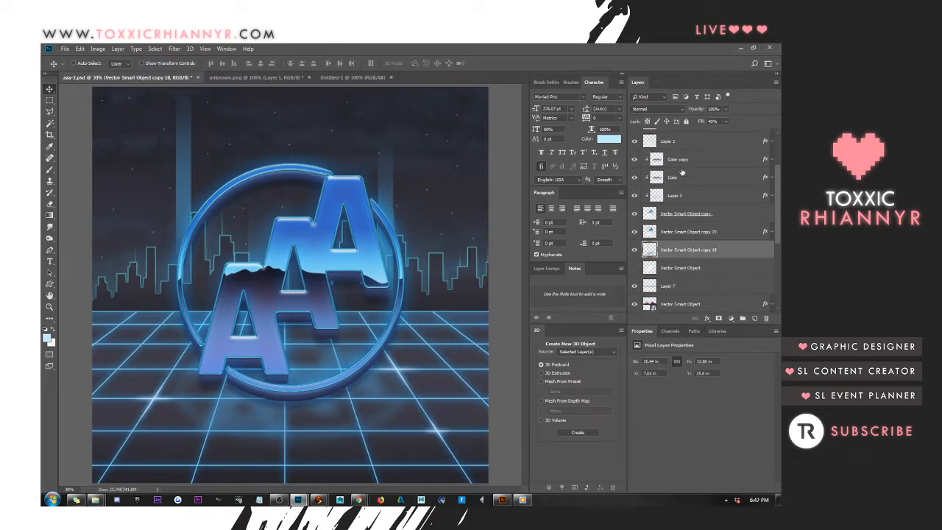
Try different blend modes on the logo reflection layer, including Linear Light and Difference
click(655, 109)
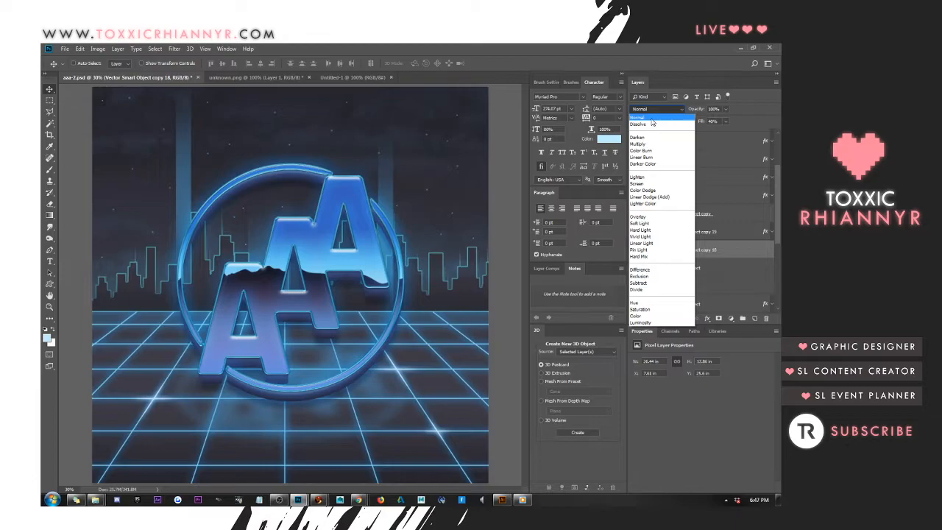
click(650, 119)
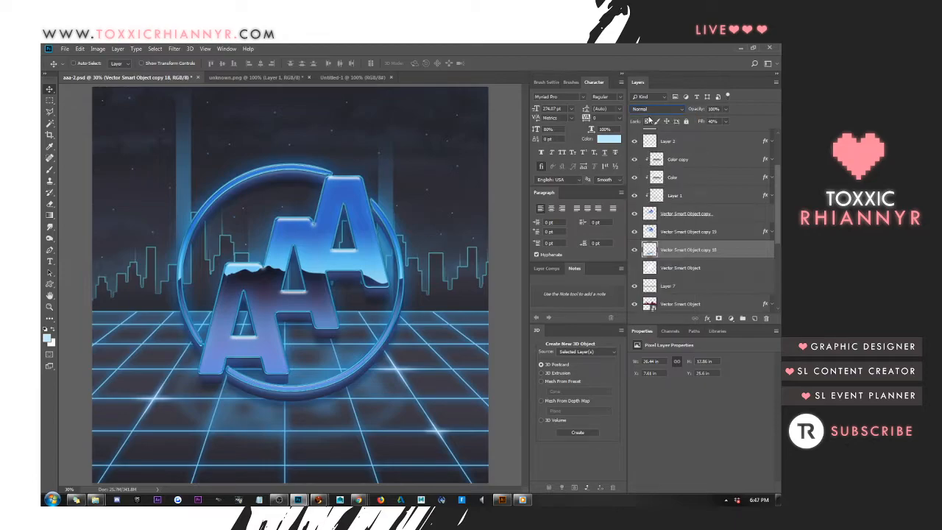
key(Down)
key(Down)
key(Down)
key(Down)
key(Down)
key(Down)
key(Down)
key(Down)
key(Down)
key(Down)
key(Down)
key(Down)
key(Down)
key(Down)
key(Down)
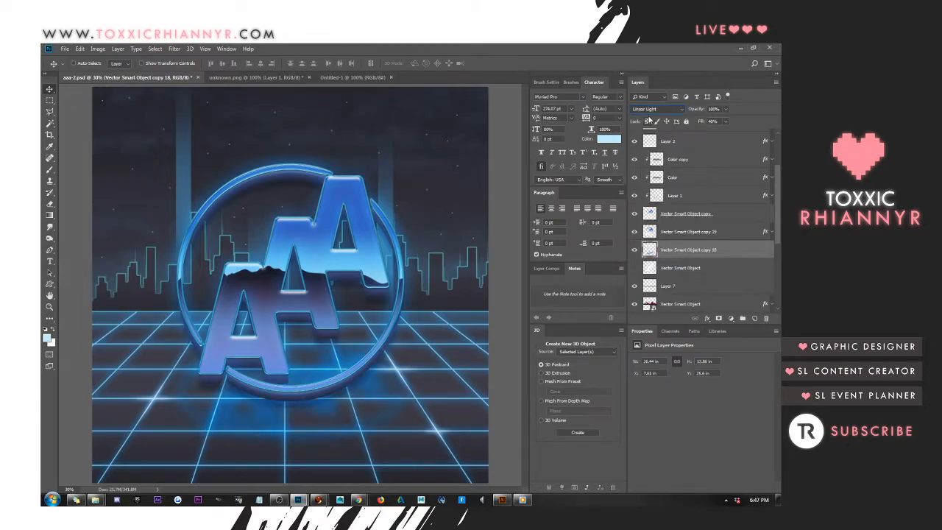
key(Down)
key(Down)
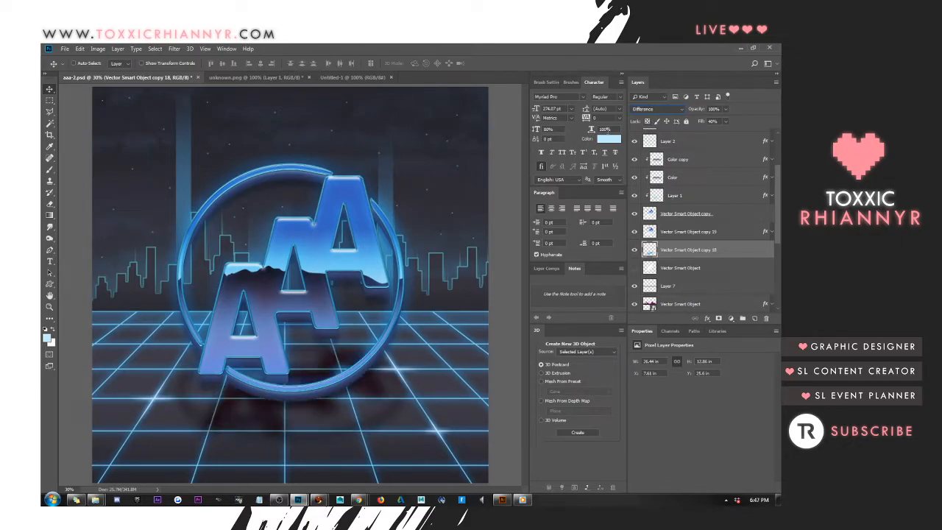
Return the logo reflection layer to Normal blending and set its fill to 52%
click(727, 123)
drag(725, 132, 709, 134)
click(647, 109)
click(647, 112)
click(719, 121)
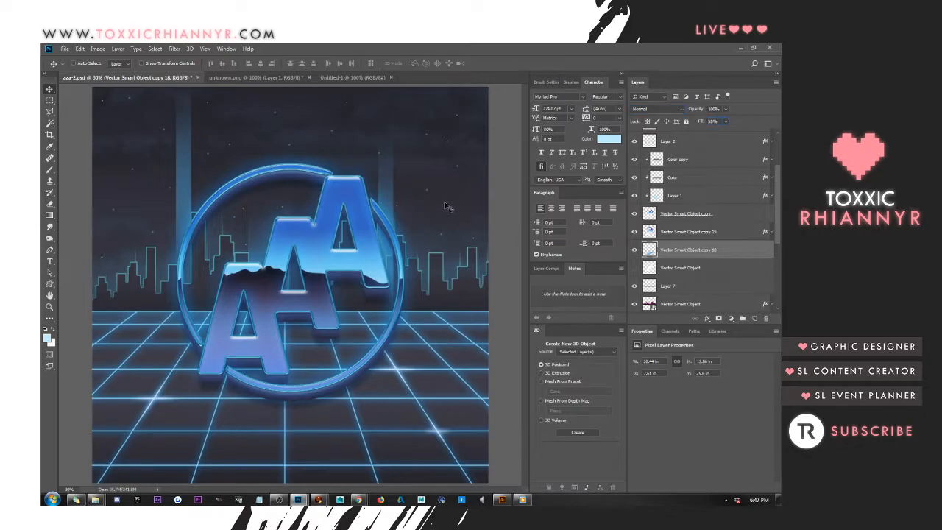
text(55)
key(Up)
key(Up)
key(Up)
key(Up)
key(Up)
key(Up)
key(Up)
key(Up)
key(Up)
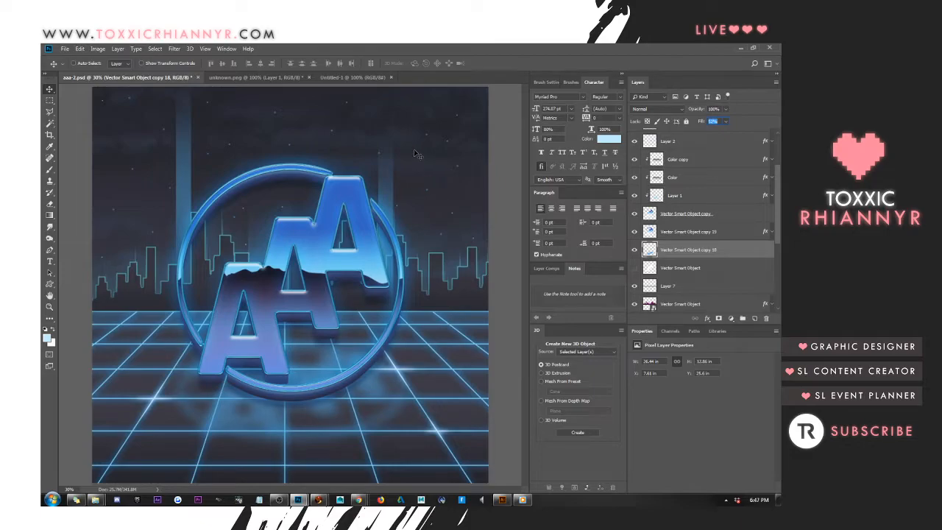
Try a dark navy 22273e color overlay on the logo reflection layer
right_click(671, 242)
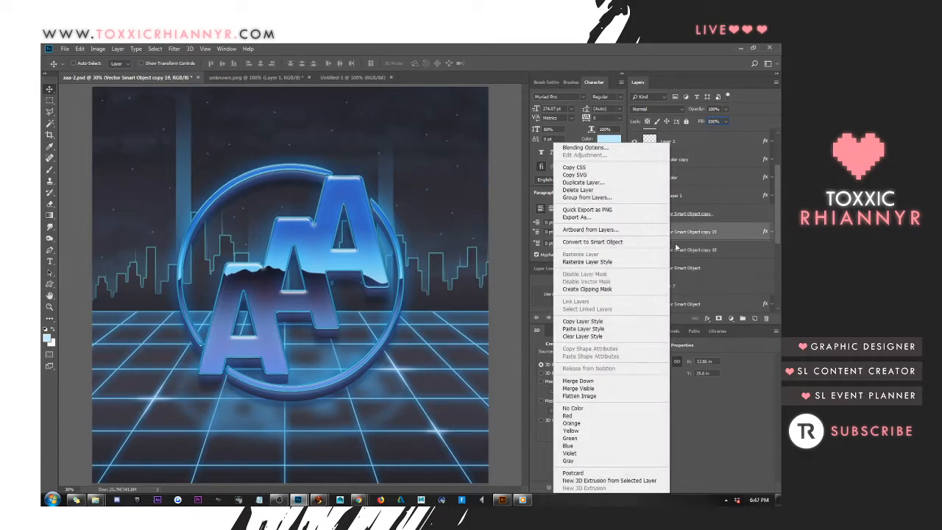
click(591, 148)
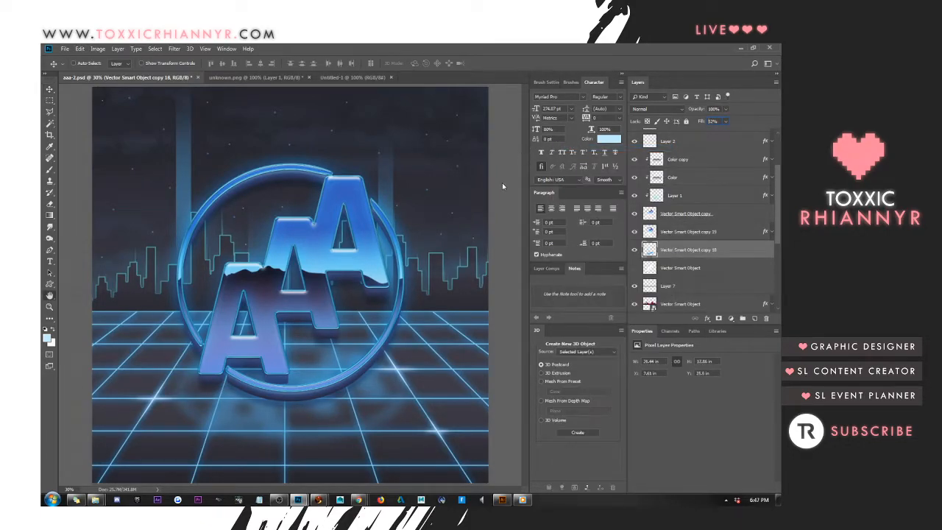
click(464, 234)
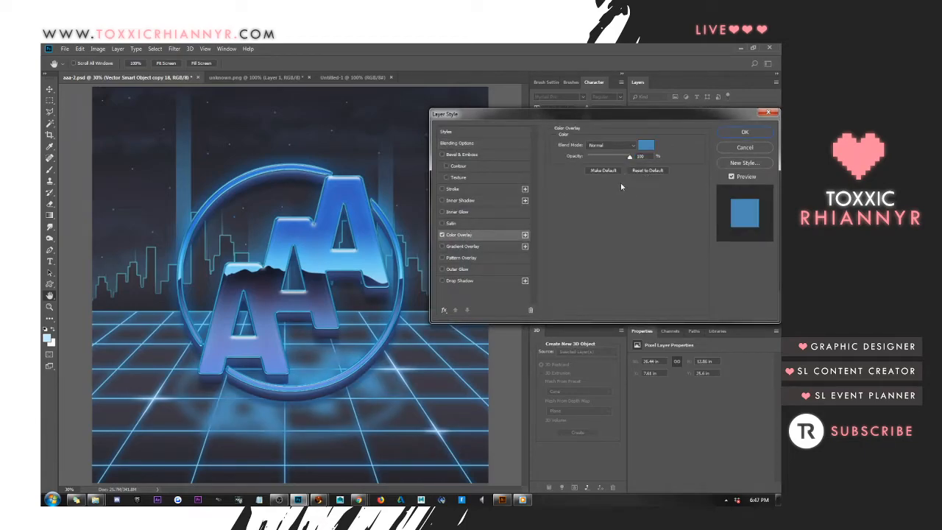
click(644, 147)
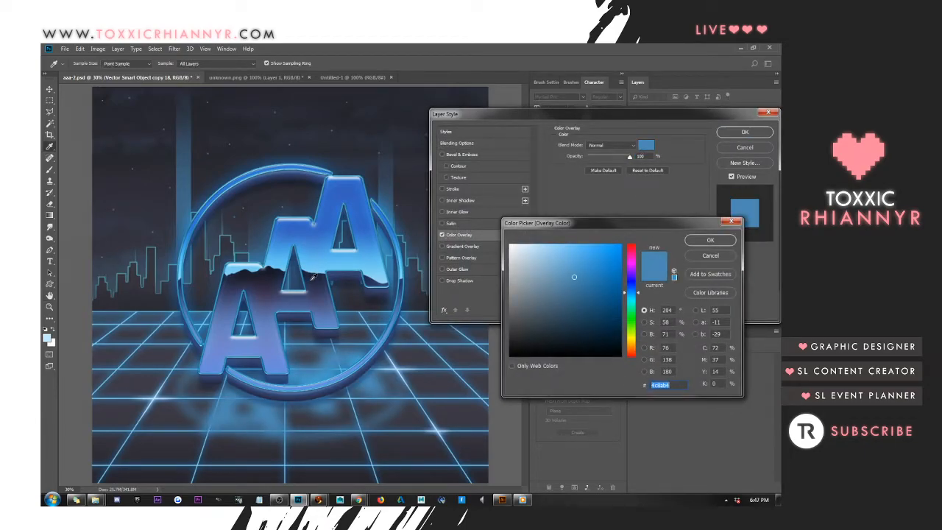
key(ctrl+v)
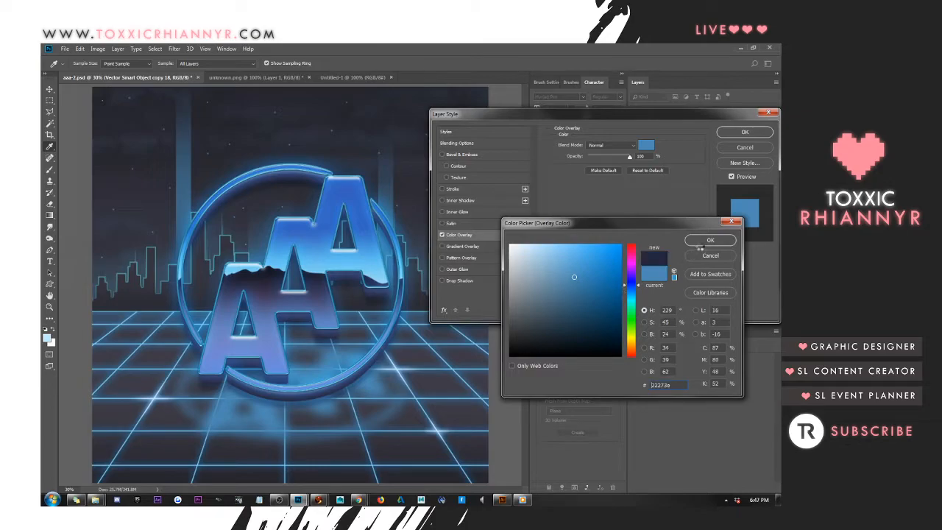
click(702, 243)
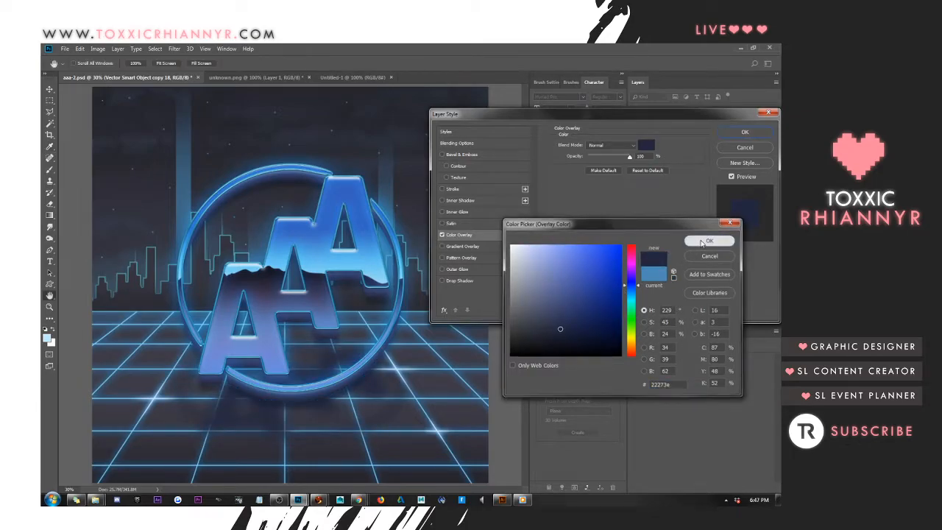
click(756, 150)
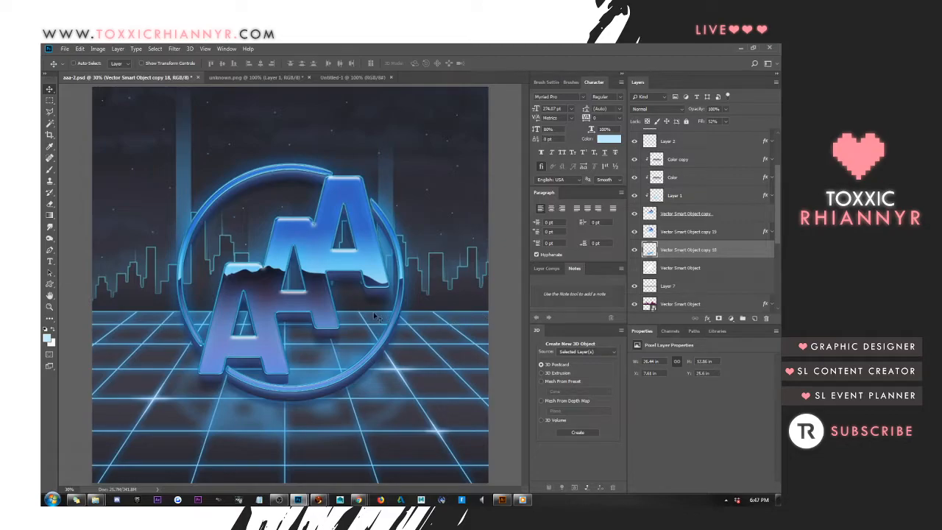
Move the logo reflection up the grid, closer to the logo, to a Y position of about 22.8 in
drag(351, 307, 348, 278)
click(344, 278)
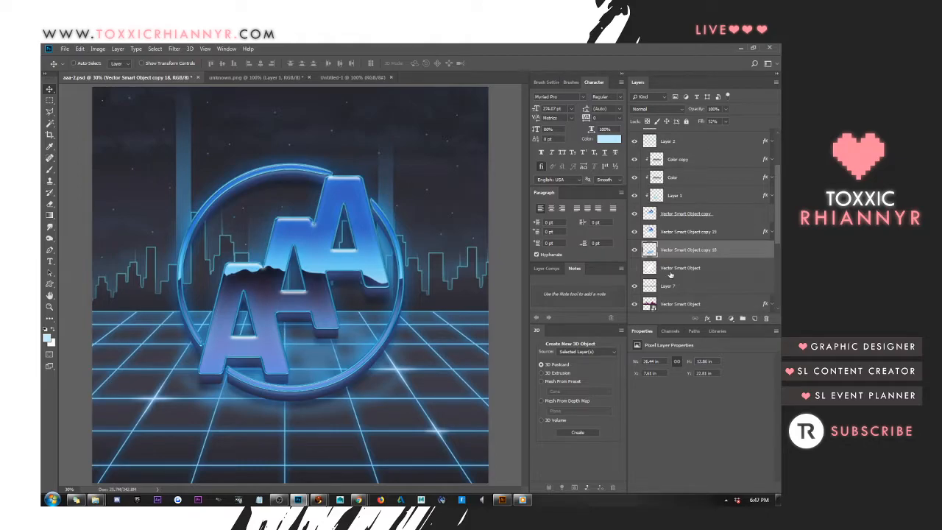
scroll(691, 254, down, 4)
scroll(687, 289, up, 4)
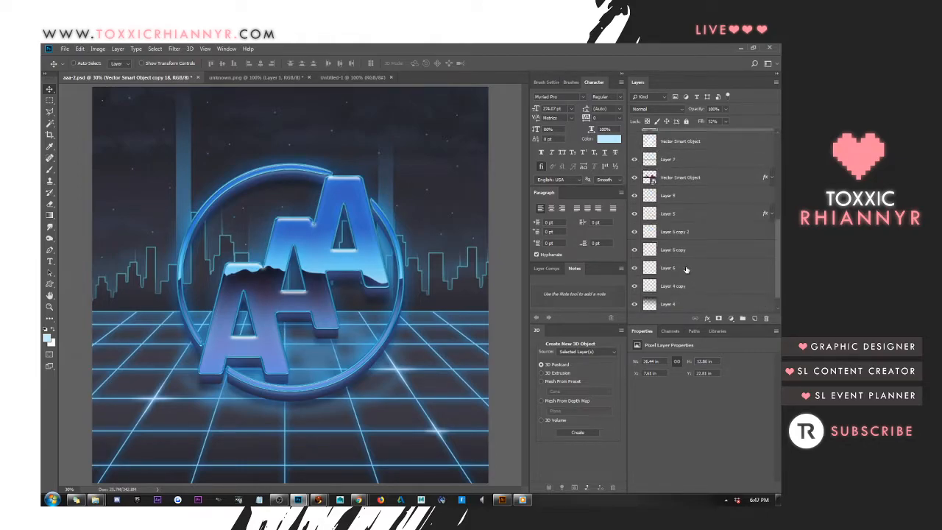
scroll(685, 258, down, 3)
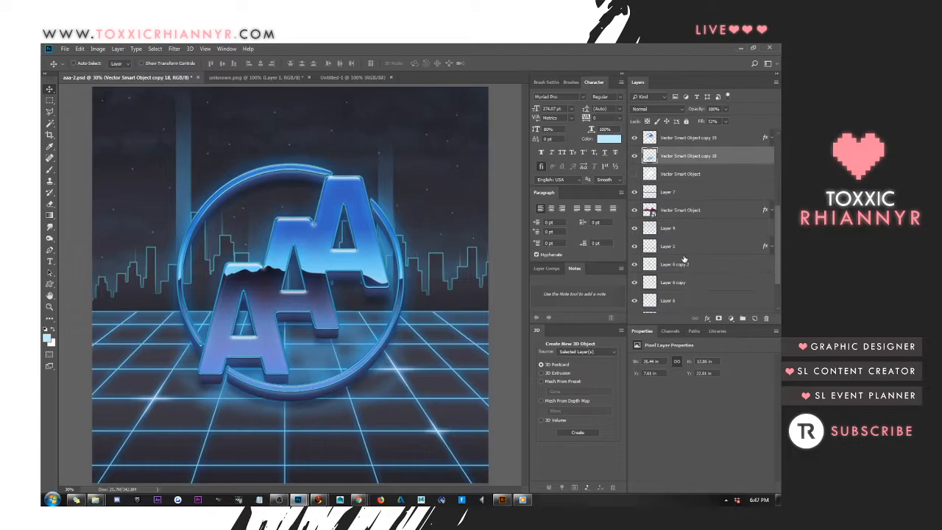
Set the fill of Layer 0 copy, the Lighten layer, to 47% and move it above Layer 10
click(670, 194)
scroll(680, 225, down, 3)
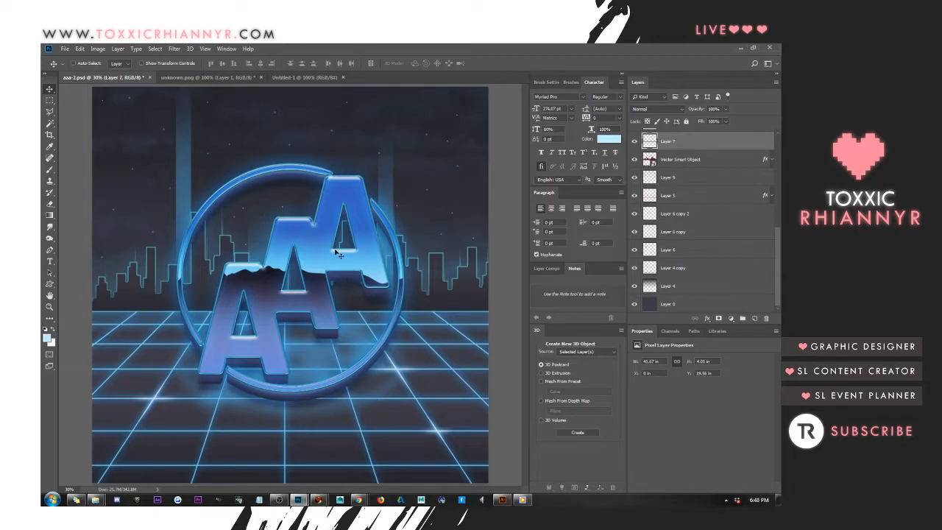
scroll(695, 172, up, 5)
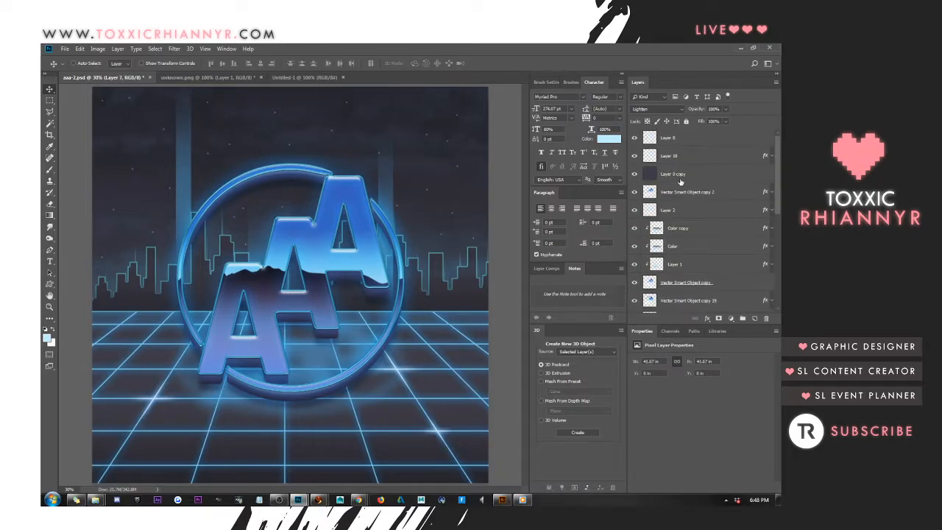
click(681, 179)
scroll(385, 197, up, 8)
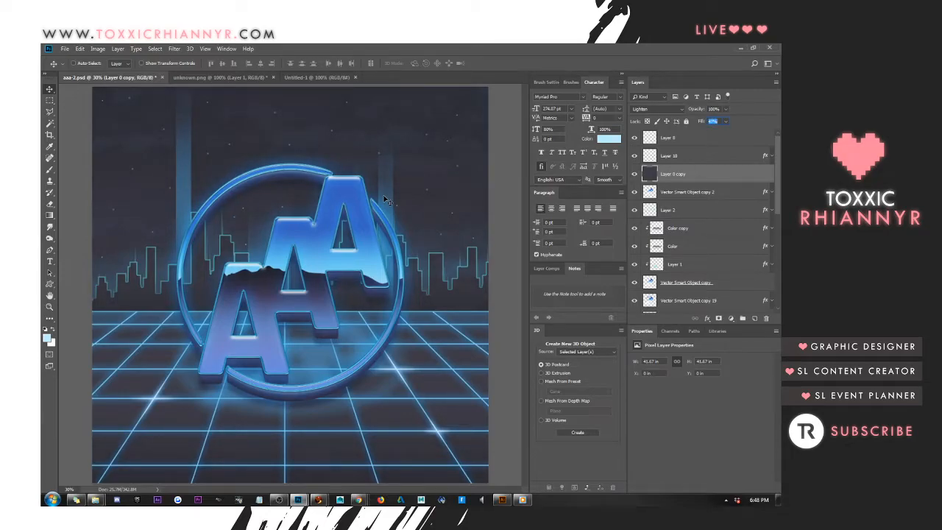
drag(677, 175, 677, 142)
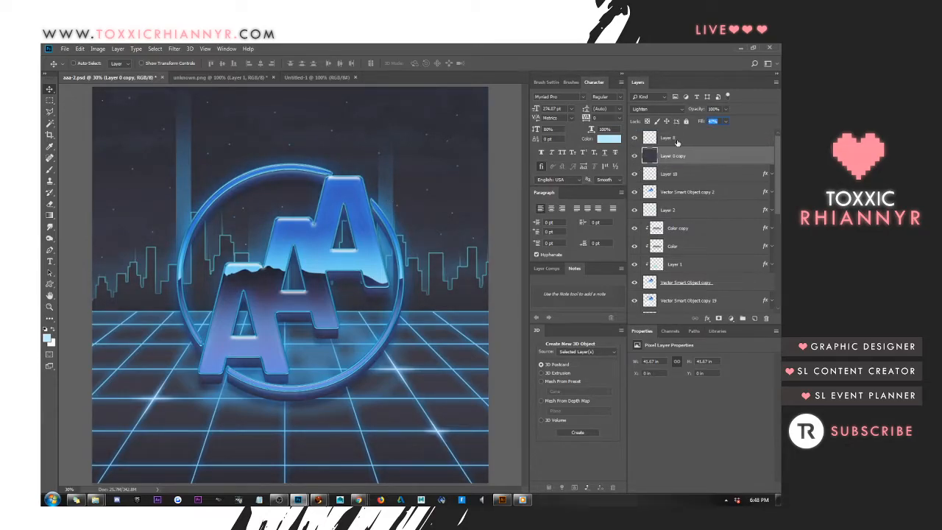
key(Return)
Add one new empty layer above Layer 8, deleting the surplus second one
click(691, 139)
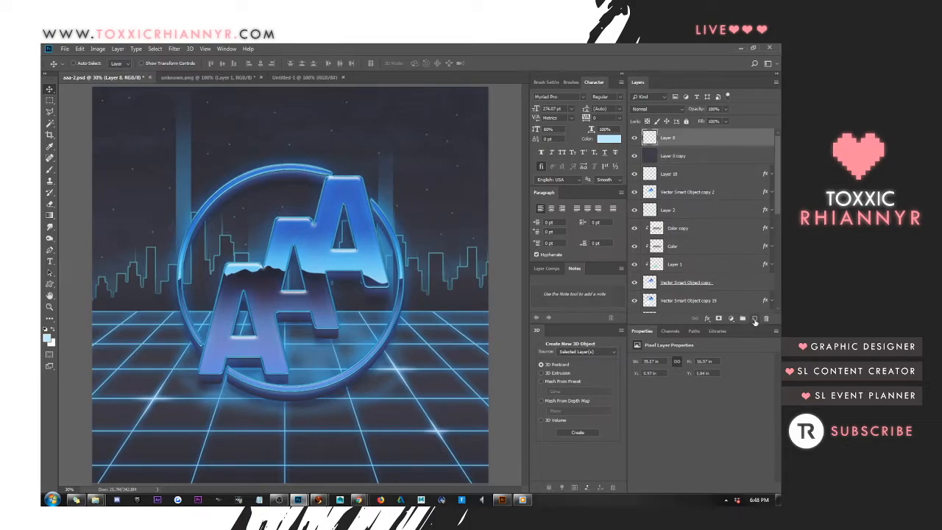
click(755, 318)
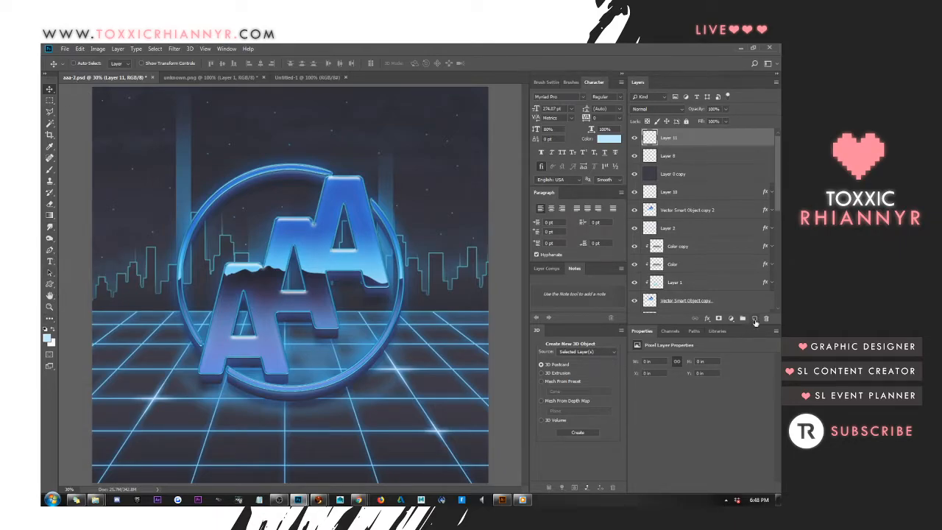
click(754, 319)
right_click(665, 140)
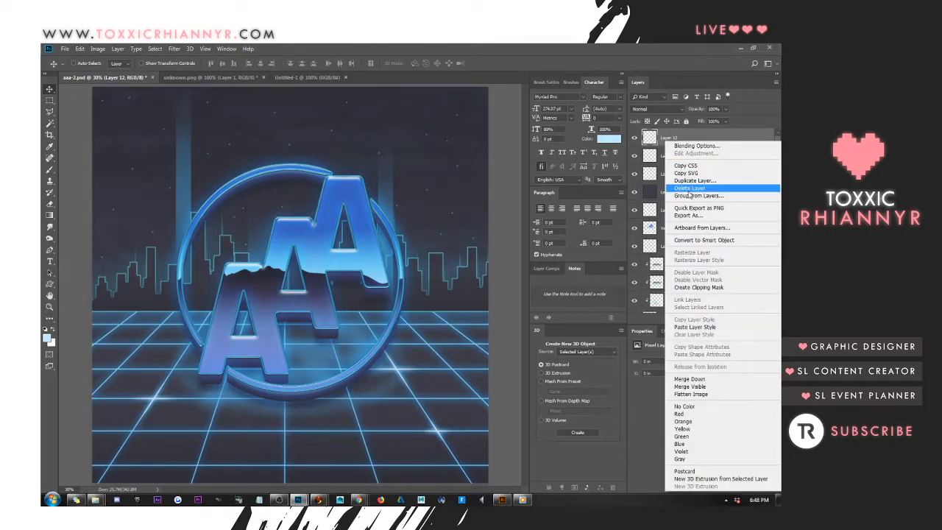
click(689, 188)
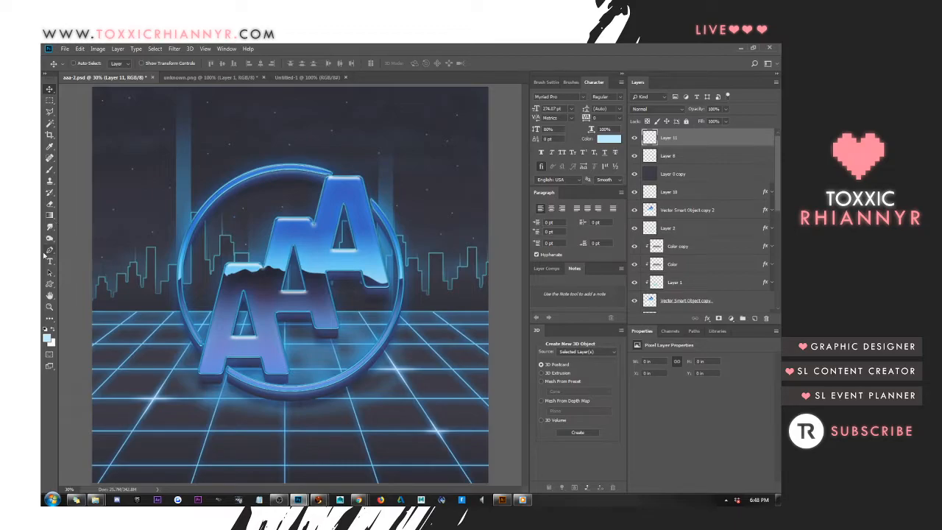
Flood the new top layer with the light blue foreground color and set its fill to 0%
drag(49, 215, 82, 224)
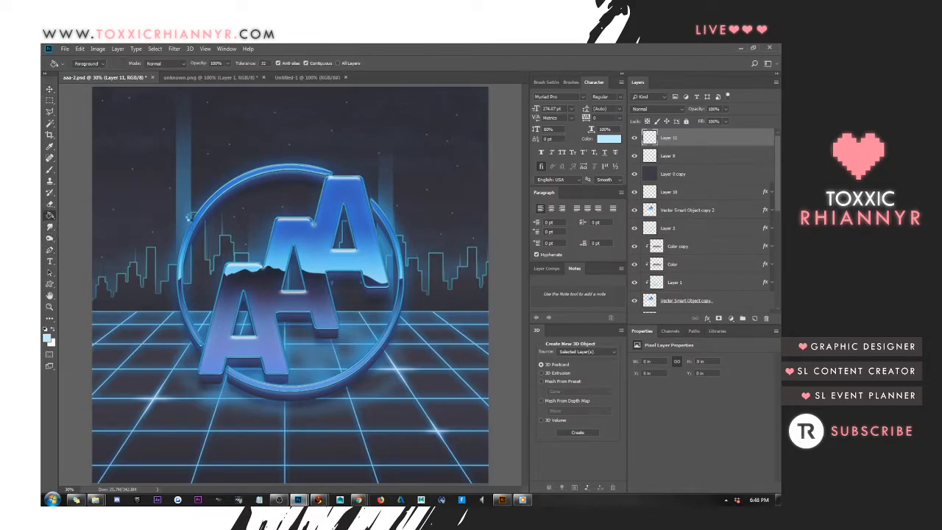
click(482, 107)
click(726, 122)
drag(727, 130, 680, 133)
Give Layer 11 a black inner shadow with 35% opacity and 250 px size, and collapse its effects list
right_click(671, 138)
click(685, 141)
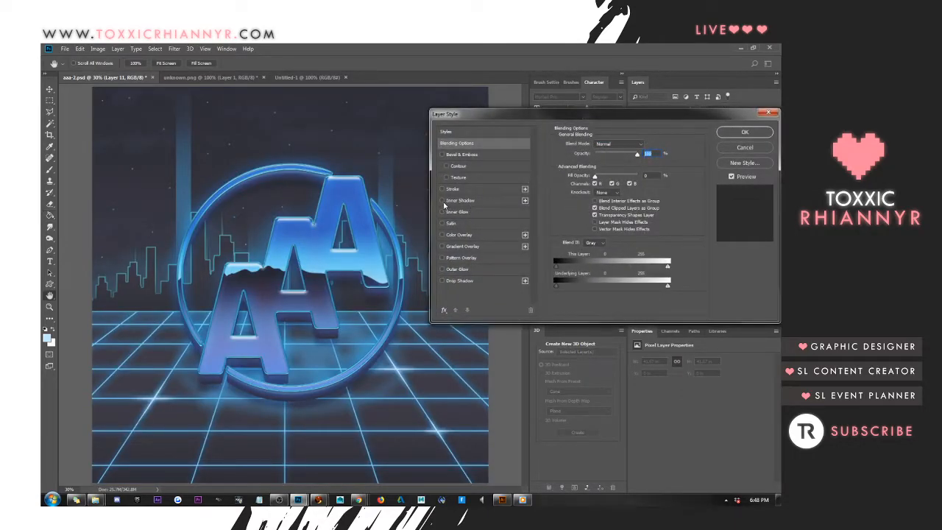
click(445, 200)
drag(596, 158, 605, 157)
drag(604, 204, 689, 210)
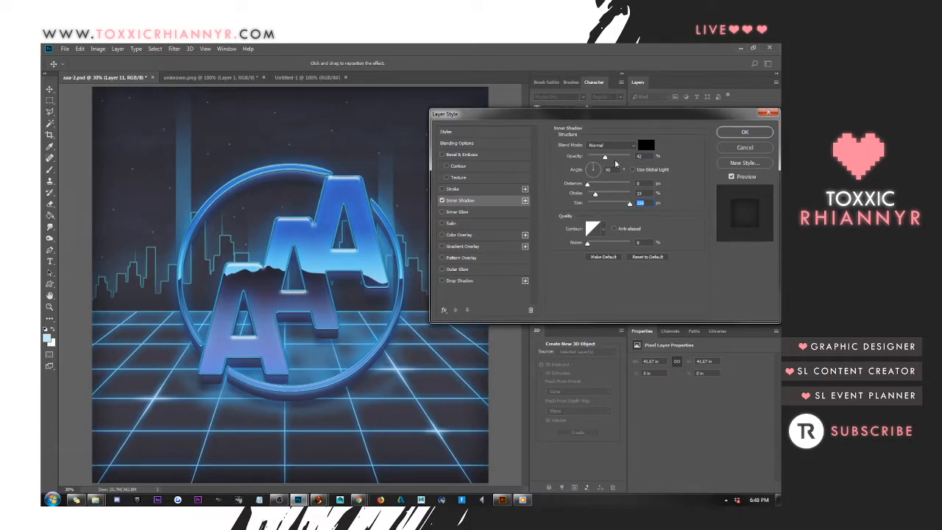
drag(605, 157, 615, 159)
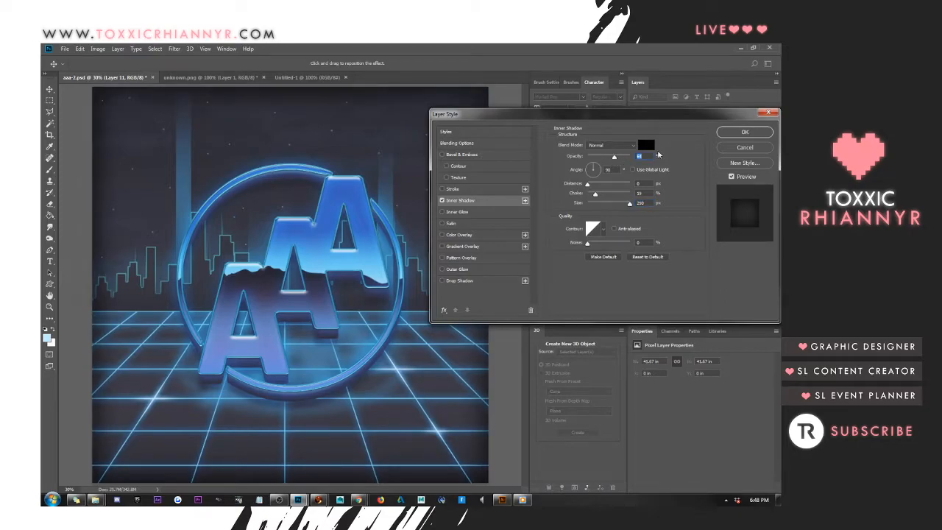
click(630, 205)
drag(616, 161, 602, 158)
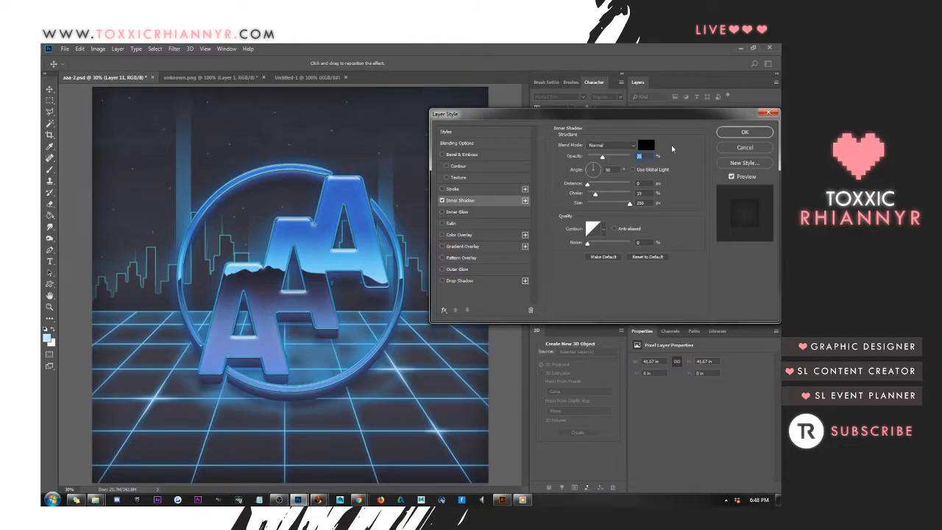
click(739, 133)
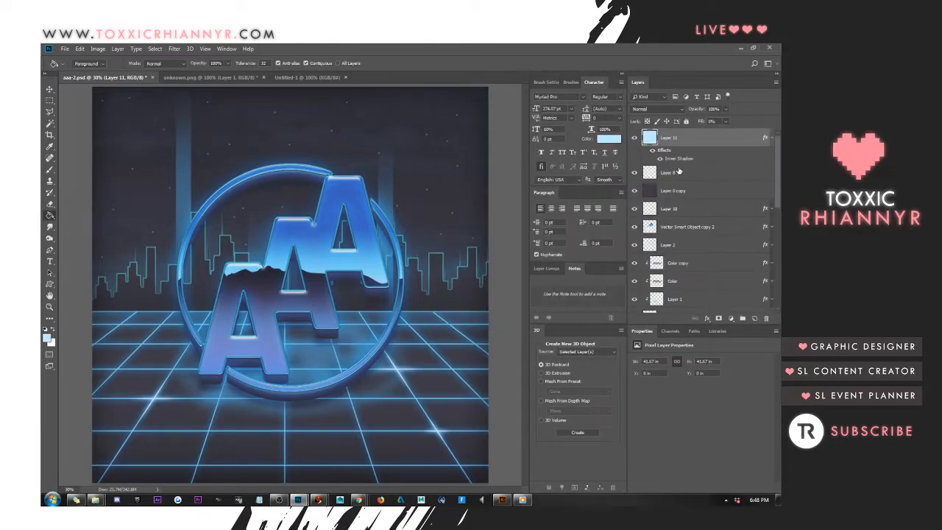
click(771, 138)
click(728, 156)
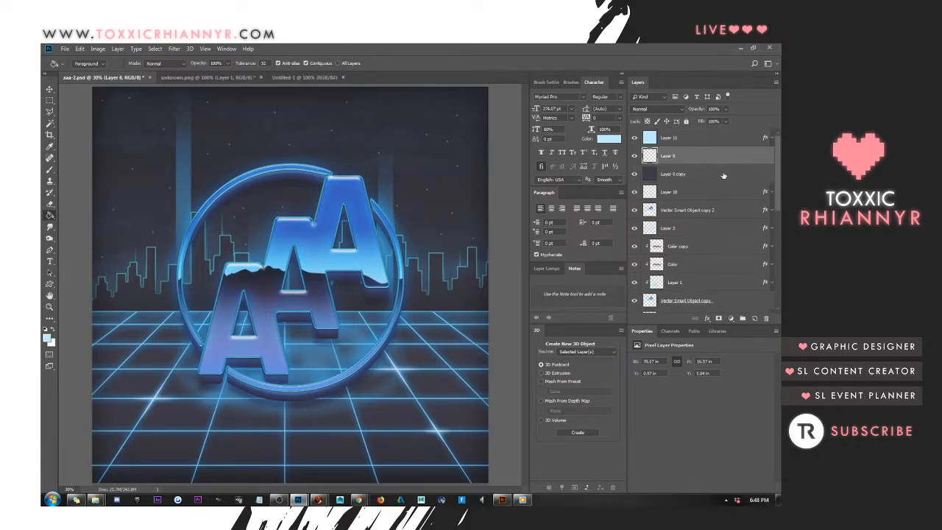
Undo the accidental flood of Layer 0 copy and set that layer's fill to 60%
click(723, 174)
click(713, 121)
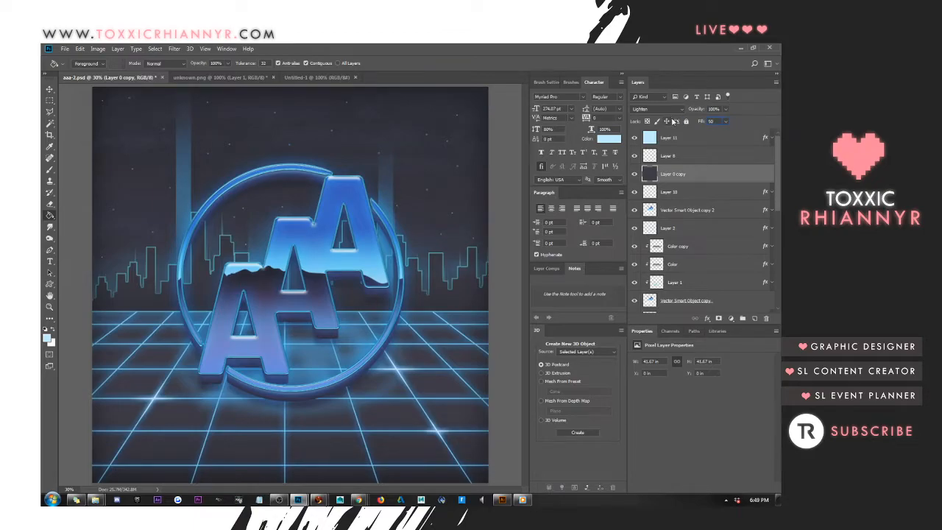
text(15)
click(179, 146)
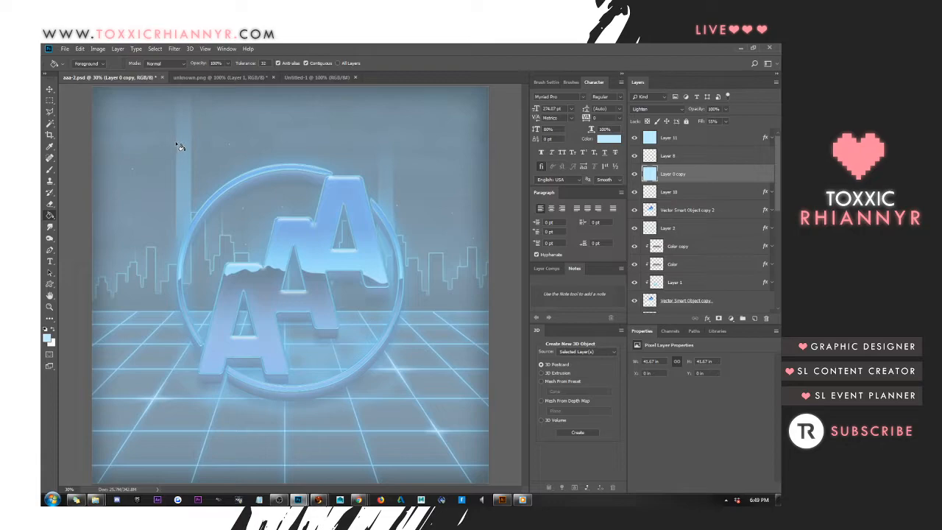
key(ctrl+z)
key(v)
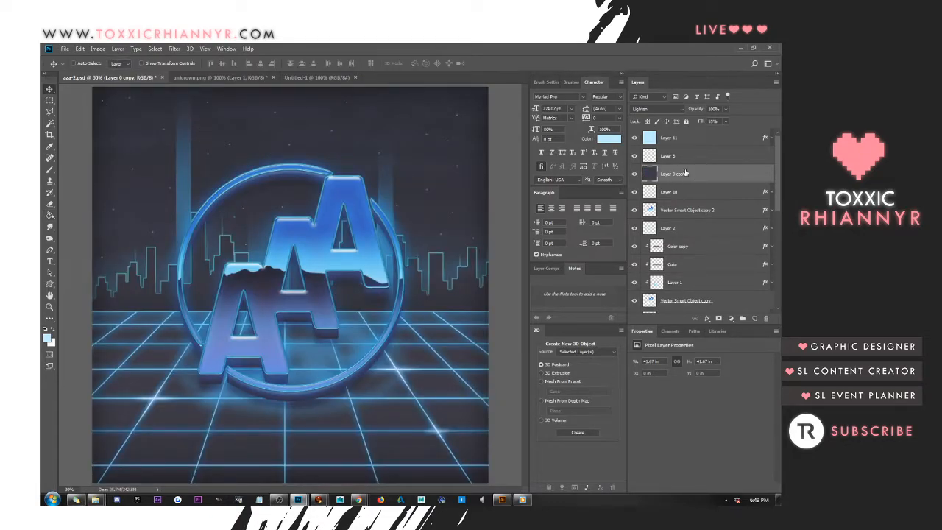
click(713, 122)
text(60)
Change the inner shadow color of Layer 11 to the muted gray-blue 666979
right_click(706, 146)
click(648, 149)
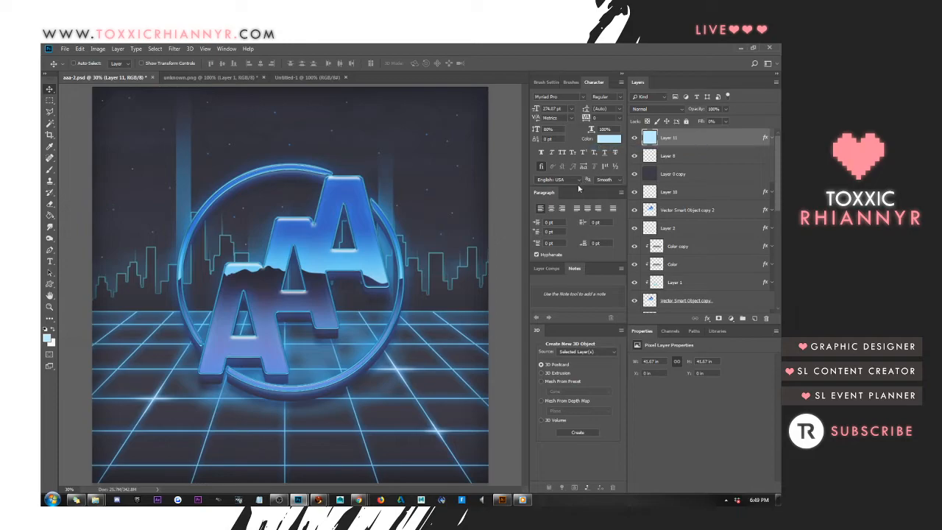
click(464, 200)
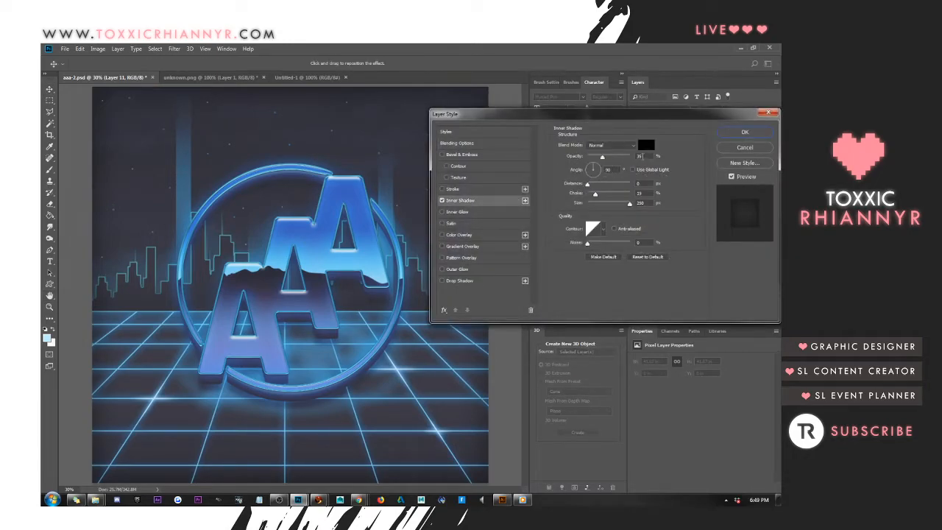
click(646, 145)
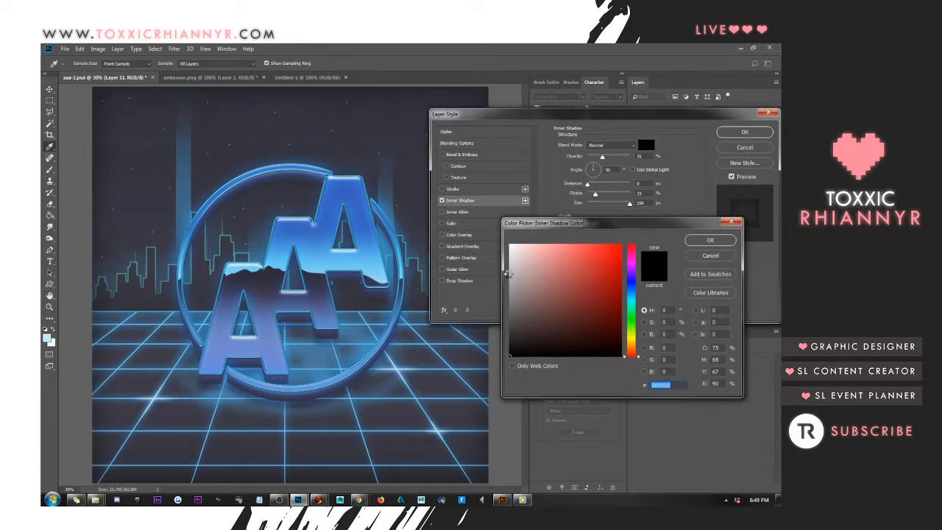
click(535, 296)
mouse_move(534, 296)
mouse_down()
mouse_move(528, 336)
mouse_move(526, 302)
mouse_up()
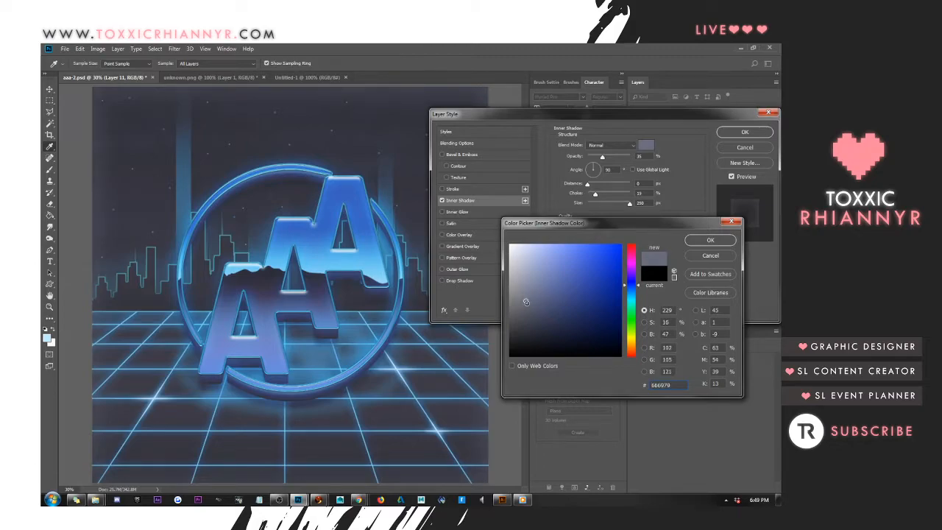
click(699, 244)
click(756, 134)
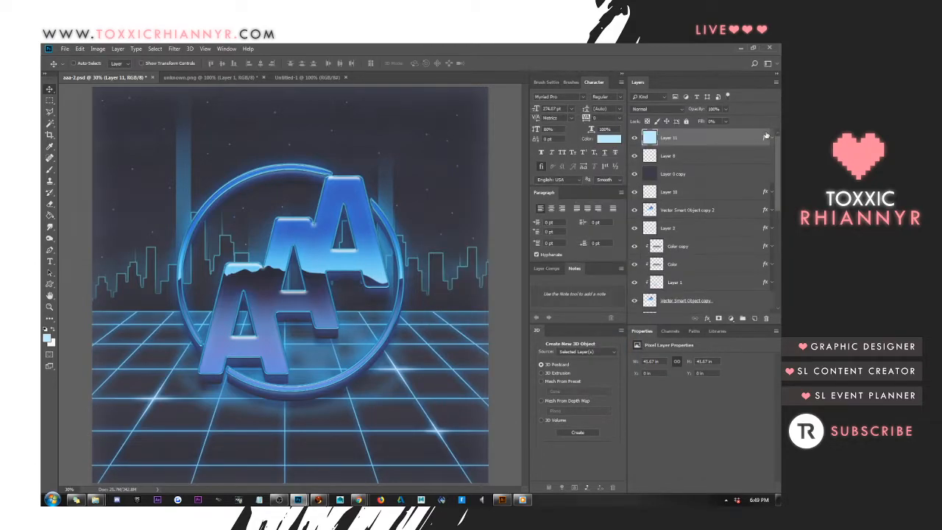
right_click(697, 139)
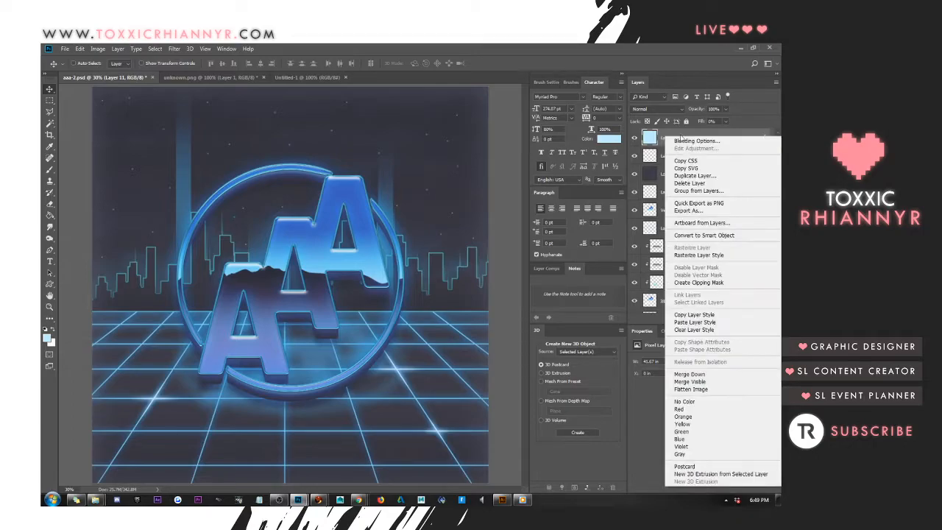
click(667, 141)
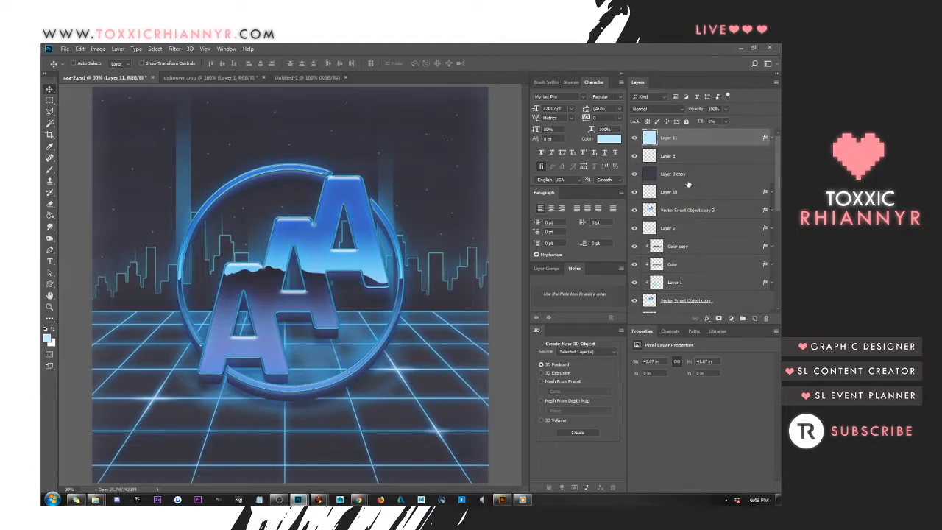
Duplicate Vector Smart Object copy 2, clear the duplicate's layer style, and set its fill opacity to 0%
click(642, 210)
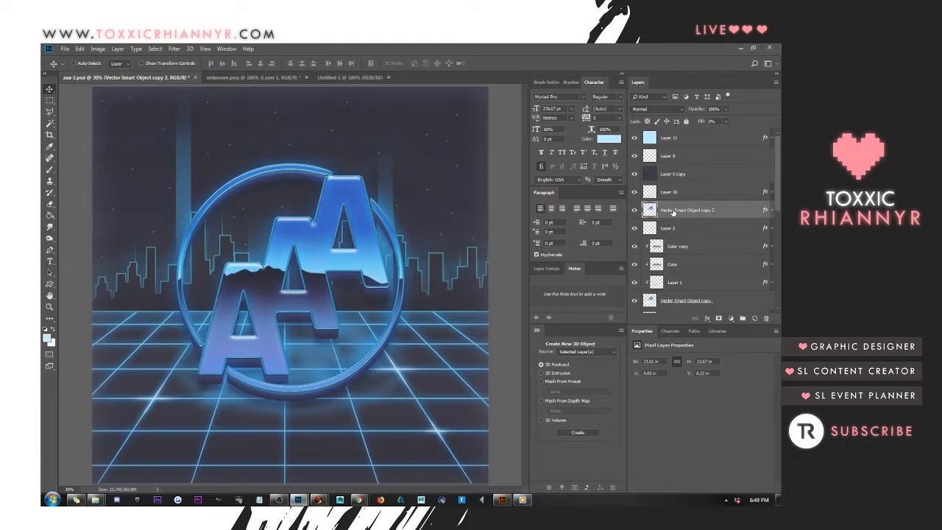
key(ctrl+j)
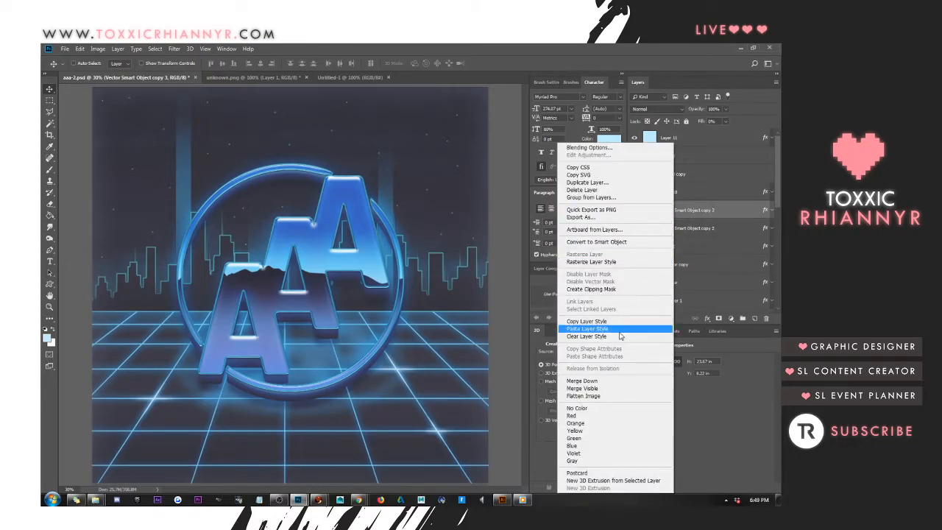
click(618, 337)
right_click(676, 211)
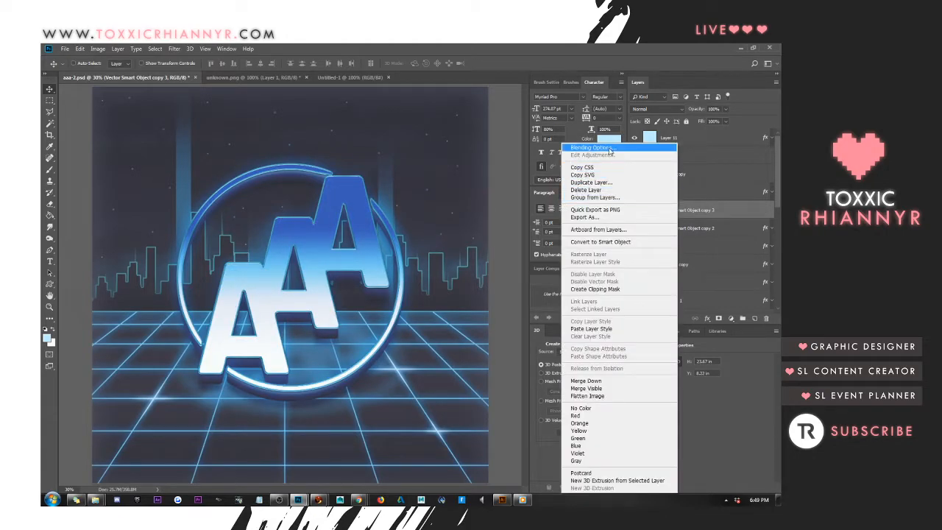
click(550, 136)
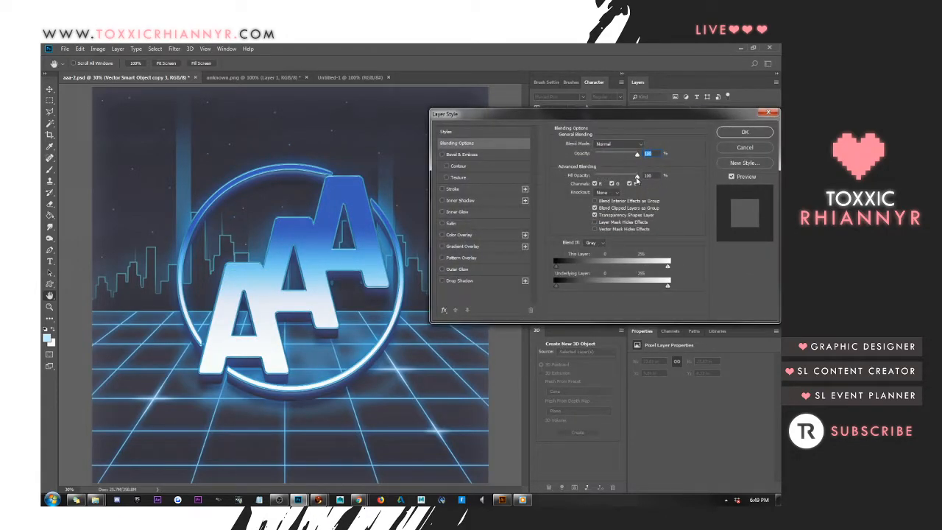
drag(638, 177, 520, 170)
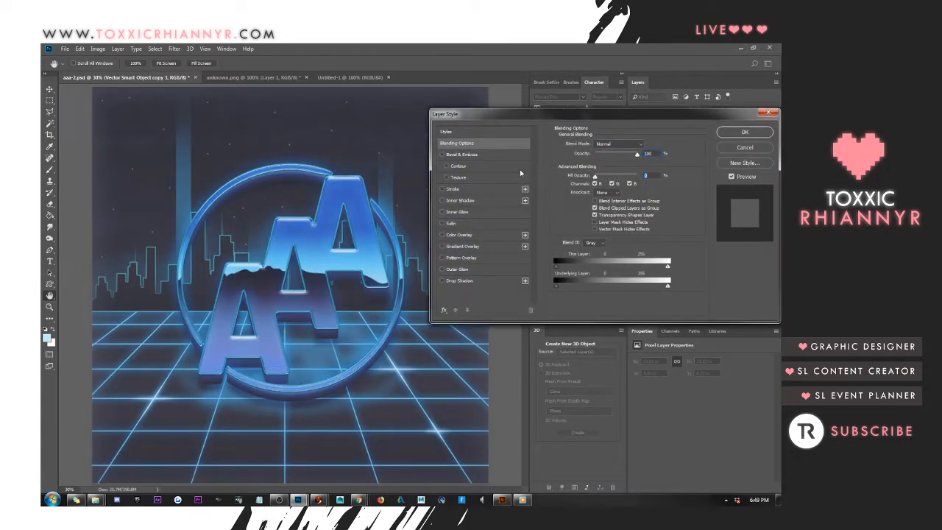
Give the duplicated logo layer a white (ffffff) stroke with a size of 11 px
click(443, 189)
click(455, 189)
click(576, 209)
text(ffffff)
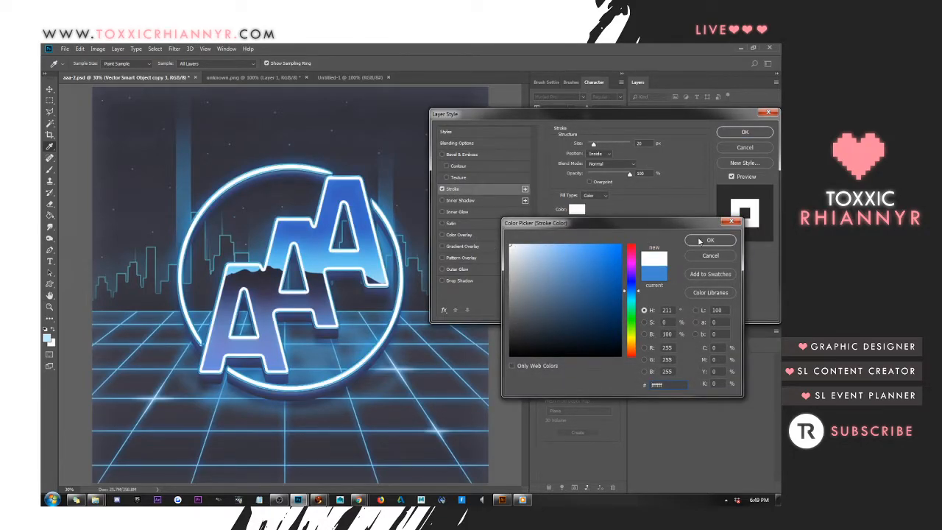
click(701, 242)
drag(645, 145, 462, 193)
key(Down)
key(Down)
key(Down)
key(Down)
key(Down)
key(Down)
key(Down)
key(Down)
key(Down)
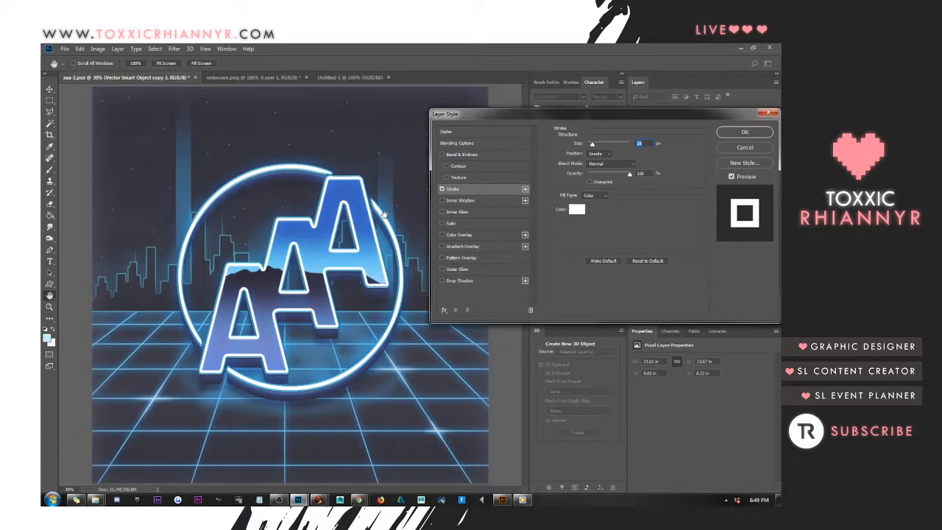
key(Down)
key(Down)
key(Down)
key(Up)
key(Down)
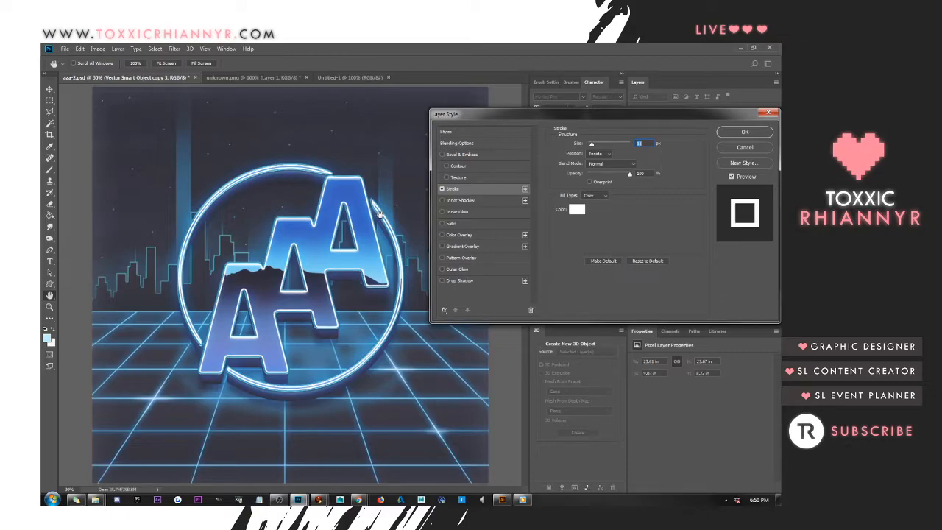
click(766, 131)
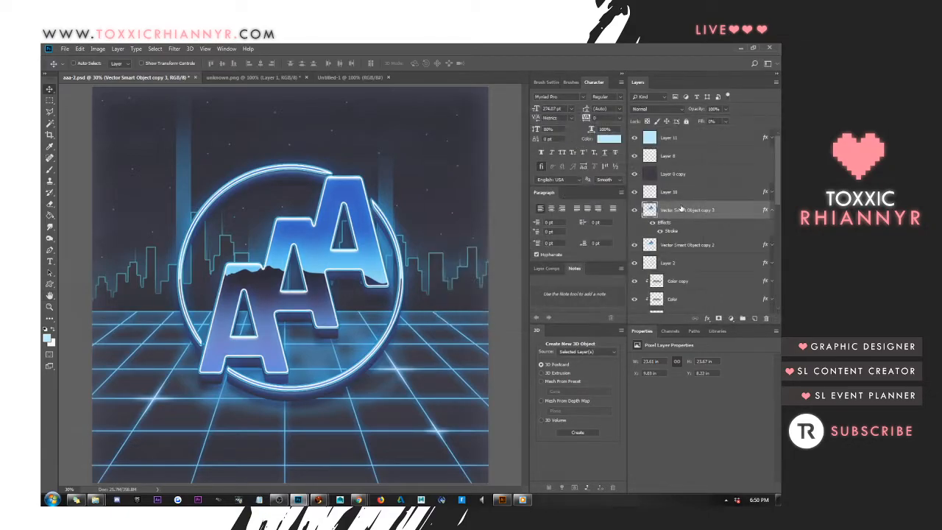
Convert the stroked Vector Smart Object copy 3 to a smart object and rasterize it
right_click(688, 210)
click(637, 244)
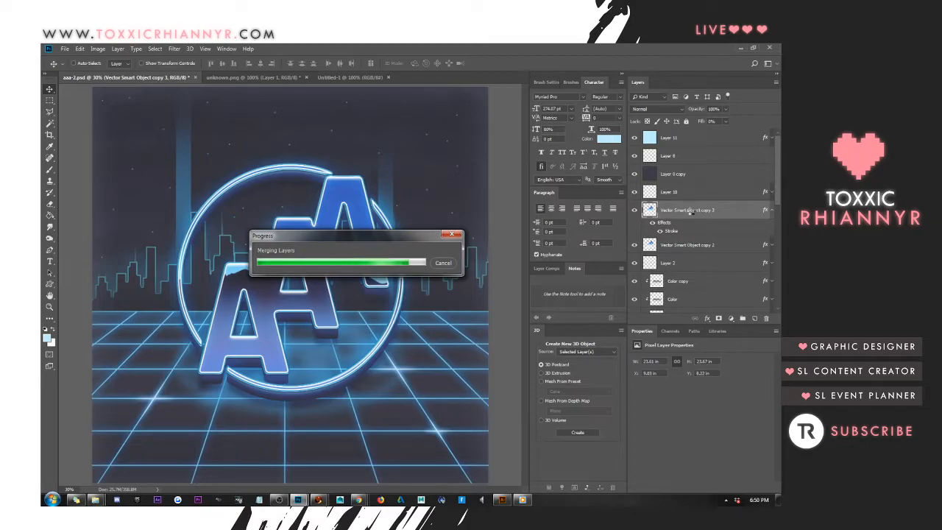
right_click(690, 213)
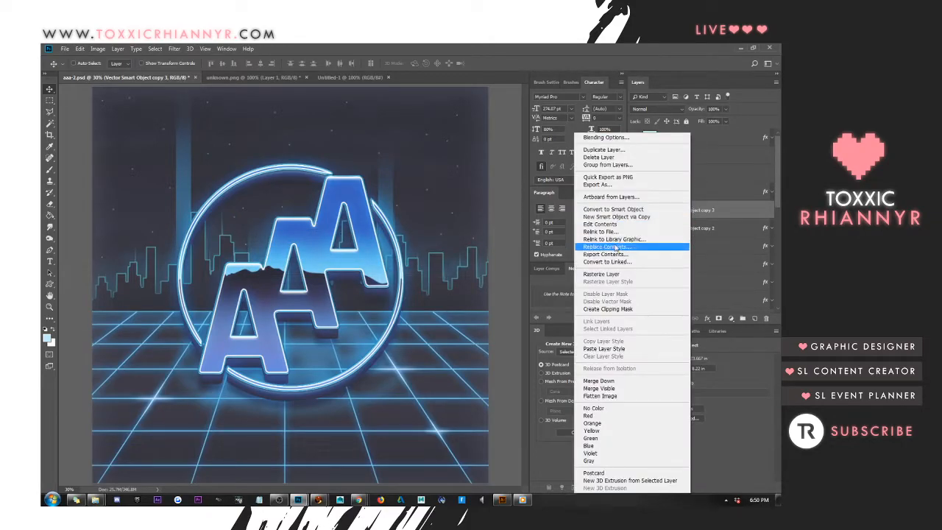
click(609, 274)
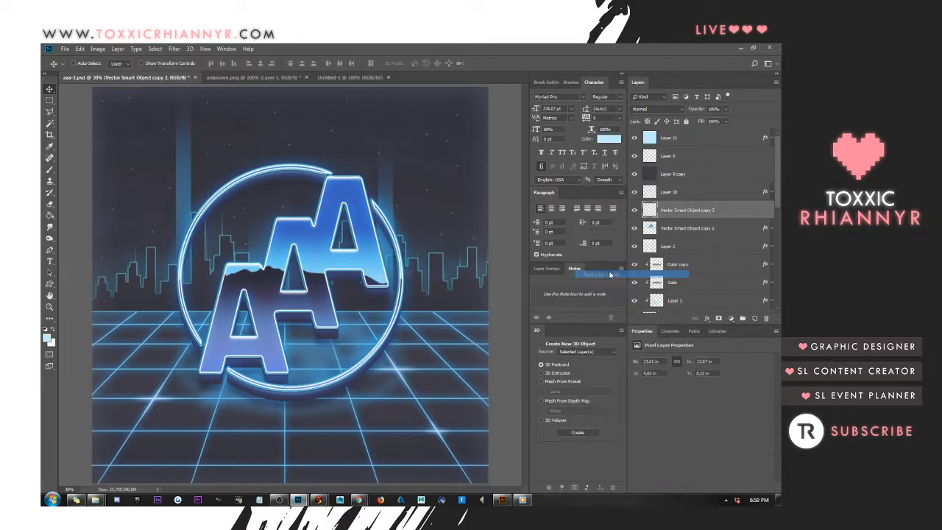
Open the layer style presets for the rasterized outline layer and try out glossy, beveled and gradient presets from the first rows
right_click(680, 214)
click(612, 149)
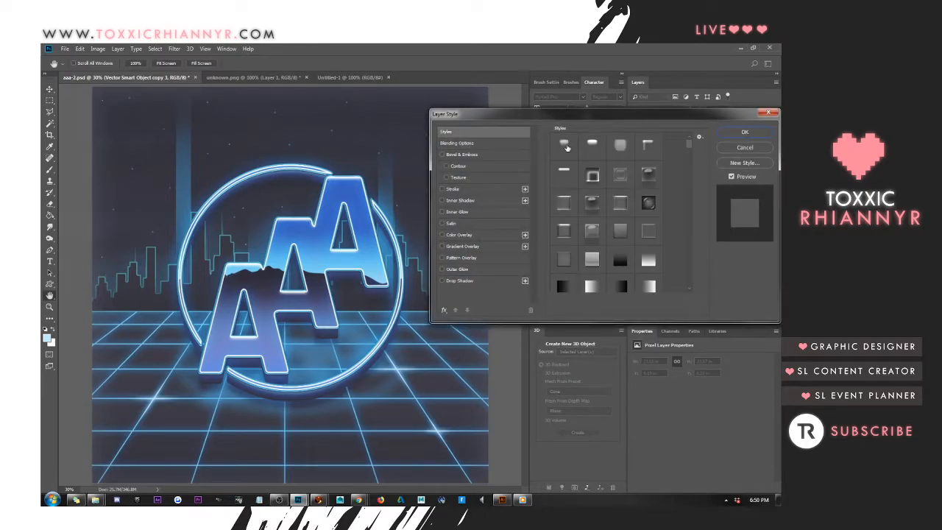
click(624, 235)
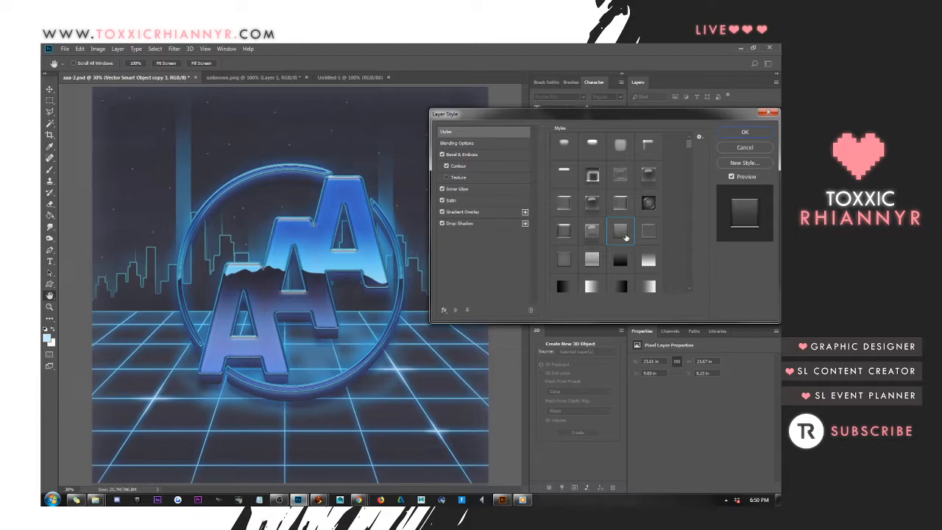
click(567, 147)
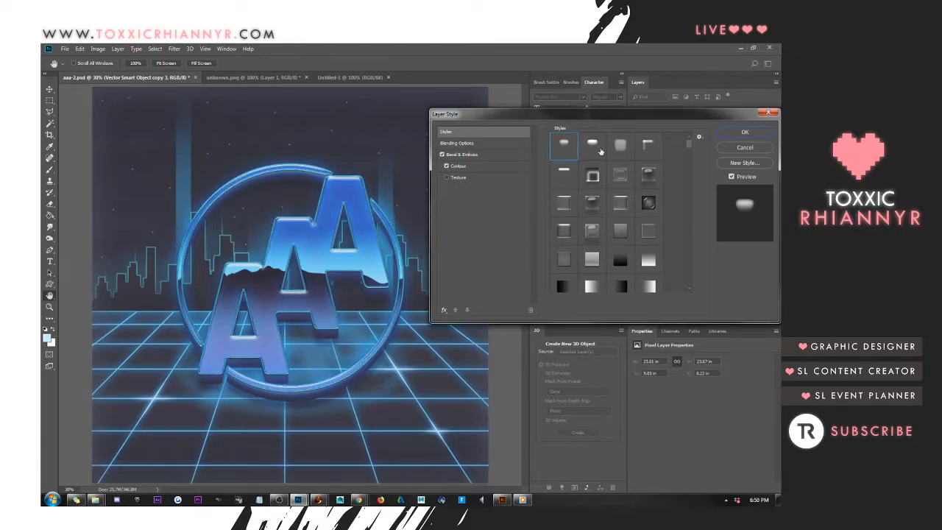
click(595, 145)
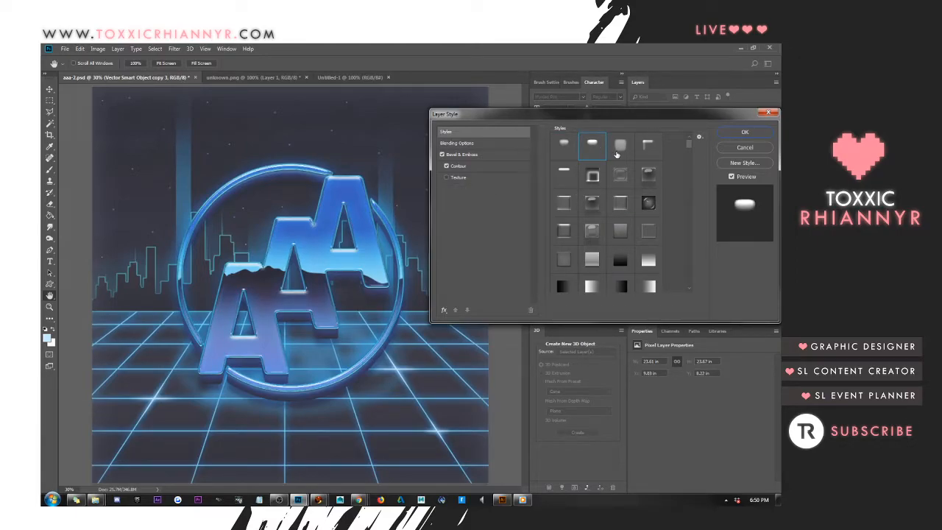
click(619, 150)
click(647, 148)
scroll(598, 203, down, 6)
click(646, 226)
scroll(582, 217, down, 3)
click(564, 189)
click(592, 190)
click(563, 220)
click(564, 247)
click(594, 246)
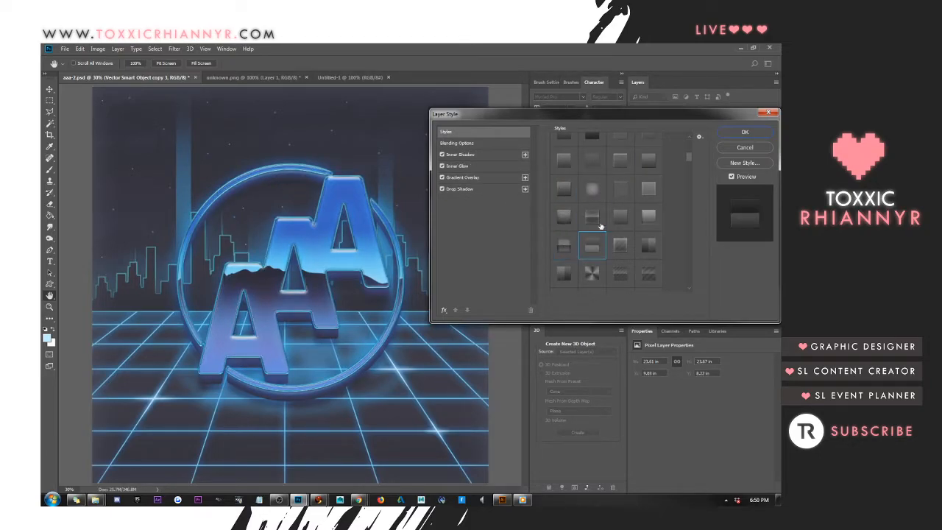
click(593, 216)
click(646, 218)
click(648, 243)
click(116, 501)
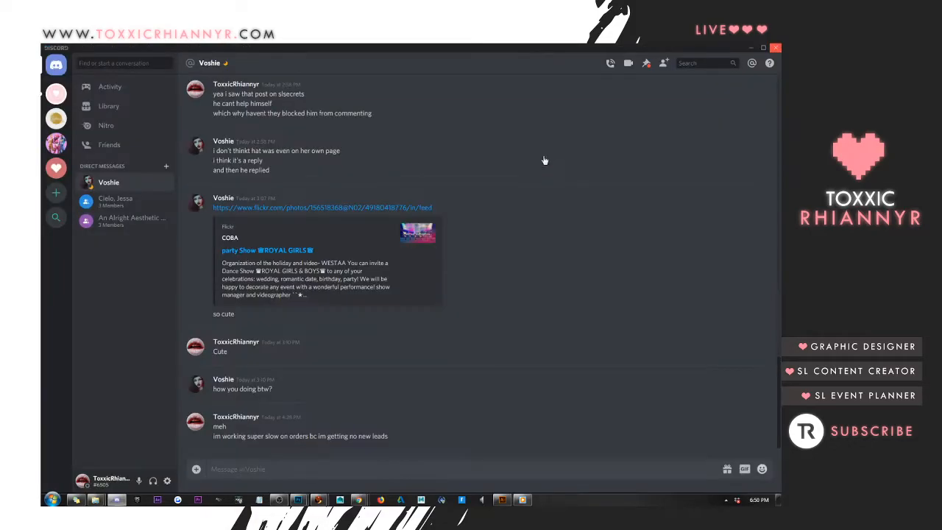
drag(415, 49, 780, 74)
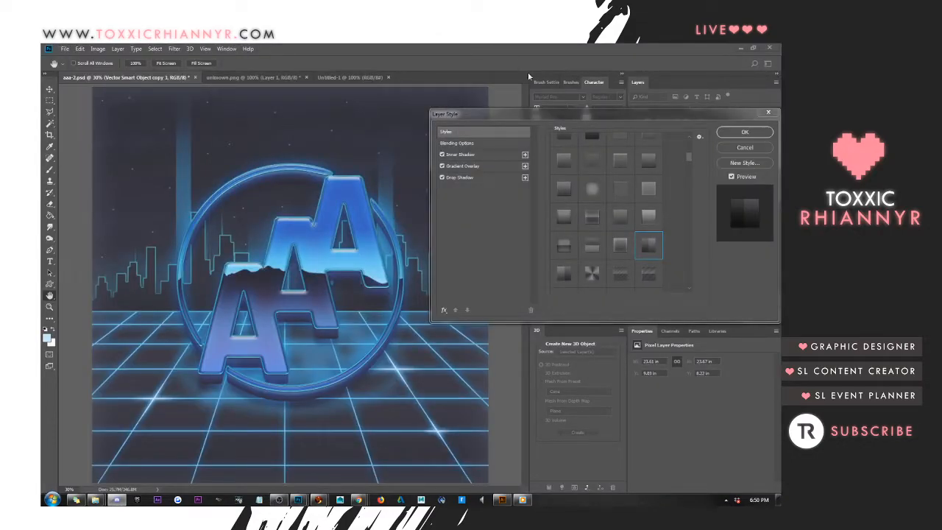
Try a split gradient preset on the outline, followed by the inset and shadow presets at the end of the style list
click(561, 245)
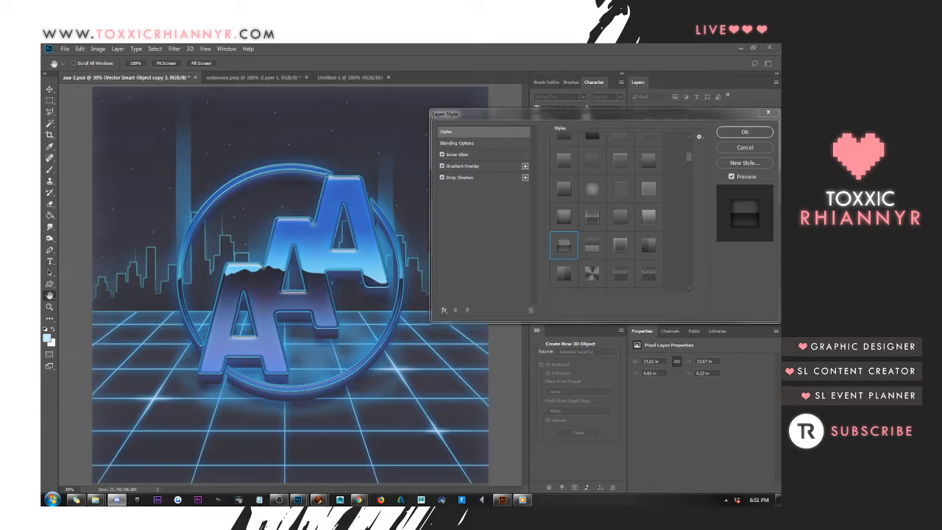
click(688, 166)
drag(692, 158, 689, 282)
click(566, 281)
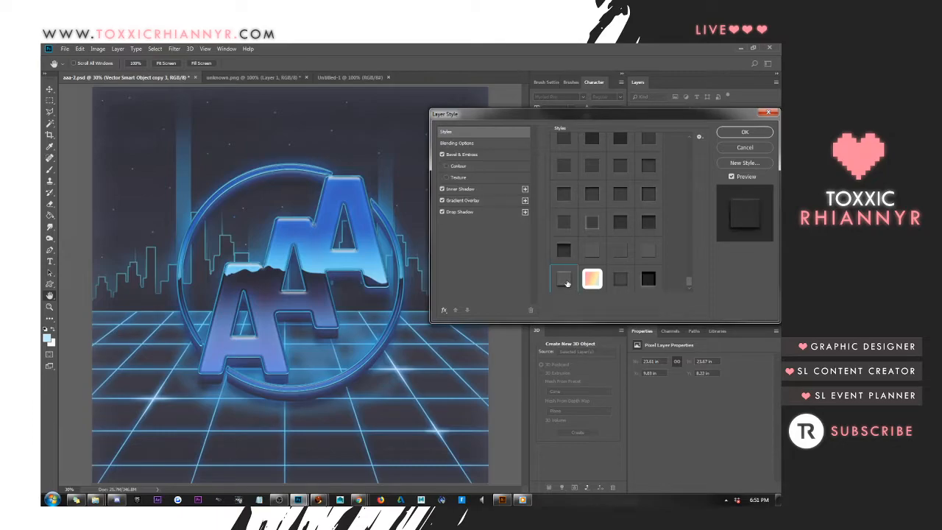
click(564, 251)
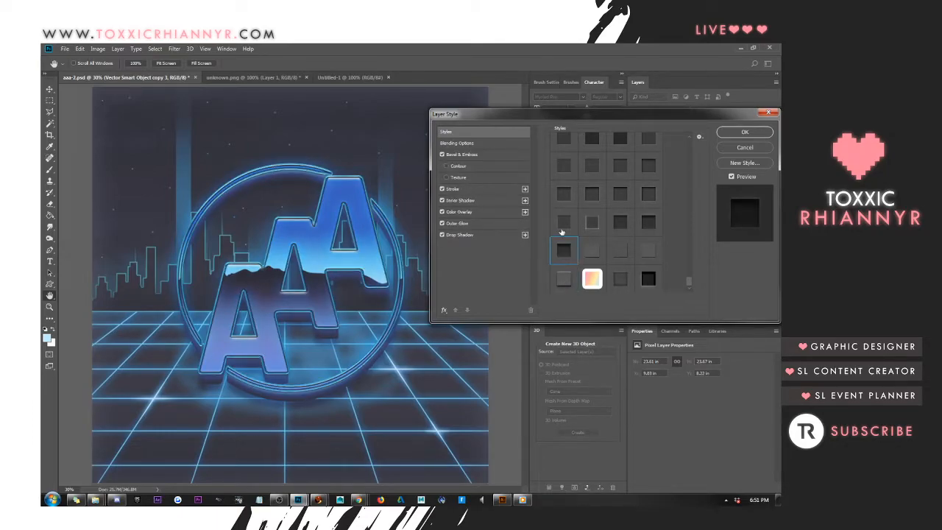
click(564, 193)
click(565, 163)
click(589, 169)
click(618, 171)
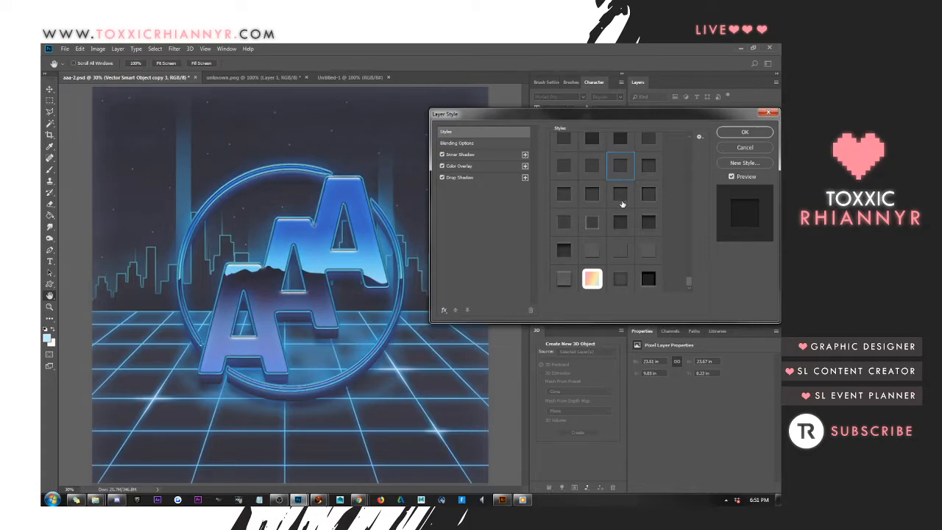
click(623, 201)
click(622, 227)
click(650, 224)
click(648, 284)
Try dark inset presets and dark beveled presets from the later part of the style list on the outline
drag(690, 280, 689, 259)
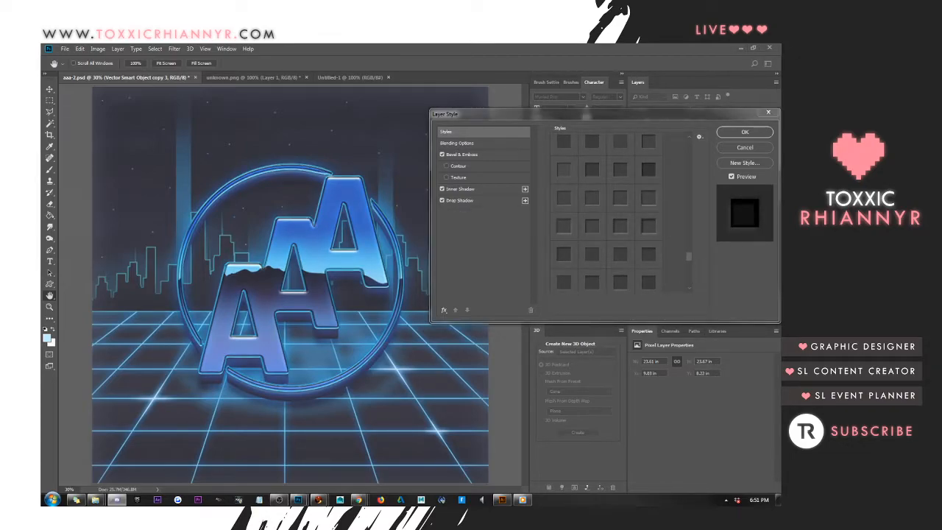
click(589, 176)
click(637, 168)
scroll(690, 151, up, 2)
scroll(690, 148, up, 1)
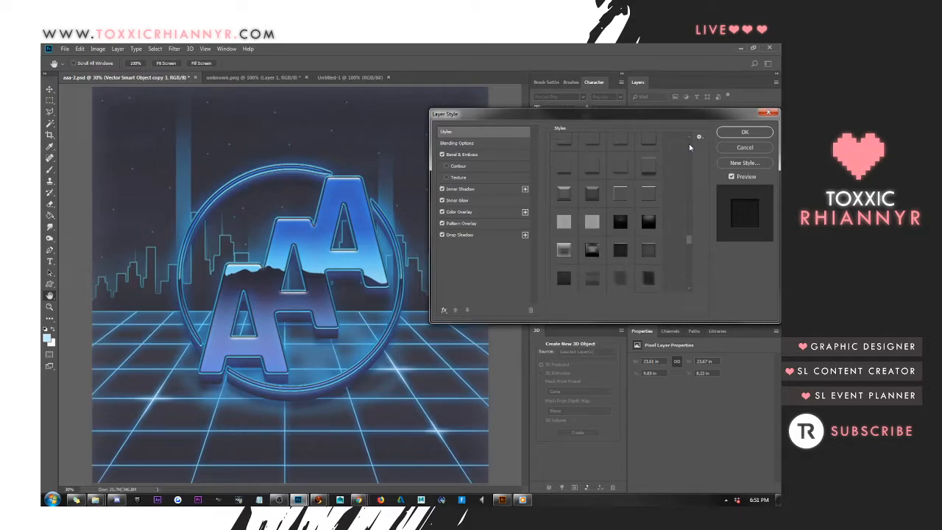
click(592, 193)
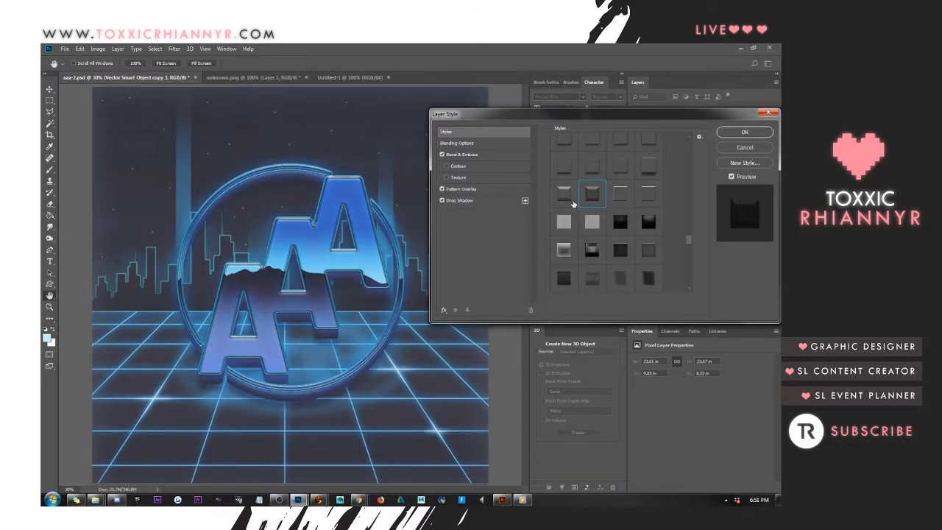
click(565, 194)
click(564, 165)
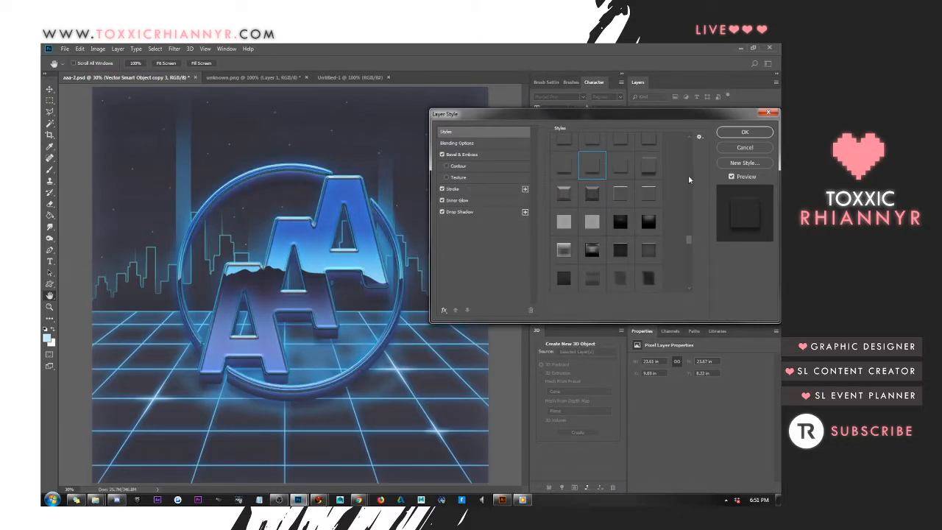
click(651, 223)
click(622, 225)
Try chrome bevel presets and silver gradient presets from the middle of the style list on the outline
drag(688, 240, 688, 201)
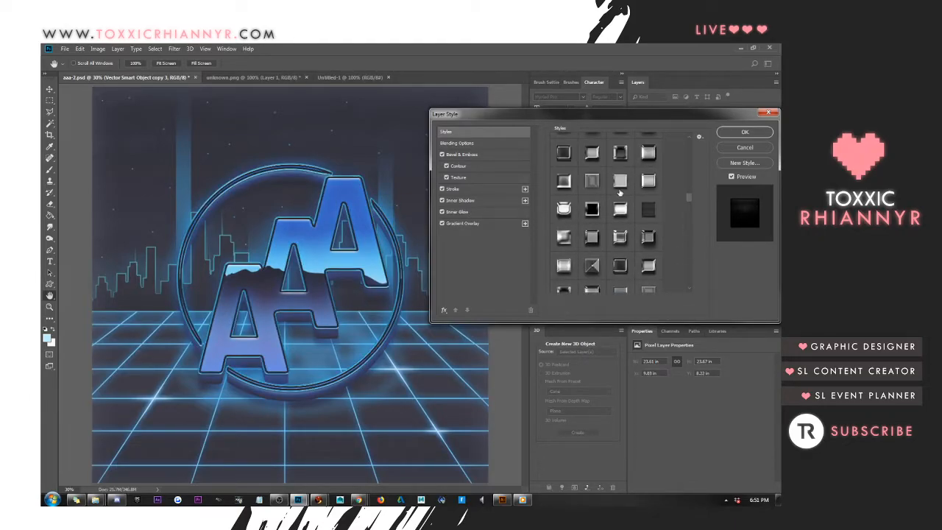
click(620, 189)
click(585, 185)
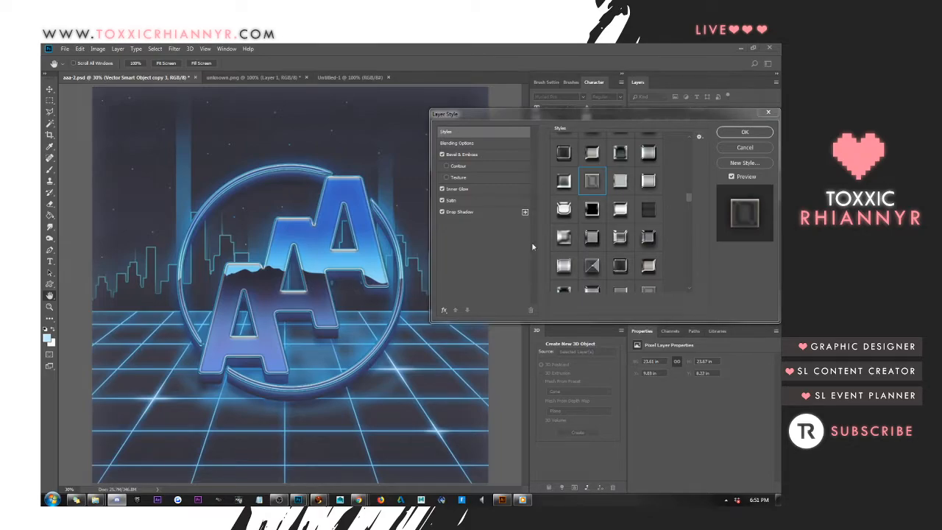
click(594, 154)
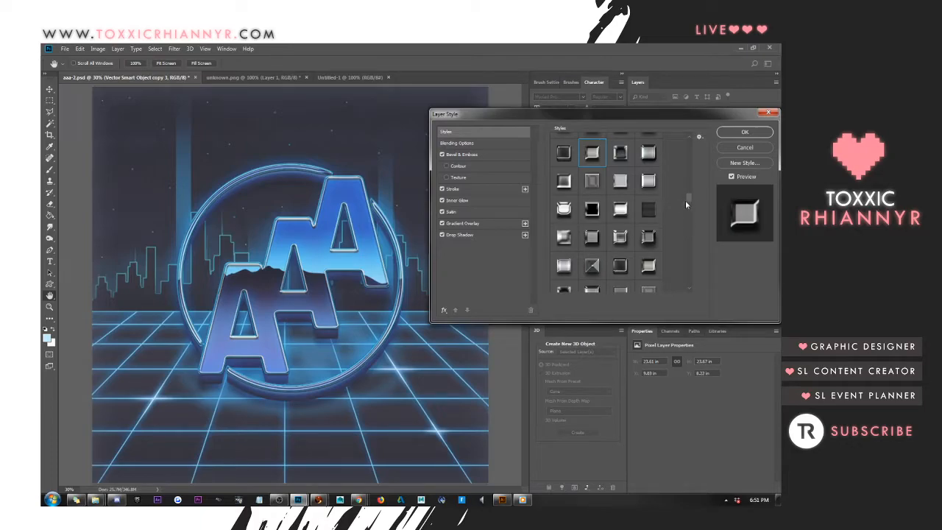
drag(686, 197, 686, 182)
click(640, 210)
click(620, 204)
click(564, 150)
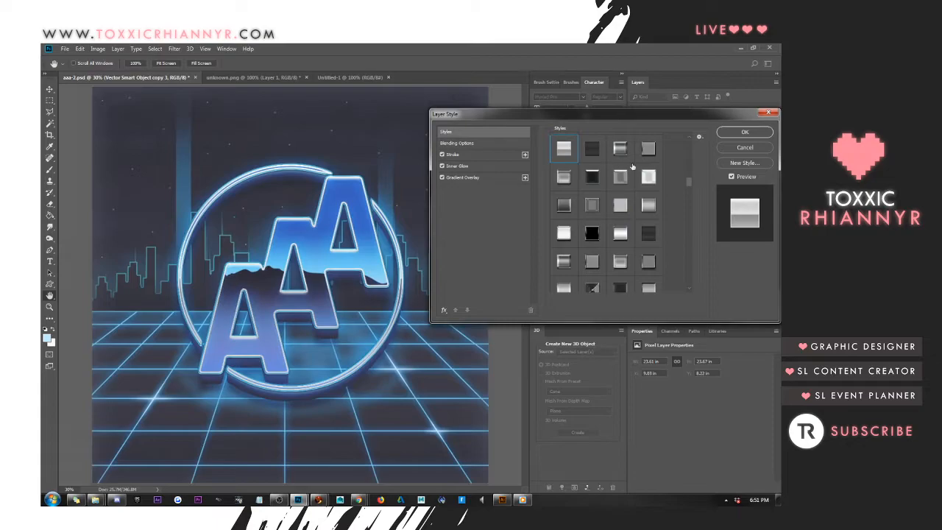
Try black-to-white gradient presets and the muted gray presets listed before them on the outline
scroll(632, 167, up, 3)
click(621, 176)
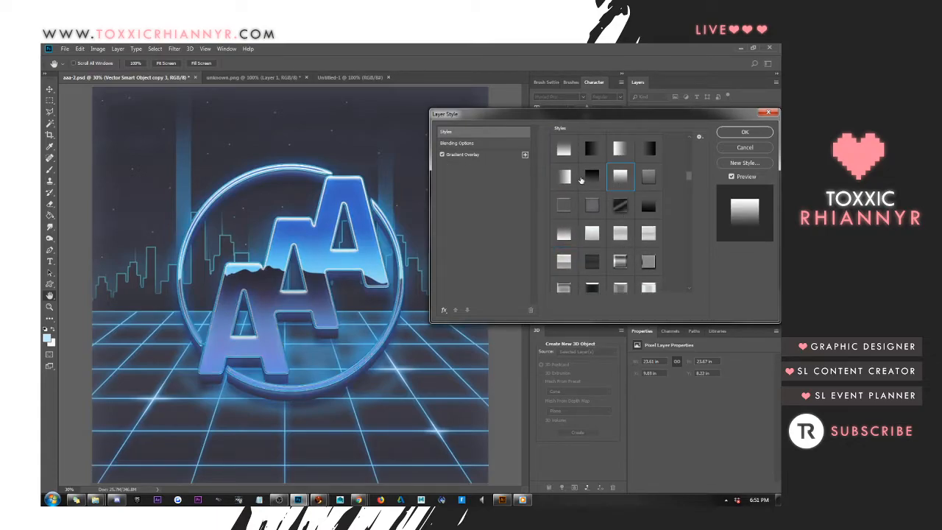
click(592, 204)
click(564, 204)
click(564, 152)
scroll(623, 217, up, 4)
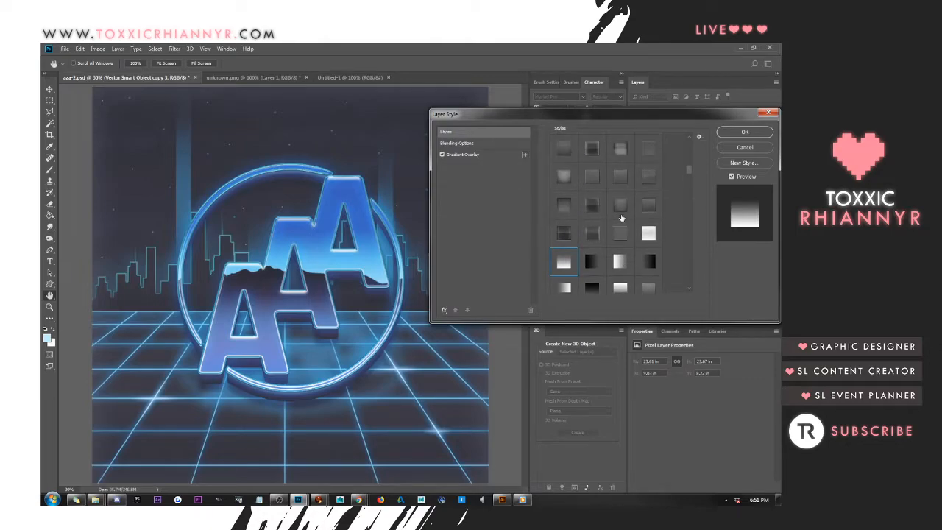
click(593, 178)
click(564, 176)
click(598, 150)
click(610, 208)
Try the angular gradient preset and several dark gradient presets nearer the start of the style list on the outline
scroll(608, 207, up, 2)
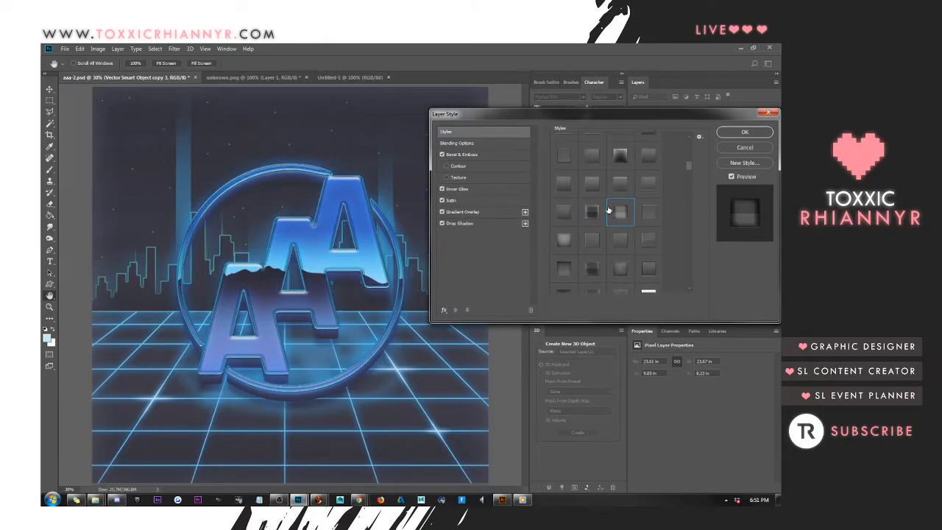
click(619, 192)
click(572, 194)
click(600, 163)
scroll(609, 213, up, 2)
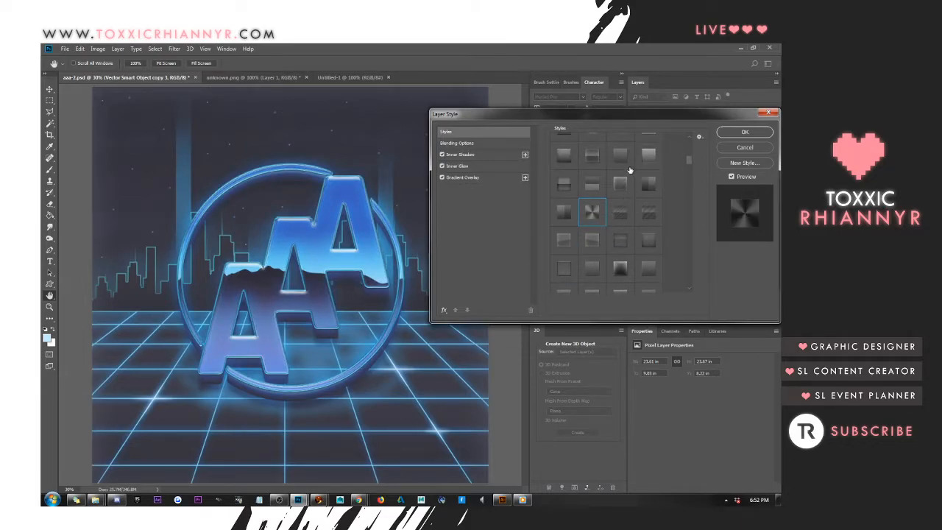
click(621, 159)
scroll(608, 210, up, 4)
click(597, 186)
click(649, 155)
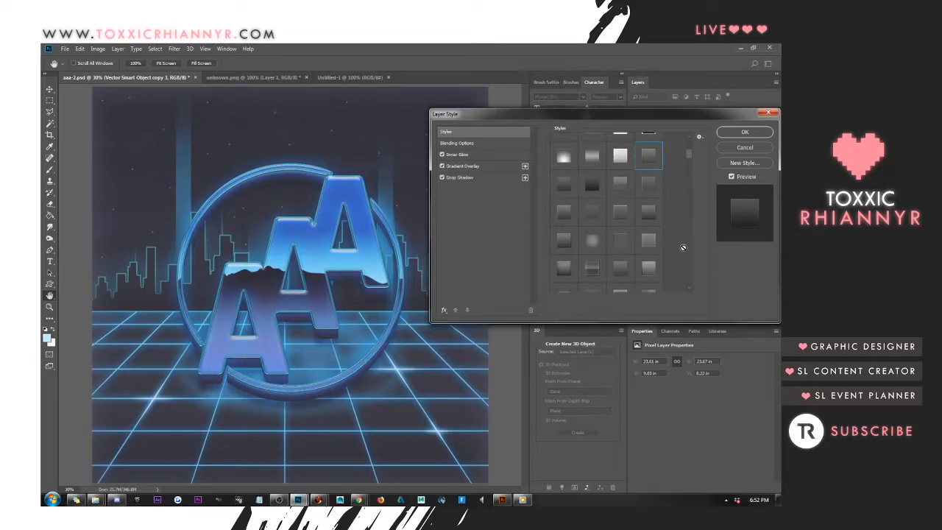
Apply the glossy glass-edge preset at the start of the third row to the outline, with Bevel & Emboss softening set to 16 px
scroll(684, 161, up, 4)
click(621, 202)
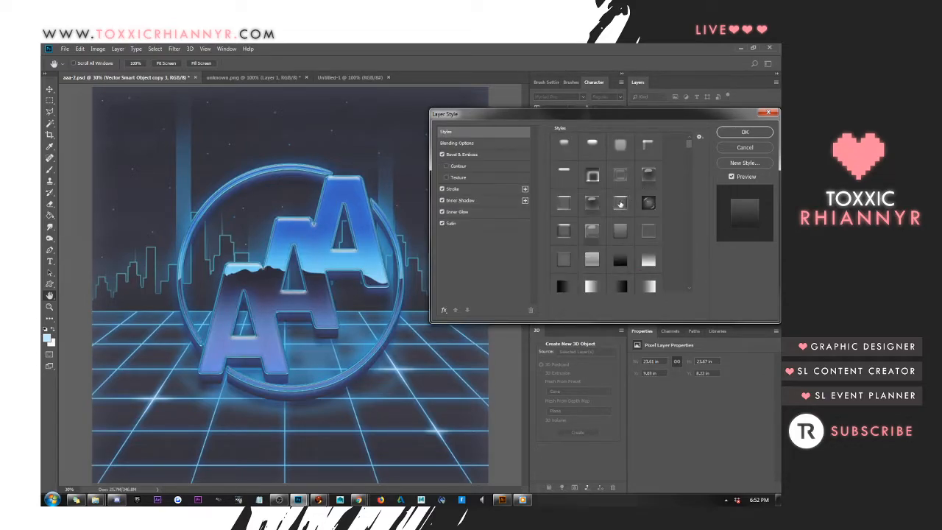
click(564, 172)
click(564, 202)
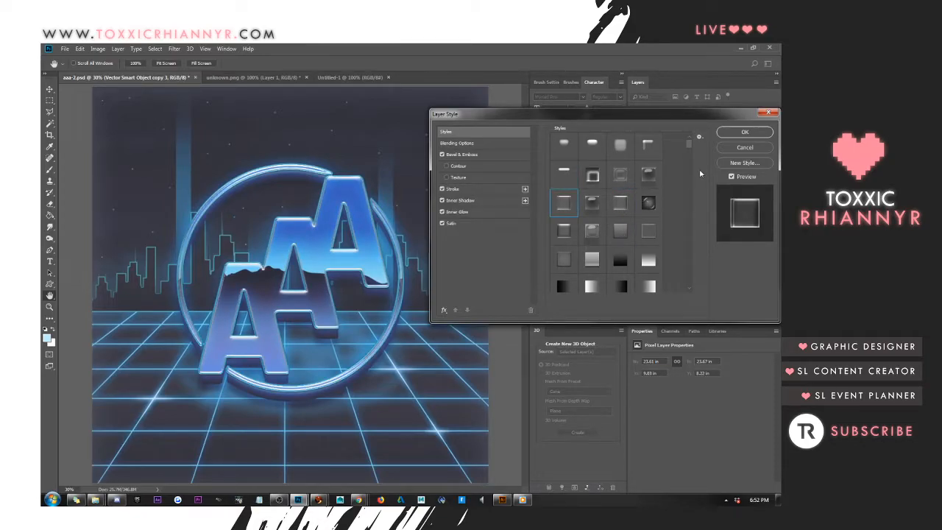
click(505, 154)
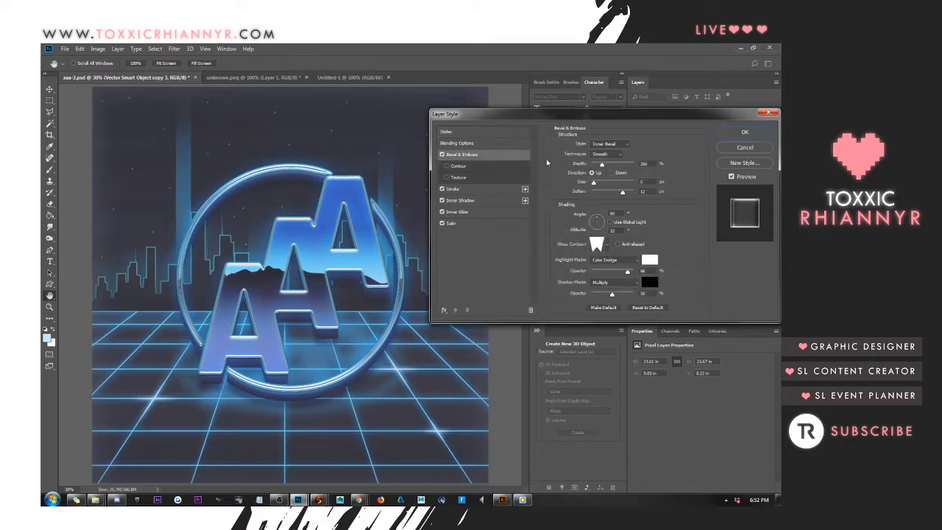
drag(622, 194, 553, 197)
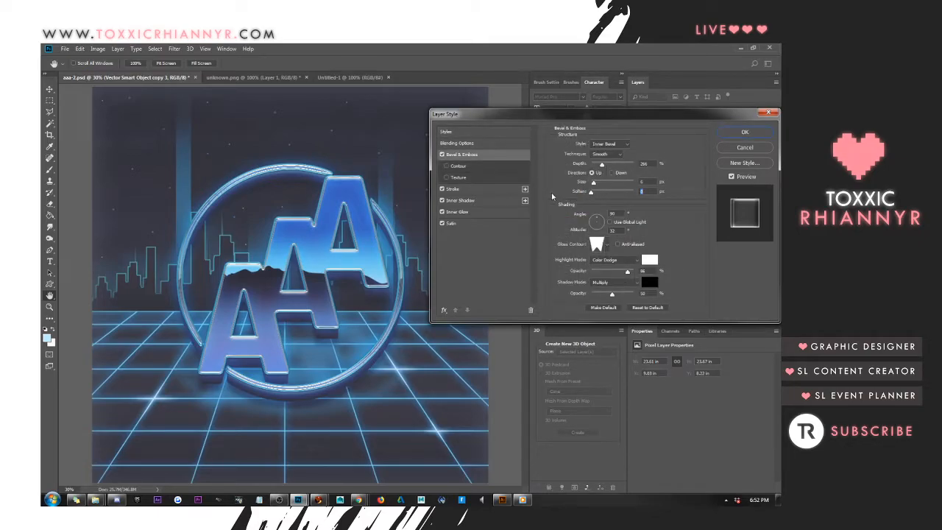
click(745, 131)
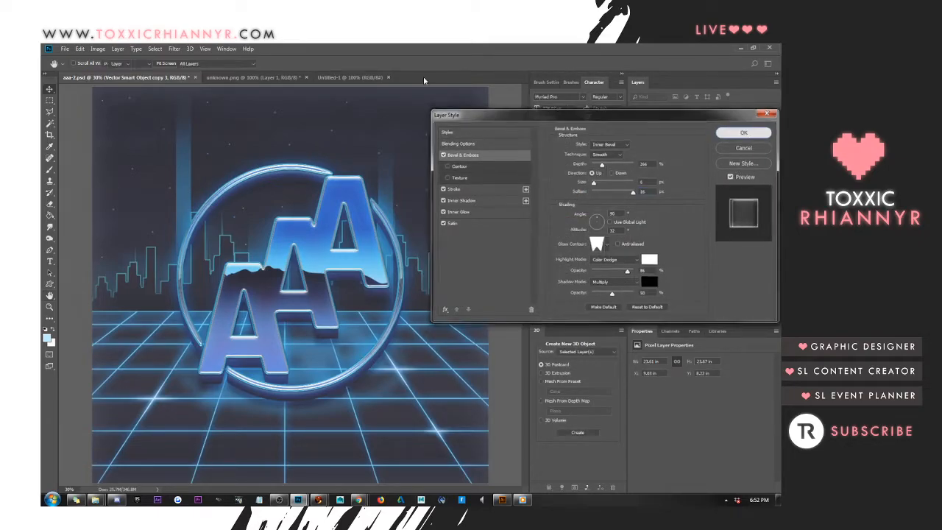
Add a black (000000) Outer Glow to the Vector Smart Object copy 3 outline layer while working at 100% zoom
click(206, 49)
click(207, 147)
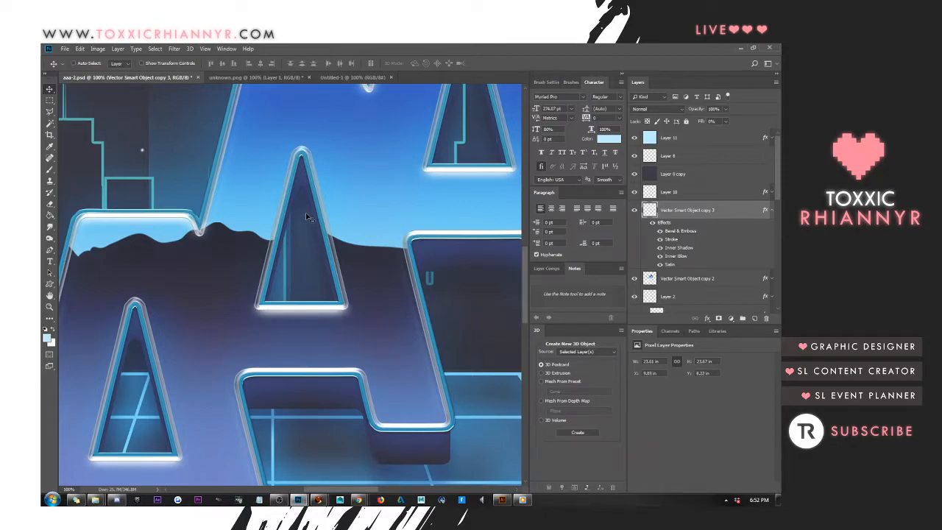
right_click(708, 212)
click(663, 147)
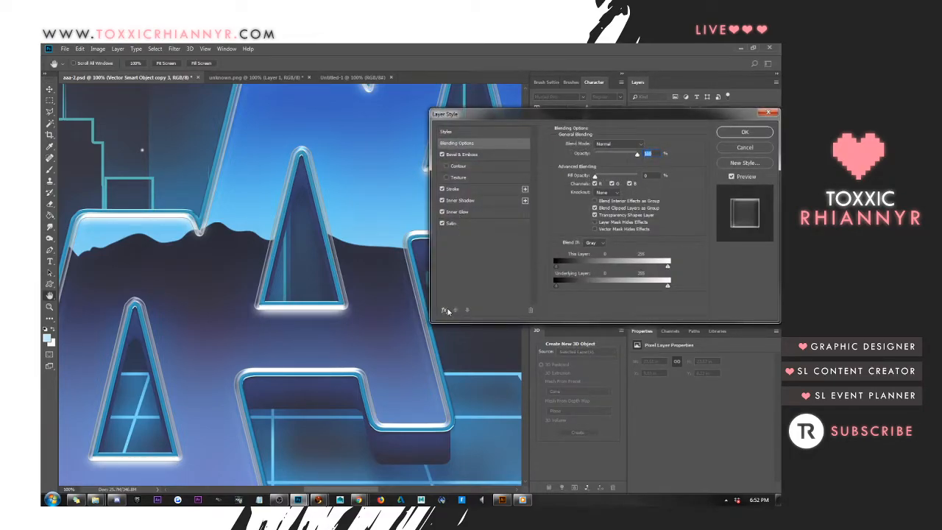
click(446, 311)
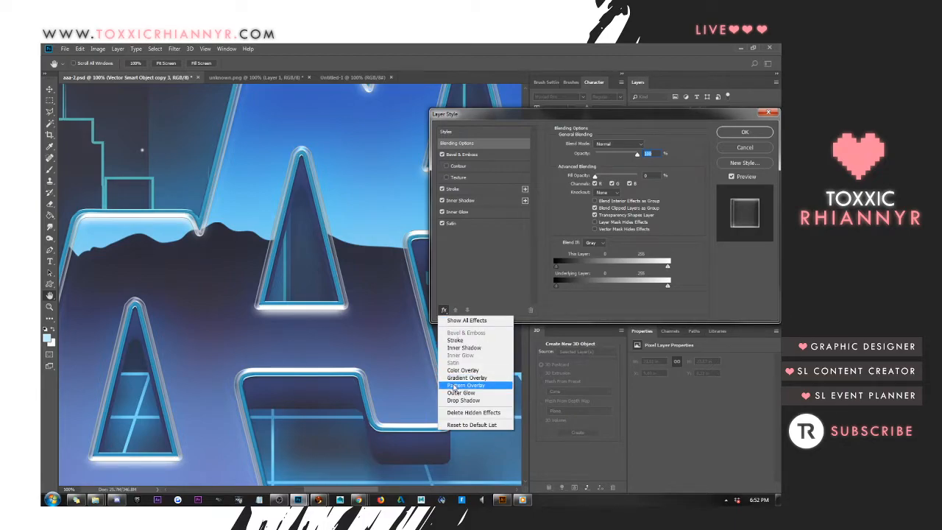
click(458, 393)
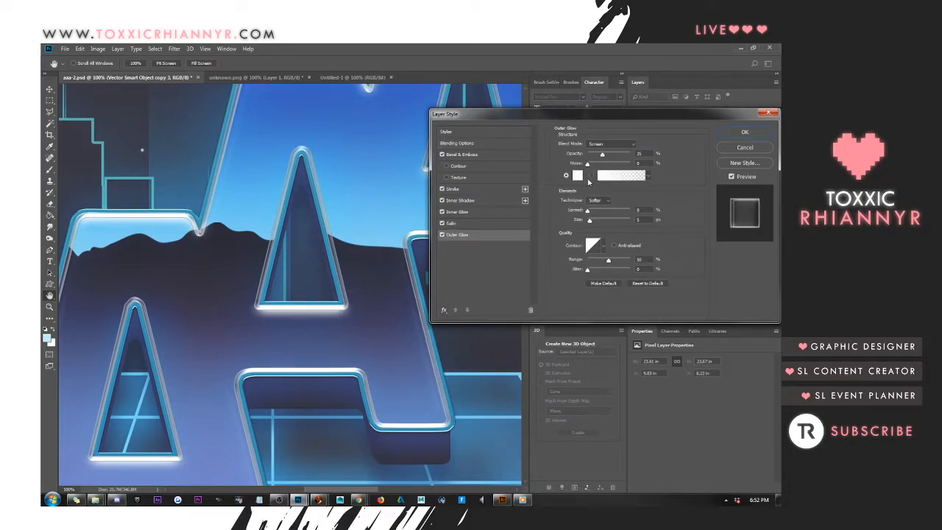
click(577, 175)
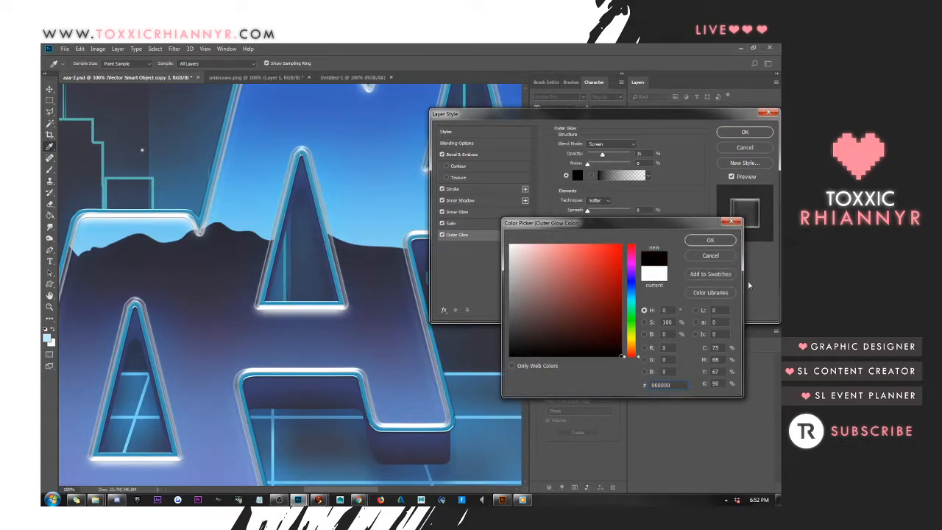
click(711, 240)
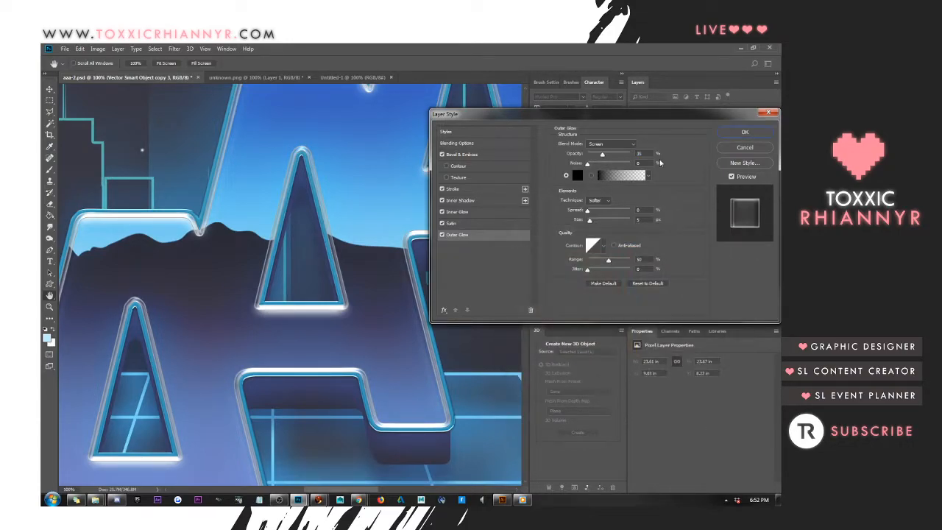
Set the outer glow to Normal blend mode with 100% opacity and a size of 15 px
drag(602, 156, 617, 156)
drag(617, 155, 668, 165)
click(598, 145)
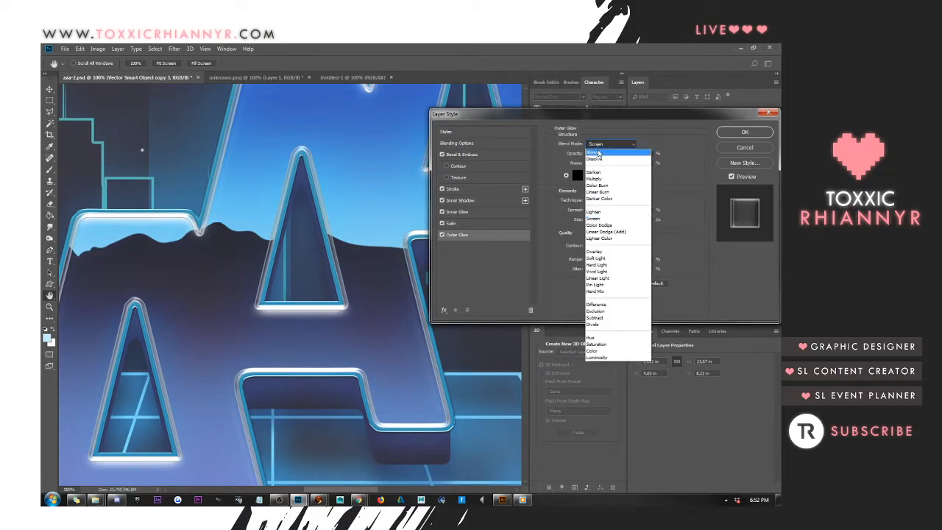
click(598, 153)
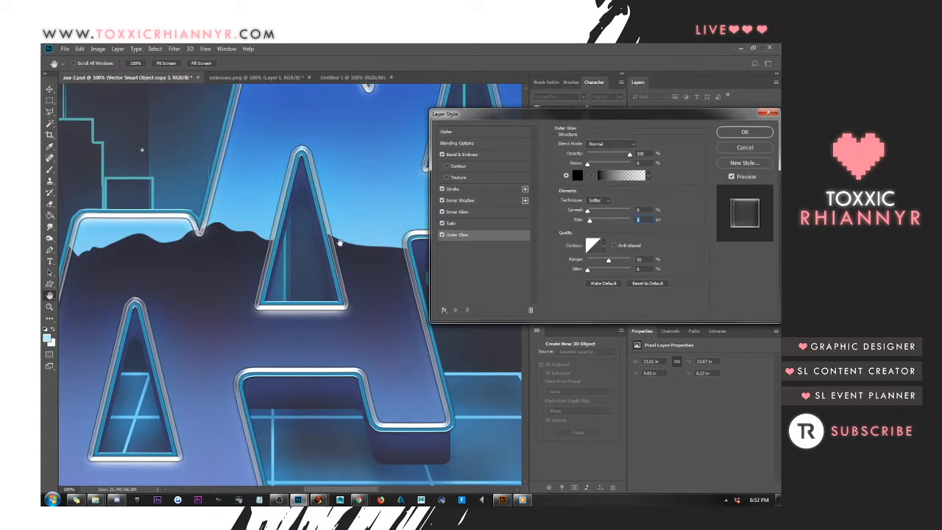
key(shift+Up)
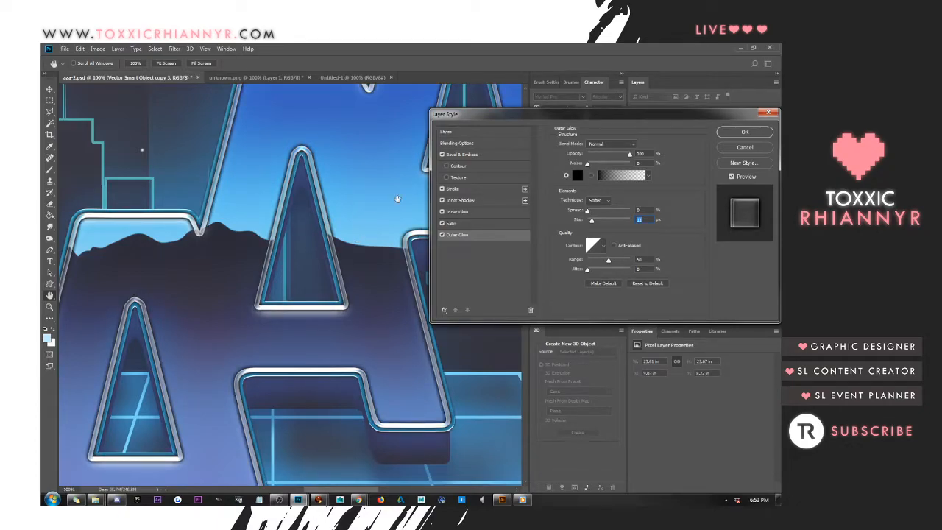
Change the outer glow color to the dark blue-gray 2f3041 sampled from the artwork and apply the layer style
click(579, 176)
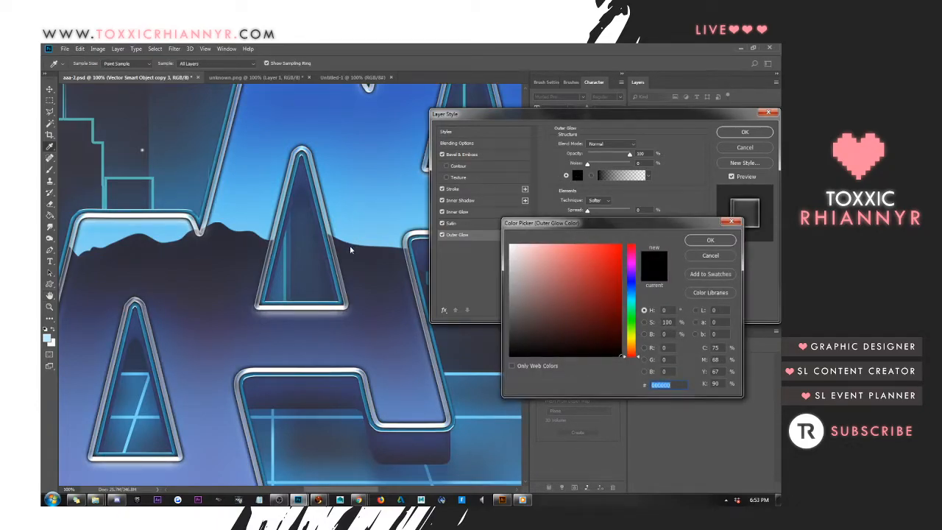
click(409, 167)
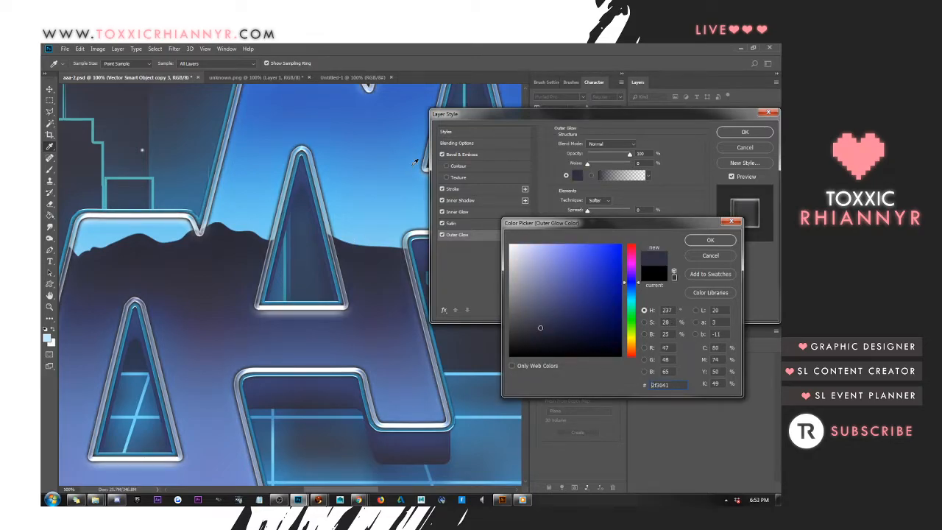
click(710, 240)
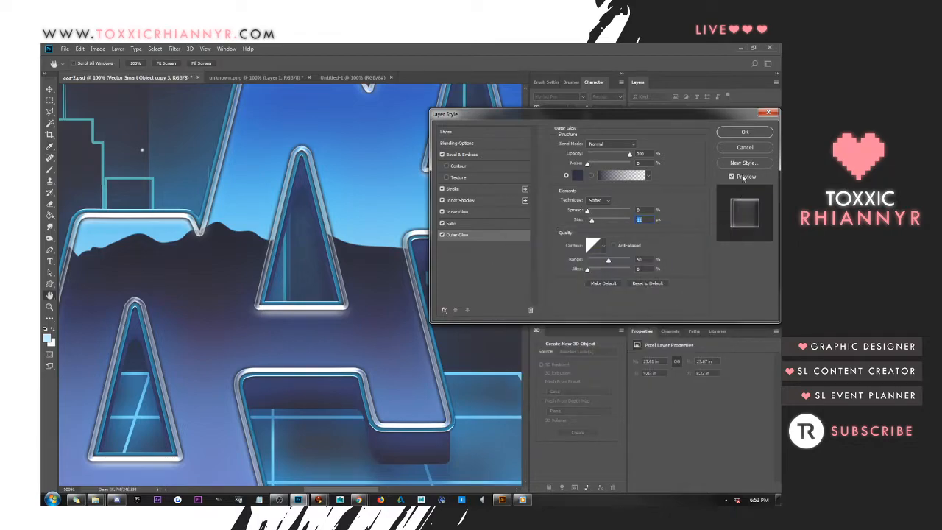
click(744, 134)
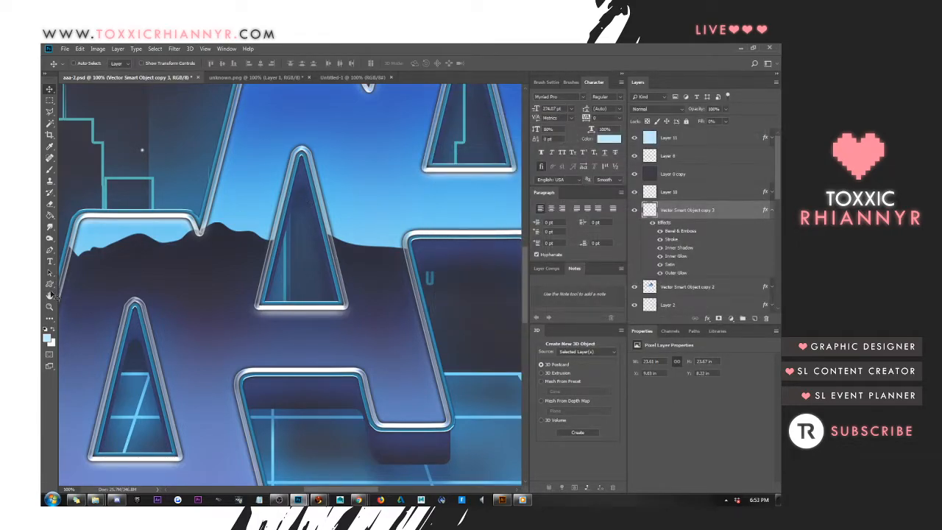
Inspect the styled outline around the ring and the three letters at 100% zoom
click(49, 296)
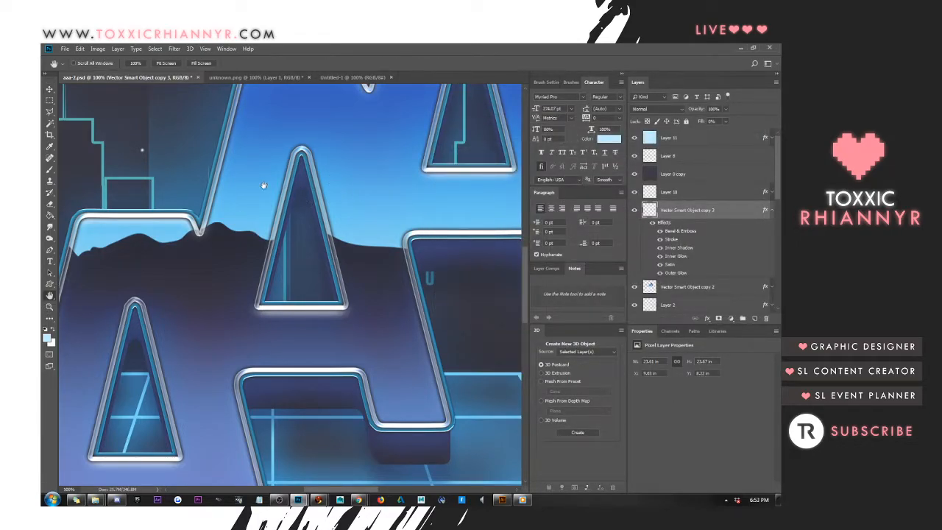
drag(258, 184, 501, 209)
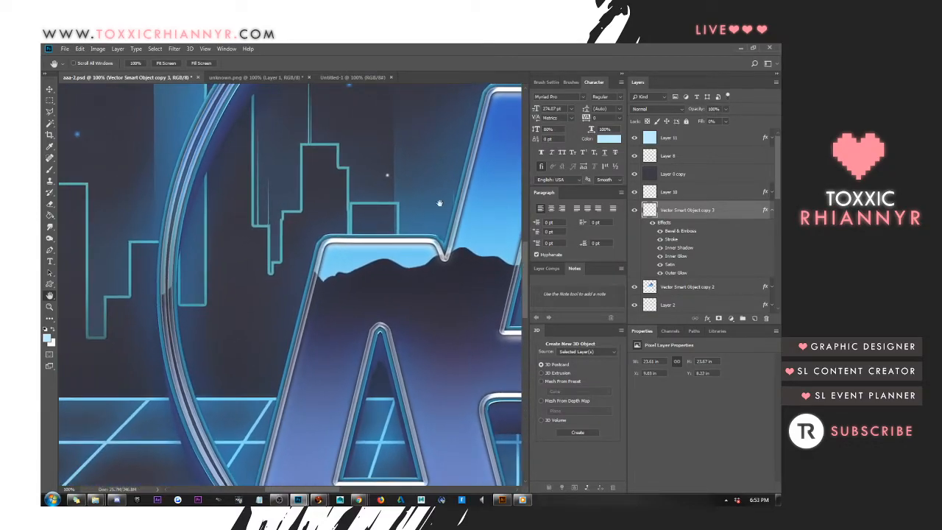
drag(289, 160, 269, 314)
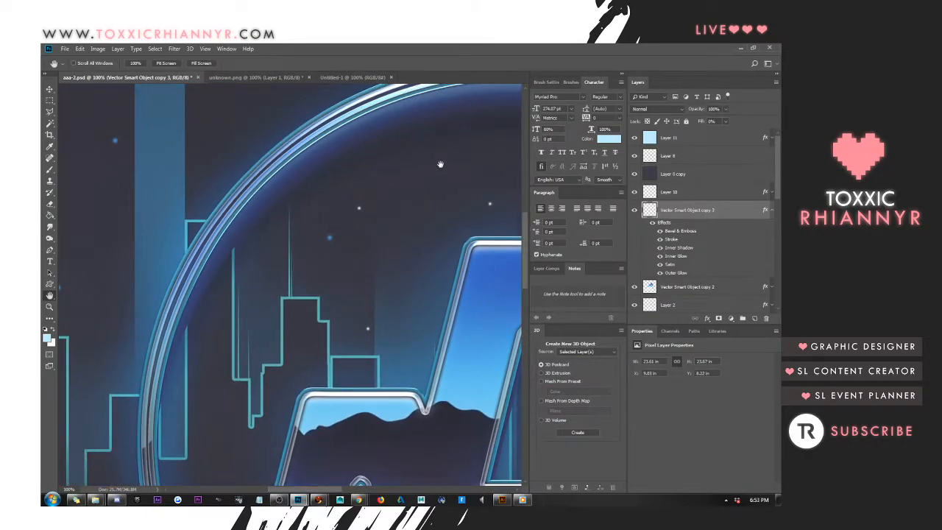
drag(441, 164, 250, 236)
drag(475, 194, 291, 180)
drag(448, 304, 296, 229)
drag(400, 409, 269, 283)
drag(242, 400, 399, 255)
drag(104, 217, 433, 184)
drag(306, 280, 392, 228)
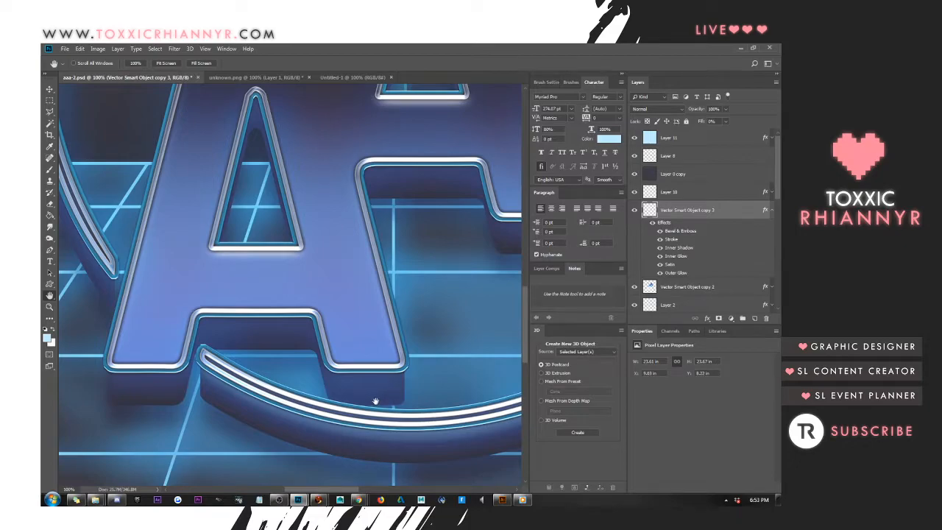
Collapse the effects of the Vector Smart Object copy 3 layer and select the Vector Smart Object copy 19 extrusion layer
click(49, 90)
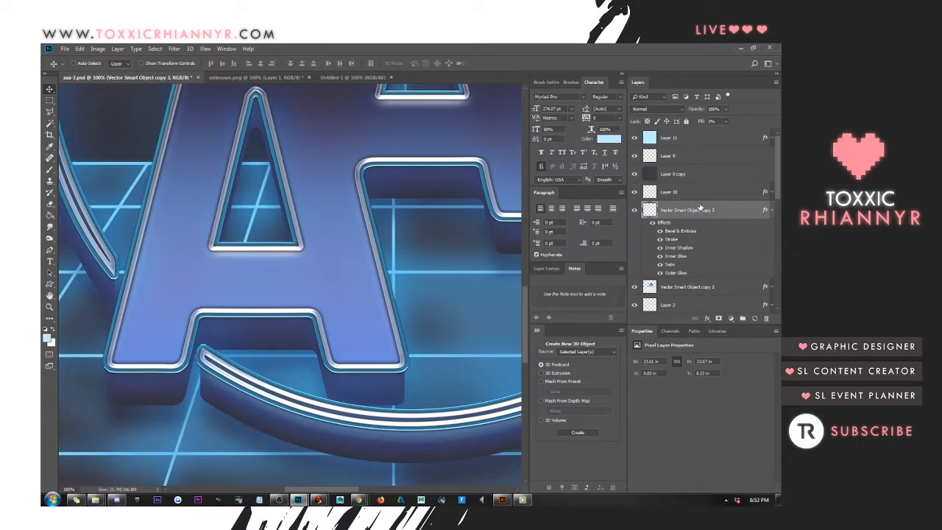
click(772, 210)
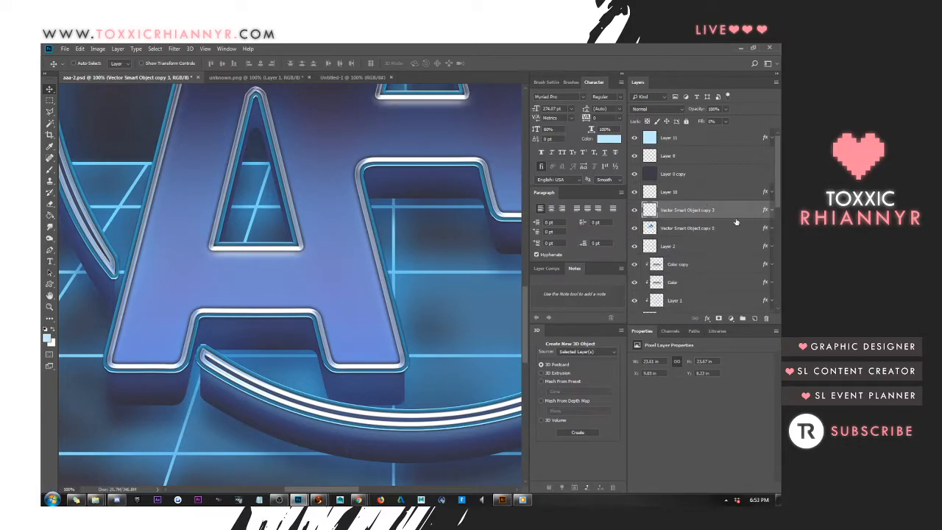
scroll(712, 226, down, 3)
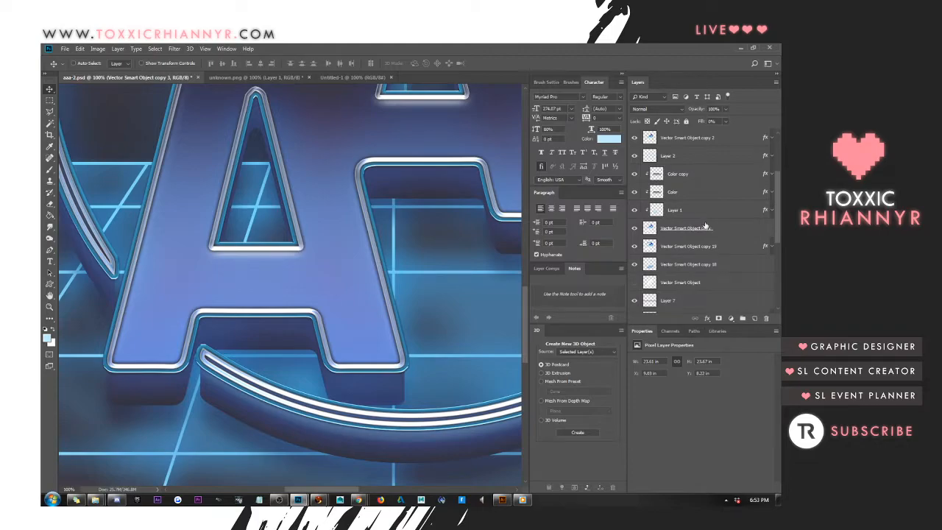
scroll(706, 226, down, 3)
ctrl+click(650, 196)
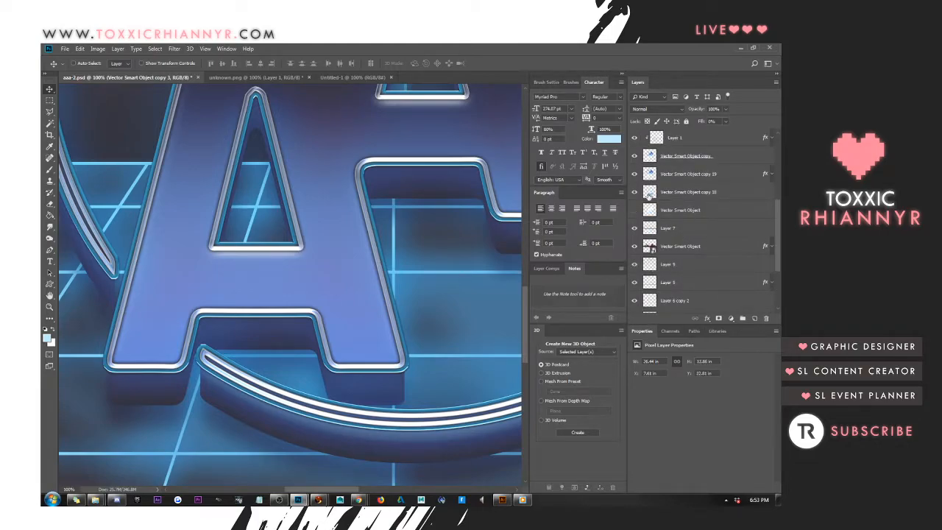
click(650, 195)
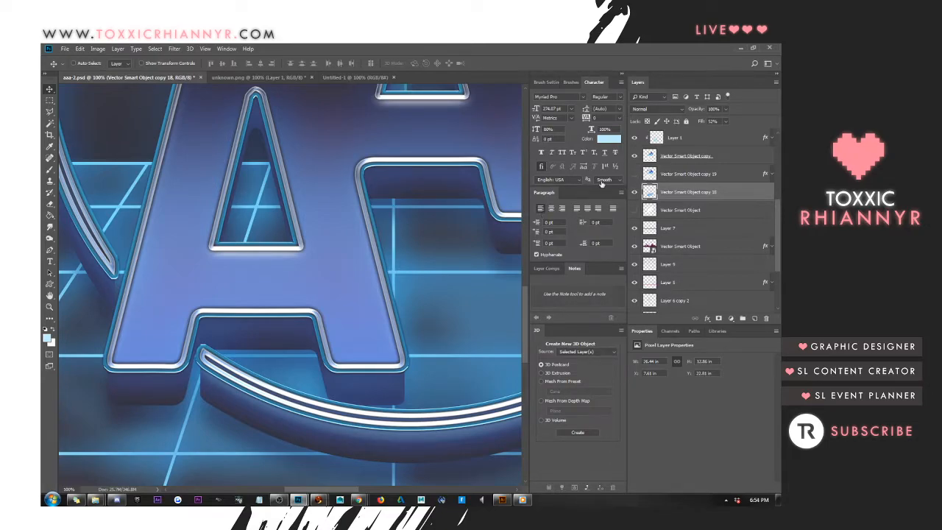
click(681, 179)
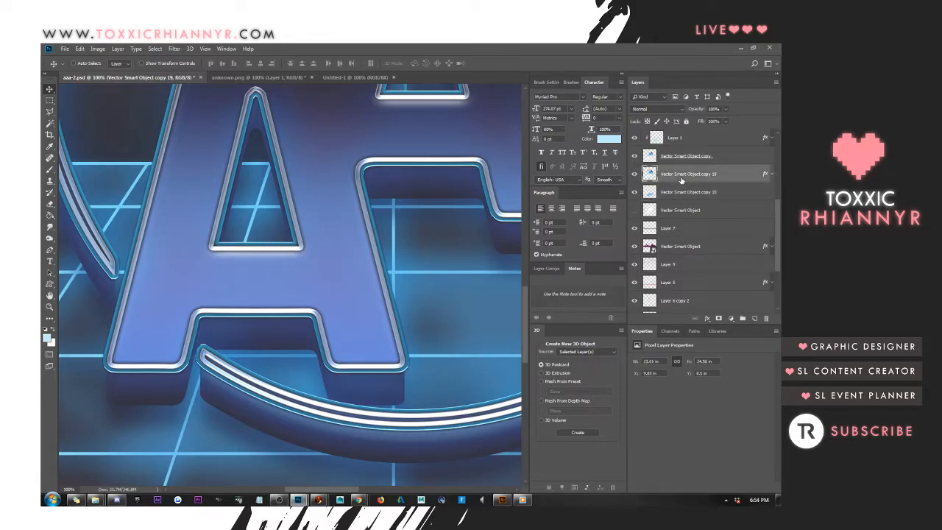
Load the Vector Smart Object copy 19 layer's shape as a selection and add a new empty layer above it
ctrl+click(653, 175)
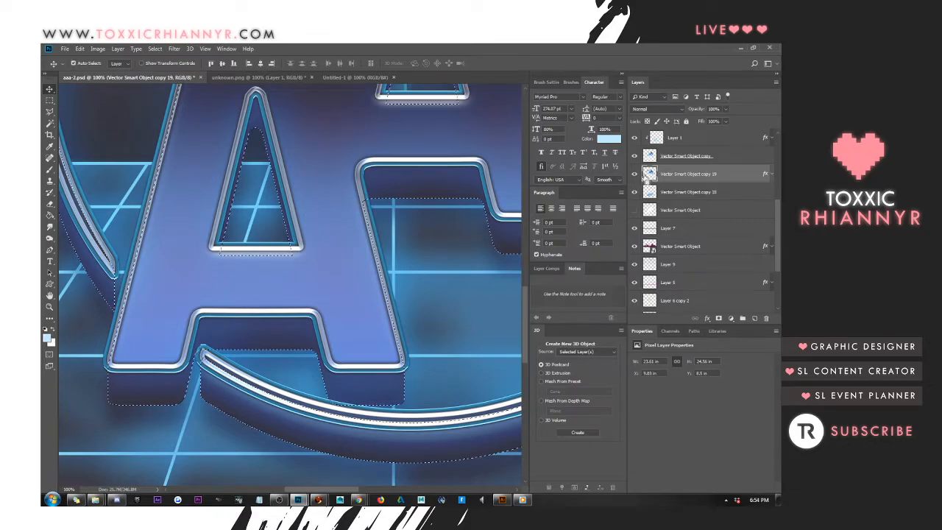
ctrl+click(651, 176)
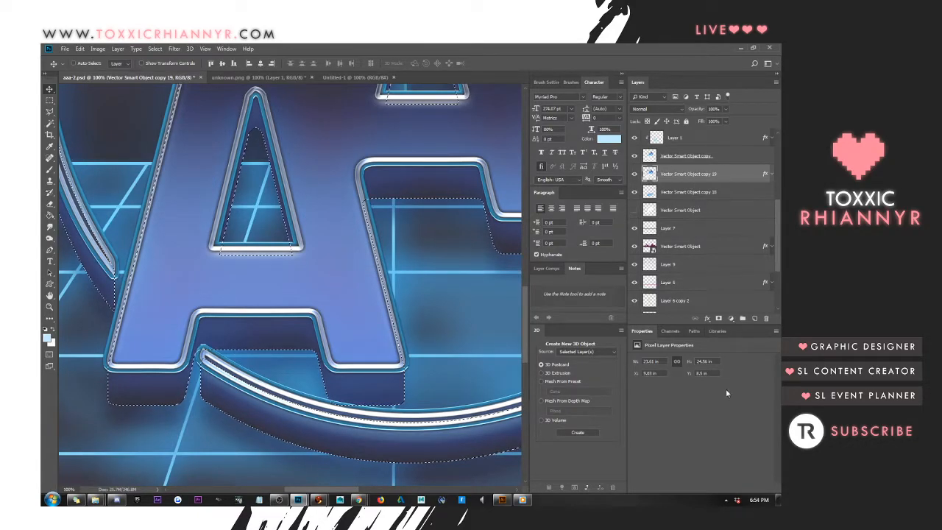
click(755, 318)
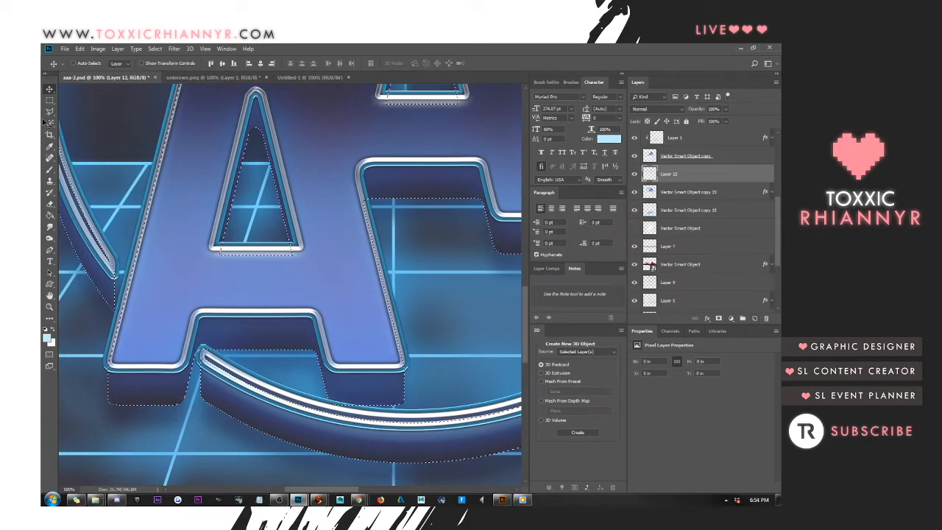
Stroke the extrusion selection on the new layer with a 5 px light blue outside line in Normal mode at 100% opacity, and deselect
click(79, 49)
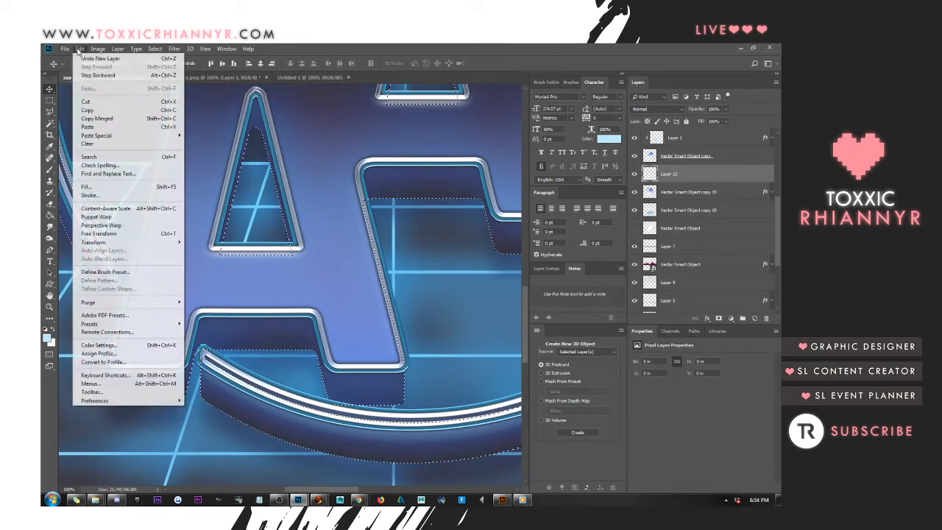
click(100, 196)
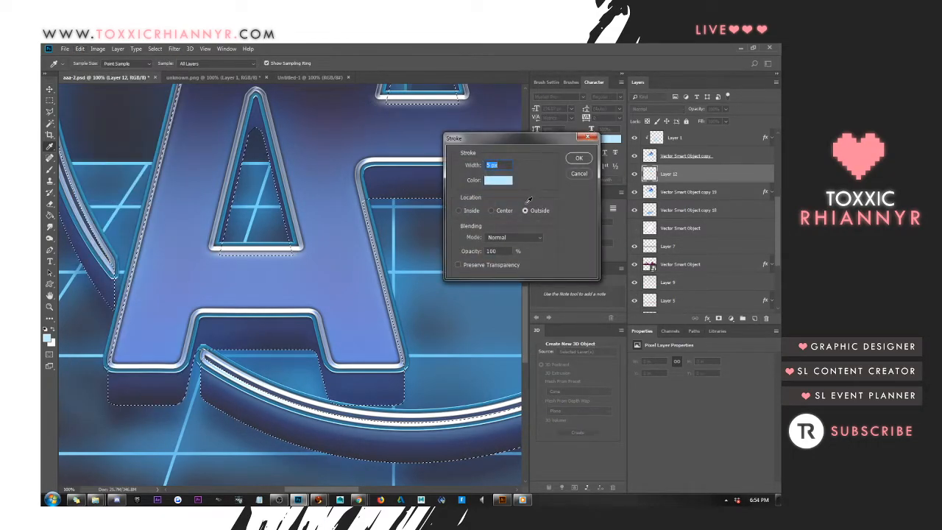
click(578, 158)
key(v)
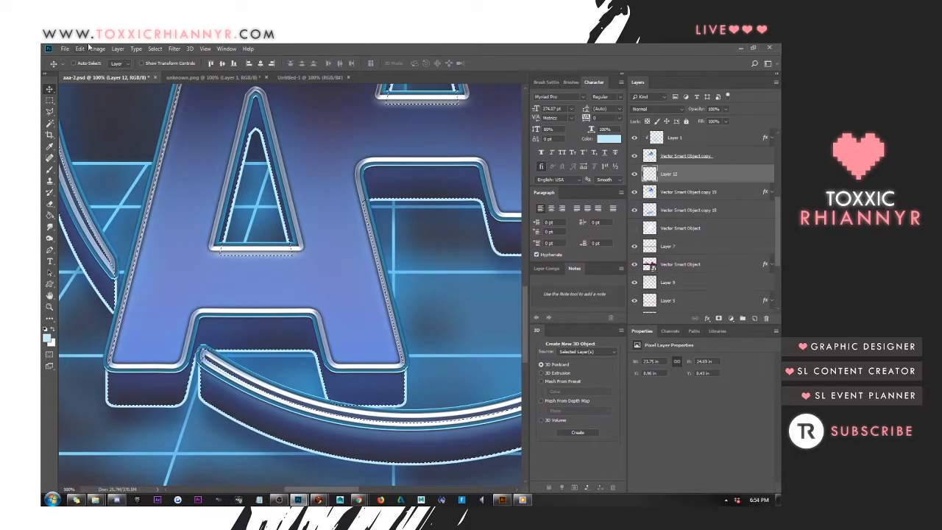
click(49, 100)
click(187, 124)
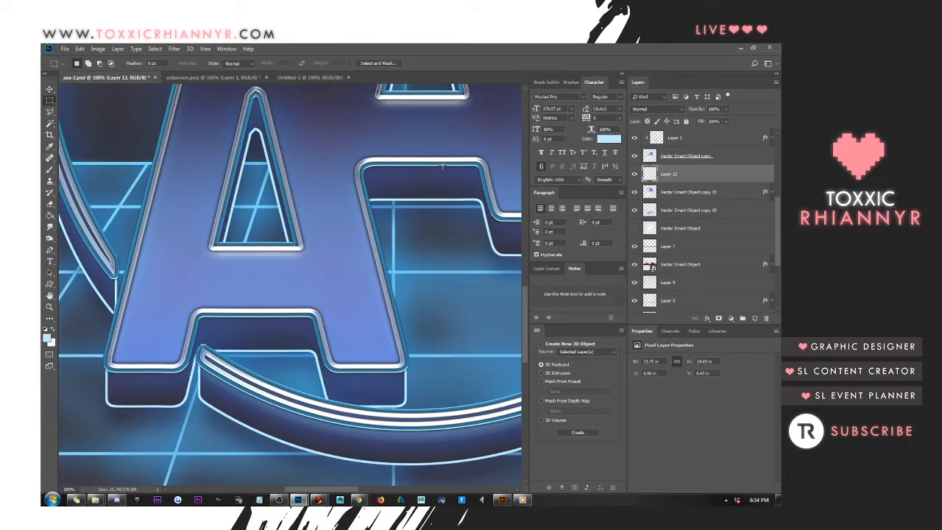
right_click(684, 175)
click(699, 190)
scroll(685, 205, up, 4)
scroll(681, 207, up, 1)
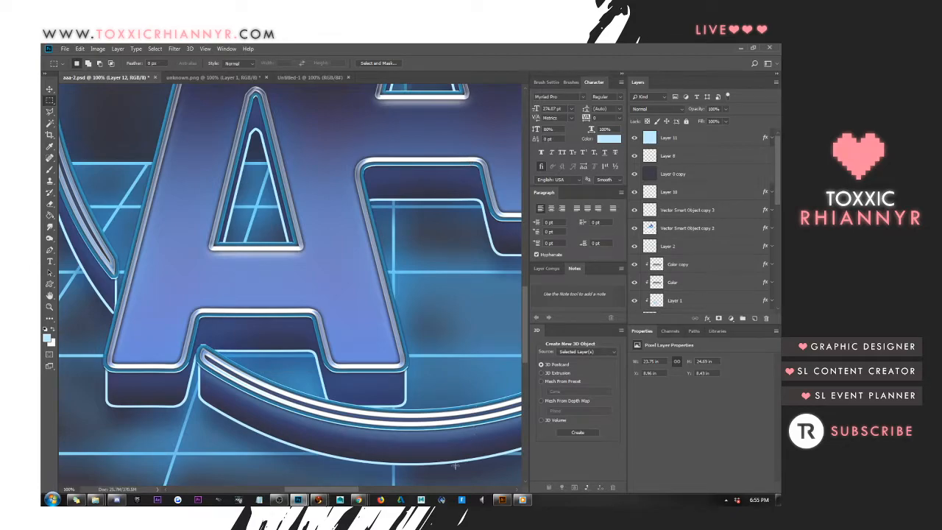
Switch to the Chrome window with Flickr, search for instagram in a new tab and move that tab out of the window
mouse_move(359, 500)
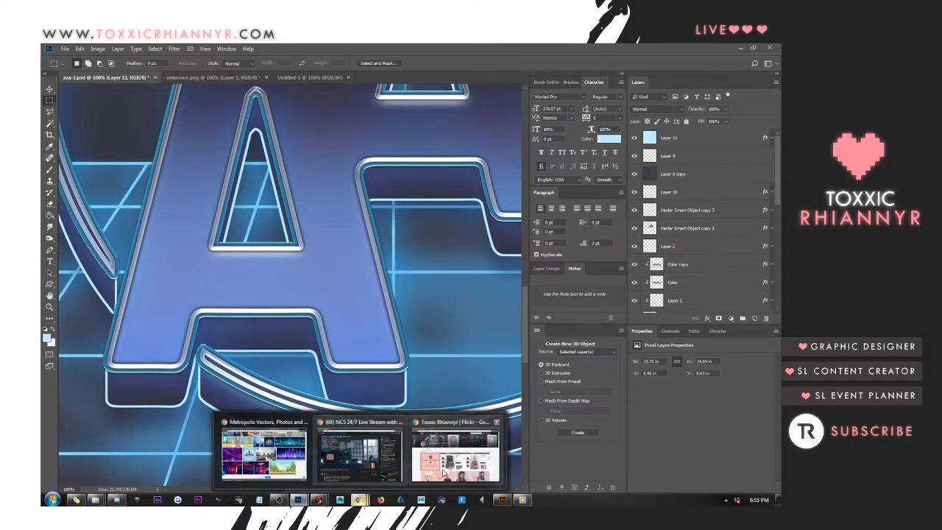
click(444, 473)
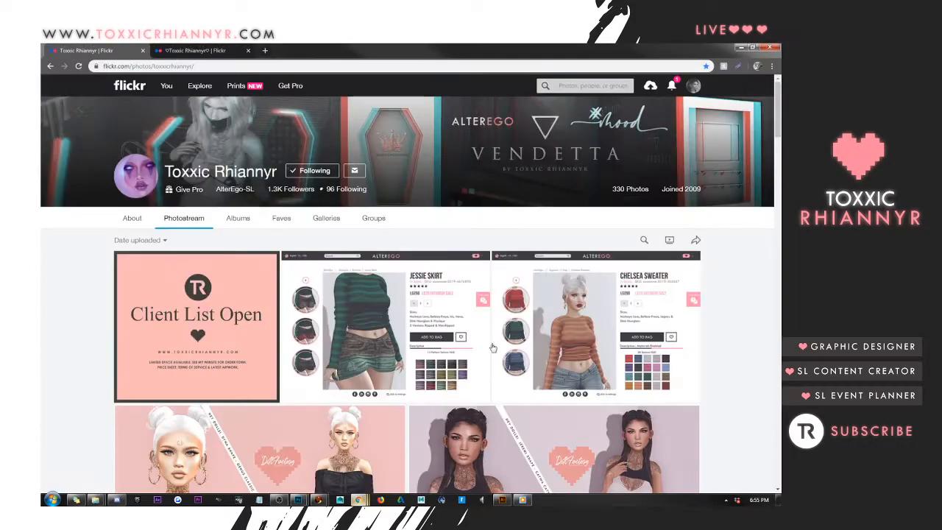
click(265, 50)
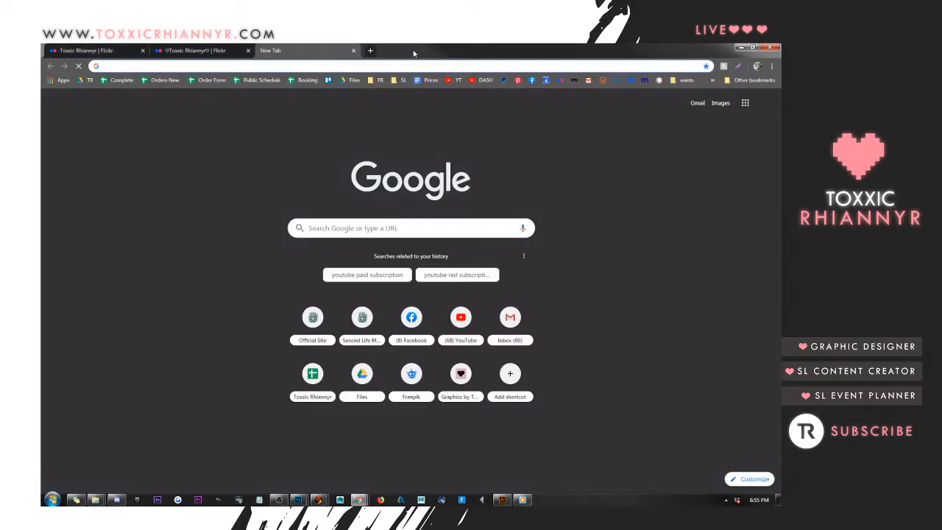
text(inta)
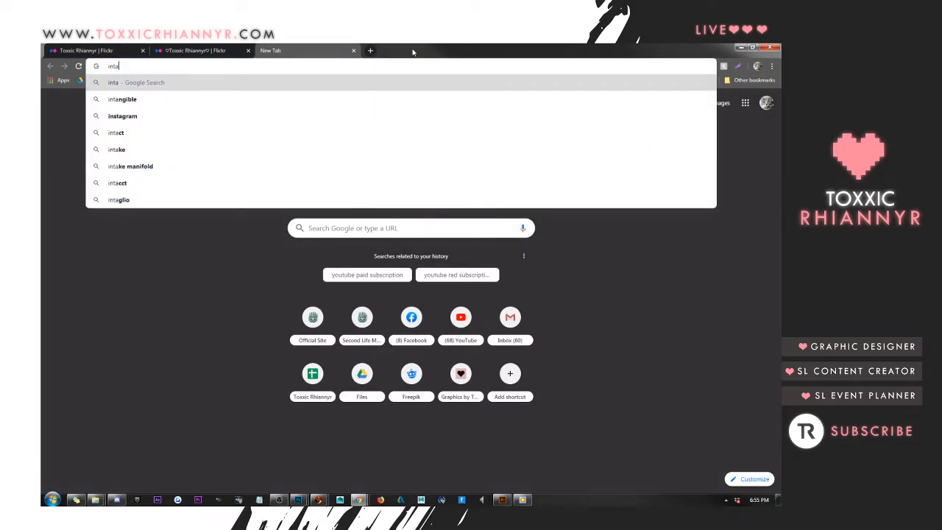
key(BackSpace)
text(sr)
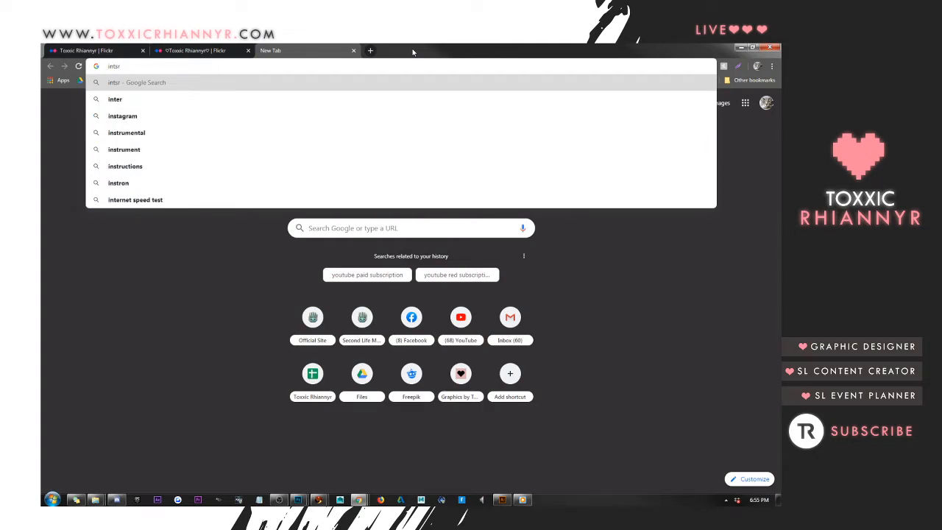
key(BackSpace)
text(a)
key(Down)
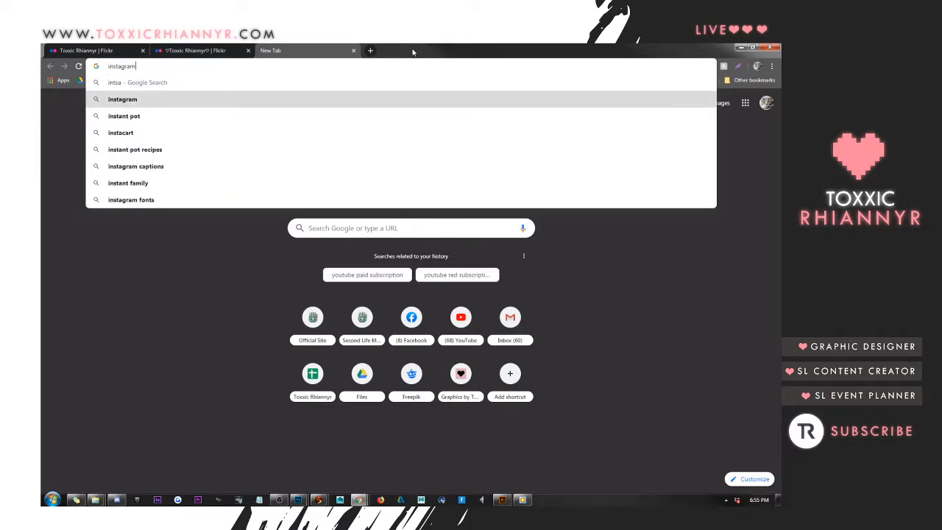
key(Return)
drag(302, 50, 780, 50)
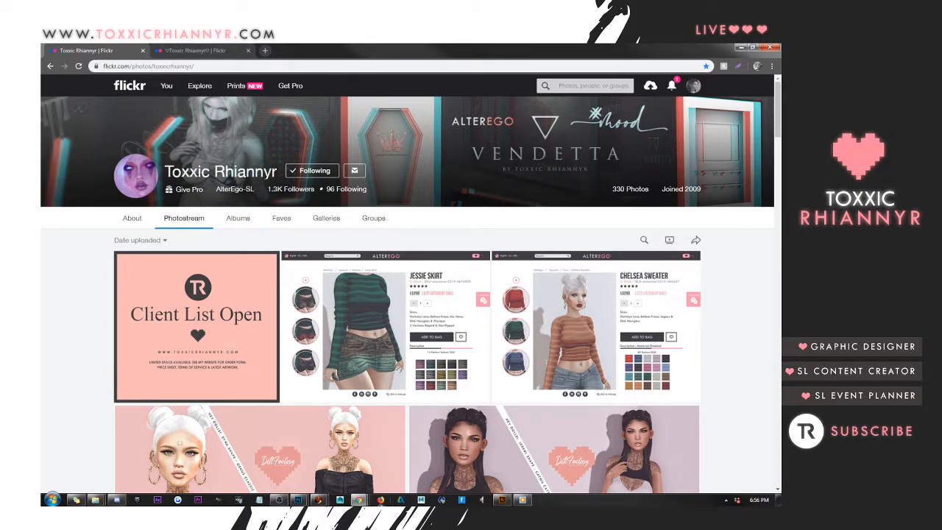
mouse_move(366, 502)
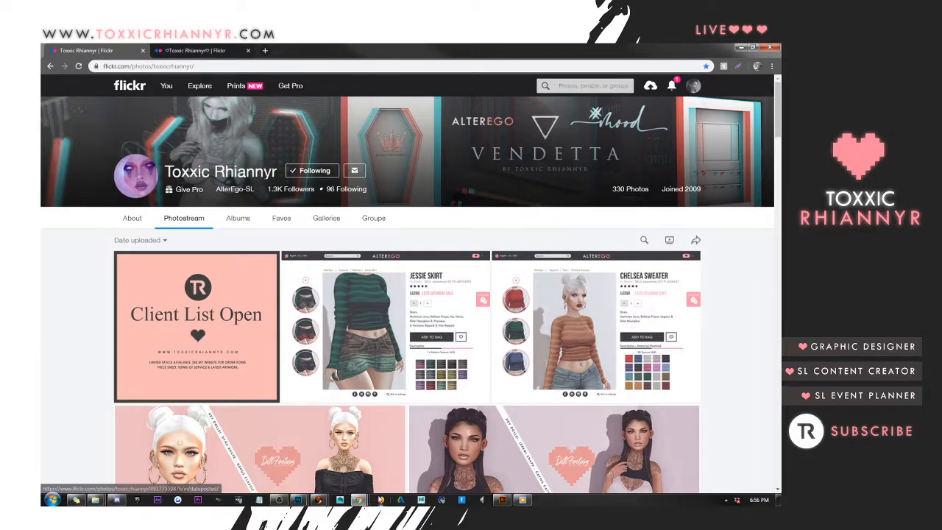
mouse_move(358, 500)
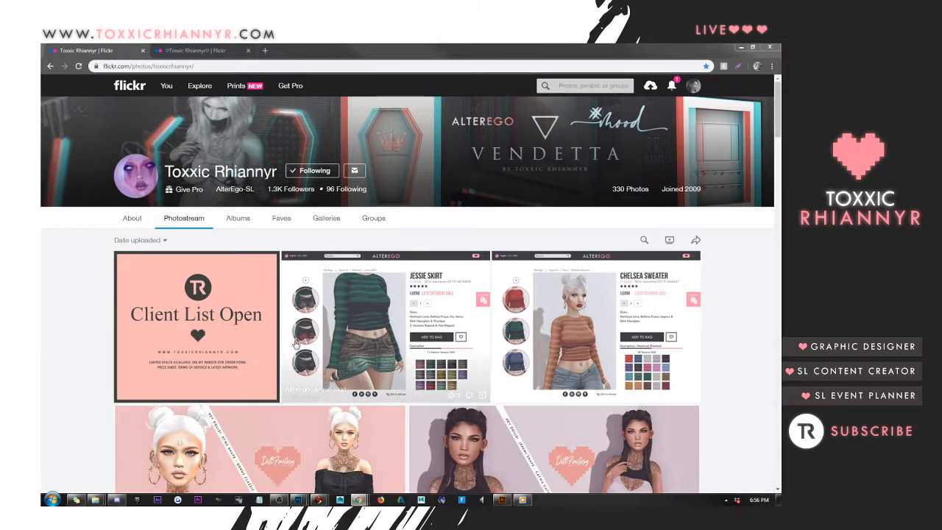
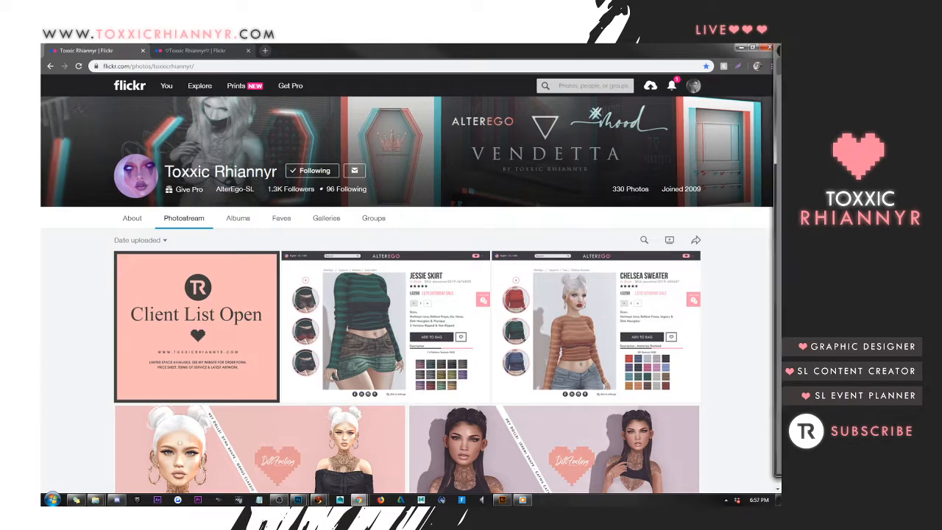
Look through the gaming Instagram profile's posts and examine its holiday sale character logo advert
drag(515, 50, 405, 56)
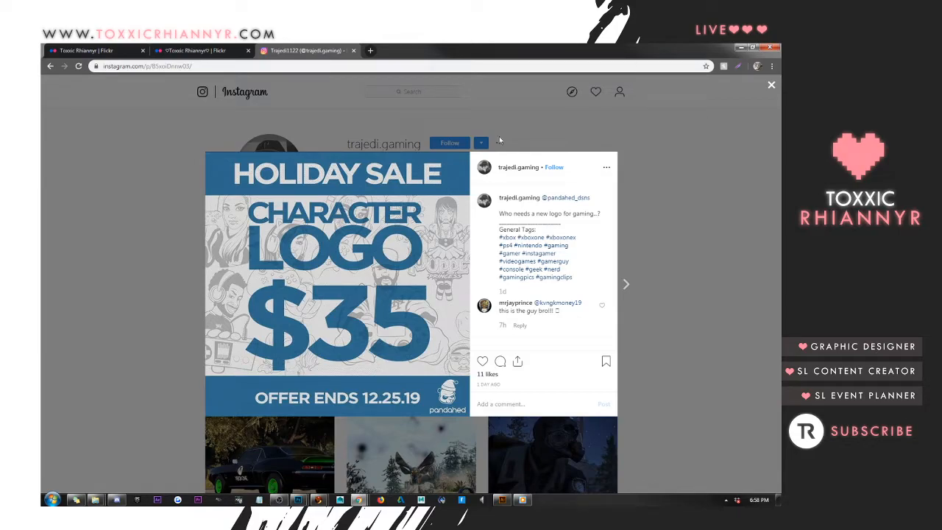
click(93, 191)
scroll(93, 195, down, 5)
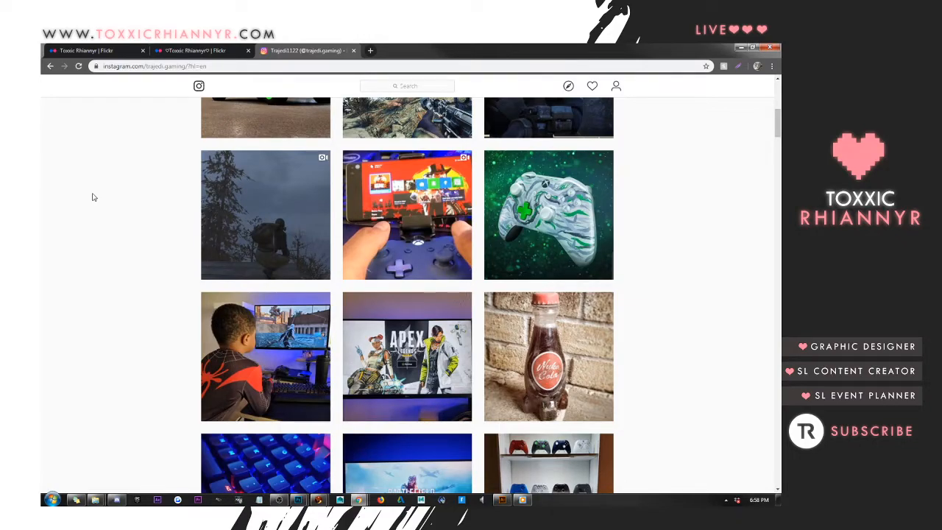
scroll(93, 197, down, 9)
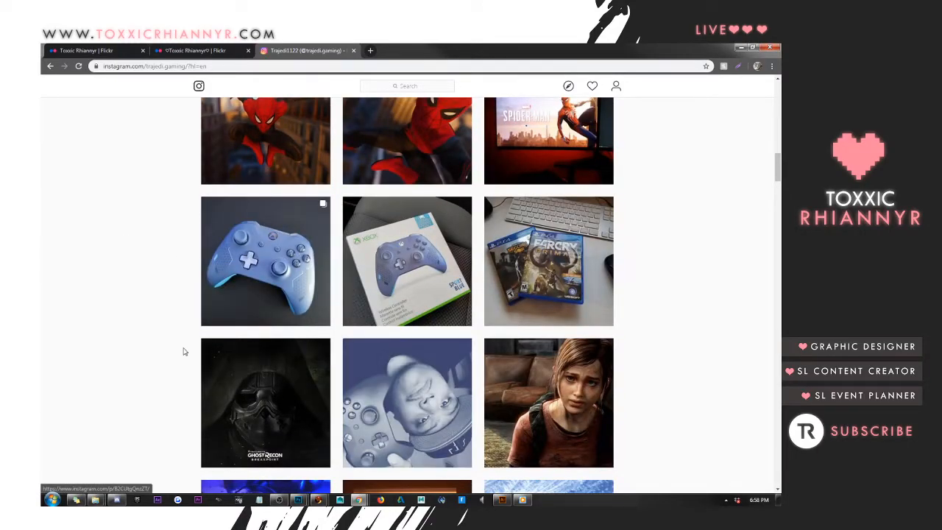
scroll(184, 352, down, 6)
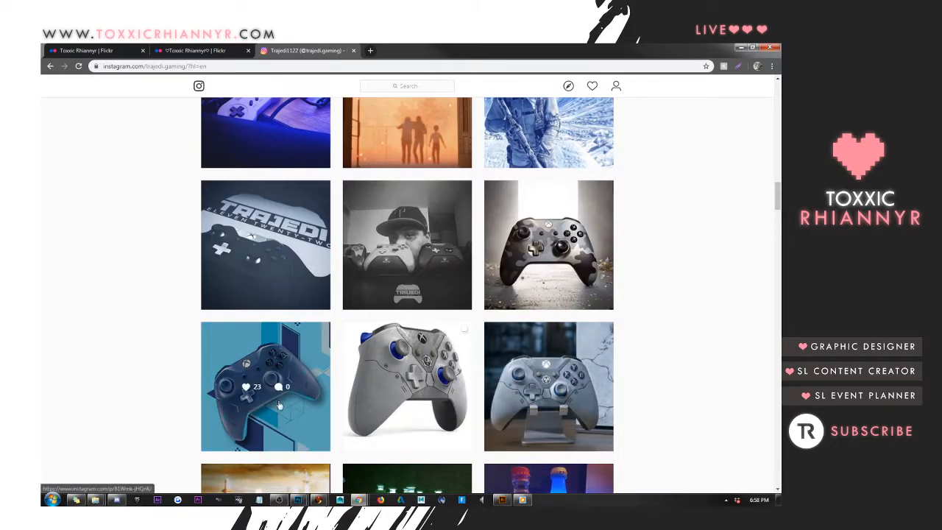
scroll(147, 330, up, 10)
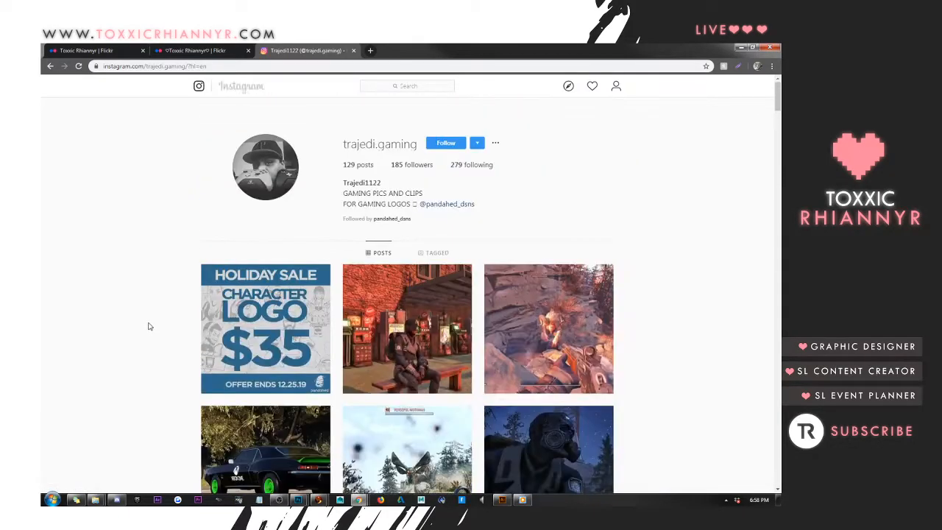
click(276, 291)
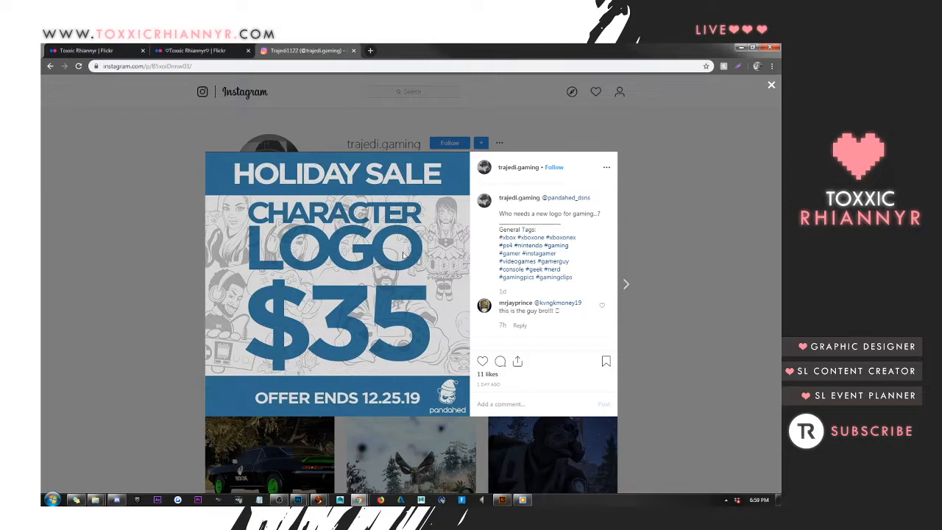
click(132, 262)
drag(326, 50, 781, 66)
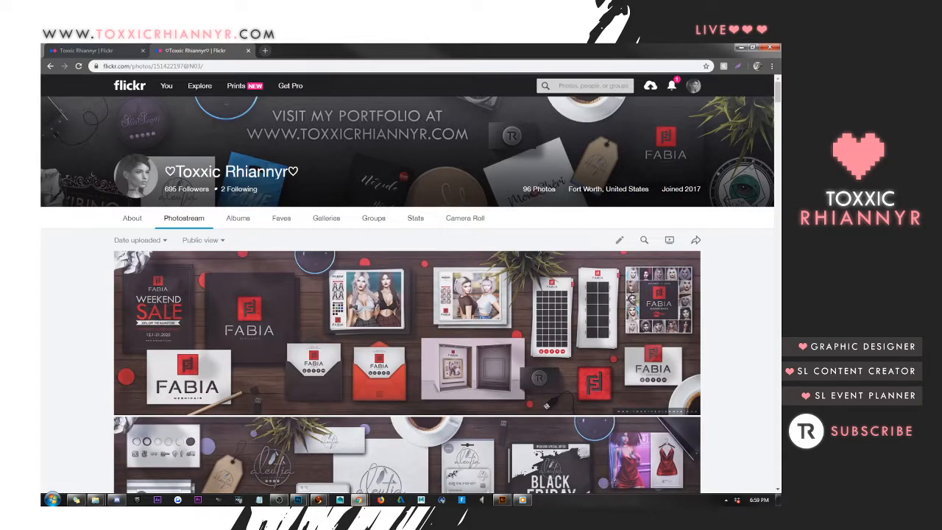
Switch to Photoshop and select the letters' chrome outline layer, Vector Smart Object copy 3, in aaa-2.psd
click(741, 47)
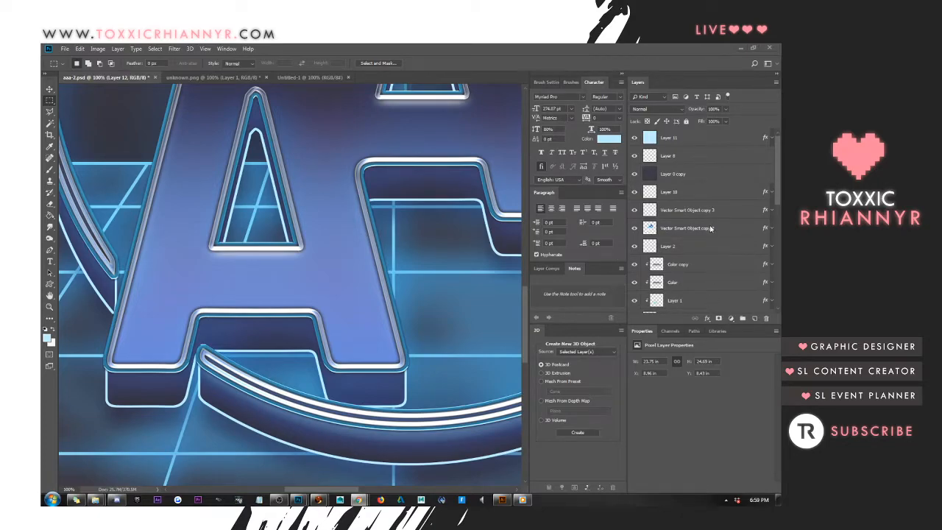
click(49, 99)
click(49, 89)
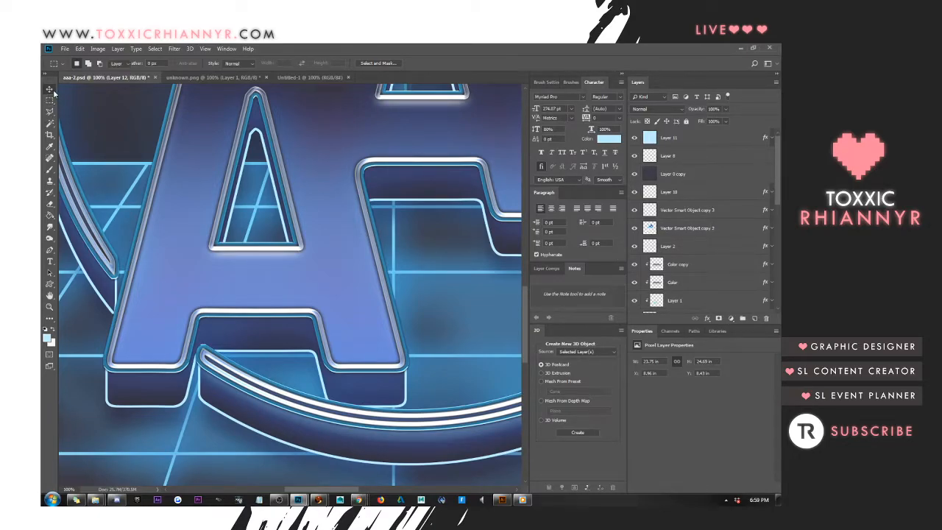
right_click(418, 204)
click(434, 207)
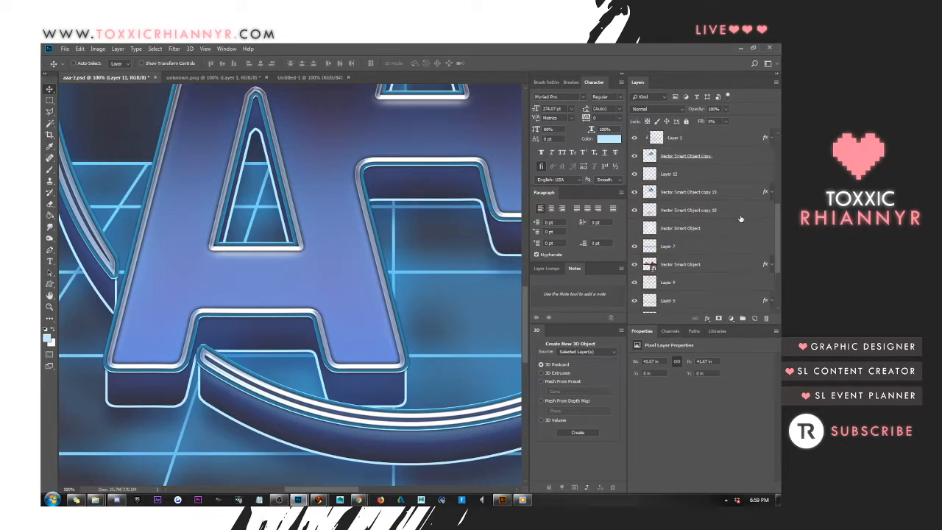
scroll(741, 217, down, 2)
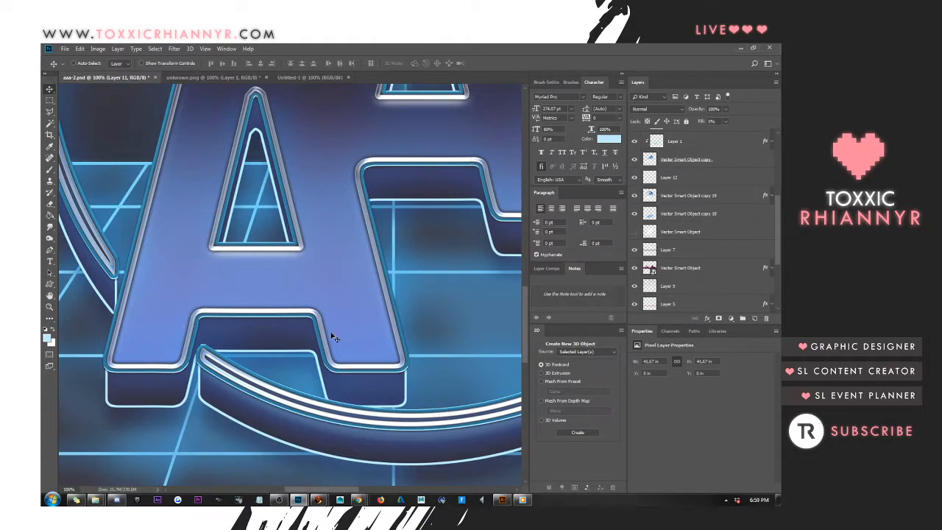
right_click(363, 166)
click(370, 171)
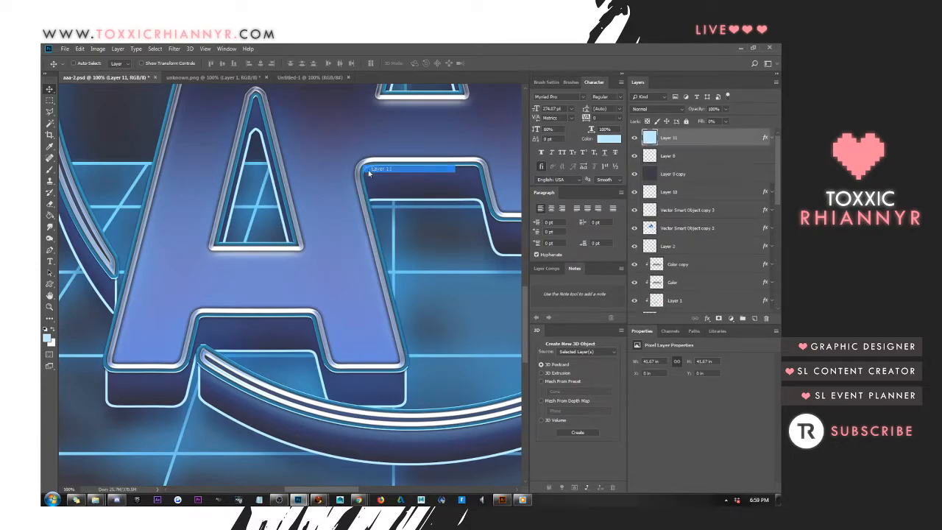
right_click(363, 167)
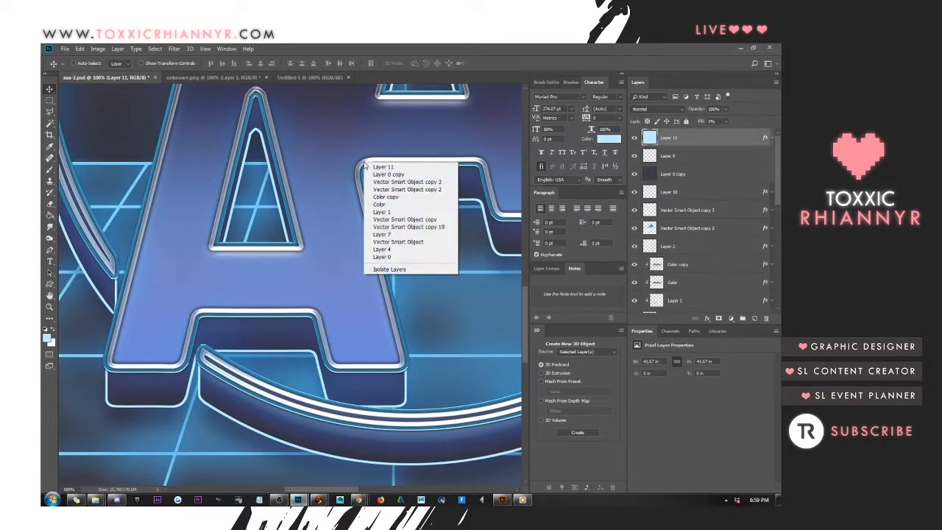
click(376, 174)
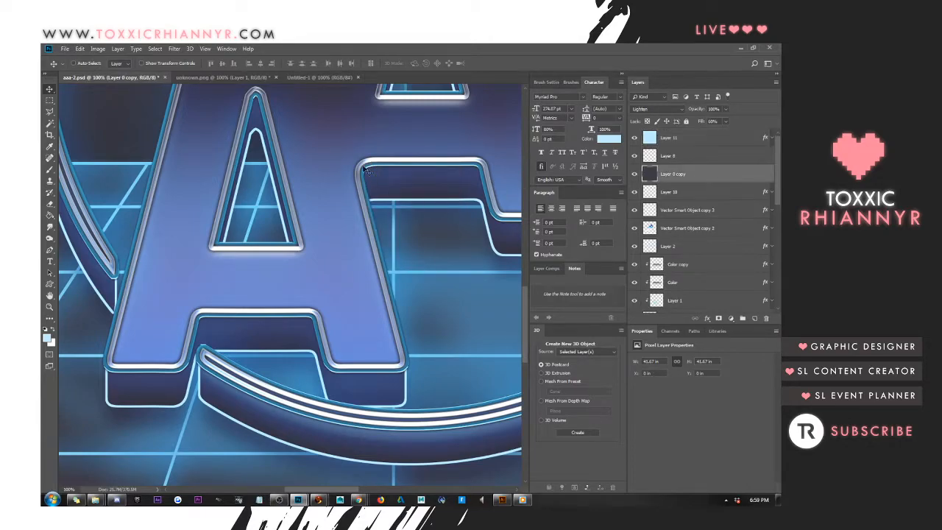
right_click(363, 165)
click(404, 181)
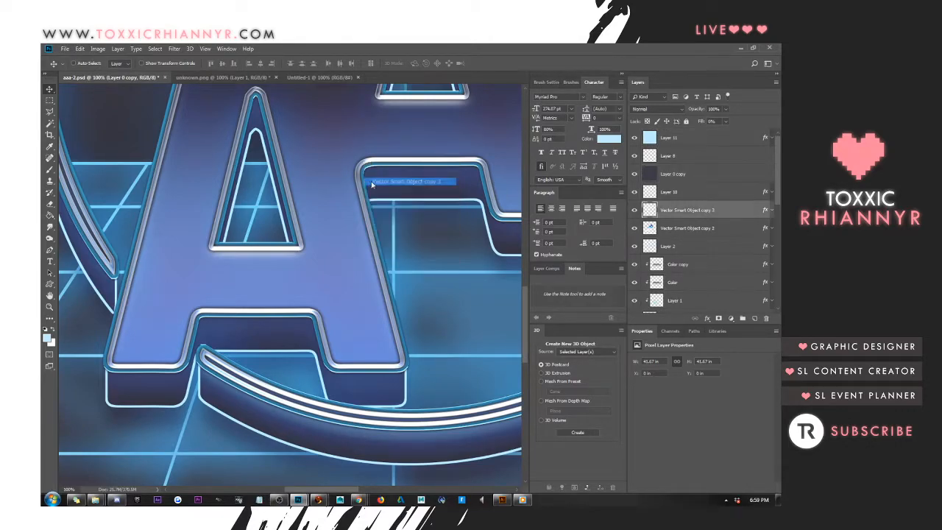
Check the chrome outline by toggling the visibility of Vector Smart Object copy 3, and copy its layer style
click(635, 210)
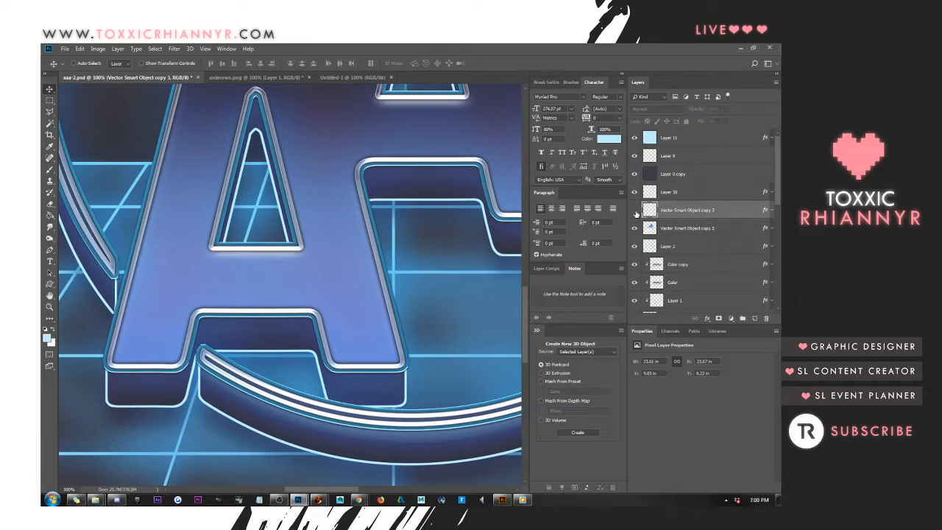
click(635, 210)
click(636, 210)
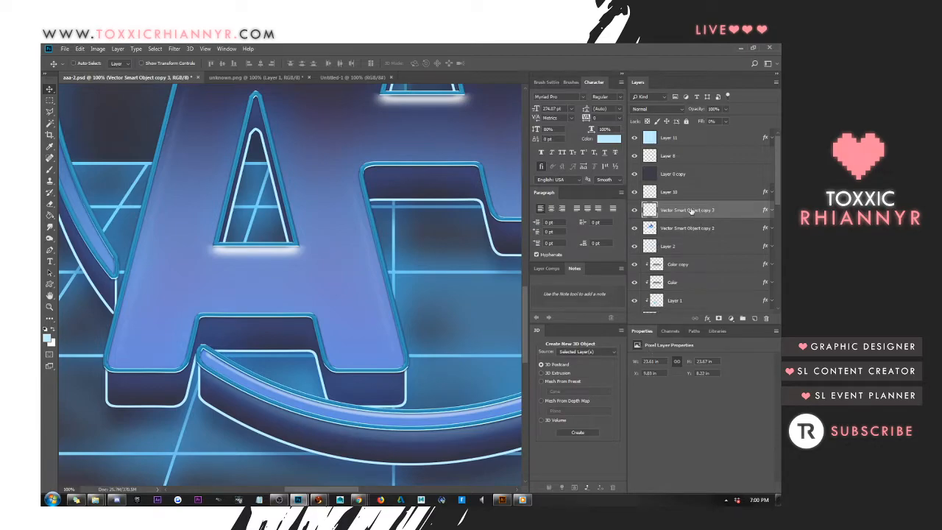
right_click(692, 211)
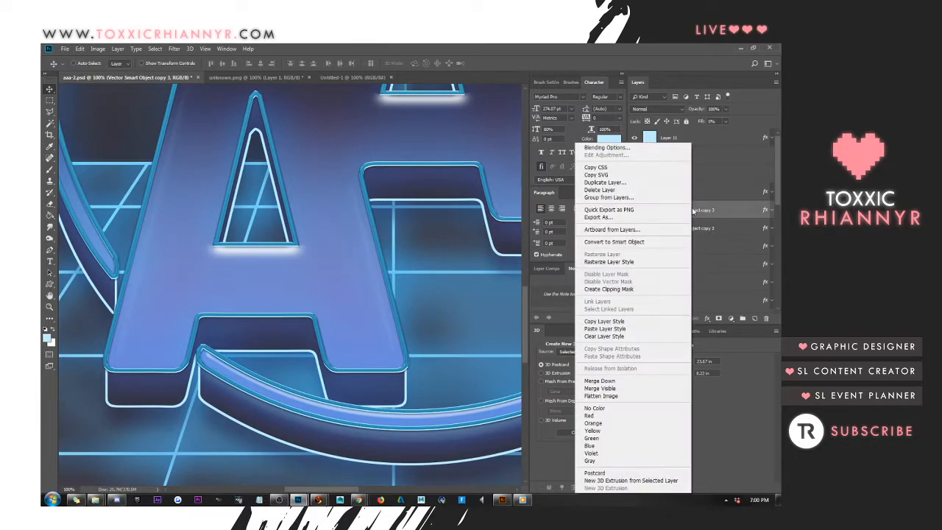
click(627, 323)
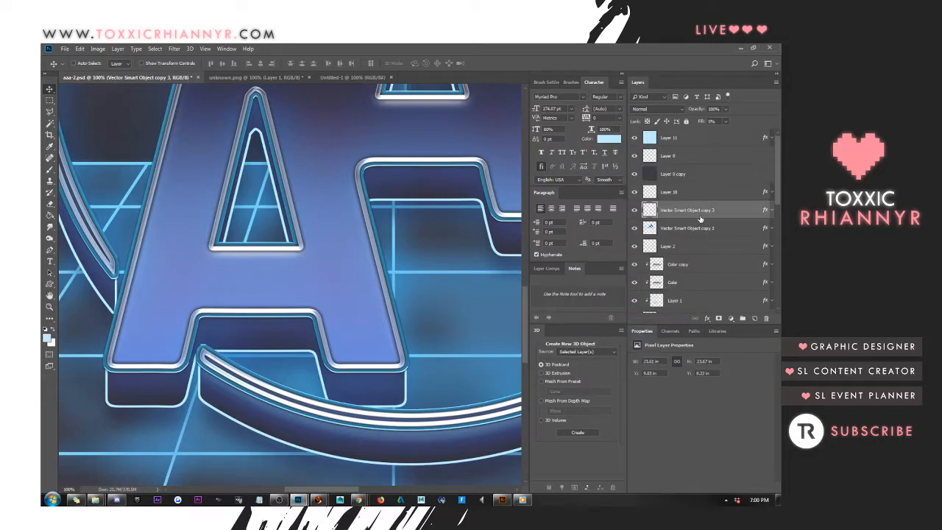
Paste the copied chrome layer style onto Layer 12, the outline of the extruded logo sides
scroll(684, 237, down, 5)
scroll(683, 237, up, 1)
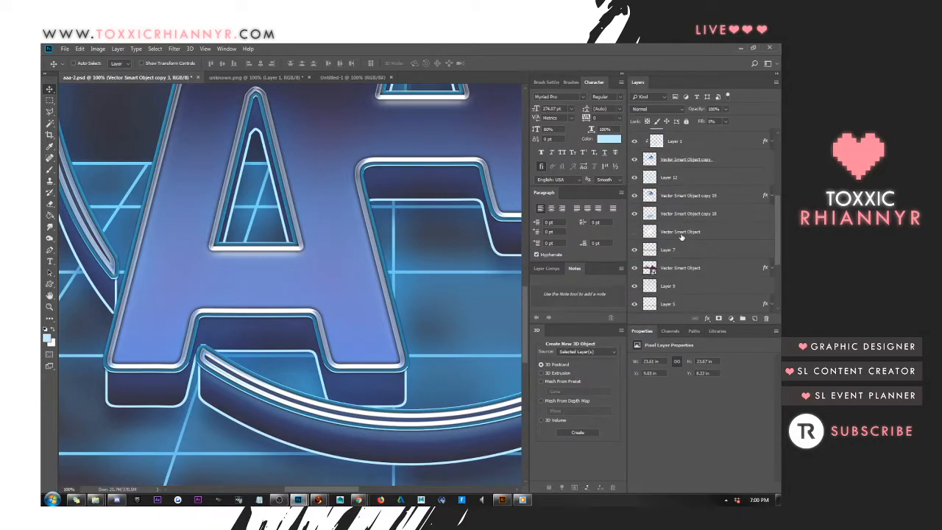
right_click(673, 181)
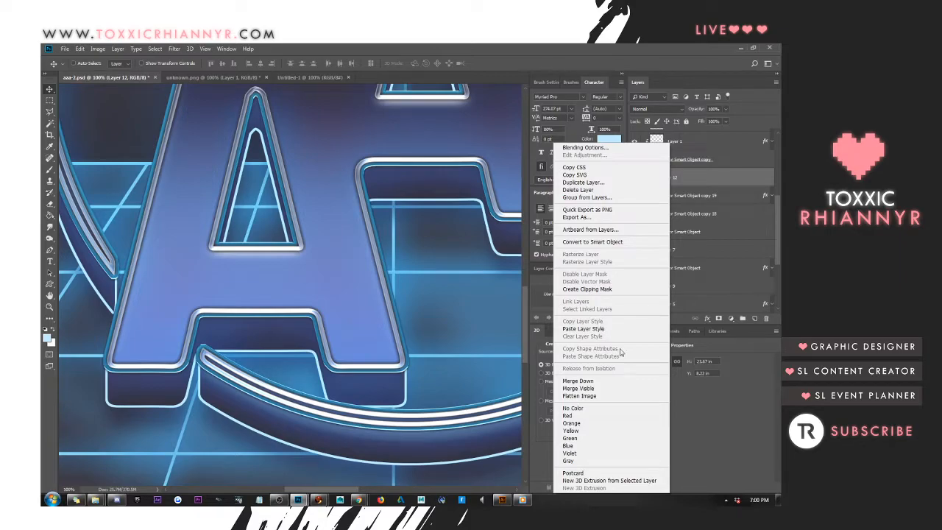
click(590, 330)
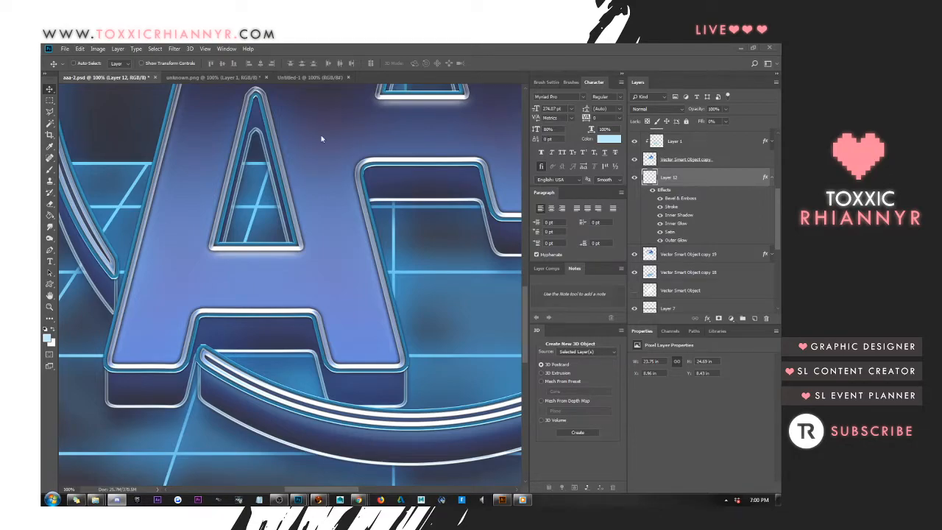
Save the updated aaa-2.psd logo artwork
click(205, 49)
click(204, 131)
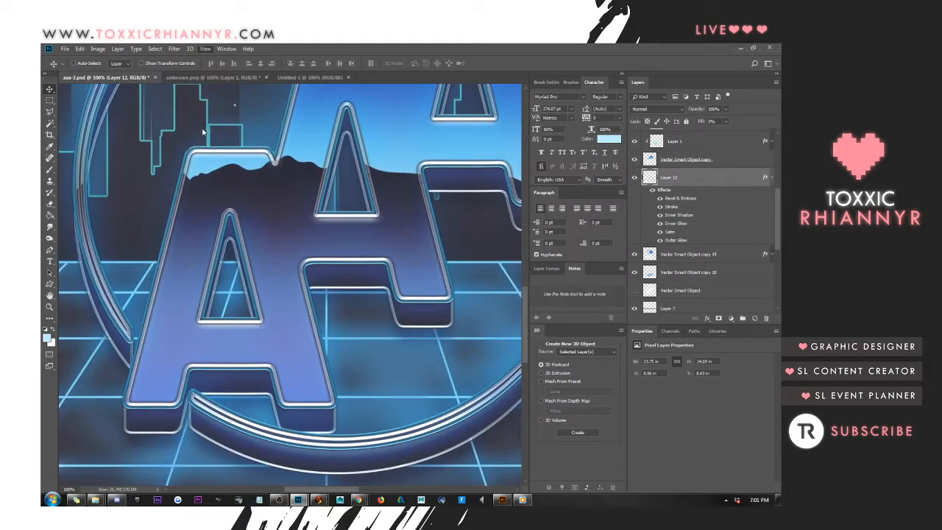
key(ctrl+0)
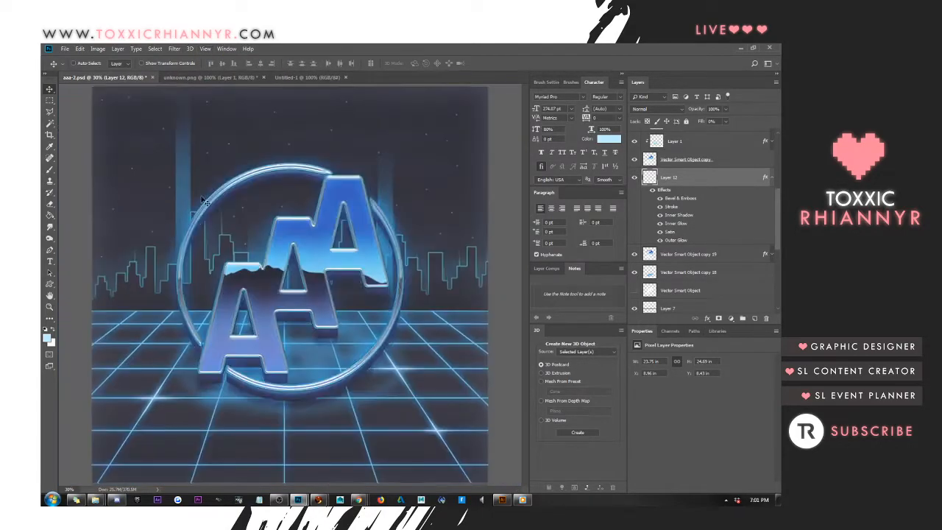
click(64, 48)
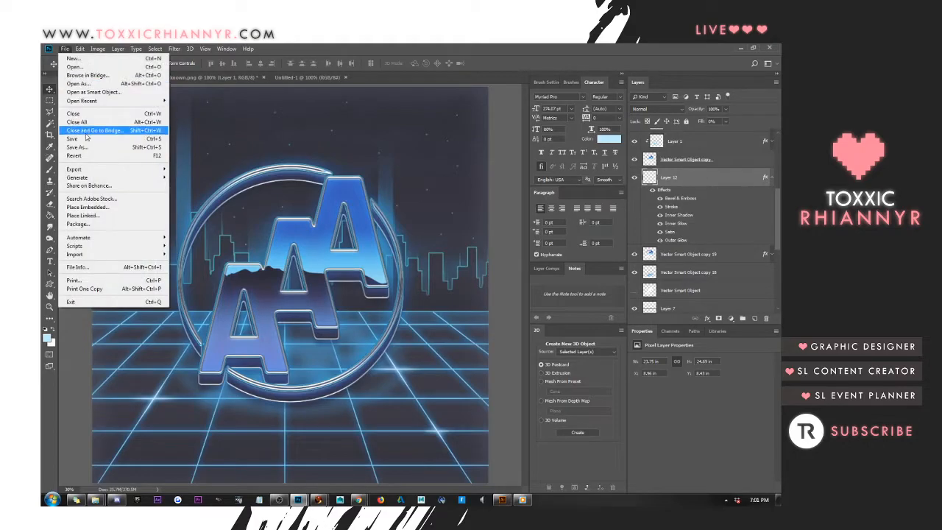
click(85, 140)
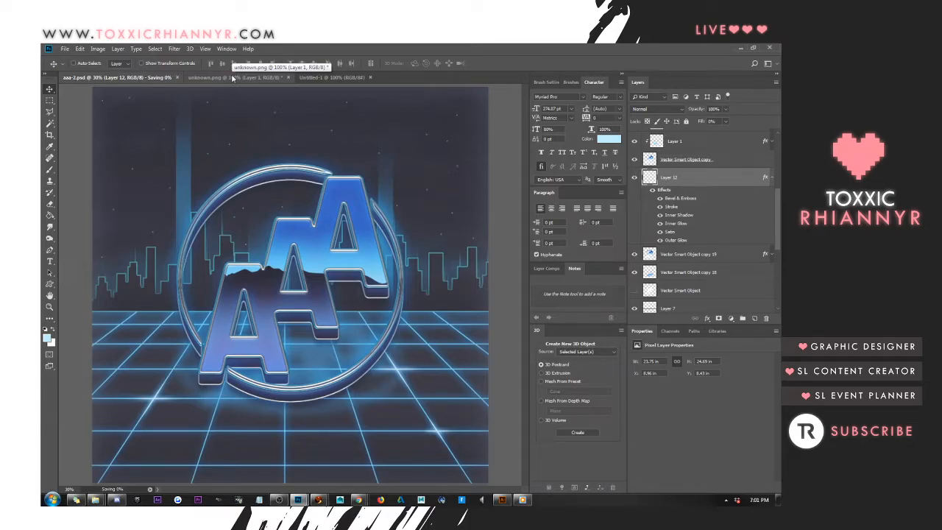
Close unknown.png without saving its changes, and close the Untitled-1 document
click(233, 76)
click(288, 77)
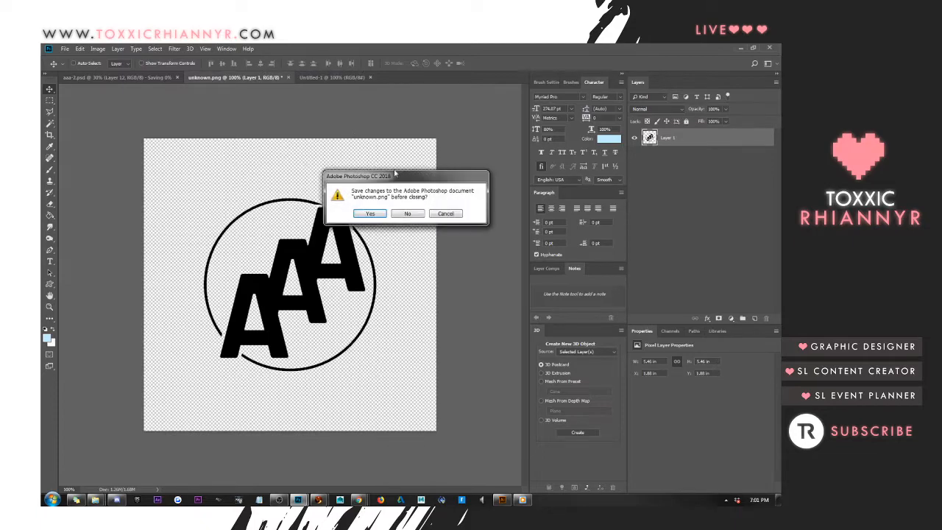
click(408, 214)
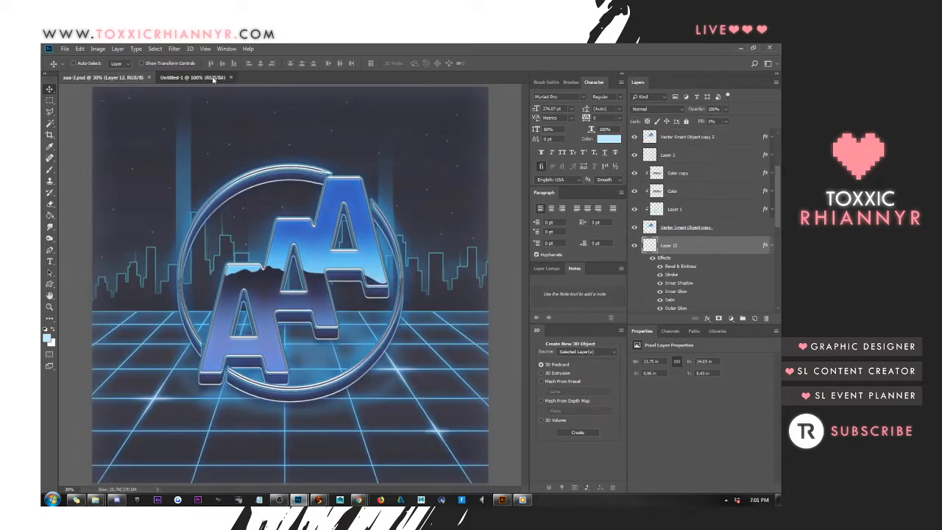
click(213, 78)
click(232, 77)
Save a JPEG version of the aaa-2 artwork in the AAA folder at maximum quality 12, Baseline ("Standard")
click(65, 48)
click(77, 148)
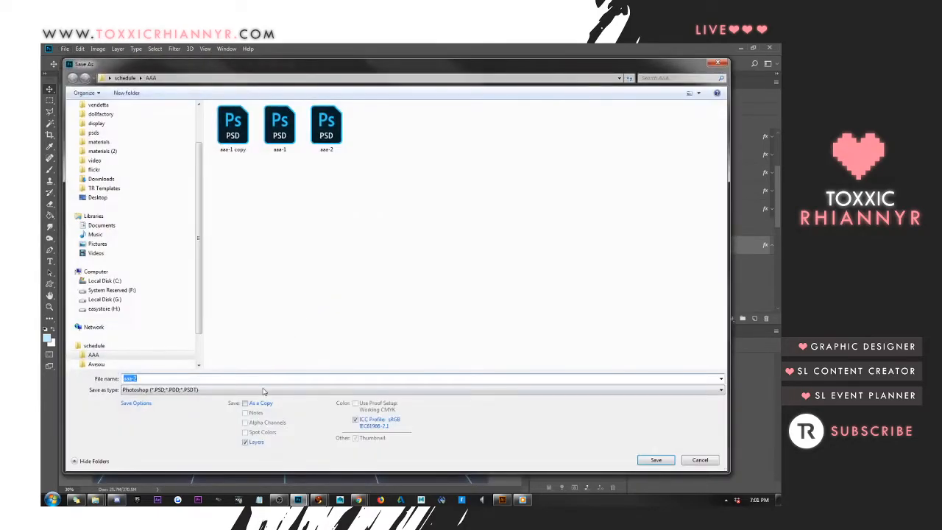
click(264, 391)
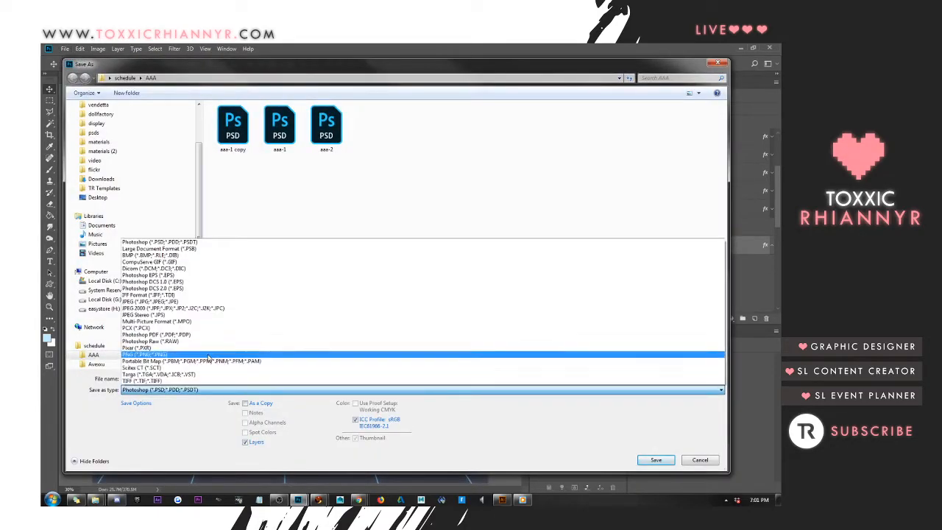
click(253, 313)
click(643, 461)
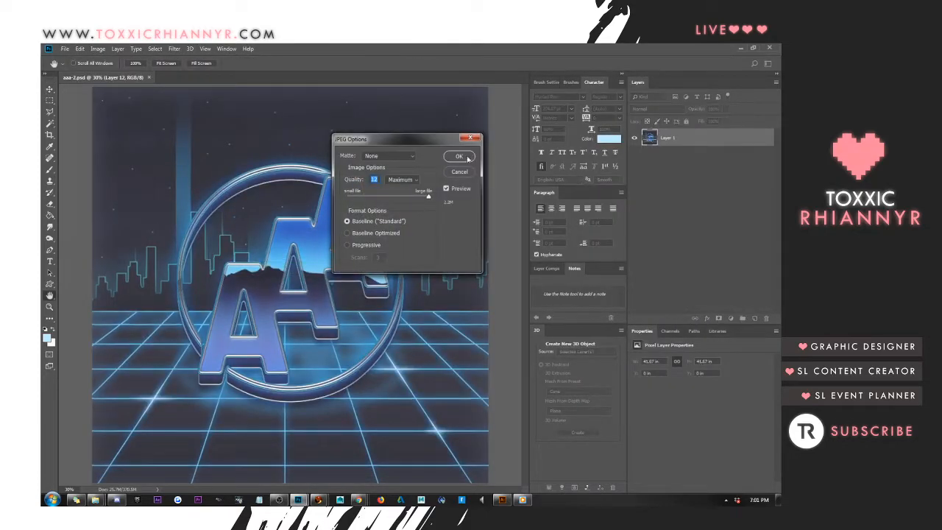
click(457, 157)
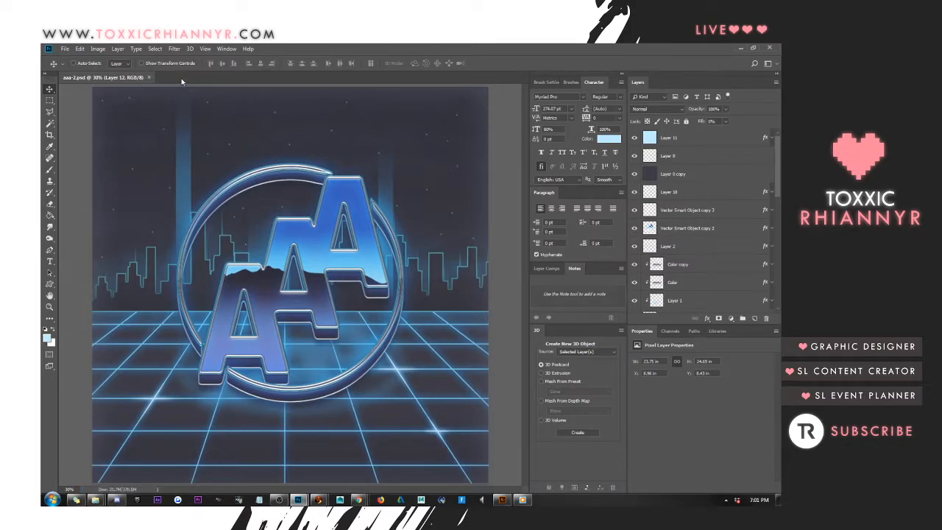
Close aaa-2.psd and discard the unsaved Untitled-1 document
click(150, 77)
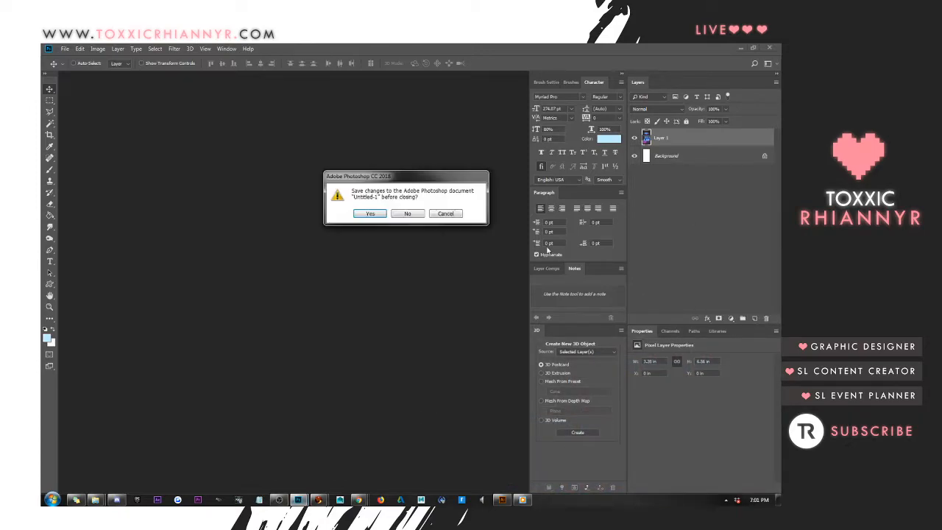
click(414, 214)
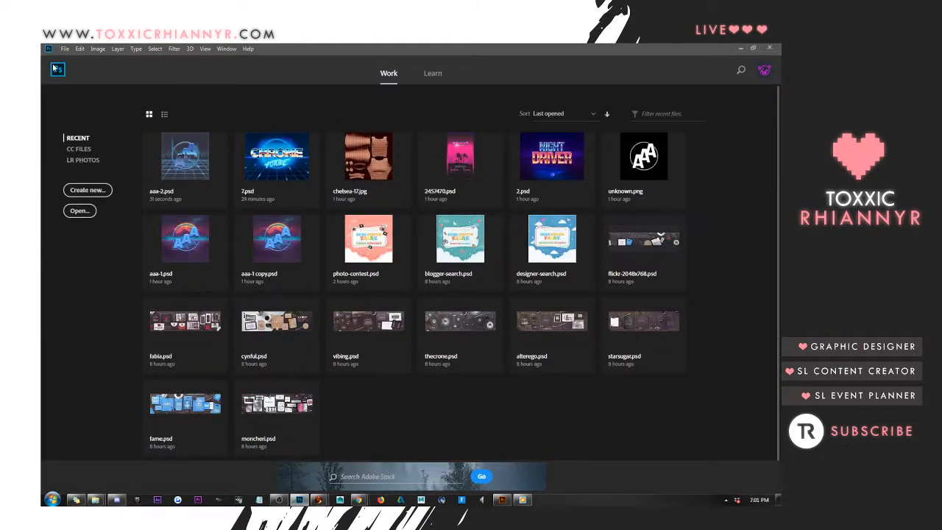
Open the aaa-1 and aaa-2 JPEG images together from the AAA folder
click(65, 49)
click(78, 71)
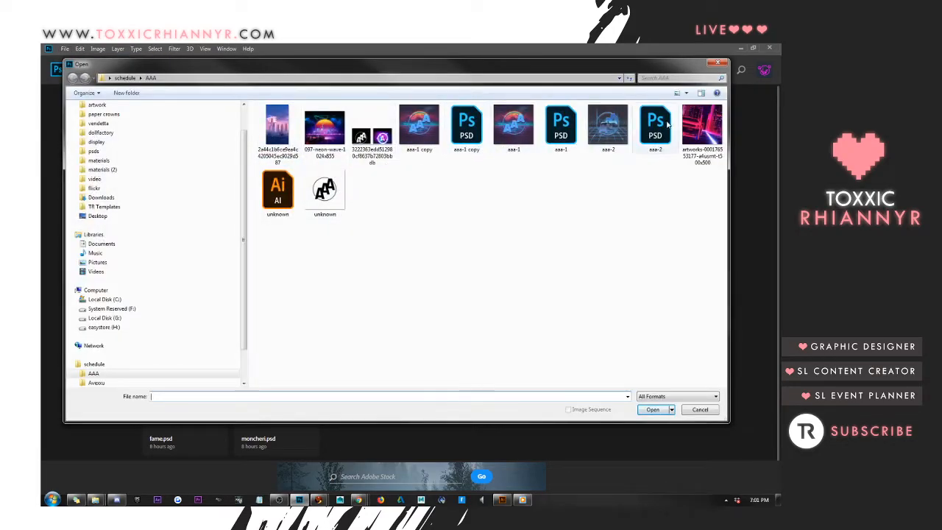
click(613, 147)
ctrl+click(515, 133)
key(Return)
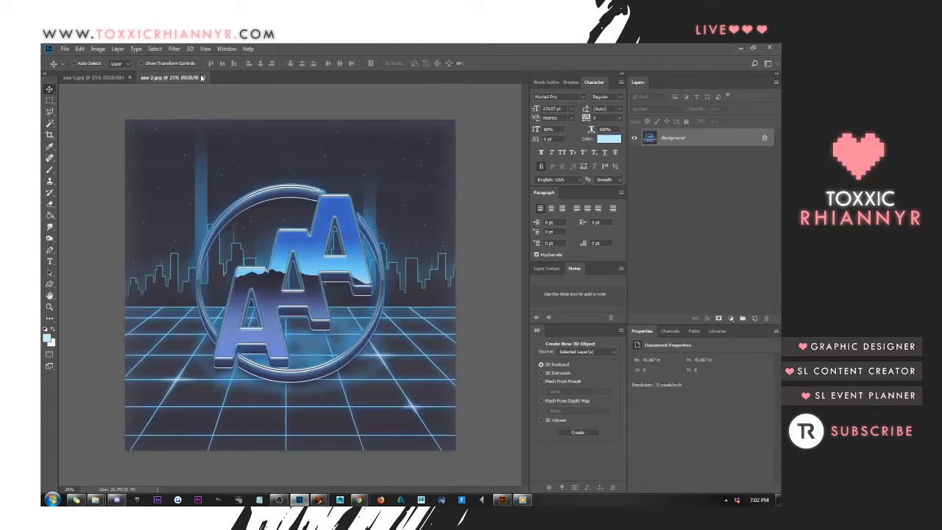
Copy the aaa-2.jpg artwork into aaa-1.jpg as a new layer aligned over the original, and close aaa-2.jpg
drag(201, 77, 361, 133)
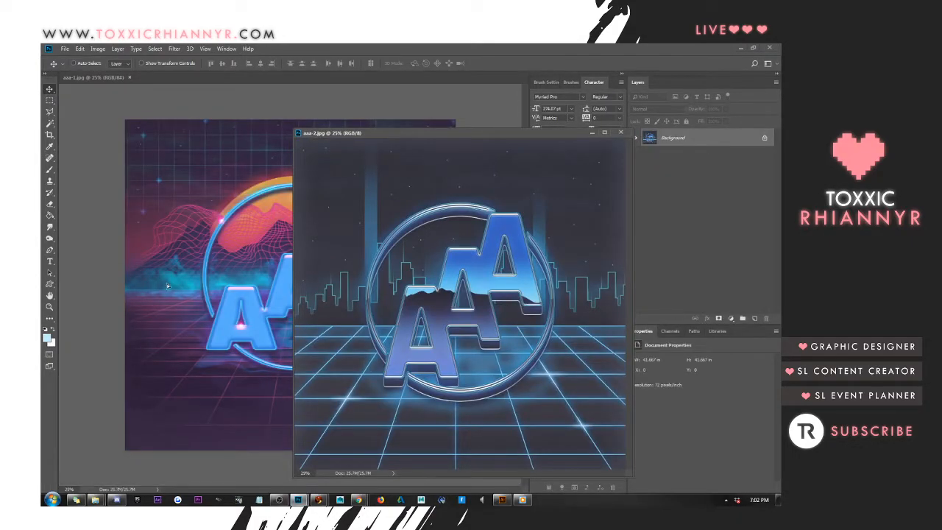
drag(168, 286, 169, 287)
click(621, 133)
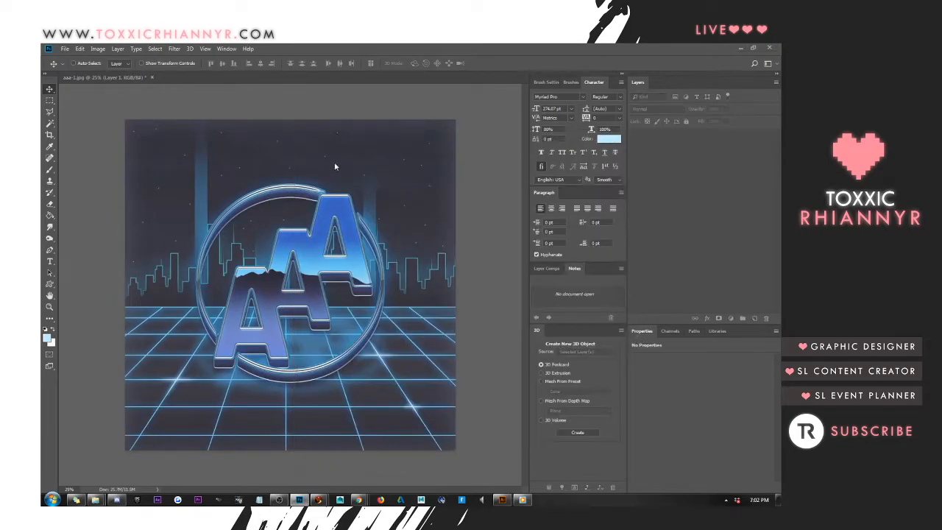
Widen the canvas of aaa-1.jpg to 6000 pixels, keeping the artwork anchored in the centre
click(98, 48)
click(117, 125)
click(432, 191)
click(430, 199)
double_click(390, 190)
text(6000)
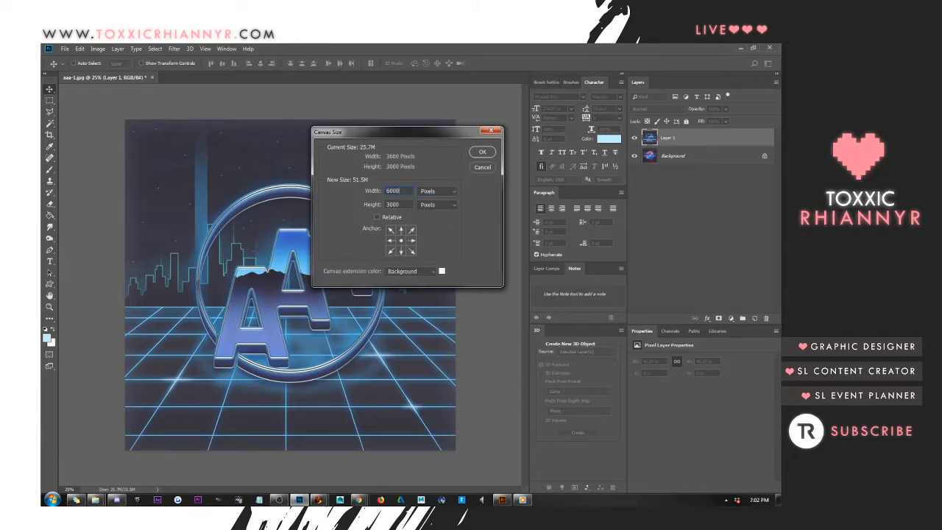
key(Return)
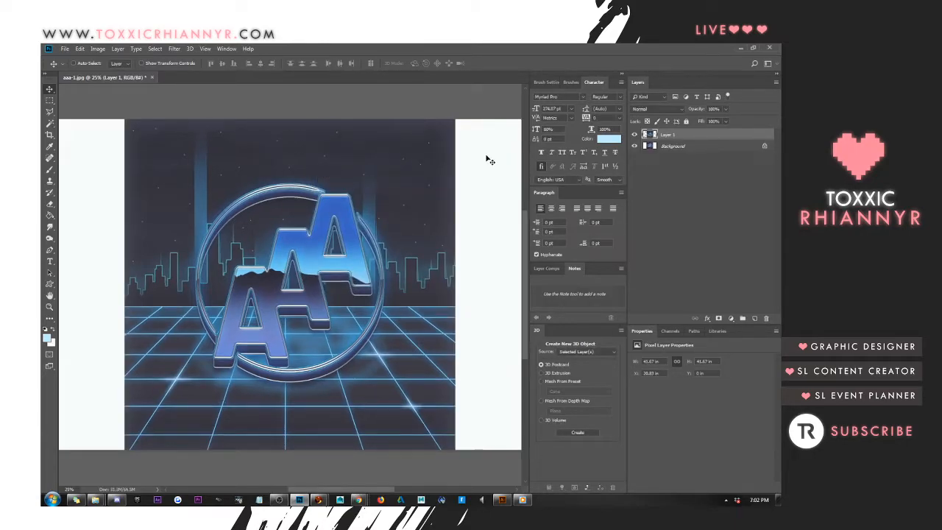
Select the outline of the blue-grid artwork and copy that area of the Background onto its own layer
ctrl+click(651, 136)
click(674, 146)
key(ctrl+j)
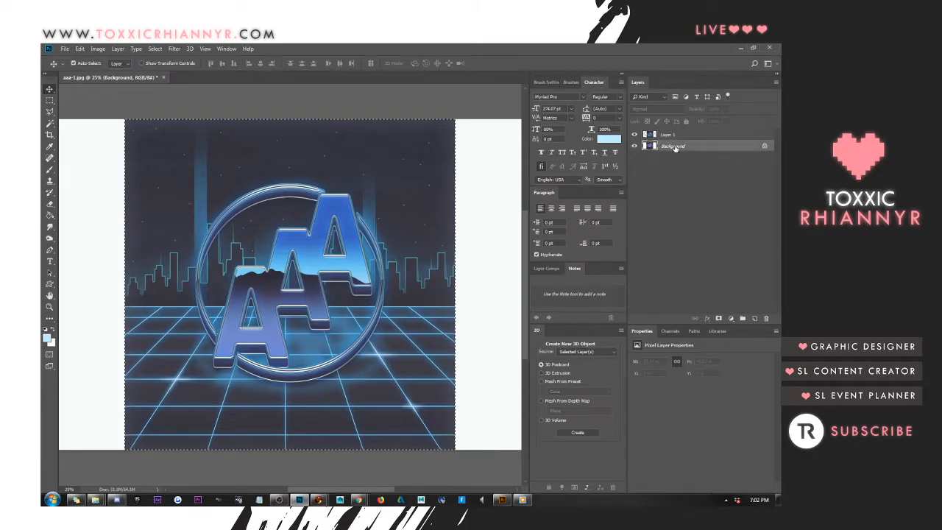
Arrange the two artworks side by side, with the blue-grid version filling the right half and the sunset version the left half
click(206, 49)
click(220, 130)
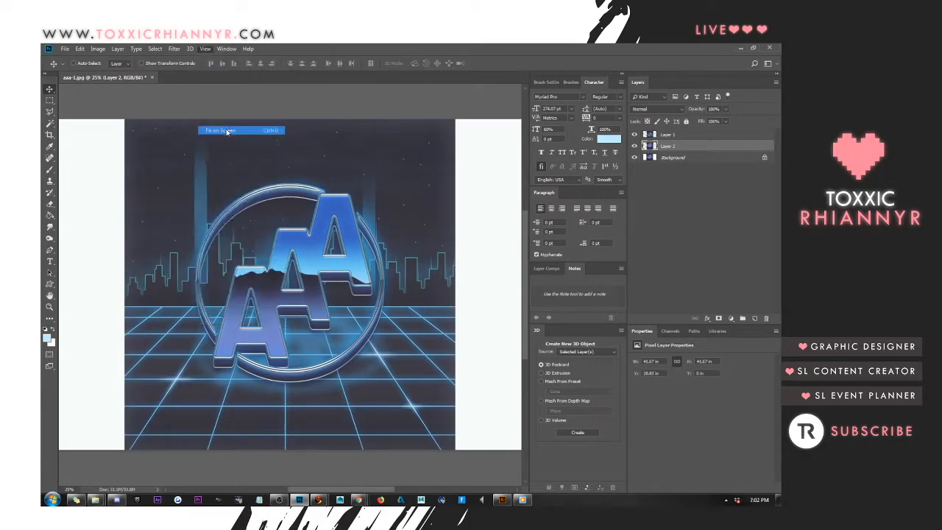
key(alt+bracketright)
drag(408, 193, 522, 193)
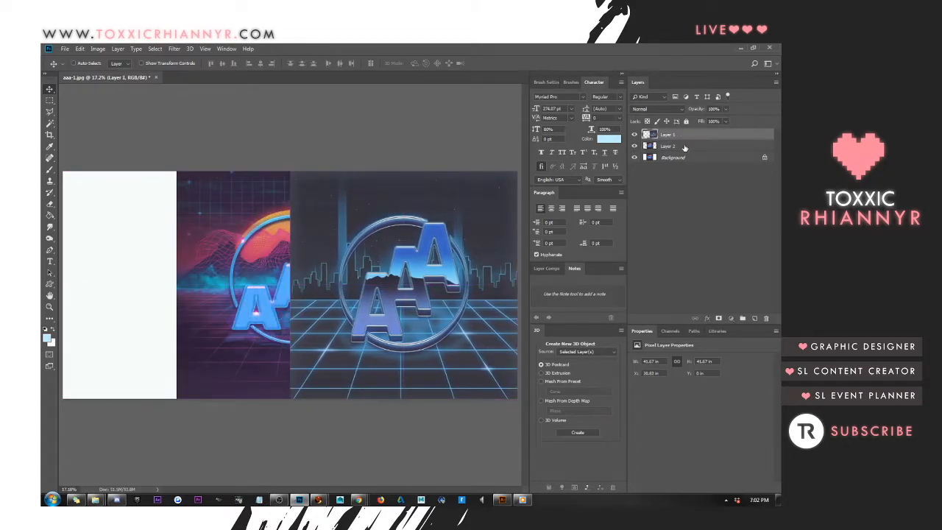
click(689, 148)
drag(315, 200, 197, 201)
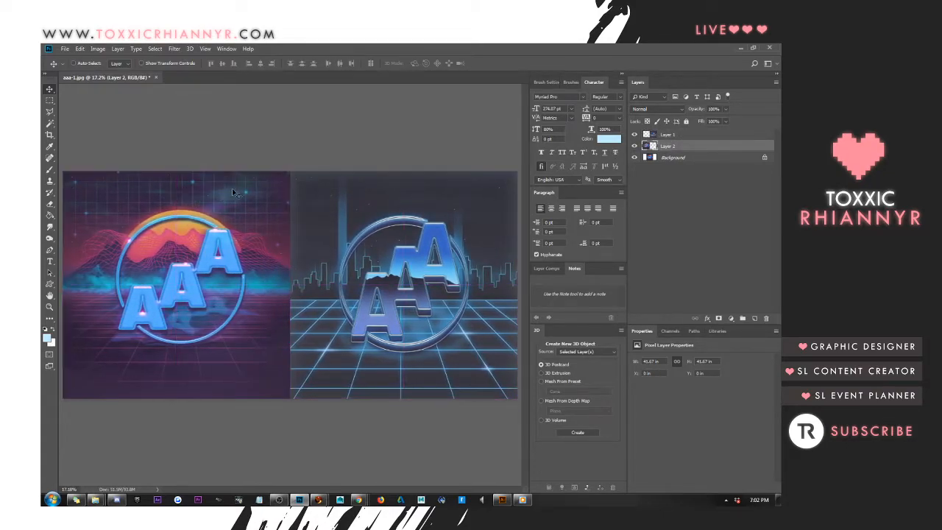
Resize the combined image to 3000 pixels wide, keeping its proportions
click(99, 48)
click(121, 117)
text(3000)
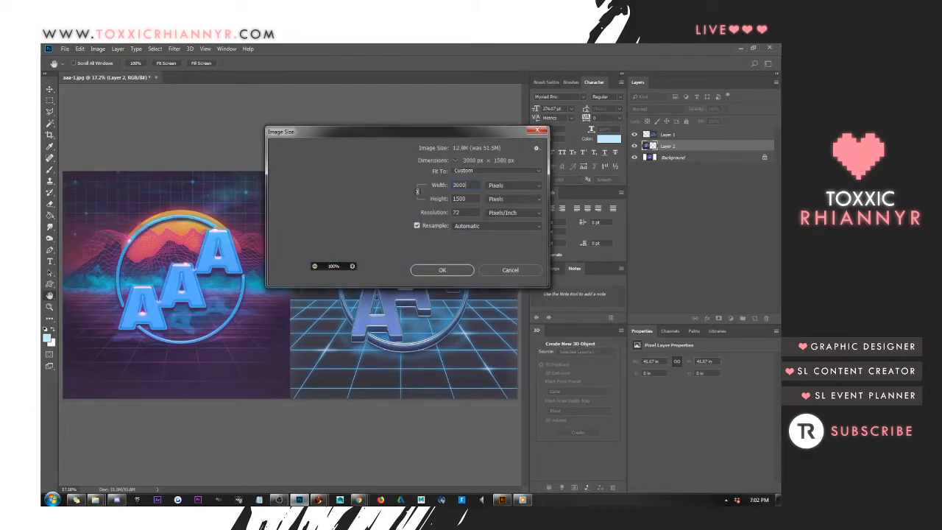
key(Return)
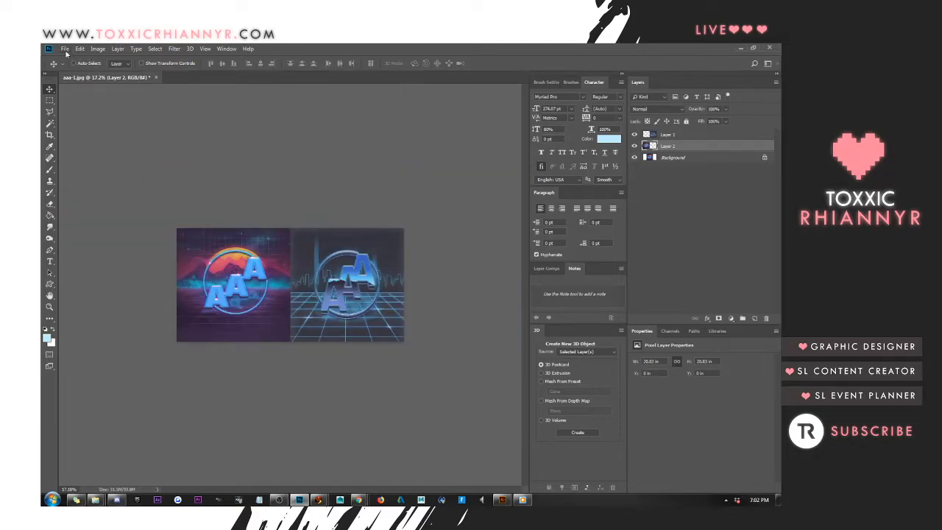
Save the side-by-side image as a JPEG named aaa-samples in the AAA folder, at Maximum quality with Baseline ("Standard")
click(66, 50)
click(78, 148)
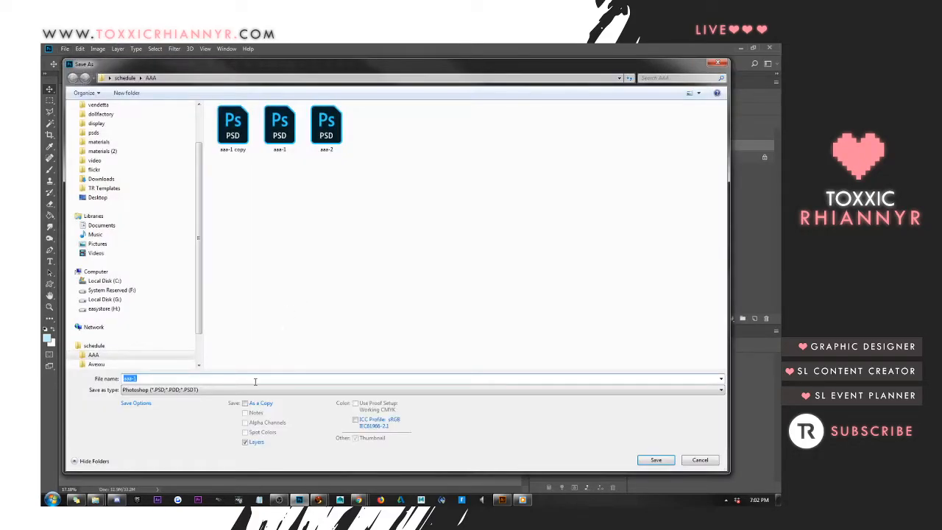
click(251, 390)
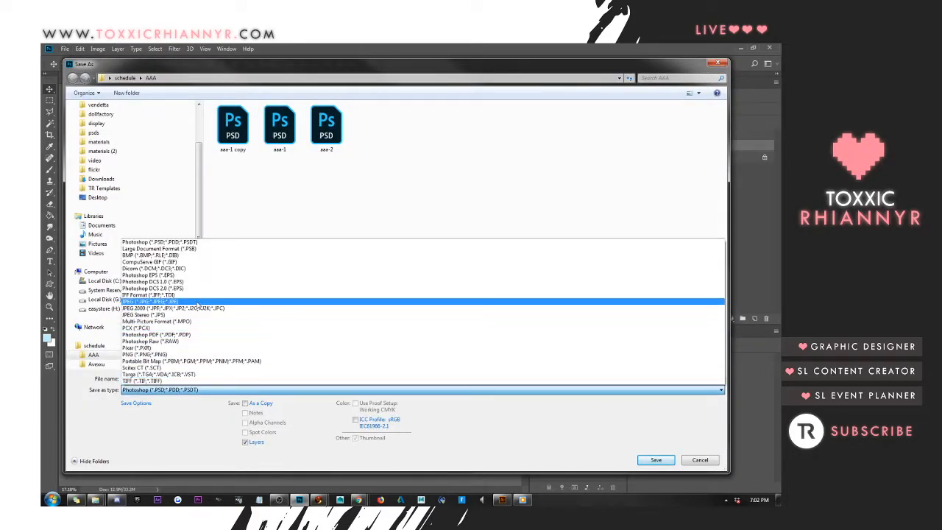
click(375, 301)
text(aaa-)
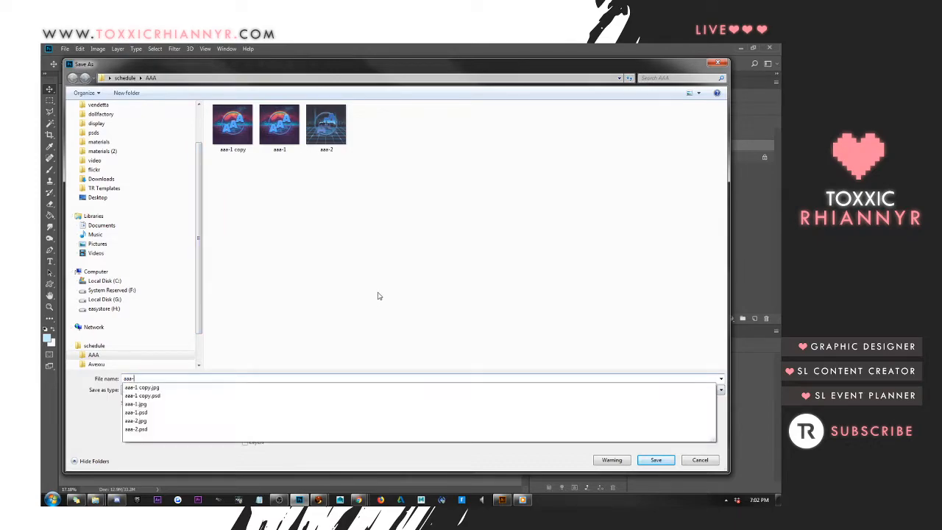
text(samples)
key(Return)
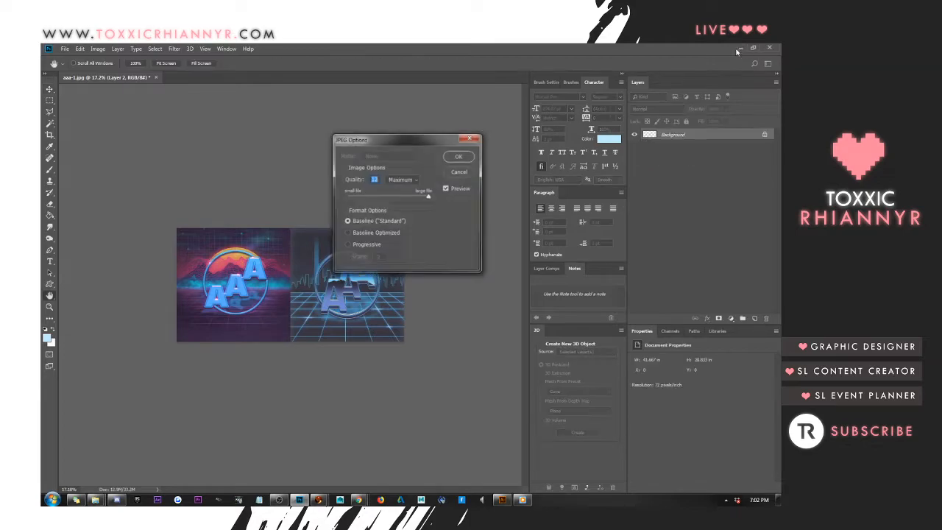
click(459, 158)
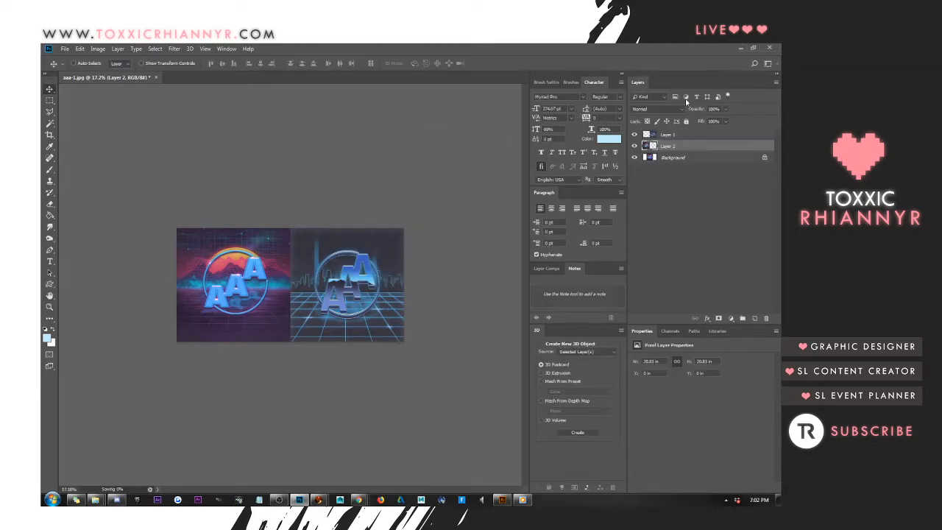
Switch to the WordPress dashboard in the browser and open the Media Library
click(742, 50)
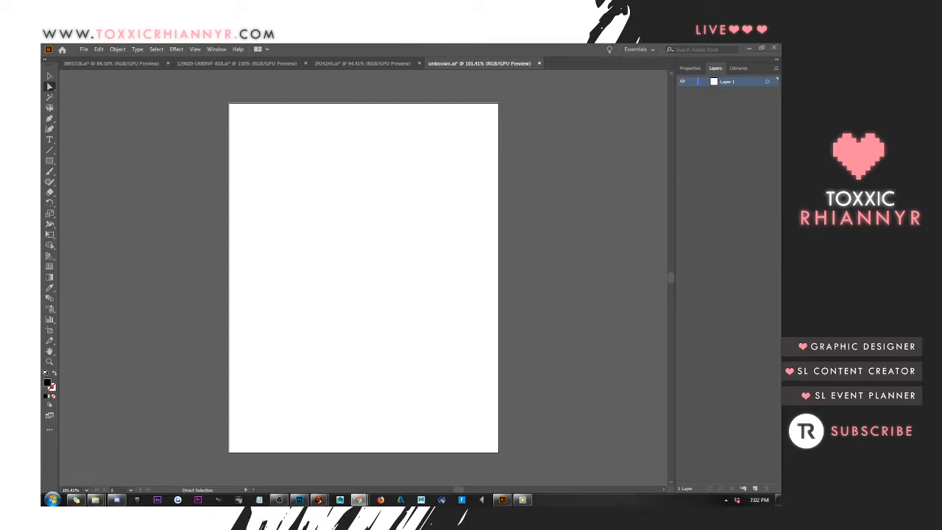
drag(781, 62, 193, 62)
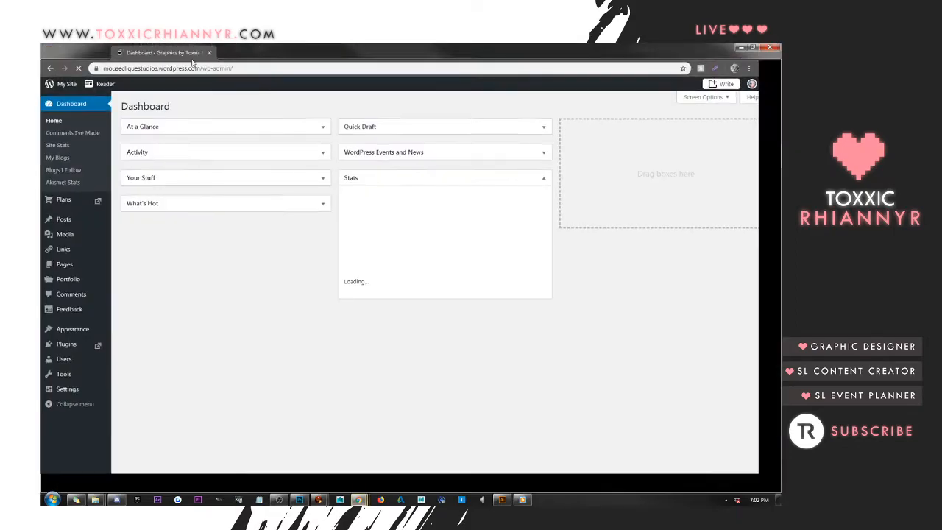
click(70, 236)
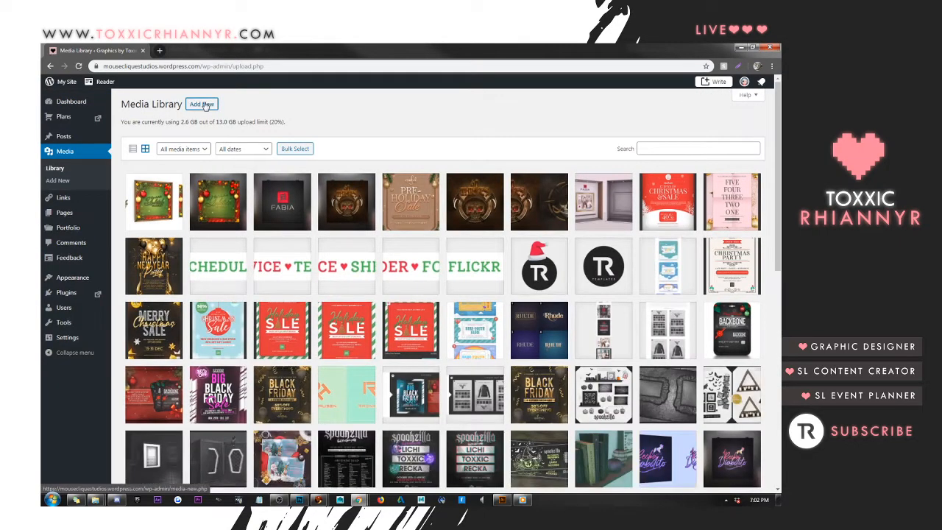
Upload aaa-samples from the schedule folder's AAA subfolder to the Media Library
click(210, 105)
click(443, 190)
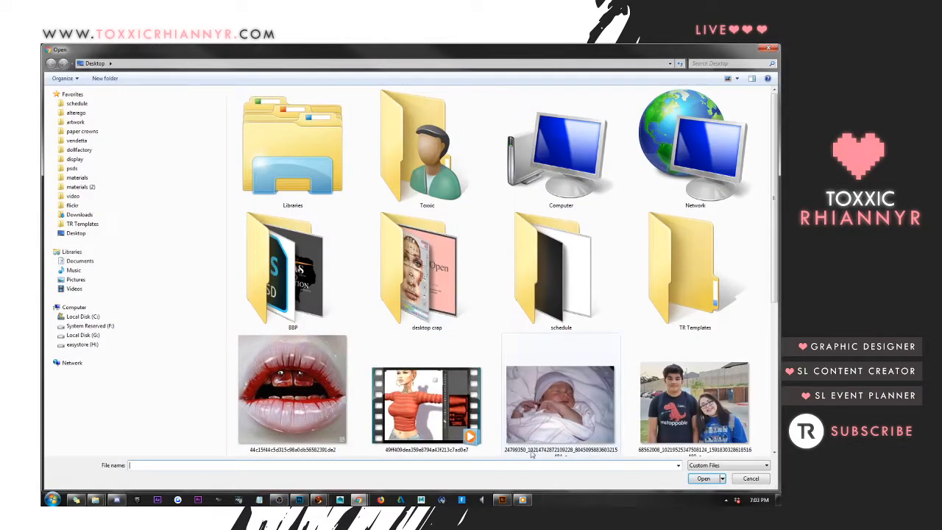
mouse_move(360, 502)
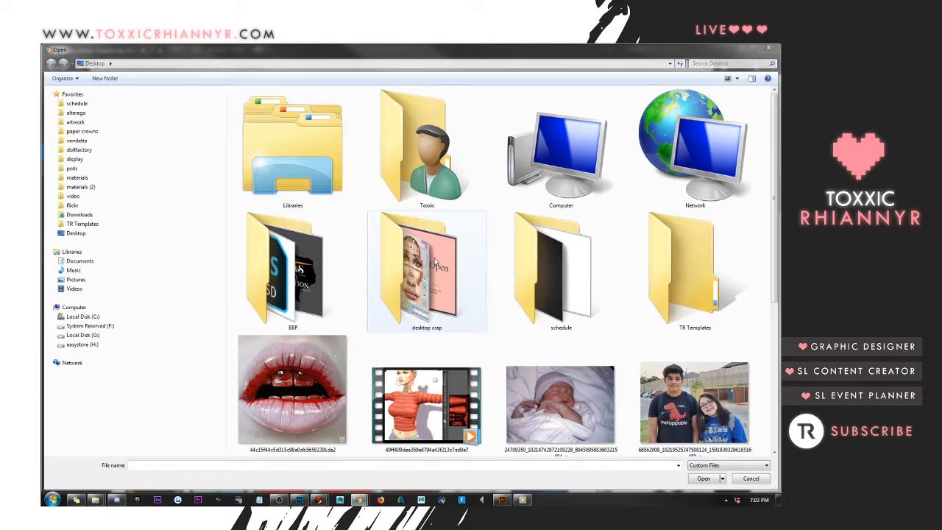
click(103, 105)
double_click(254, 104)
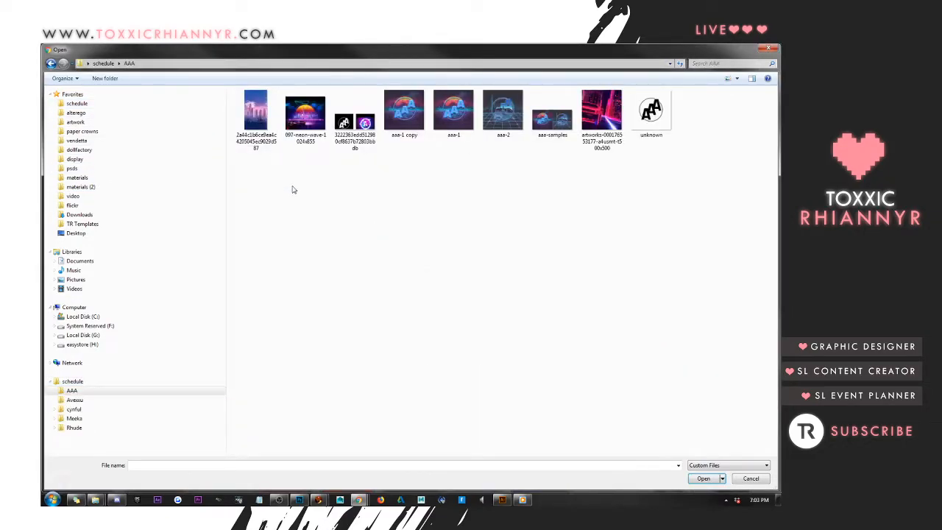
double_click(546, 123)
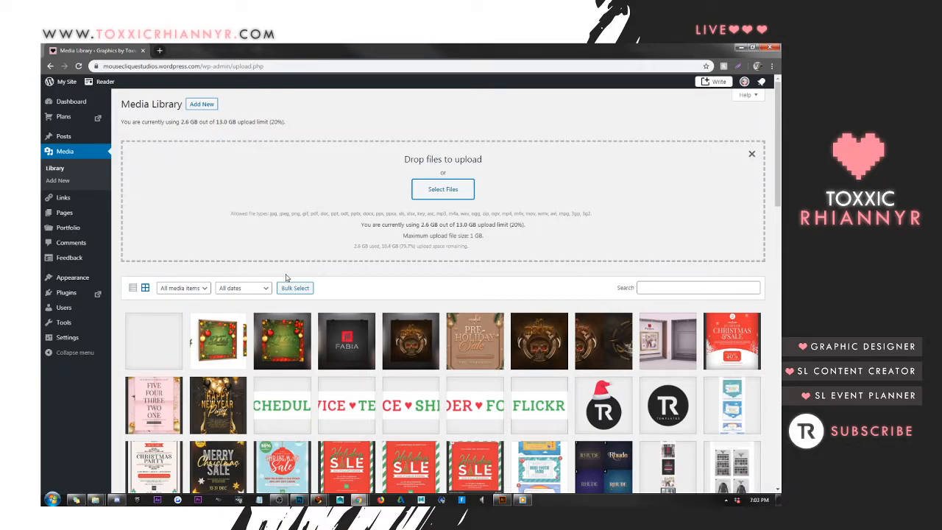
Open the uploaded aaa-samples attachment's details and go to its file link to display the full image
click(171, 356)
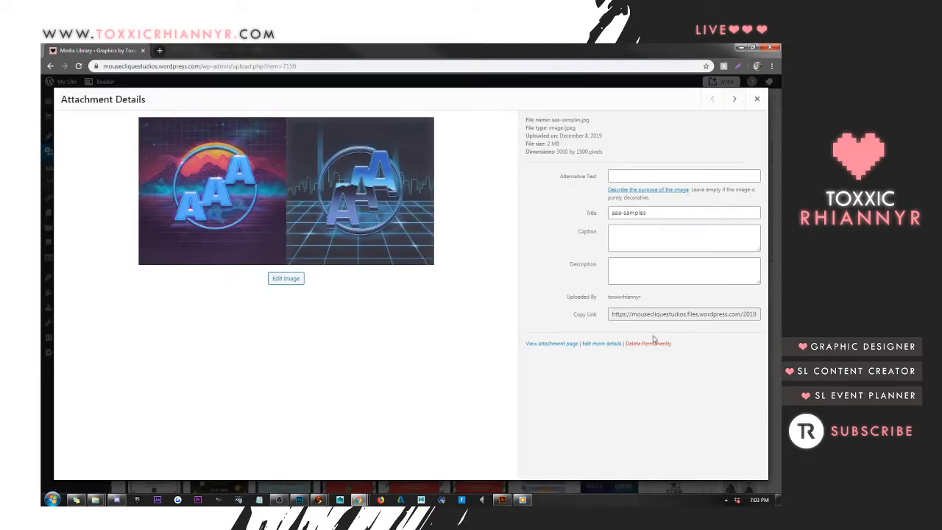
click(655, 314)
right_click(655, 314)
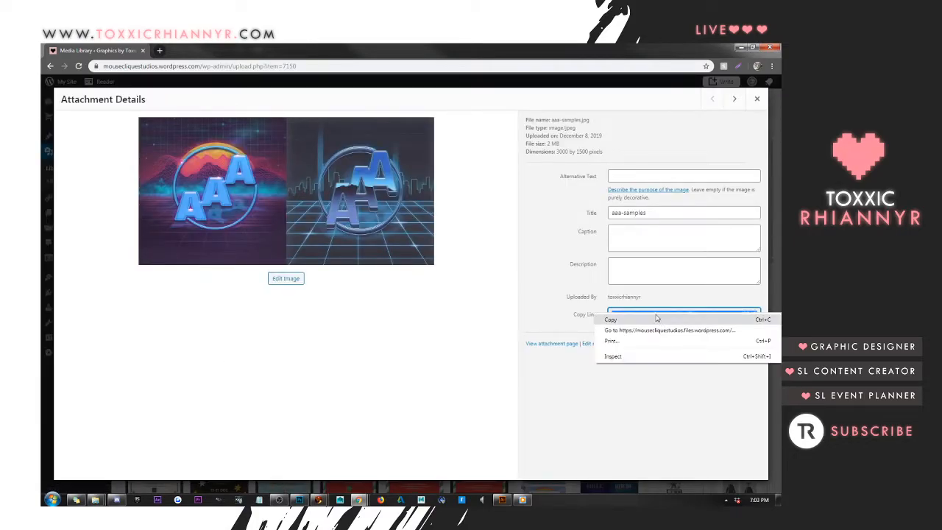
click(665, 331)
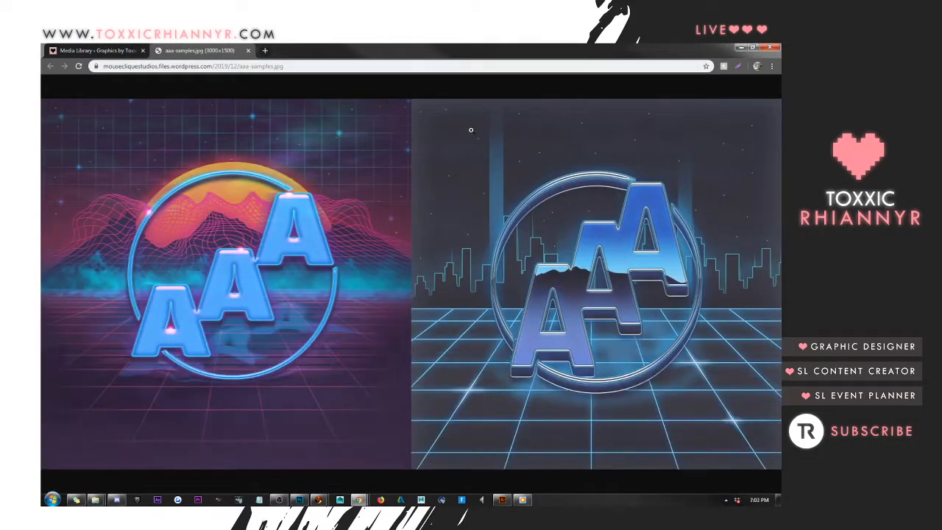
Copy the web address of the full-size aaa-samples.jpg image and switch to another open application
click(271, 67)
right_click(271, 67)
click(286, 100)
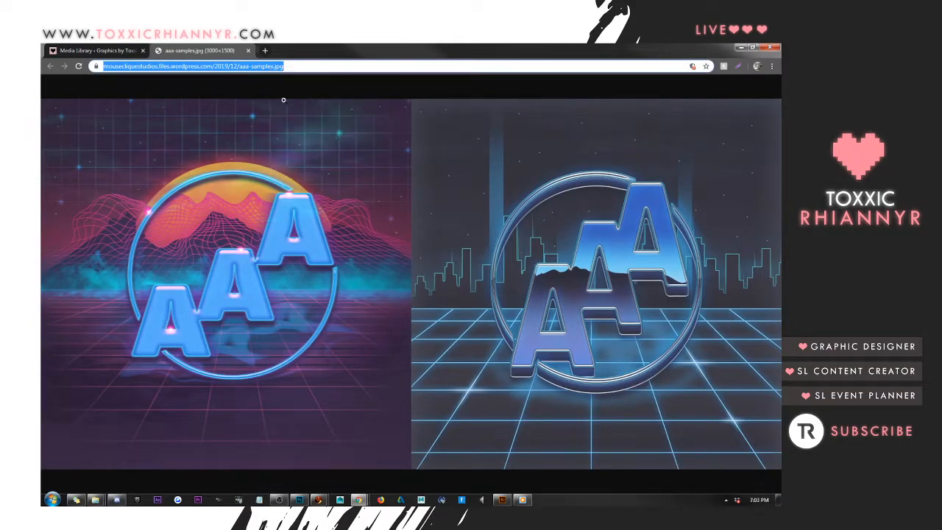
click(116, 500)
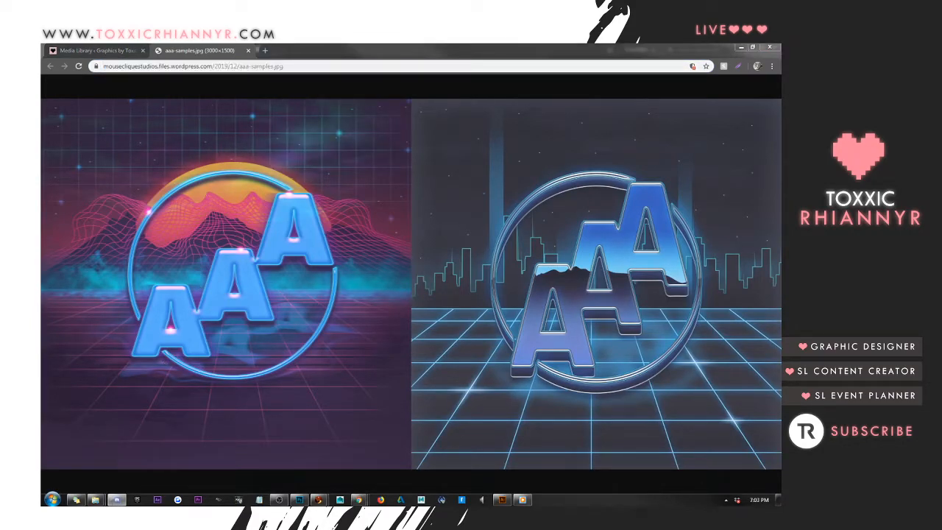